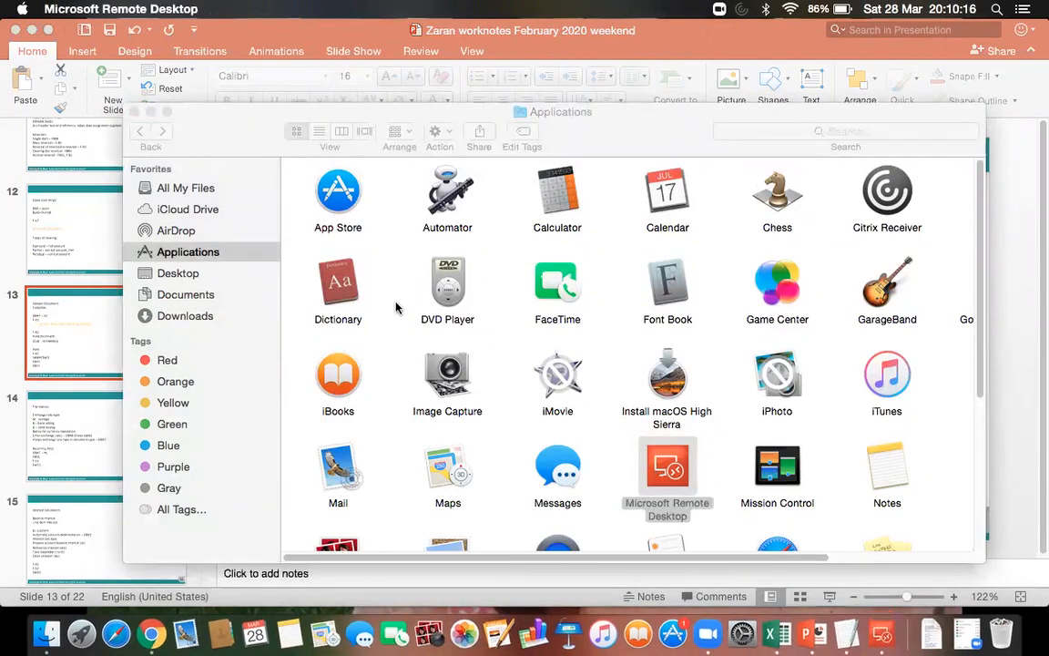
Connect to the saved LavSAPnew remote desktop from Microsoft Remote Desktop.
{"action": "left_click", "coordinate": [670, 241]}
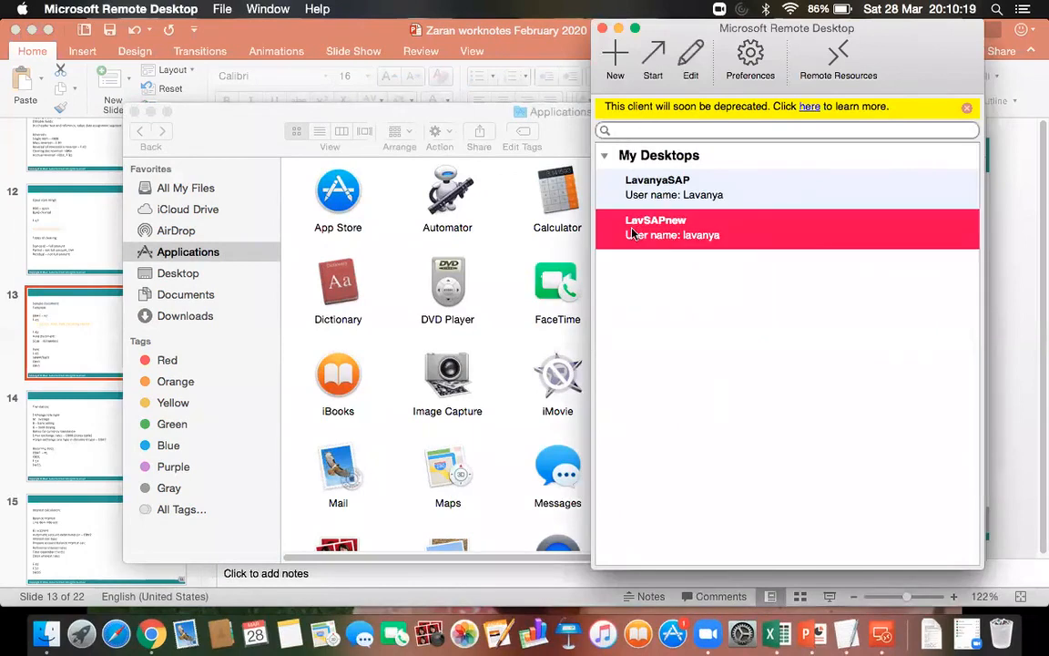
{"action": "double_click", "coordinate": [633, 234]}
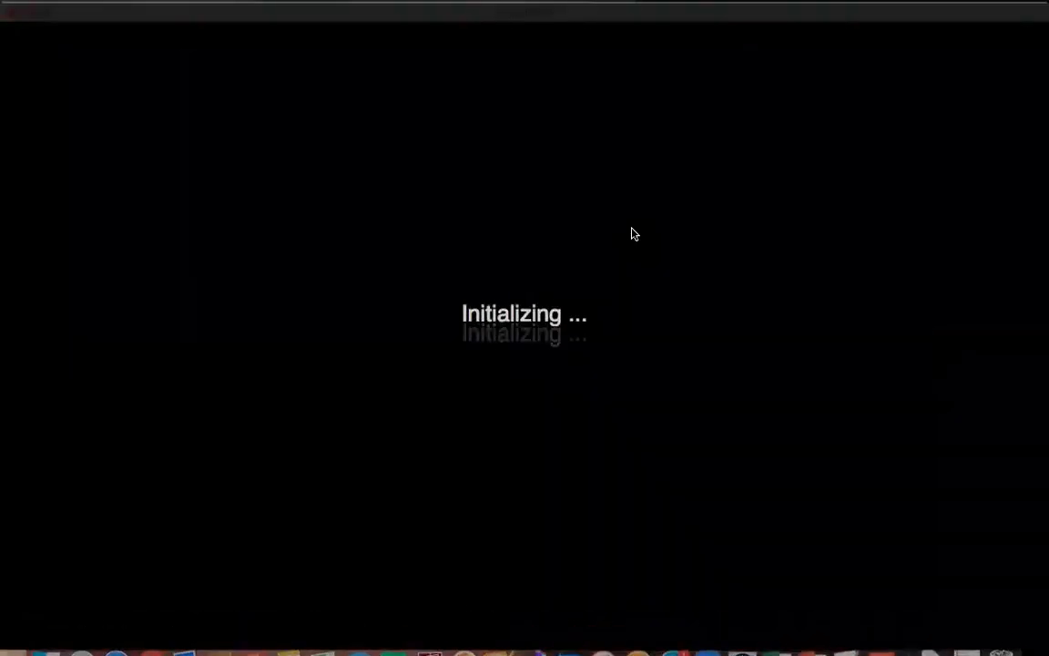
{"action": "left_click", "coordinate": [703, 245]}
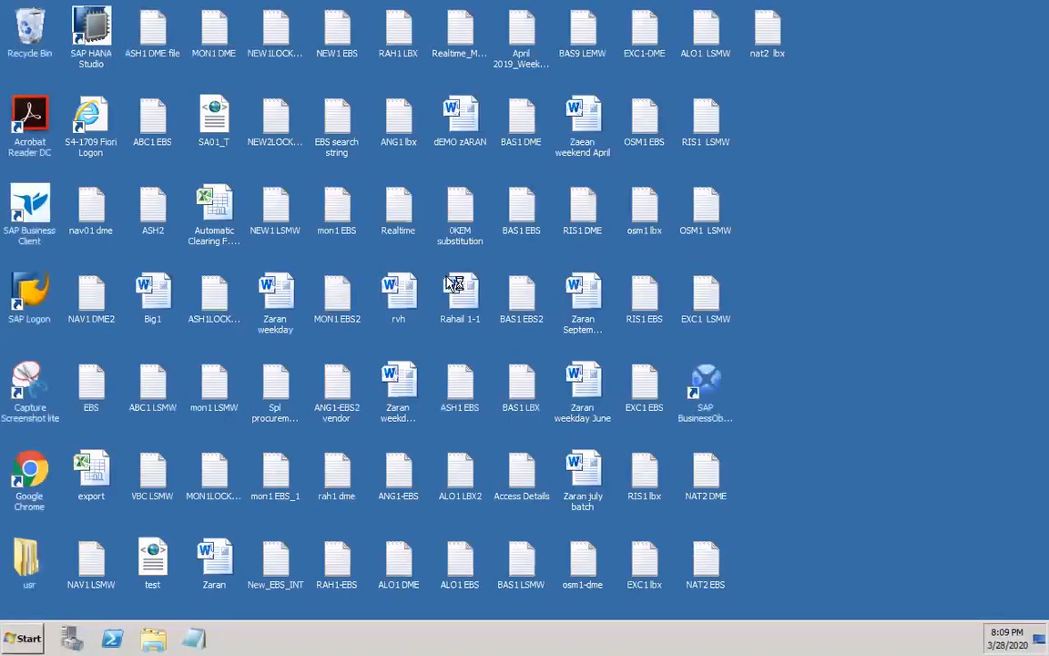
Start SAP Logon on the remote desktop and open the SAP ECC6-EHP7 system.
{"action": "left_click", "coordinate": [41, 310]}
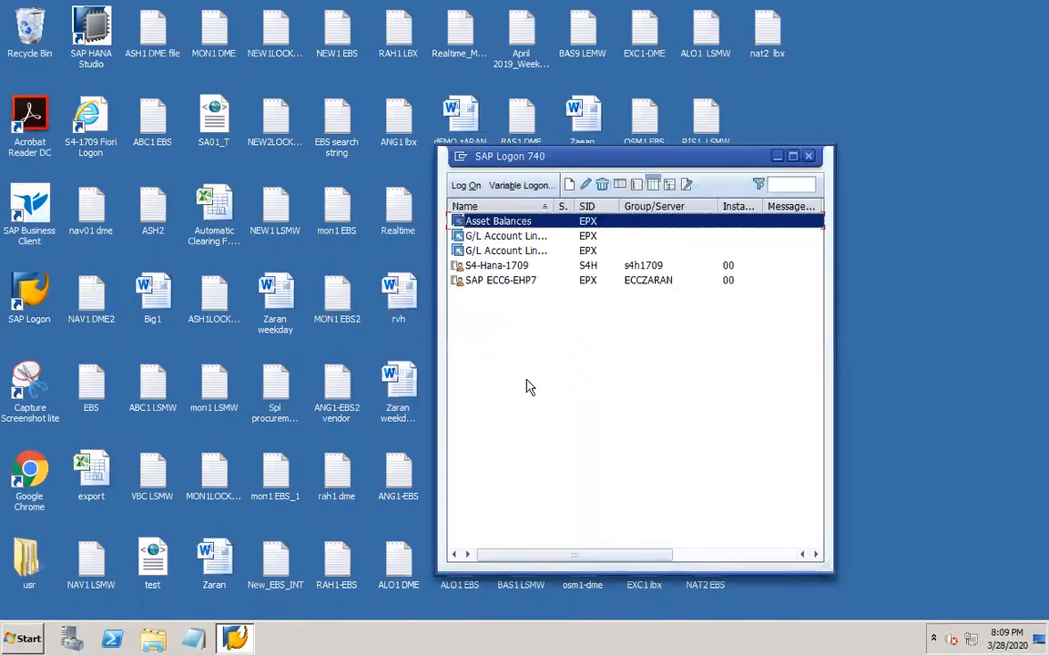
{"action": "left_click", "coordinate": [481, 282]}
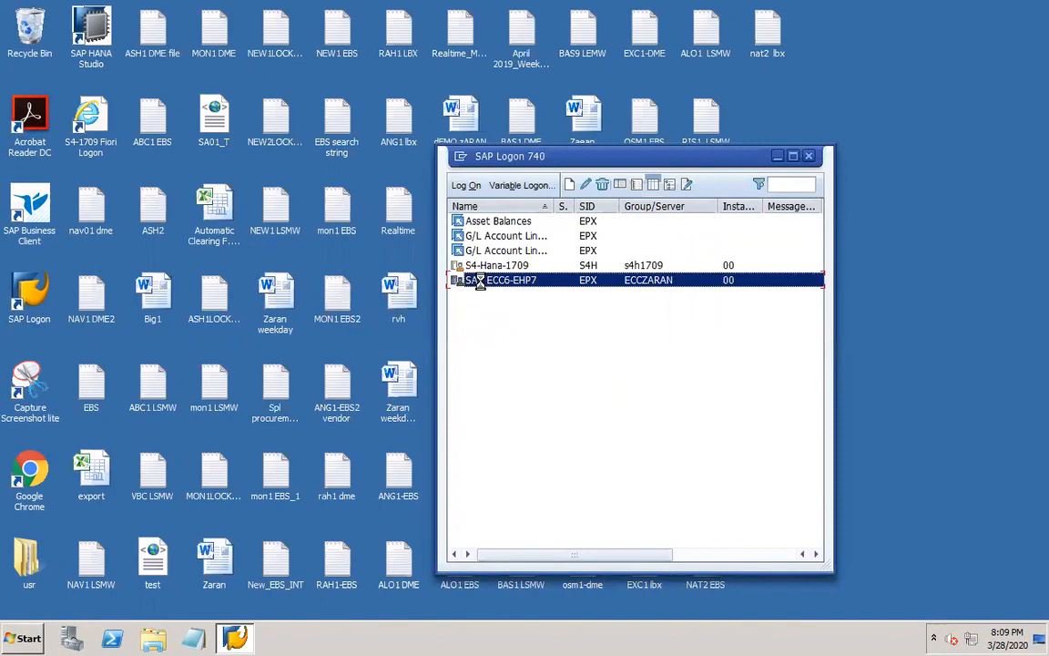
{"action": "double_click", "coordinate": [482, 282]}
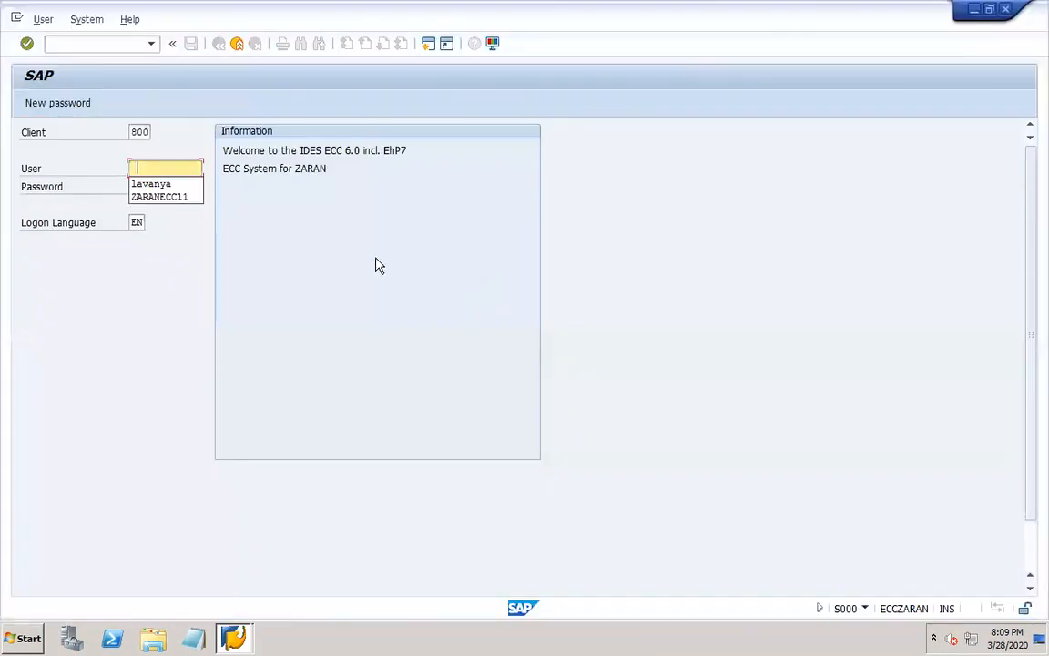
Log on to client 800 with the saved user name and the account password.
{"action": "left_click", "coordinate": [171, 187]}
{"action": "key", "text": "Tab"}
{"action": "type", "text": "*****"}
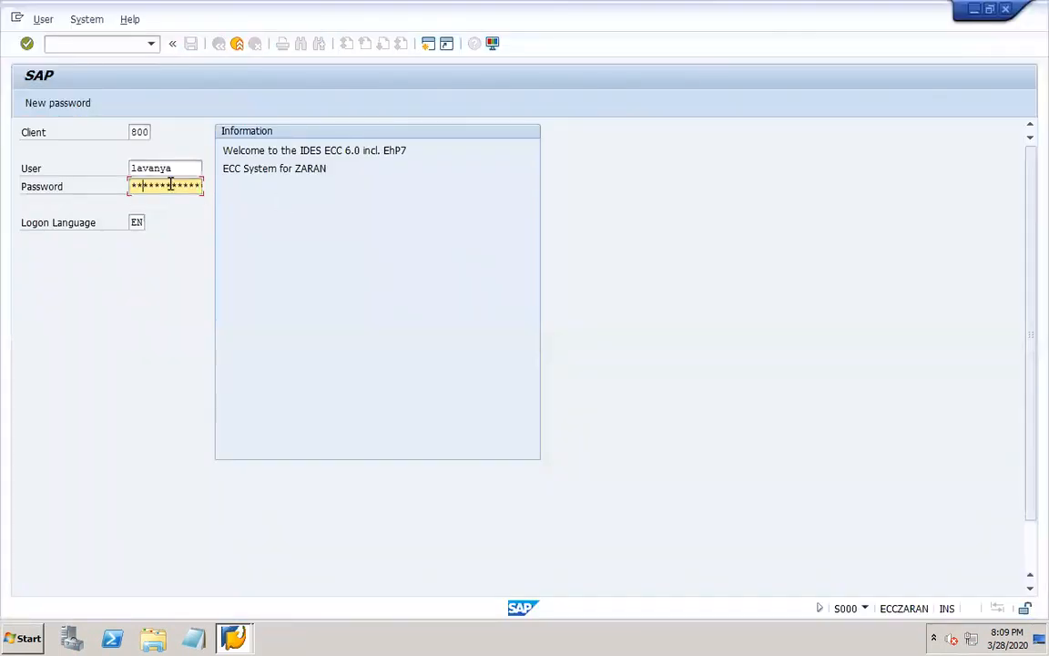
{"action": "key", "text": "Return"}
Open transaction F-02 for G/L account posting and go to the first line item's Account field.
{"action": "type", "text": "f"}
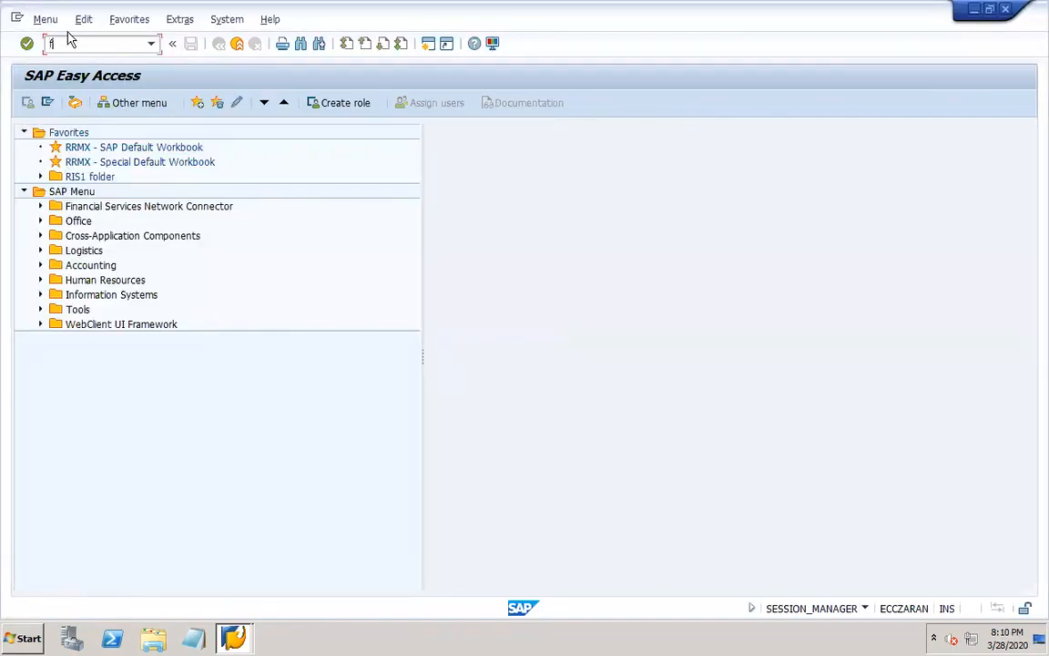
{"action": "type", "text": "-02"}
{"action": "key", "text": "Return"}
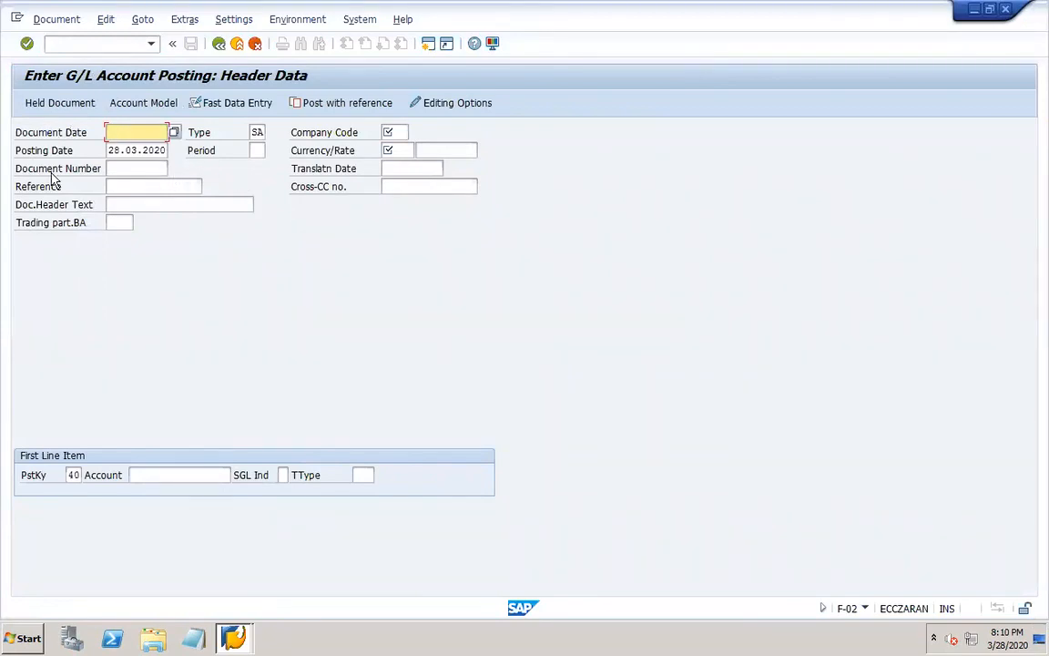
{"action": "left_click", "coordinate": [147, 470]}
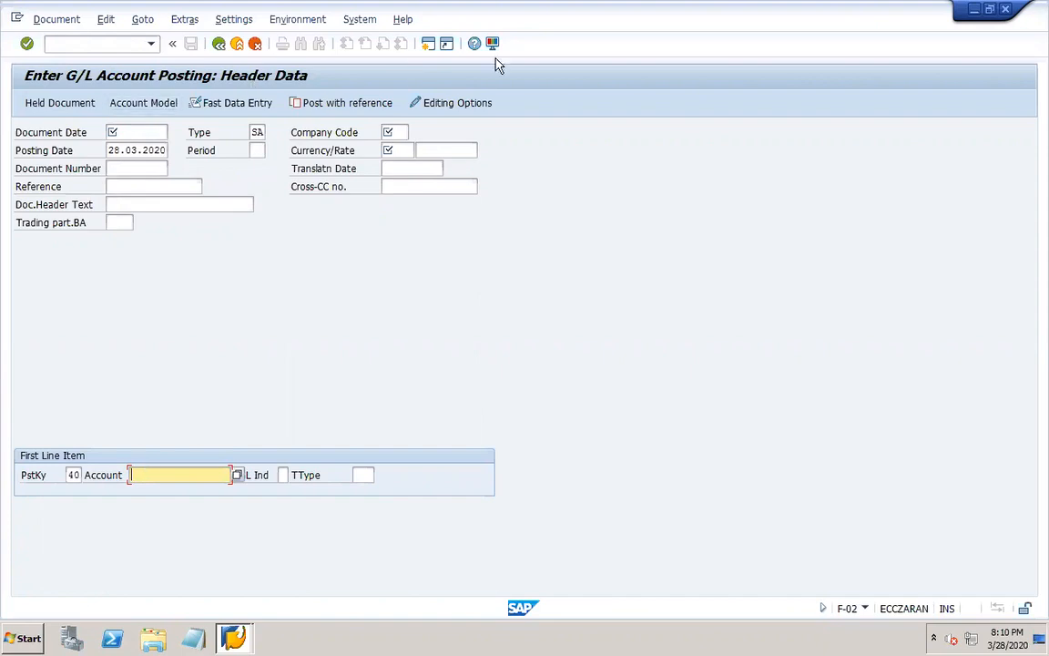
Open the accounting editing options and look through the document display, open items, line items and credit management settings, ending on document entry.
{"action": "left_click", "coordinate": [441, 105]}
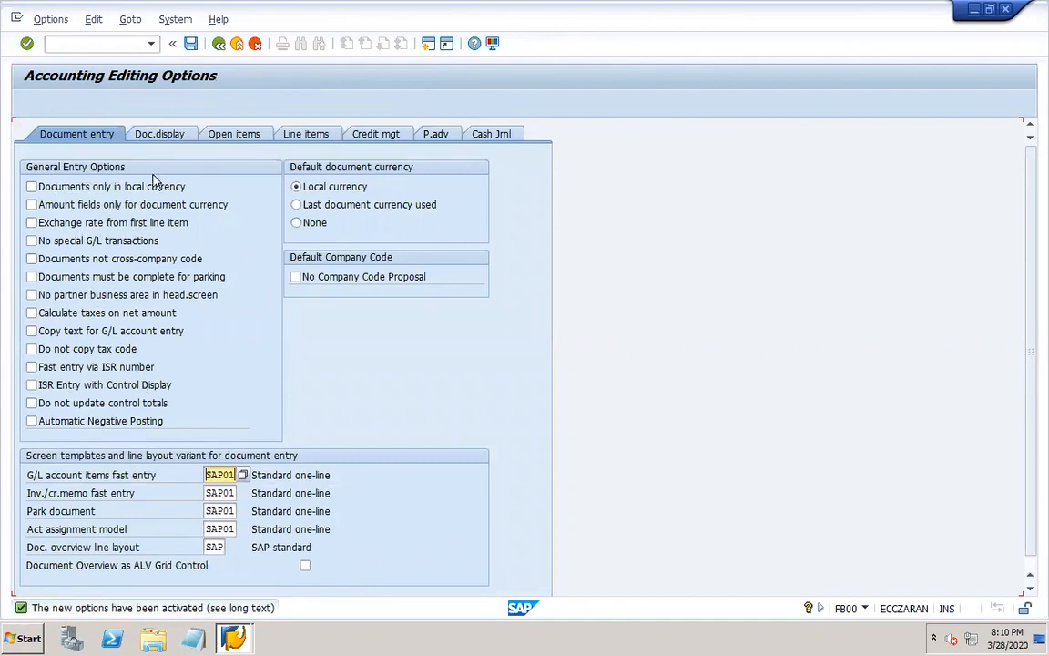
{"action": "left_click", "coordinate": [162, 137]}
{"action": "left_click", "coordinate": [233, 137]}
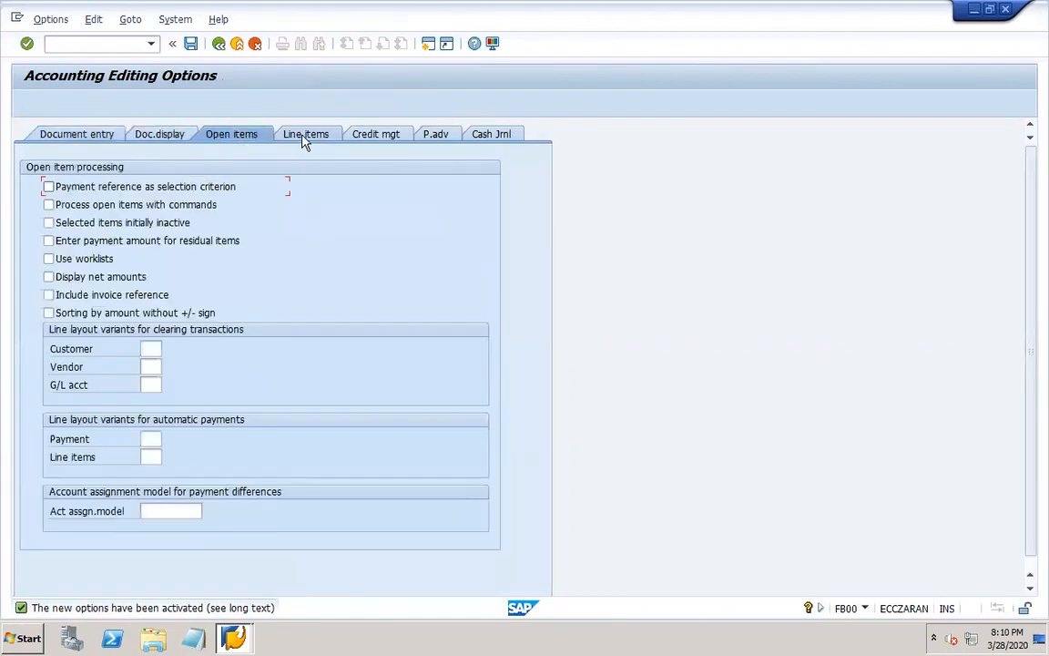
{"action": "left_click", "coordinate": [305, 136]}
{"action": "left_click", "coordinate": [377, 137]}
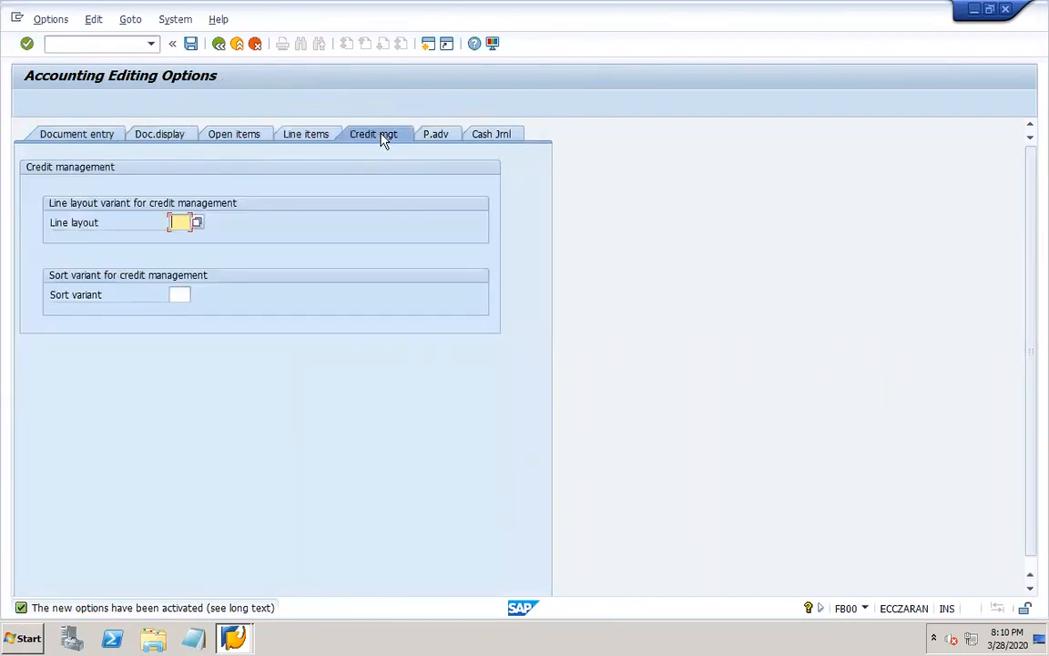
{"action": "left_click", "coordinate": [62, 135]}
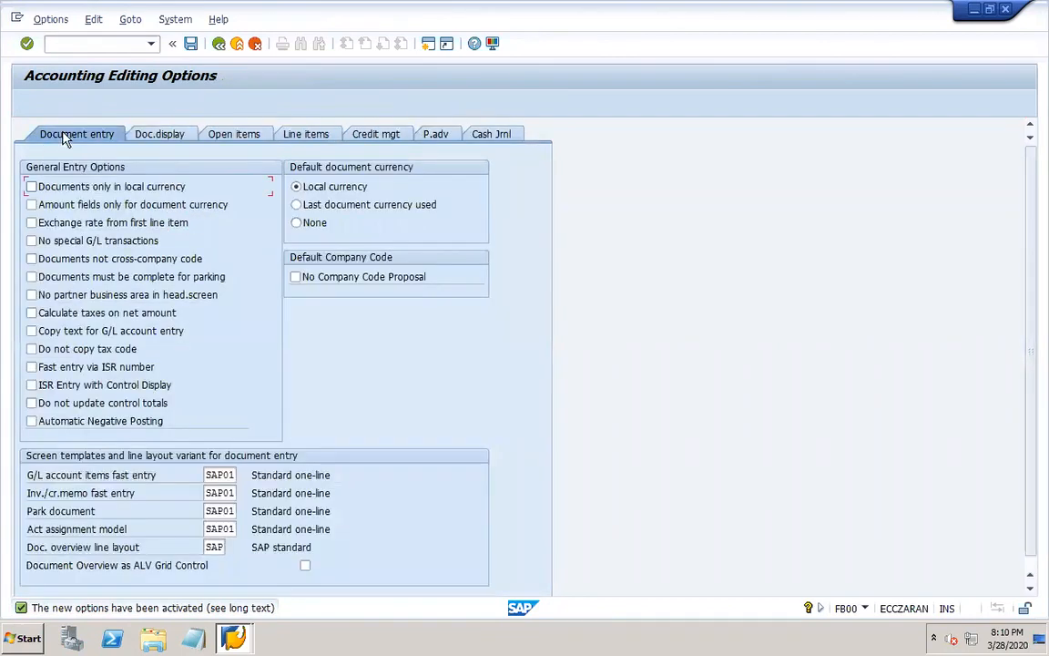
Read the field help for the "Documents only in local currency" option and close it.
{"action": "right_click", "coordinate": [80, 186]}
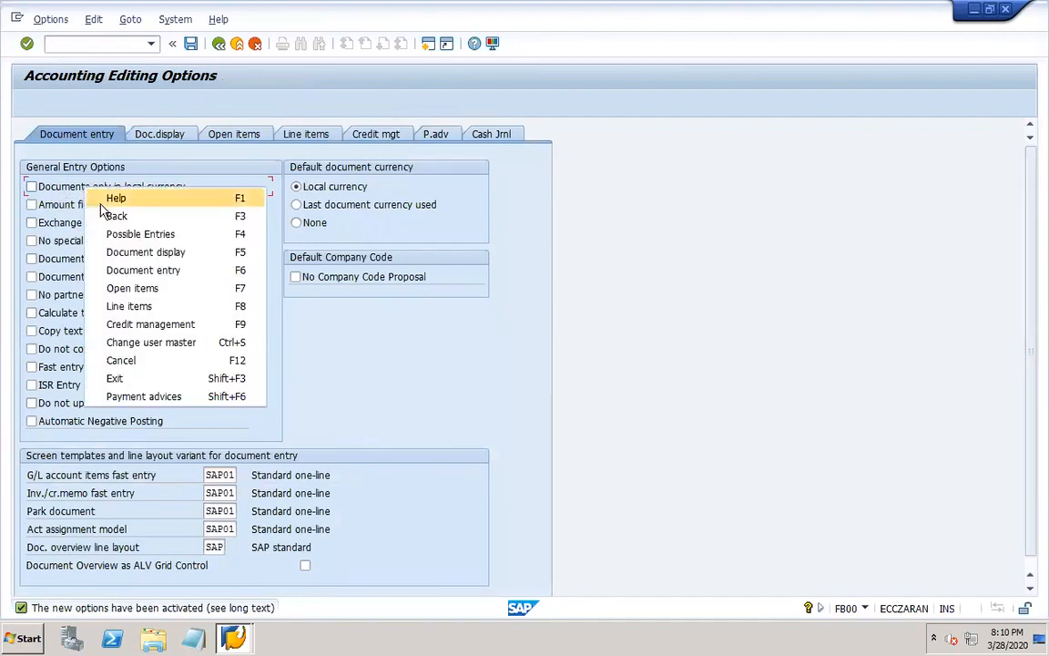
{"action": "left_click", "coordinate": [107, 199]}
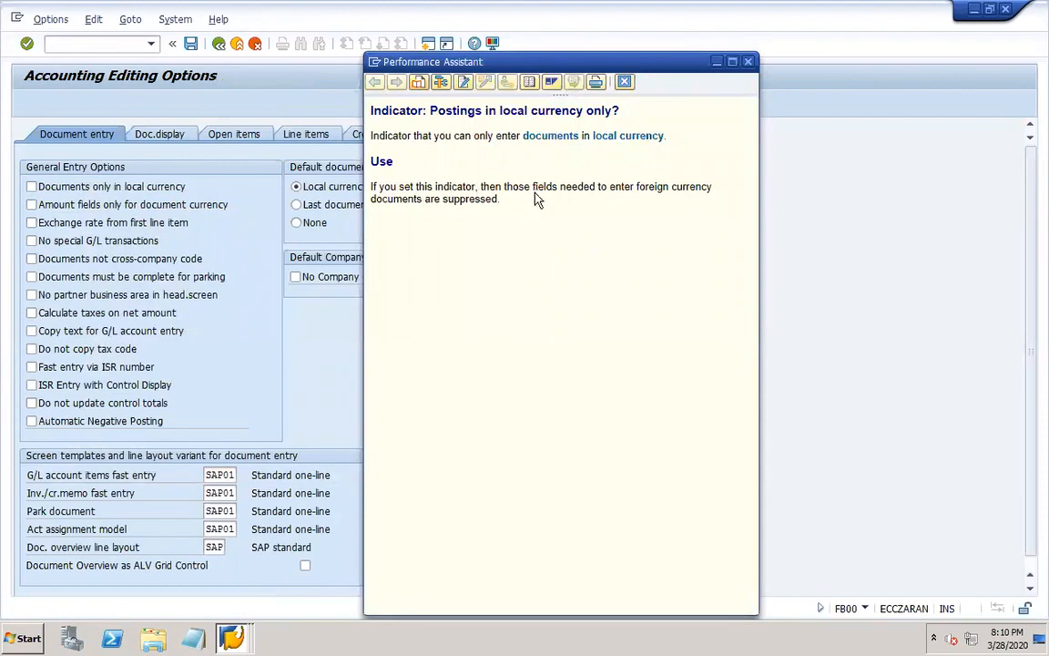
{"action": "left_click", "coordinate": [748, 62]}
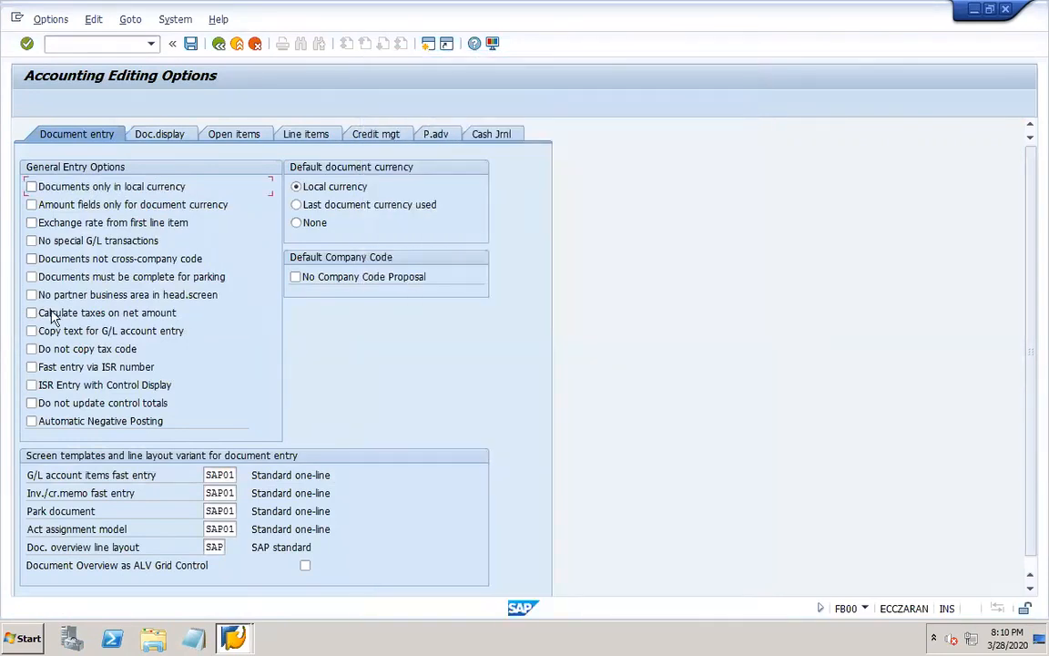
Review the document display through credit management option groups and document entry once more, and return to the G/L posting header.
{"action": "left_click", "coordinate": [160, 134]}
{"action": "left_click", "coordinate": [258, 136]}
{"action": "left_click", "coordinate": [304, 138]}
{"action": "left_click", "coordinate": [375, 136]}
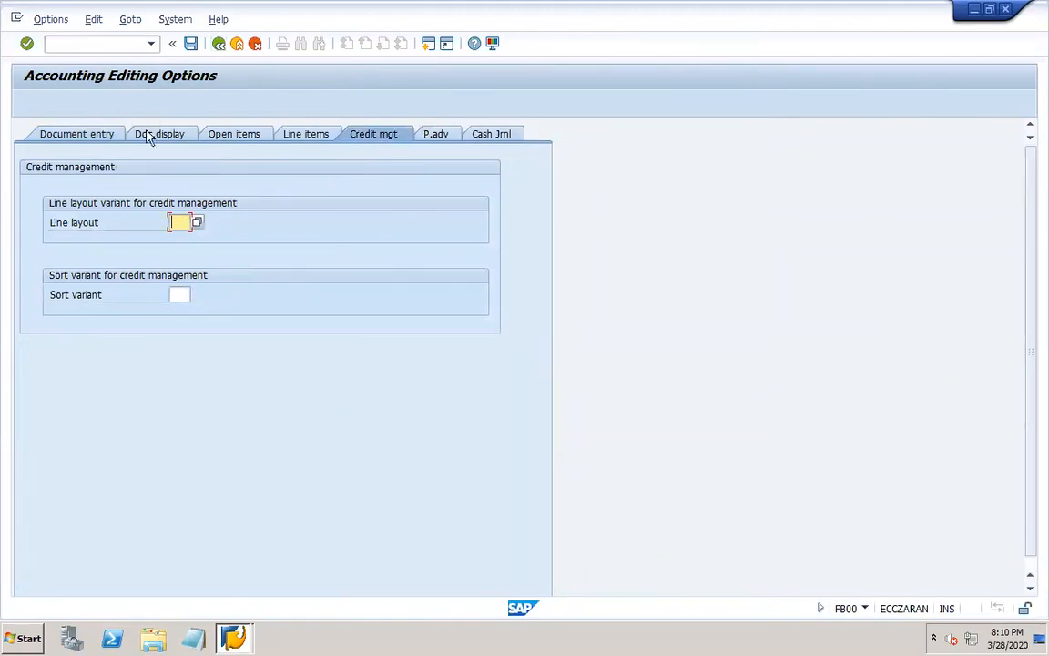
{"action": "left_click", "coordinate": [95, 134]}
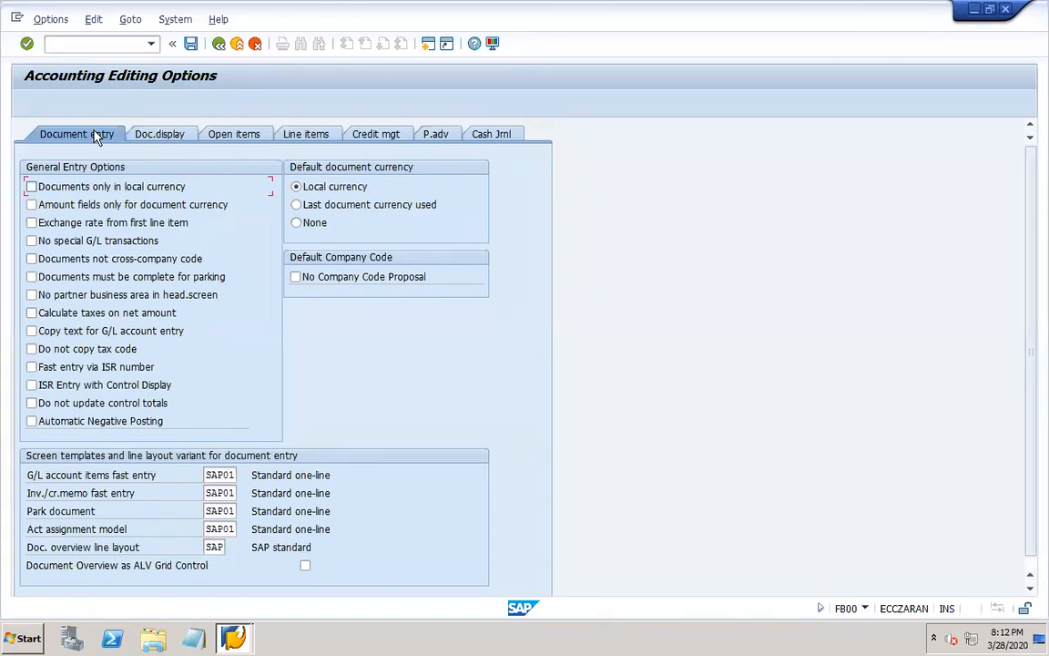
{"action": "left_click", "coordinate": [218, 44]}
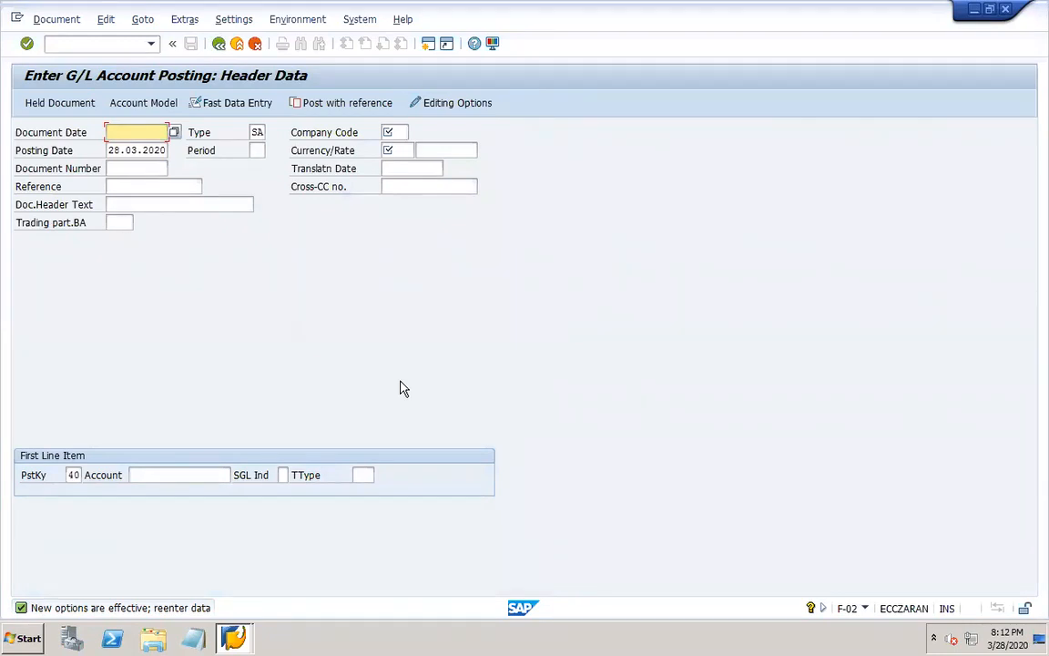
Switch to the PowerPoint work notes and show slide 14 on translation, placing the cursor in its body text.
{"action": "left_click", "coordinate": [806, 633]}
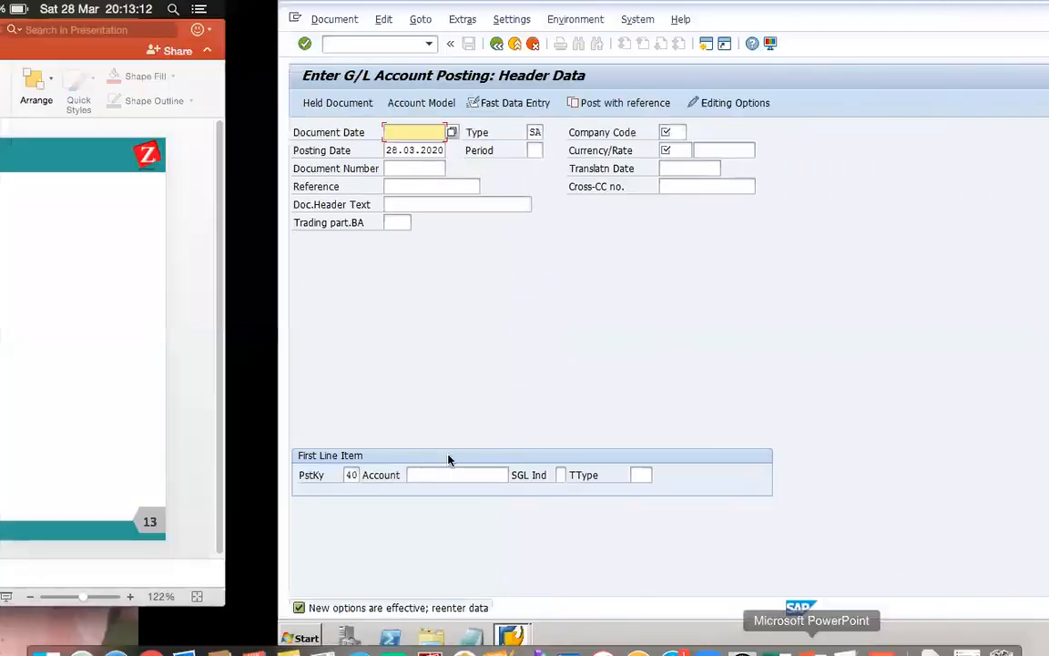
{"action": "left_click", "coordinate": [105, 435]}
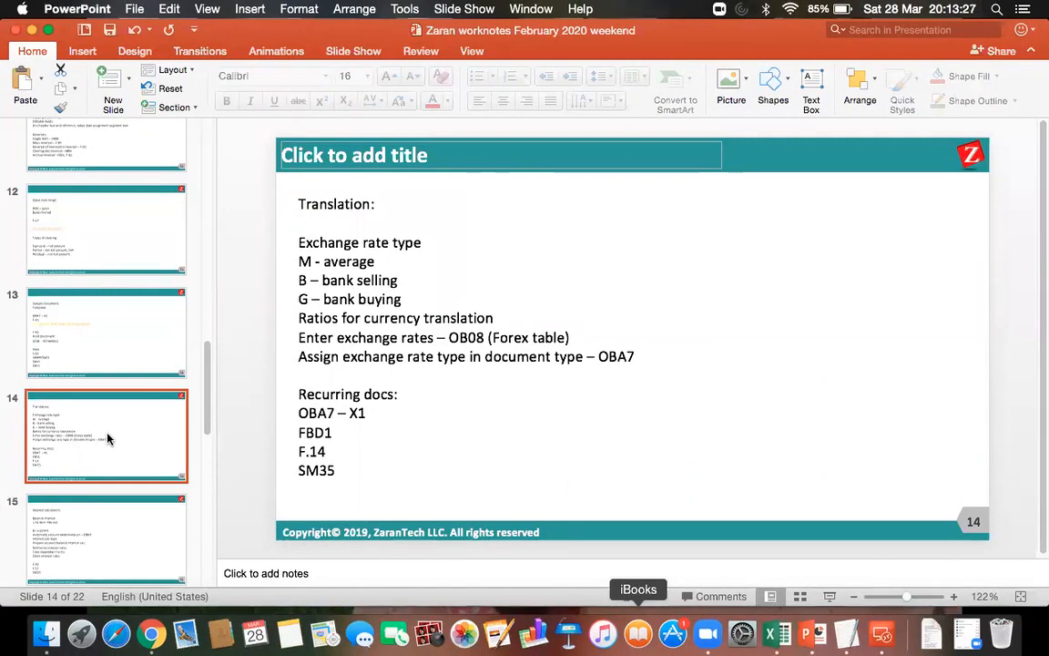
{"action": "left_click", "coordinate": [464, 294]}
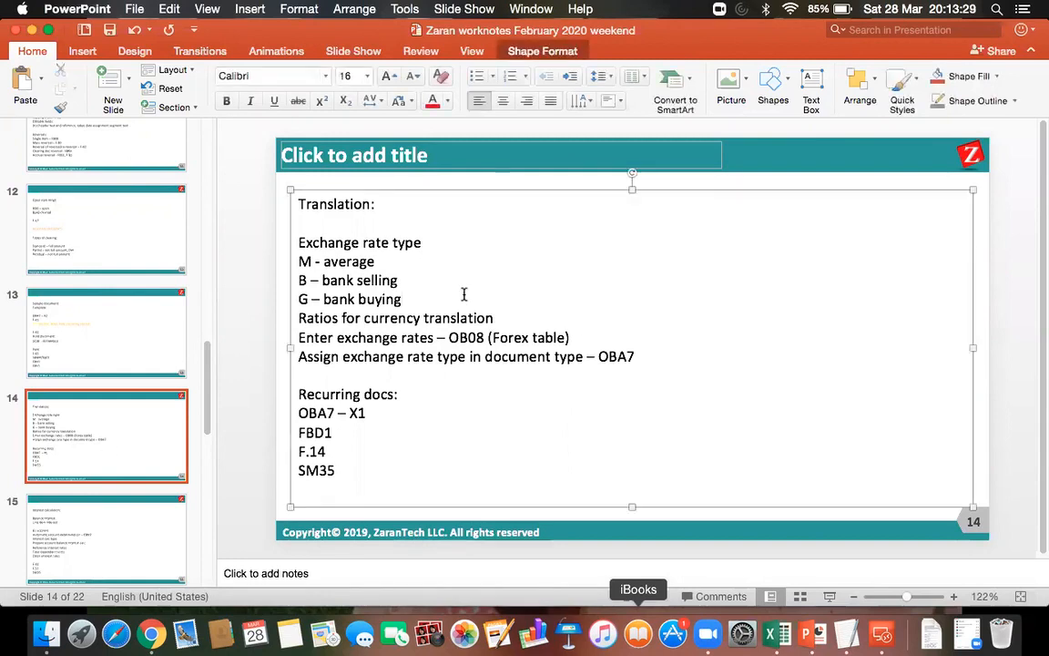
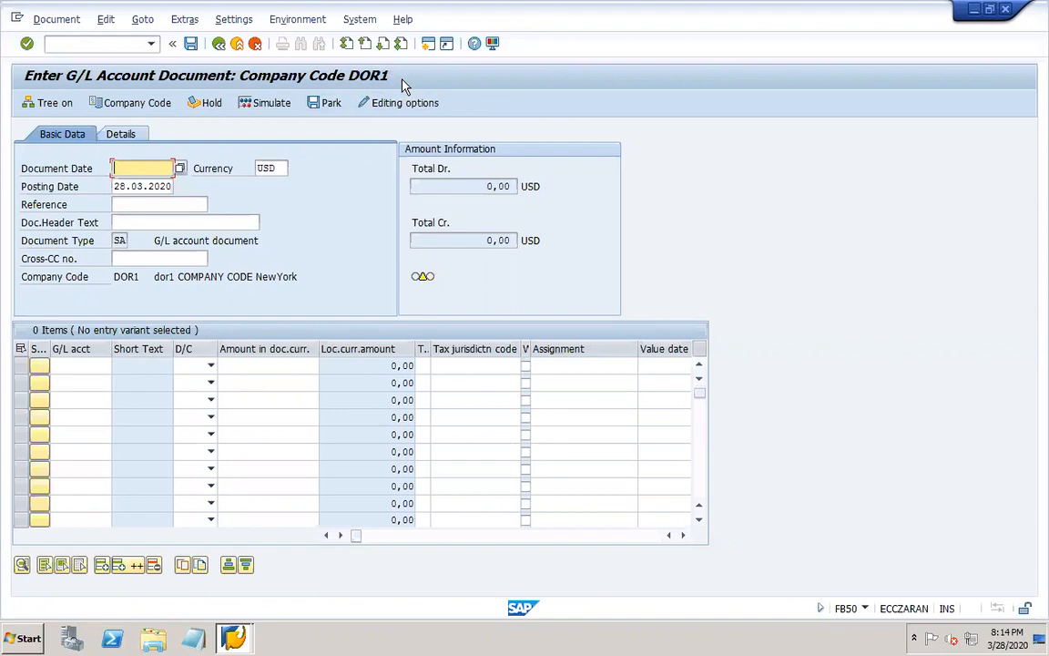
Check the company code selection and the document type field of the G/L account document.
{"action": "left_click", "coordinate": [118, 104]}
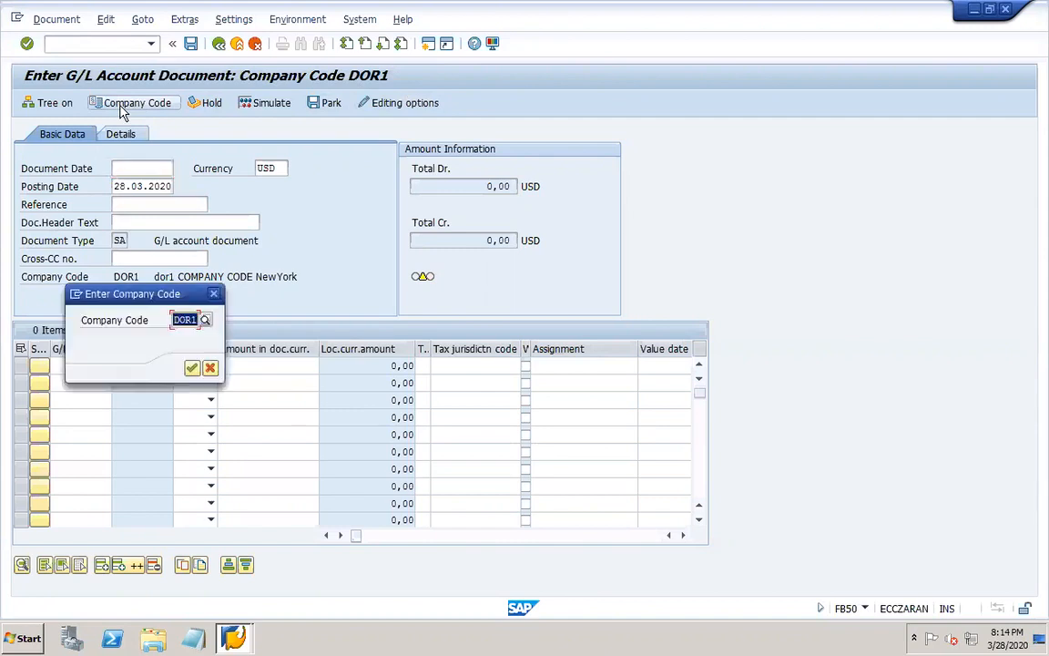
{"action": "left_click", "coordinate": [214, 293]}
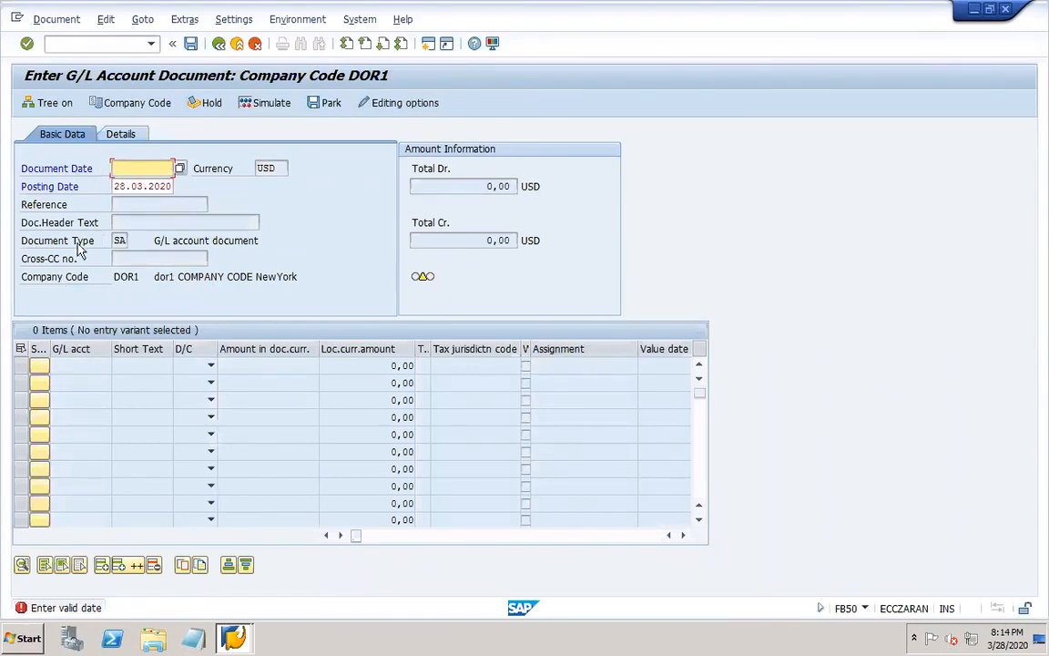
{"action": "left_click", "coordinate": [118, 239]}
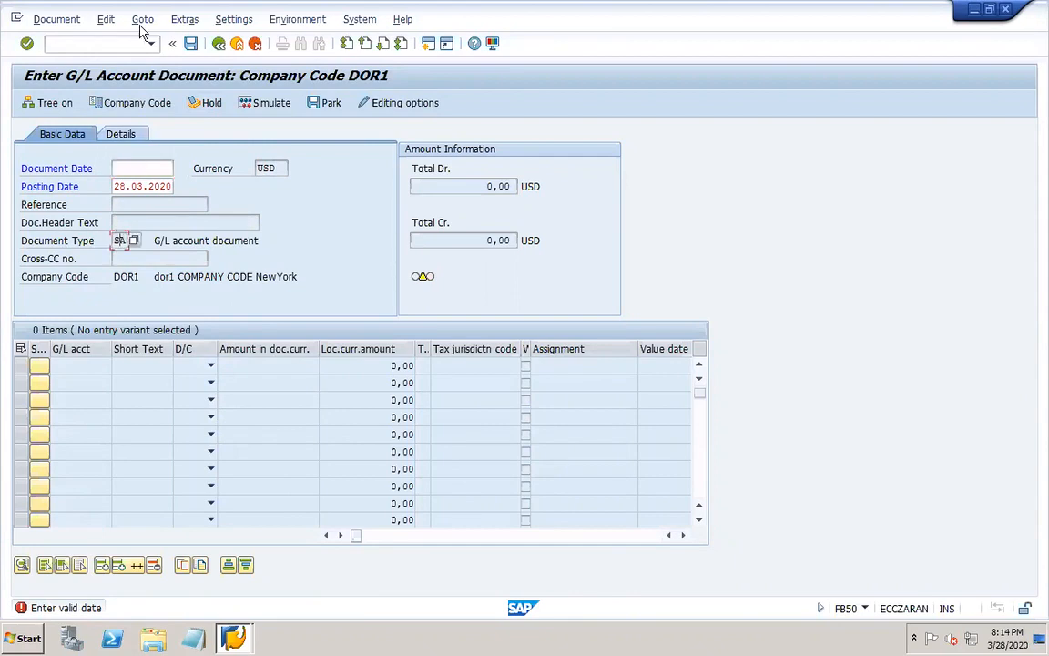
Restart the G/L account document entry with transaction /nfb50.
{"action": "left_click", "coordinate": [119, 48]}
{"action": "type", "text": "/nfb50"}
{"action": "key", "text": "Return"}
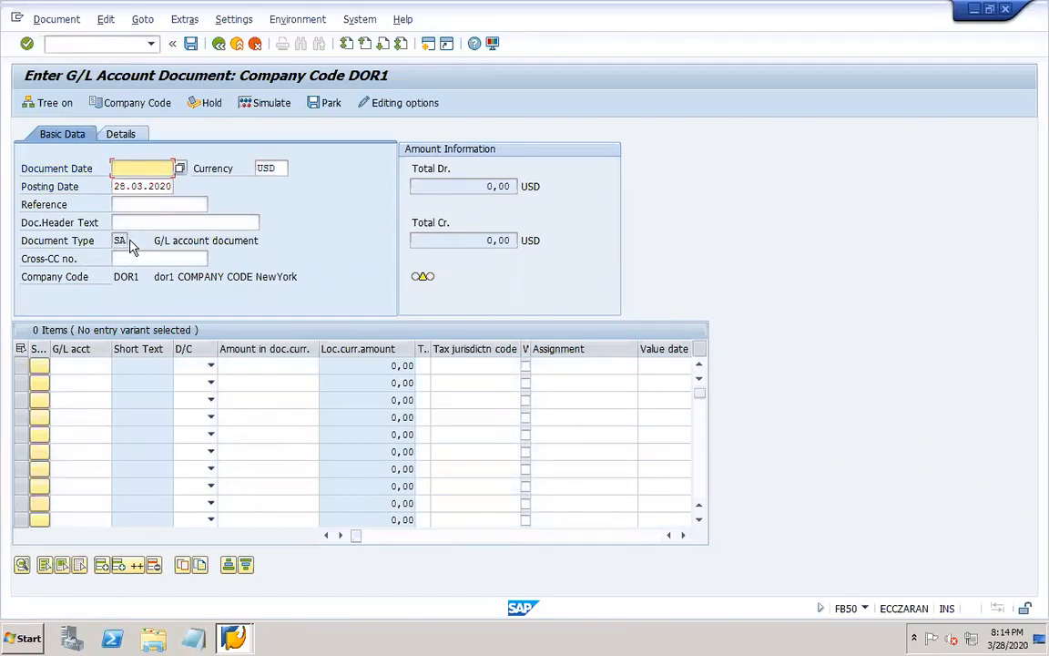
Open the editing options, look at the available document type options, and return to the G/L account document.
{"action": "left_click", "coordinate": [410, 103]}
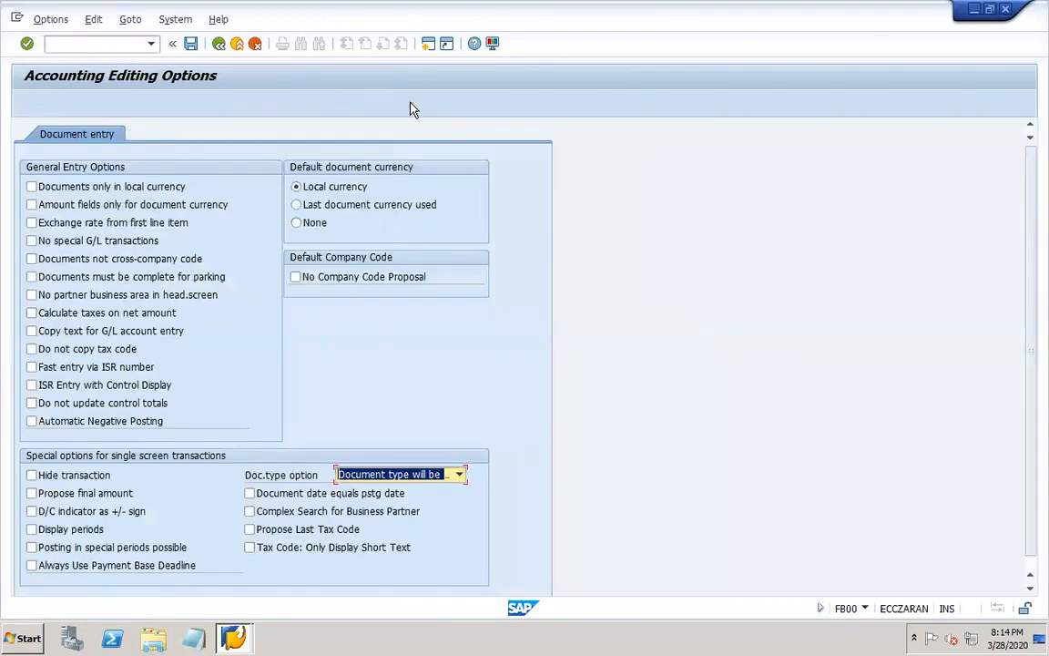
{"action": "left_click", "coordinate": [460, 475]}
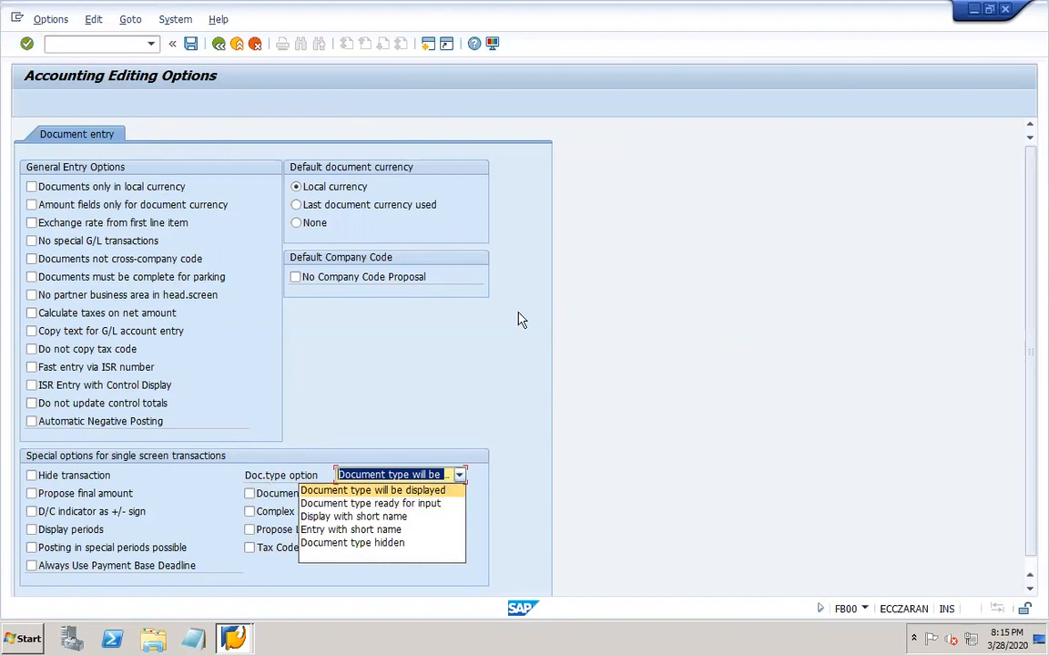
{"action": "left_click", "coordinate": [222, 46]}
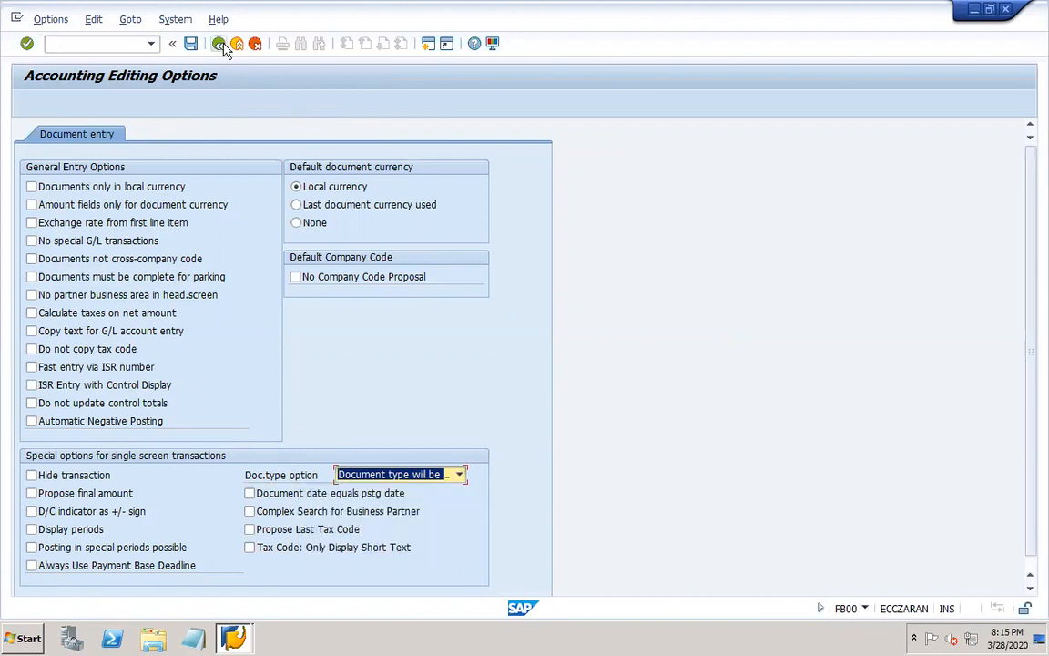
{"action": "left_click", "coordinate": [223, 50]}
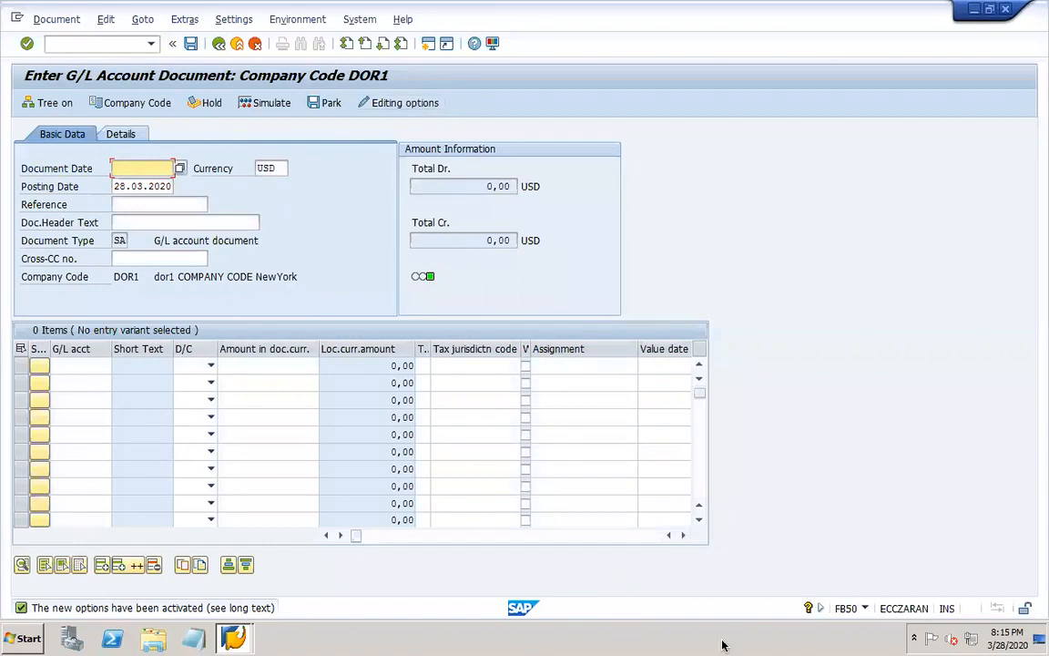
Switch to the PowerPoint work notes and add "/FB50 (editing options)" after F-02 on the interest calculation slide 15.
{"action": "left_click", "coordinate": [807, 634]}
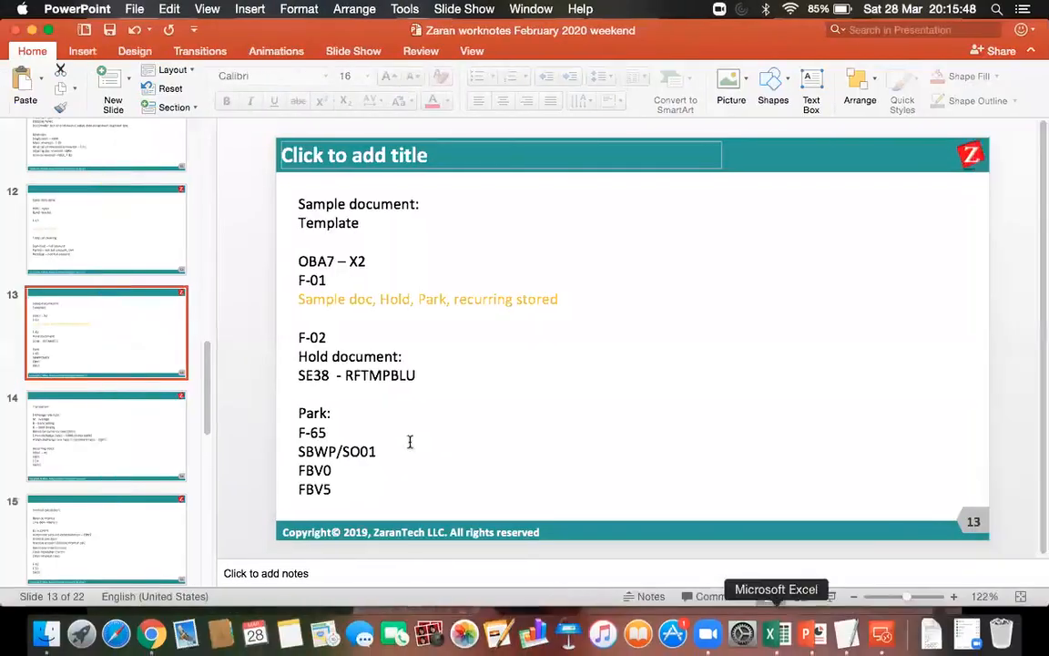
{"action": "left_click", "coordinate": [110, 459]}
{"action": "left_click", "coordinate": [114, 541]}
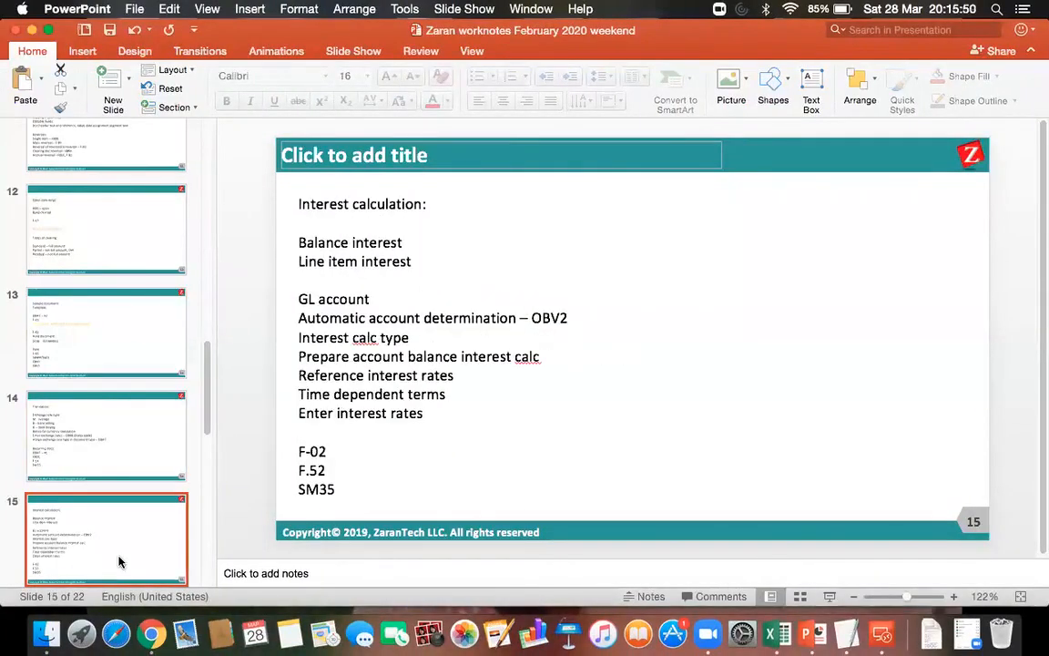
{"action": "left_click", "coordinate": [333, 457]}
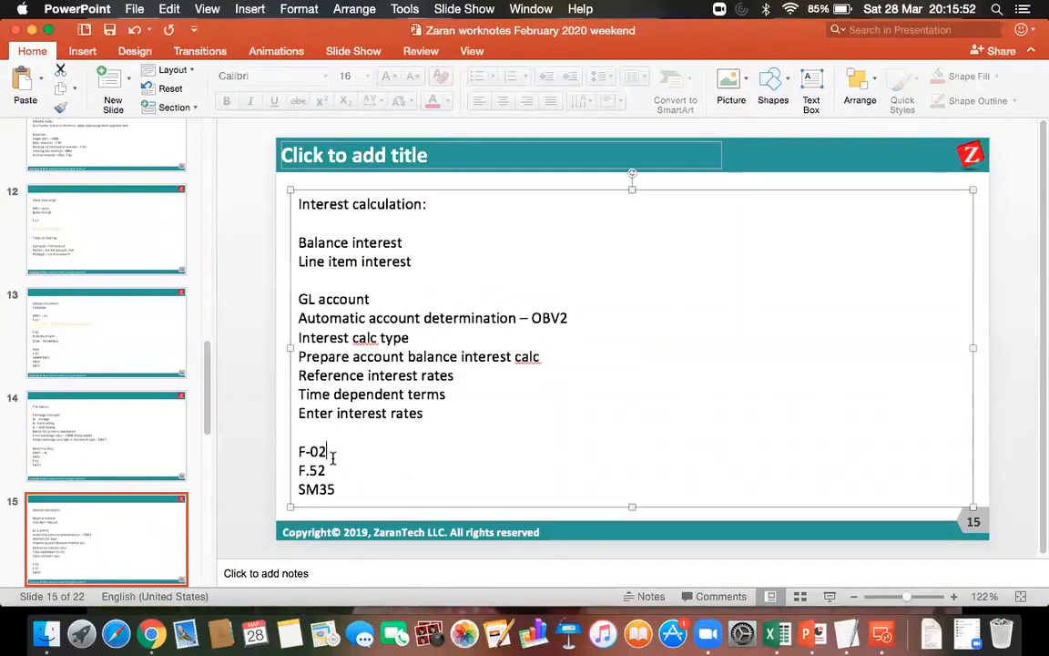
{"action": "type", "text": "/FB50 ("}
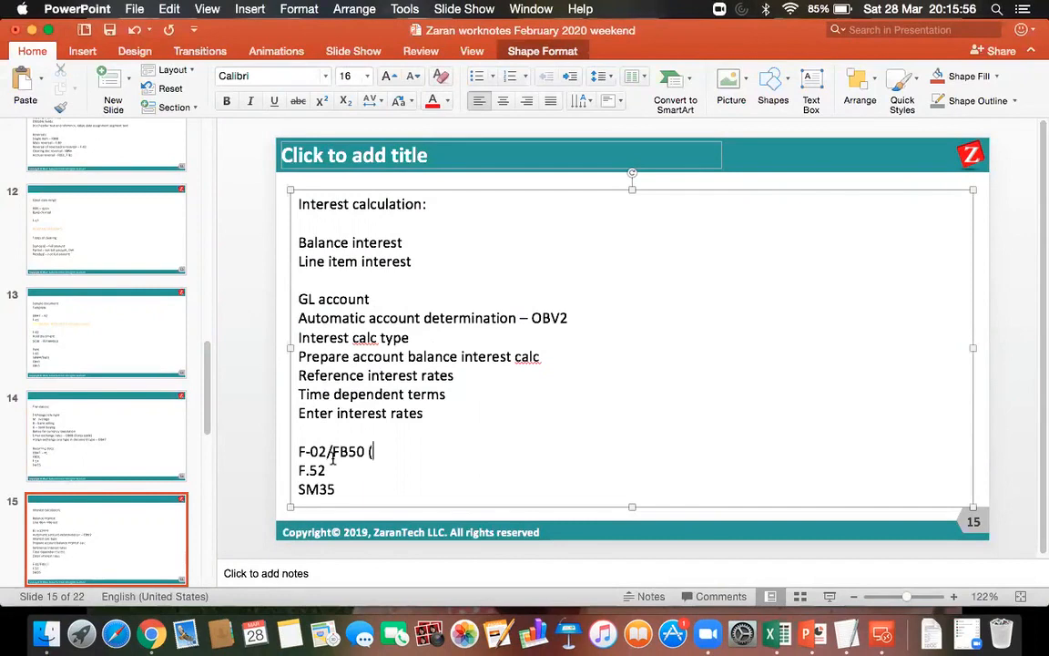
{"action": "type", "text": "editing options)"}
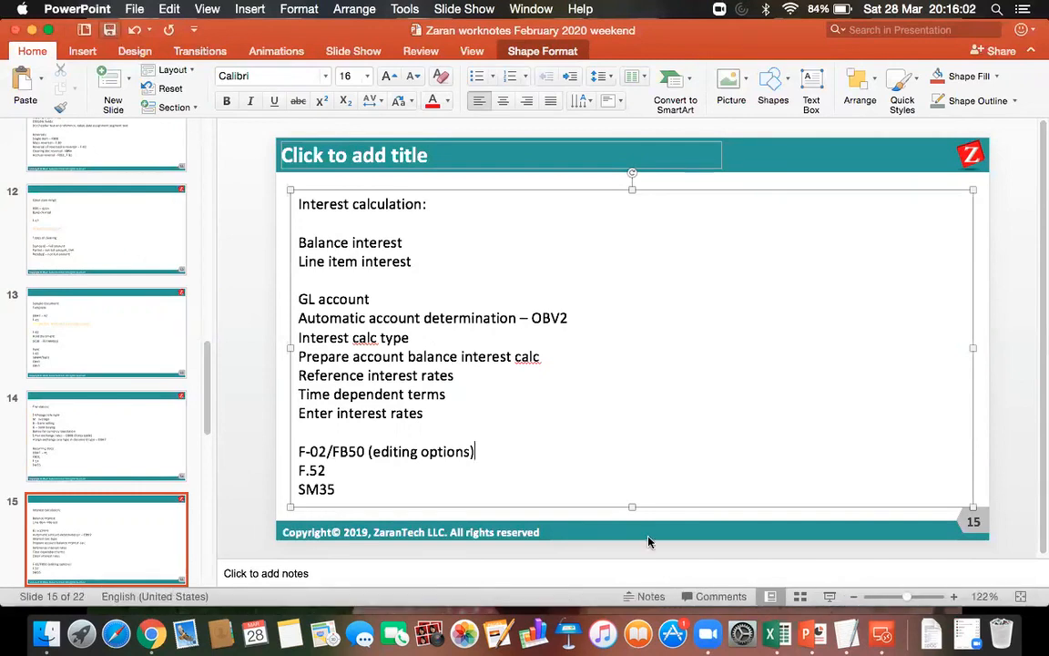
Switch back to SAP in the remote desktop session and set the document date and posting date to 01.01.2020.
{"action": "left_click", "coordinate": [881, 633]}
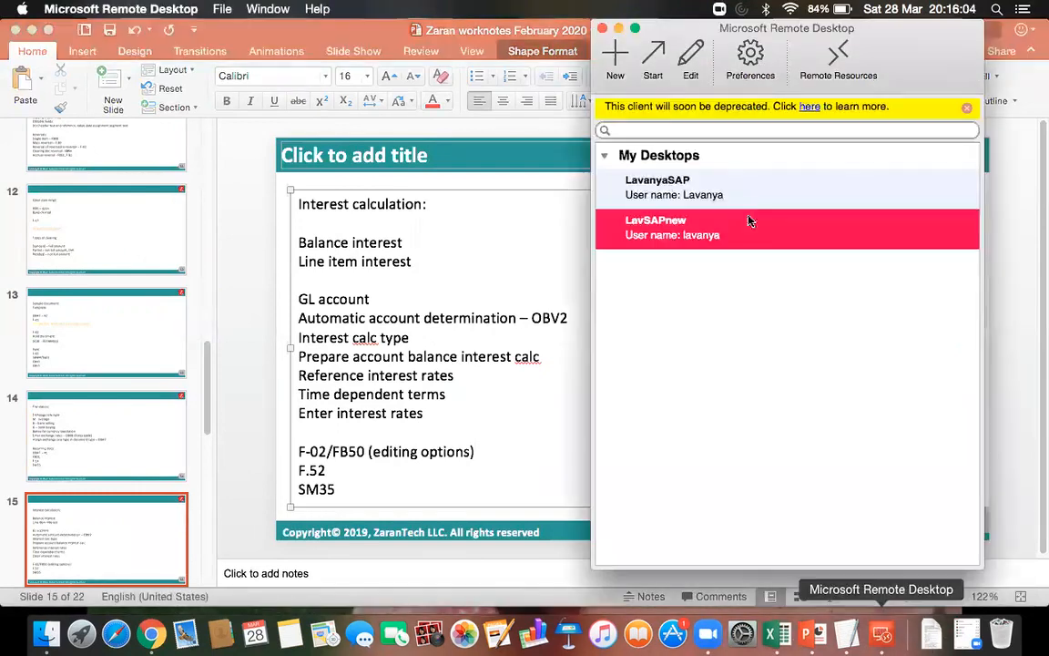
{"action": "double_click", "coordinate": [692, 230]}
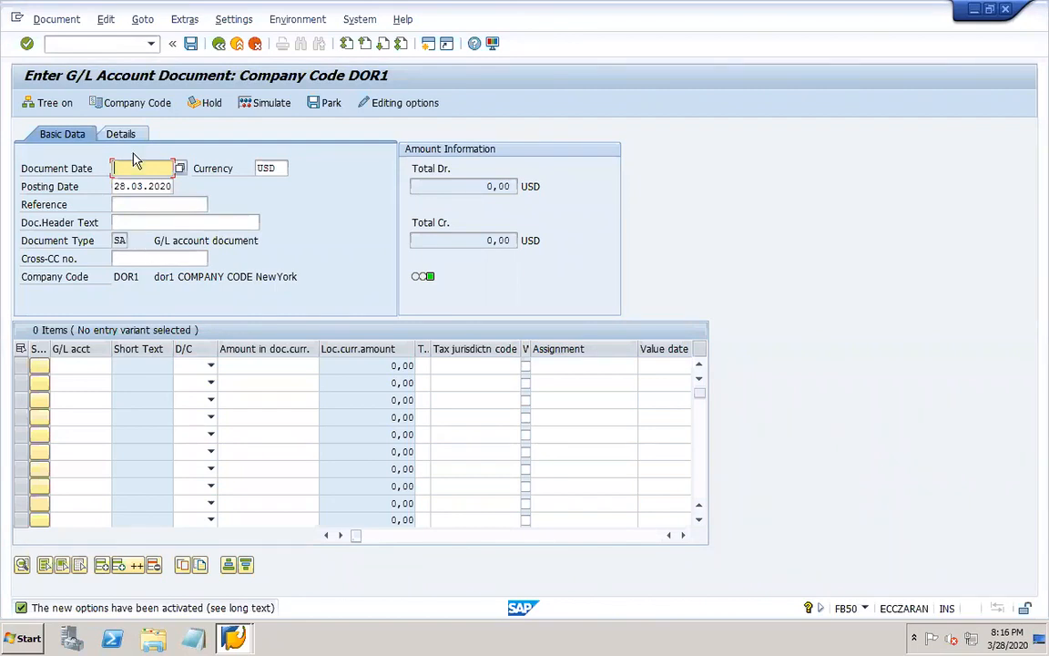
{"action": "left_click", "coordinate": [122, 138]}
{"action": "left_click", "coordinate": [122, 137]}
{"action": "left_click", "coordinate": [126, 166]}
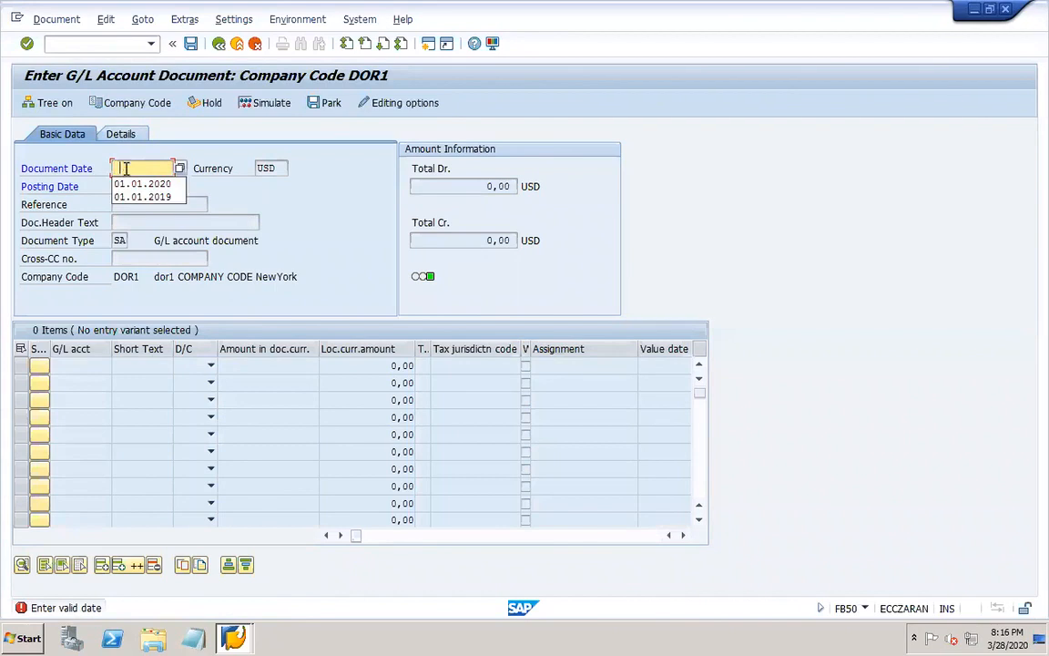
{"action": "left_click", "coordinate": [146, 182]}
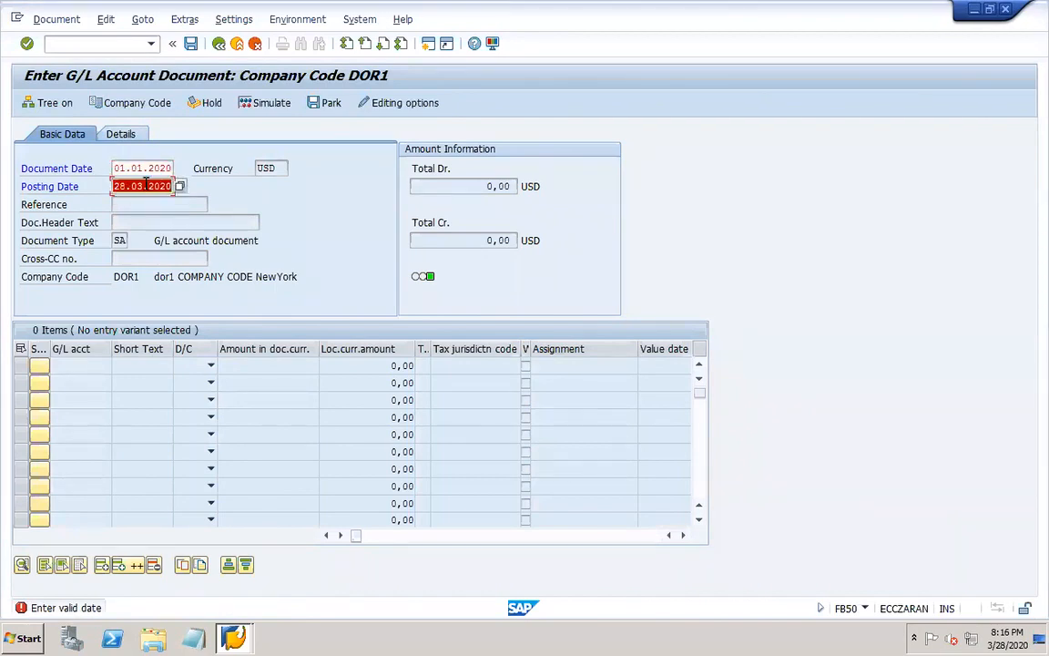
{"action": "key", "text": "BackSpace"}
{"action": "left_click", "coordinate": [148, 199]}
{"action": "key", "text": "Return"}
{"action": "key", "text": "Return"}
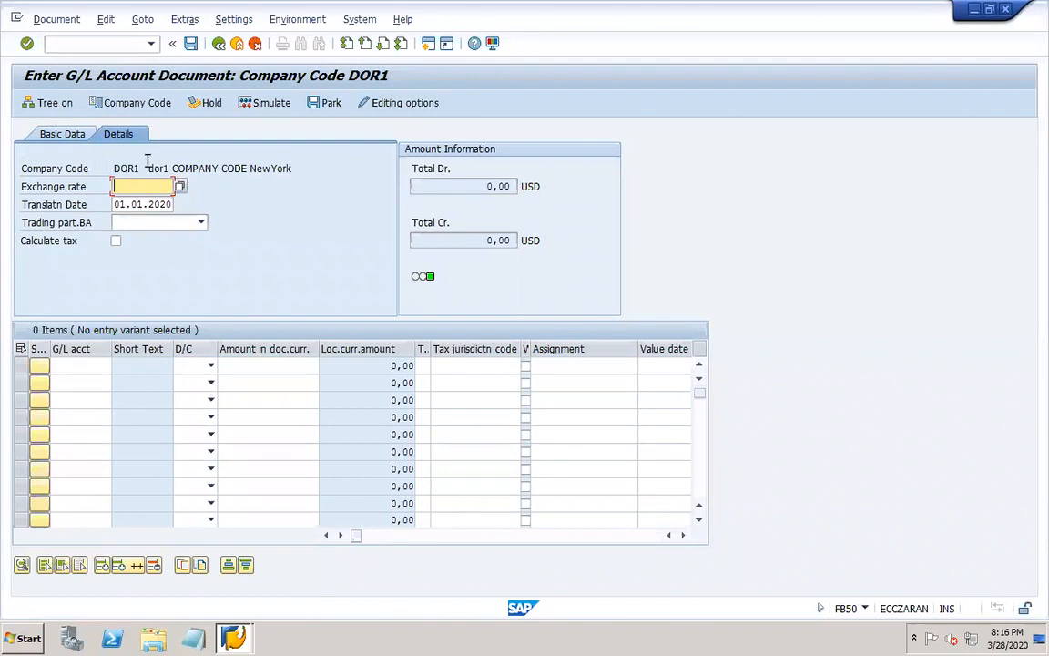
Enable the "Display periods" editing option, save the options, and return to the document's basic data.
{"action": "left_click", "coordinate": [413, 104]}
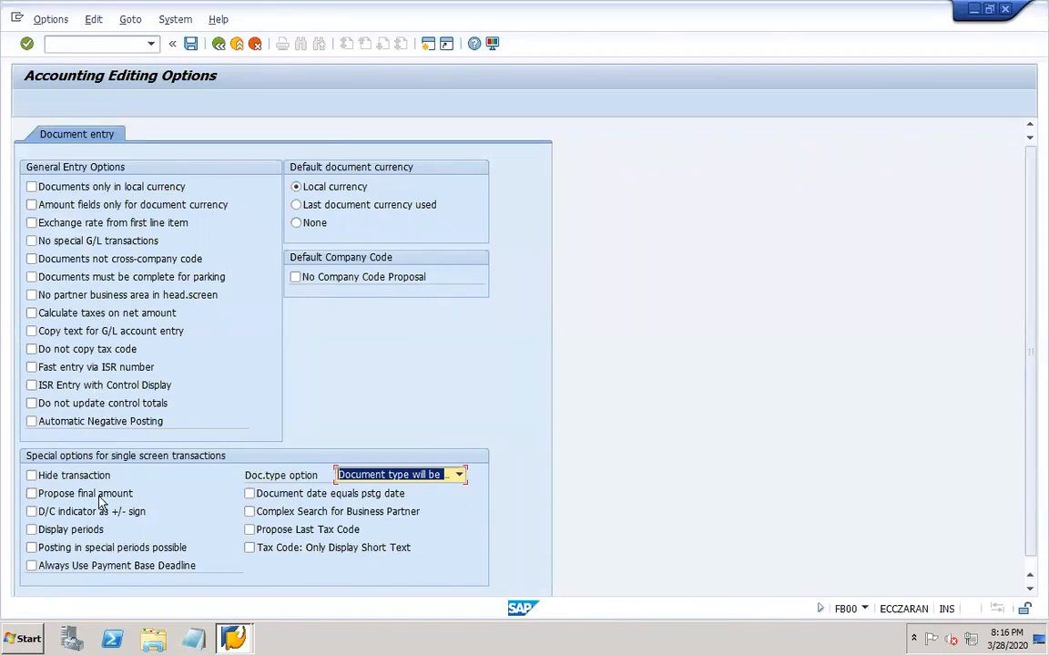
{"action": "left_click", "coordinate": [32, 530]}
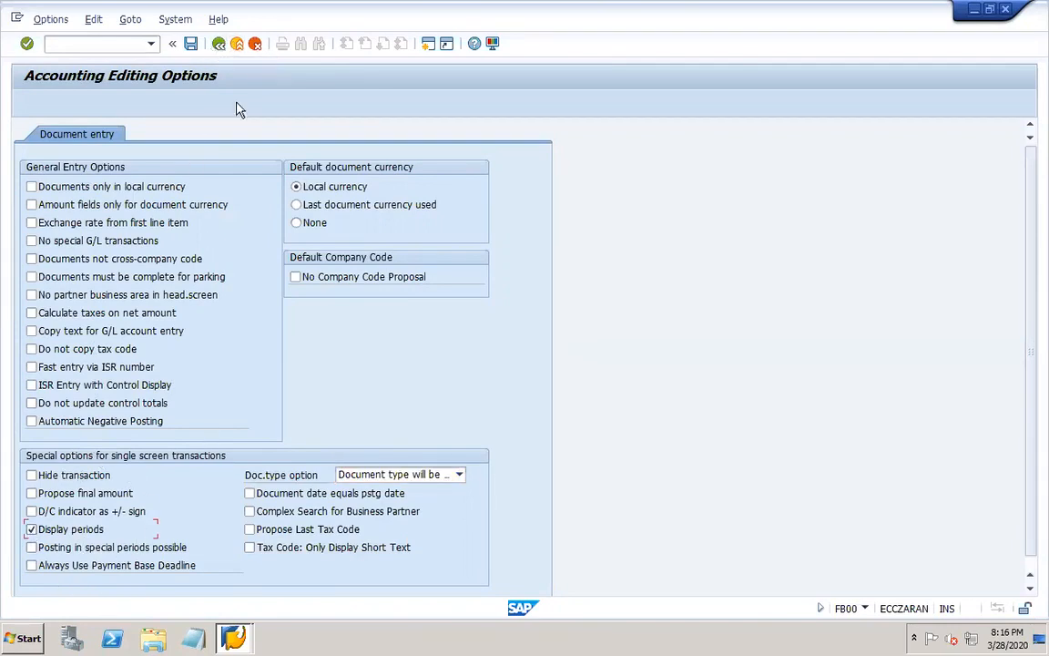
{"action": "left_click", "coordinate": [192, 43]}
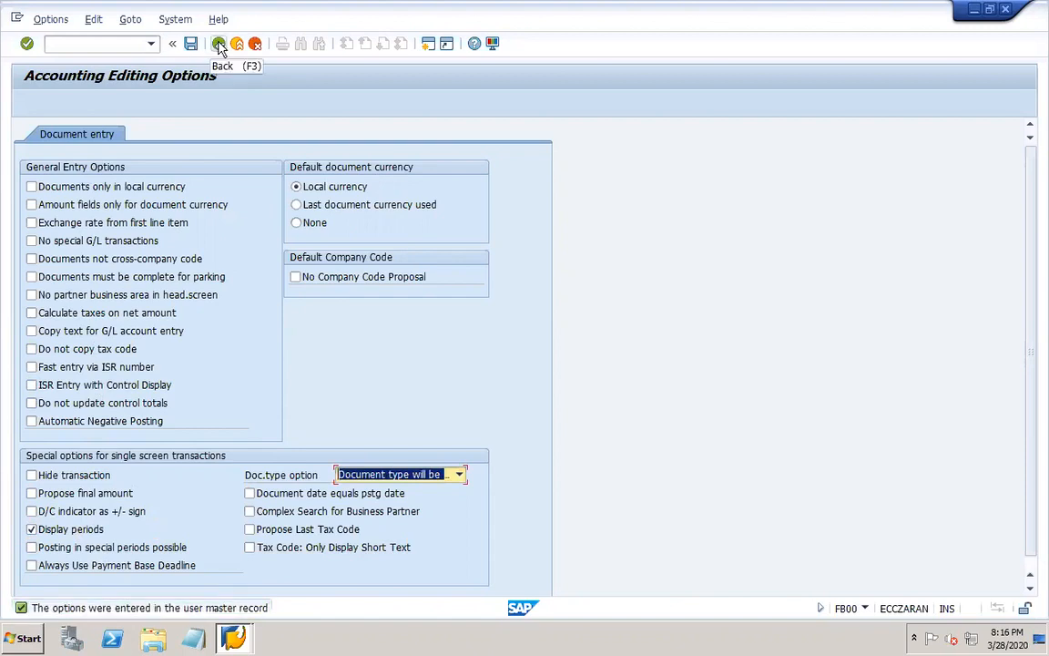
{"action": "left_click", "coordinate": [219, 43]}
{"action": "left_click", "coordinate": [70, 134]}
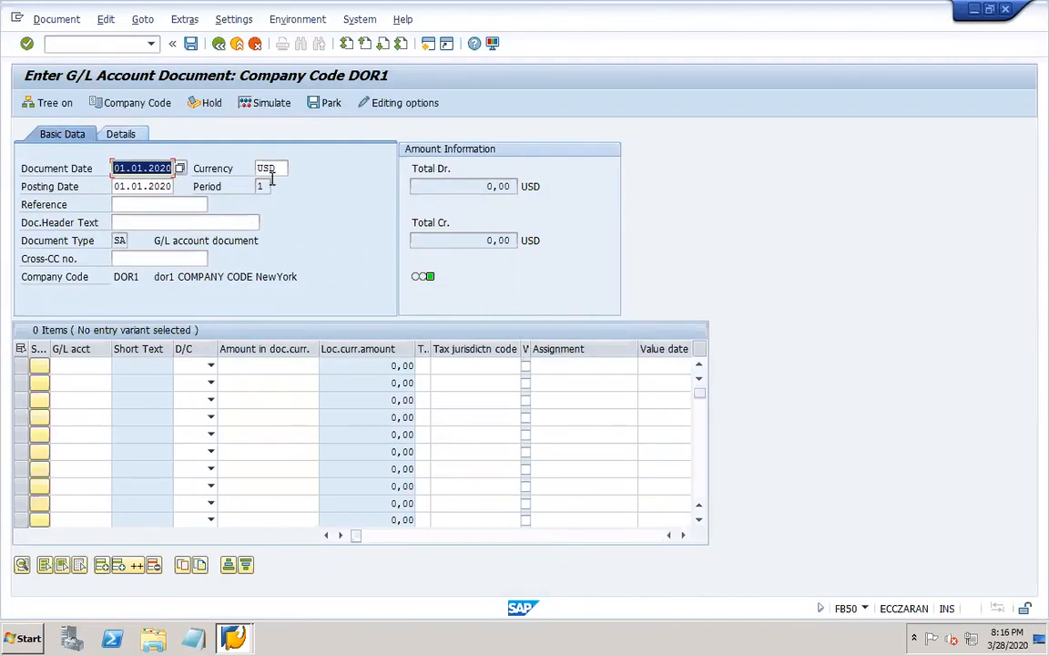
Revisit the editing options and look through the document's debit/credit choices, item lines and header details.
{"action": "left_click", "coordinate": [398, 108]}
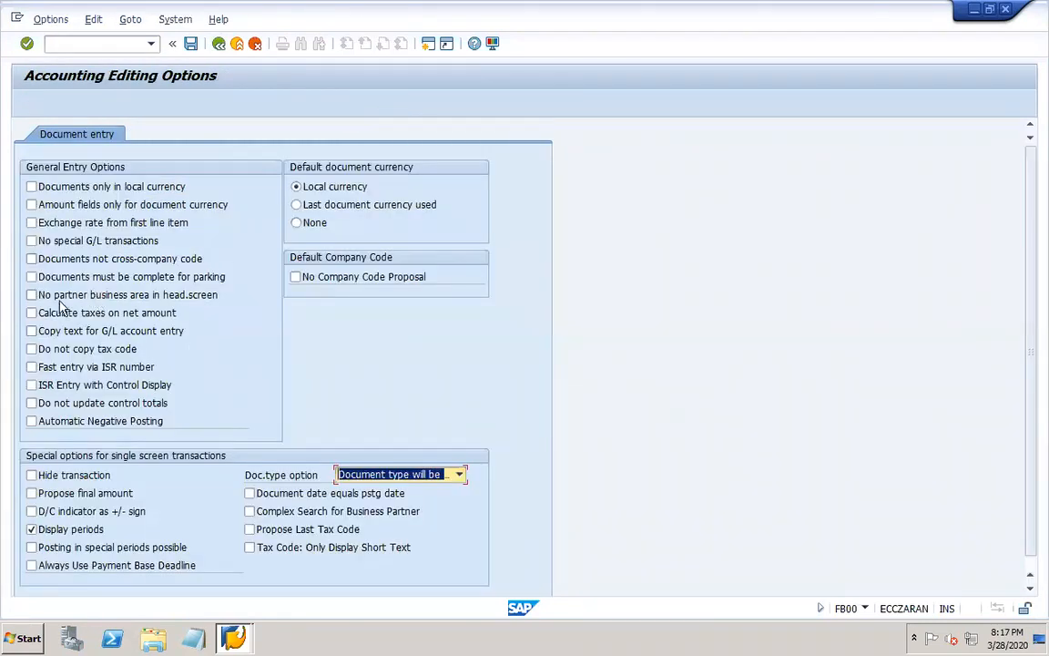
{"action": "left_click", "coordinate": [217, 45]}
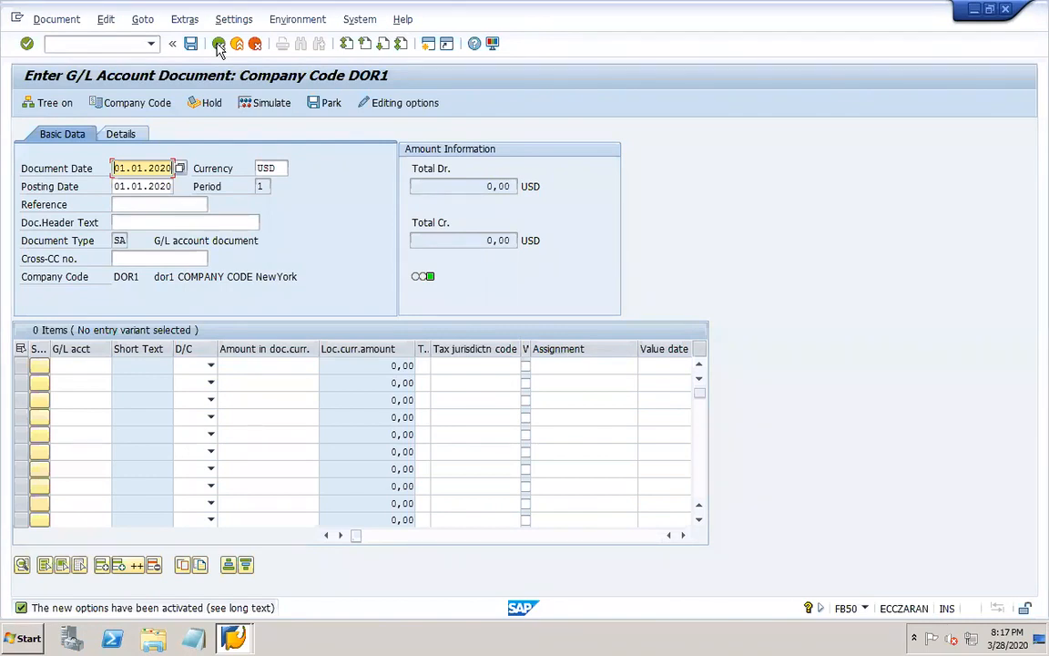
{"action": "mouse_move", "coordinate": [674, 637]}
{"action": "left_click", "coordinate": [195, 368]}
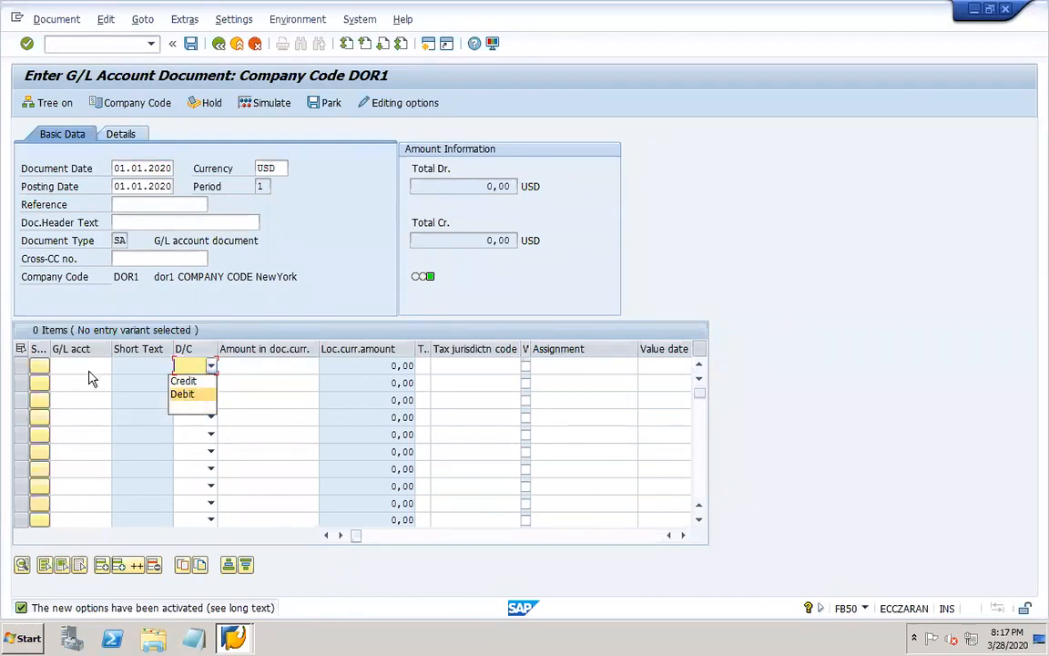
{"action": "left_click", "coordinate": [706, 490]}
{"action": "scroll", "coordinate": [706, 490], "scroll_direction": "down", "scroll_amount": 3}
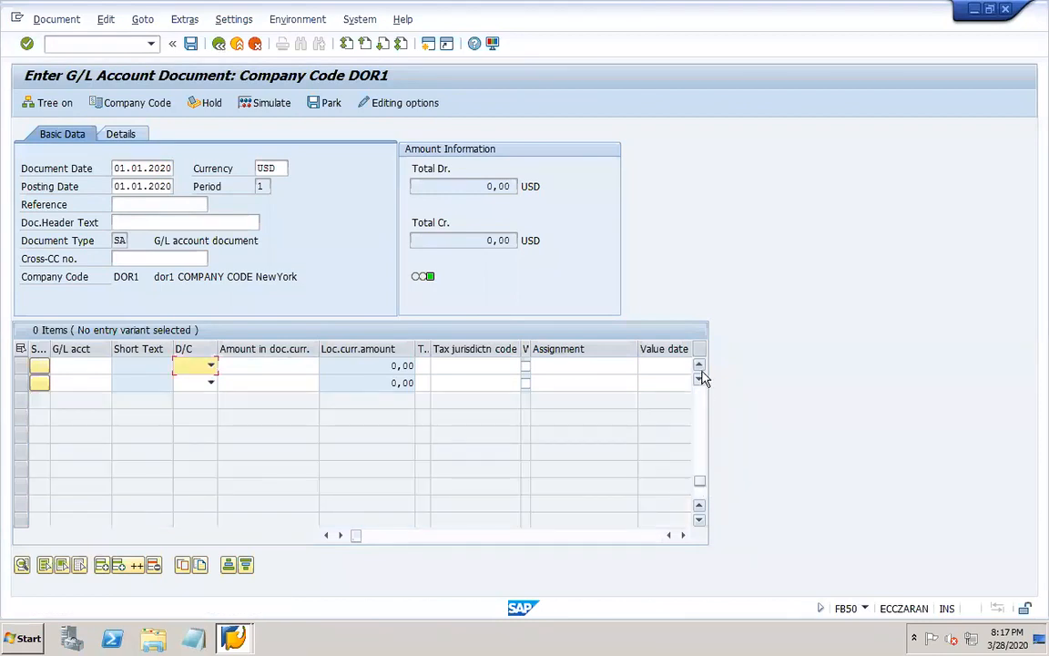
{"action": "scroll", "coordinate": [701, 400], "scroll_direction": "up", "scroll_amount": 3}
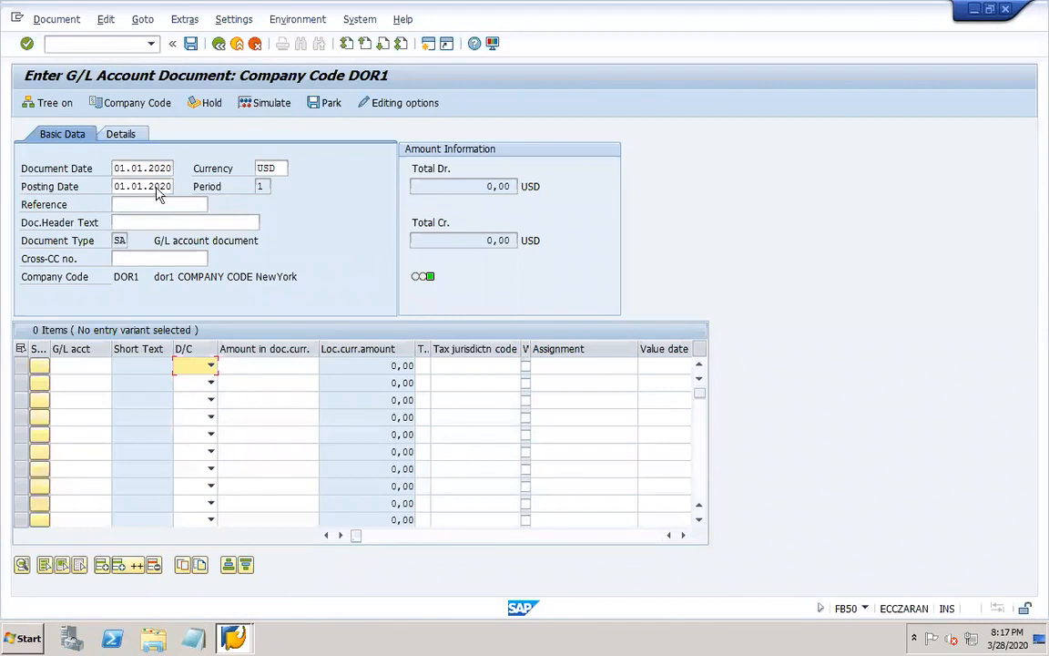
{"action": "left_click", "coordinate": [122, 134]}
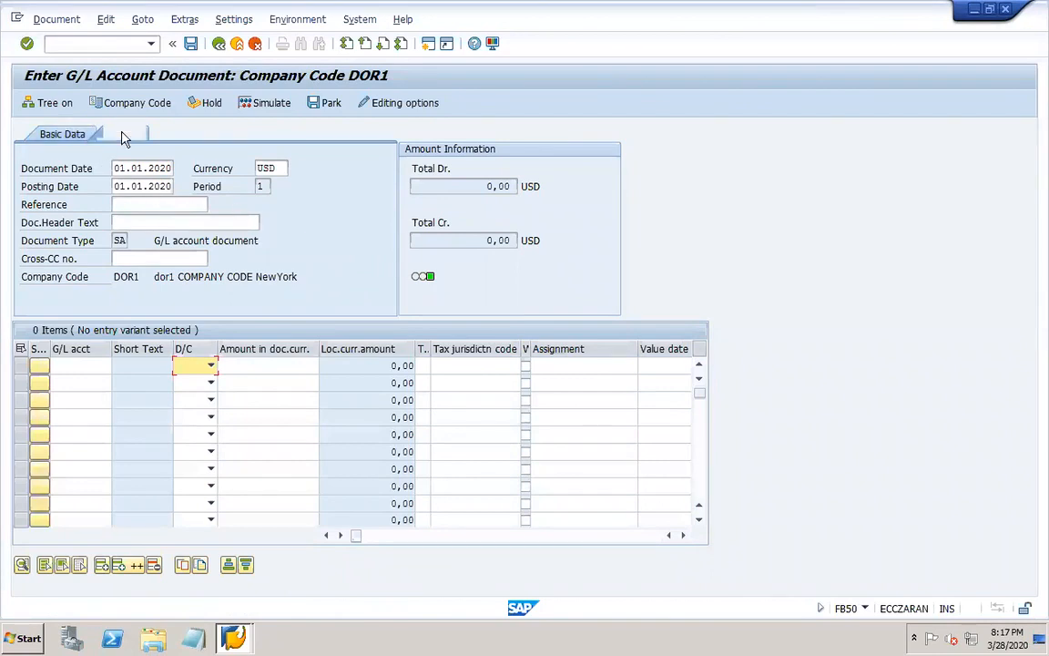
{"action": "left_click", "coordinate": [68, 135]}
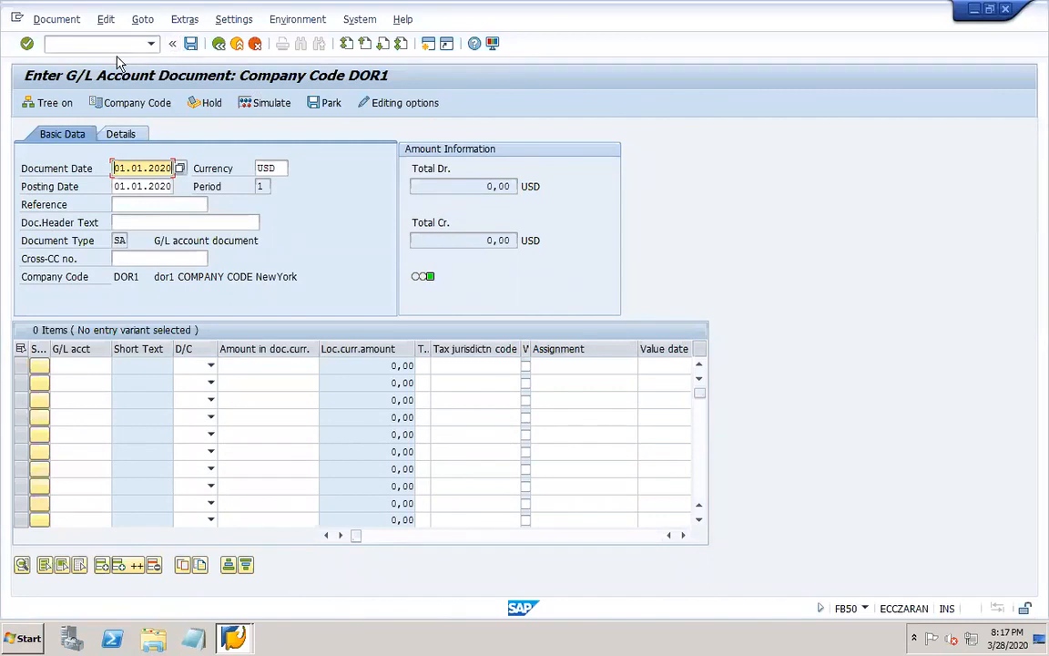
Switch to the PowerPoint work notes, append "/FB01 -" to the F-02/FB50 line on slide 15, and select FB01.
{"action": "mouse_move", "coordinate": [742, 639]}
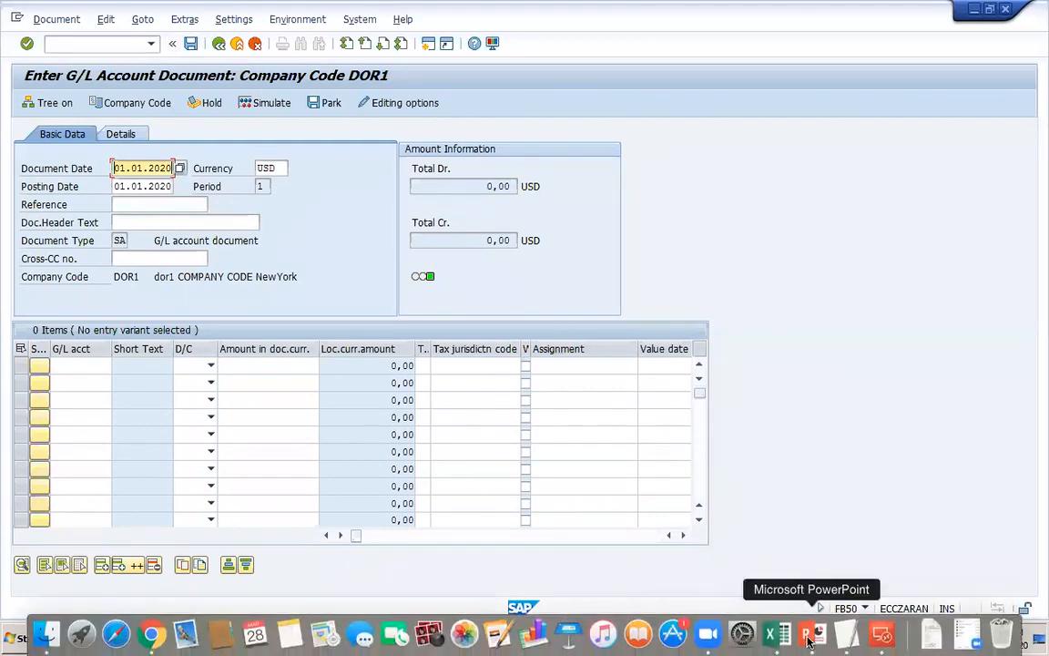
{"action": "left_click", "coordinate": [808, 640]}
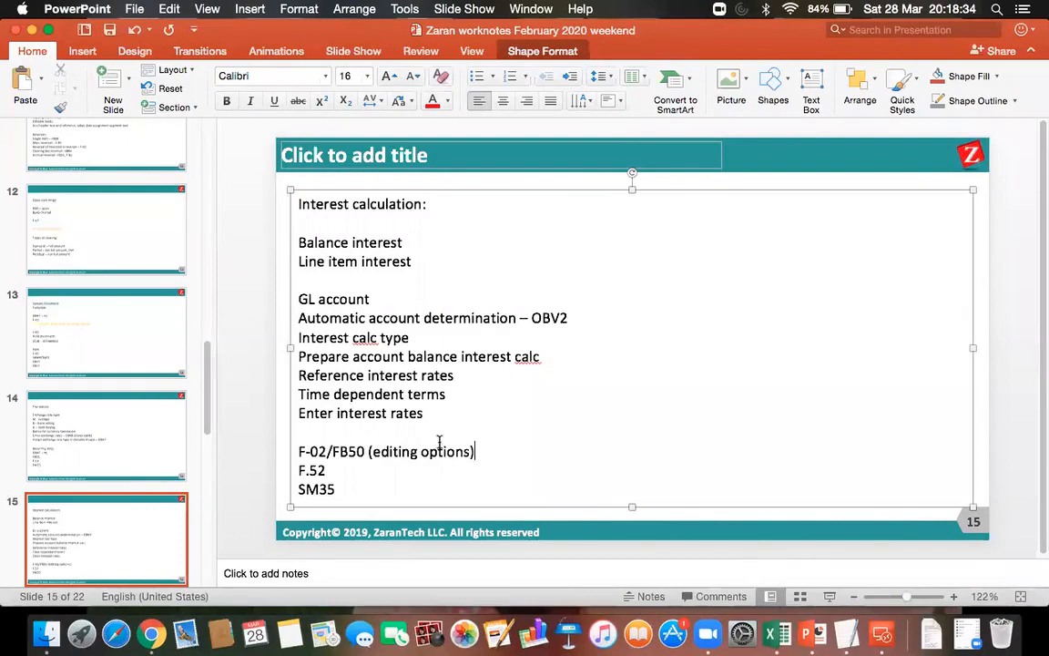
{"action": "type", "text": "/"}
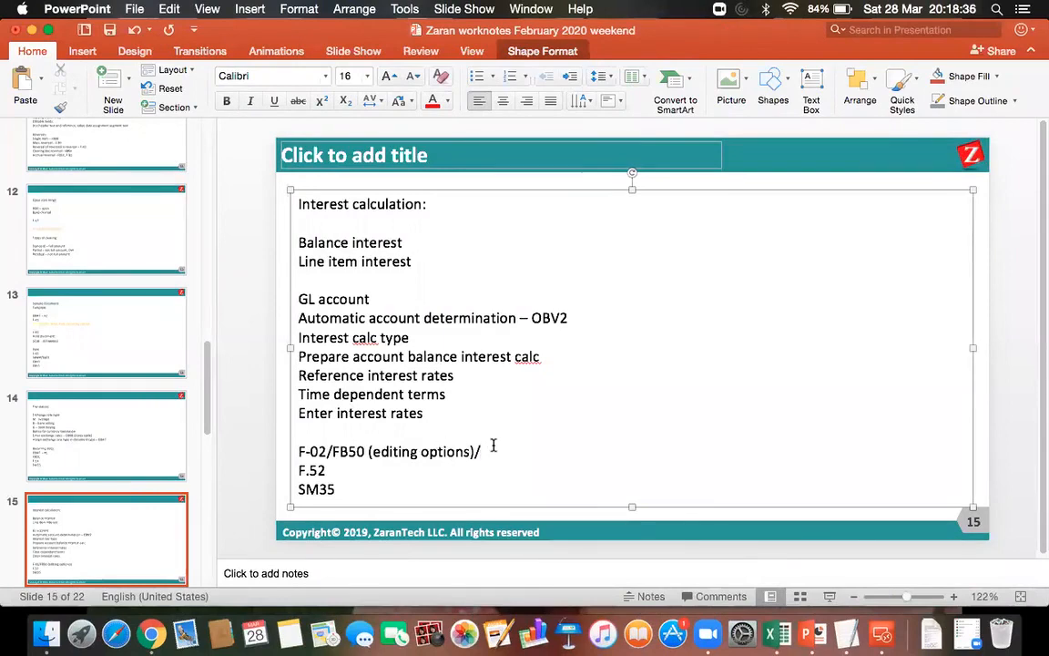
{"action": "type", "text": "FB01 -"}
{"action": "left_click_drag", "start_coordinate": [513, 451], "coordinate": [480, 450]}
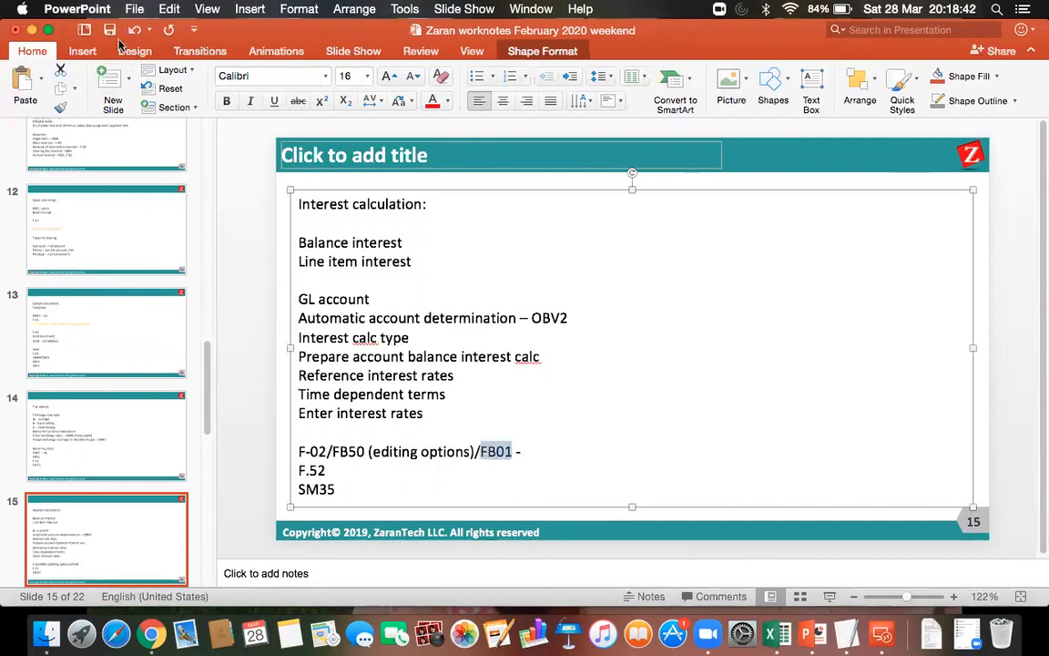
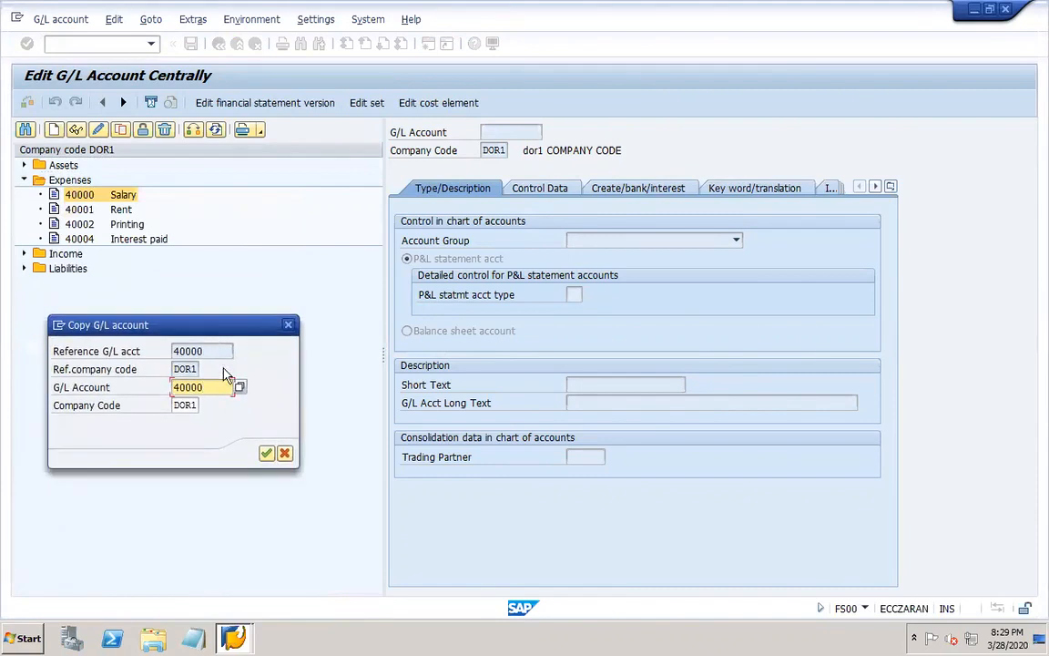
Copy G/L account 40000 to the new account 40005 in company code DOR1.
{"action": "key", "text": "BackSpace"}
{"action": "type", "text": "6"}
{"action": "key", "text": "BackSpace"}
{"action": "type", "text": "5"}
{"action": "key", "text": "Return"}
Set the short and long text of account 40005 to "E/R loss", check its control and bank data, and save it.
{"action": "left_click_drag", "start_coordinate": [613, 382], "coordinate": [540, 391]}
{"action": "type", "text": "E/R loss"}
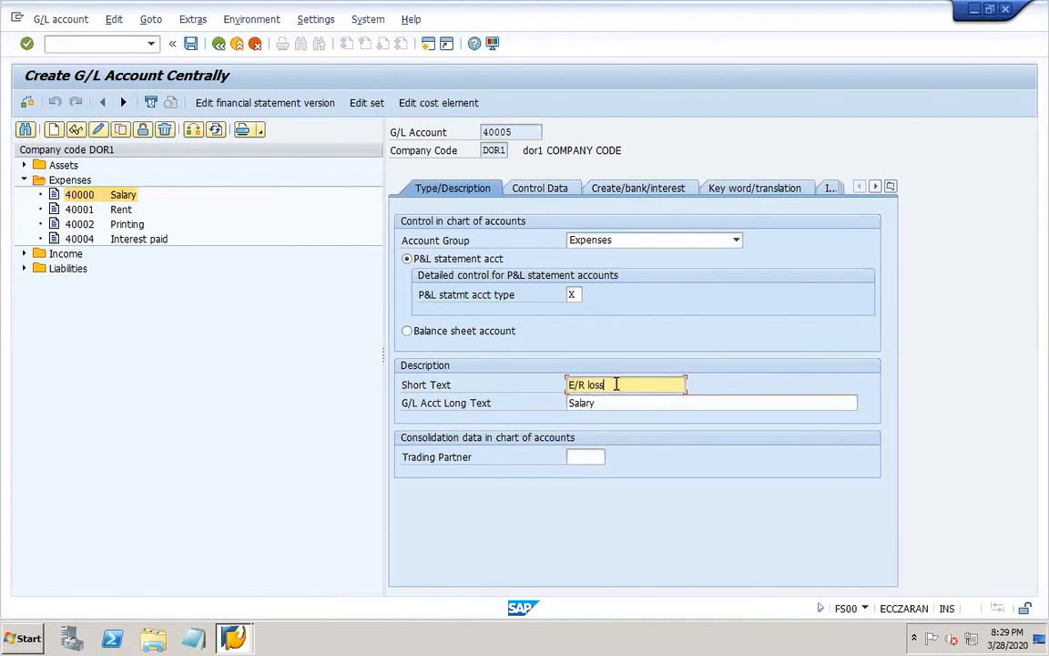
{"action": "left_click_drag", "start_coordinate": [616, 385], "coordinate": [550, 391]}
{"action": "key", "text": "ctrl+c"}
{"action": "key", "text": "Tab"}
{"action": "key", "text": "ctrl+v"}
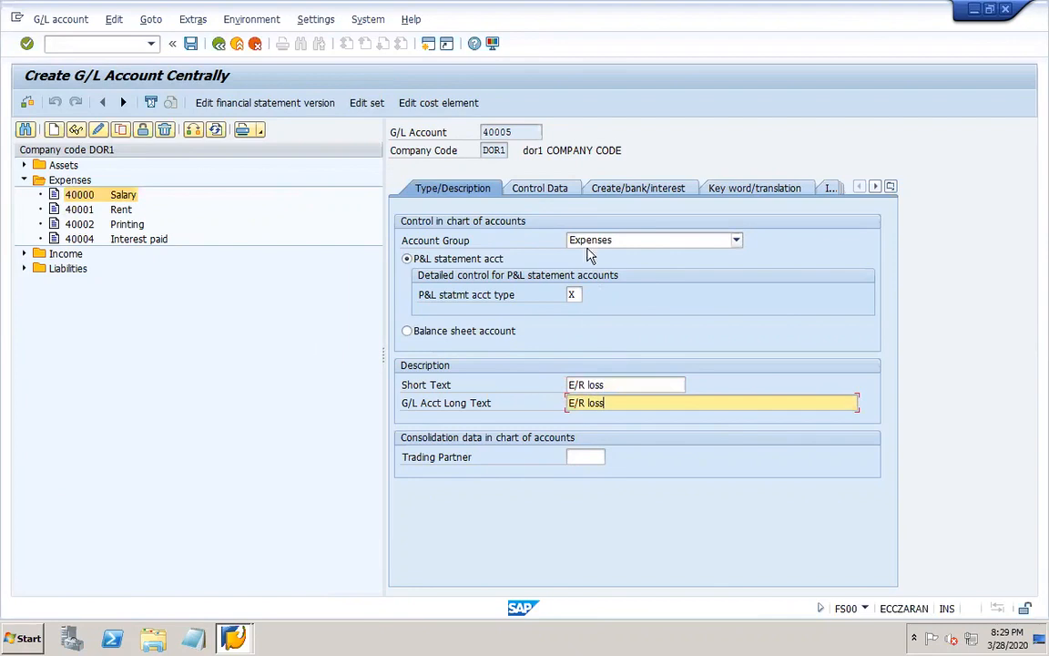
{"action": "left_click", "coordinate": [552, 189]}
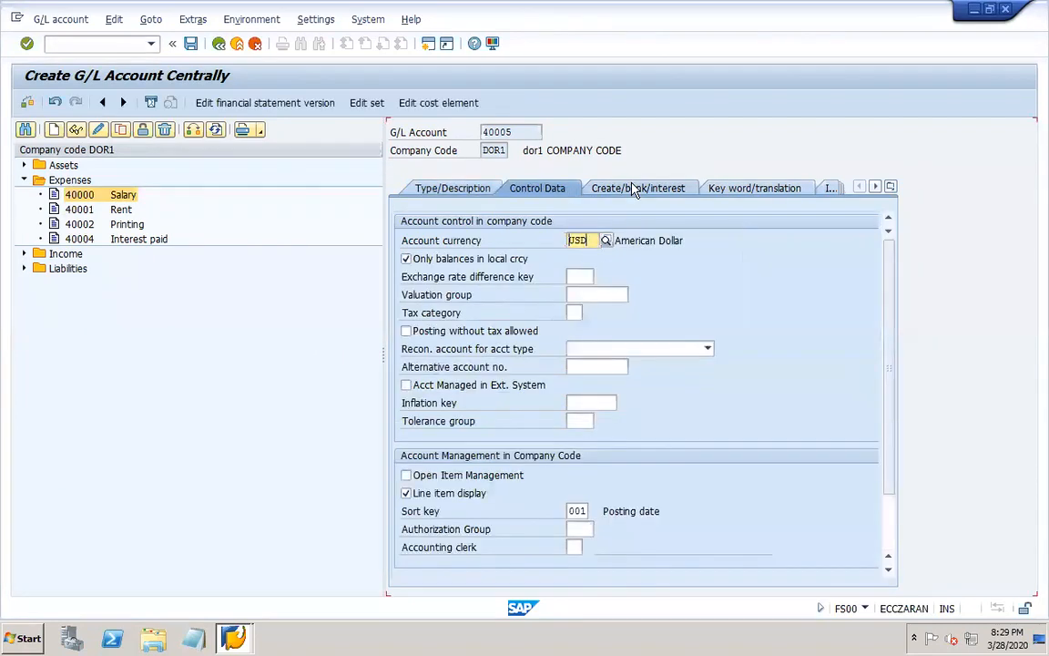
{"action": "left_click", "coordinate": [634, 188]}
{"action": "left_click", "coordinate": [188, 43]}
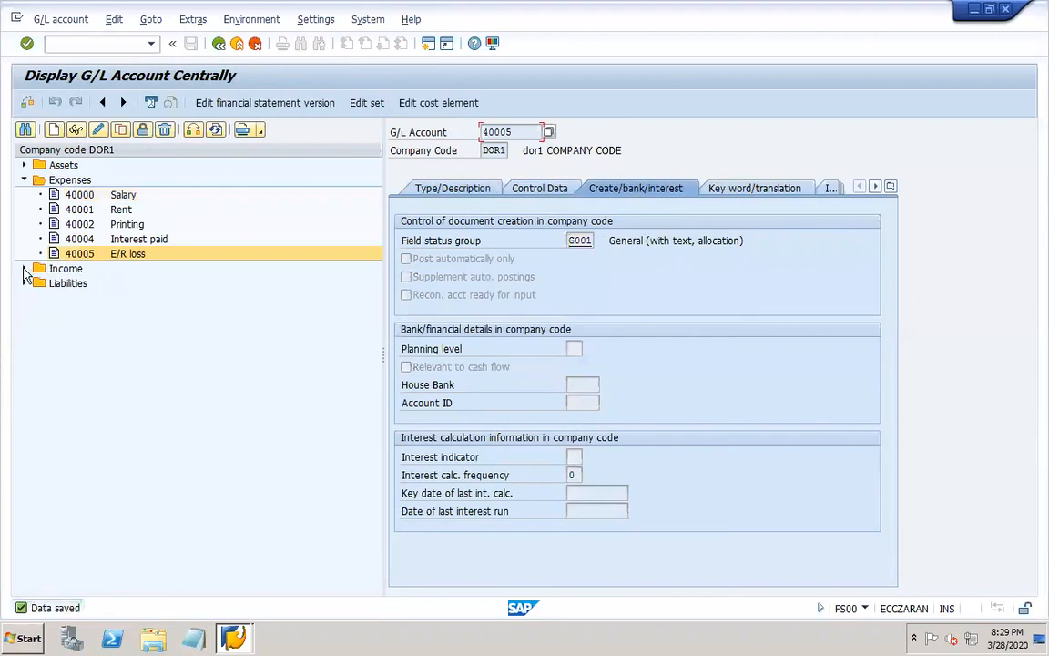
Expand the Income accounts and copy G/L account 40005 to the new account 30005.
{"action": "left_click", "coordinate": [24, 268]}
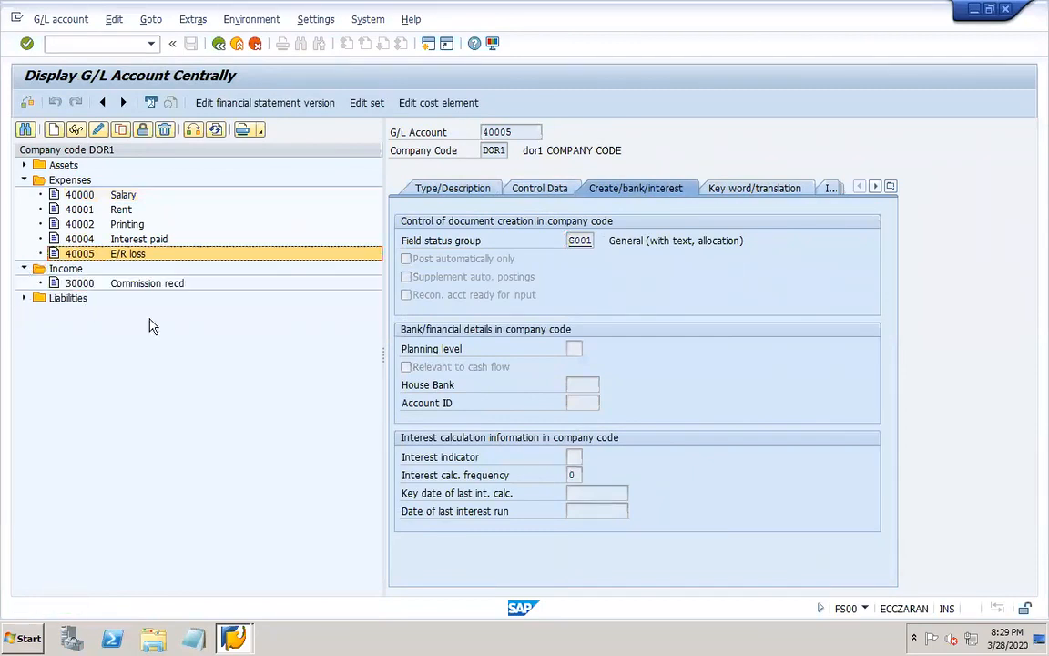
{"action": "left_click", "coordinate": [120, 129]}
{"action": "left_click_drag", "start_coordinate": [179, 208], "coordinate": [279, 335]}
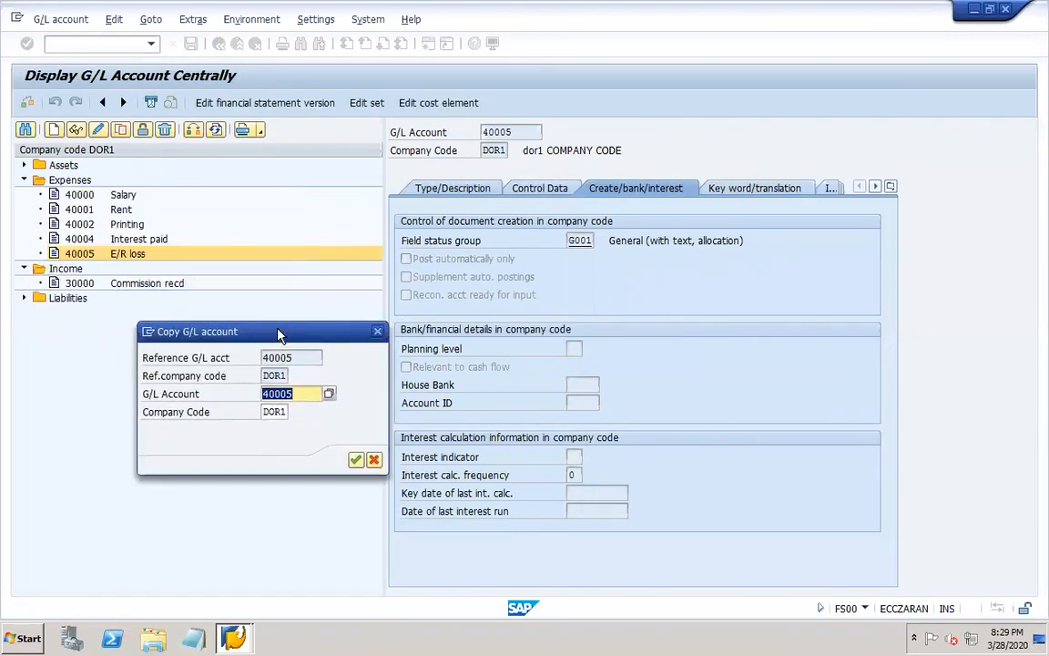
{"action": "left_click", "coordinate": [267, 394]}
{"action": "key", "text": "Delete"}
{"action": "type", "text": "3"}
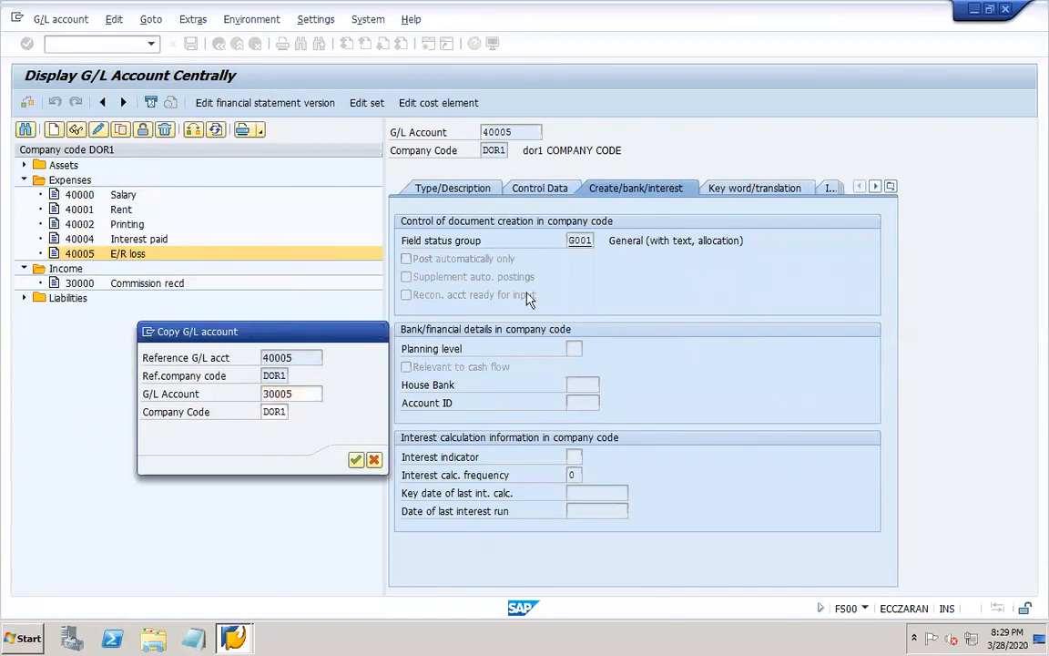
{"action": "key", "text": "Return"}
Set the short text and G/L account long text of account 30005 to "E/R gain".
{"action": "left_click", "coordinate": [446, 188]}
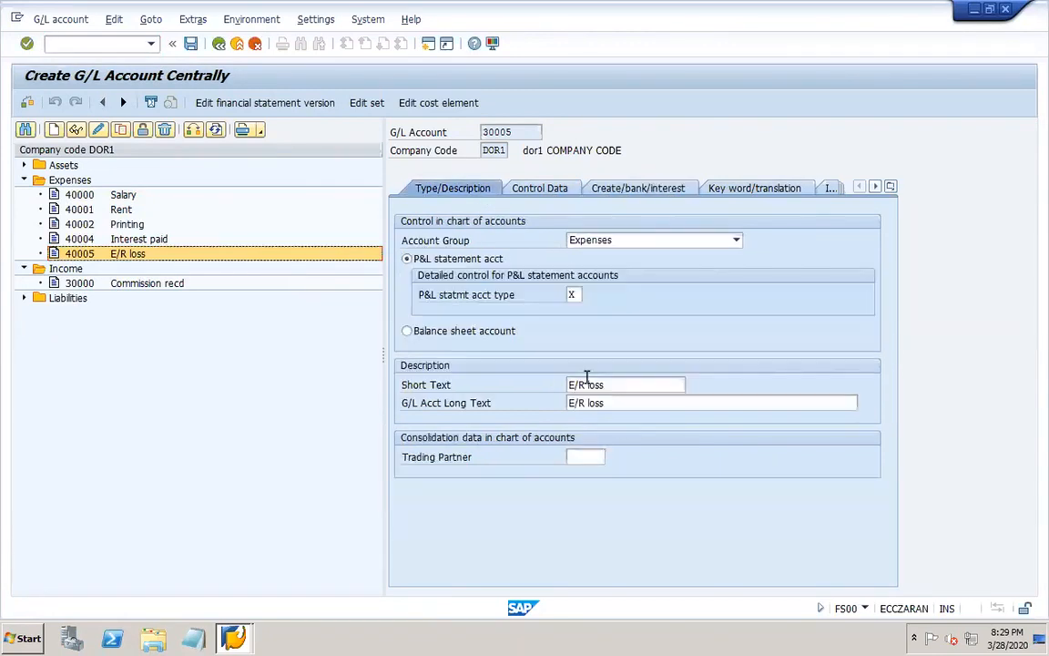
{"action": "left_click_drag", "start_coordinate": [615, 384], "coordinate": [590, 385]}
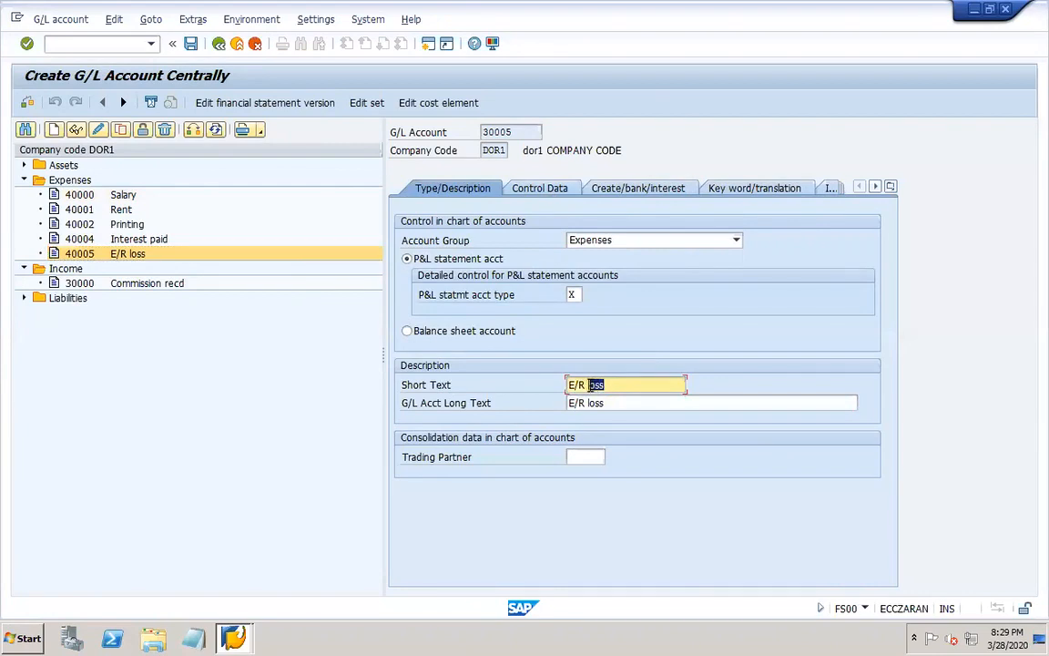
{"action": "key", "text": "BackSpace"}
{"action": "type", "text": "gain"}
{"action": "key", "text": "Tab"}
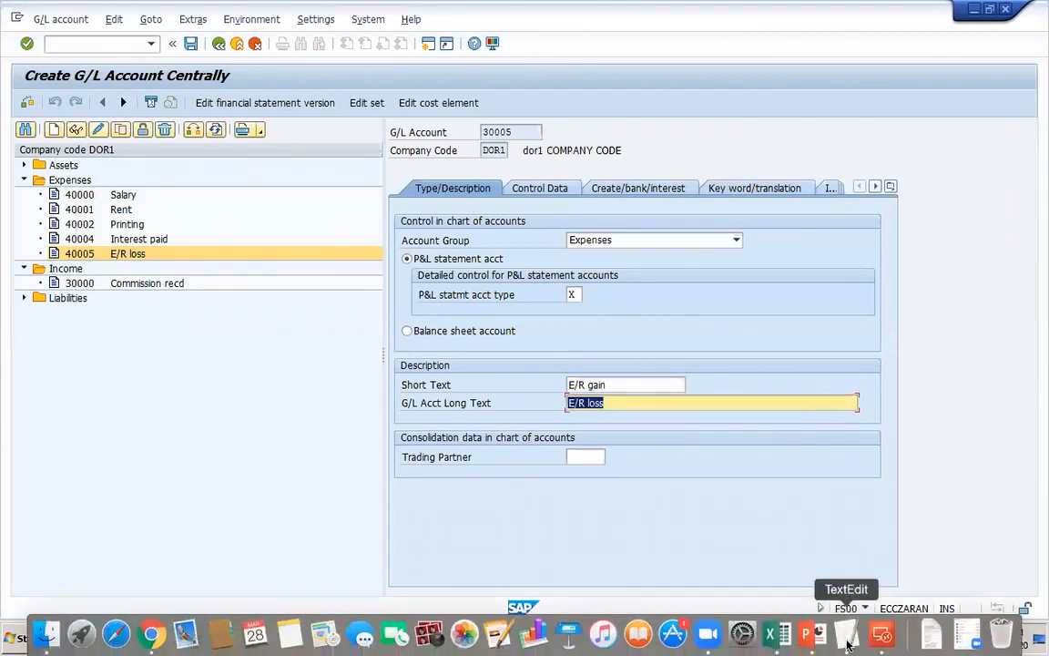
{"action": "type", "text": "E/R "}
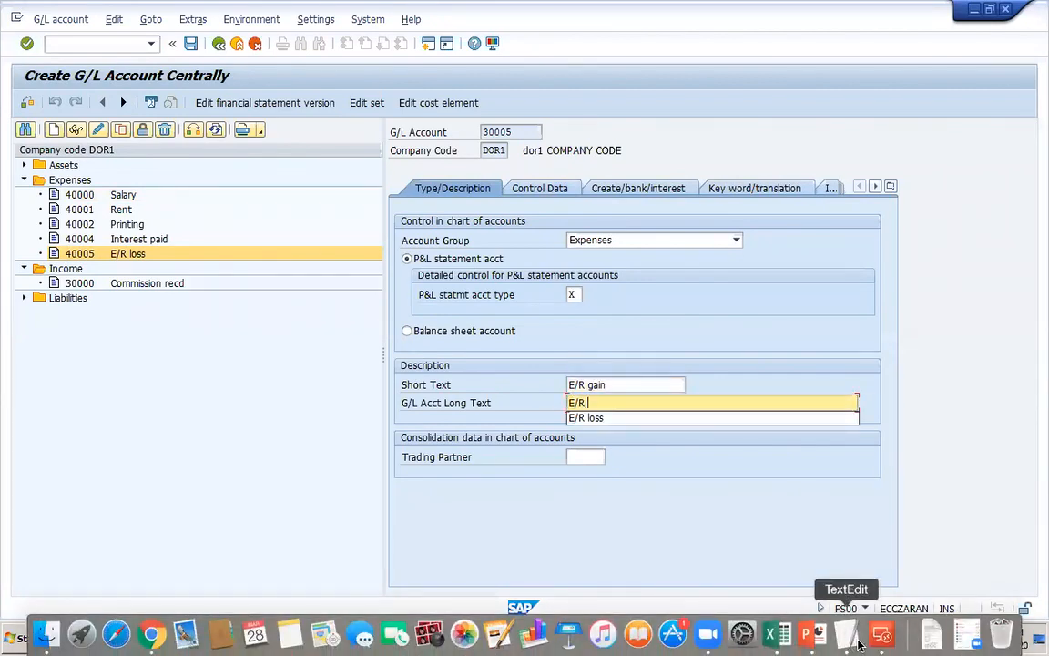
{"action": "type", "text": "gain"}
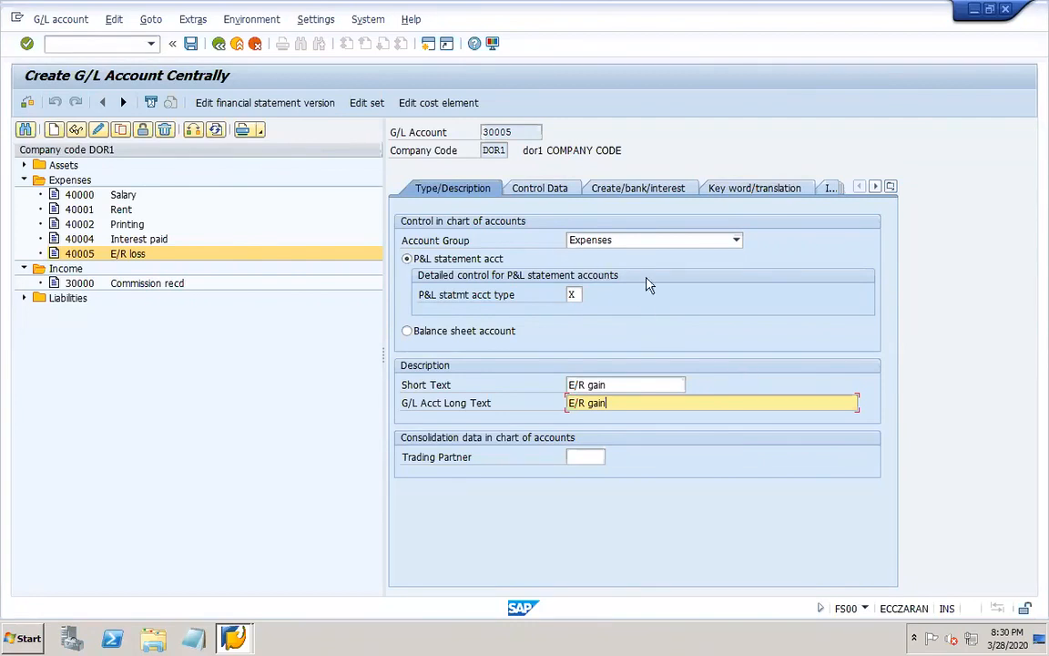
Go through the control data and create/bank/interest settings of account 30005 and try to save it.
{"action": "left_click", "coordinate": [549, 188]}
{"action": "left_click", "coordinate": [637, 191]}
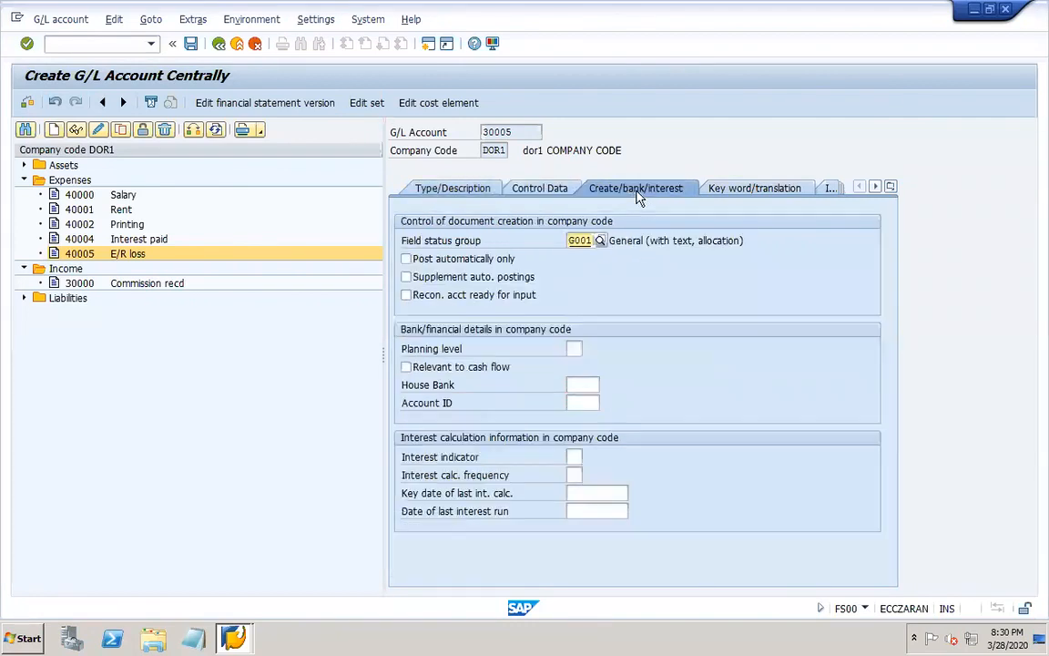
{"action": "left_click", "coordinate": [192, 44]}
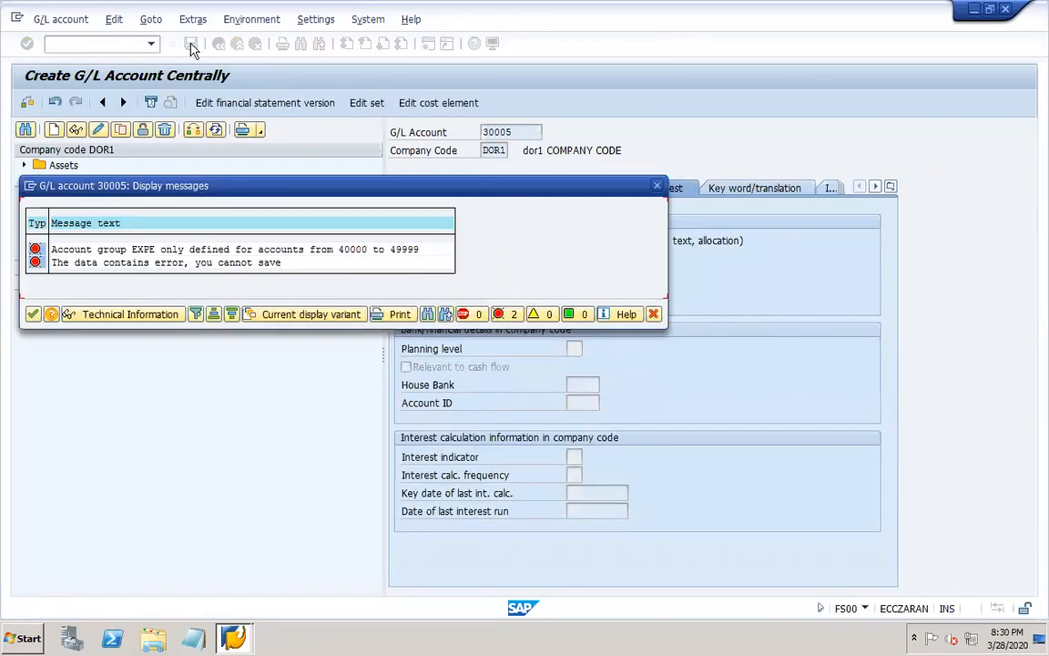
{"action": "left_click", "coordinate": [659, 187]}
Change the account group of 30005 to Income, save the account, and expand the Expenses accounts.
{"action": "left_click", "coordinate": [466, 187]}
{"action": "left_click", "coordinate": [636, 244]}
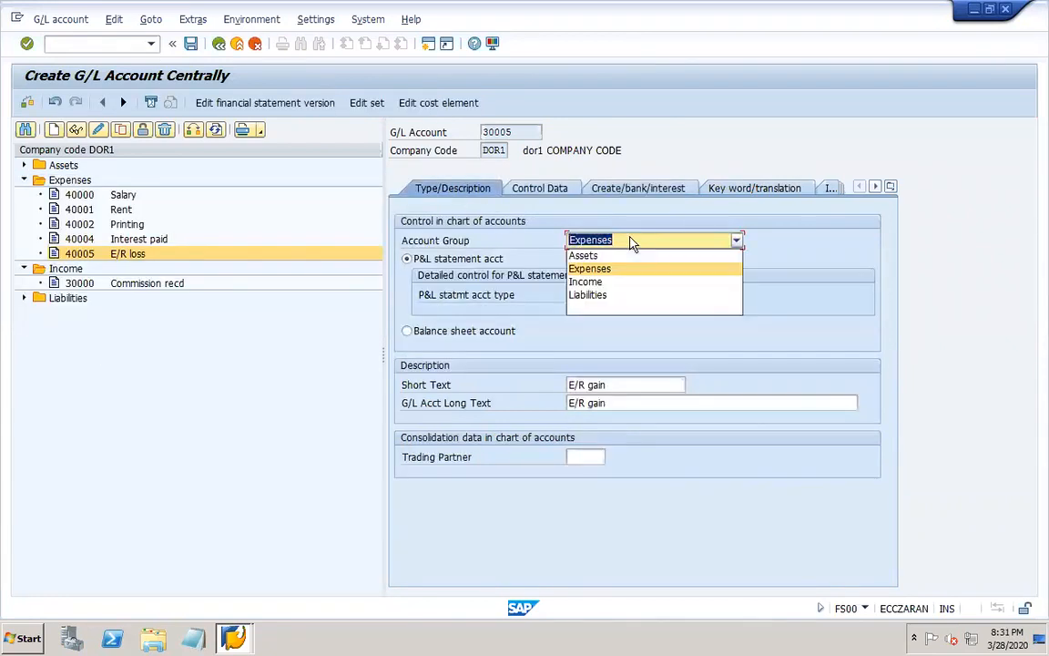
{"action": "left_click", "coordinate": [585, 282]}
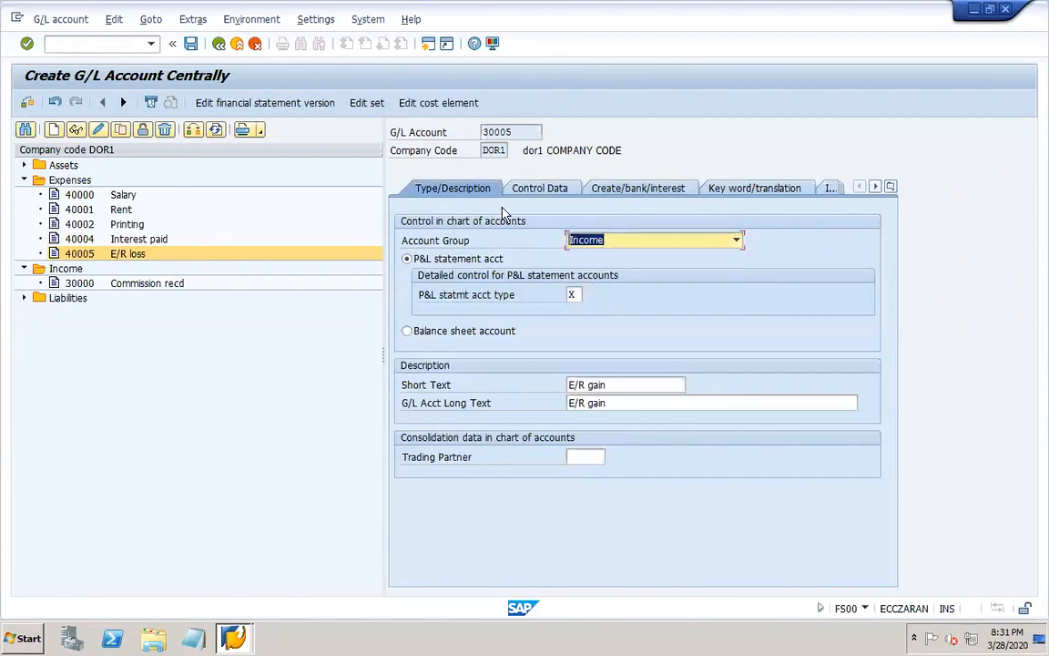
{"action": "left_click", "coordinate": [190, 43]}
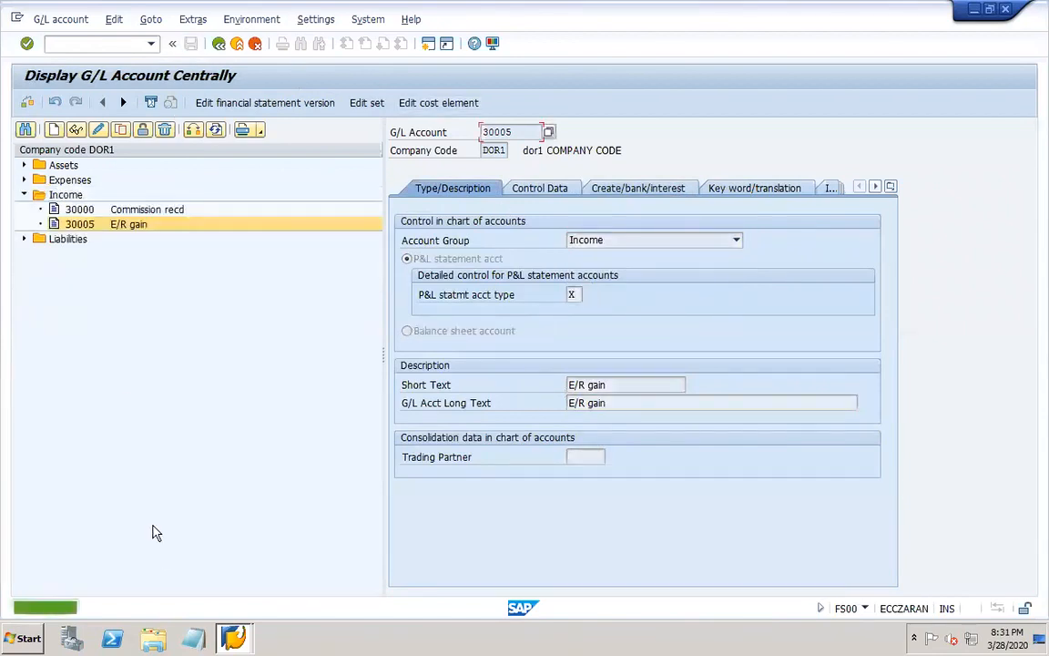
{"action": "left_click", "coordinate": [23, 180]}
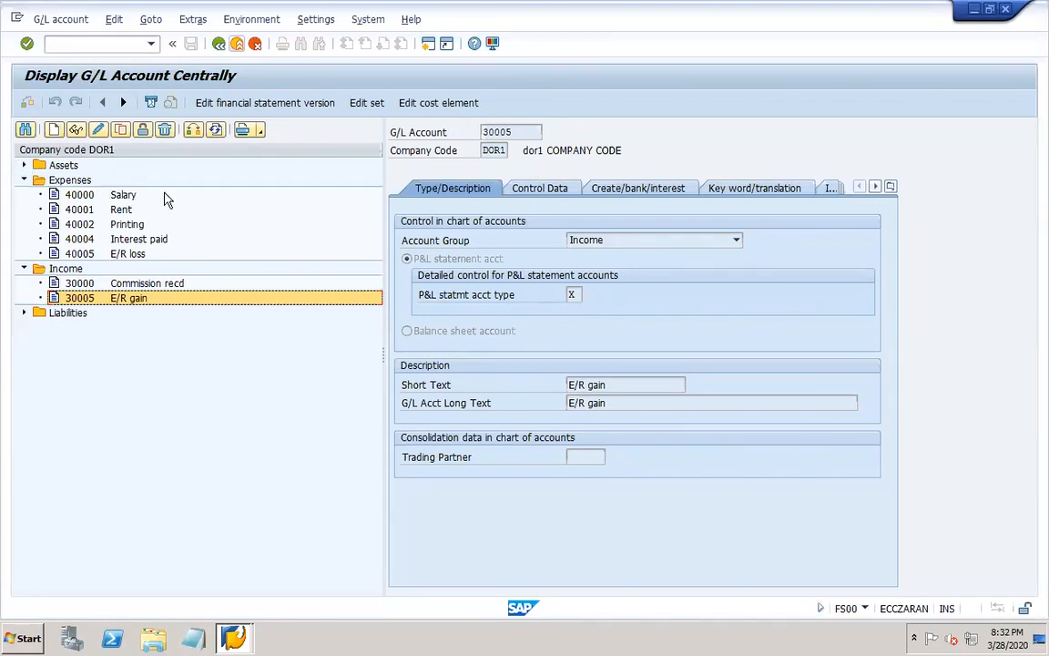
Switch to the PowerPoint work notes, add the line "Accounting principle" below "GL accounts" on slide 16, and save the presentation.
{"action": "left_click", "coordinate": [807, 632]}
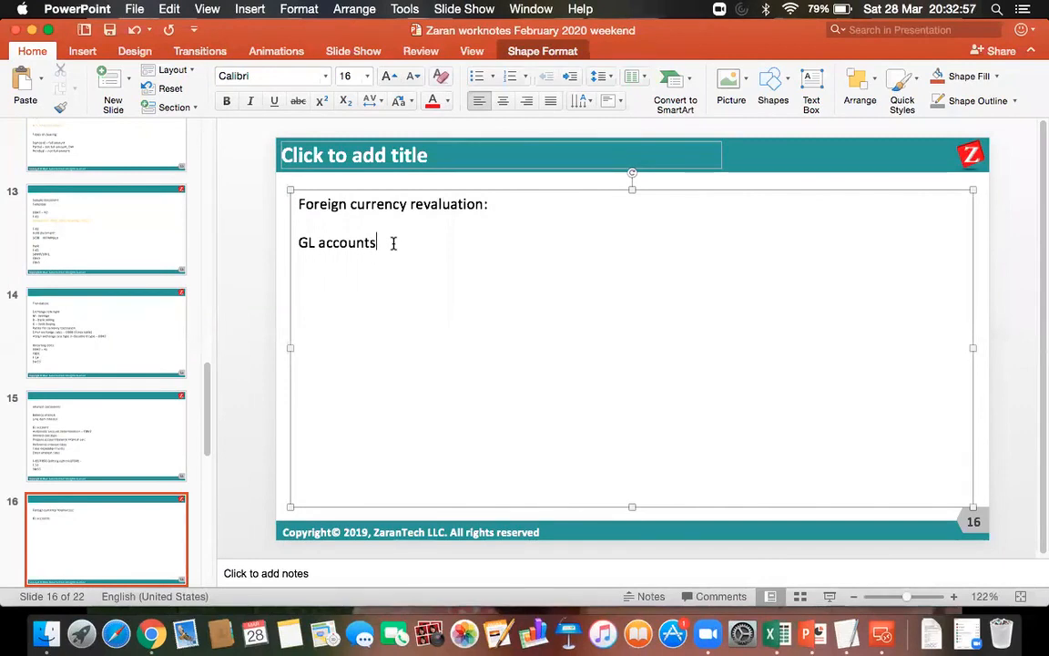
{"action": "key", "text": "Return"}
{"action": "type", "text": "Account"}
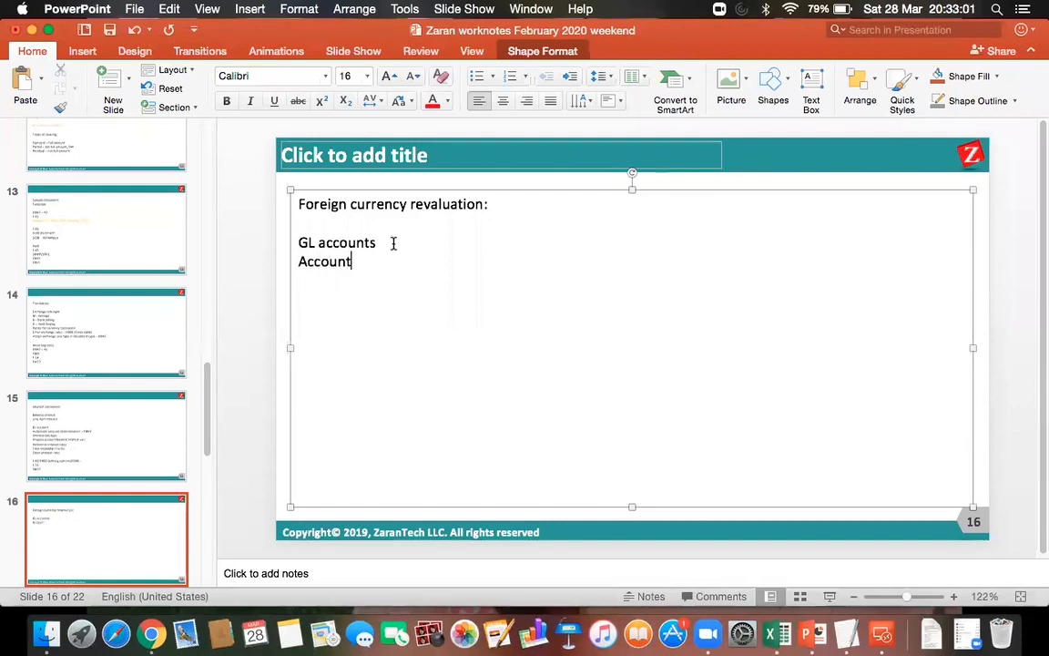
{"action": "type", "text": "ing principle"}
{"action": "key", "text": "Return"}
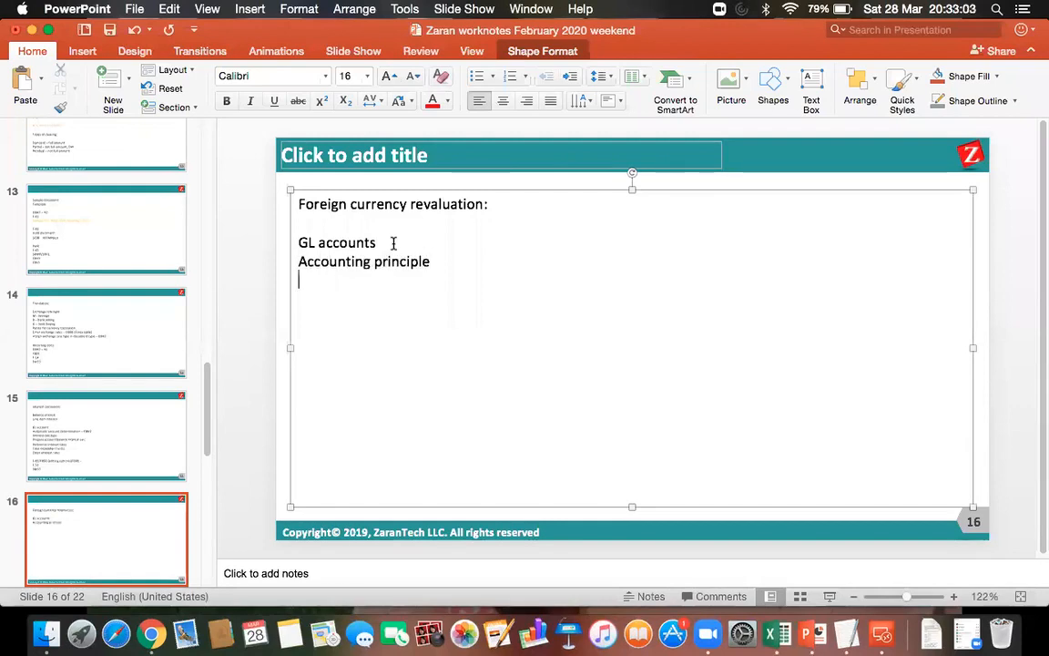
{"action": "left_click", "coordinate": [110, 30]}
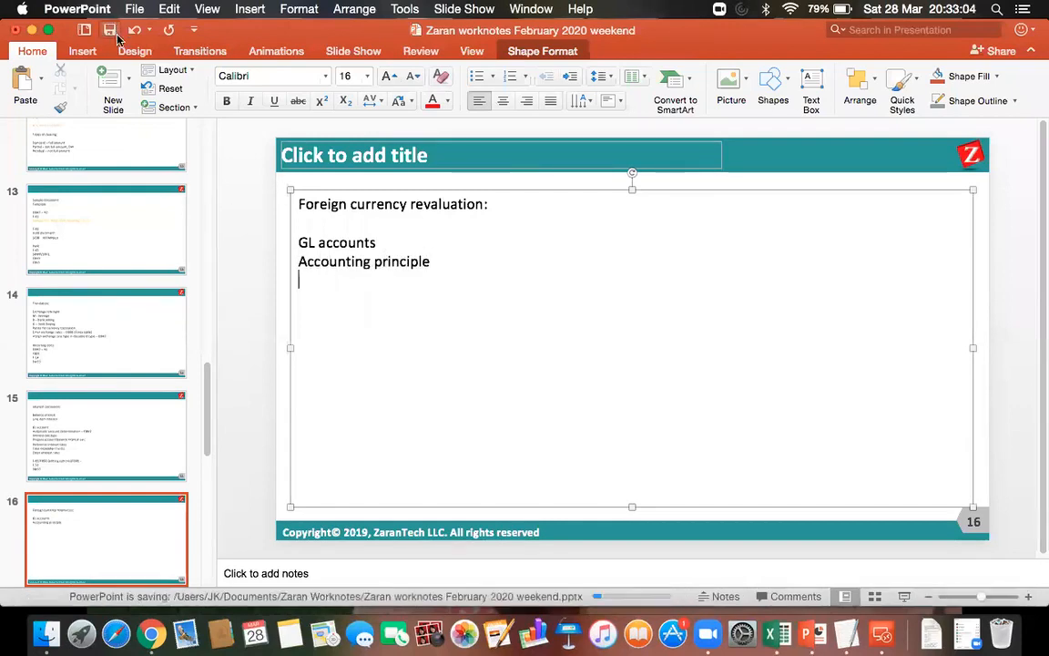
Switch back to SAP in the remote desktop session, run transaction SPRO, and display the SAP Reference IMG.
{"action": "left_click", "coordinate": [881, 635]}
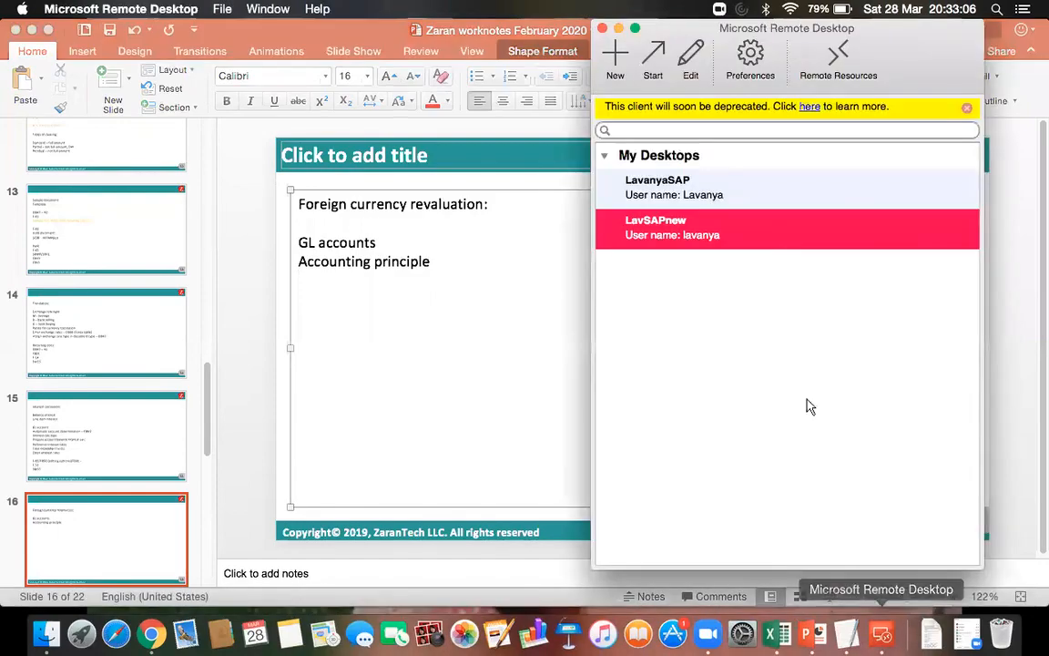
{"action": "double_click", "coordinate": [694, 219]}
{"action": "left_click", "coordinate": [109, 39]}
{"action": "type", "text": "/nspro"}
{"action": "key", "text": "Return"}
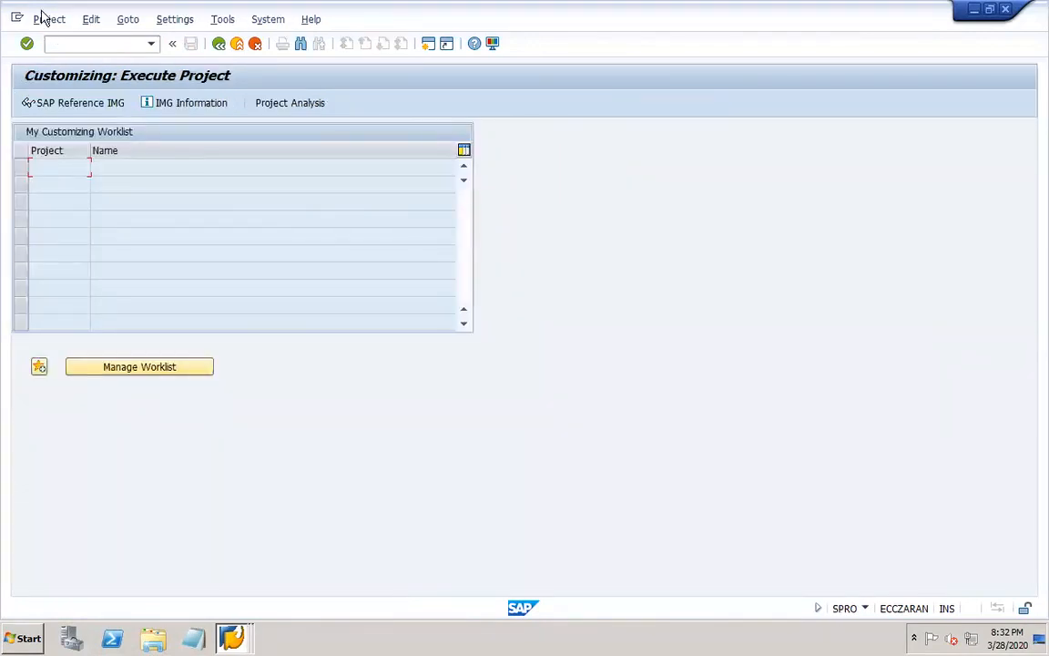
{"action": "left_click", "coordinate": [95, 110]}
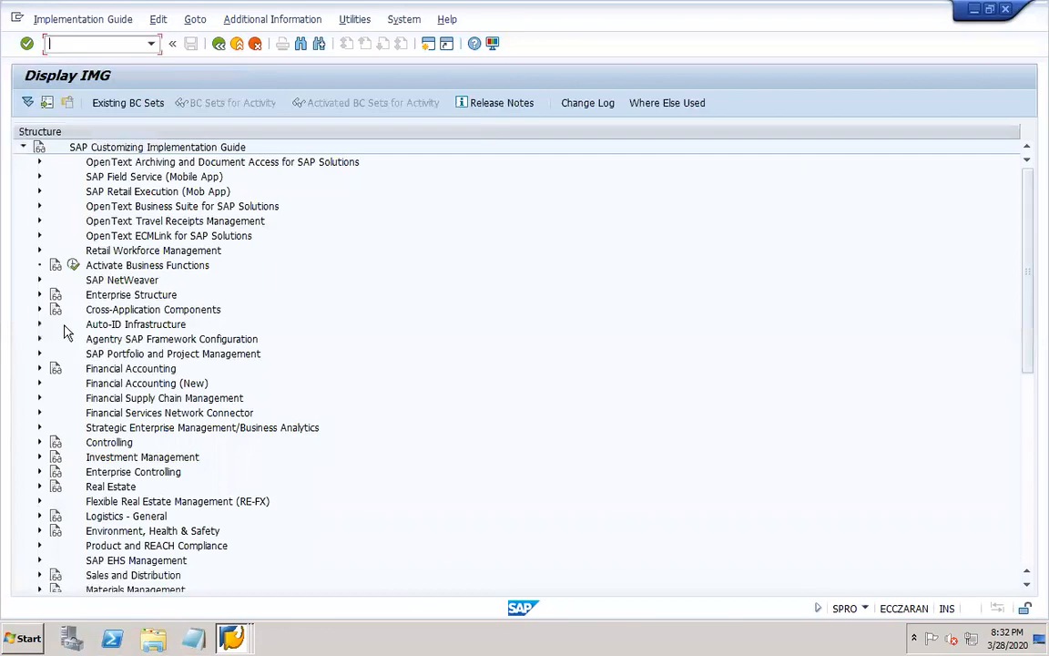
Open Define Accounting Principles in the IMG under Financial Accounting (New), Global Settings, Ledgers, Parallel Accounting.
{"action": "left_click", "coordinate": [40, 384]}
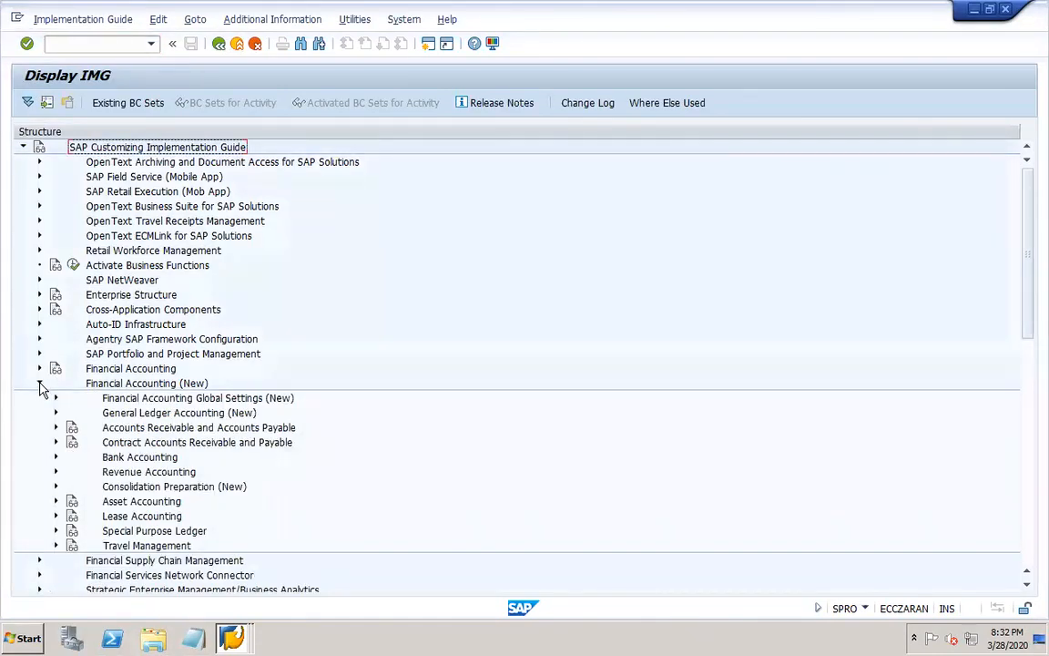
{"action": "left_click", "coordinate": [55, 397]}
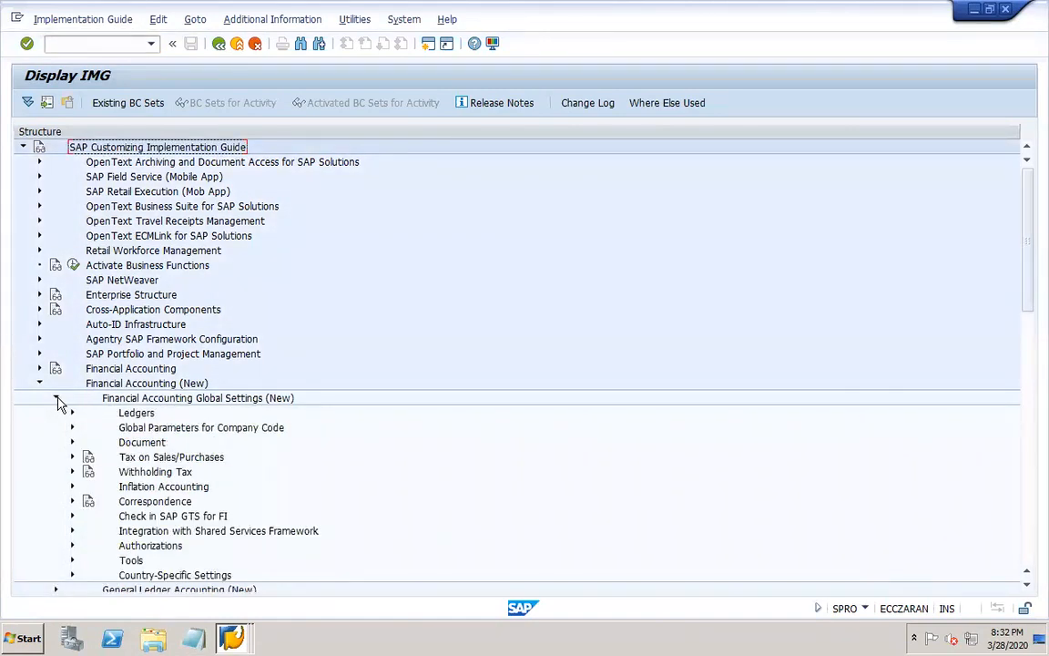
{"action": "left_click", "coordinate": [71, 413]}
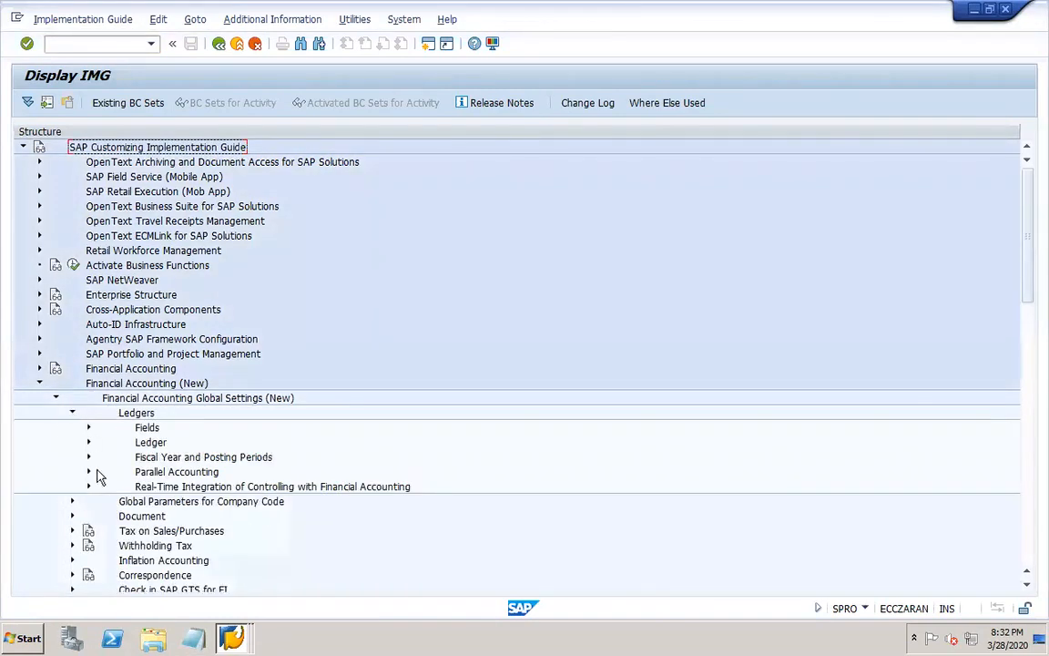
{"action": "left_click", "coordinate": [89, 472]}
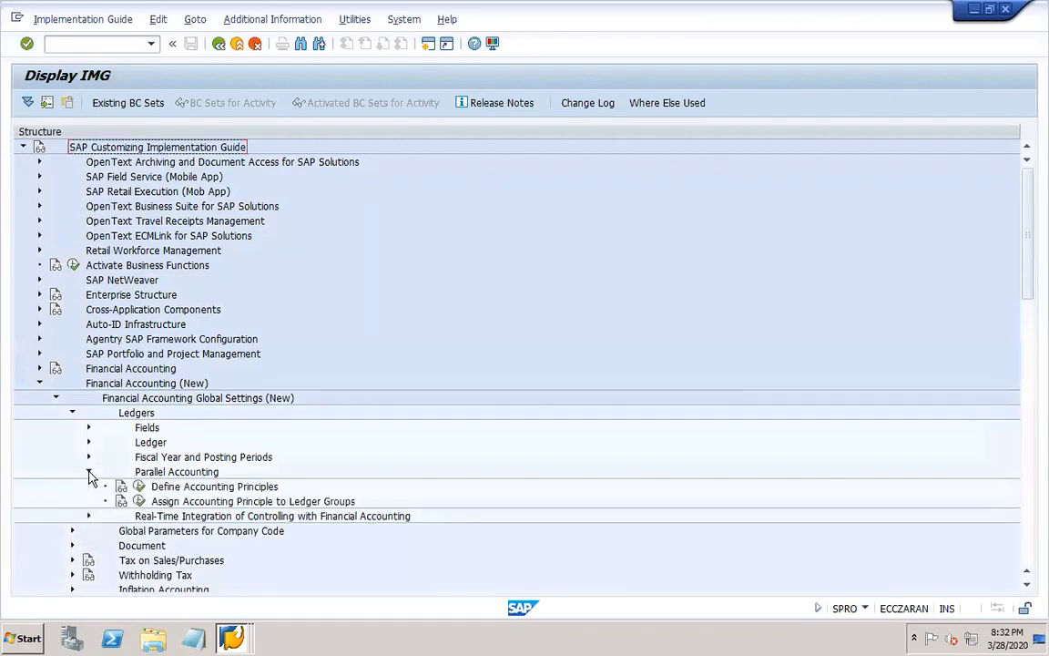
{"action": "left_click", "coordinate": [140, 487]}
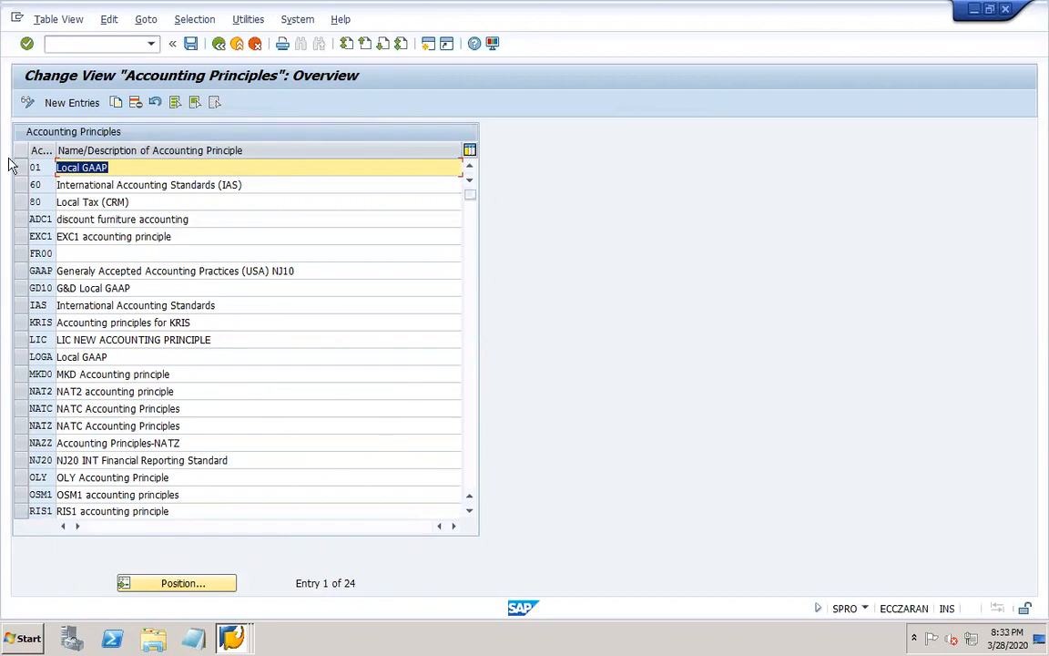
Create accounting principle DOR1 with the description "DOR1 accounting principle" and save it under the "DOR1 Translation" customizing request.
{"action": "left_click", "coordinate": [64, 104]}
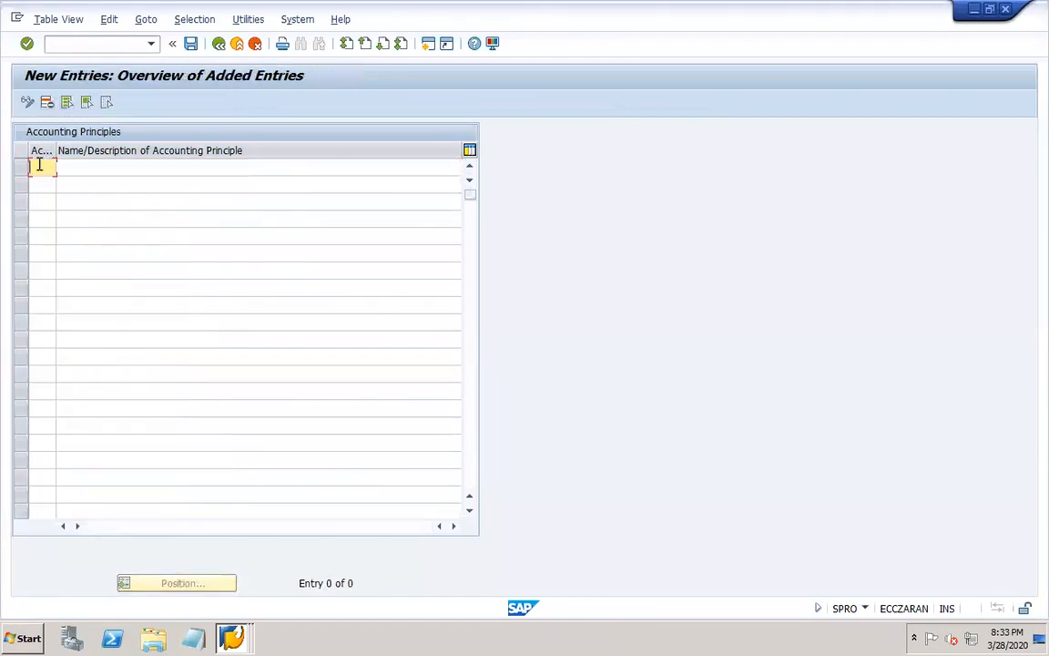
{"action": "type", "text": "DCR1"}
{"action": "key", "text": "Tab"}
{"action": "type", "text": "DOR1 accounting principle"}
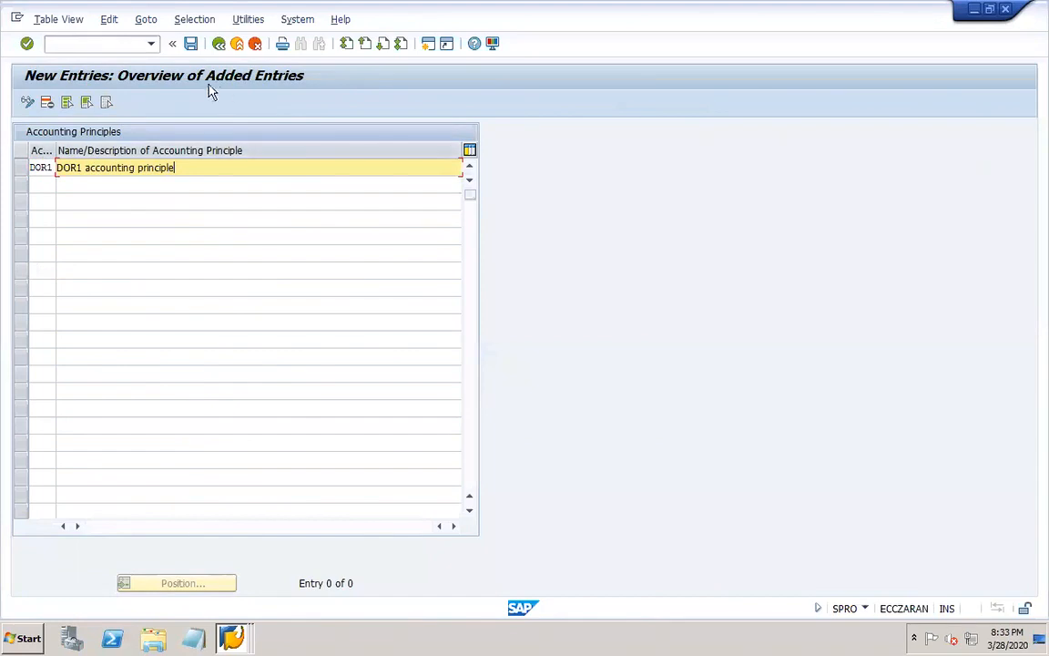
{"action": "left_click", "coordinate": [190, 45]}
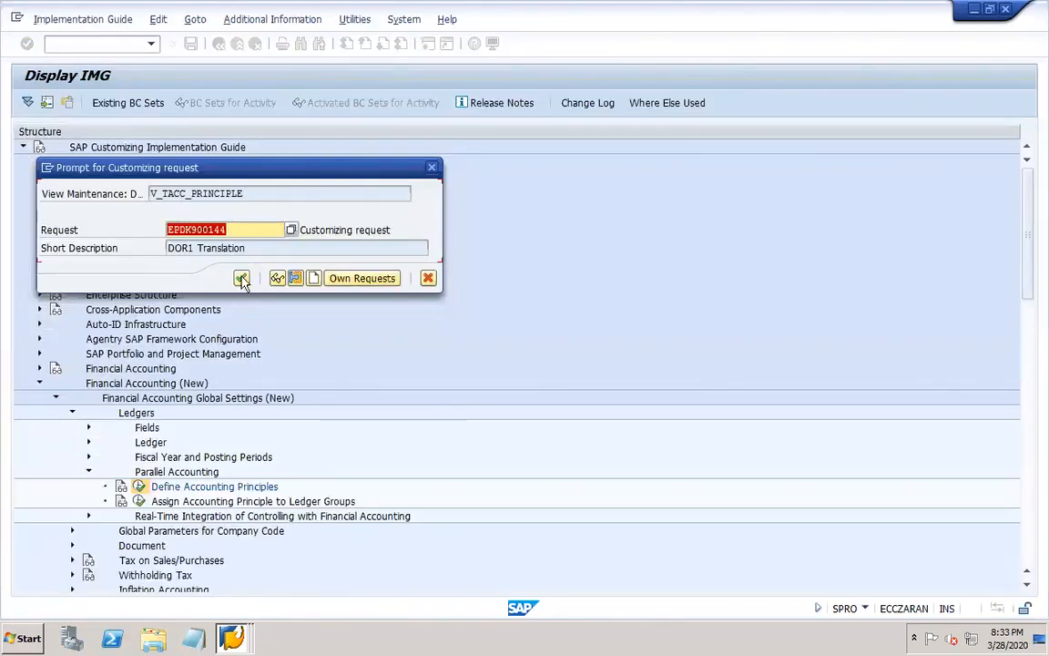
{"action": "left_click", "coordinate": [242, 280]}
Switch to the PowerPoint work notes and add a line on assigning the accounting principle to the ledger group below "Accounting principle" on slide 16.
{"action": "mouse_move", "coordinate": [700, 645]}
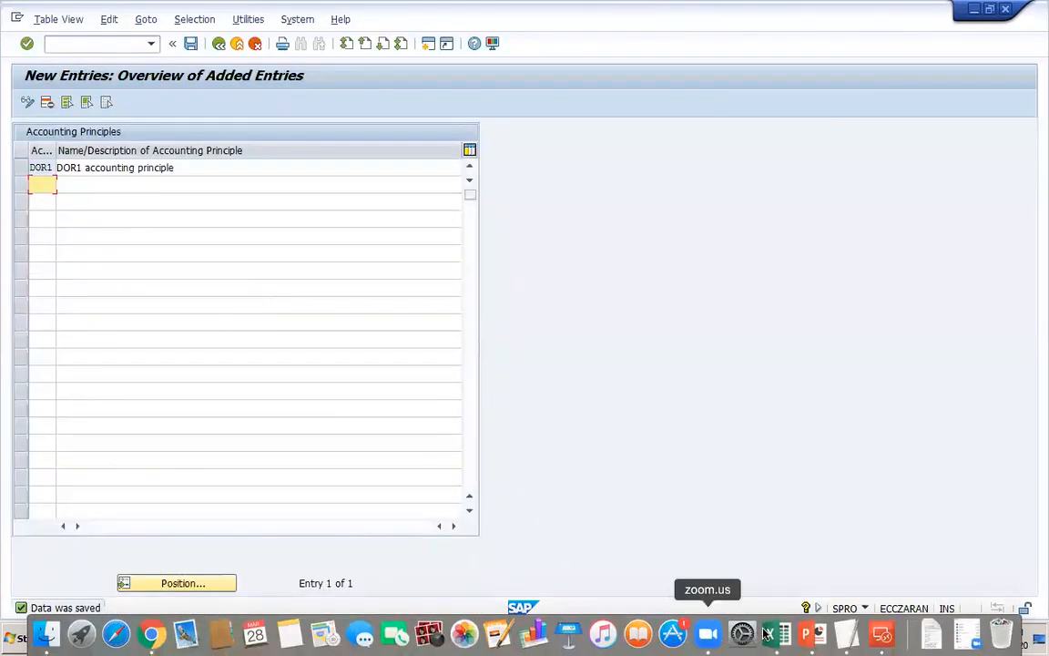
{"action": "left_click", "coordinate": [809, 632]}
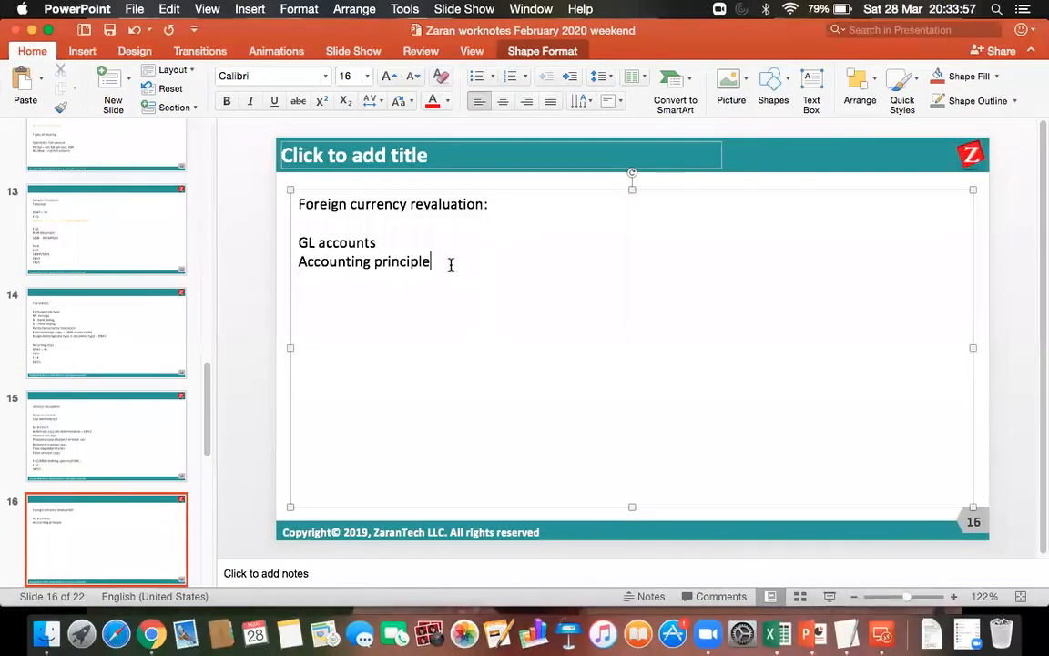
{"action": "key", "text": "Return"}
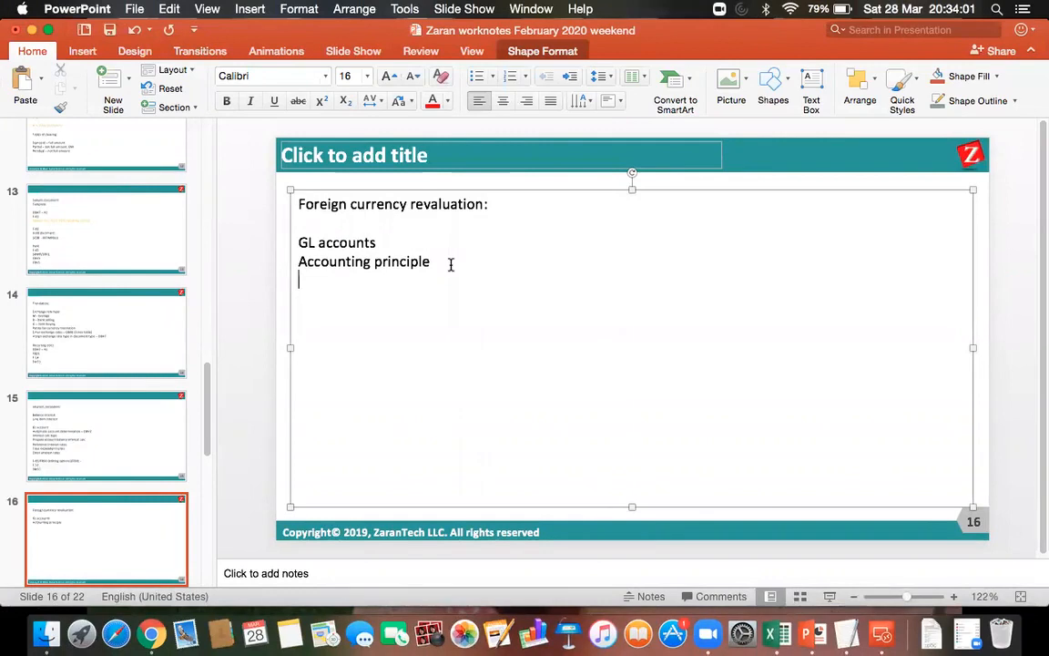
{"action": "type", "text": "assign accounting principle to ledger gtroup"}
{"action": "key", "text": "Return"}
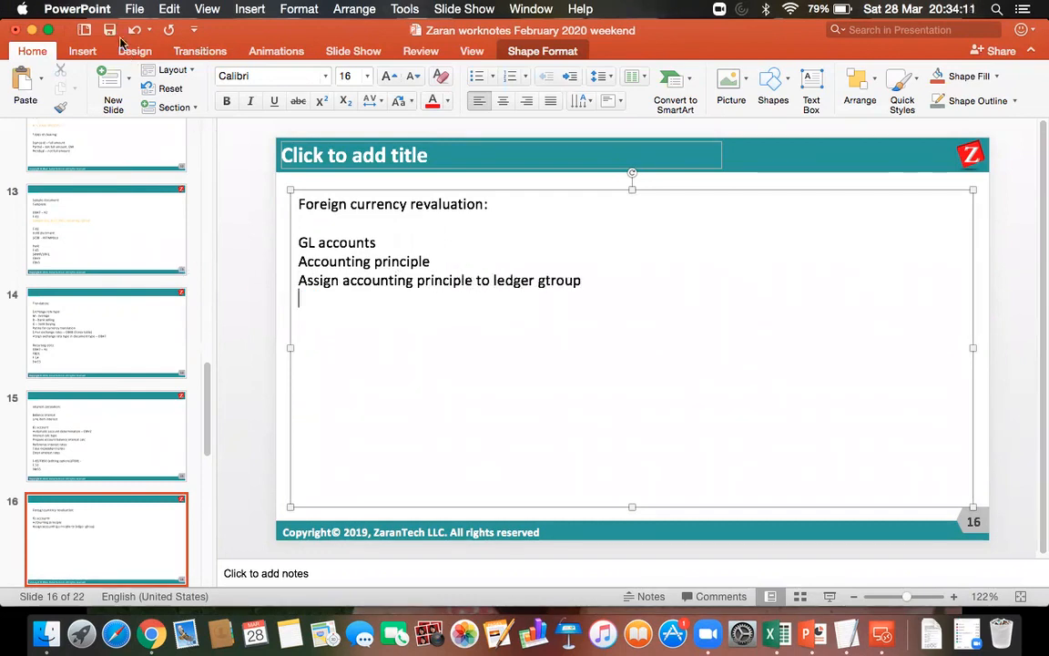
Switch back to SAP in the remote desktop session, leave the accounting principles view, and open Assign Accounting Principle to Ledger Groups in the IMG.
{"action": "left_click", "coordinate": [881, 635]}
{"action": "double_click", "coordinate": [672, 220]}
{"action": "left_click", "coordinate": [192, 47]}
{"action": "left_click", "coordinate": [219, 47]}
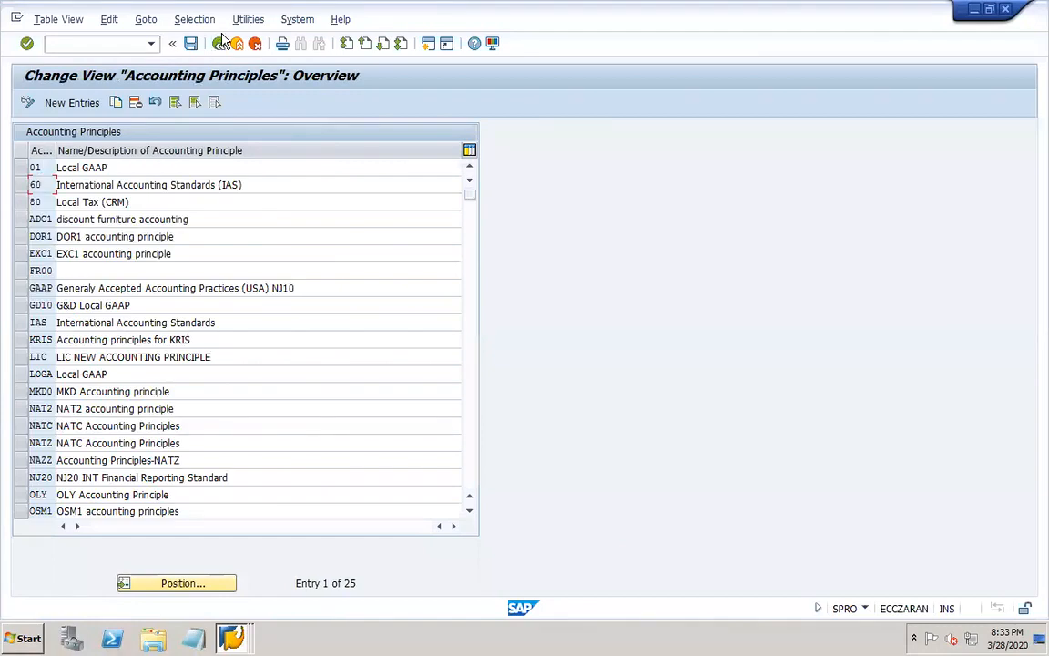
{"action": "left_click", "coordinate": [219, 48]}
{"action": "left_click", "coordinate": [138, 501]}
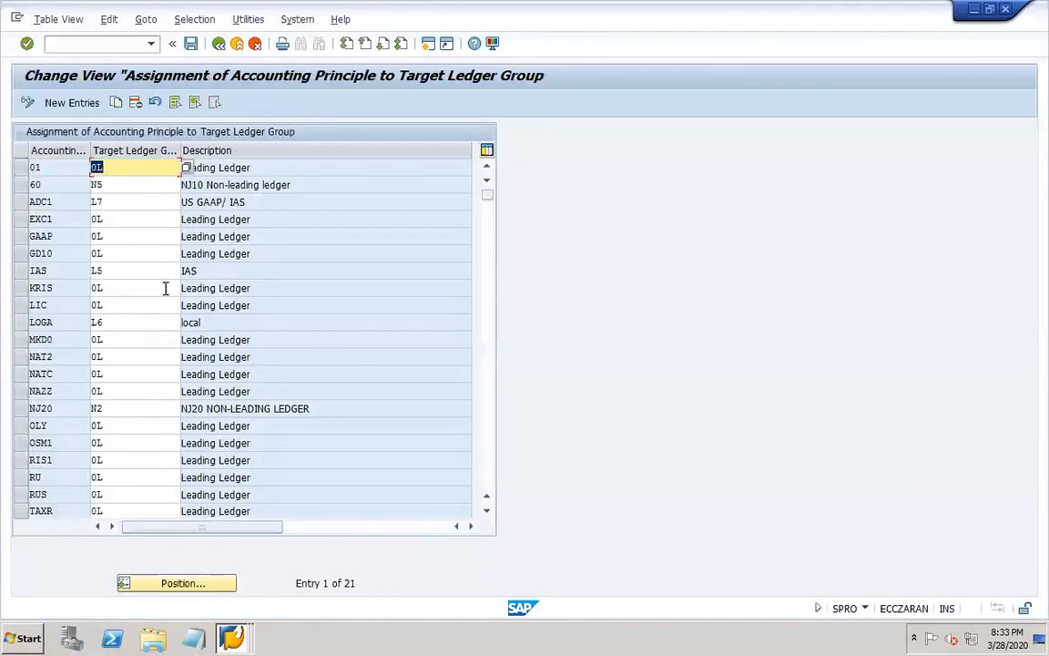
Create a new entry assigning accounting principle DOR1 to target ledger group 0L (Leading Ledger).
{"action": "left_click", "coordinate": [86, 103]}
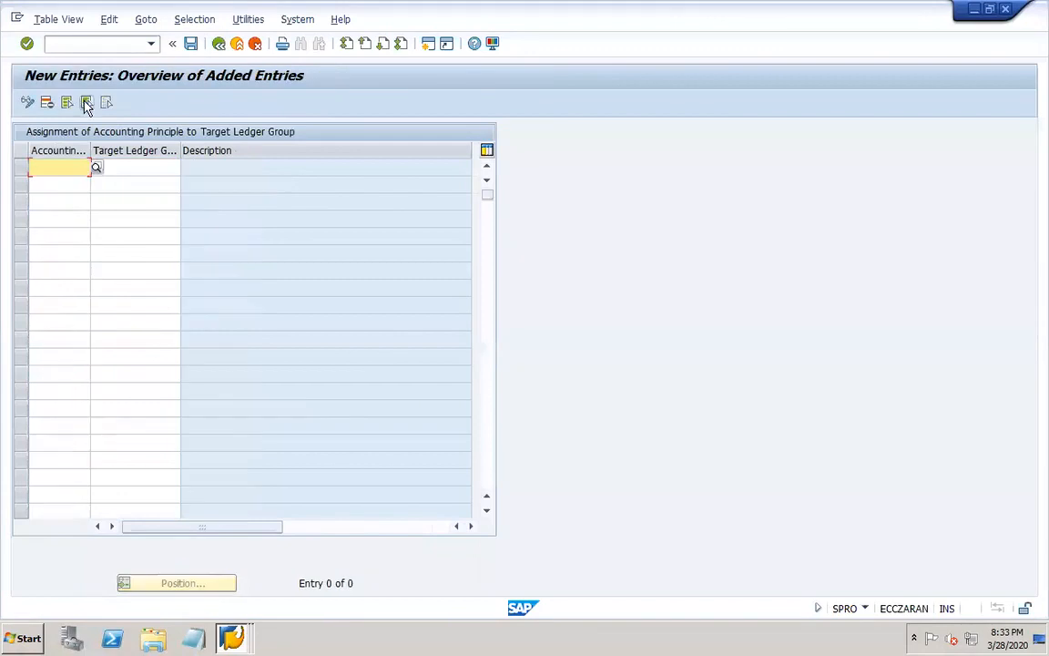
{"action": "left_click", "coordinate": [95, 169]}
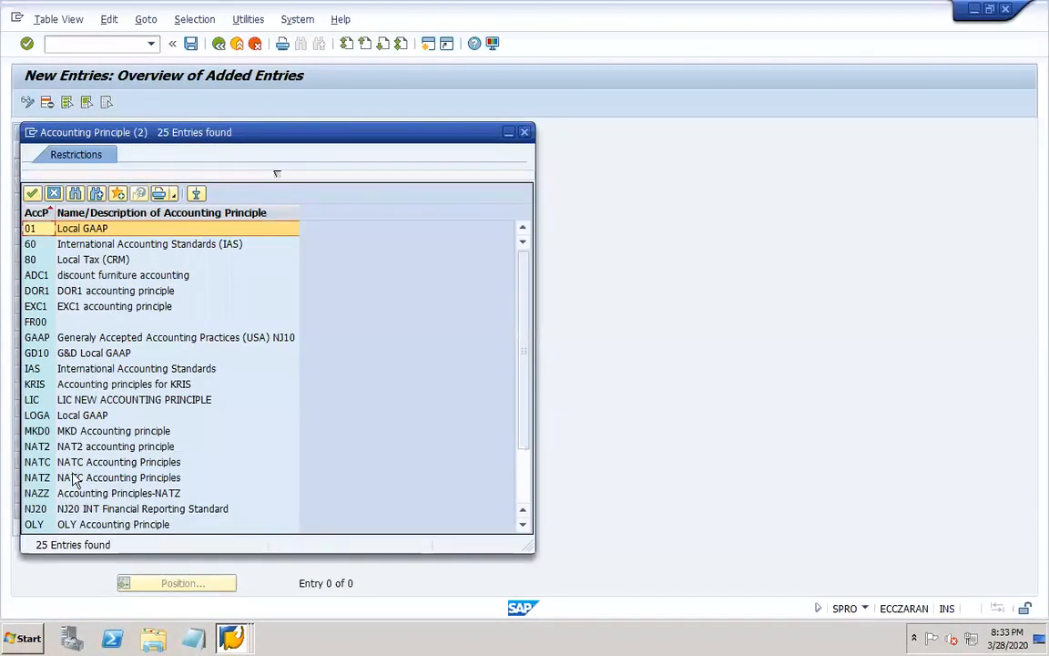
{"action": "double_click", "coordinate": [36, 290]}
{"action": "left_click", "coordinate": [156, 167]}
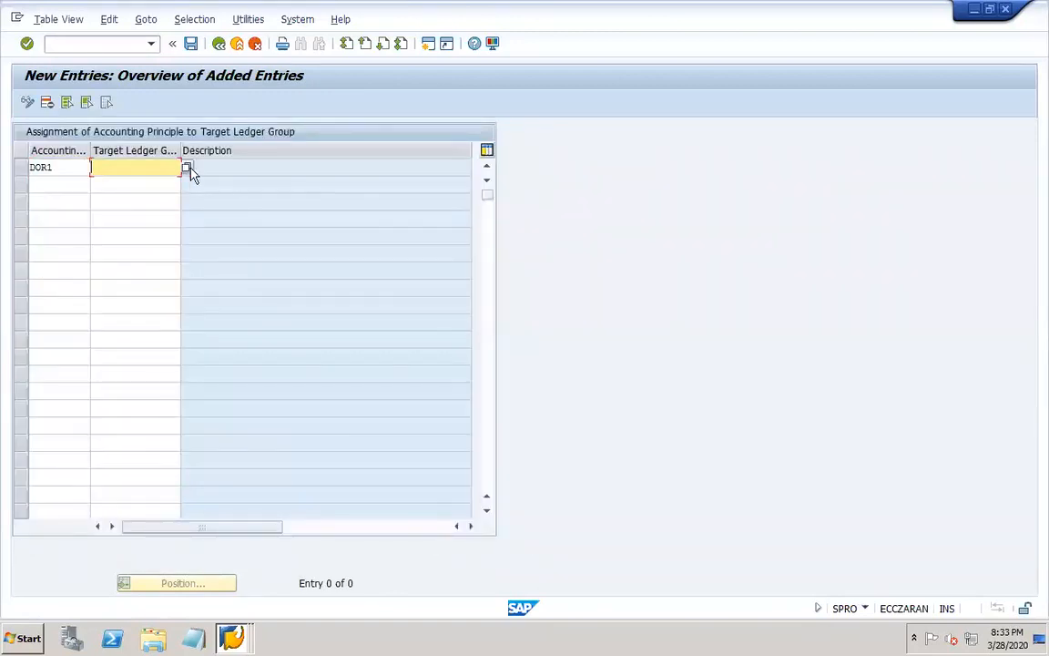
{"action": "left_click", "coordinate": [187, 170]}
{"action": "left_click", "coordinate": [179, 206]}
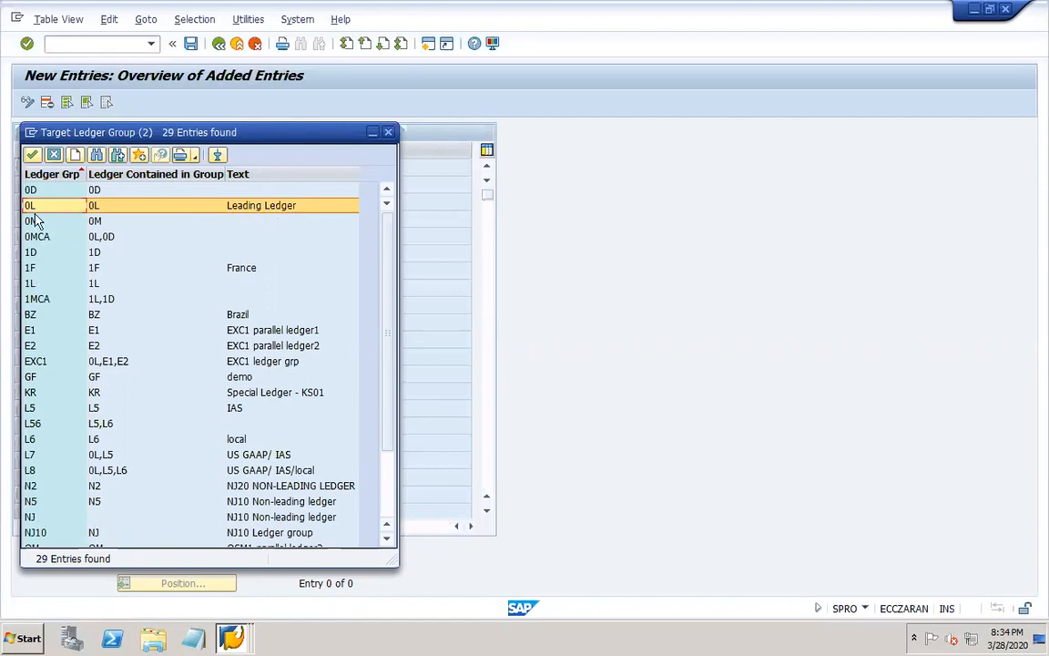
{"action": "double_click", "coordinate": [226, 206]}
{"action": "key", "text": "Return"}
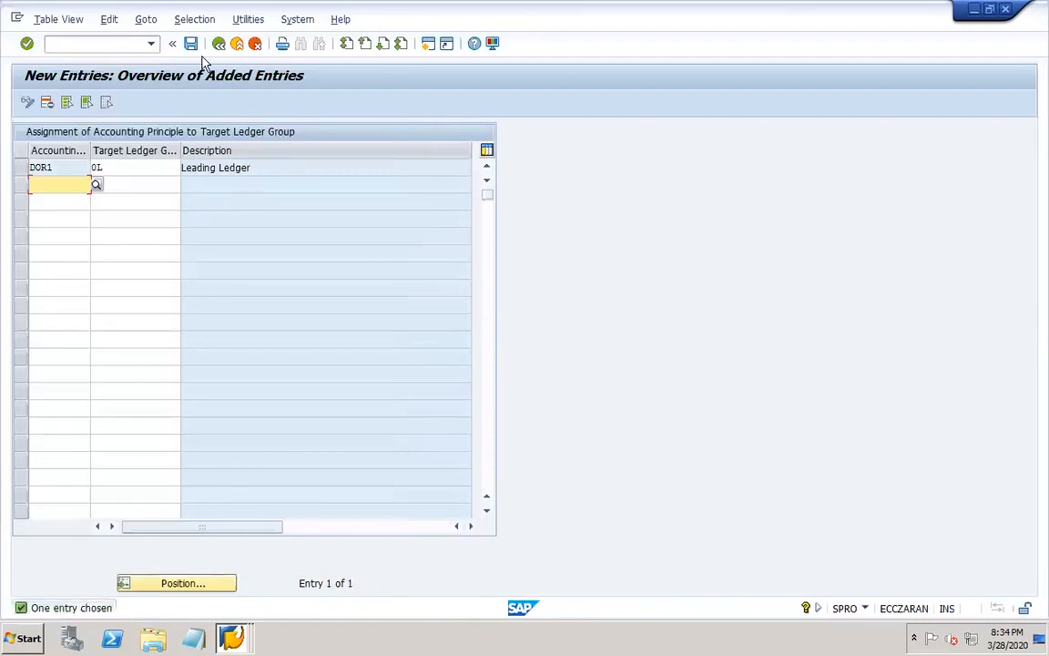
Save the ledger group assignment under the proposed customizing request and return to the IMG structure.
{"action": "left_click", "coordinate": [191, 44]}
{"action": "left_click", "coordinate": [241, 278]}
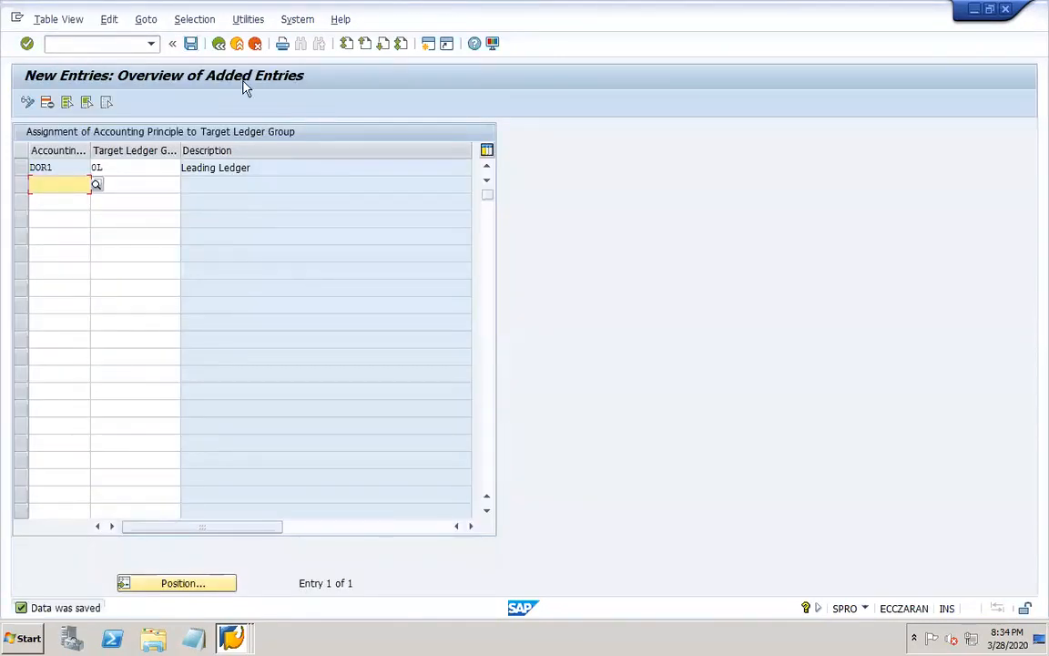
{"action": "left_click", "coordinate": [192, 45]}
{"action": "left_click", "coordinate": [220, 44]}
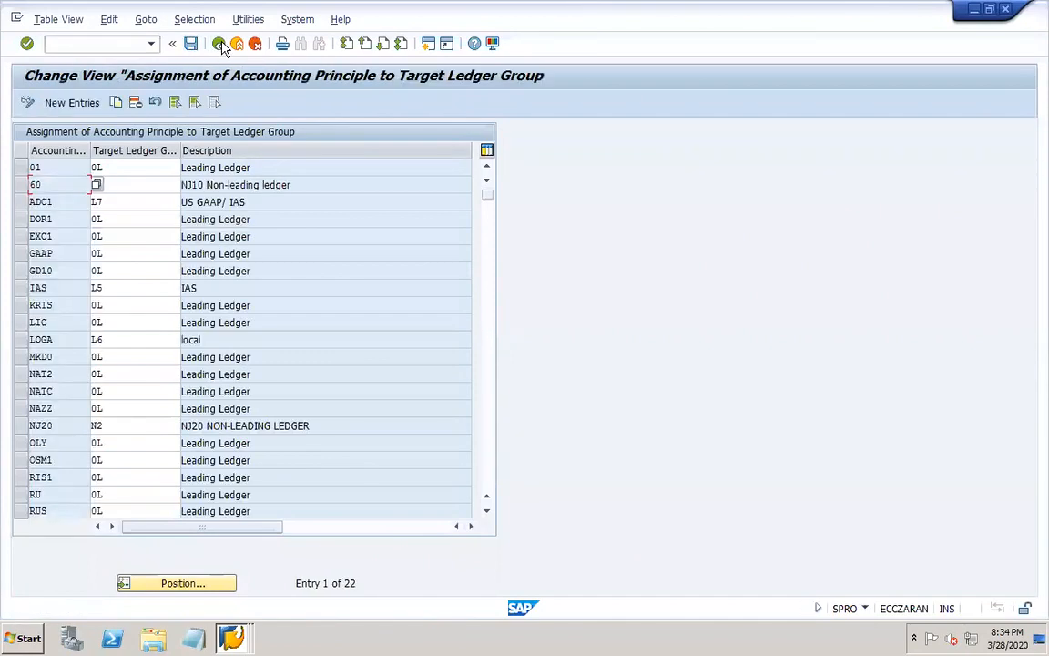
{"action": "left_click", "coordinate": [220, 44]}
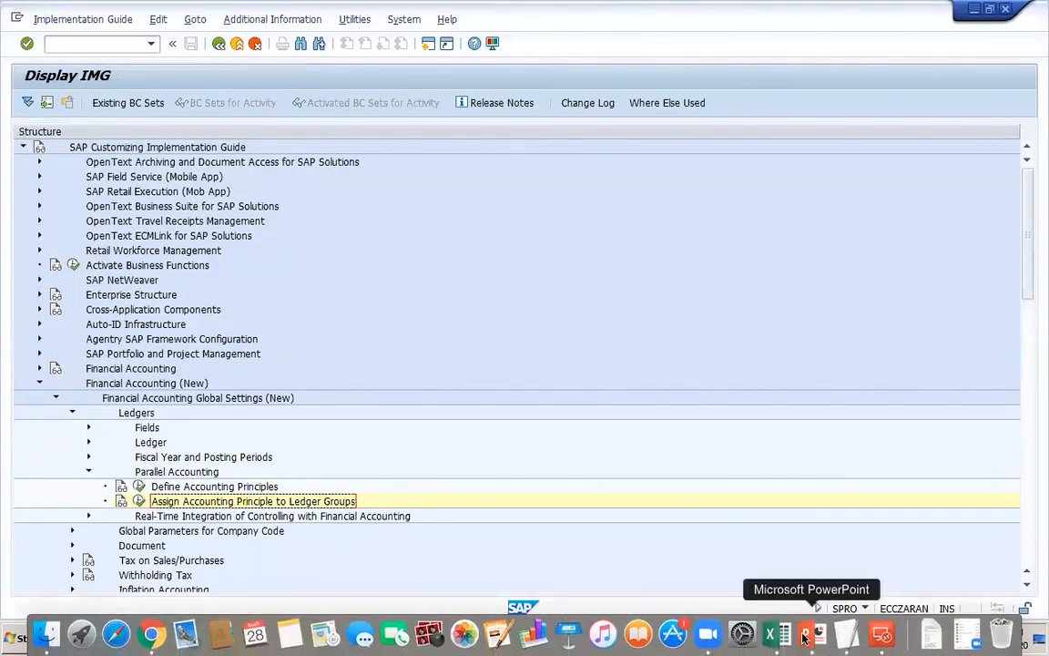
Switch to the PowerPoint work notes, correct the misspelled "gtroup" to "group" on slide 16, and save the presentation.
{"action": "left_click", "coordinate": [805, 640]}
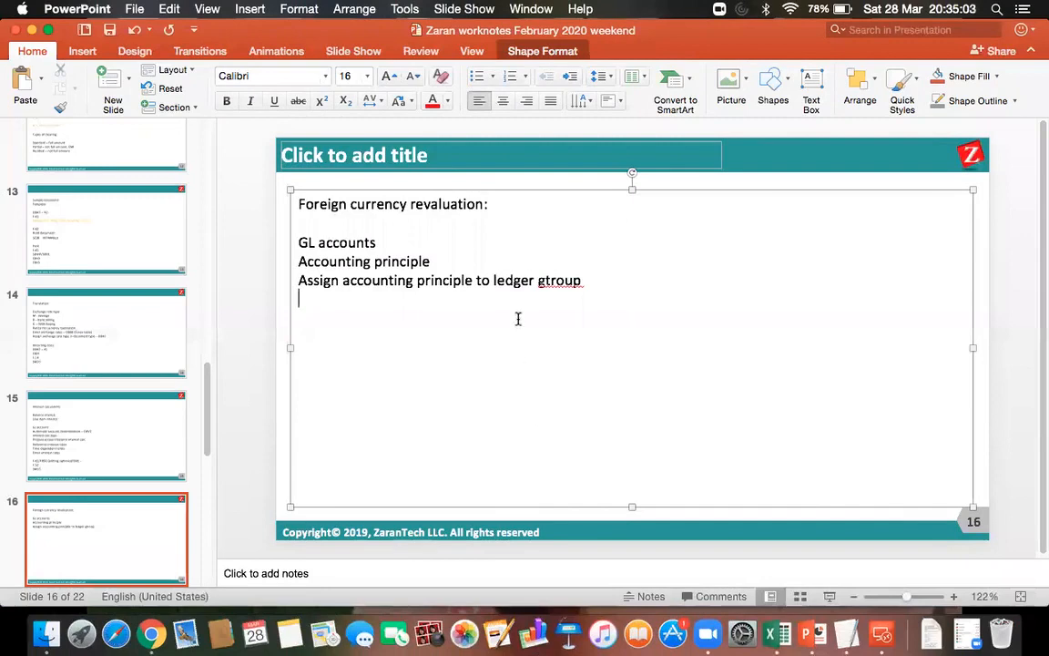
{"action": "left_click", "coordinate": [548, 283]}
{"action": "key", "text": "BackSpace"}
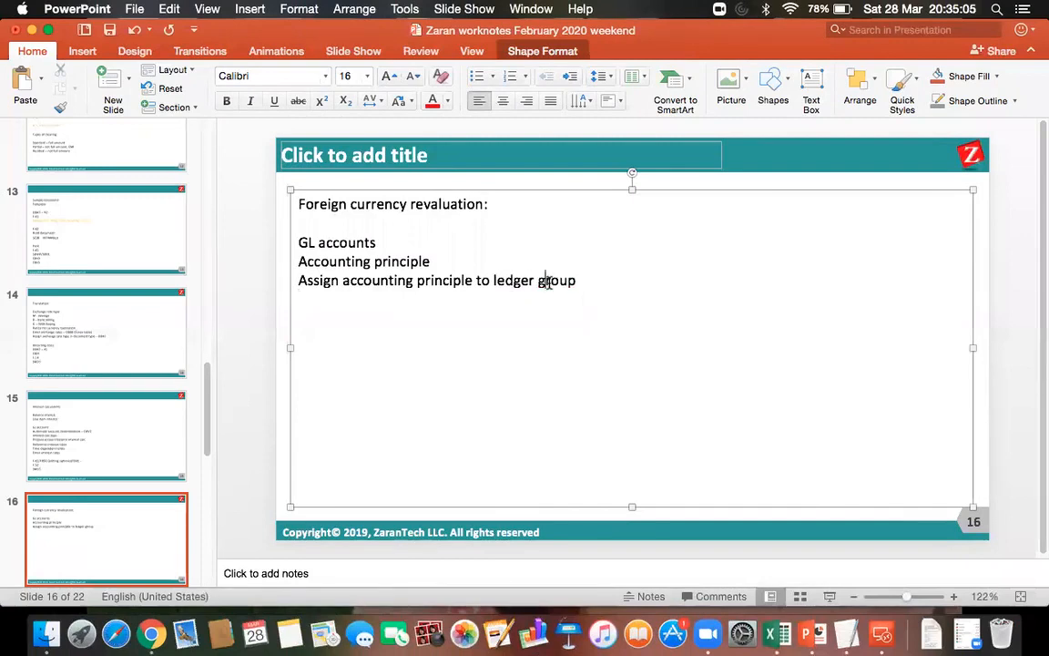
{"action": "left_click", "coordinate": [108, 31]}
Add the line "Valuation method" below "Assign accounting principle to ledger group" on slide 16.
{"action": "left_click", "coordinate": [576, 281]}
{"action": "key", "text": "Return"}
{"action": "type", "text": "Valuation method"}
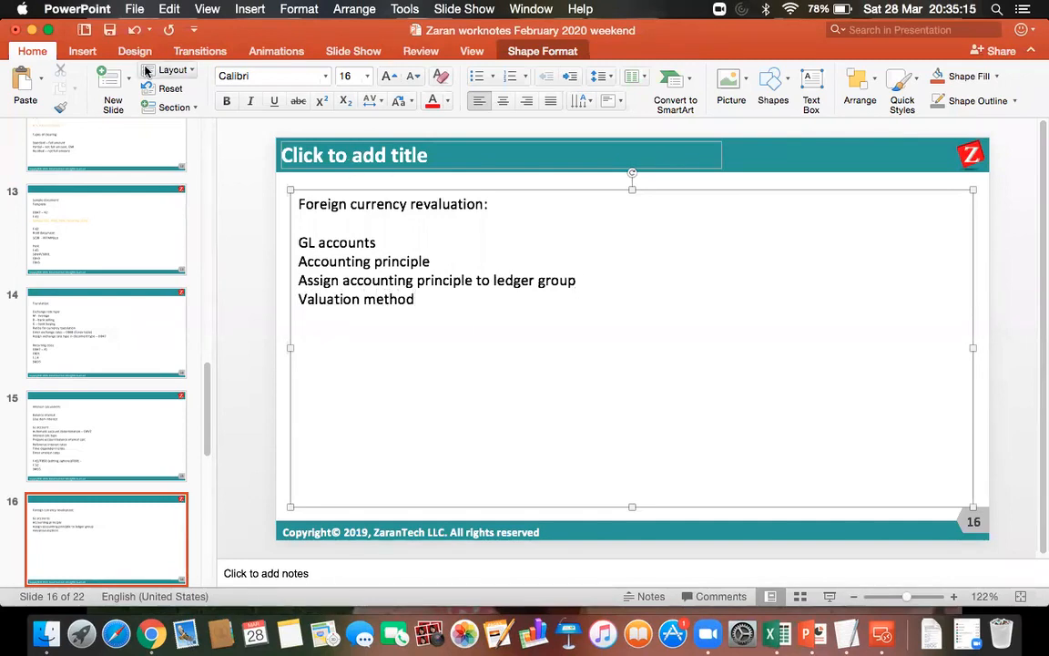
Switch back to SAP and open Define Valuation Methods in the IMG under Financial Accounting (New), General Ledger Accounting (New), Periodic Processing, Valuate.
{"action": "left_click", "coordinate": [883, 634]}
{"action": "double_click", "coordinate": [698, 235]}
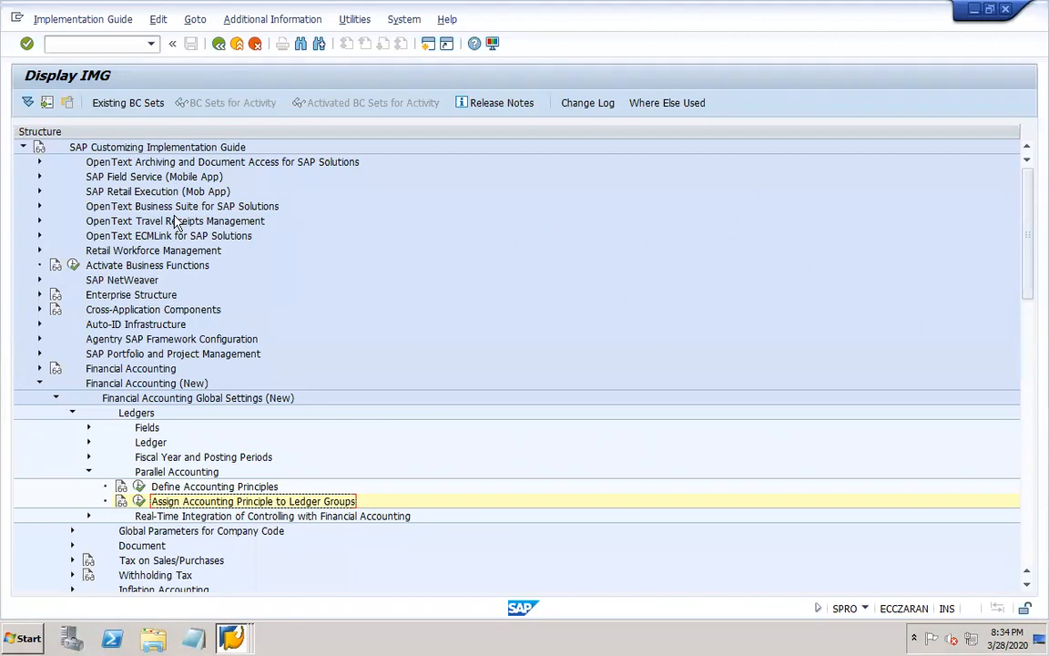
{"action": "left_click", "coordinate": [56, 399]}
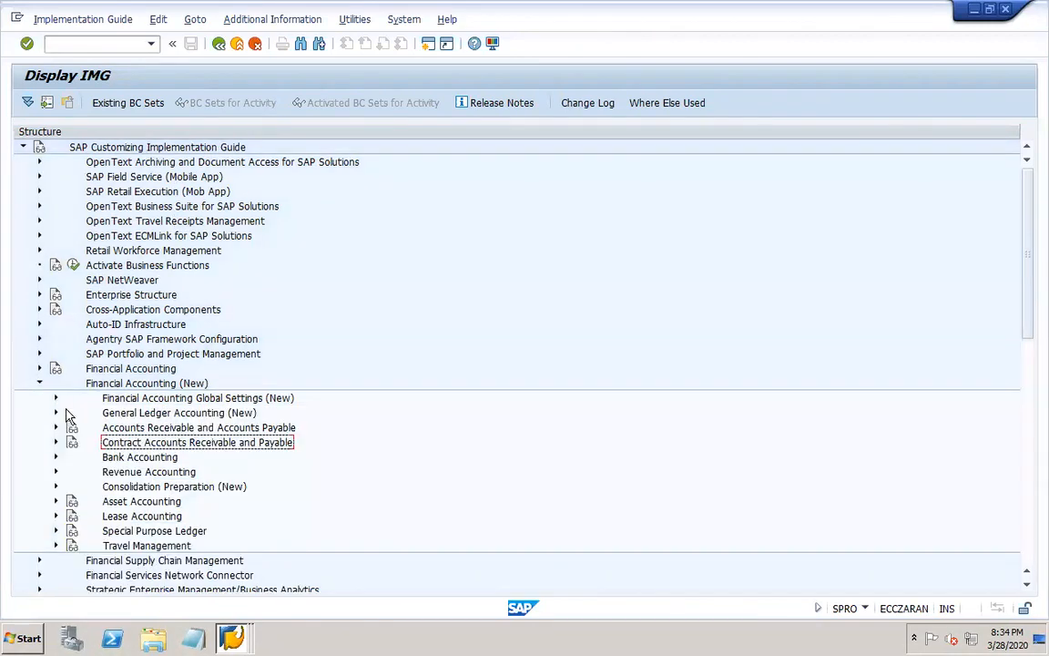
{"action": "left_click", "coordinate": [56, 414]}
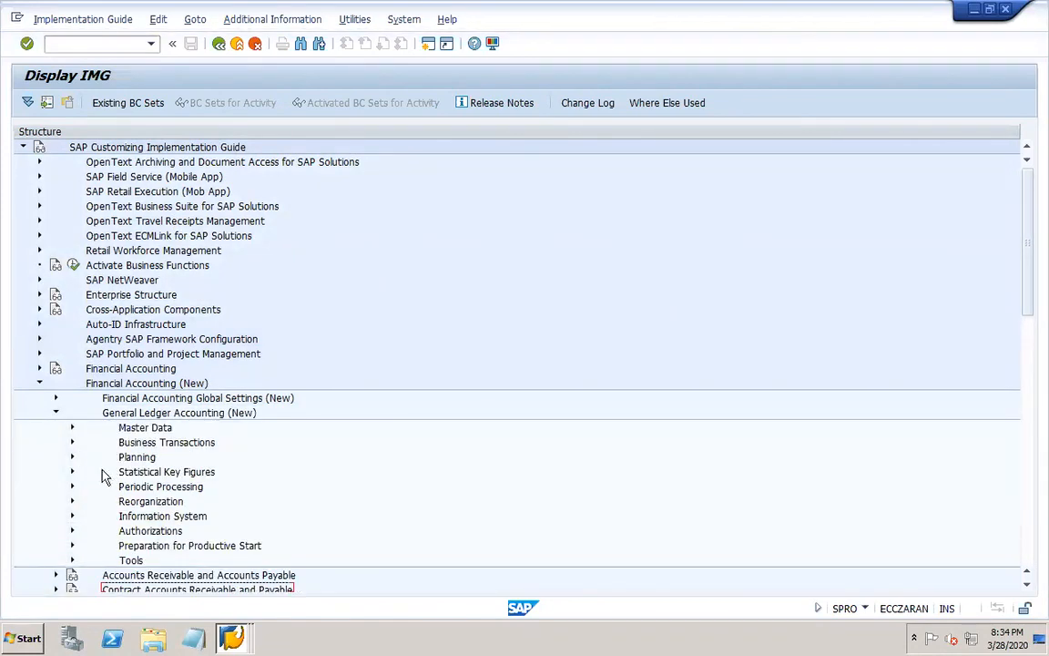
{"action": "left_click", "coordinate": [73, 487]}
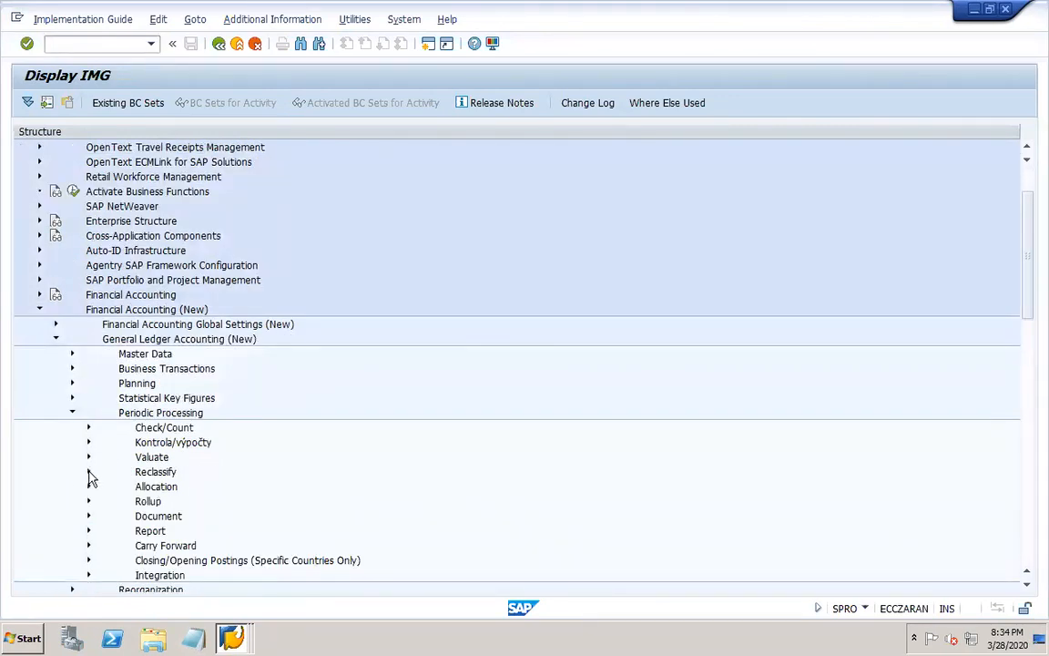
{"action": "left_click", "coordinate": [88, 457]}
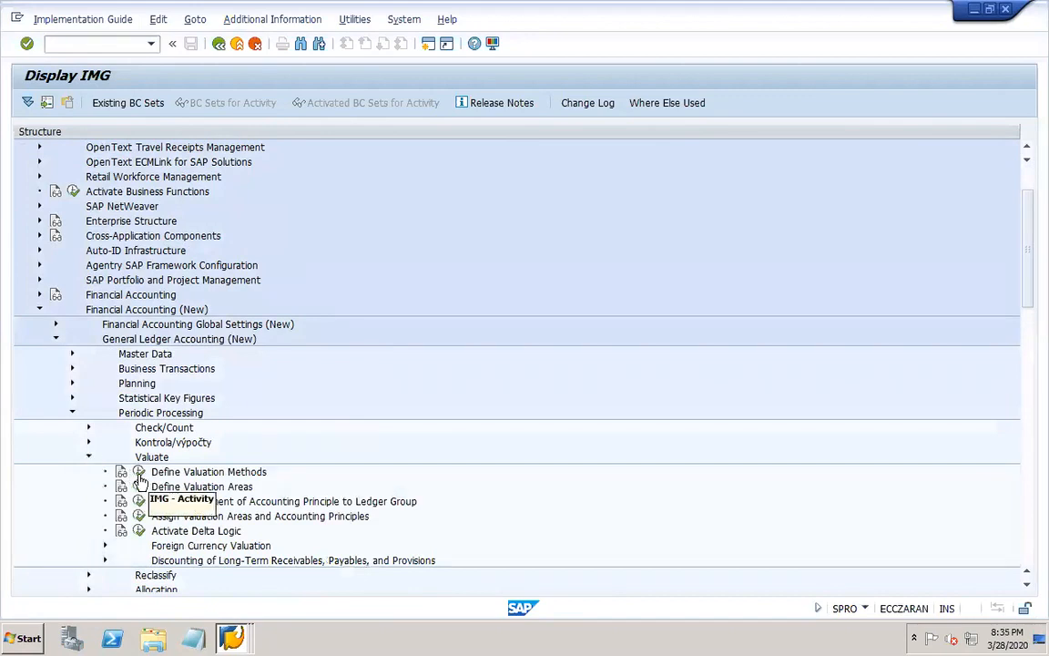
{"action": "left_click", "coordinate": [140, 472]}
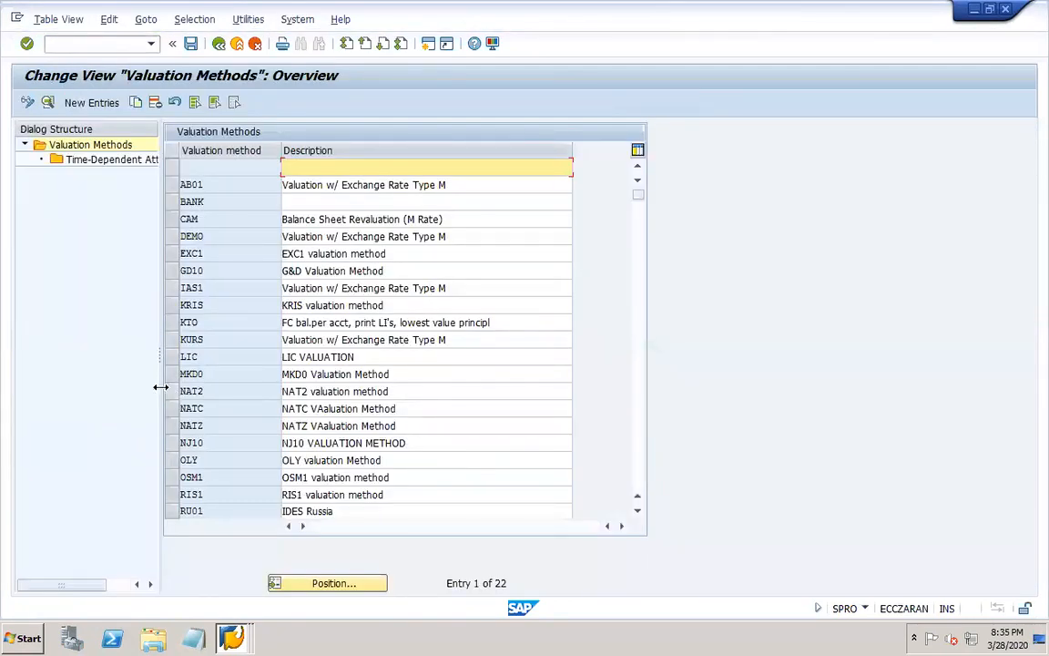
Start a new valuation method entry named DOR1 with the description "DOR1 valuation method".
{"action": "left_click_drag", "start_coordinate": [157, 357], "coordinate": [241, 352]}
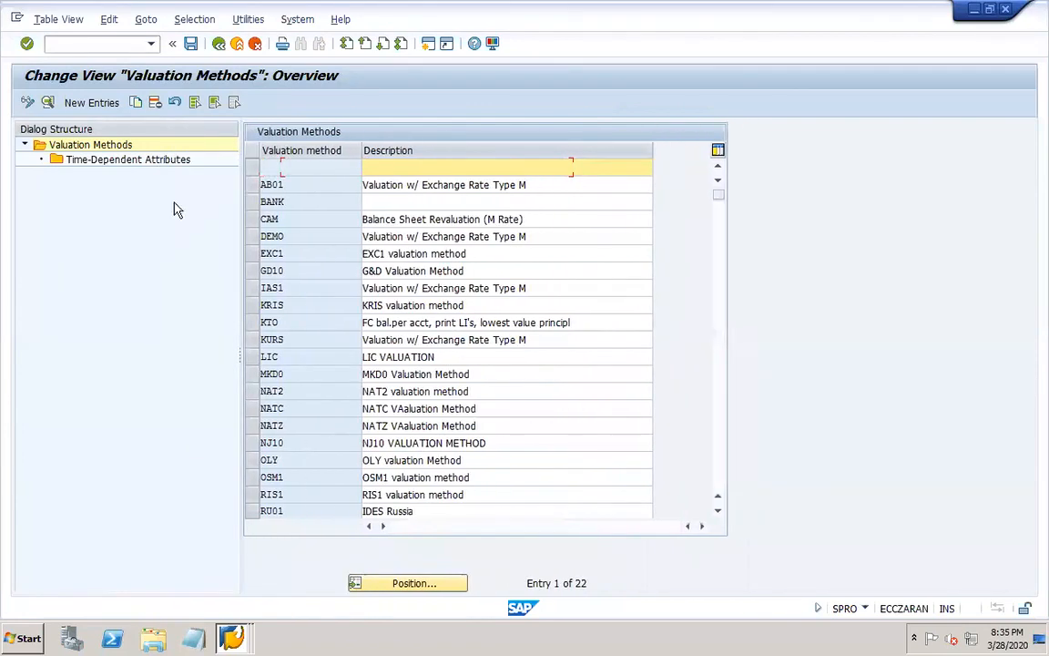
{"action": "left_click", "coordinate": [103, 105]}
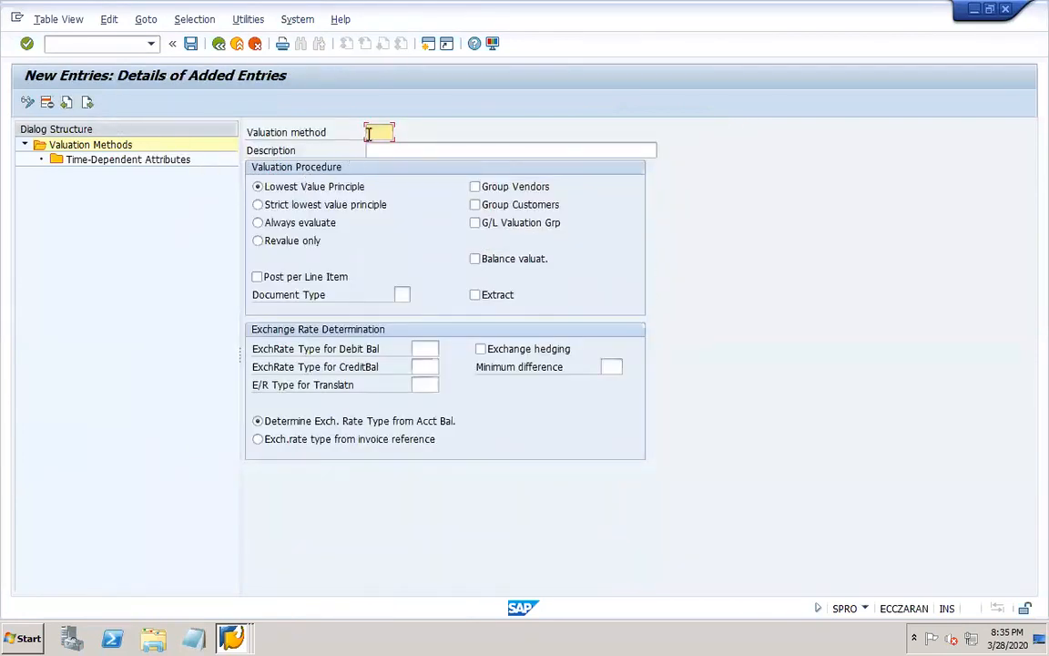
{"action": "type", "text": "EDR1"}
{"action": "key", "text": "Tab"}
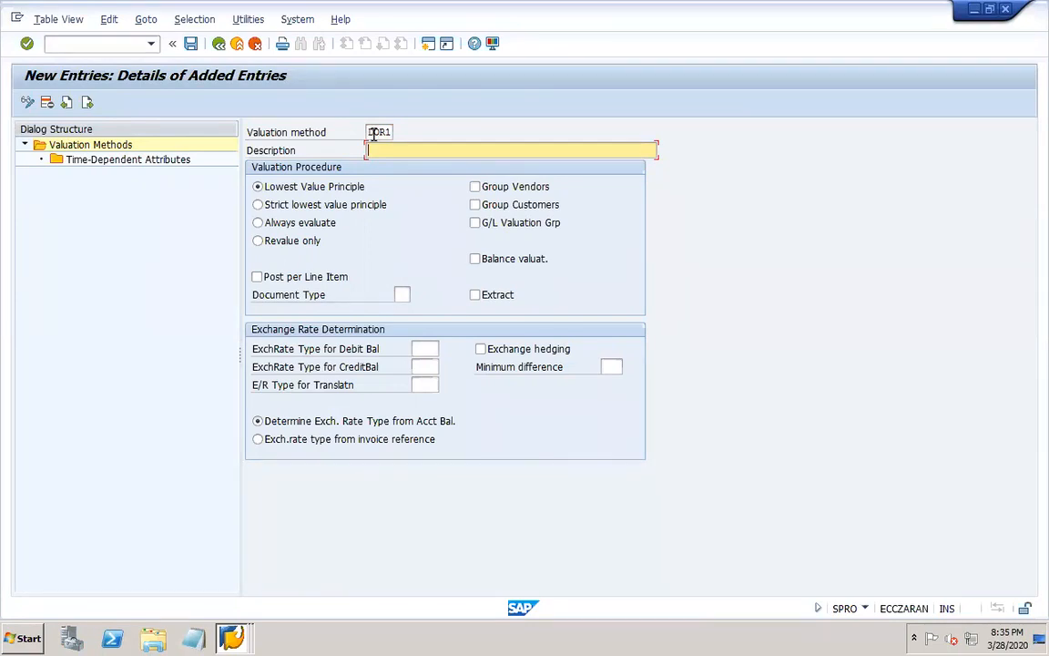
{"action": "type", "text": "DOR1 valuation method"}
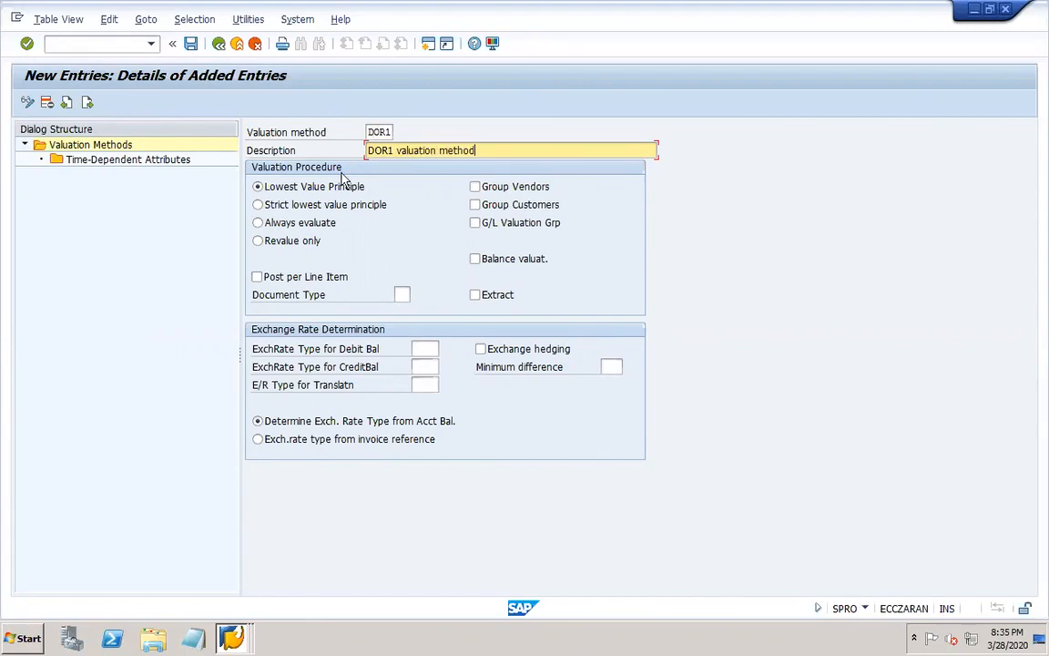
Set the DOR1 valuation procedure to Always evaluate with document type SA.
{"action": "left_click", "coordinate": [258, 223]}
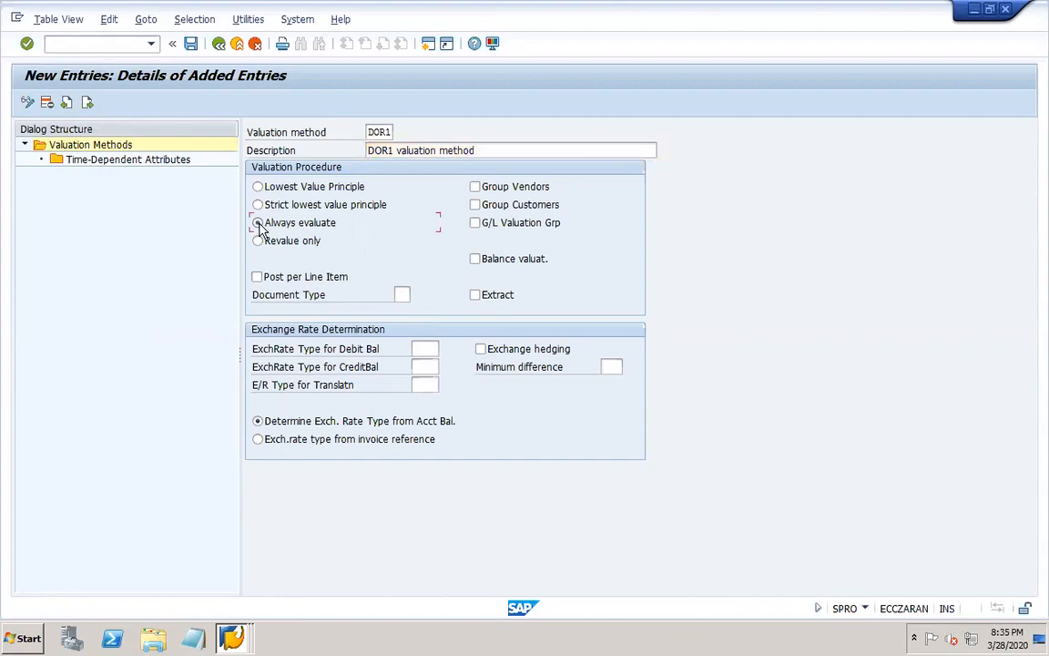
{"action": "left_click", "coordinate": [403, 296]}
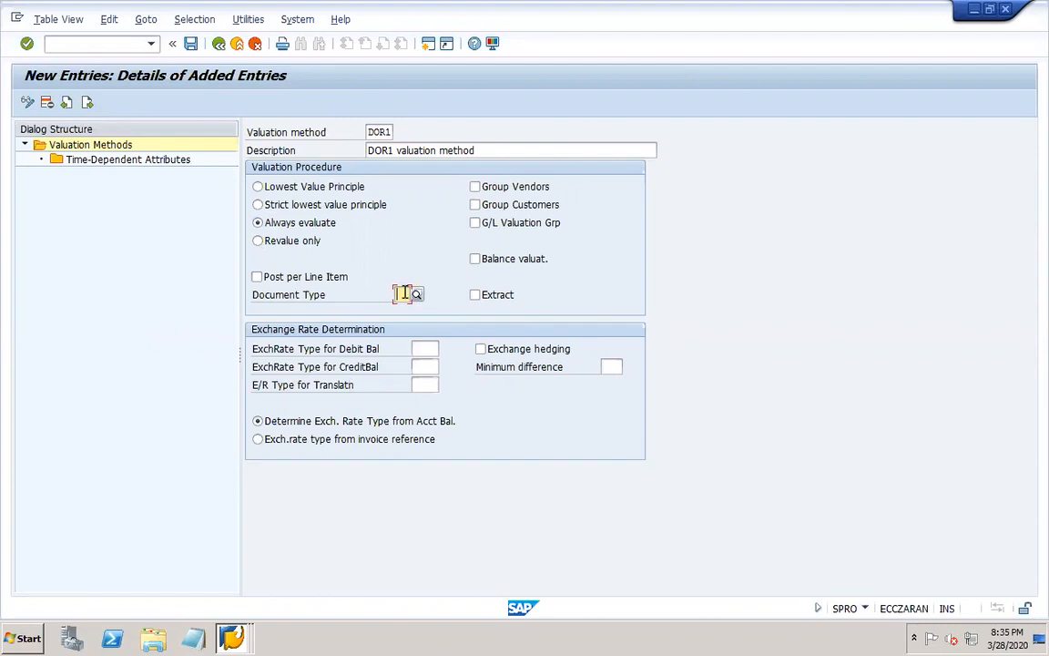
{"action": "type", "text": "sa"}
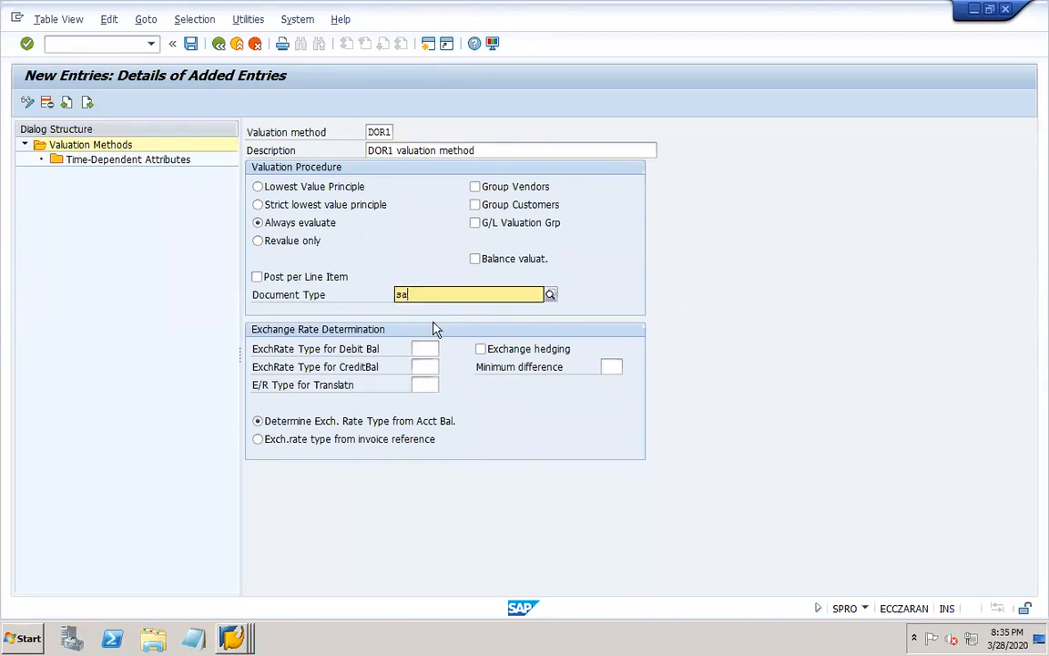
{"action": "left_click", "coordinate": [410, 326]}
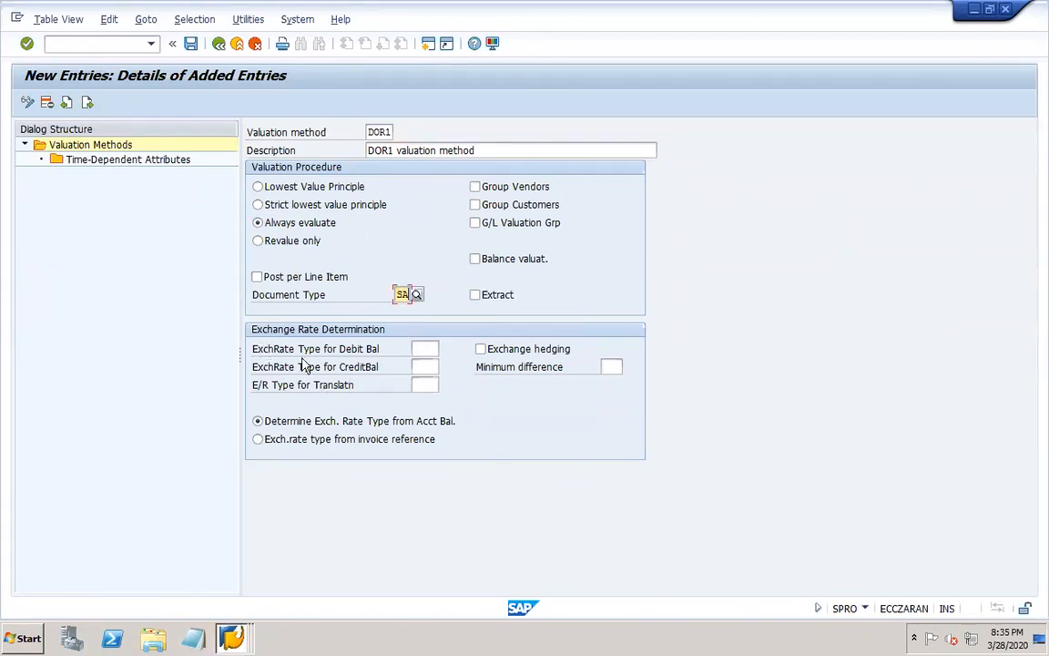
Set the exchange rate types for debit and credit balances to DOR1 and save the valuation method in the "DOR1 Translation" customizing request.
{"action": "left_click", "coordinate": [425, 348]}
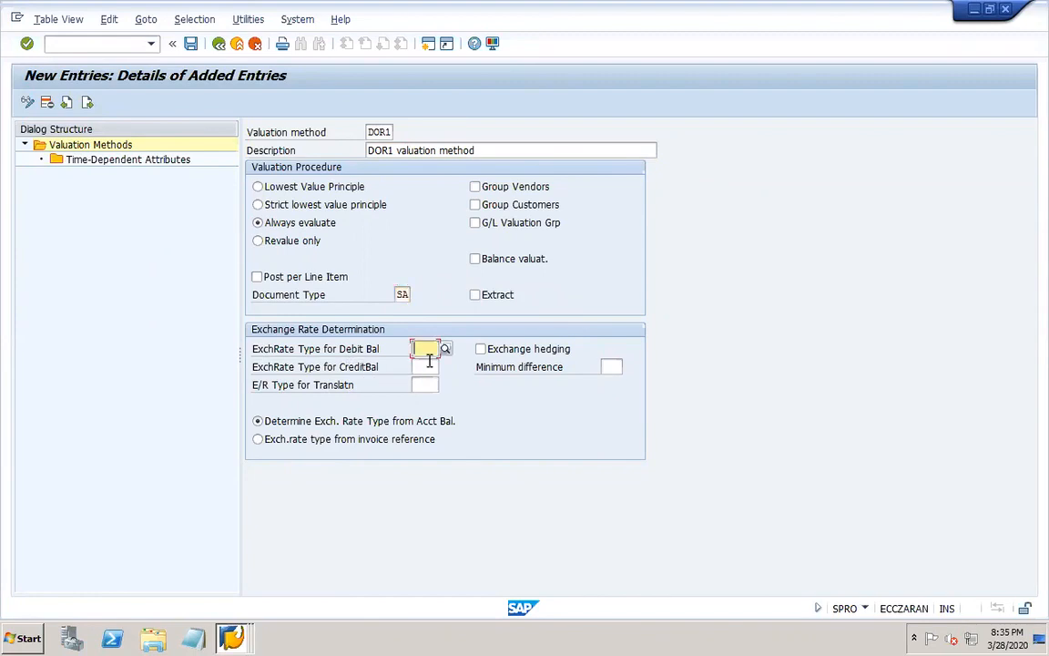
{"action": "left_click", "coordinate": [429, 365]}
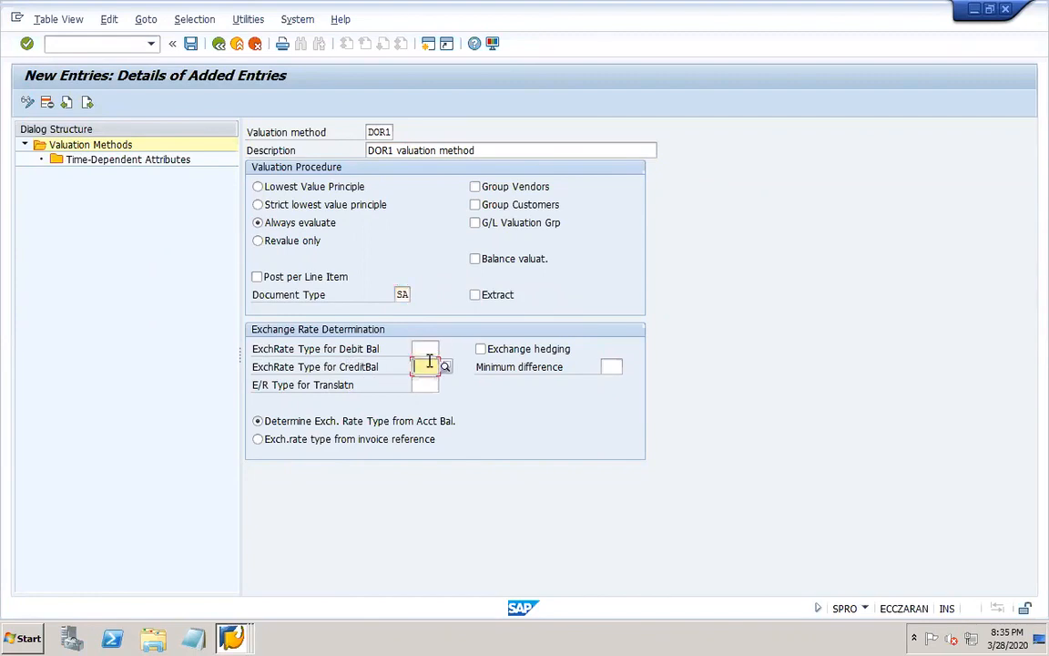
{"action": "left_click", "coordinate": [424, 347]}
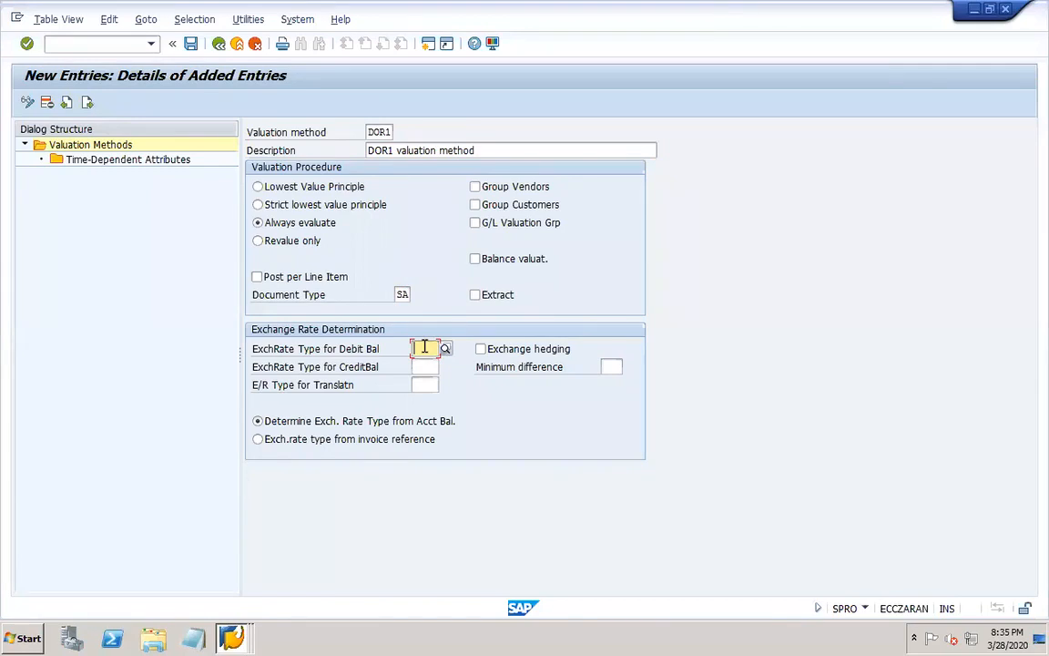
{"action": "type", "text": "dor1"}
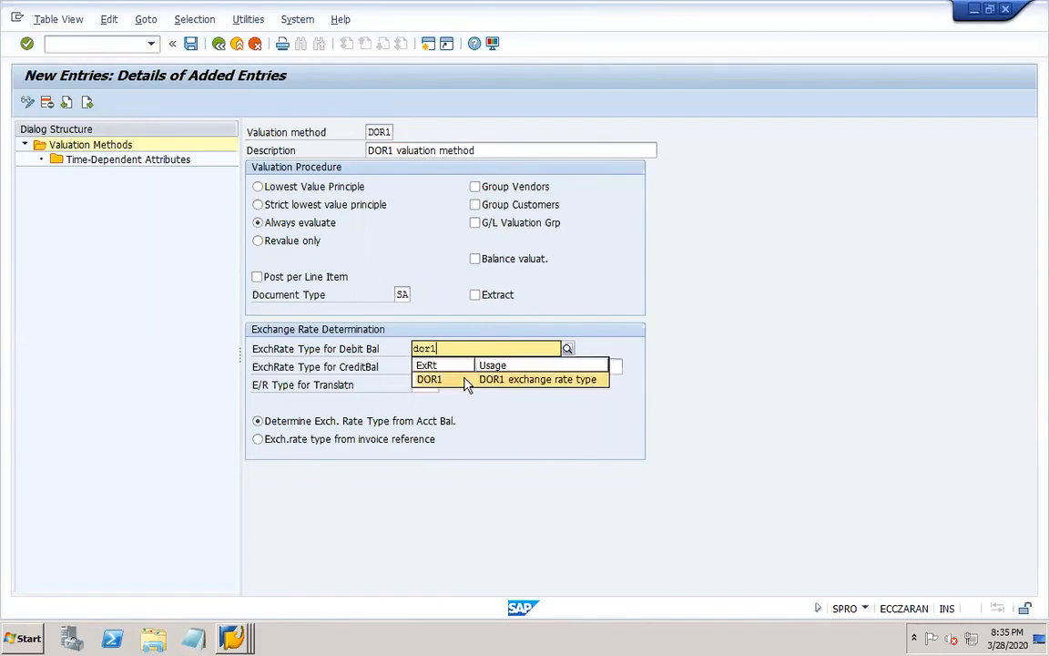
{"action": "left_click", "coordinate": [448, 382]}
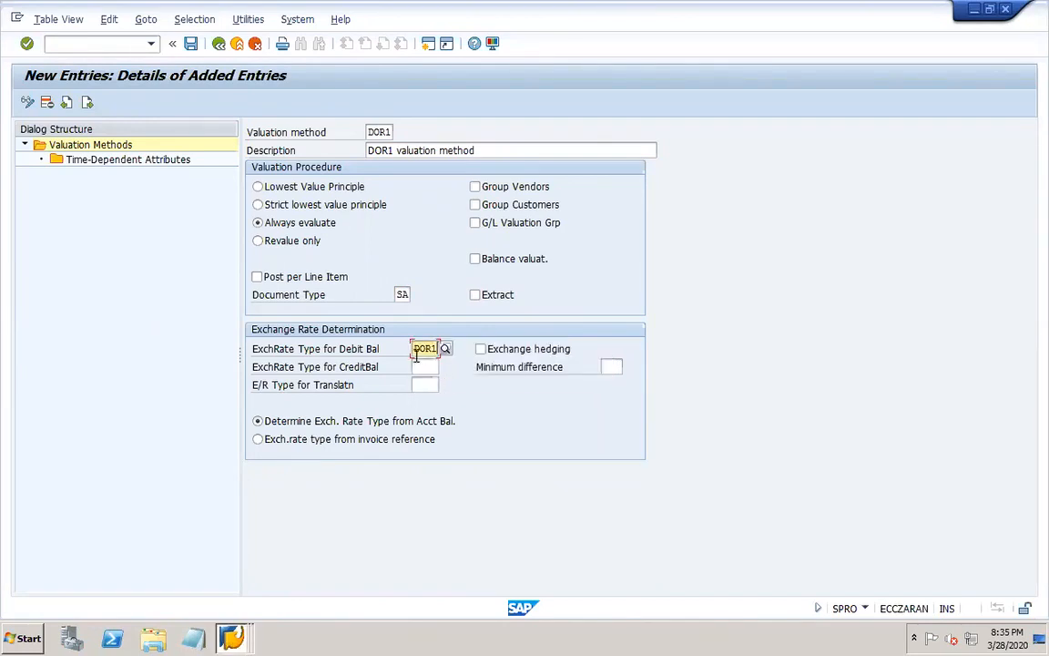
{"action": "left_click", "coordinate": [422, 364]}
{"action": "type", "text": "dor1"}
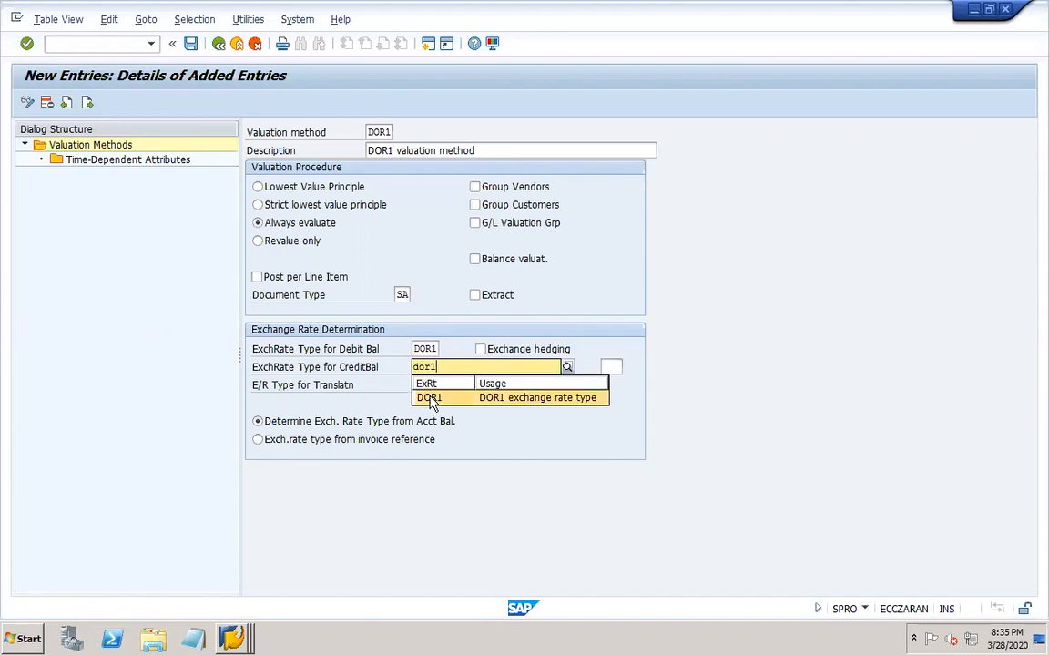
{"action": "left_click", "coordinate": [431, 398]}
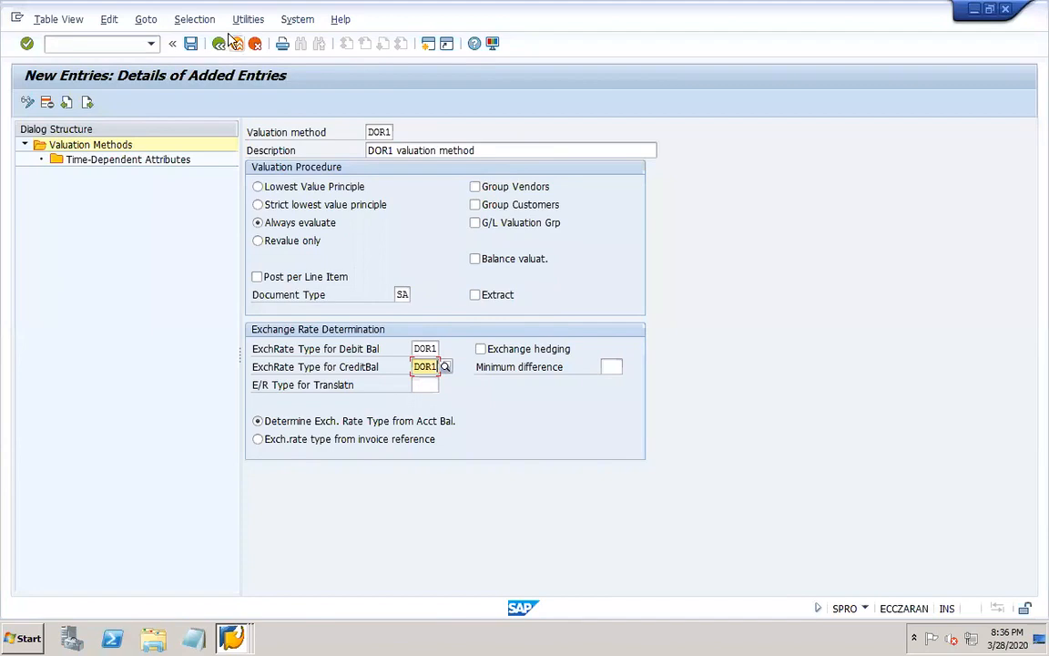
{"action": "left_click", "coordinate": [192, 45]}
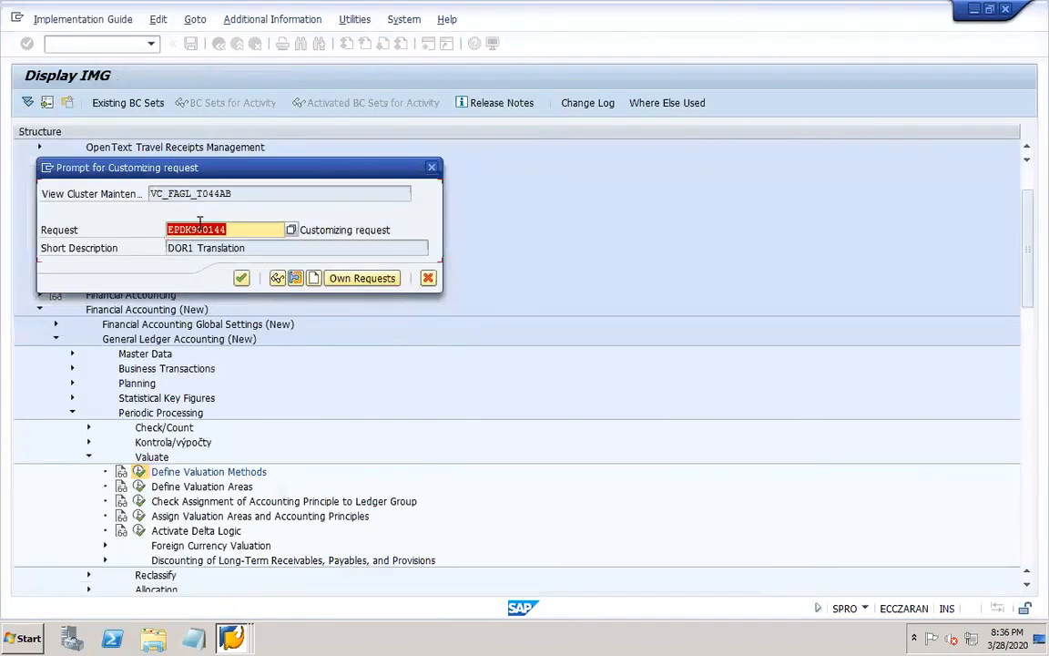
{"action": "left_click", "coordinate": [240, 278]}
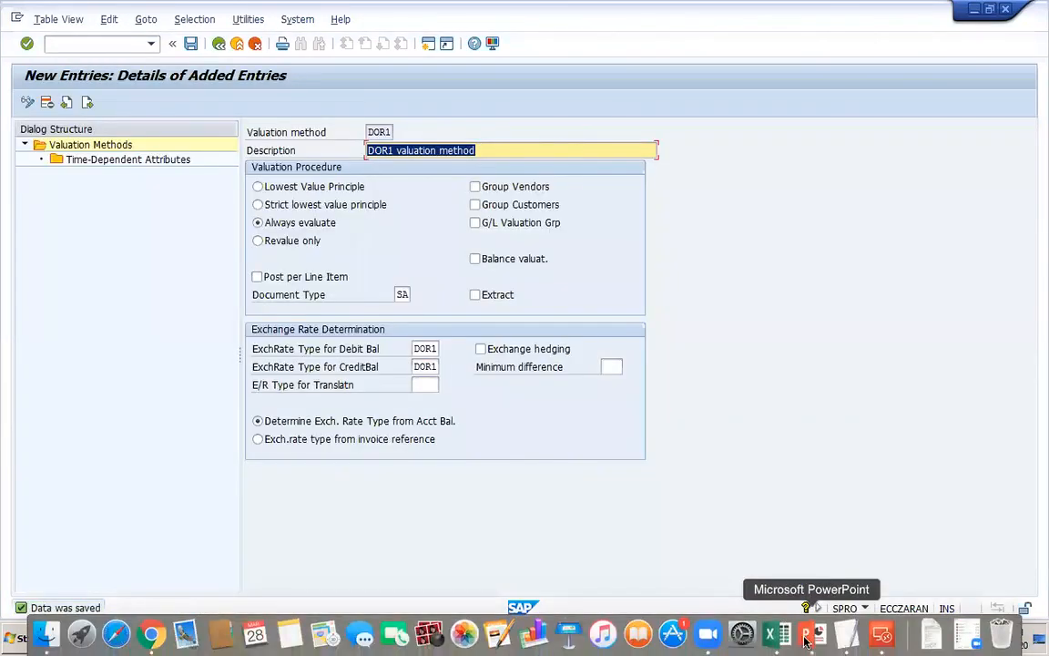
{"action": "left_click", "coordinate": [810, 641]}
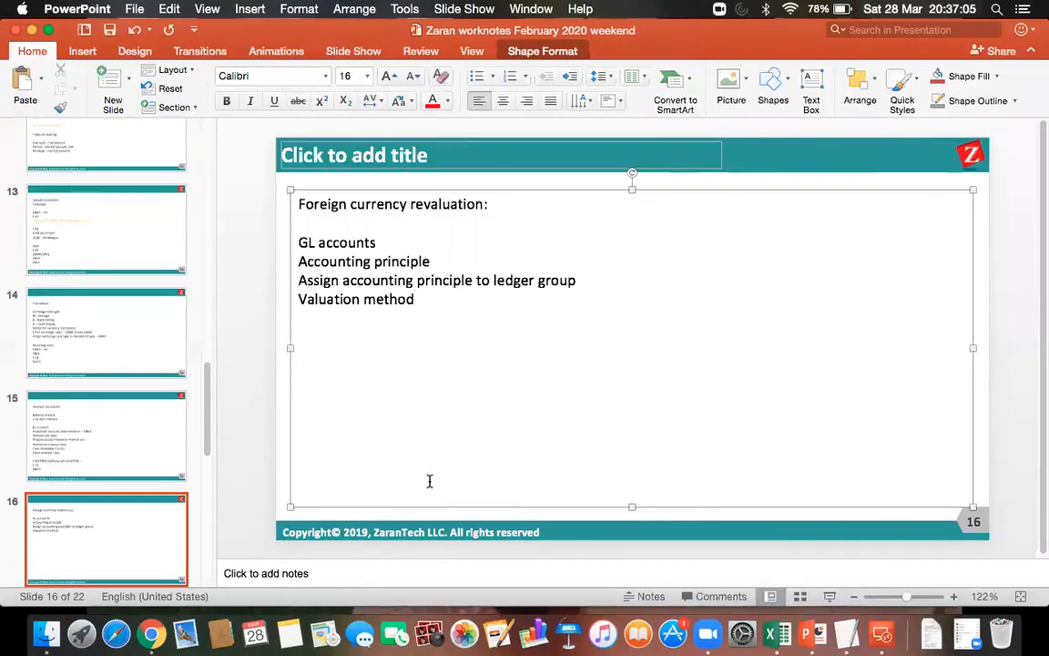
{"action": "left_click", "coordinate": [881, 635]}
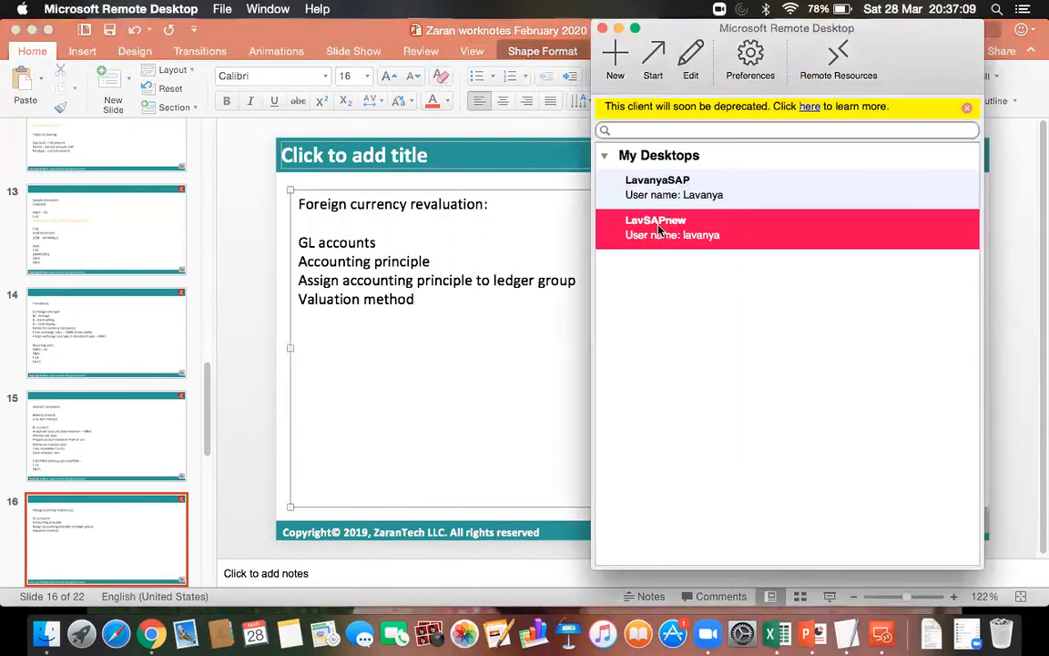
{"action": "double_click", "coordinate": [592, 201]}
Leave the valuation method entry, open Define Valuation Areas in the IMG under Valuate, and start new entries.
{"action": "left_click", "coordinate": [190, 43]}
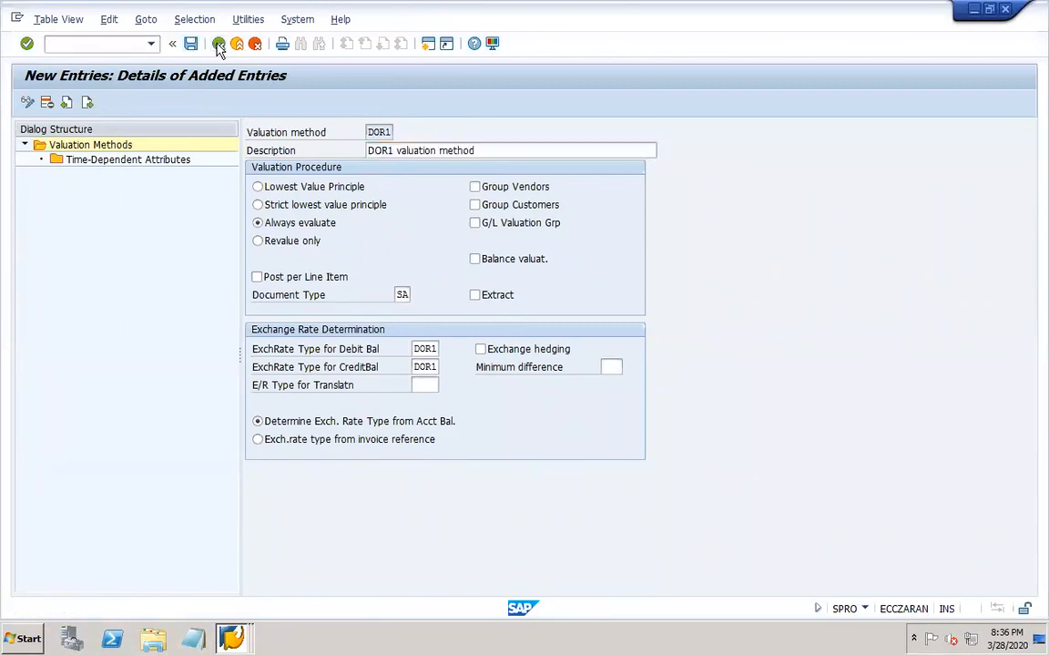
{"action": "left_click", "coordinate": [219, 45]}
{"action": "left_click", "coordinate": [218, 45]}
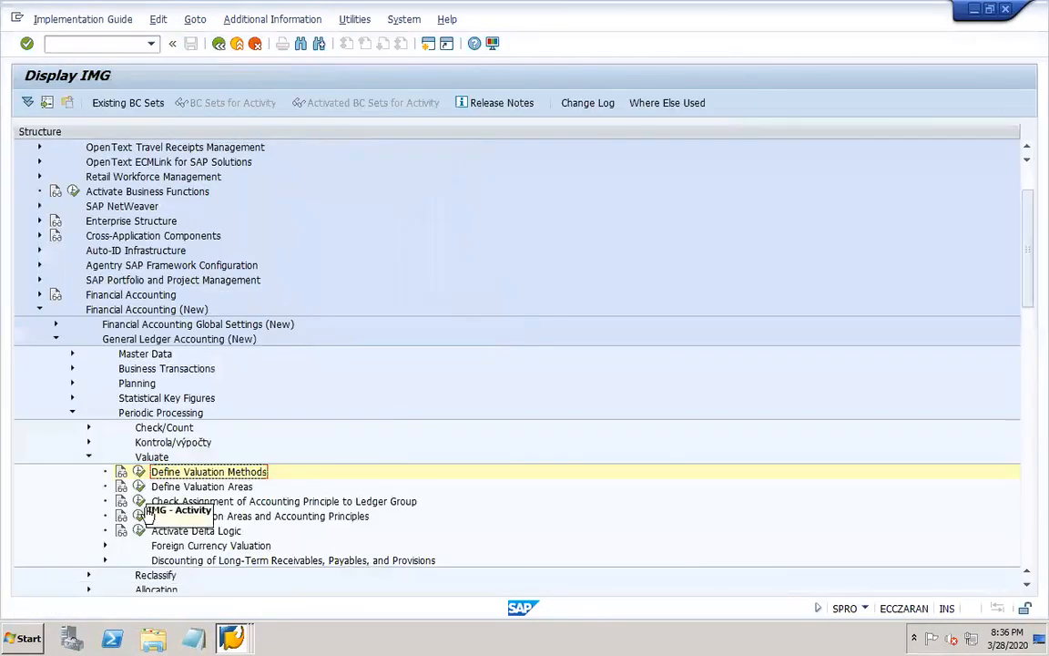
{"action": "left_click", "coordinate": [139, 488]}
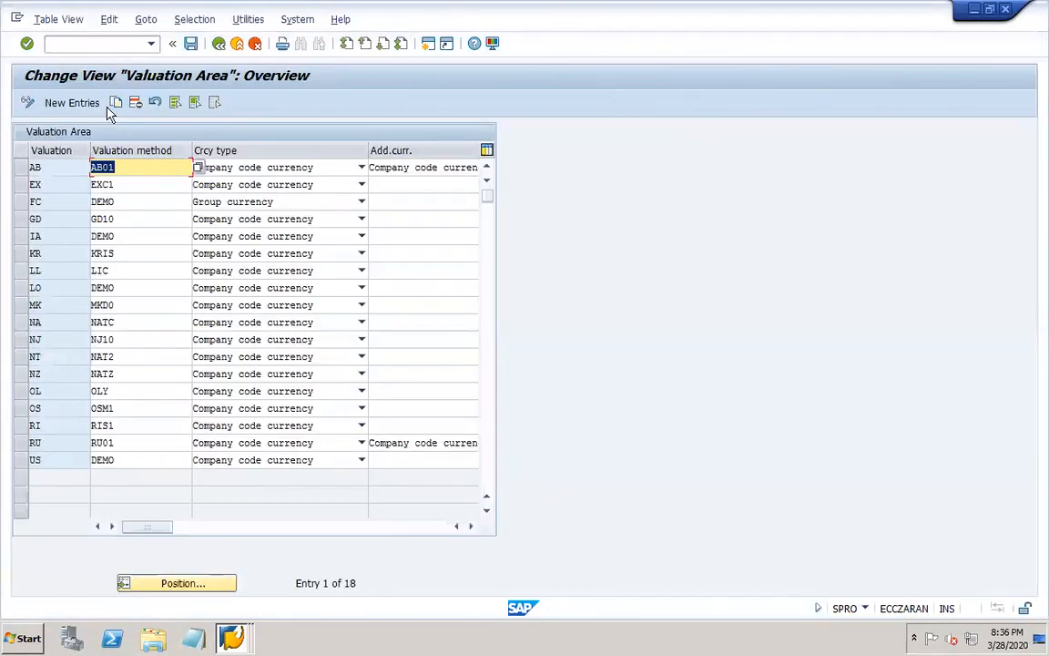
{"action": "left_click", "coordinate": [82, 103]}
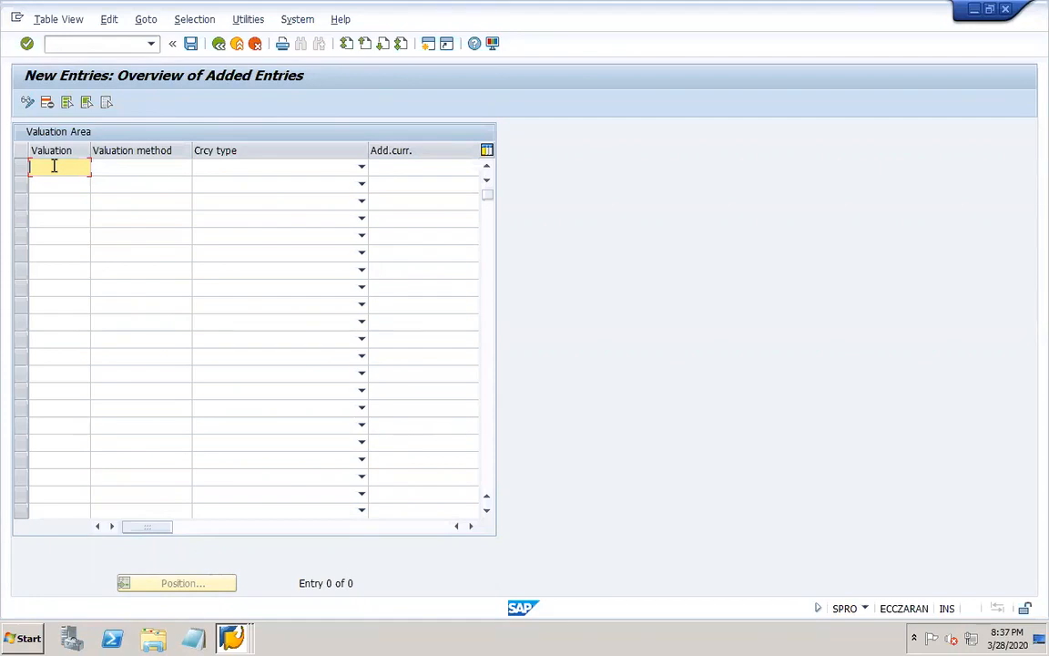
Enter valuation area DO with valuation method DOR1 and currency type Company code currency.
{"action": "type", "text": "do"}
{"action": "key", "text": "Tab"}
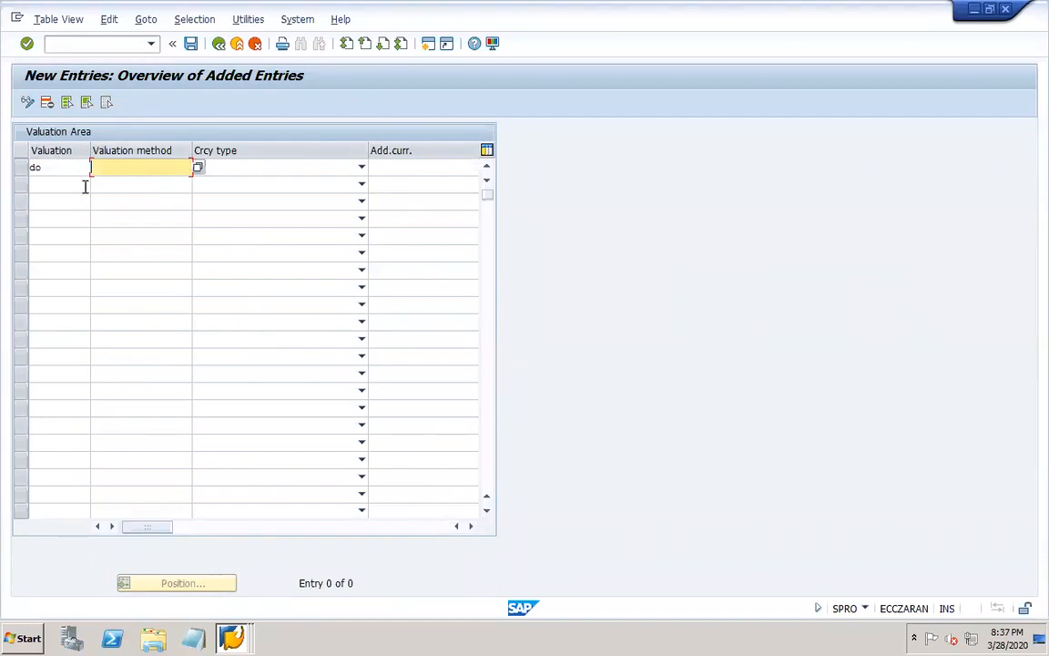
{"action": "left_click", "coordinate": [55, 185]}
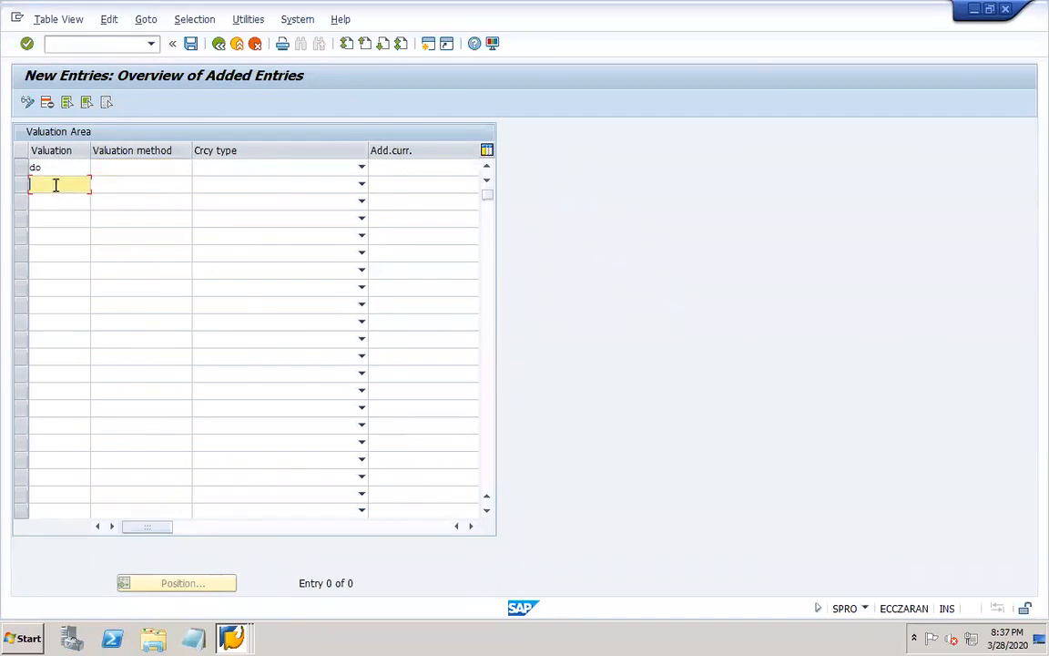
{"action": "left_click", "coordinate": [173, 186]}
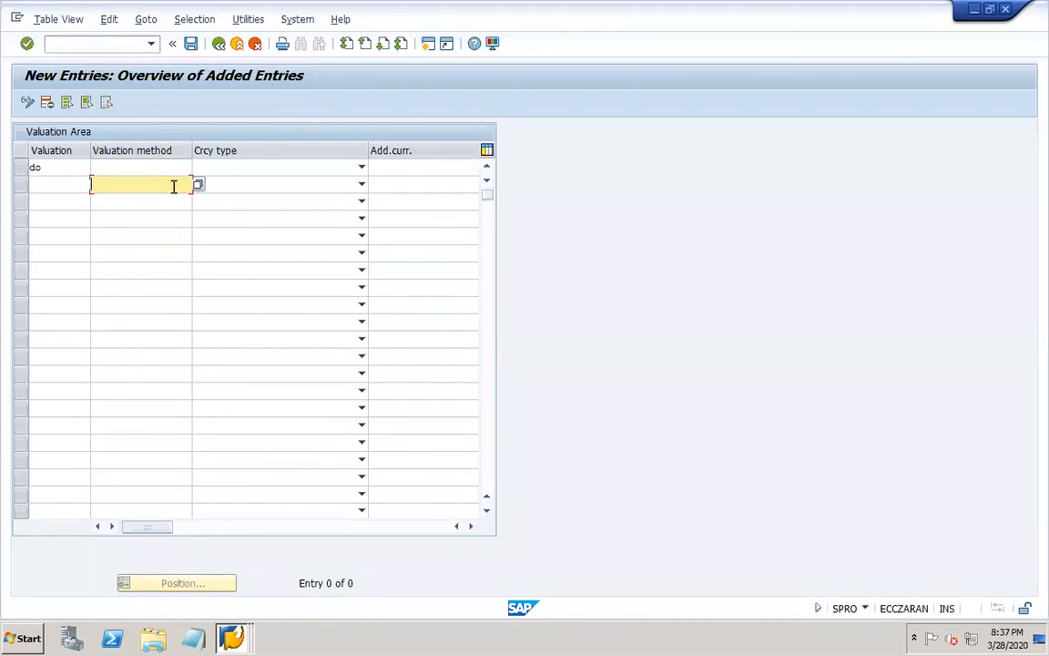
{"action": "left_click", "coordinate": [148, 170]}
{"action": "left_click", "coordinate": [198, 168]}
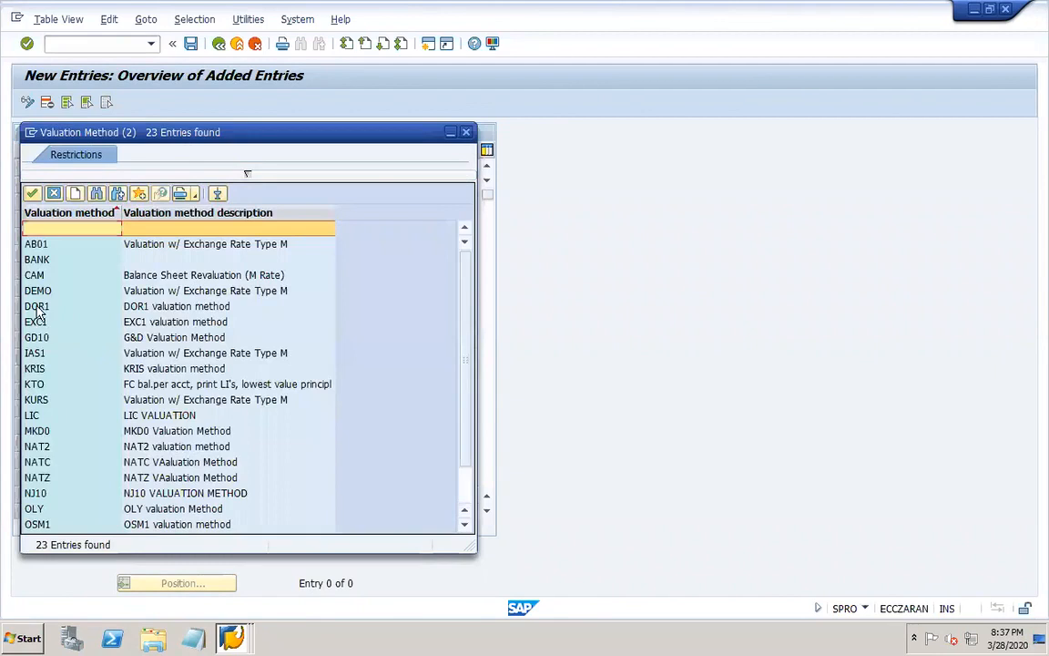
{"action": "left_click", "coordinate": [38, 310]}
{"action": "left_click", "coordinate": [273, 170]}
{"action": "left_click", "coordinate": [233, 183]}
Save the DO valuation area in the proposed customizing request and return to the IMG structure.
{"action": "left_click", "coordinate": [191, 45]}
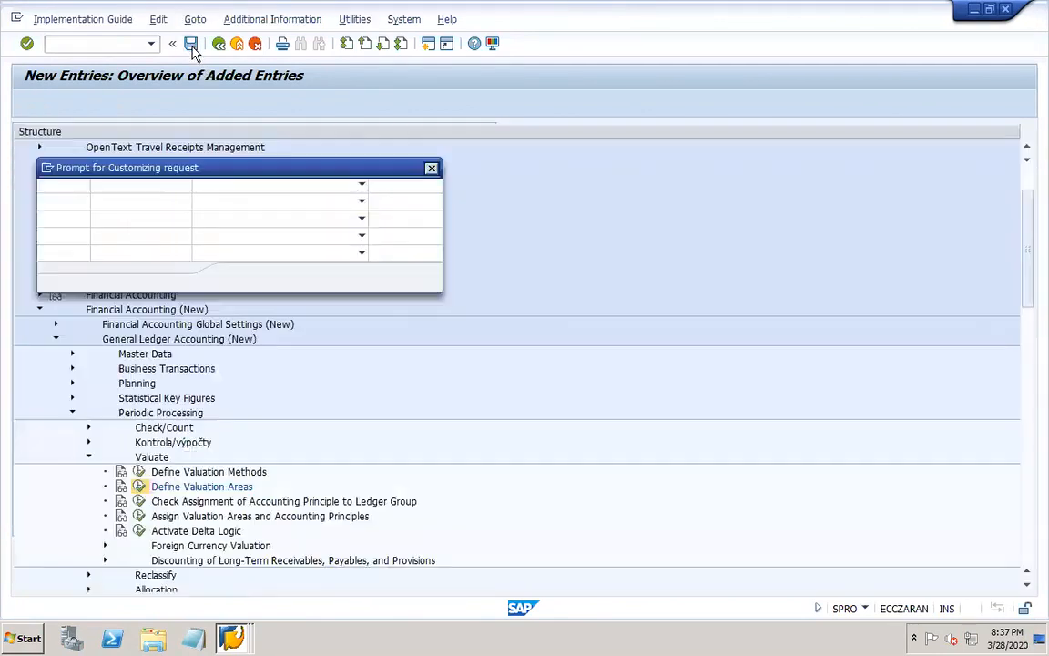
{"action": "left_click", "coordinate": [240, 279]}
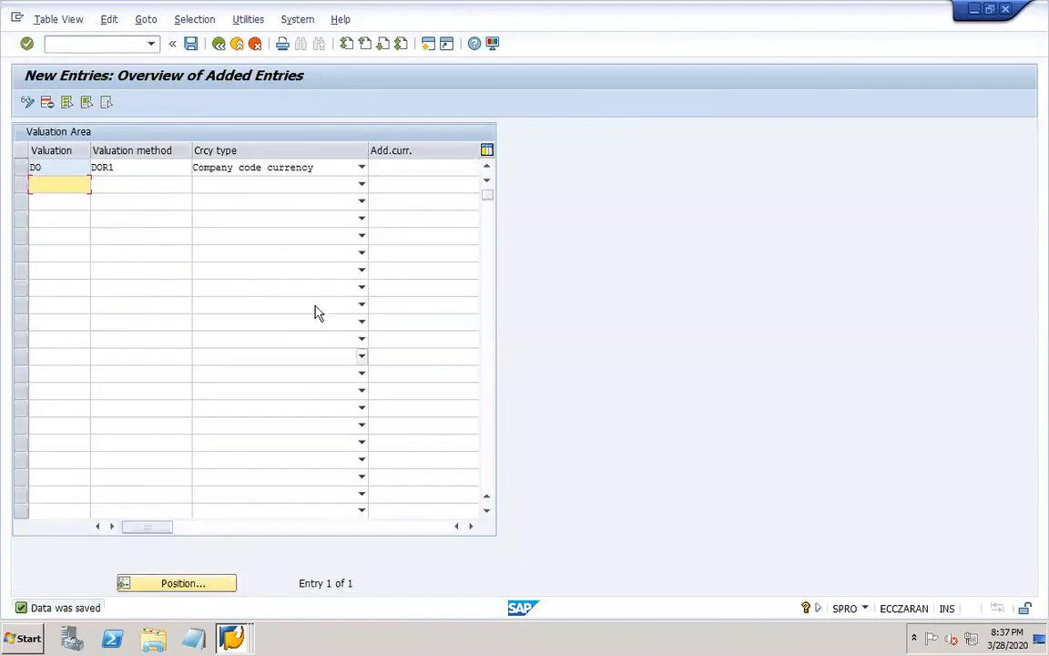
{"action": "left_click", "coordinate": [218, 45]}
{"action": "left_click", "coordinate": [218, 45]}
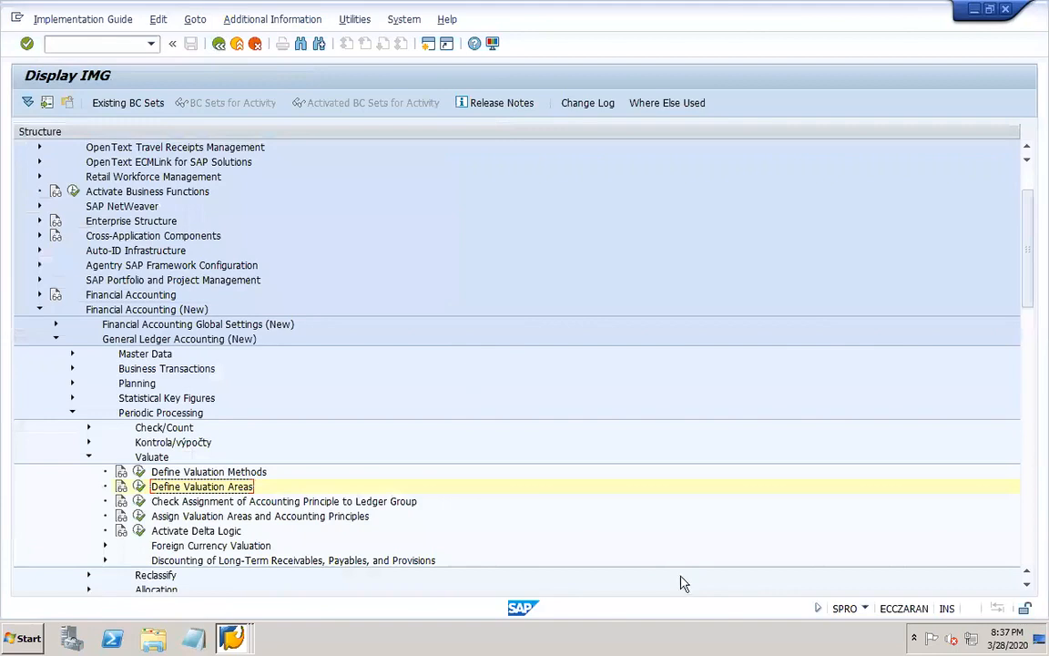
Switch to PowerPoint, add the line "Valuation area" below "Valuation method" on slide 16, and save the presentation.
{"action": "mouse_move", "coordinate": [833, 652]}
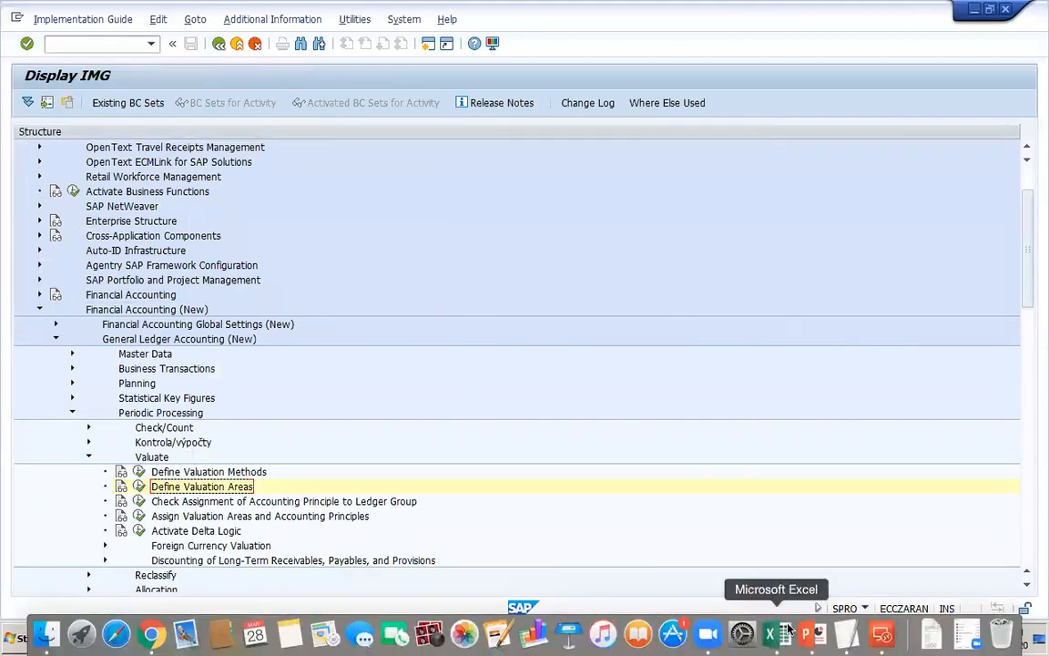
{"action": "left_click", "coordinate": [813, 637]}
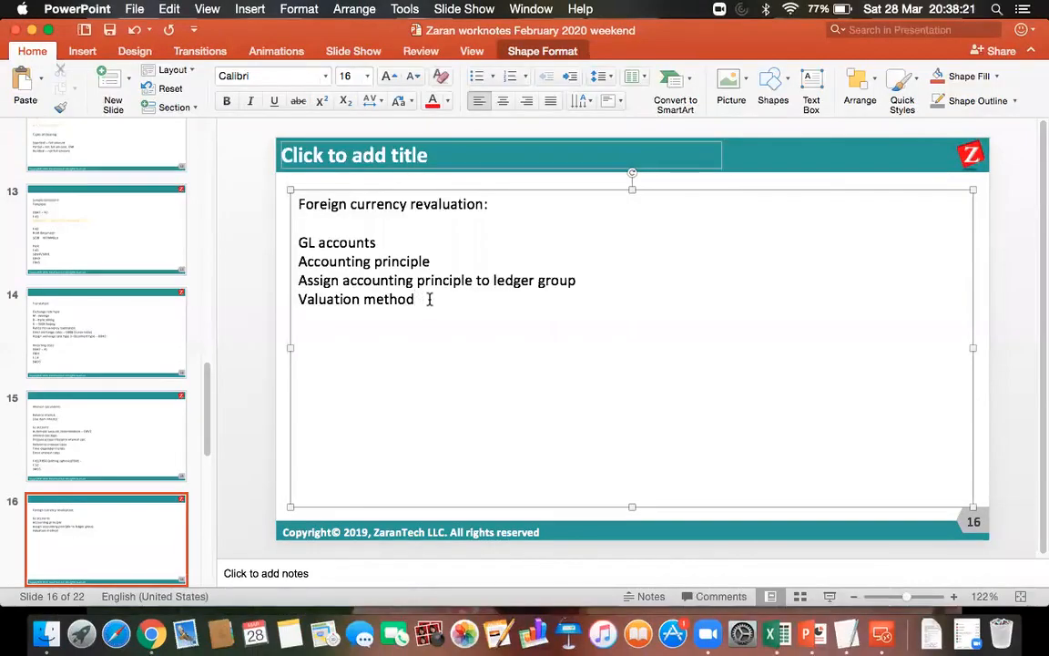
{"action": "key", "text": "Return"}
{"action": "type", "text": "valuation area"}
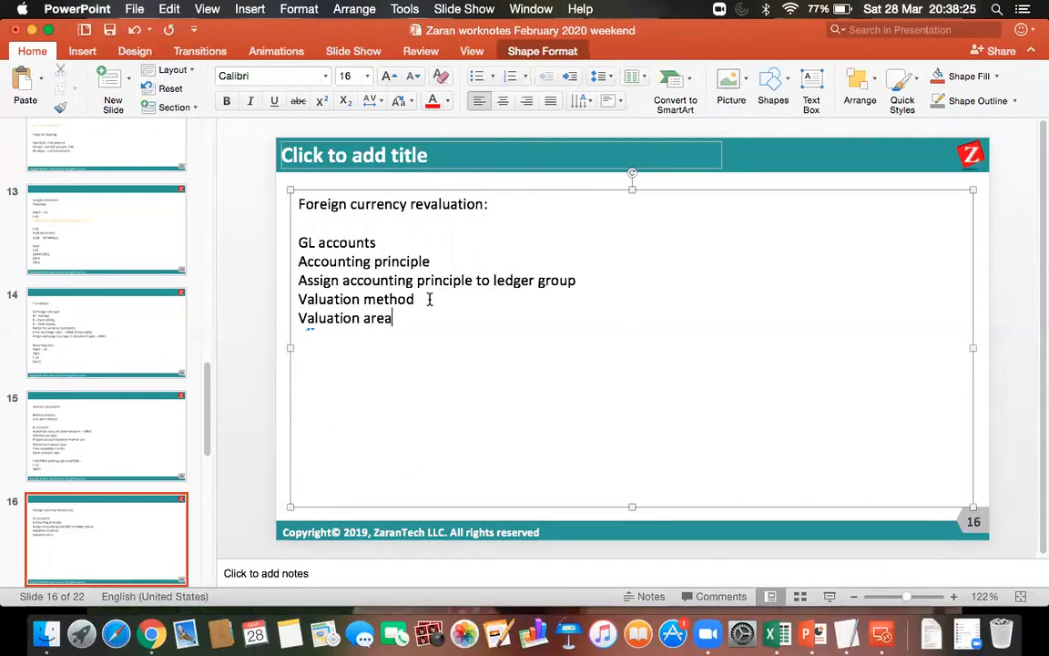
{"action": "key", "text": "Return"}
{"action": "left_click", "coordinate": [109, 29]}
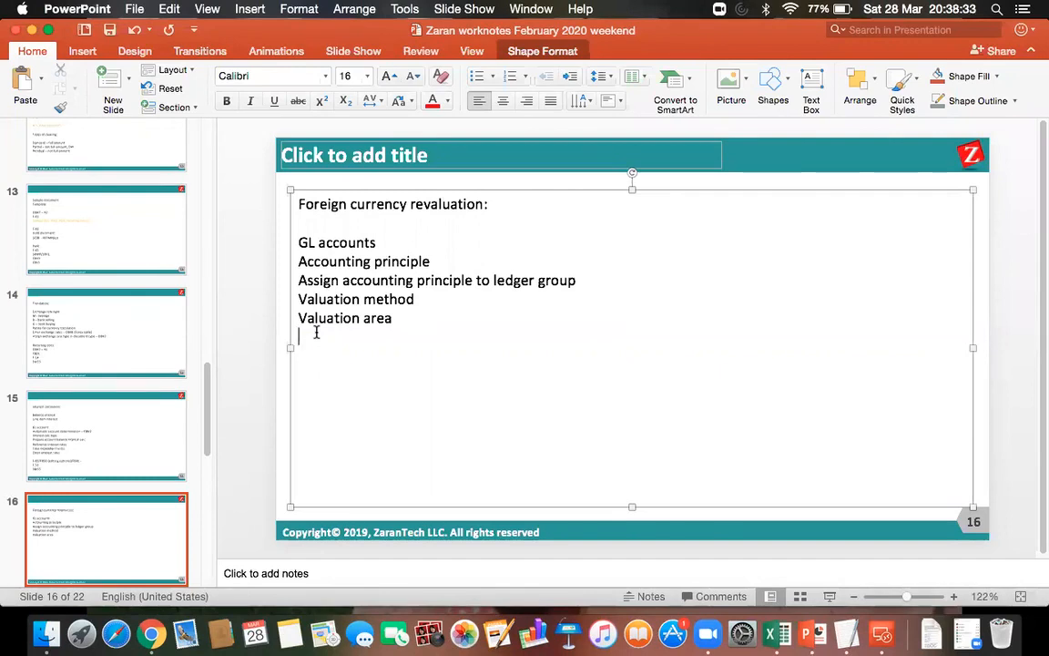
Add a line beginning "Assign valuation areas and accou" below "Valuation area" on slide 16.
{"action": "type", "text": "assign valuation areas "}
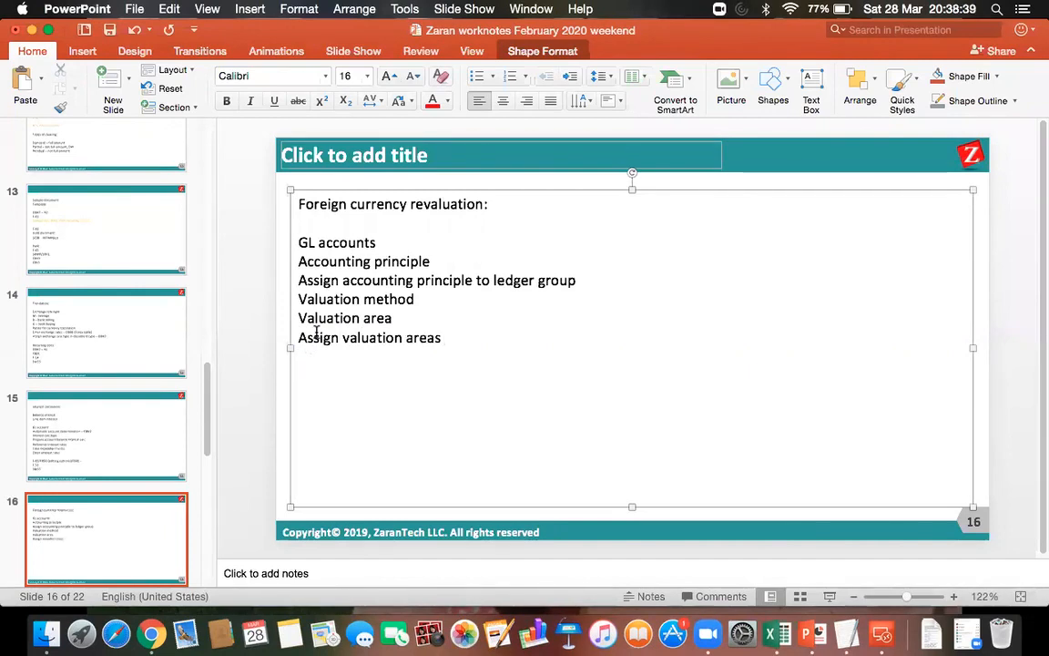
{"action": "type", "text": "and accou"}
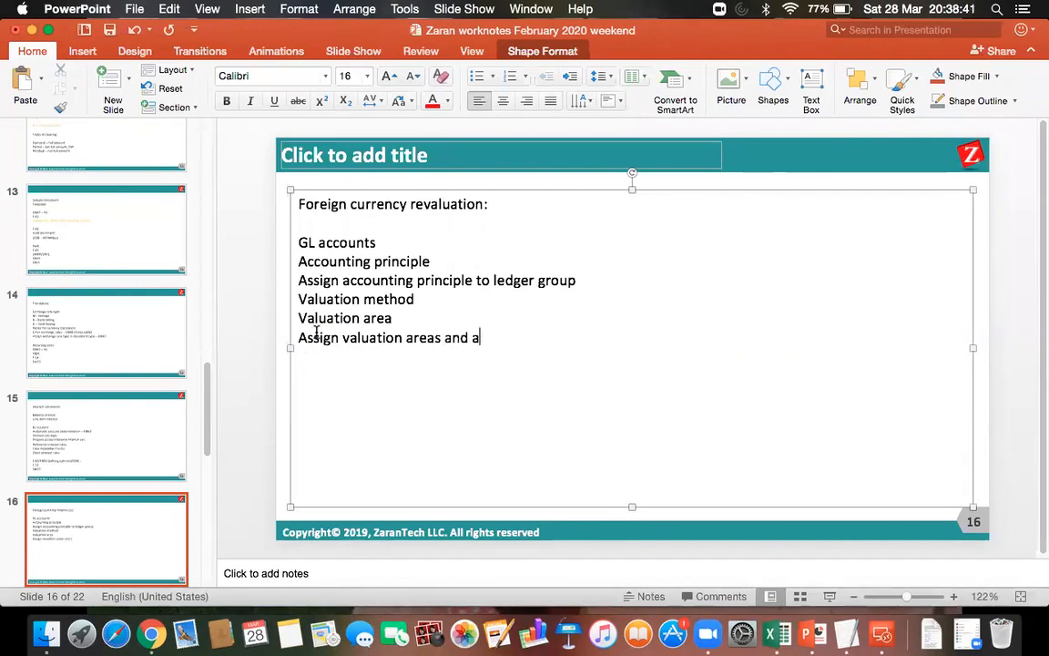
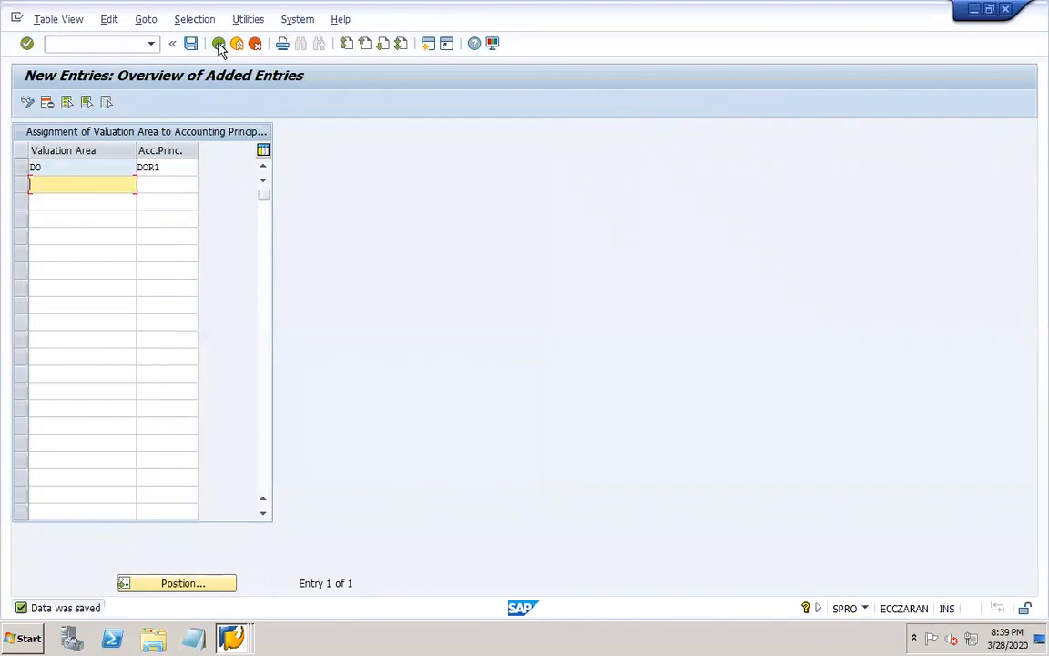
{"action": "left_click", "coordinate": [220, 45]}
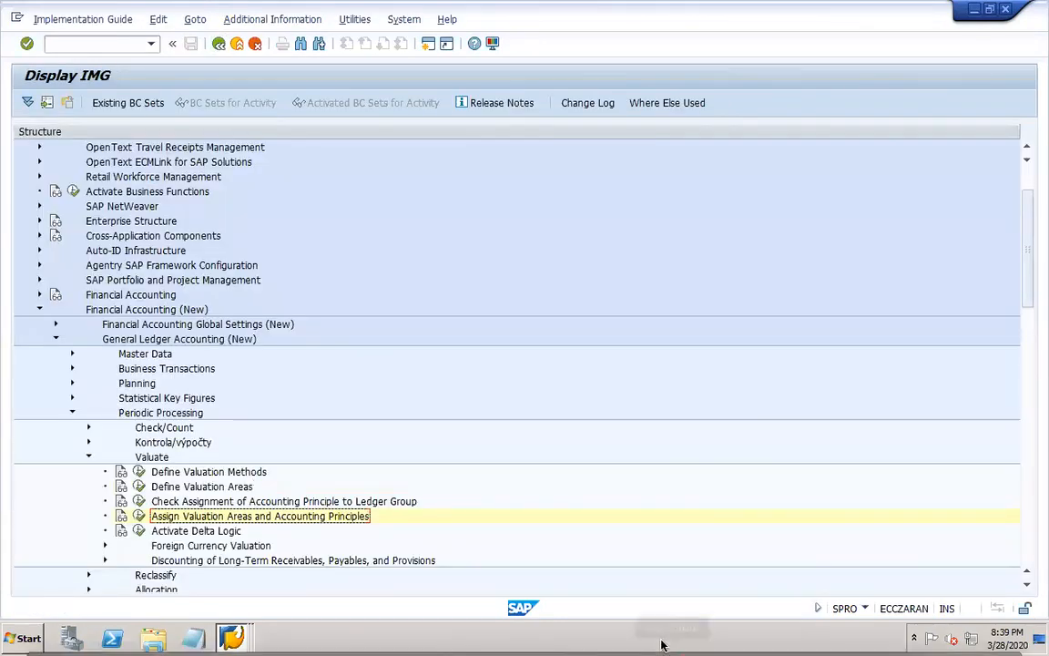
Return to the IMG structure, switch to PowerPoint, and add an "Automatic account determination" line below the last line on slide 16.
{"action": "mouse_move", "coordinate": [663, 643]}
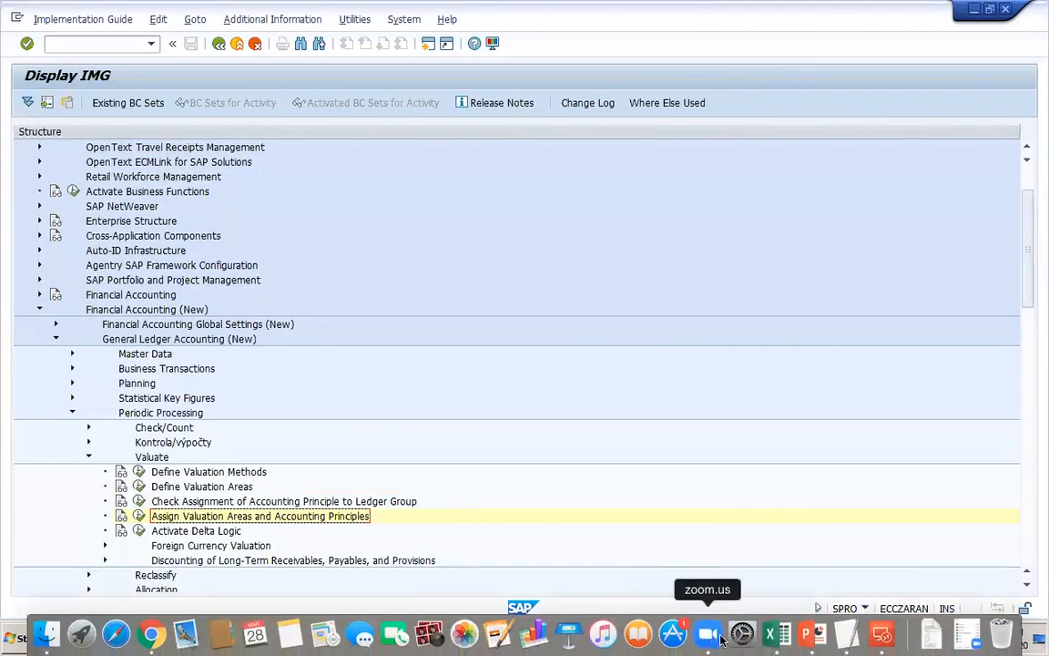
{"action": "left_click", "coordinate": [811, 637]}
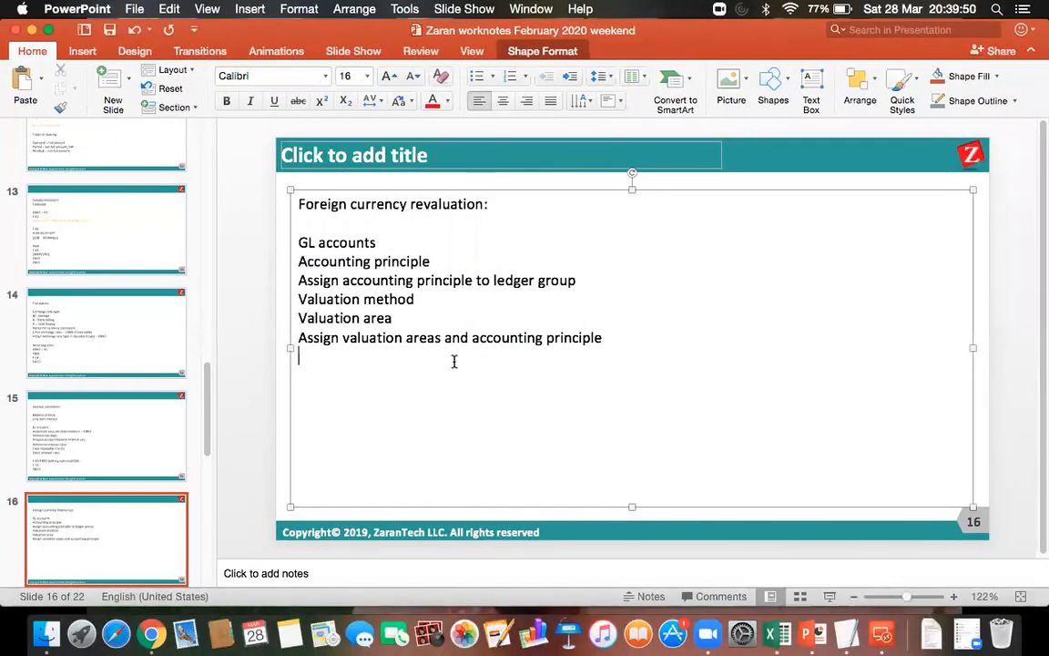
{"action": "type", "text": "automat"}
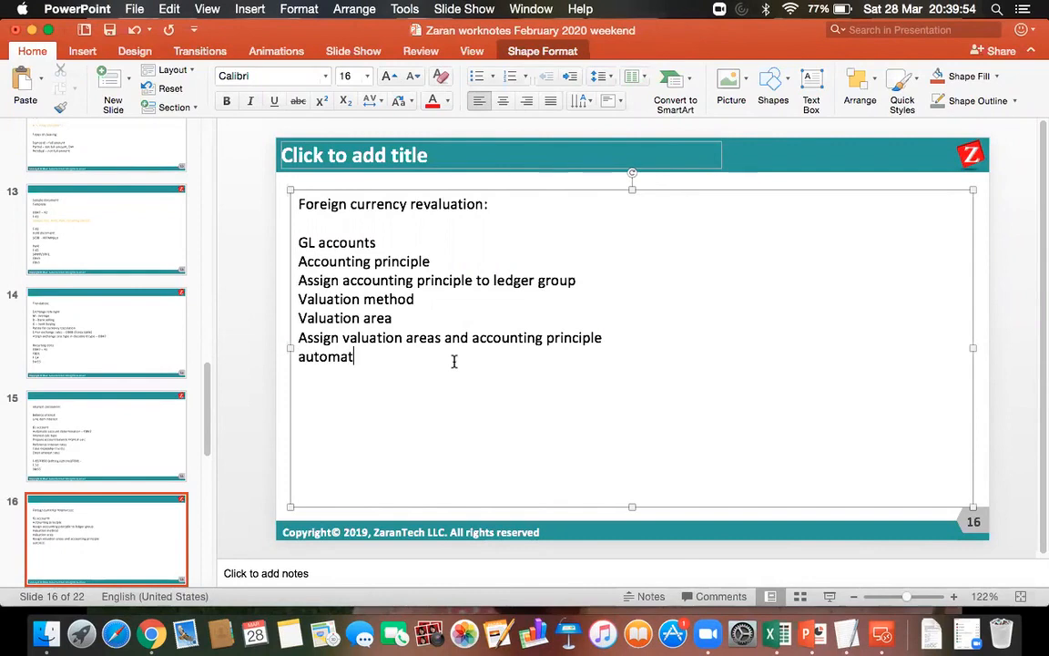
{"action": "type", "text": "ic account detrem"}
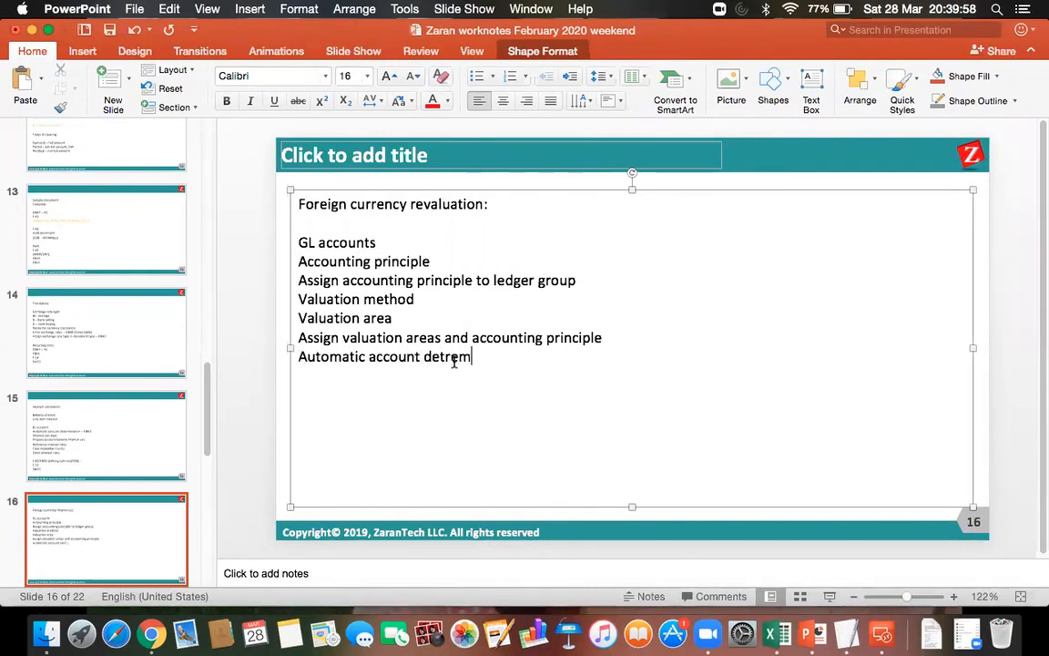
{"action": "type", "text": "ination -"}
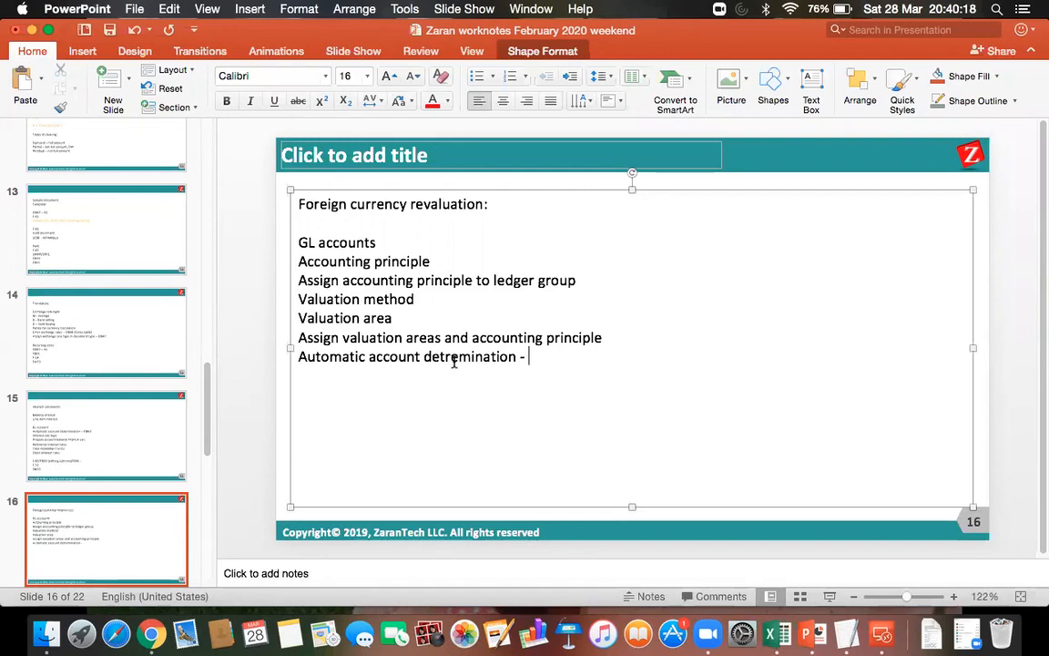
Complete the new line with "– OBA1" and correct the misspelled word to "determination".
{"action": "type", "text": "P"}
{"action": "key", "text": "BackSpace"}
{"action": "type", "text": "OBA1"}
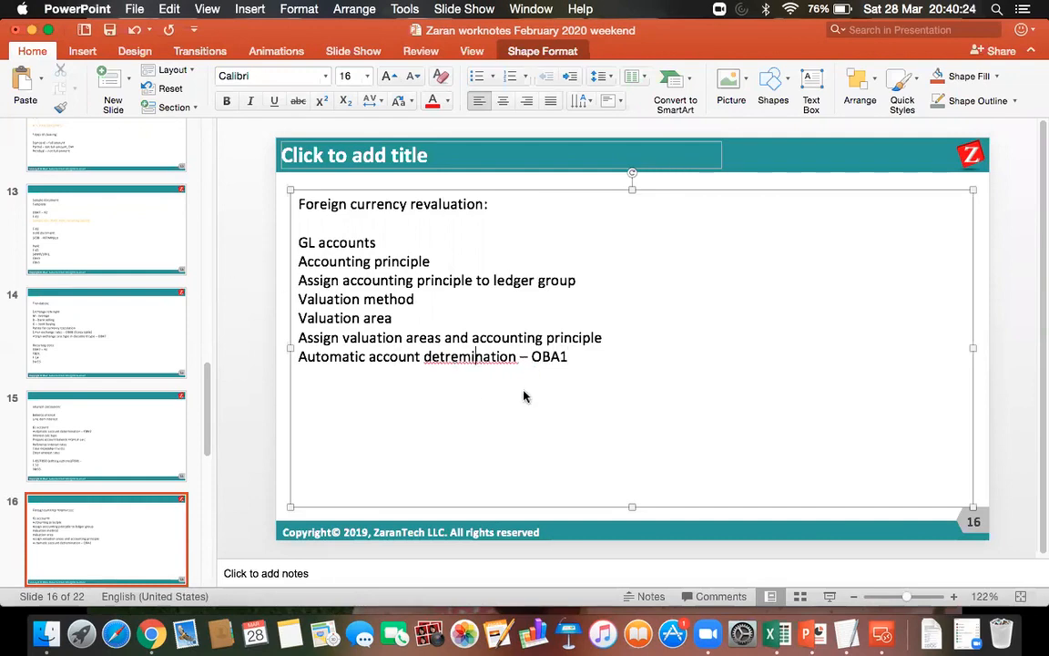
{"action": "right_click", "coordinate": [462, 361]}
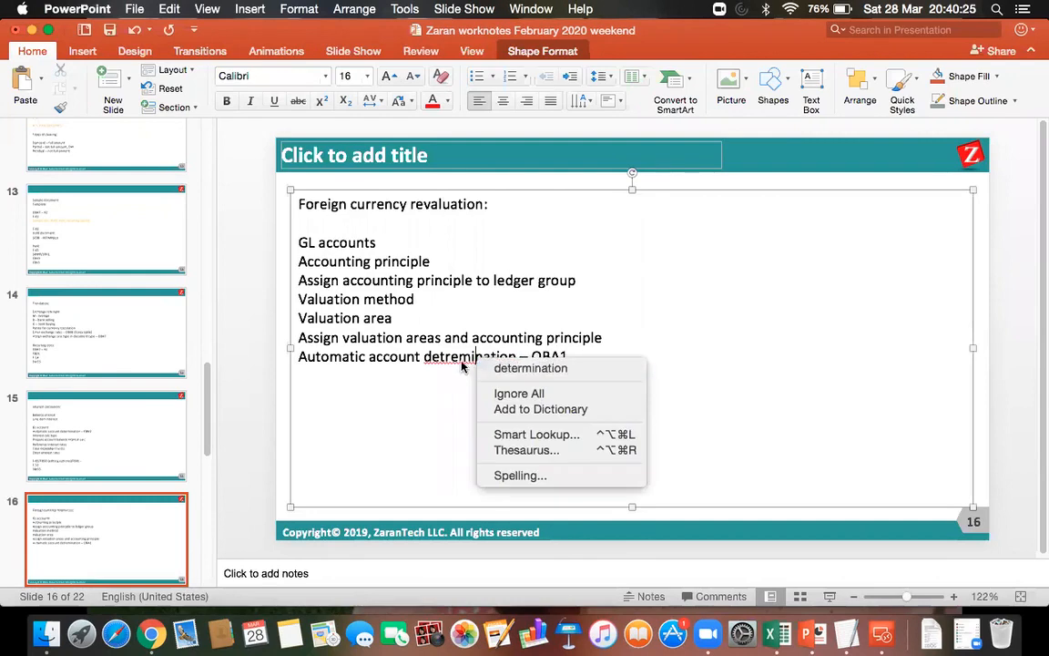
{"action": "left_click", "coordinate": [523, 368]}
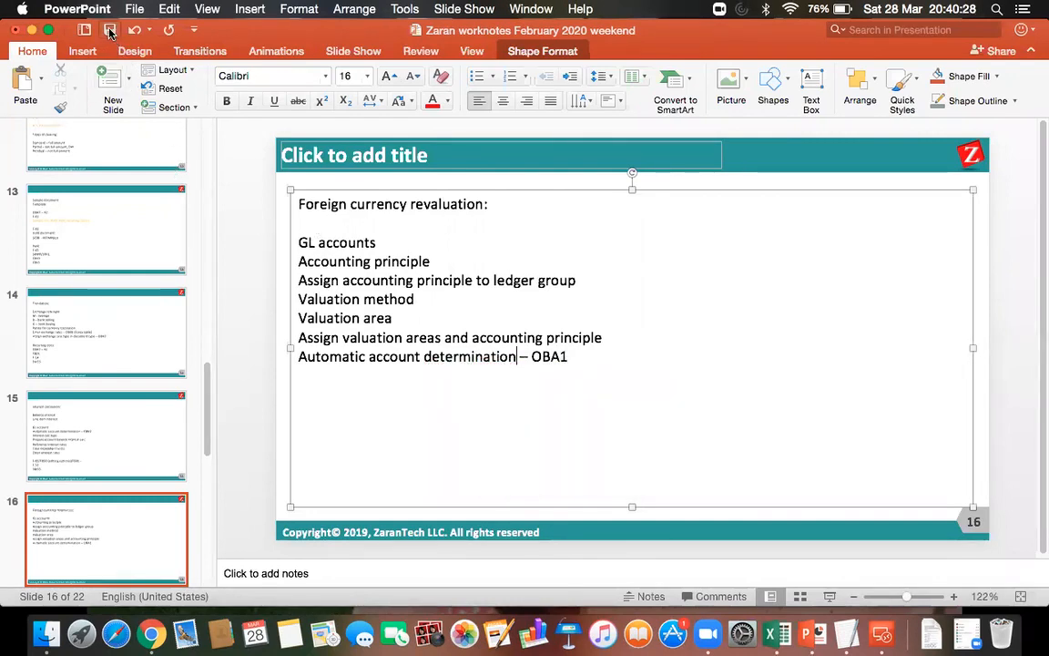
Switch to the SAP remote desktop session and open transaction OBA1 for automatic exchange rate difference postings.
{"action": "left_click", "coordinate": [882, 633]}
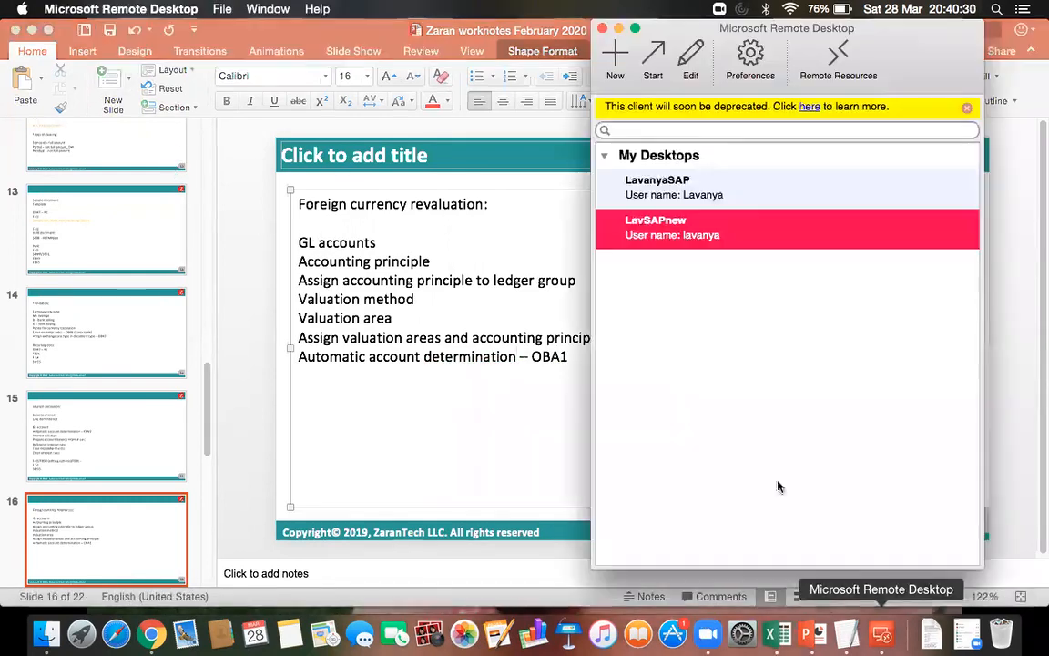
{"action": "double_click", "coordinate": [608, 227]}
{"action": "left_click", "coordinate": [63, 43]}
{"action": "type", "text": "/OOBA1"}
{"action": "key", "text": "Return"}
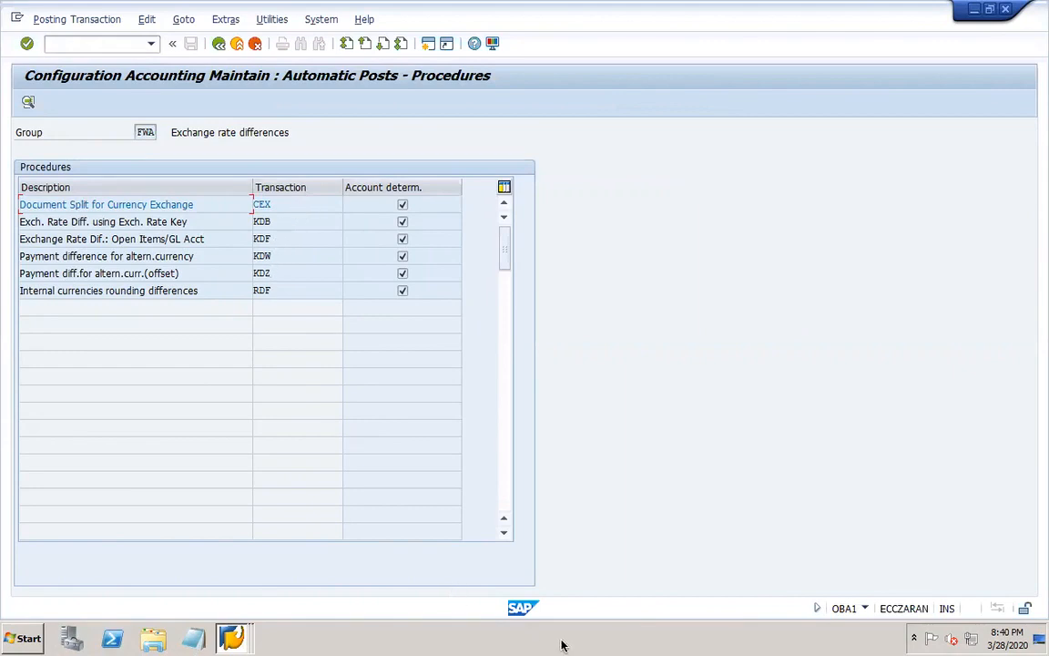
Switch to PowerPoint and add the line "Transaction keys in OBA1" below the automatic account determination line on slide 16.
{"action": "mouse_move", "coordinate": [638, 633]}
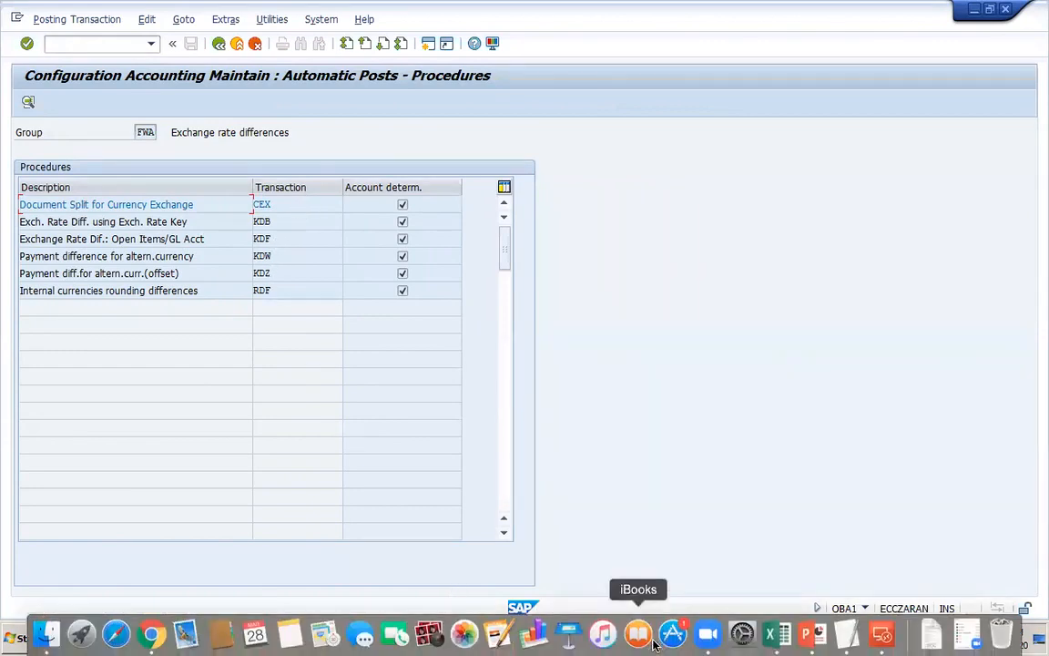
{"action": "left_click", "coordinate": [806, 634]}
{"action": "left_click", "coordinate": [598, 364]}
{"action": "key", "text": "Return"}
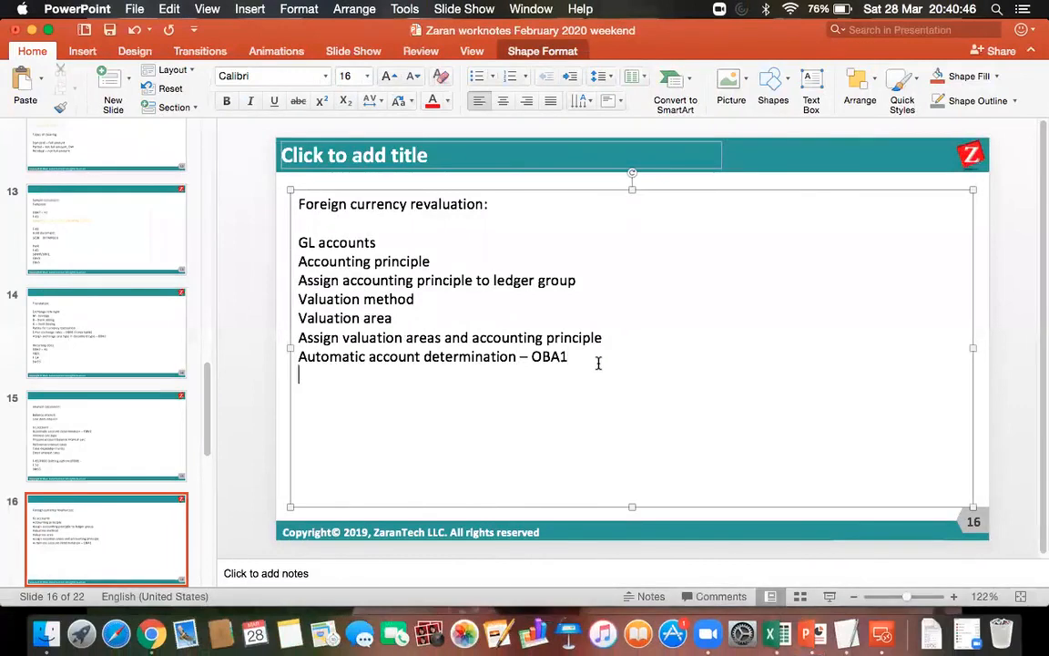
{"action": "type", "text": "Transact"}
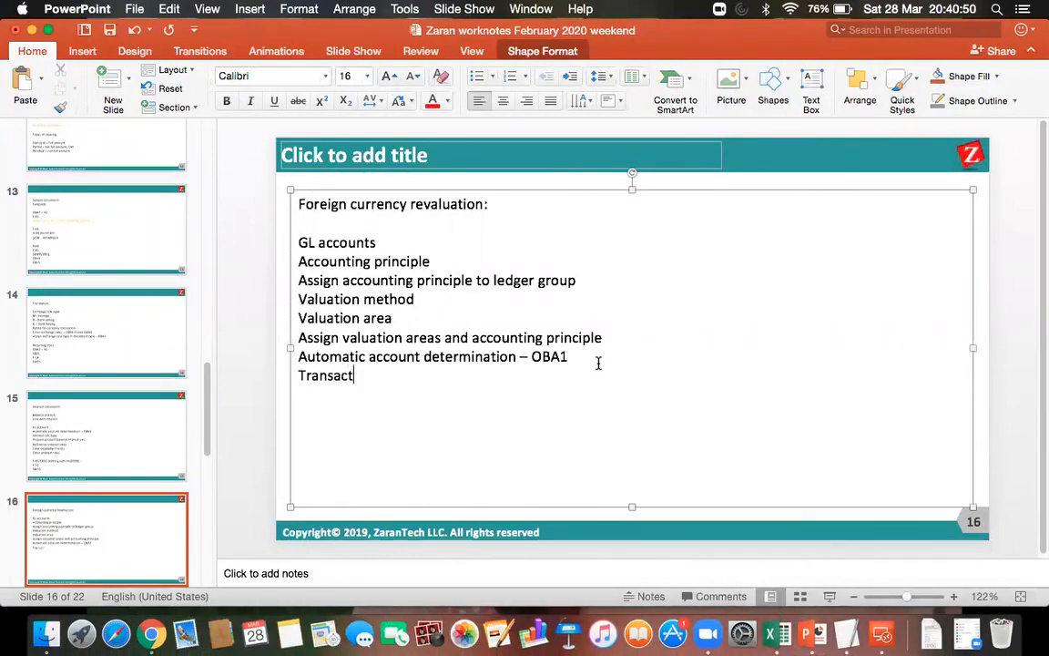
{"action": "type", "text": "ion keys in OBA1"}
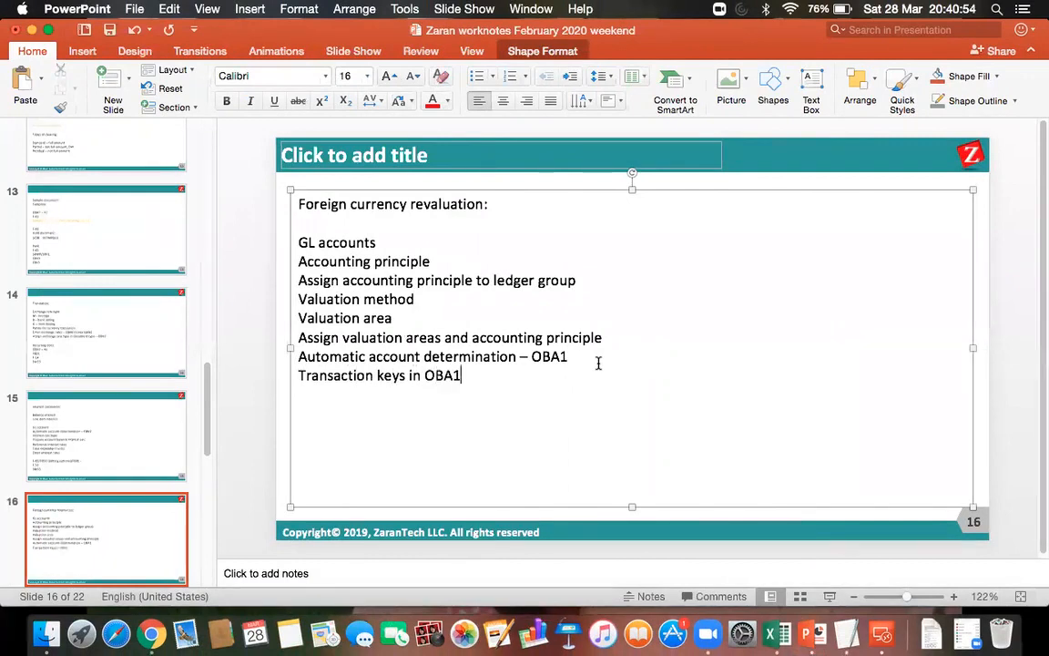
Color the "Transaction keys in OBA1" line orange and save the presentation.
{"action": "left_click_drag", "start_coordinate": [485, 382], "coordinate": [298, 375]}
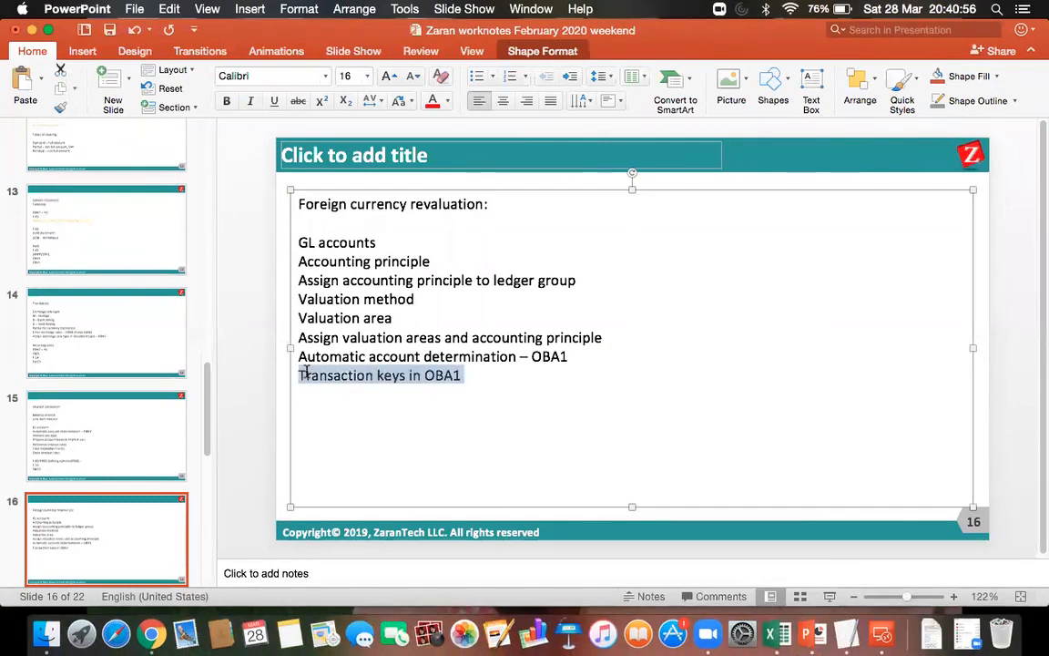
{"action": "left_click", "coordinate": [445, 103]}
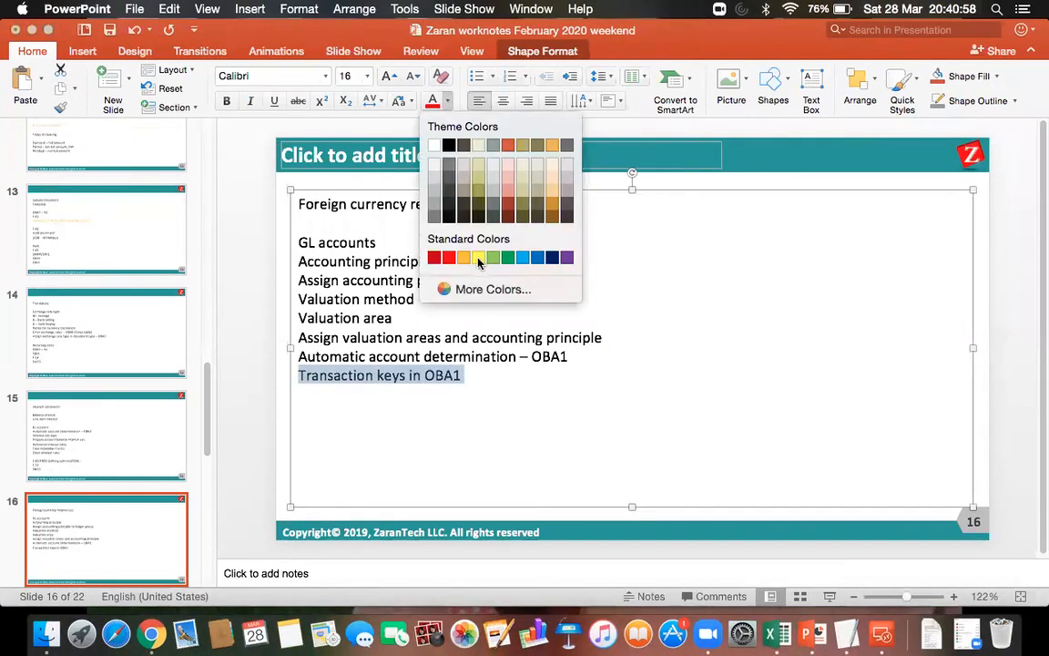
{"action": "left_click", "coordinate": [469, 257]}
{"action": "left_click", "coordinate": [108, 30]}
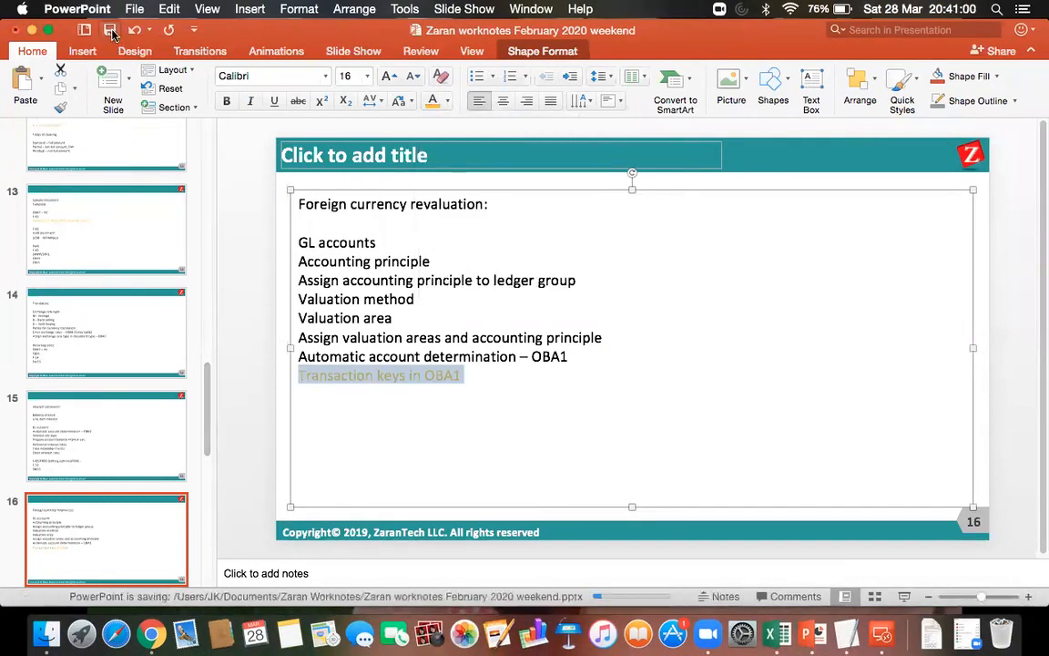
{"action": "left_click", "coordinate": [496, 367]}
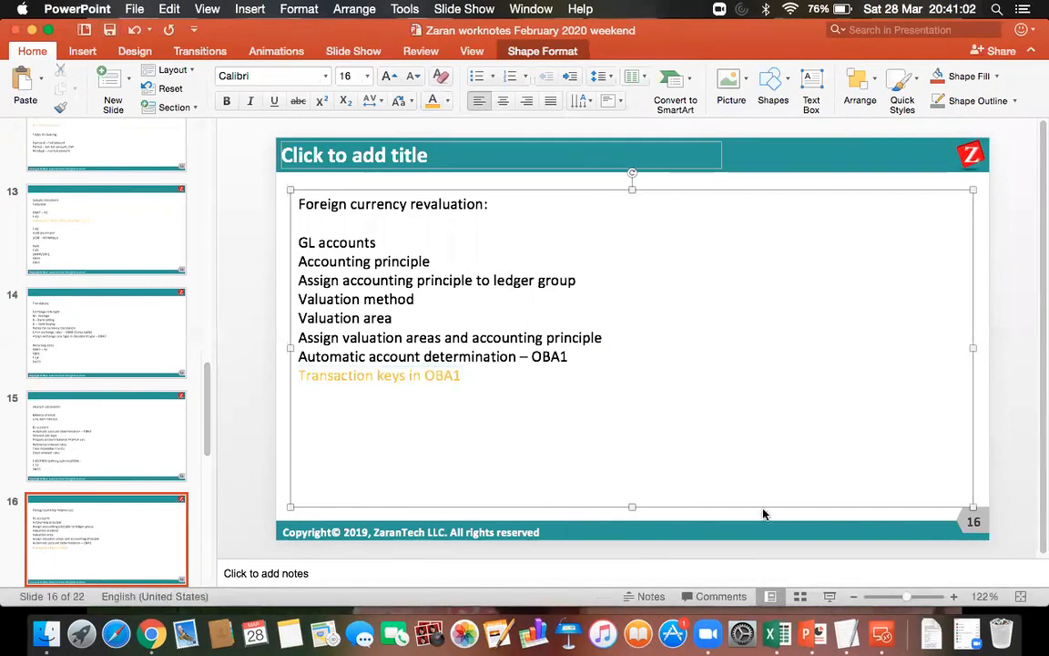
Switch back to the SAP session and open the KDB procedure, Exch. Rate Diff. using Exch. Rate Key, for chart of accounts DOR1.
{"action": "left_click", "coordinate": [882, 635]}
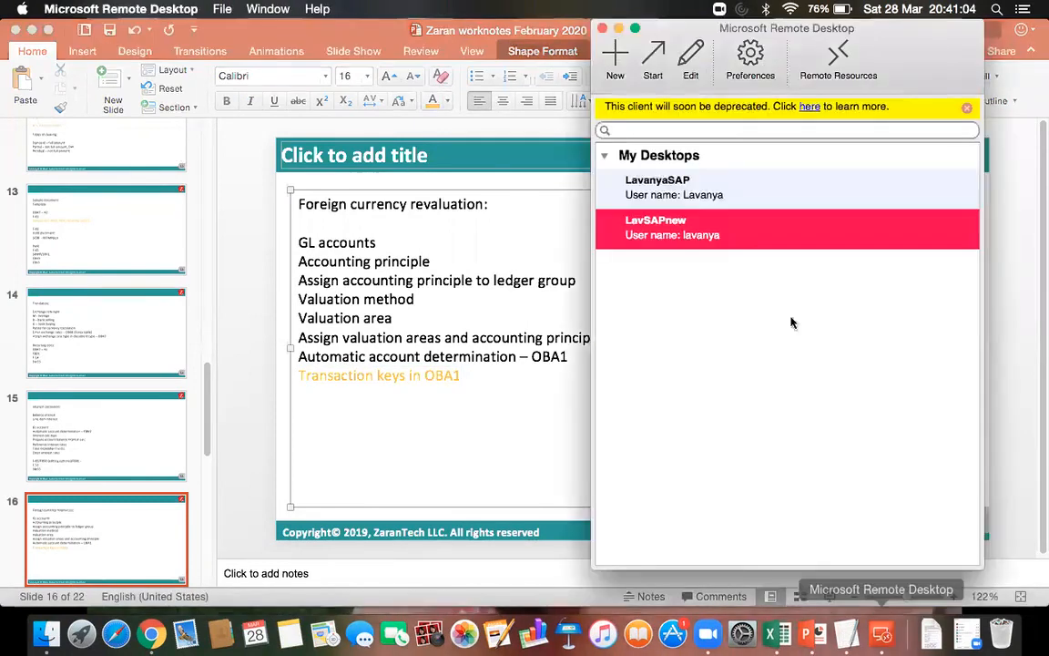
{"action": "double_click", "coordinate": [713, 251]}
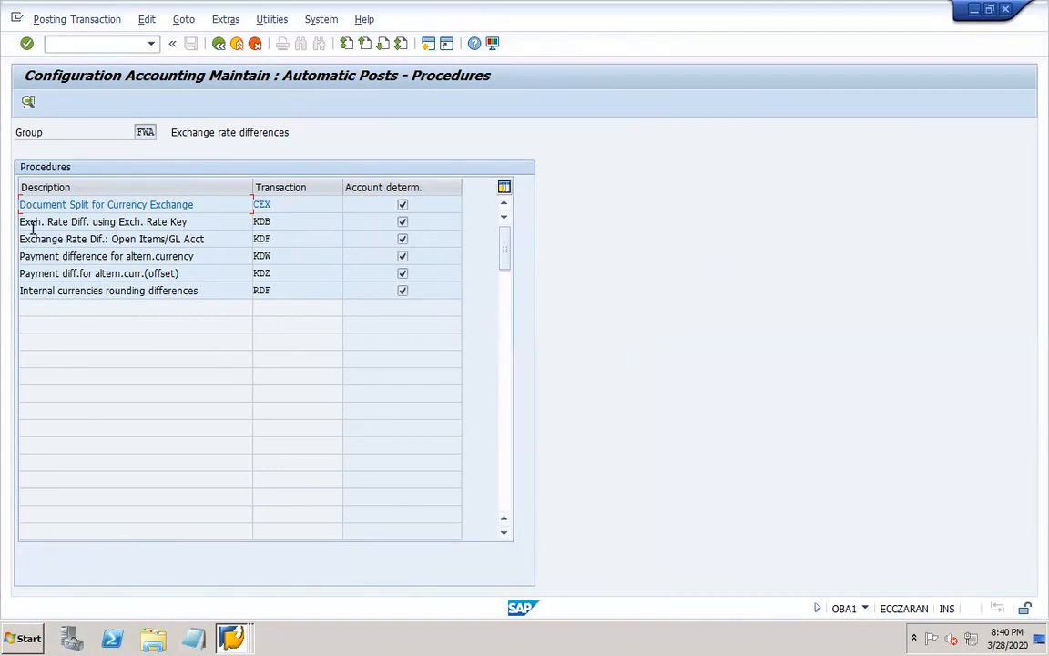
{"action": "left_click", "coordinate": [272, 233]}
{"action": "left_click", "coordinate": [272, 221]}
{"action": "double_click", "coordinate": [297, 224]}
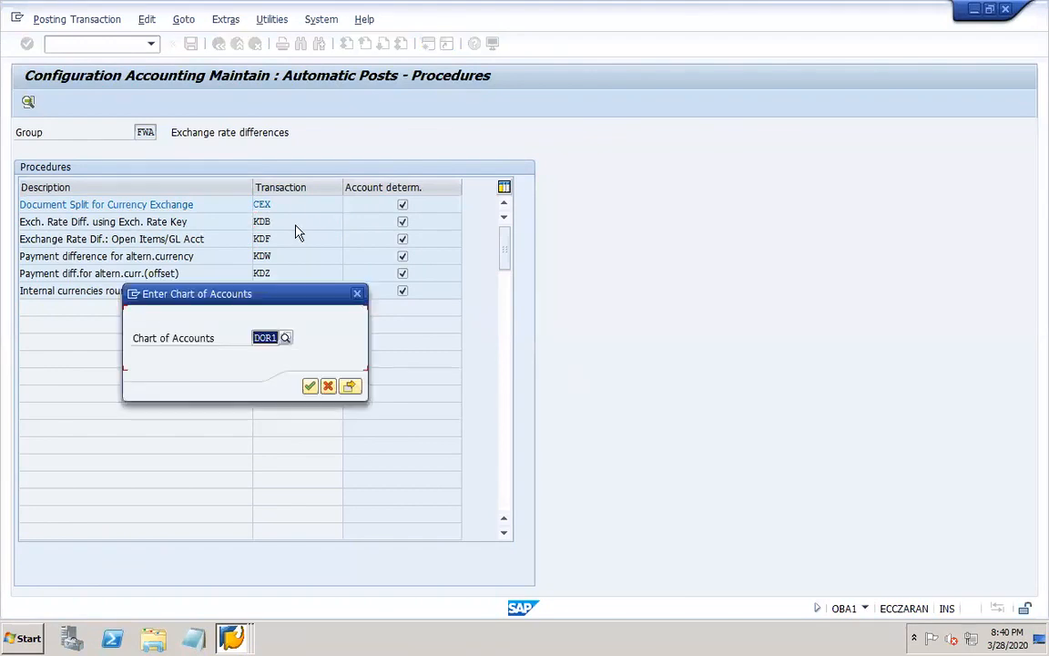
{"action": "left_click", "coordinate": [268, 338]}
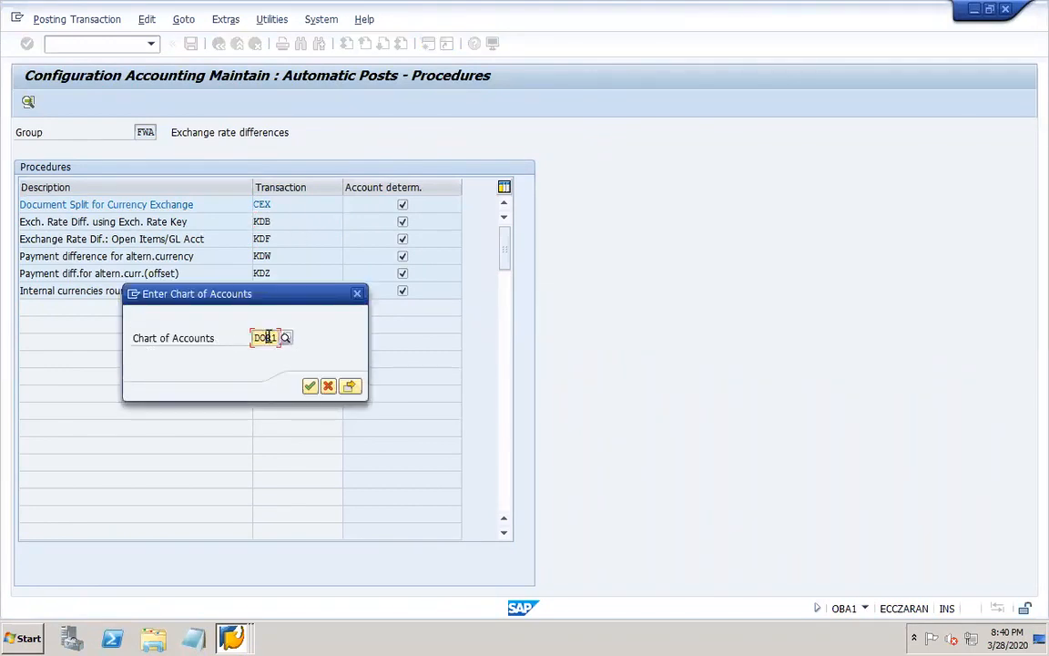
Set the valuation area to DO for the KDB account assignment and widen the Exchange rate difference key column.
{"action": "left_click", "coordinate": [351, 387]}
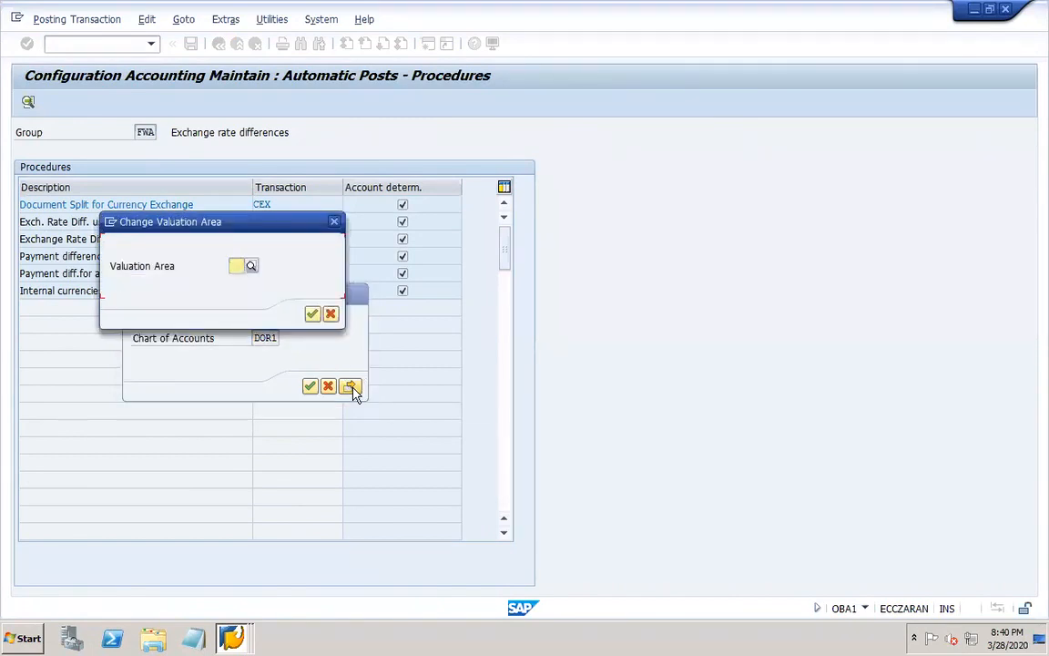
{"action": "left_click", "coordinate": [250, 265]}
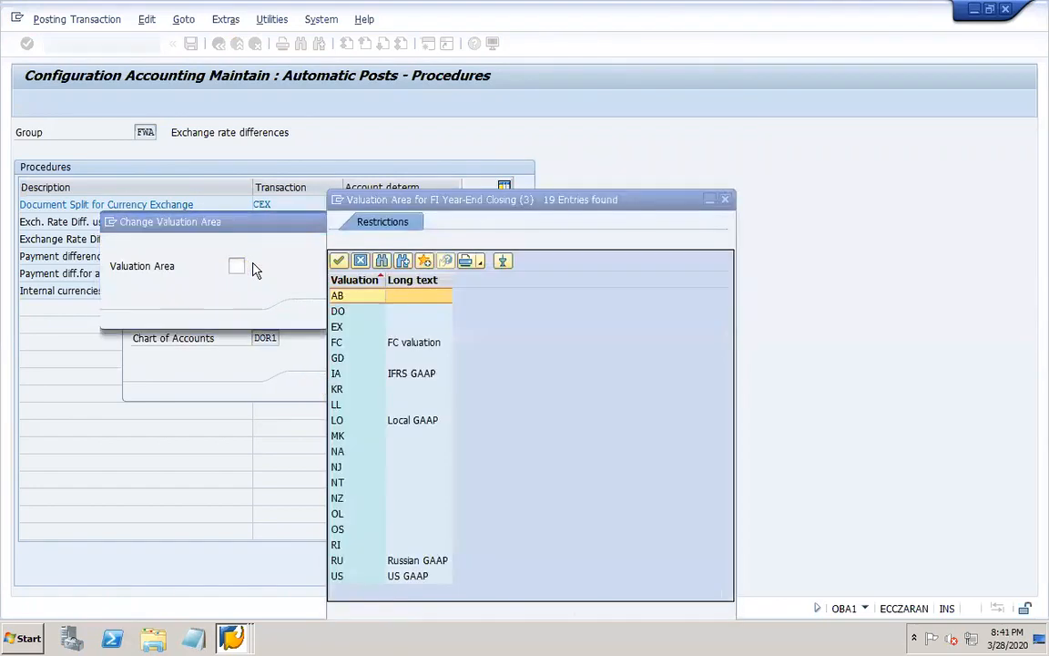
{"action": "double_click", "coordinate": [337, 311]}
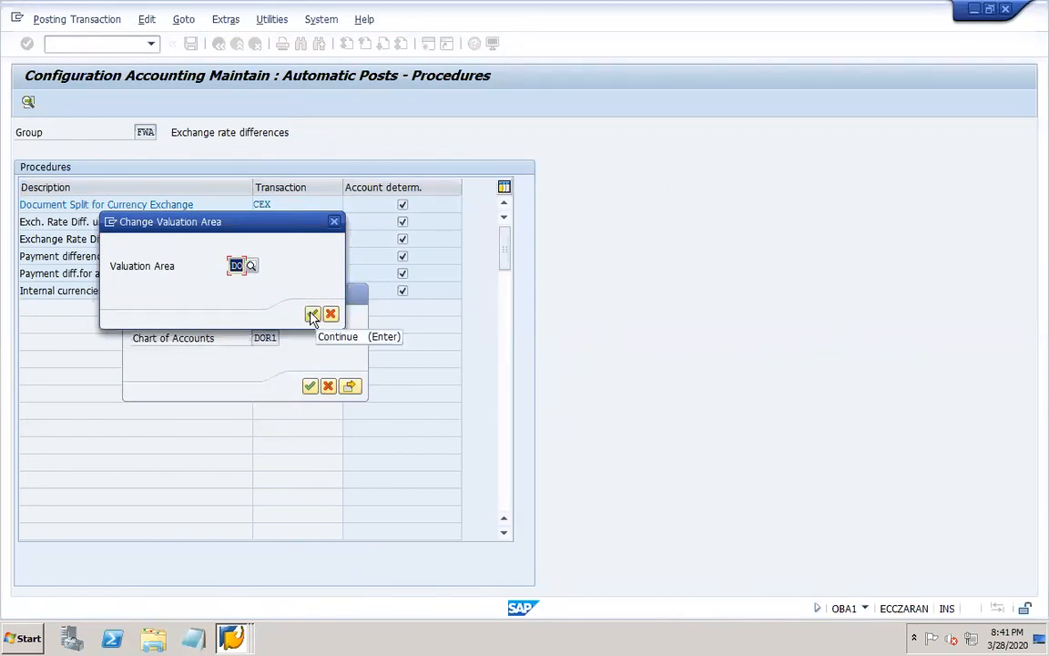
{"action": "left_click", "coordinate": [311, 315]}
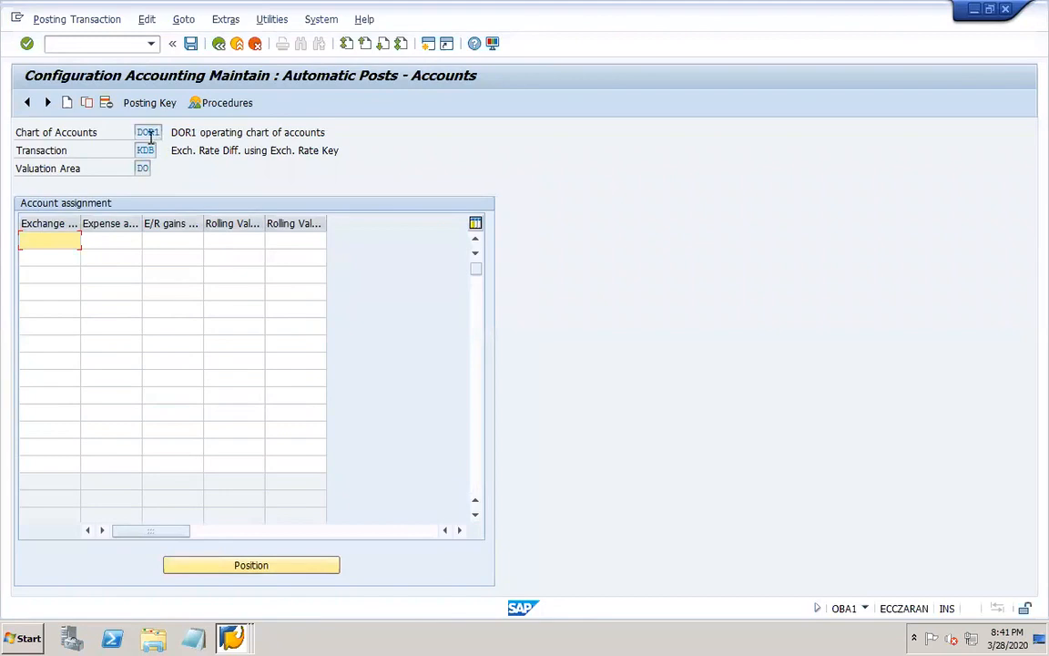
{"action": "left_click_drag", "start_coordinate": [80, 224], "coordinate": [195, 222]}
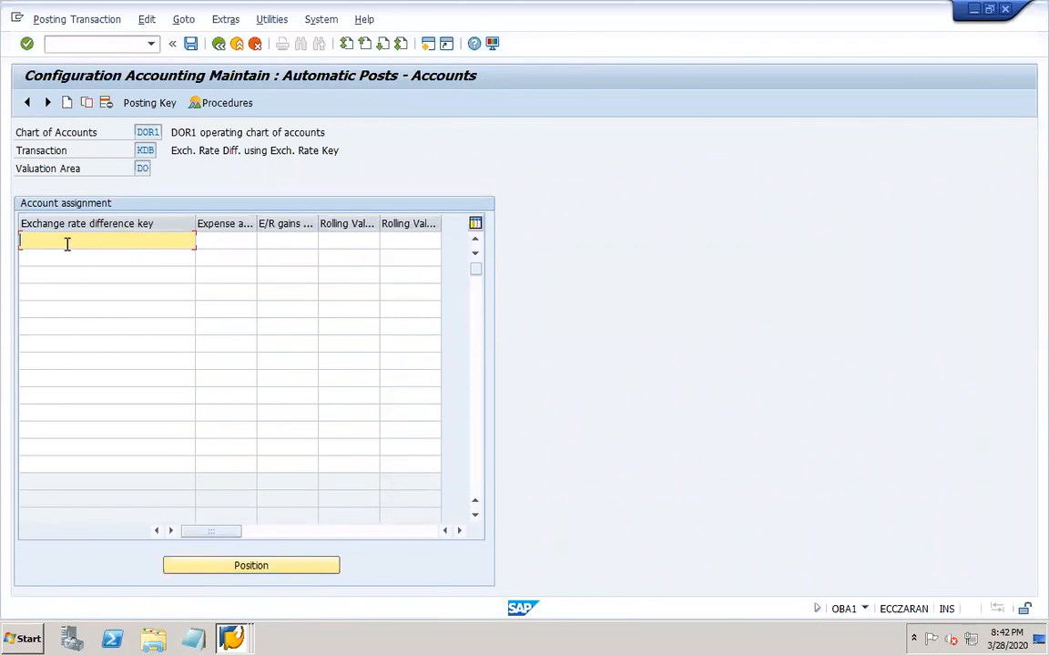
Try the sample exchange rate difference keys XYZ and ABC in the first two rows, and clear ABC again.
{"action": "type", "text": "XYZ"}
{"action": "left_click", "coordinate": [56, 258]}
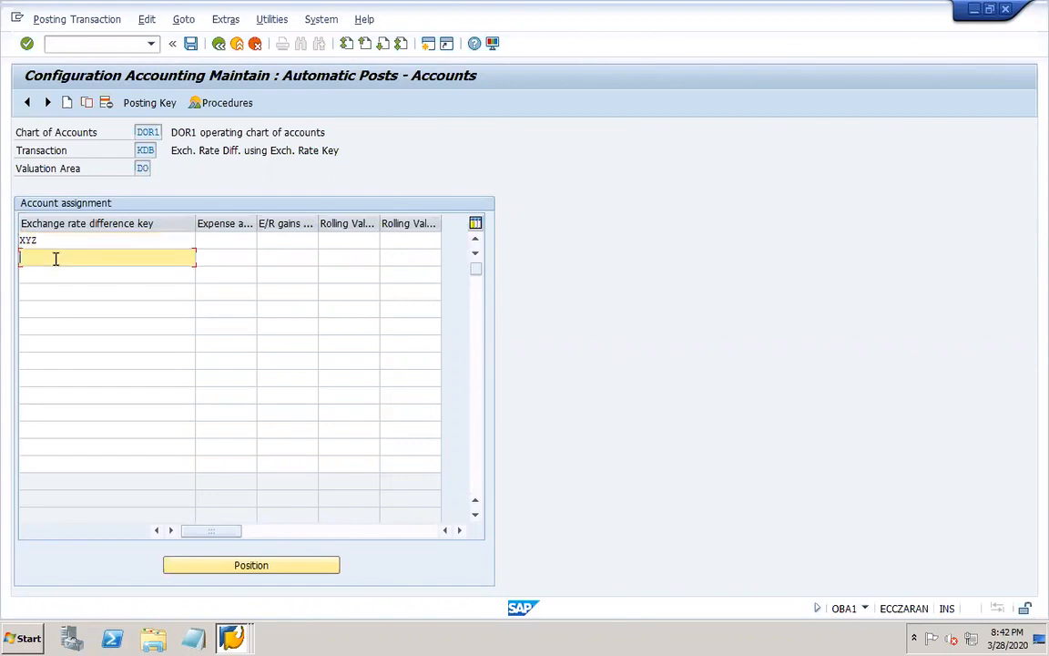
{"action": "left_click", "coordinate": [46, 274]}
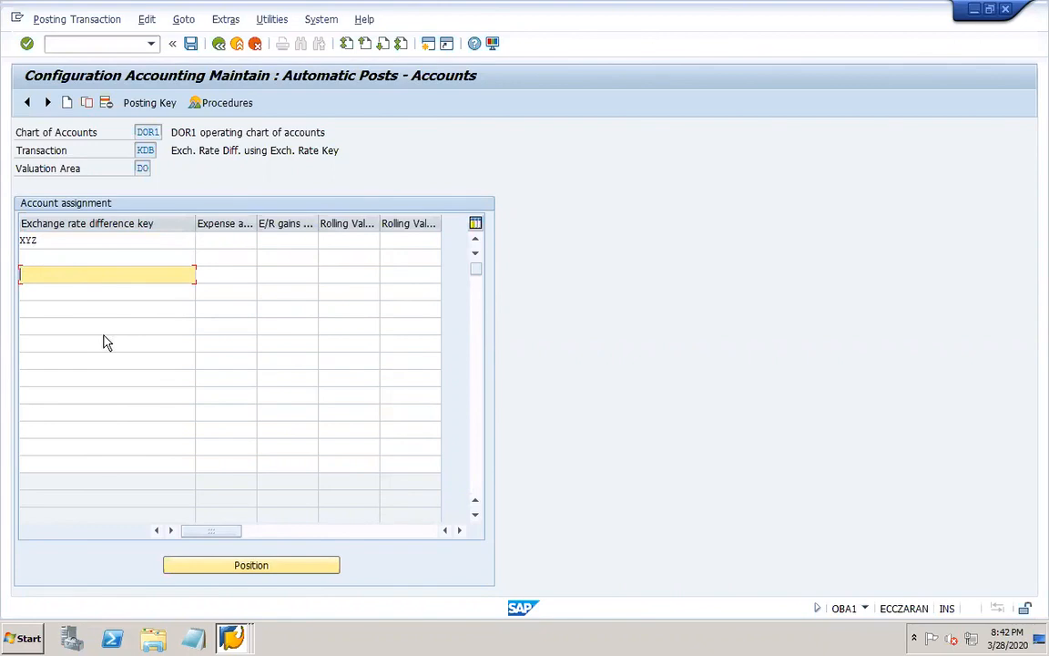
{"action": "left_click", "coordinate": [55, 241]}
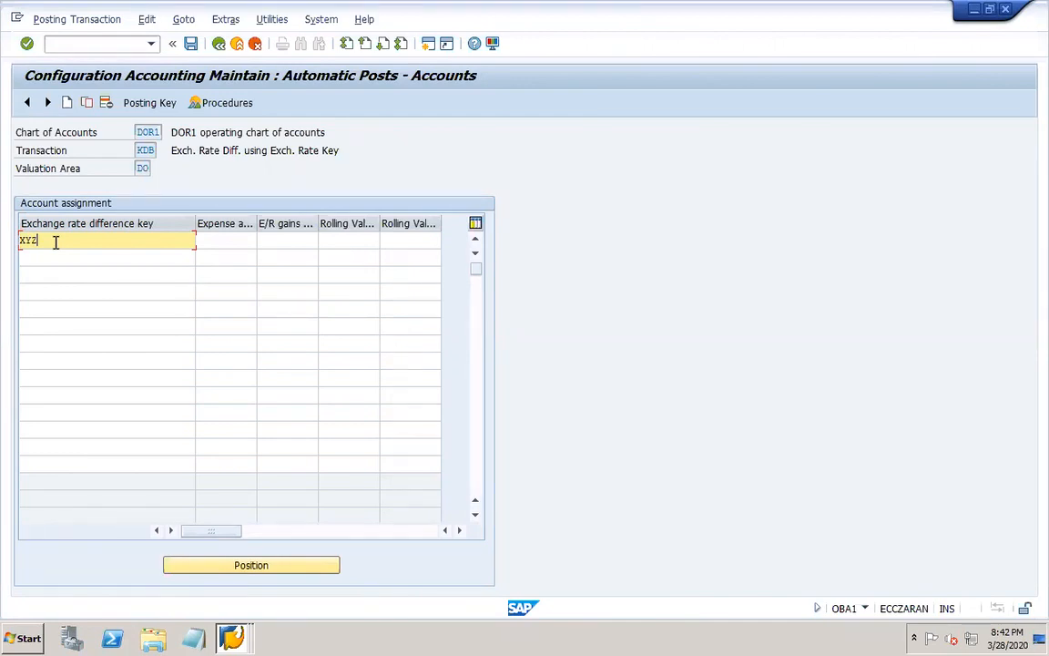
{"action": "left_click", "coordinate": [45, 251]}
{"action": "type", "text": "ABC"}
{"action": "left_click", "coordinate": [63, 274]}
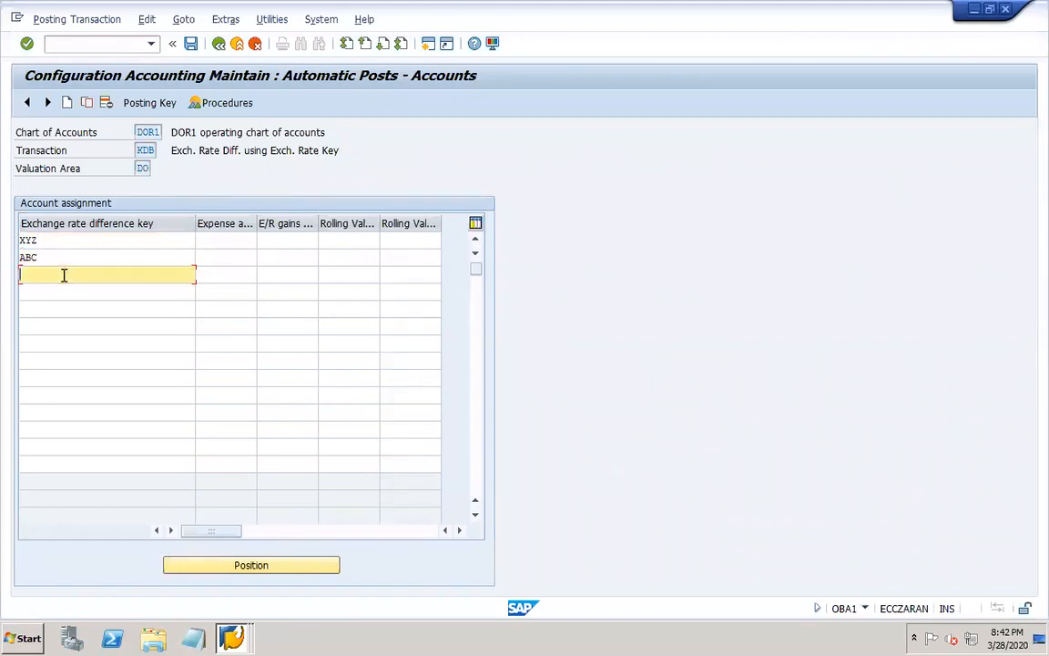
{"action": "left_click_drag", "start_coordinate": [43, 260], "coordinate": [18, 255]}
{"action": "key", "text": "BackSpace"}
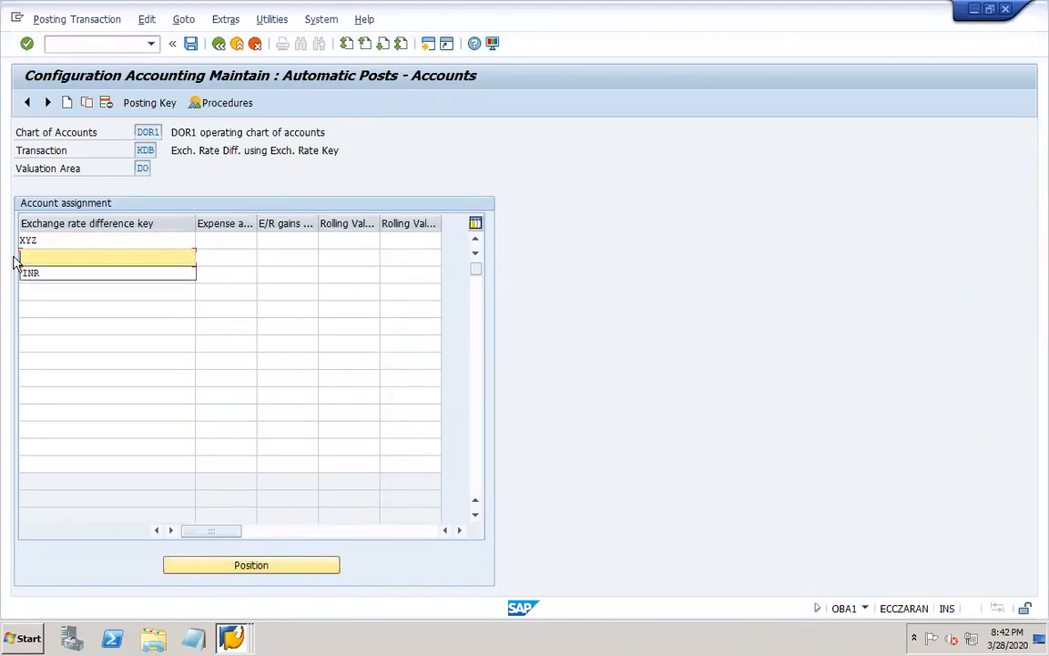
Replace the exchange rate difference key in the first row with EUR.
{"action": "left_click", "coordinate": [68, 244]}
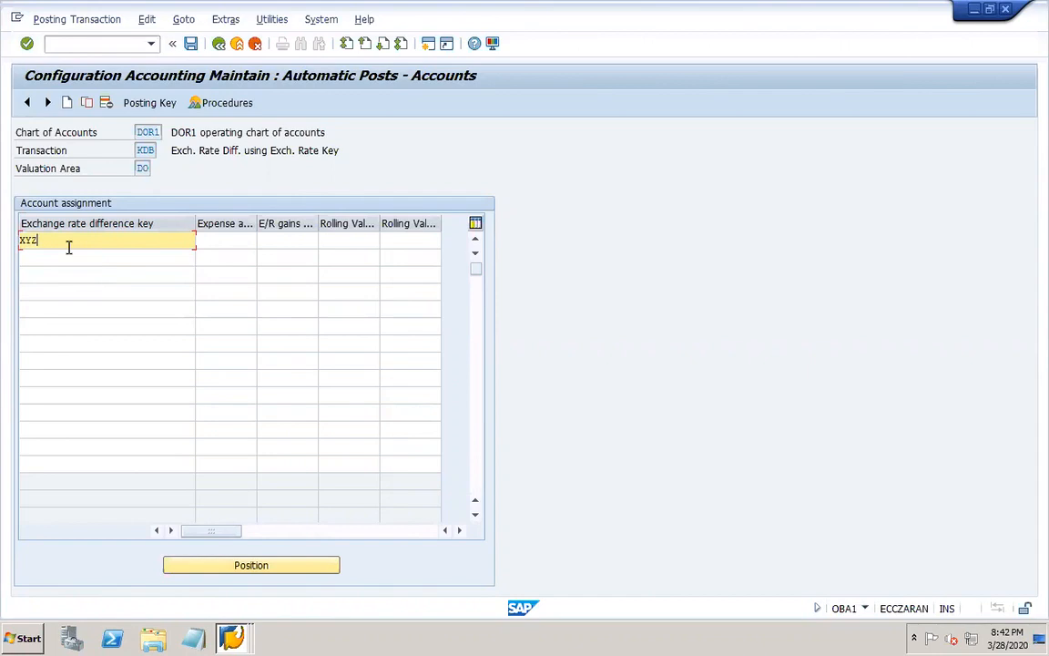
{"action": "key", "text": "BackSpace"}
{"action": "key", "text": "BackSpace"}
{"action": "key", "text": "BackSpace"}
{"action": "type", "text": "USD"}
{"action": "key", "text": "BackSpace"}
{"action": "key", "text": "BackSpace"}
{"action": "key", "text": "BackSpace"}
{"action": "type", "text": "EUR"}
Widen the Expense account column and assign G/L account 40005, E/R loss, as the expense account for key EUR.
{"action": "left_click_drag", "start_coordinate": [192, 223], "coordinate": [274, 223]}
{"action": "left_click", "coordinate": [193, 238]}
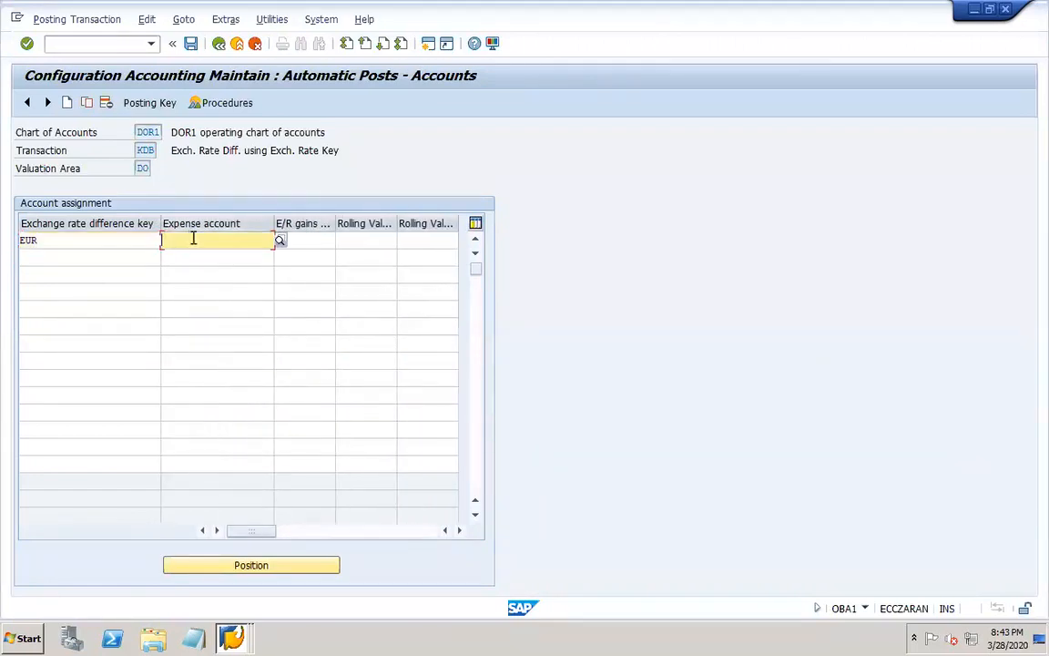
{"action": "left_click", "coordinate": [280, 241]}
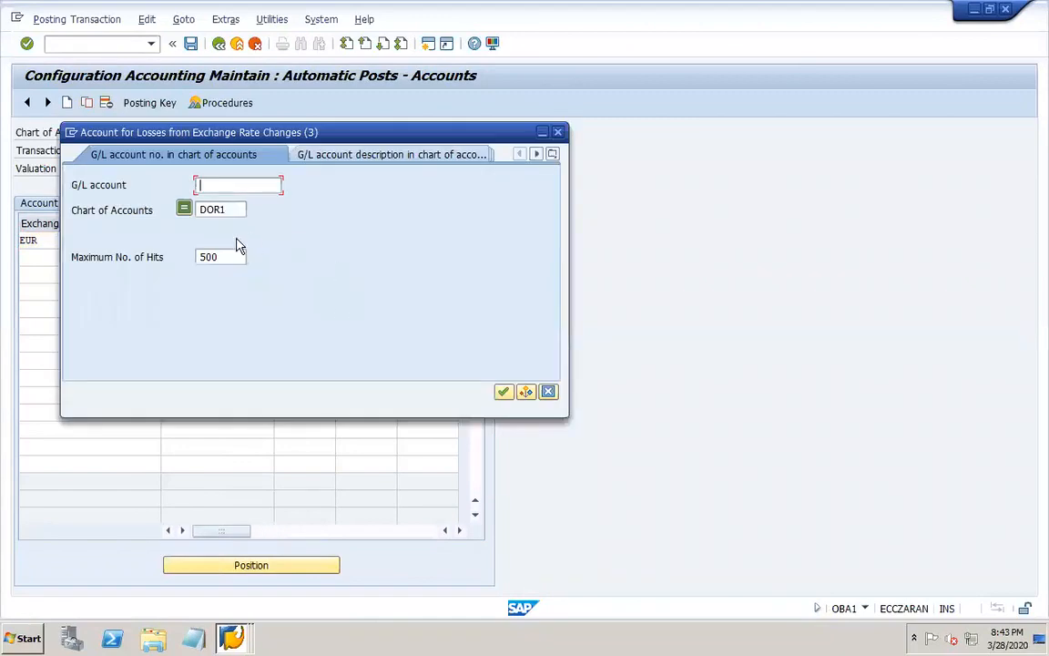
{"action": "key", "text": "Return"}
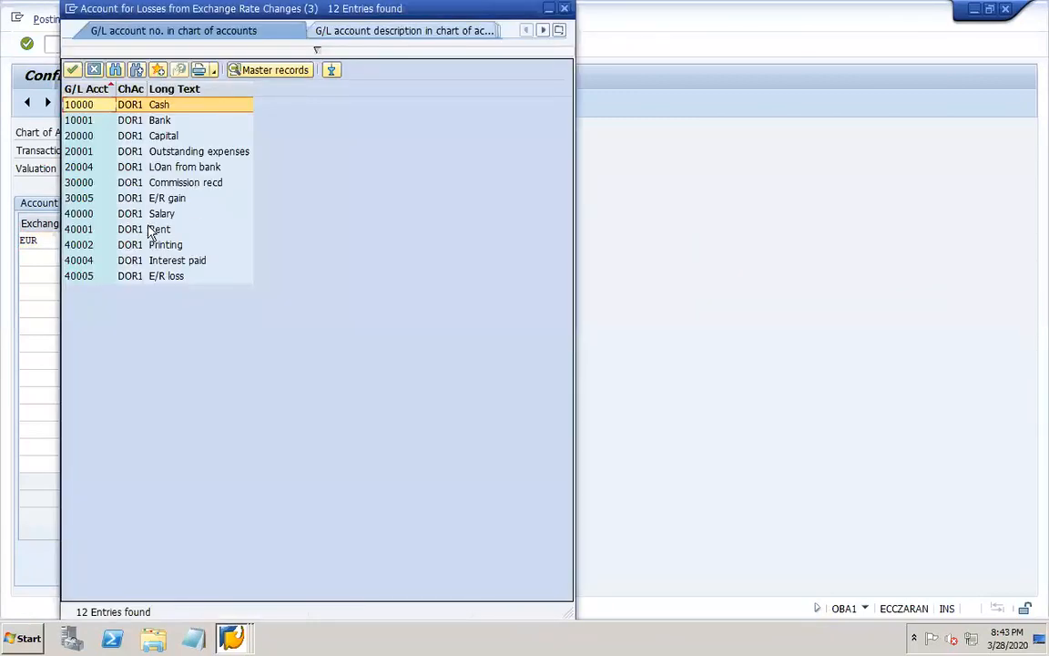
{"action": "left_click", "coordinate": [178, 279]}
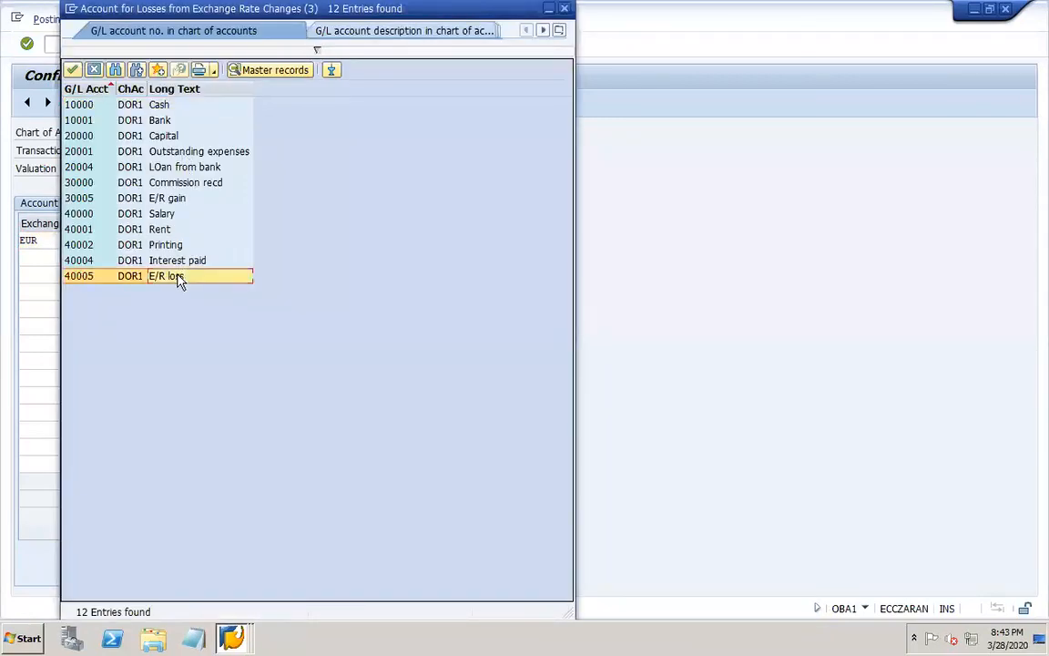
{"action": "double_click", "coordinate": [179, 279]}
Assign G/L account 30005, E/R gain, as the E/R gains account for key EUR and save the account assignment.
{"action": "left_click", "coordinate": [334, 241]}
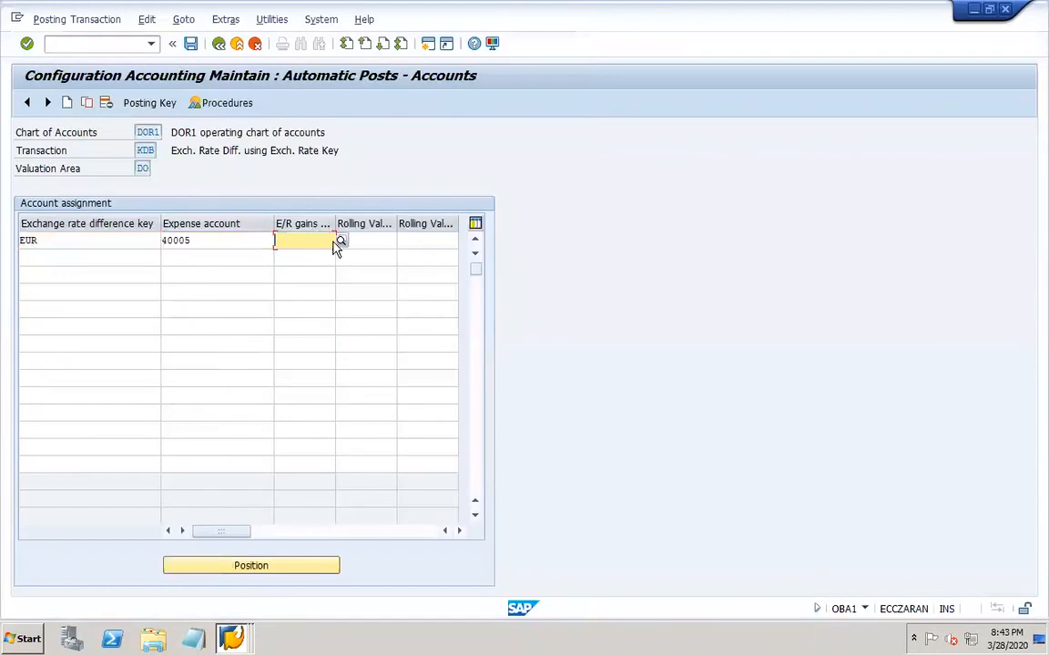
{"action": "left_click", "coordinate": [340, 242]}
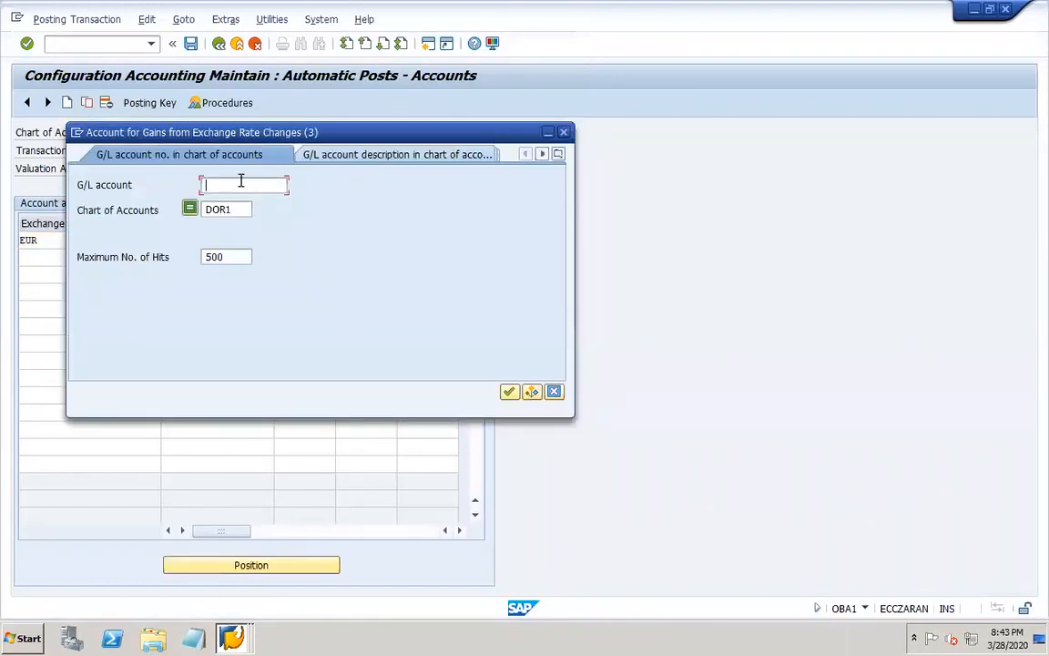
{"action": "key", "text": "Return"}
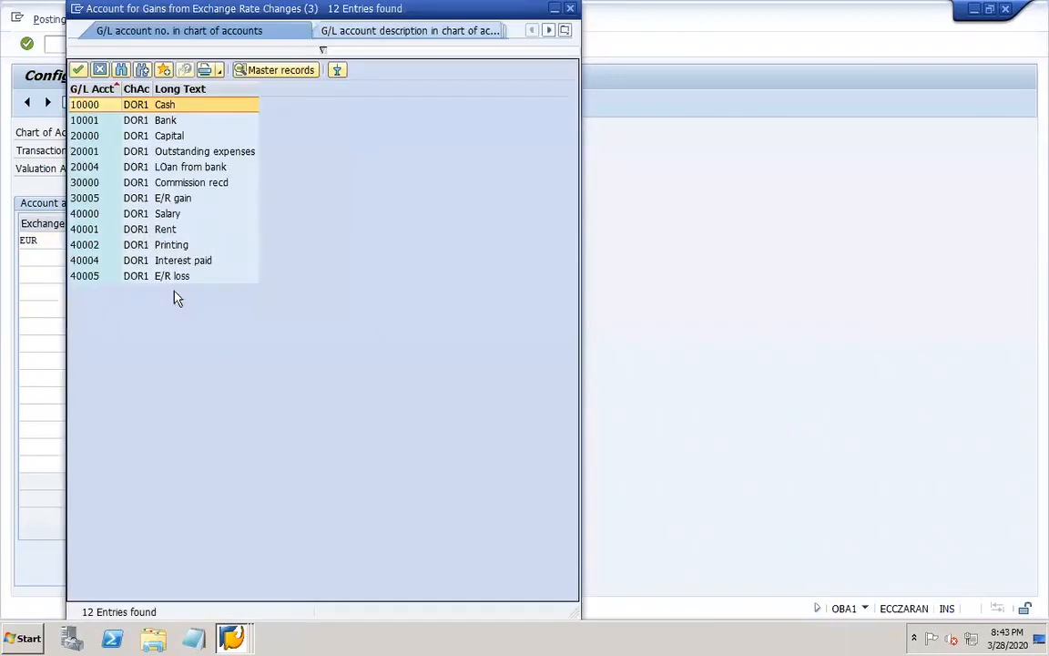
{"action": "double_click", "coordinate": [166, 199]}
{"action": "left_click", "coordinate": [386, 239]}
{"action": "left_click", "coordinate": [424, 241]}
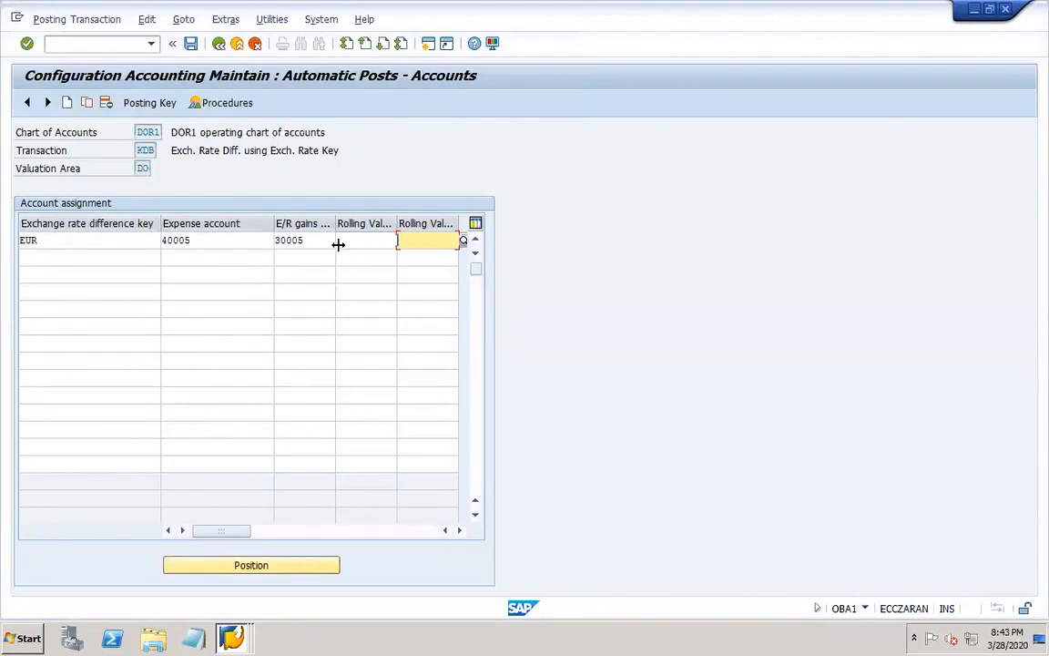
{"action": "left_click", "coordinate": [190, 46]}
{"action": "left_click", "coordinate": [237, 276]}
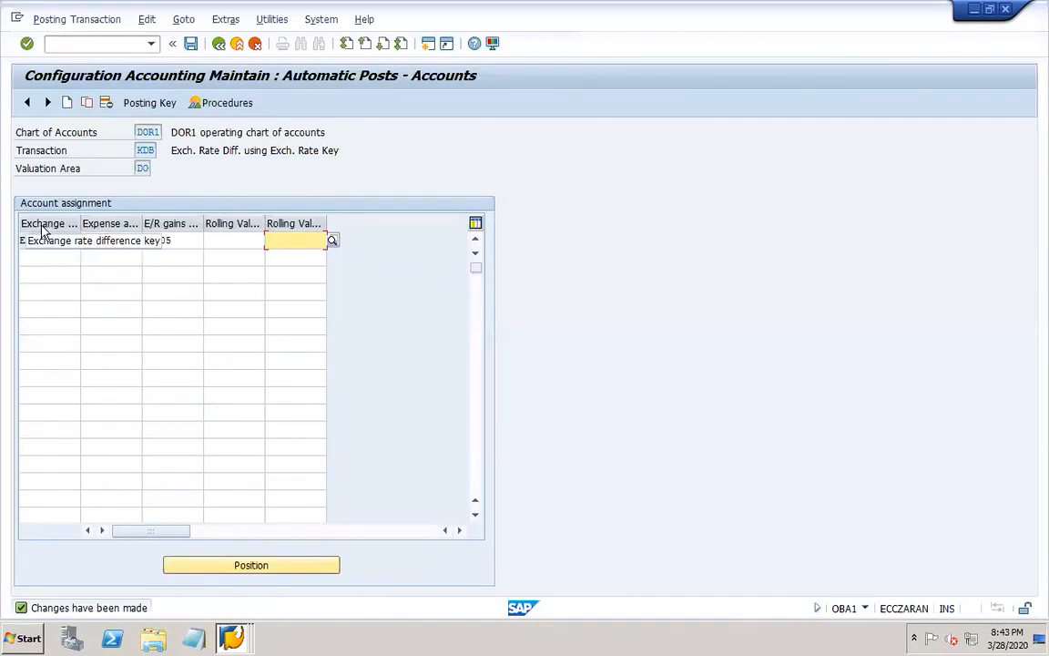
Switch to the PowerPoint notes and add the line "Assign exchange rate diff key in GL master" below the OBA1 transaction keys line.
{"action": "left_click", "coordinate": [807, 635]}
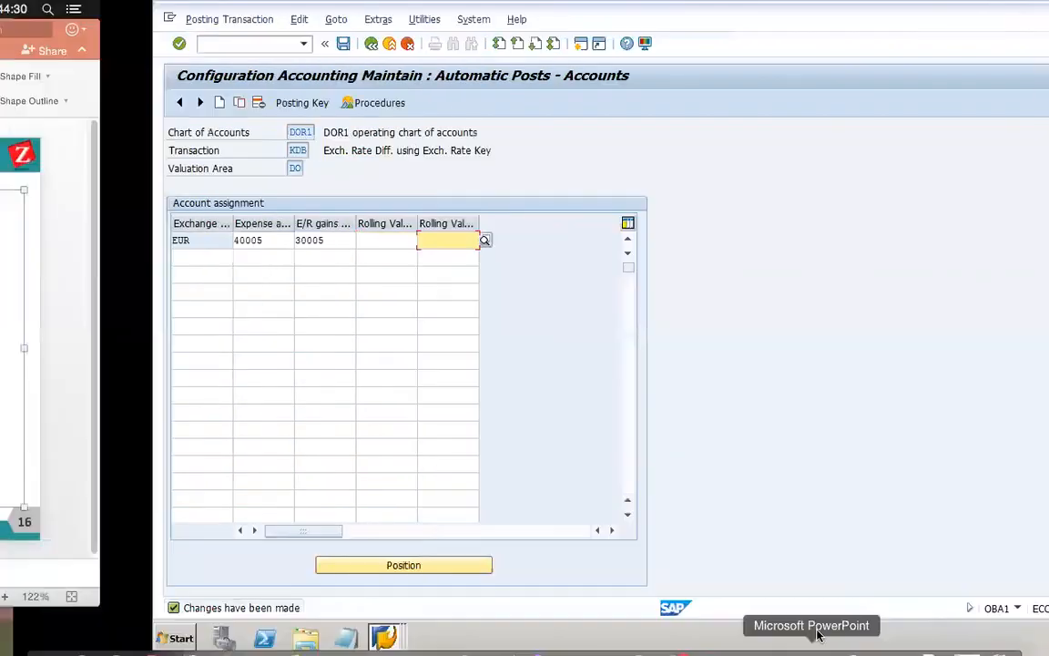
{"action": "key", "text": "Return"}
{"action": "type", "text": "As"}
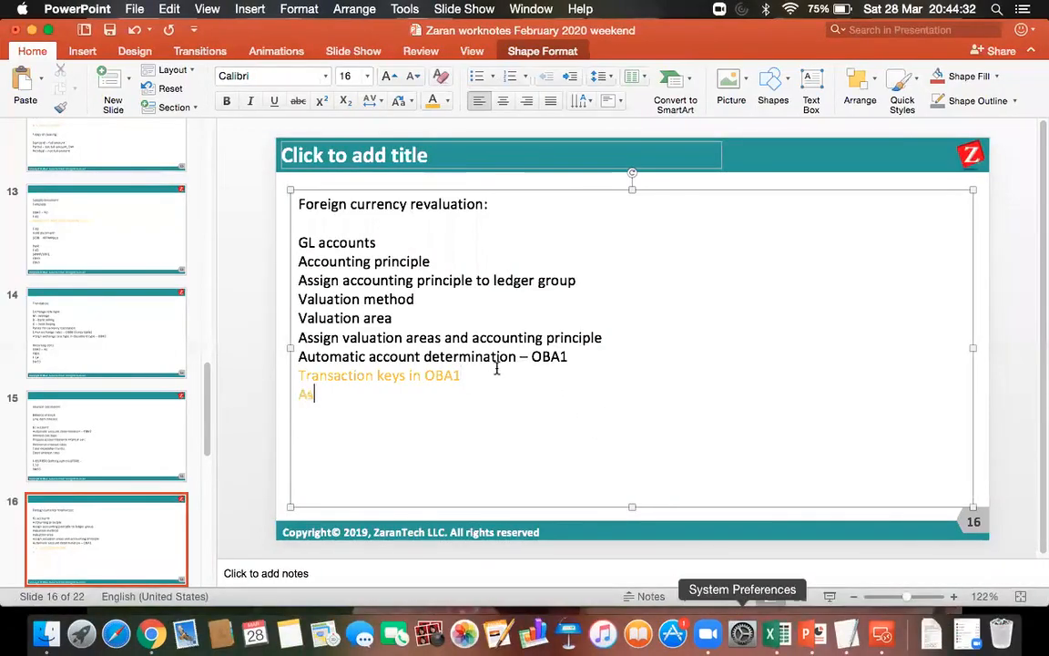
{"action": "type", "text": "sign exc"}
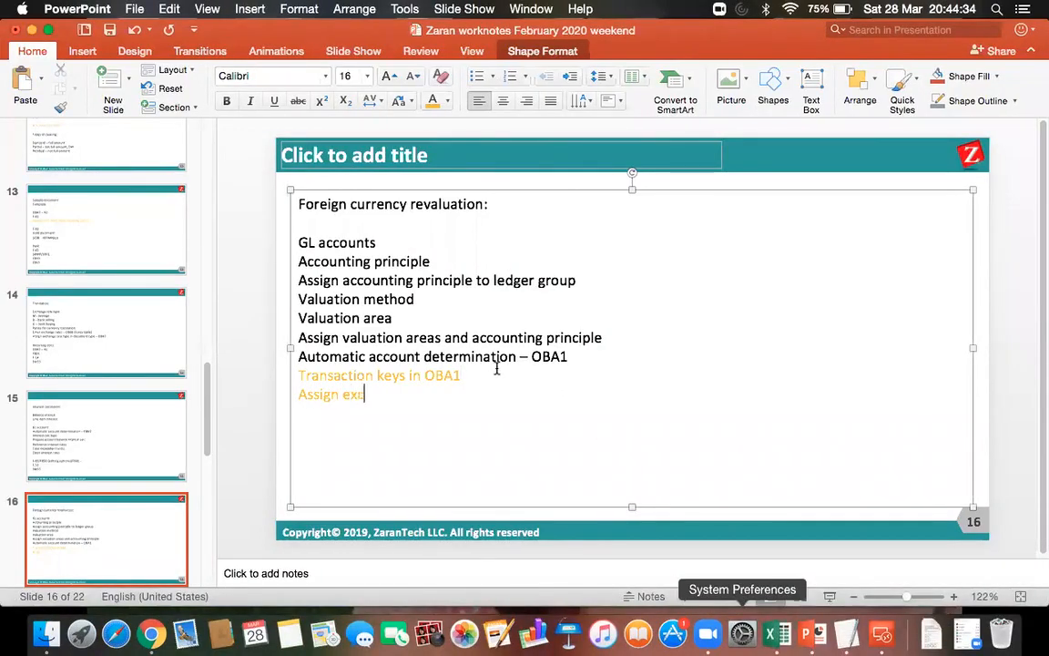
{"action": "type", "text": "hange rate diff "}
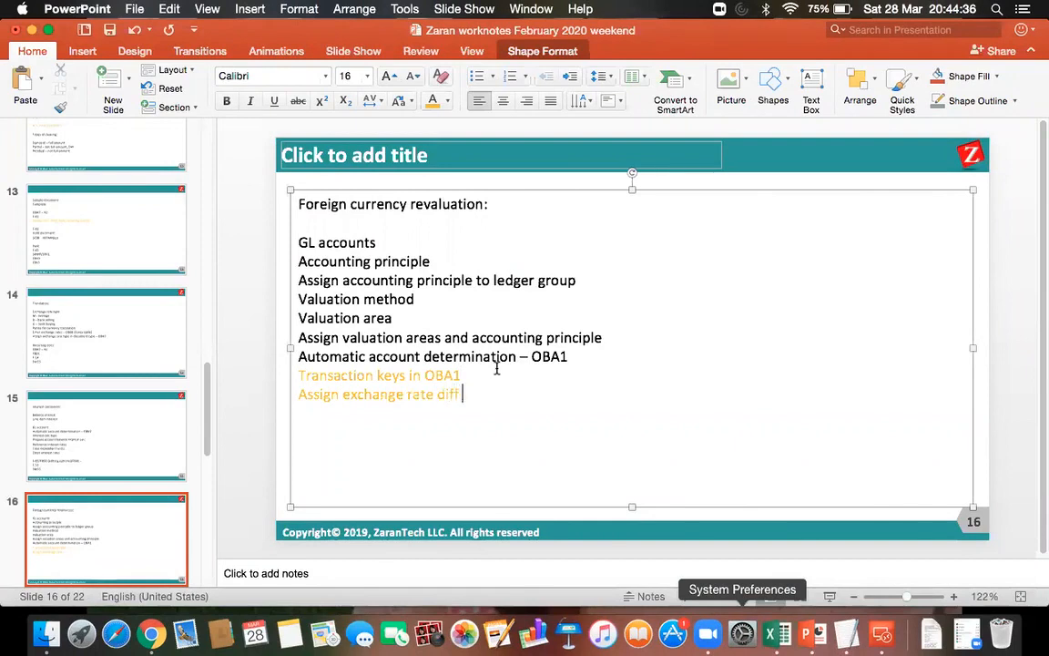
{"action": "type", "text": "key in G"}
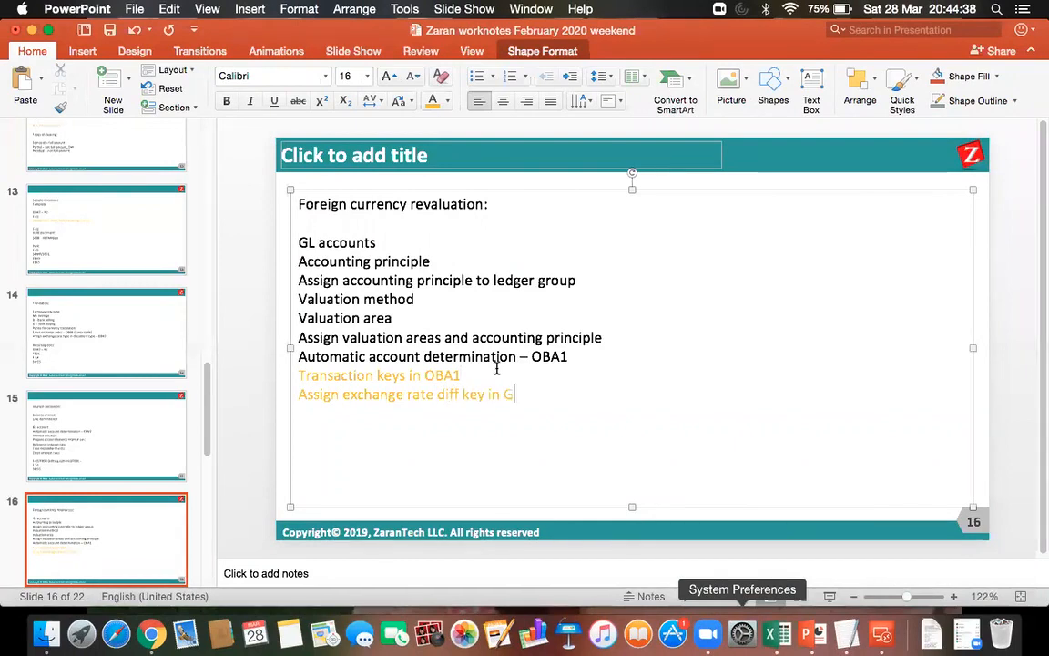
{"action": "type", "text": "L master"}
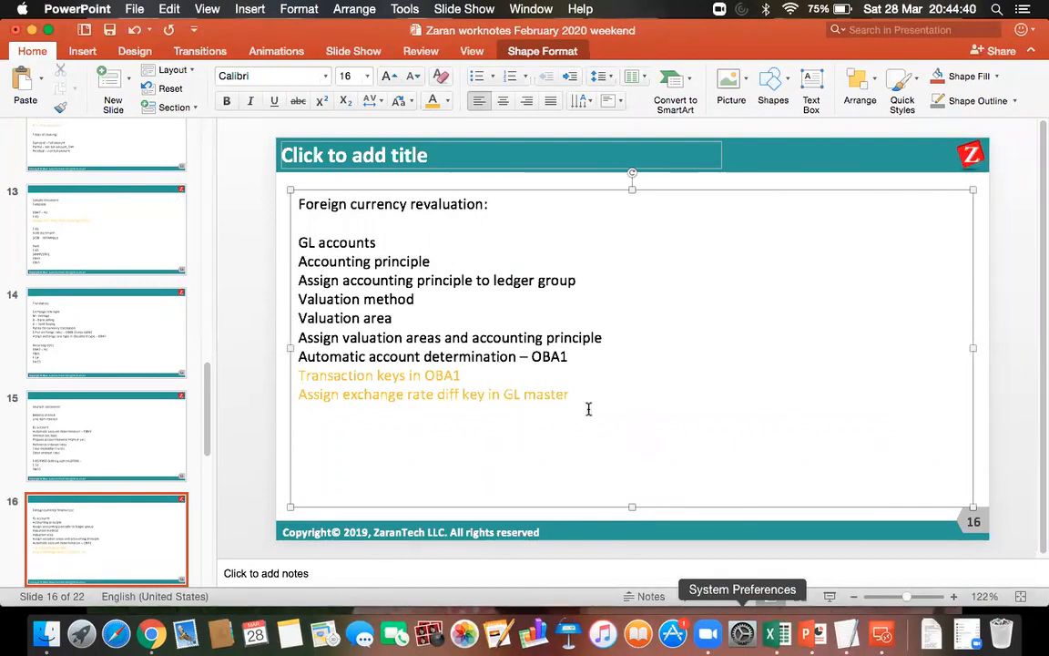
Change the font color of the line "Assign exchange rate diff key in GL master" to black.
{"action": "left_click_drag", "start_coordinate": [597, 393], "coordinate": [301, 392]}
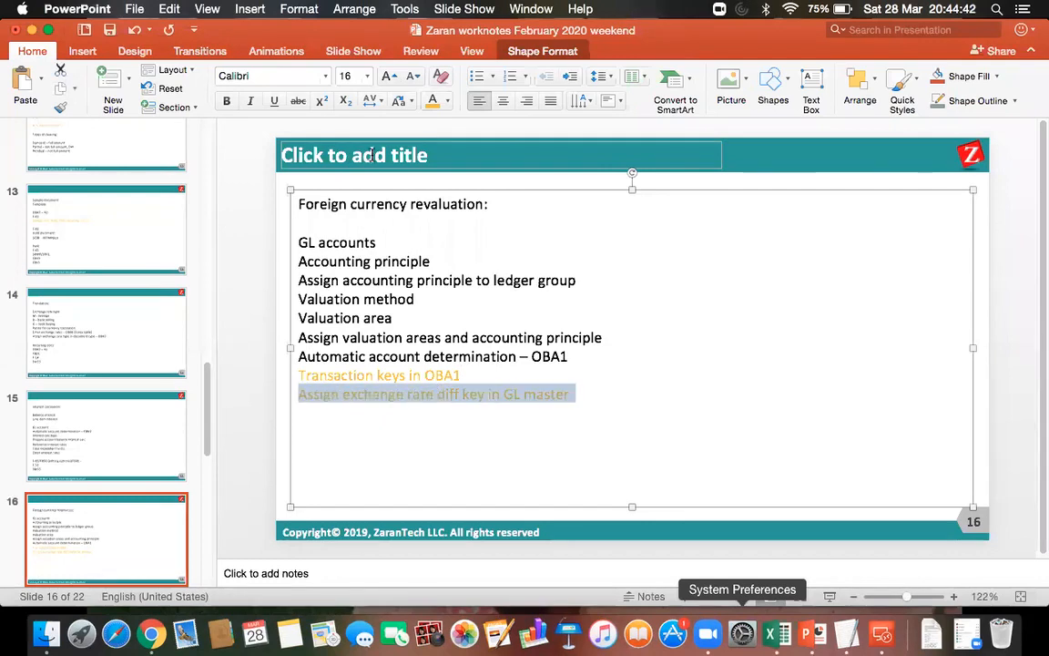
{"action": "left_click", "coordinate": [447, 101]}
{"action": "left_click", "coordinate": [448, 145]}
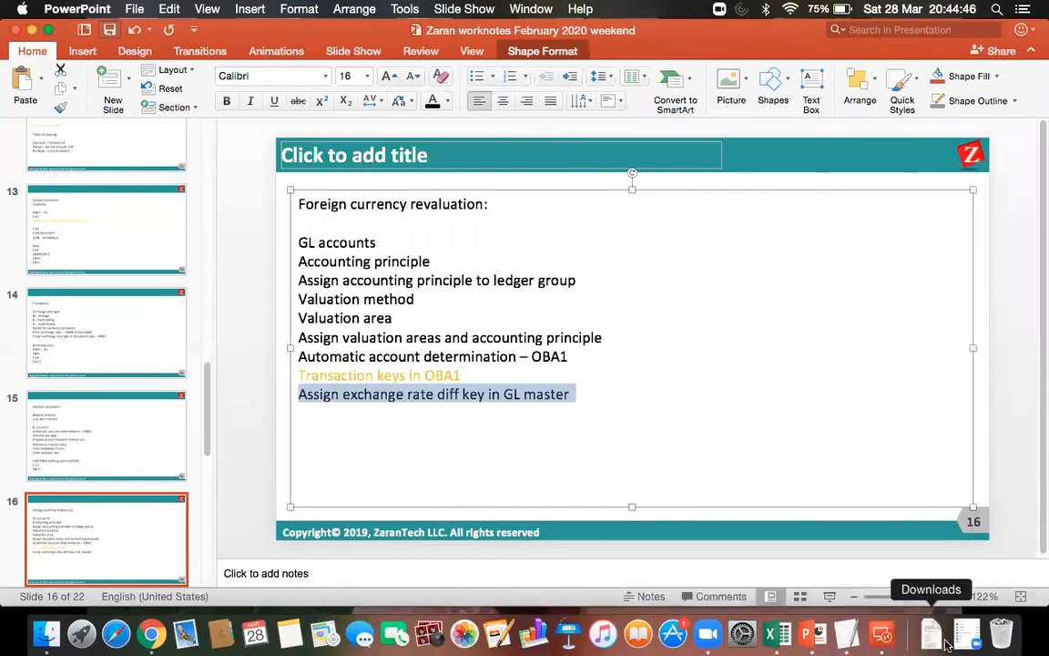
Switch back to the remote SAP session and bring up the Display G/L Account Centrally window.
{"action": "left_click", "coordinate": [881, 632]}
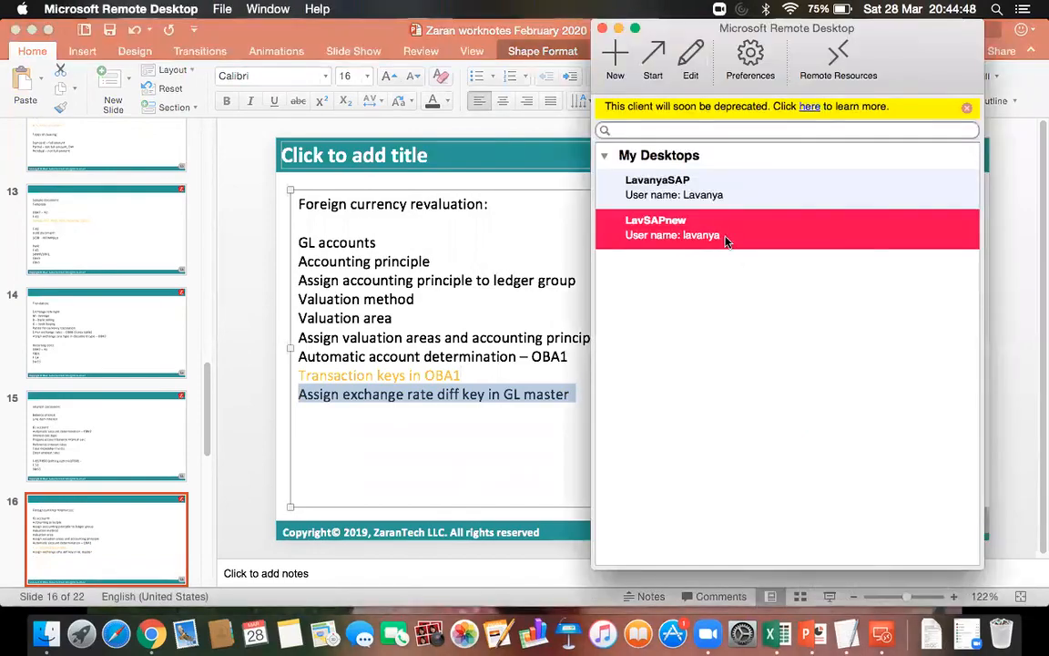
{"action": "double_click", "coordinate": [726, 239]}
{"action": "left_click", "coordinate": [232, 640]}
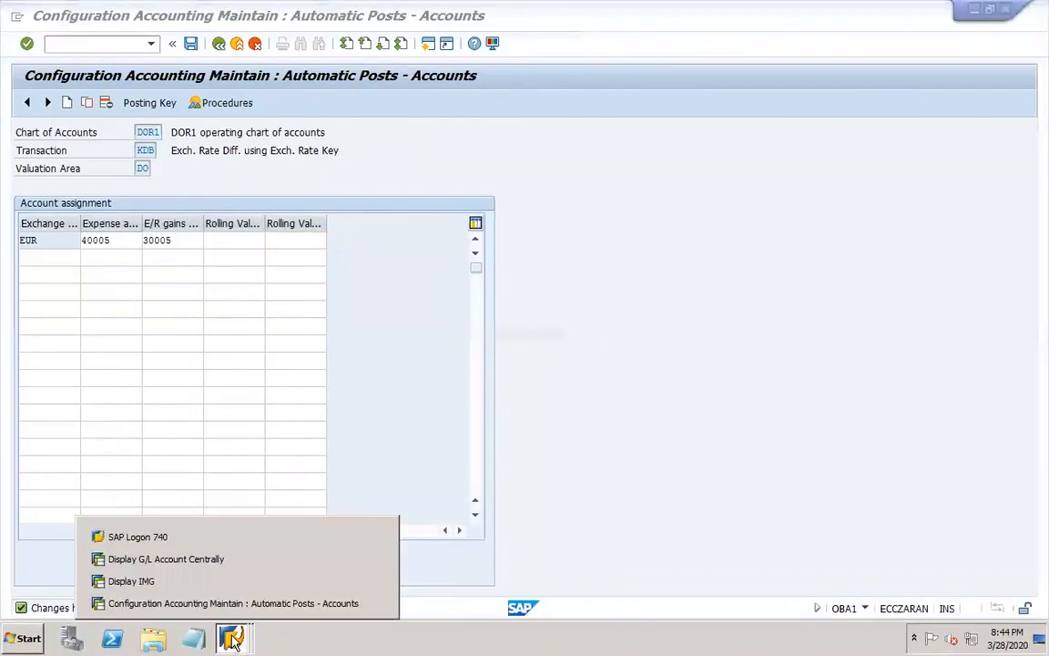
{"action": "left_click", "coordinate": [201, 559]}
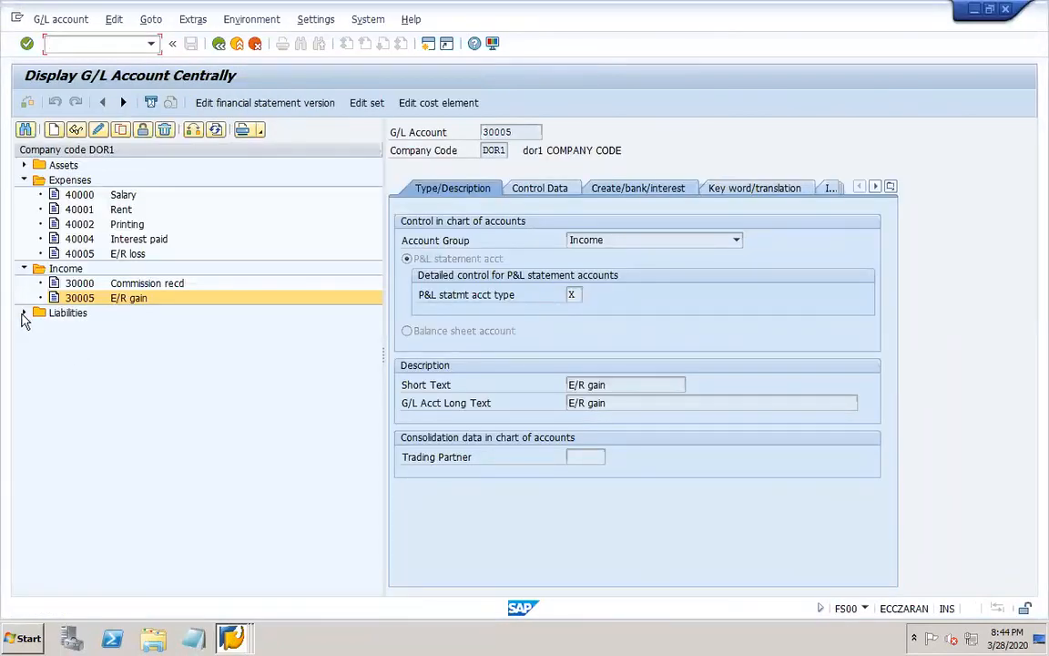
Copy the liabilities account 20004, LOan from bank, to new G/L account 20005 in company code DOR1.
{"action": "left_click", "coordinate": [23, 313]}
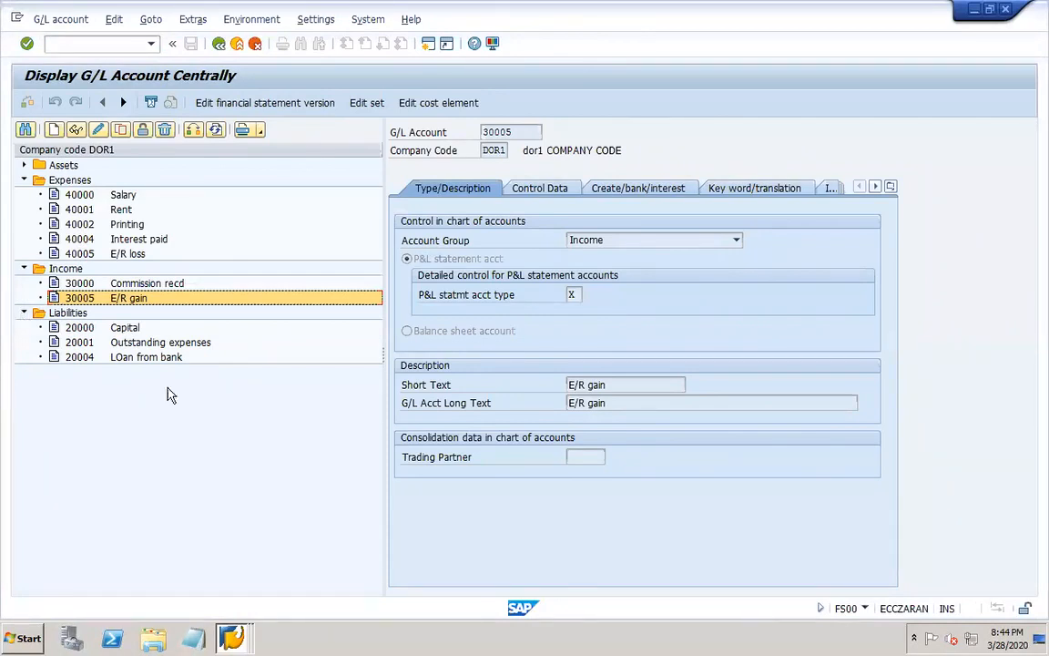
{"action": "left_click", "coordinate": [128, 357]}
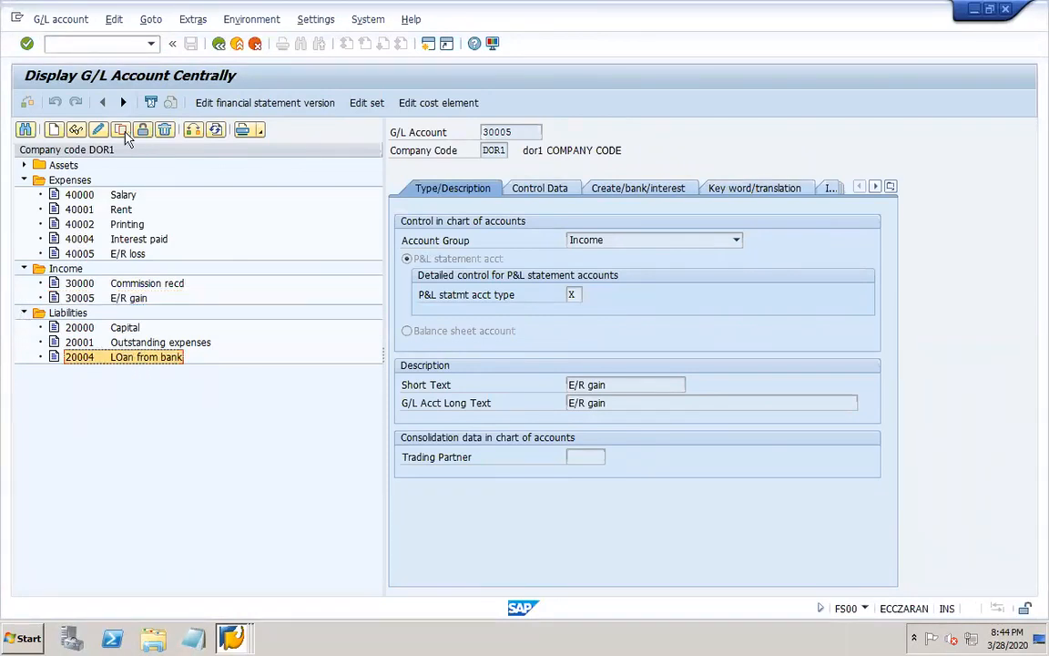
{"action": "left_click", "coordinate": [120, 129]}
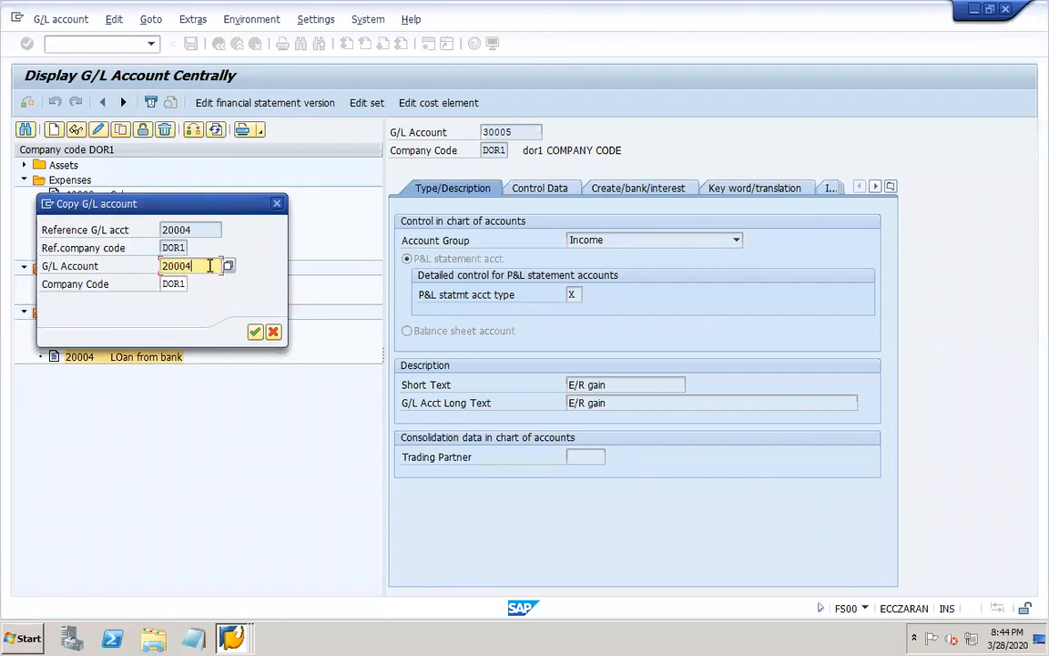
{"action": "type", "text": "20005"}
{"action": "key", "text": "Return"}
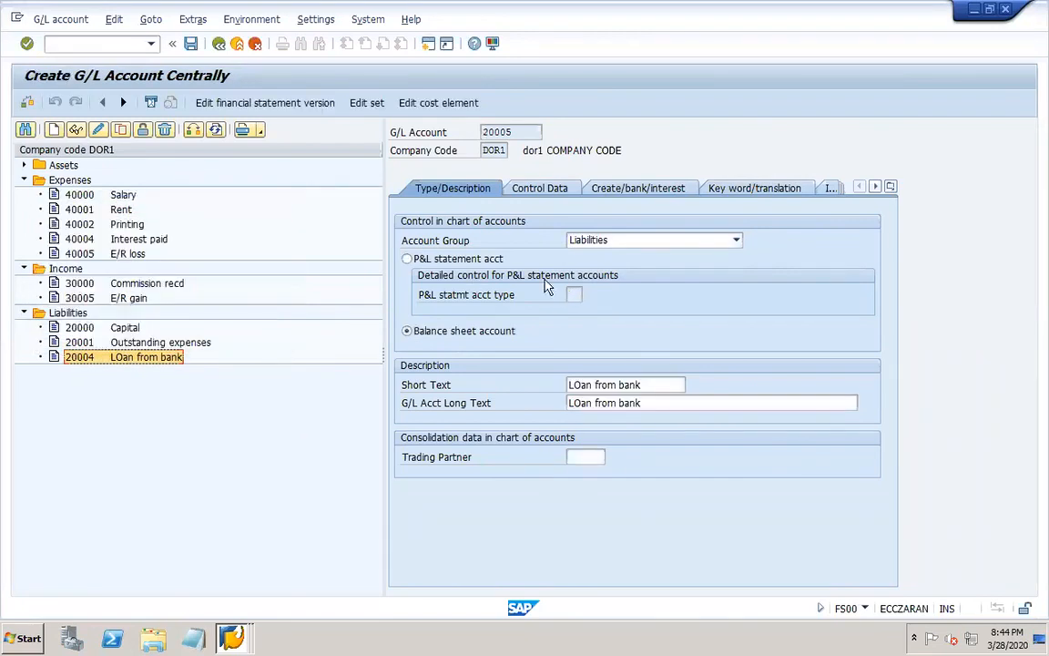
Change the short text of account 20005 to "Loan from bank EUR", correcting the capital O.
{"action": "left_click", "coordinate": [653, 384]}
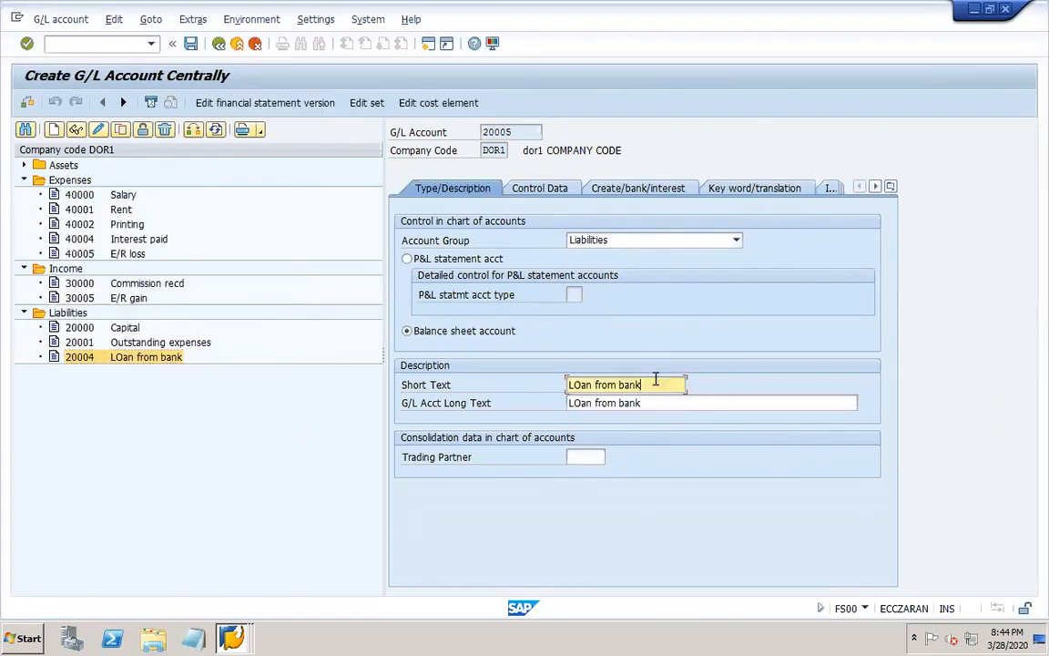
{"action": "left_click", "coordinate": [582, 385]}
{"action": "key", "text": "BackSpace"}
{"action": "type", "text": "o"}
{"action": "left_click", "coordinate": [644, 384]}
{"action": "type", "text": "EUR"}
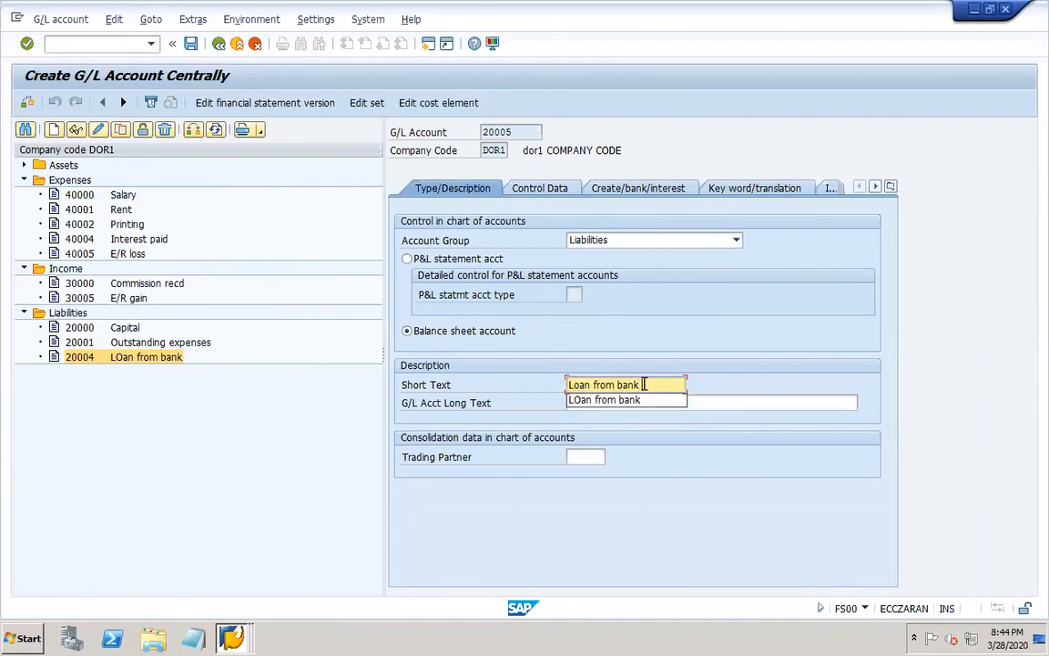
Change the G/L account long text of account 20005 to "Loan from bank EUR".
{"action": "left_click", "coordinate": [583, 401]}
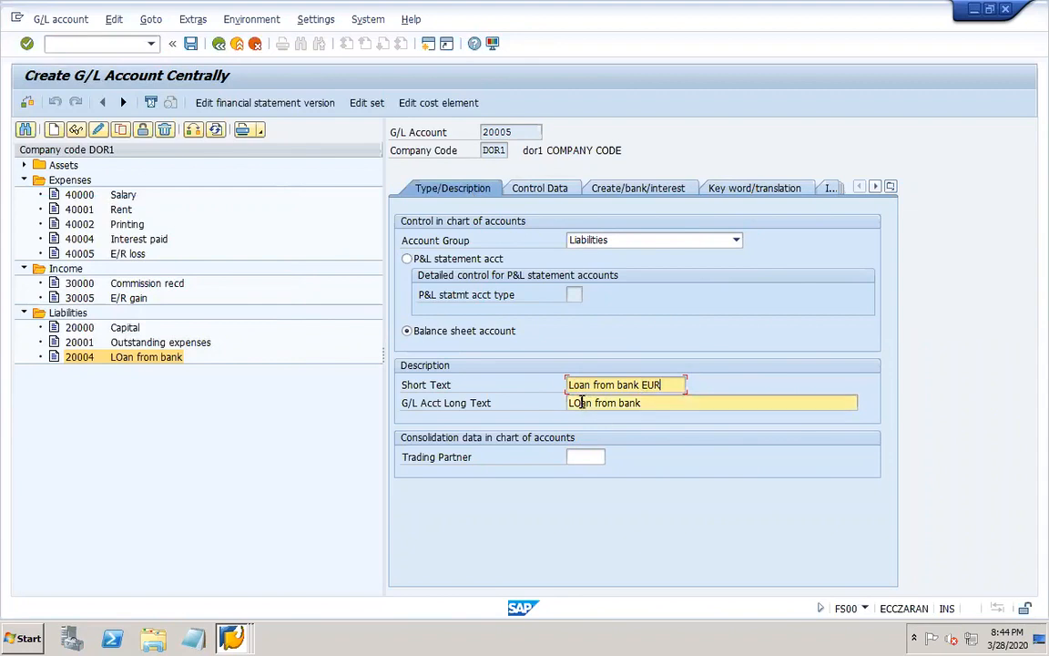
{"action": "key", "text": "BackSpace"}
{"action": "type", "text": "o"}
{"action": "left_click", "coordinate": [664, 403]}
{"action": "type", "text": "EUR"}
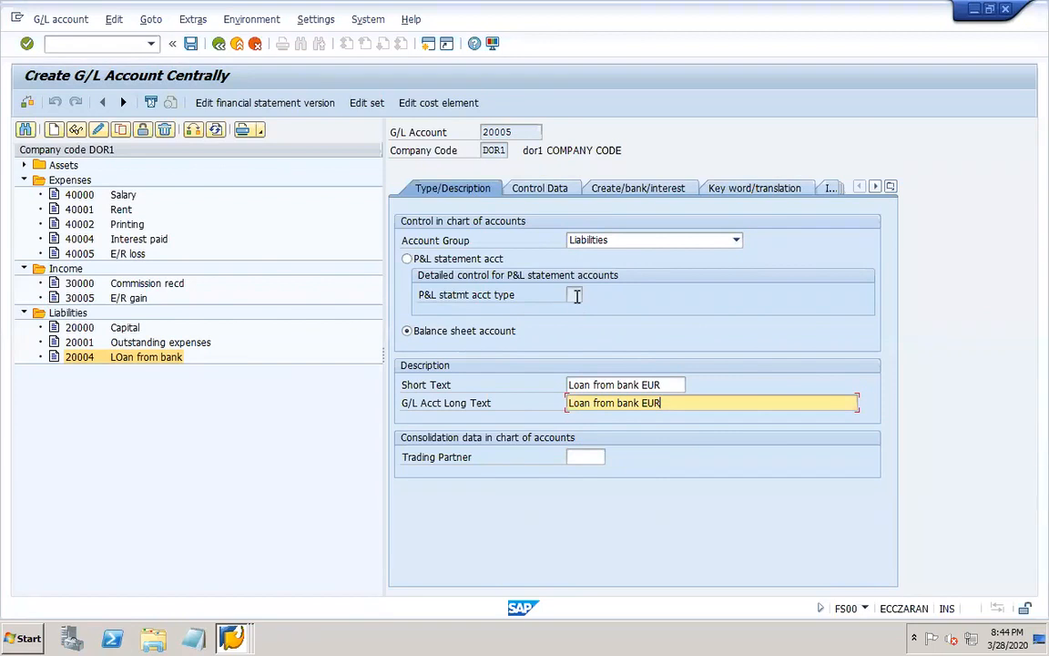
In the control data of account 20005, set the account currency to EUR and disable Only balances in local crcy.
{"action": "left_click", "coordinate": [549, 189]}
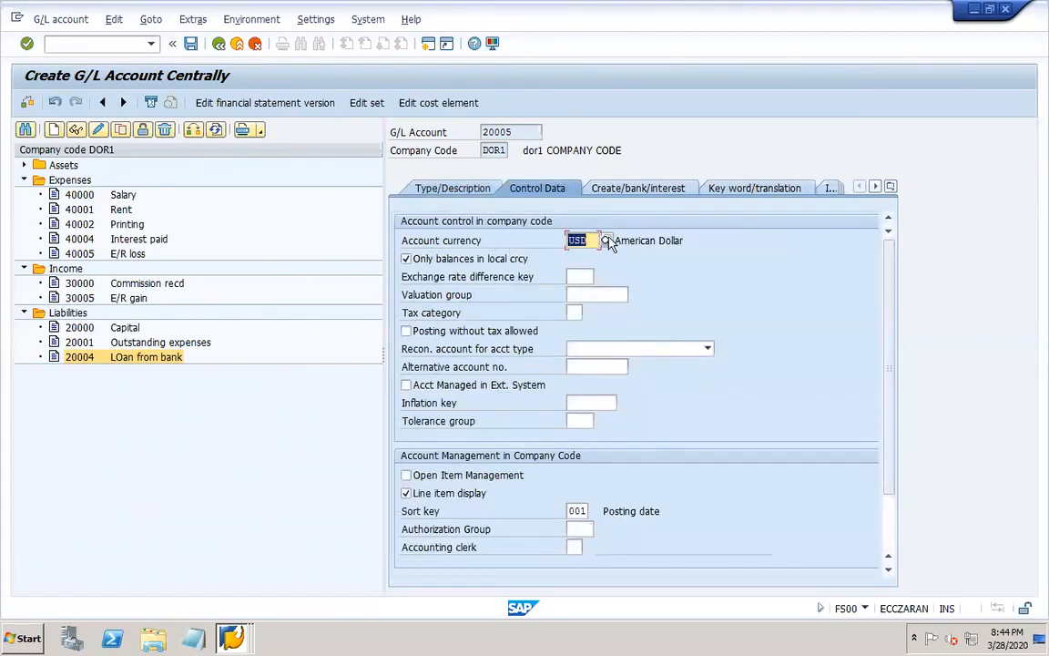
{"action": "left_click", "coordinate": [606, 242]}
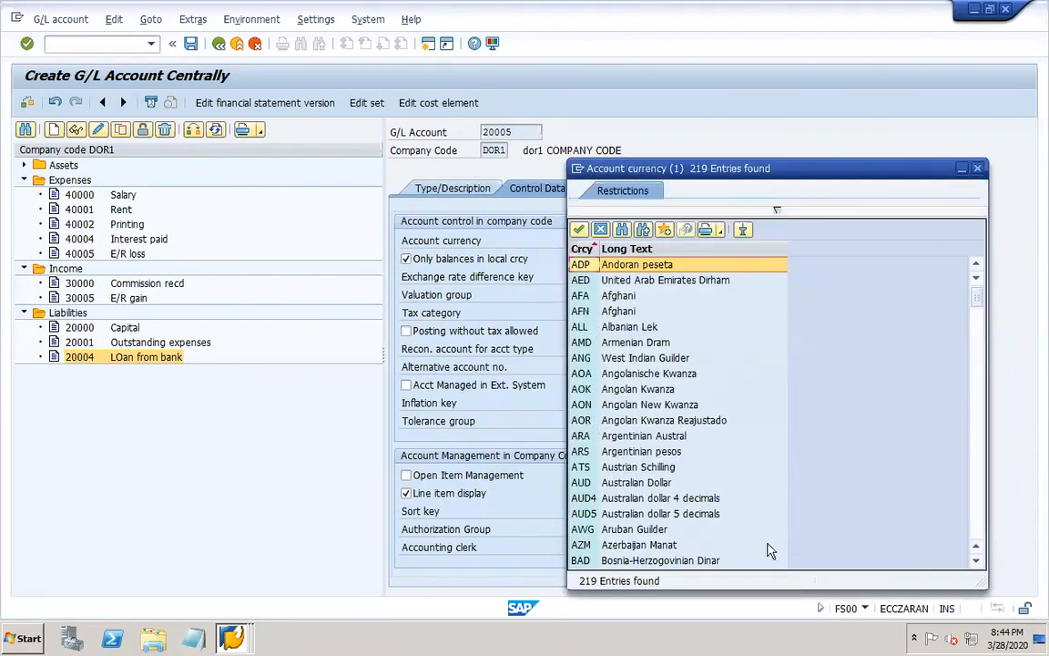
{"action": "left_click", "coordinate": [977, 532]}
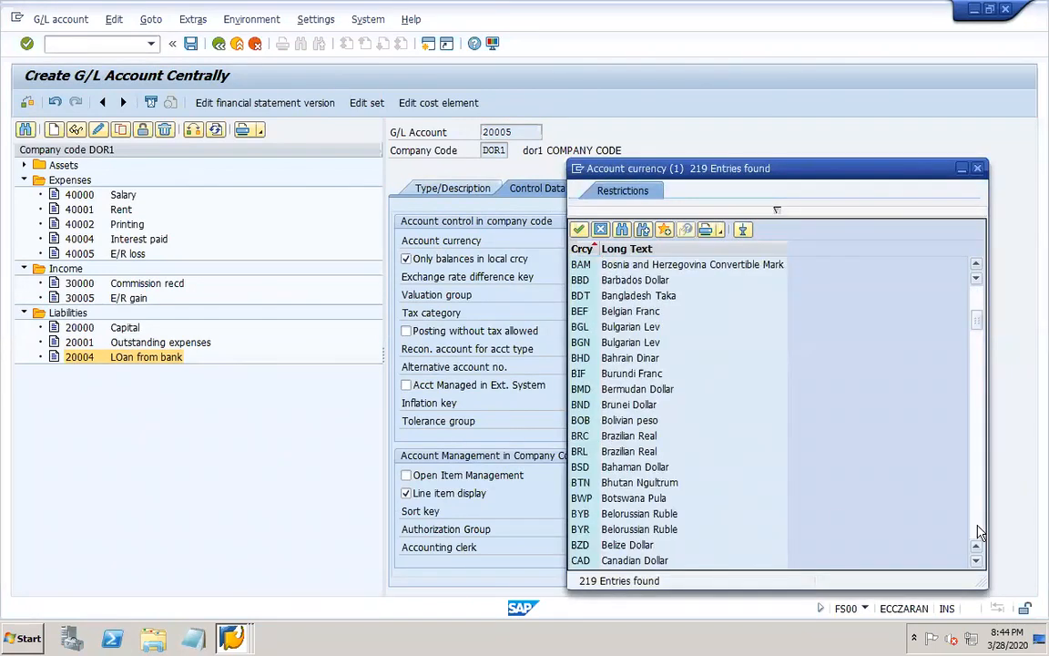
{"action": "left_click", "coordinate": [977, 533]}
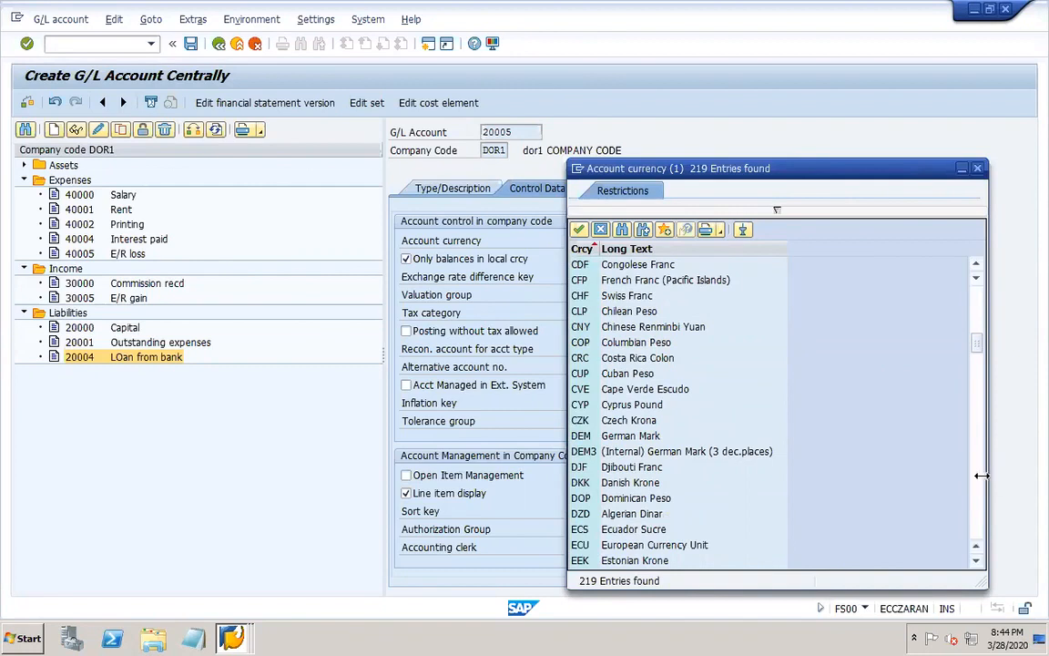
{"action": "left_click", "coordinate": [972, 506]}
{"action": "double_click", "coordinate": [588, 328]}
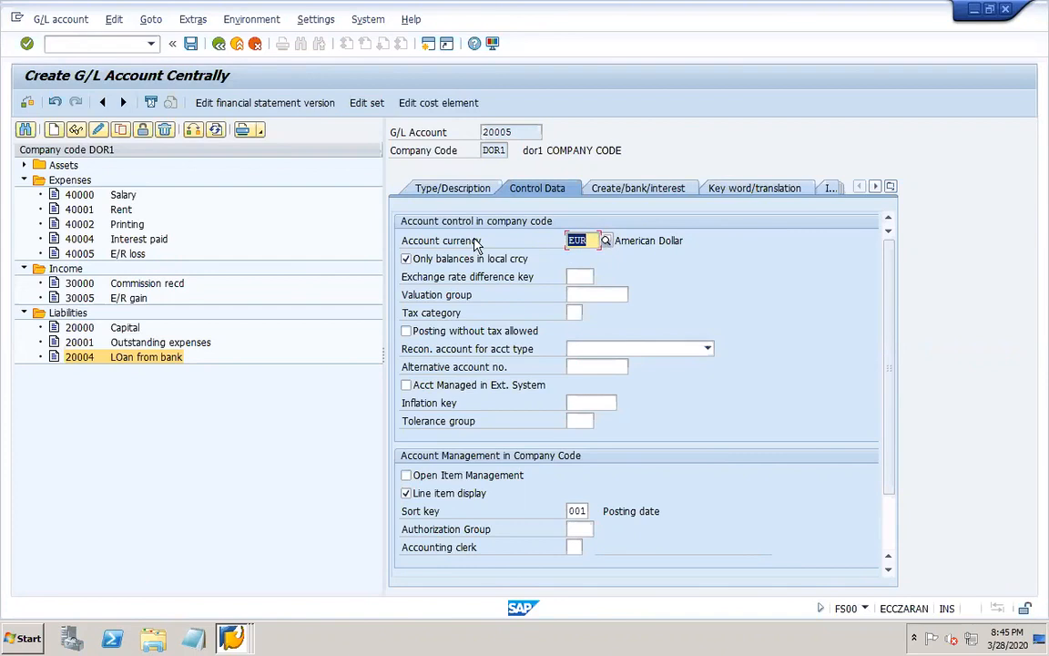
{"action": "left_click", "coordinate": [444, 264]}
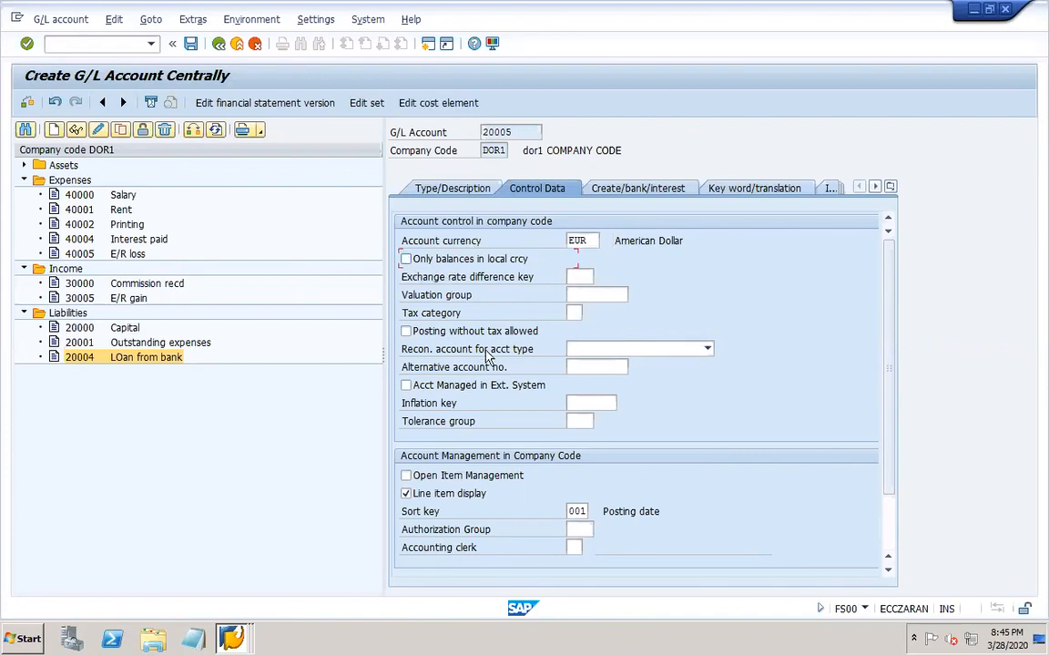
Clear the interest indicator DO in the interest calculation information of account 20005.
{"action": "left_click", "coordinate": [610, 192]}
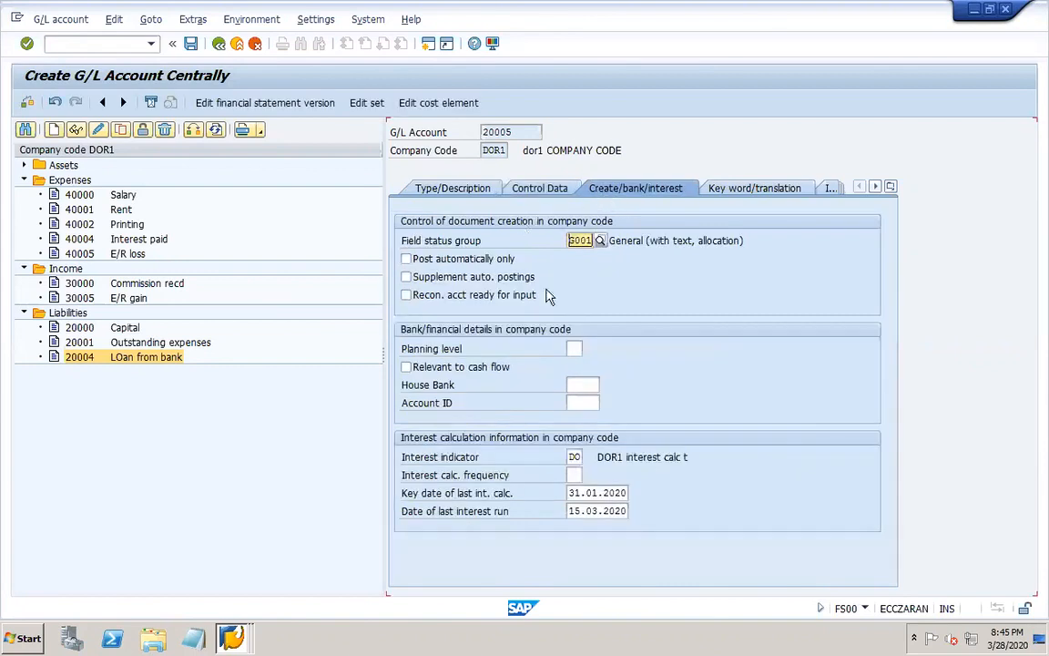
{"action": "left_click", "coordinate": [572, 457]}
{"action": "double_click", "coordinate": [574, 457]}
{"action": "key", "text": "Delete"}
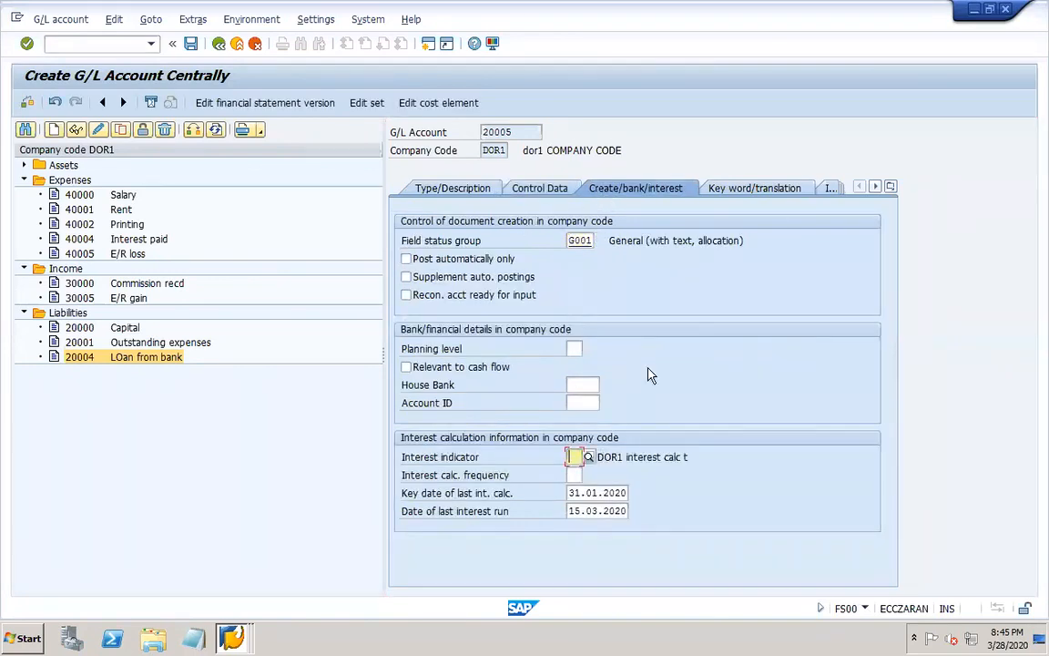
Assign exchange rate difference key EUR in the control data of account 20005 and save the account.
{"action": "left_click", "coordinate": [539, 189]}
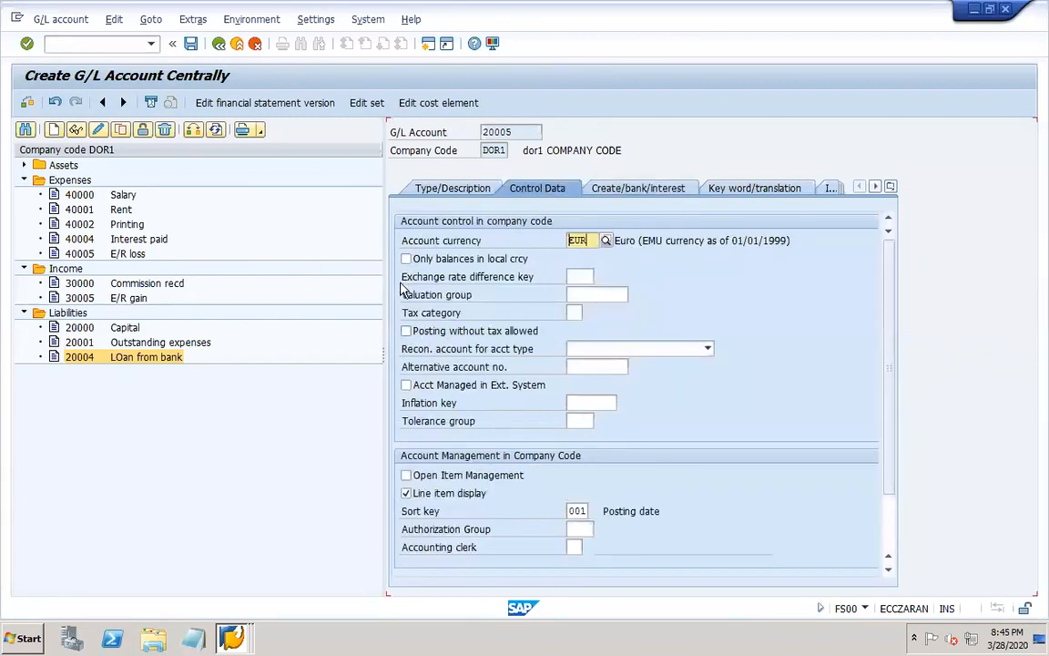
{"action": "left_click", "coordinate": [582, 275]}
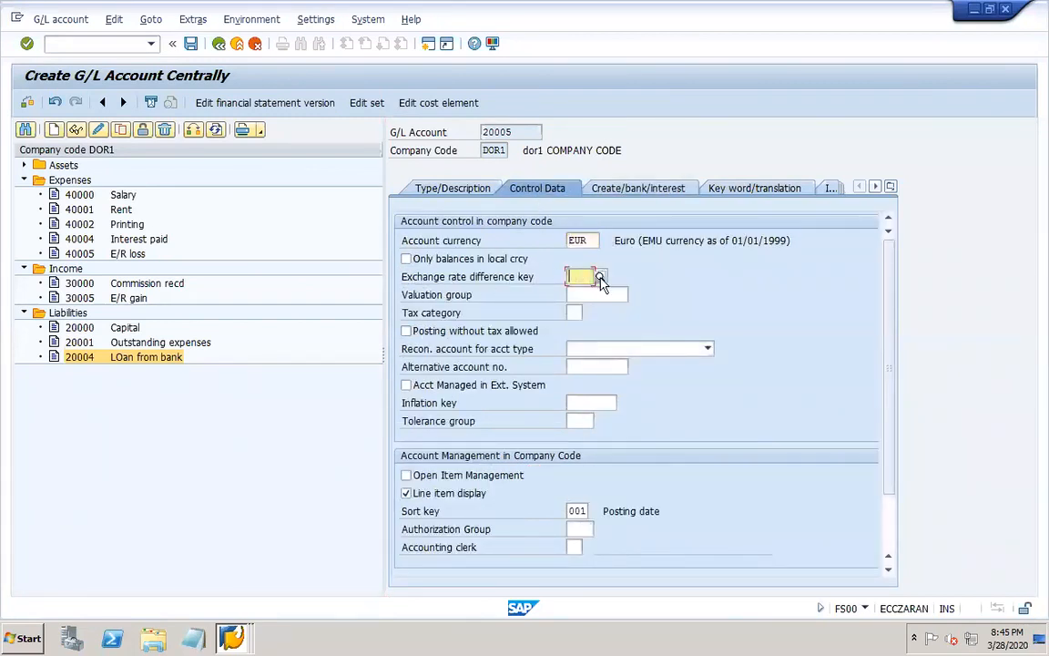
{"action": "left_click", "coordinate": [603, 276]}
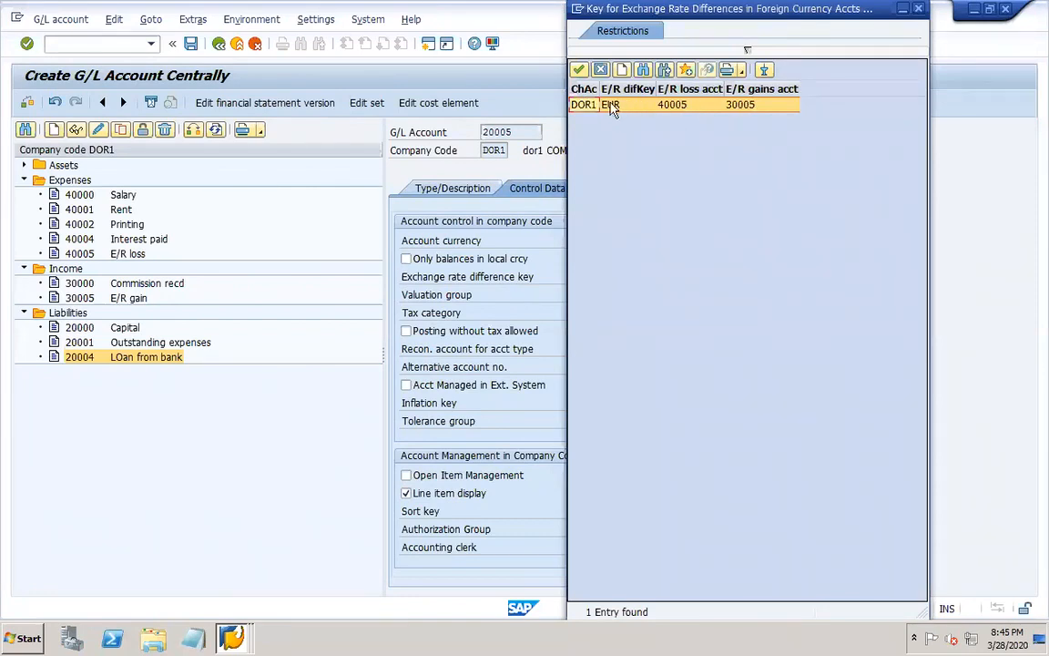
{"action": "left_click", "coordinate": [587, 108]}
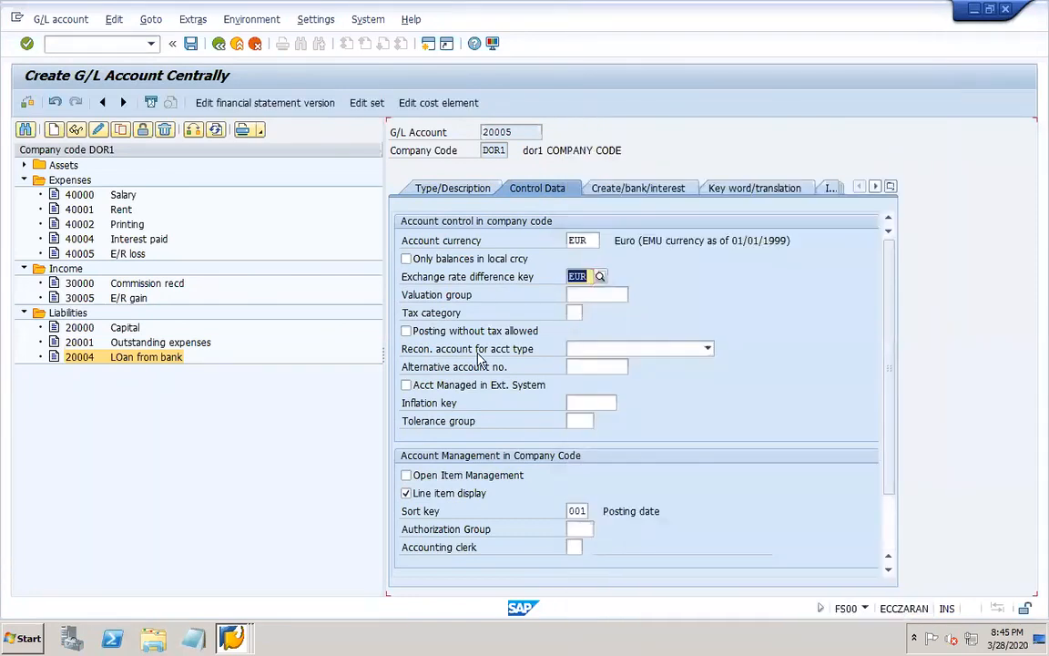
{"action": "key", "text": "Return"}
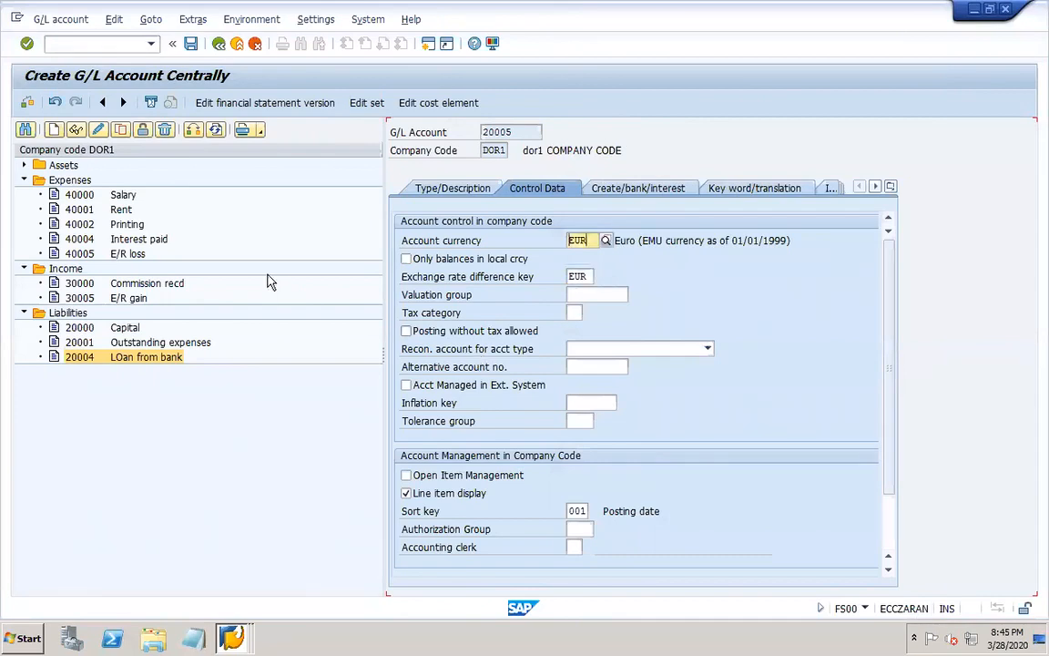
{"action": "left_click", "coordinate": [191, 44]}
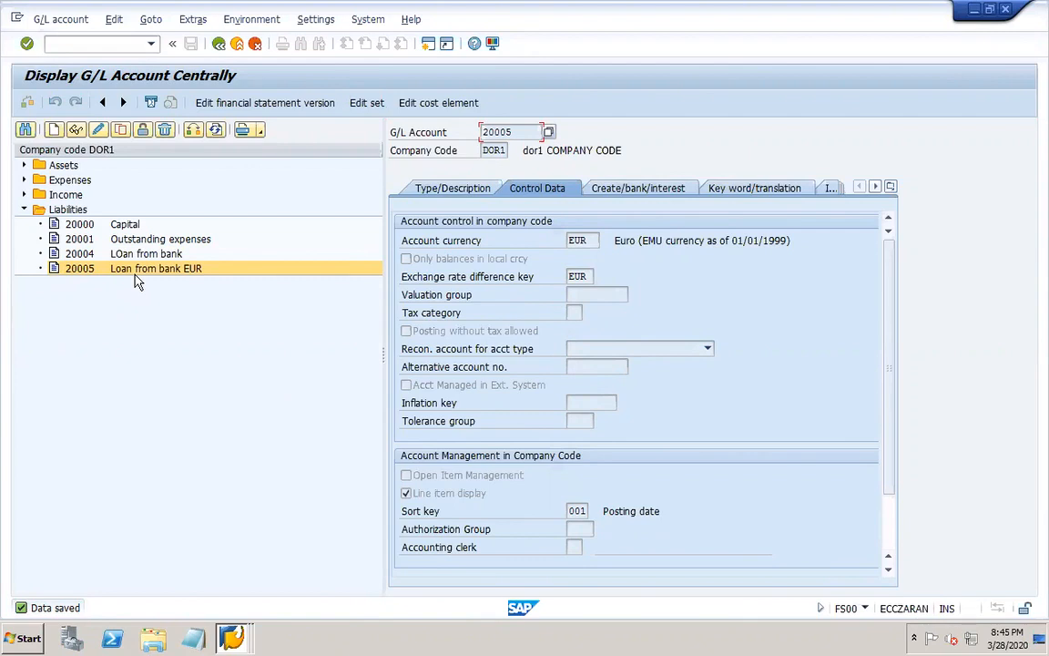
Switch to the PowerPoint notes and add a "Transaction – F-02" line below the GL master entry on slide 16.
{"action": "mouse_move", "coordinate": [778, 641]}
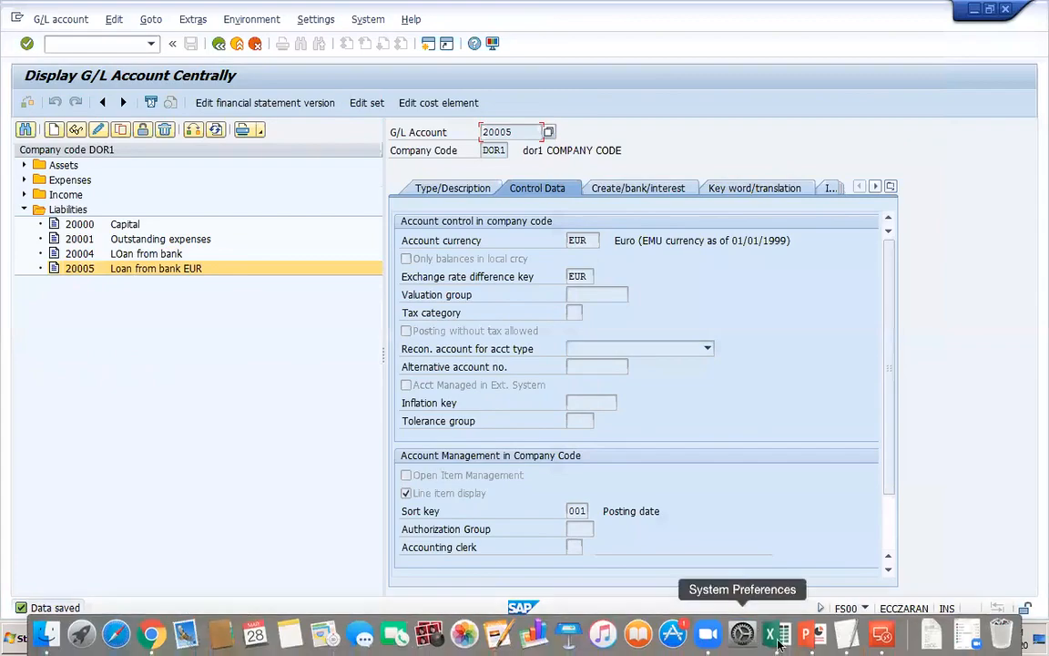
{"action": "left_click", "coordinate": [822, 635]}
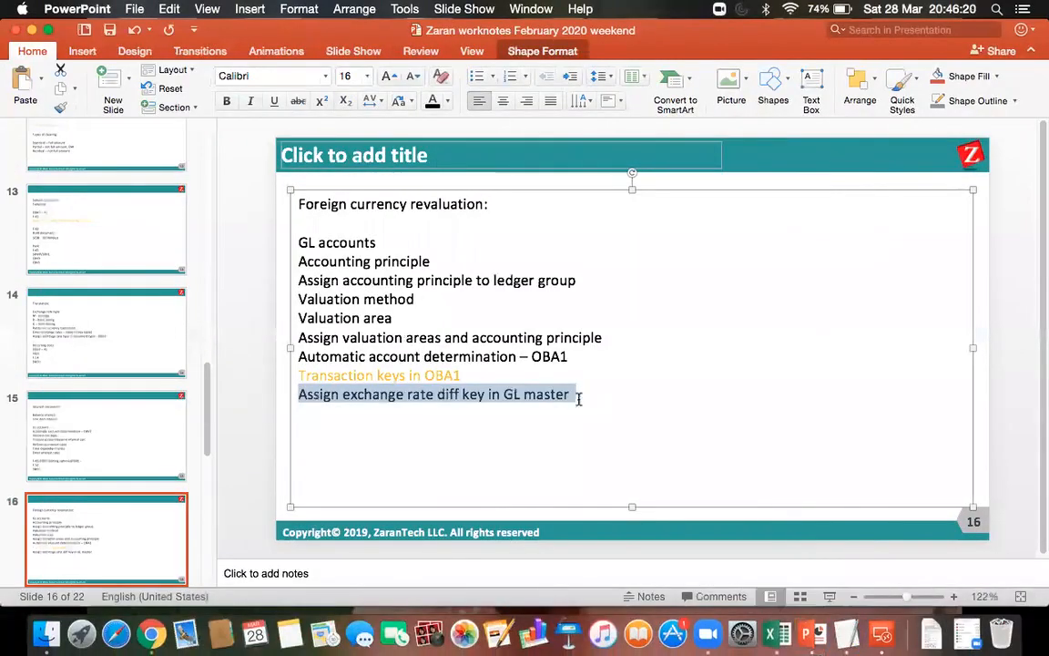
{"action": "left_click", "coordinate": [574, 393]}
{"action": "key", "text": "Return"}
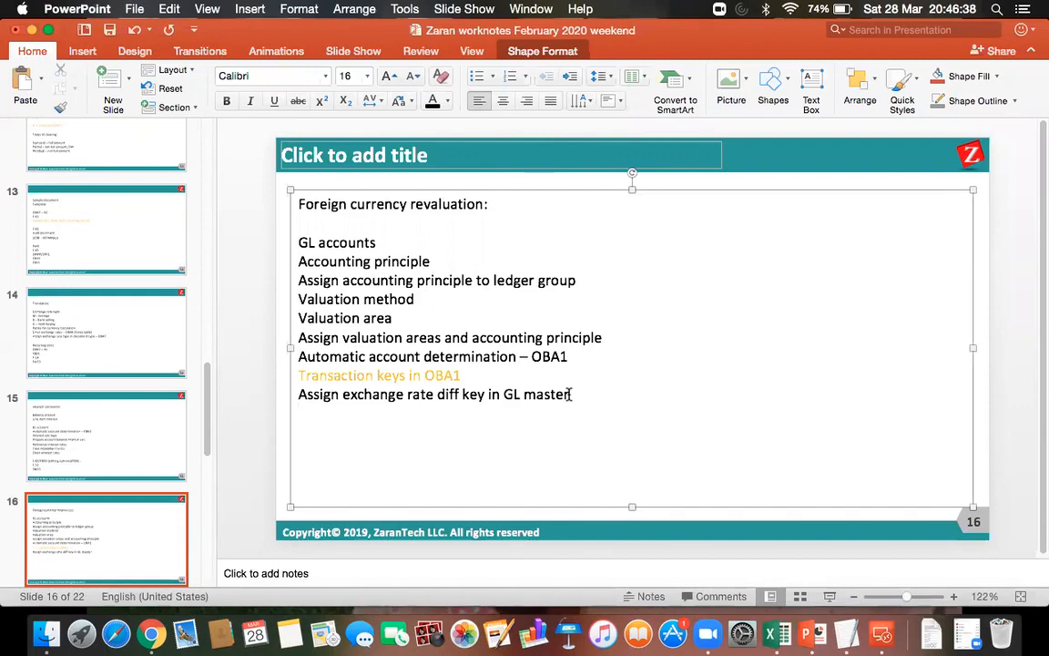
{"action": "left_click", "coordinate": [881, 635]}
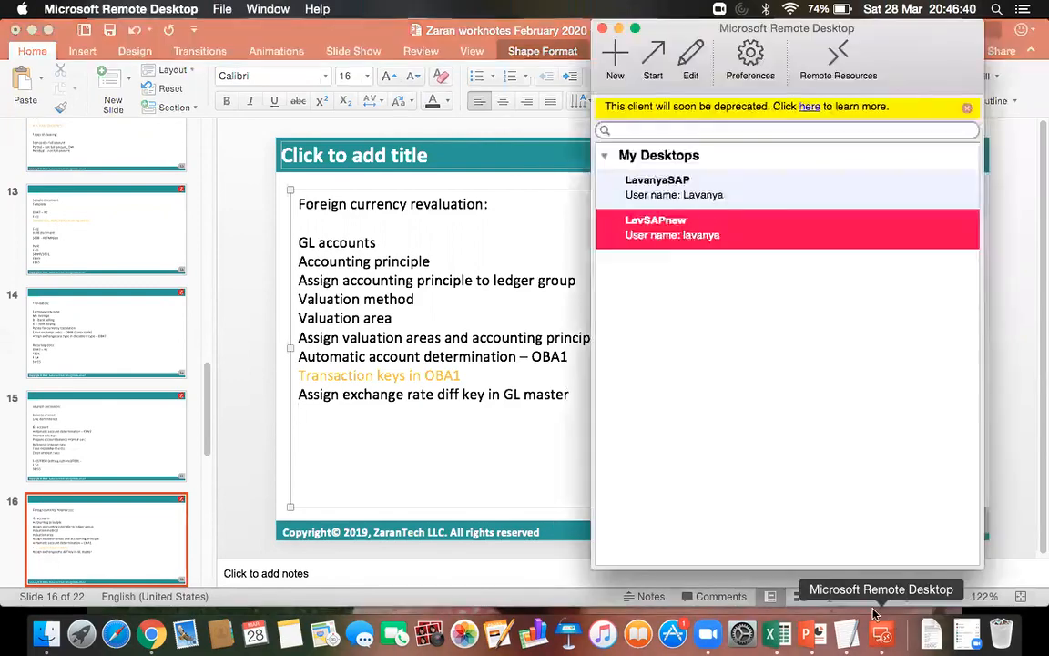
{"action": "double_click", "coordinate": [672, 238]}
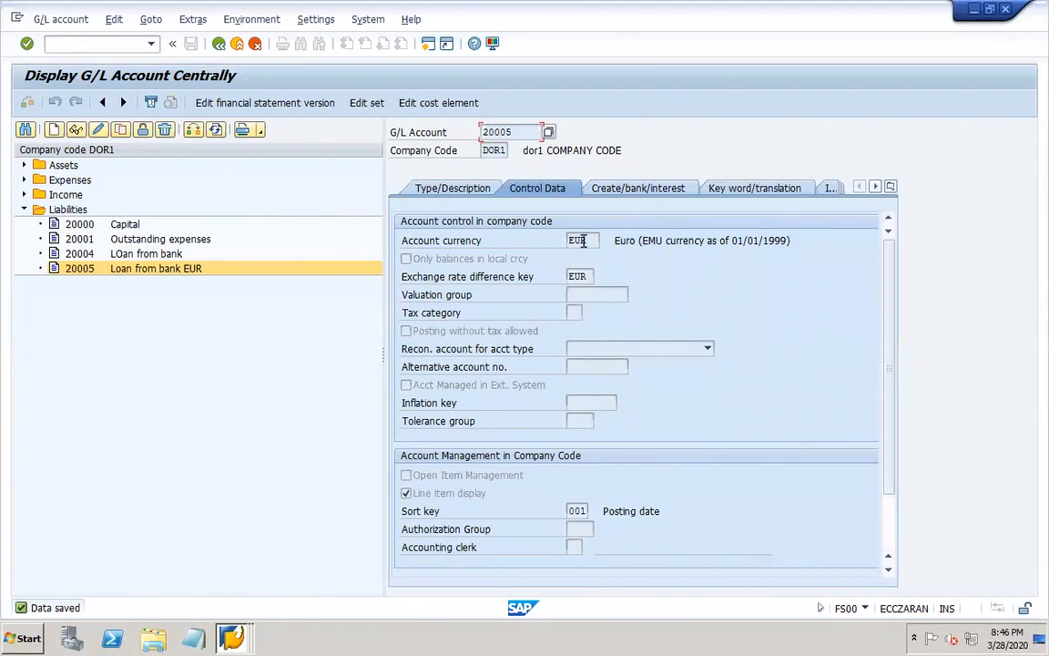
{"action": "left_click", "coordinate": [808, 629]}
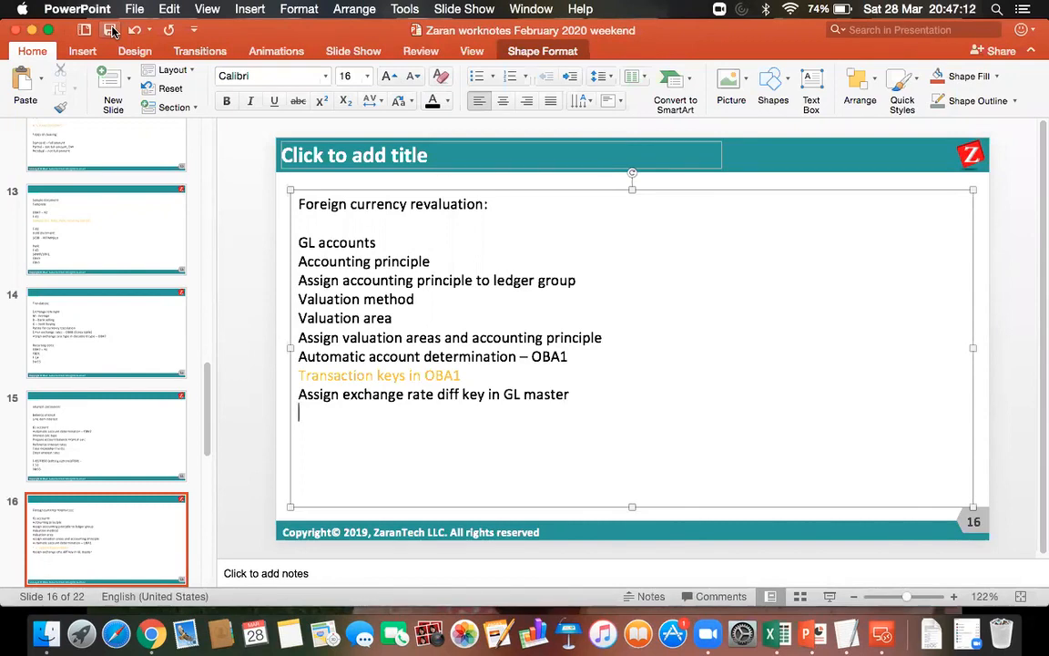
{"action": "type", "text": "Tramsac"}
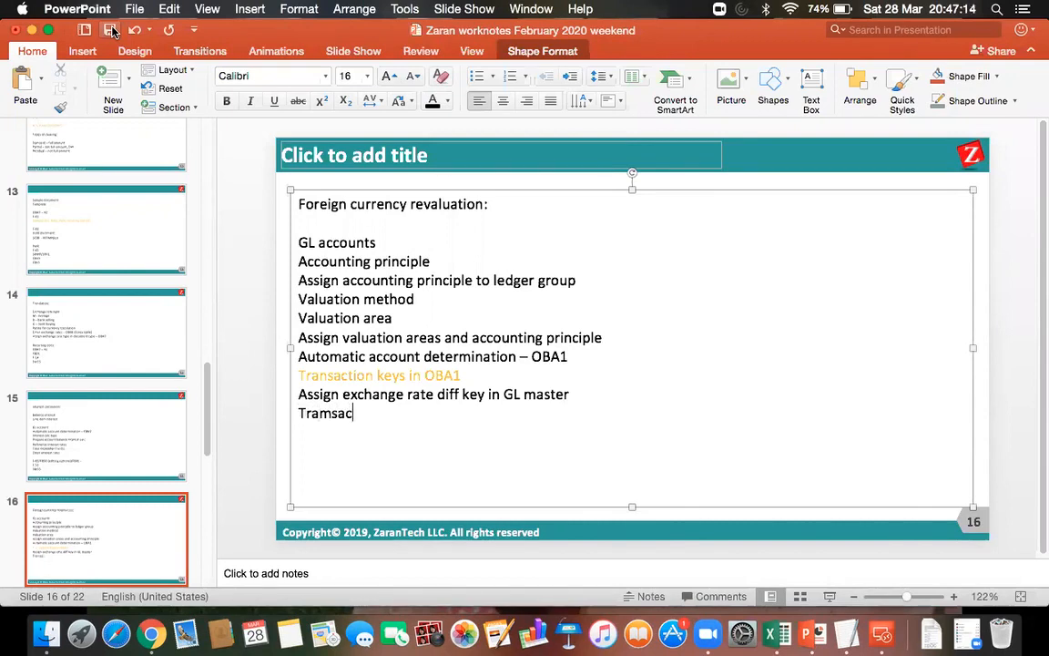
{"action": "type", "text": "tion - F-02"}
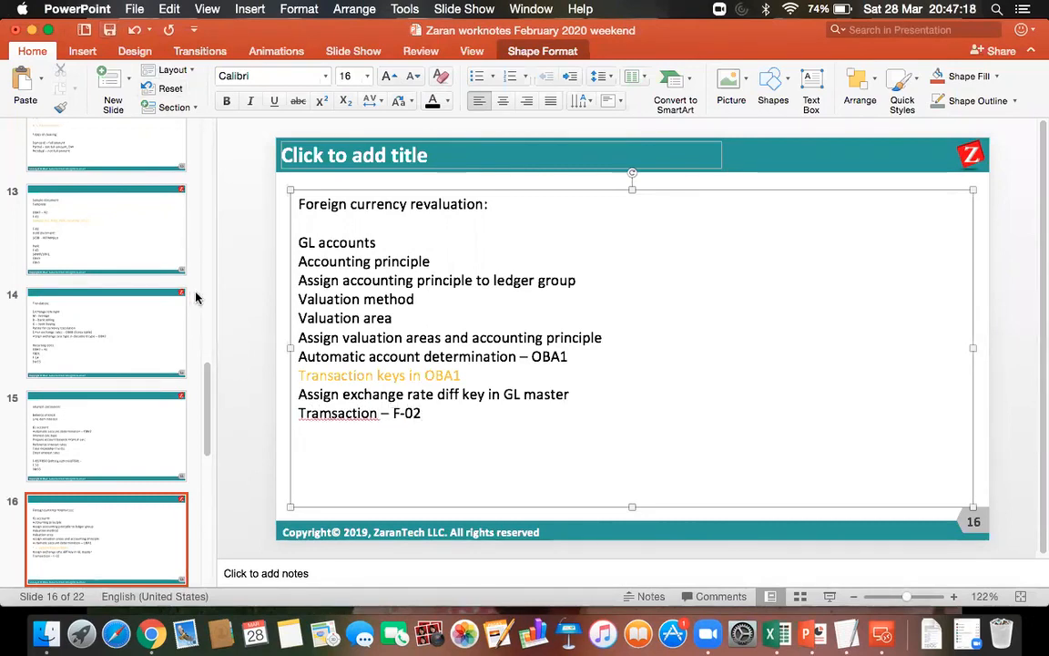
Correct the misspelled first word of the F-02 line to "Transaction".
{"action": "left_click", "coordinate": [318, 413]}
{"action": "key", "text": "BackSpace"}
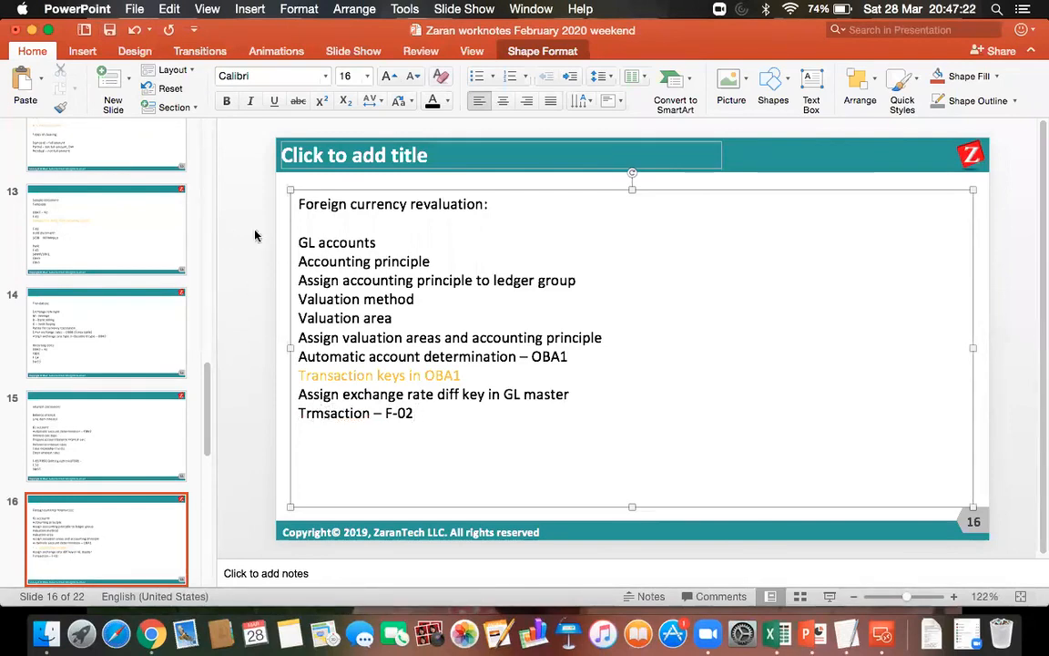
{"action": "key", "text": "Delete"}
{"action": "type", "text": "a"}
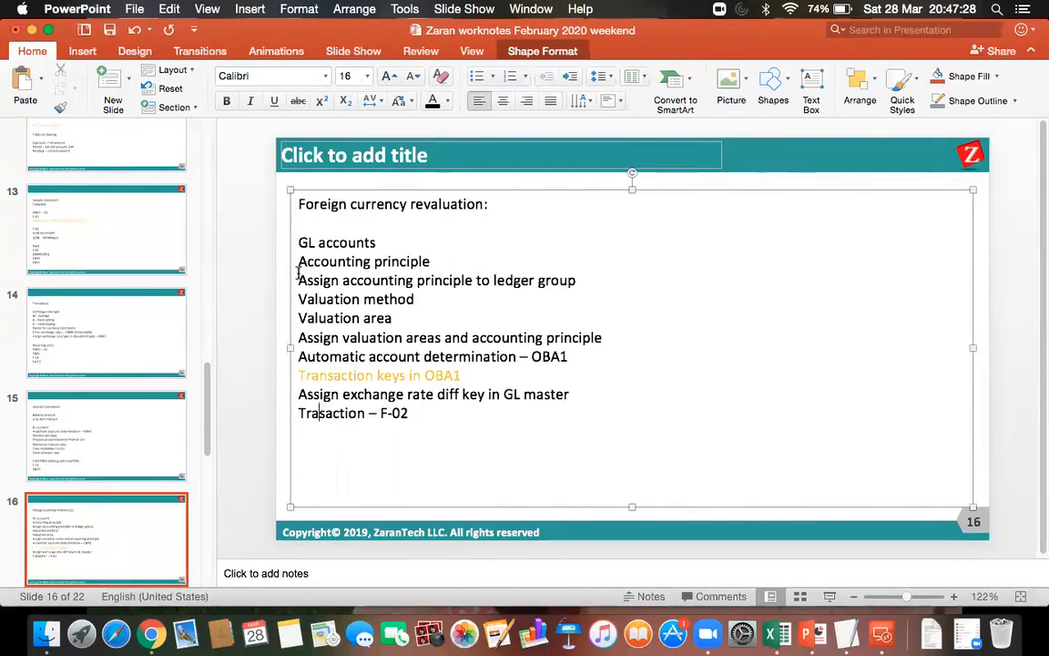
{"action": "type", "text": "n"}
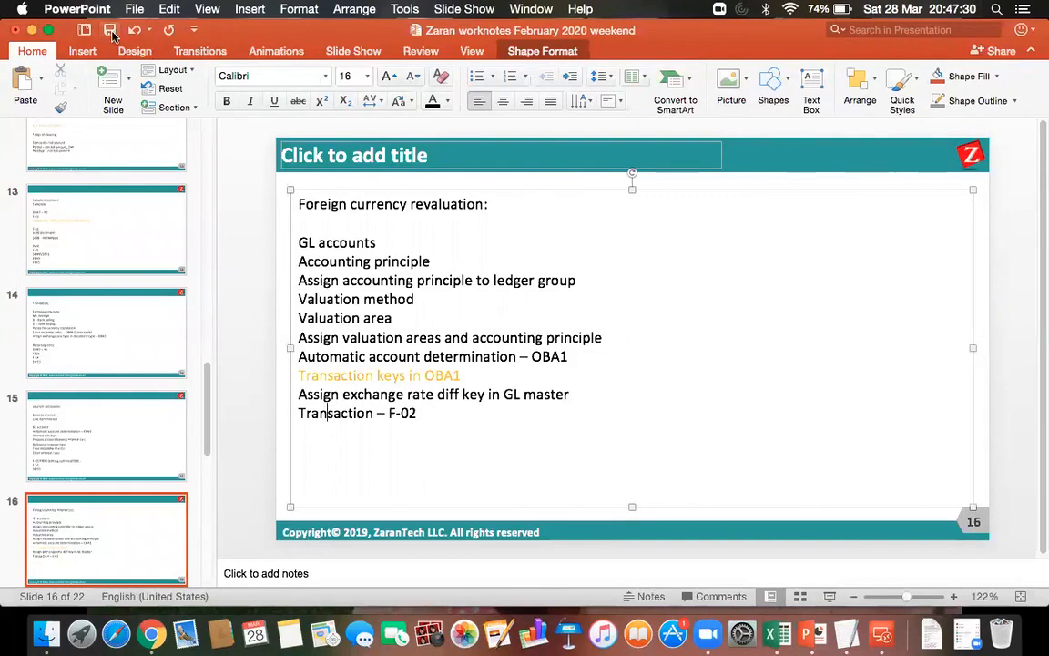
Switch back to the SAP remote desktop and open transaction F-02 in a new session.
{"action": "left_click", "coordinate": [896, 636]}
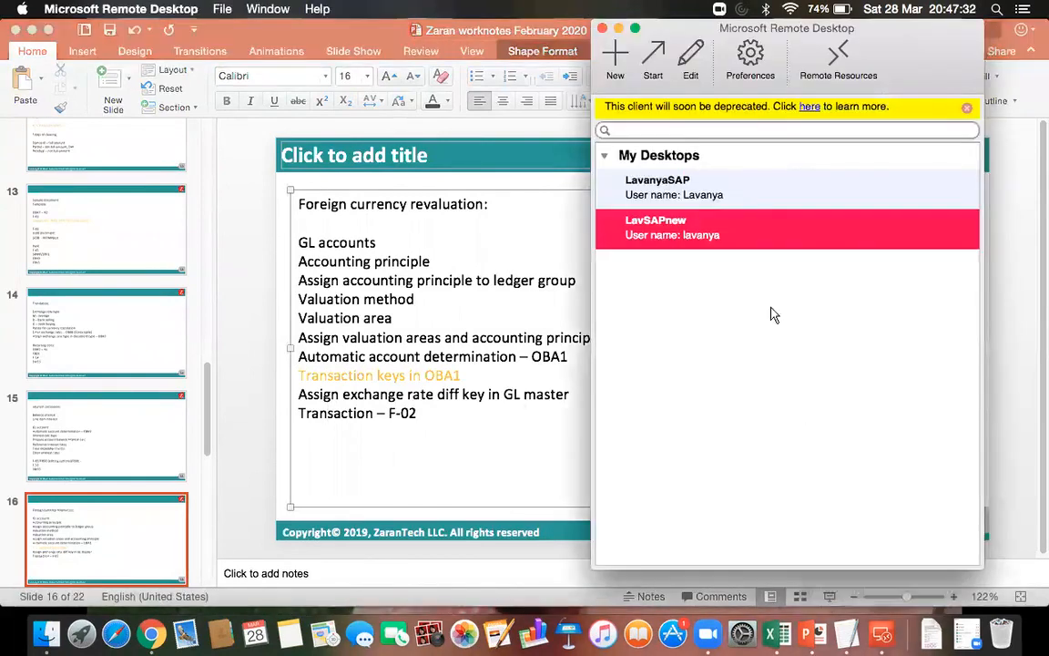
{"action": "double_click", "coordinate": [643, 222]}
{"action": "left_click", "coordinate": [122, 43]}
{"action": "type", "text": "/of-02"}
{"action": "key", "text": "Return"}
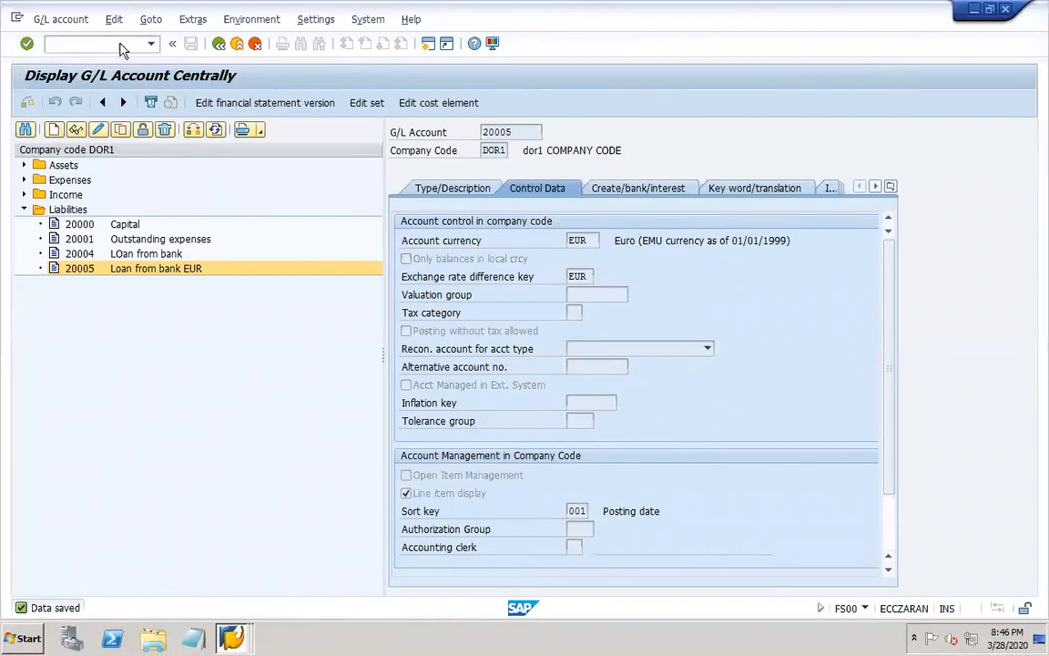
Set both the document date and the posting date of the G/L account posting to 01.01.2020.
{"action": "left_click", "coordinate": [164, 132]}
{"action": "left_click", "coordinate": [147, 149]}
{"action": "key", "text": "Tab"}
{"action": "key", "text": "Tab"}
{"action": "key", "text": "Tab"}
{"action": "left_click", "coordinate": [133, 166]}
{"action": "key", "text": "Tab"}
{"action": "key", "text": "Tab"}
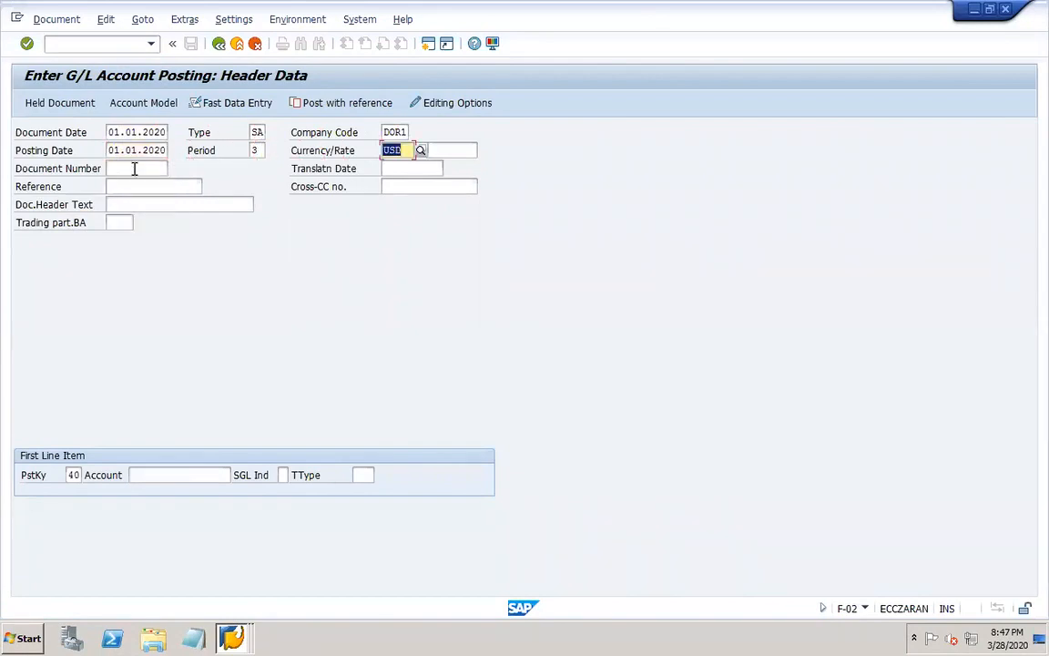
Set the posting currency to EUR and the translation date to 01.01.2020 in the header data.
{"action": "type", "text": "EUR"}
{"action": "left_click", "coordinate": [397, 182]}
{"action": "left_click", "coordinate": [444, 149]}
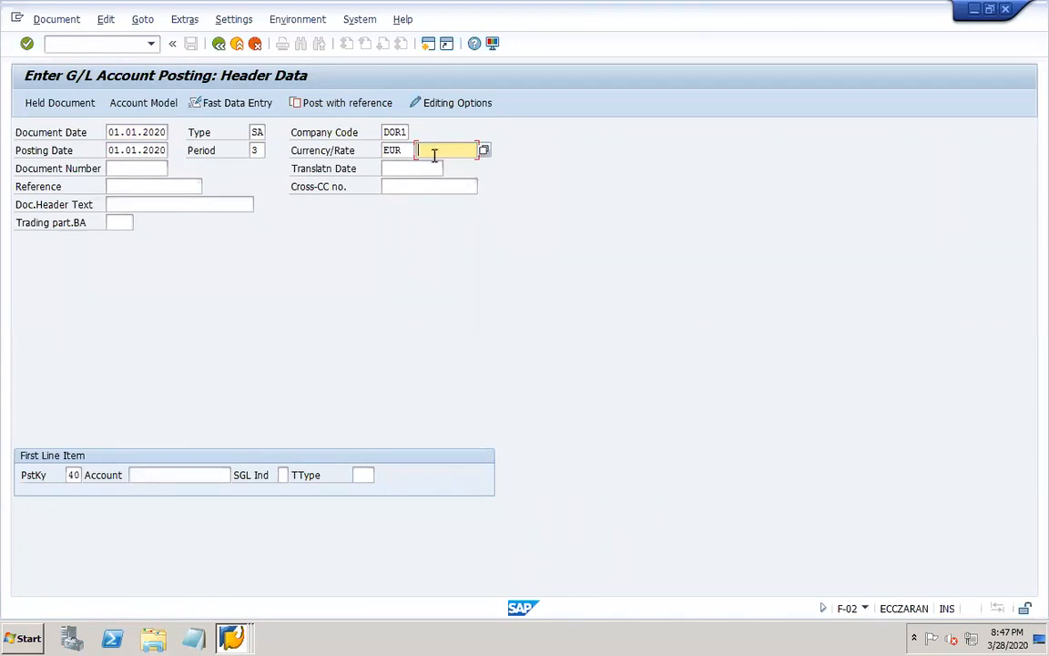
{"action": "left_click", "coordinate": [409, 170]}
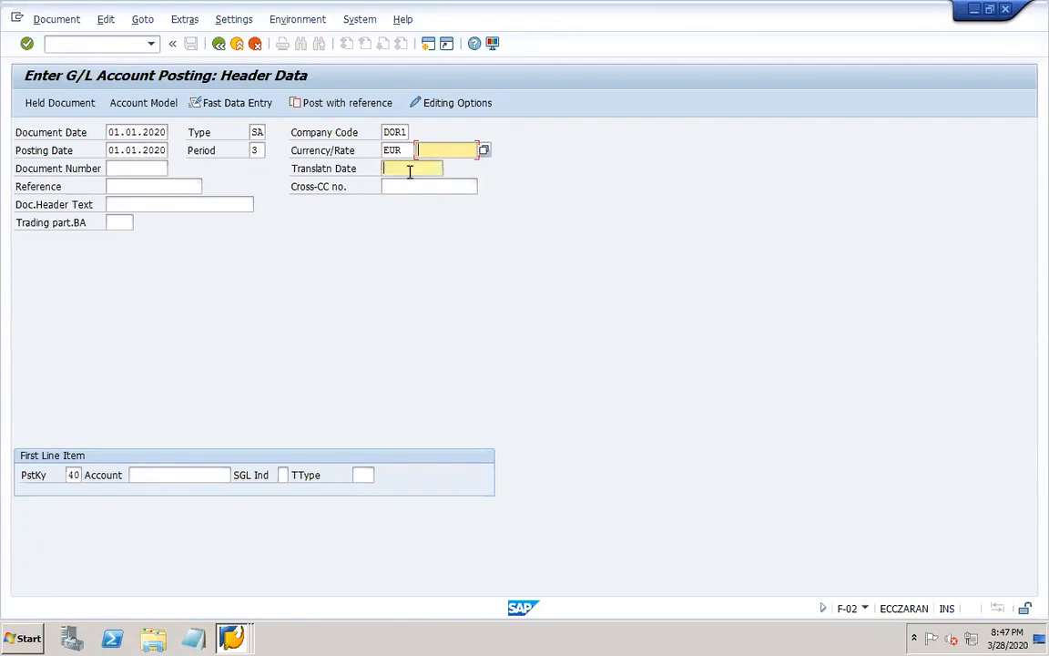
{"action": "left_click", "coordinate": [408, 184]}
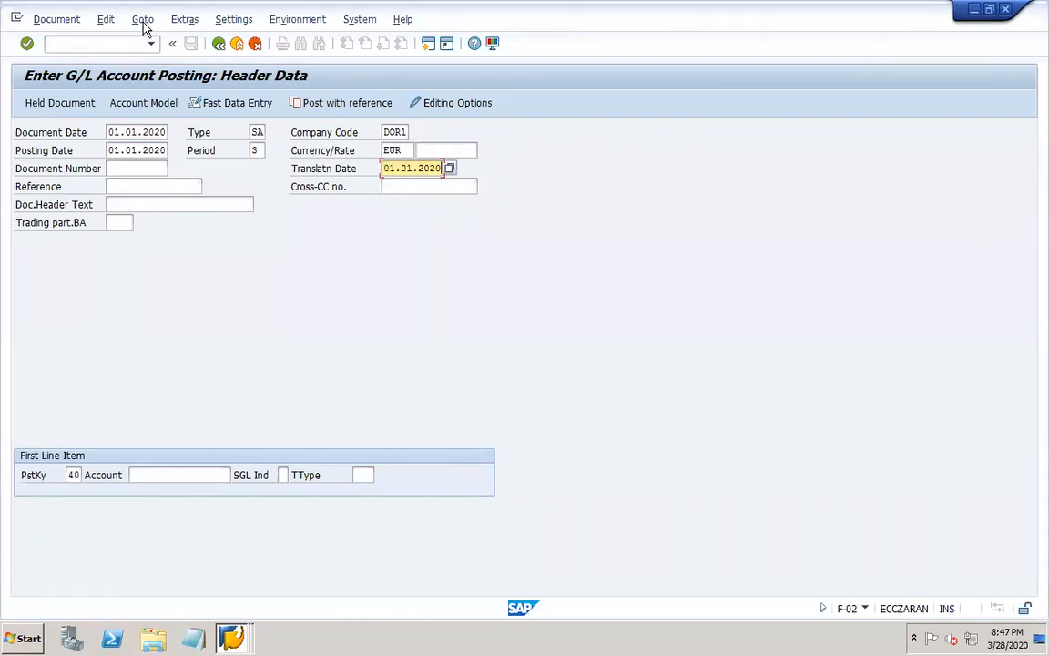
Open transaction OB08 in a new session and examine the EUR to USD entry of exchange rate type DOR1.
{"action": "left_click", "coordinate": [125, 48]}
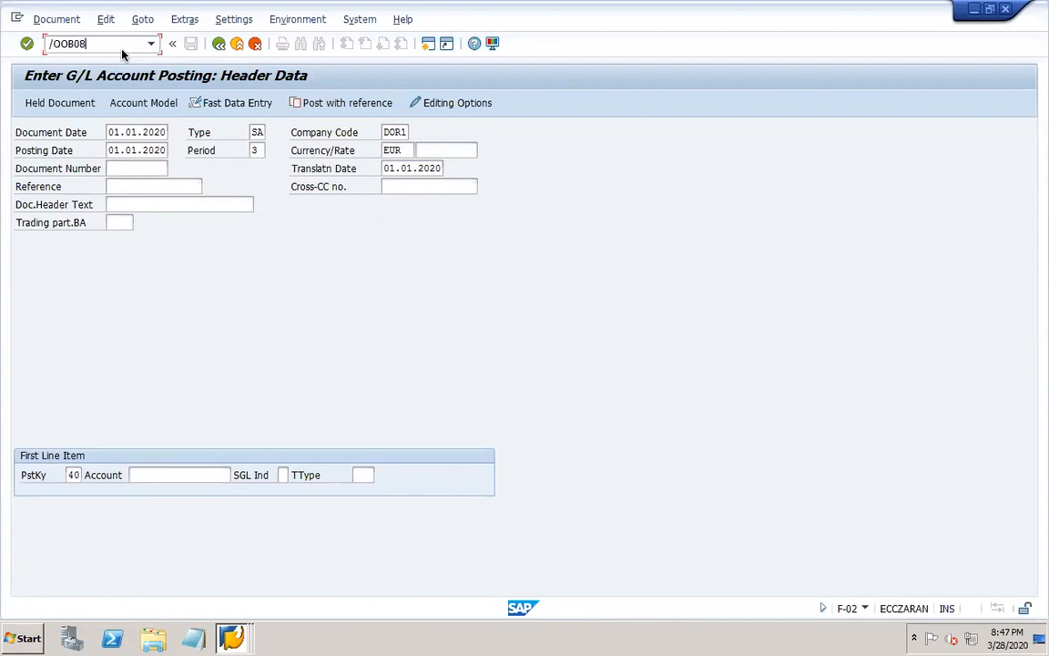
{"action": "key", "text": "Return"}
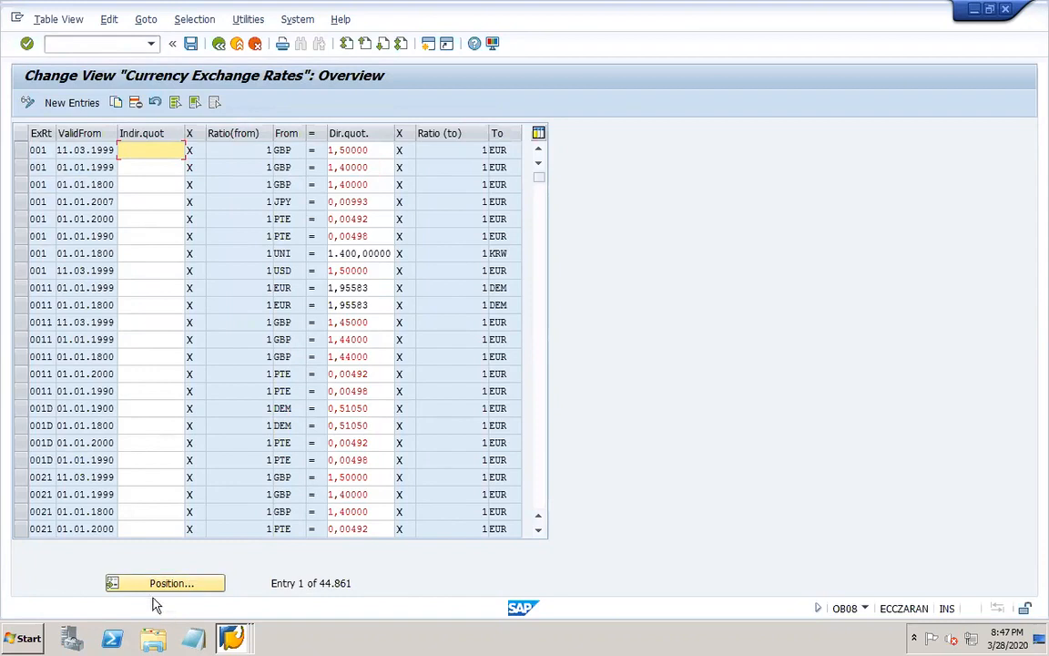
{"action": "left_click", "coordinate": [132, 588]}
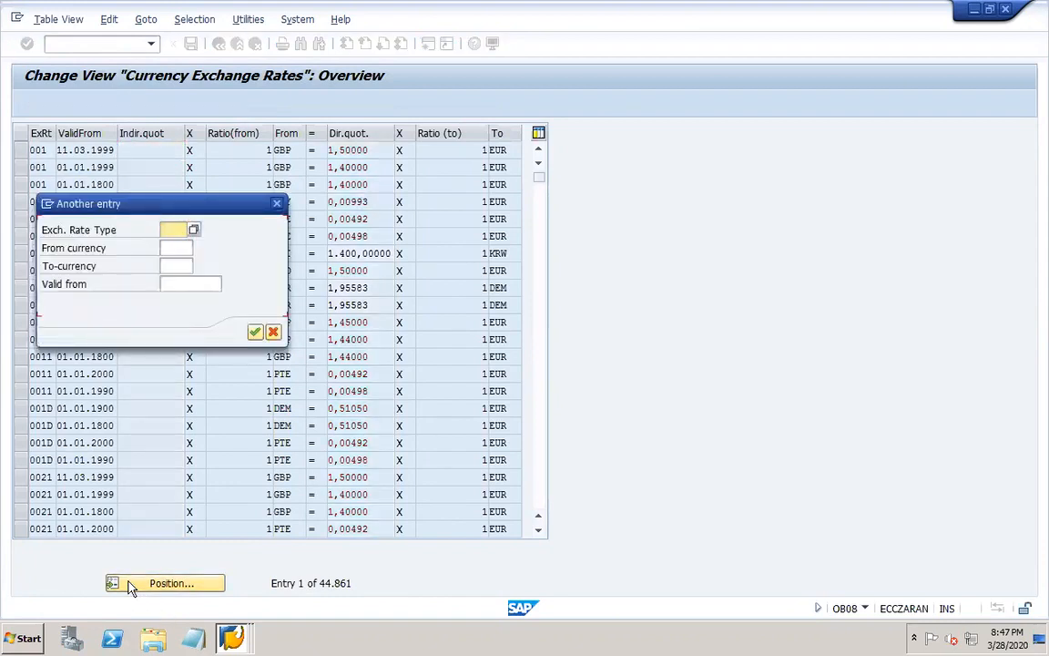
{"action": "type", "text": "DOR1"}
{"action": "key", "text": "Return"}
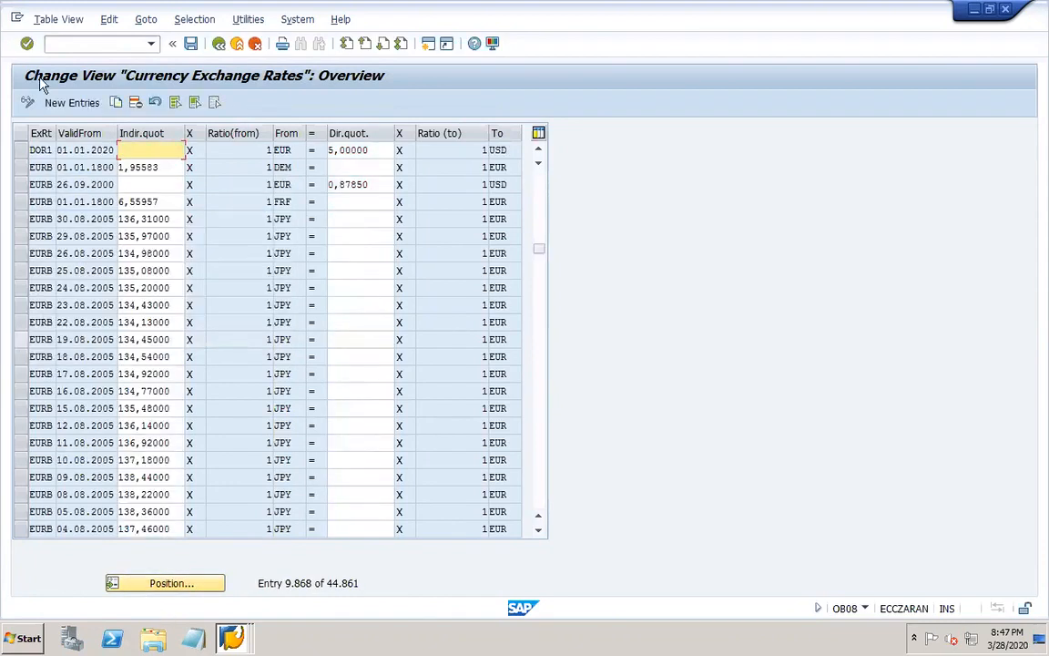
{"action": "left_click", "coordinate": [20, 151]}
{"action": "left_click", "coordinate": [373, 146]}
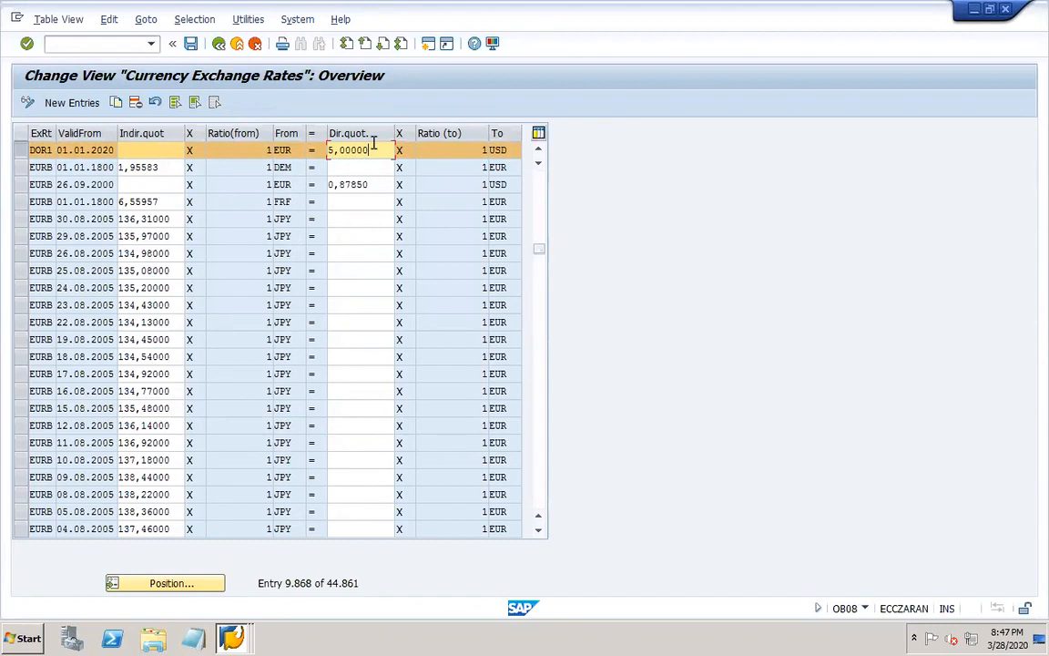
{"action": "key", "text": "Tab"}
{"action": "left_click", "coordinate": [370, 149]}
{"action": "double_click", "coordinate": [72, 148]}
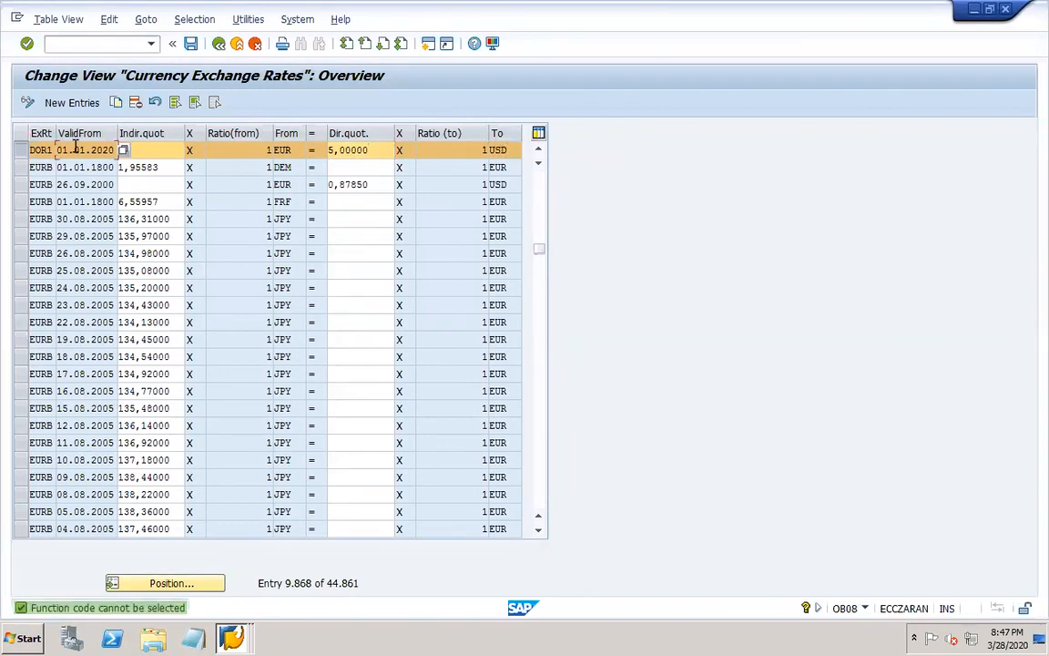
Return to the SAP session with the Enter G/L Account Posting header data.
{"action": "mouse_move", "coordinate": [777, 639]}
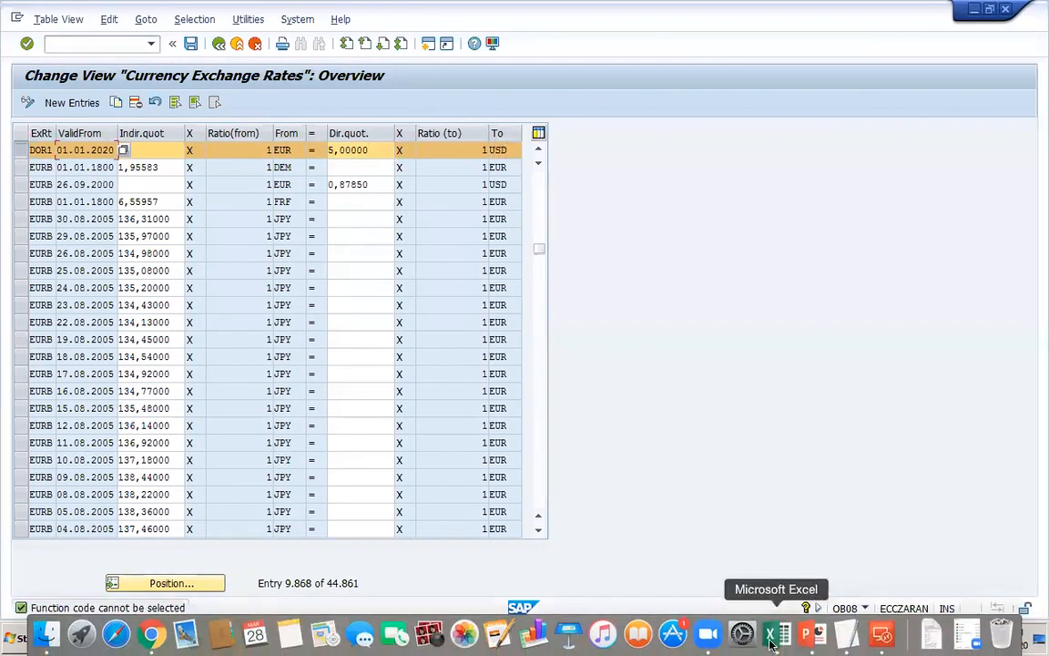
{"action": "left_click", "coordinate": [878, 636]}
{"action": "double_click", "coordinate": [677, 238]}
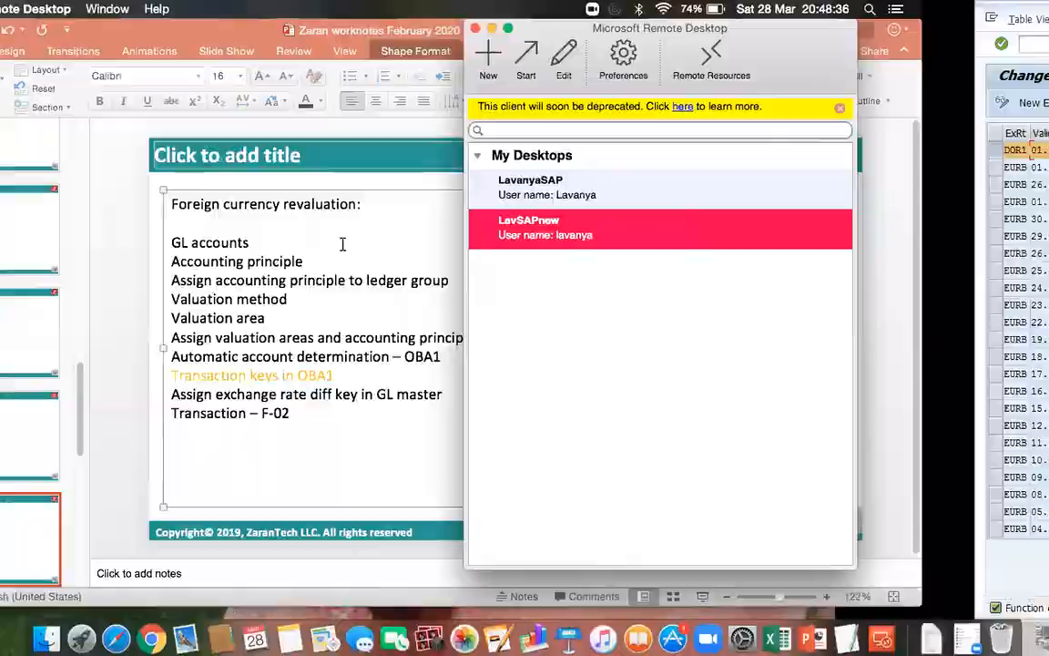
{"action": "left_click", "coordinate": [234, 637]}
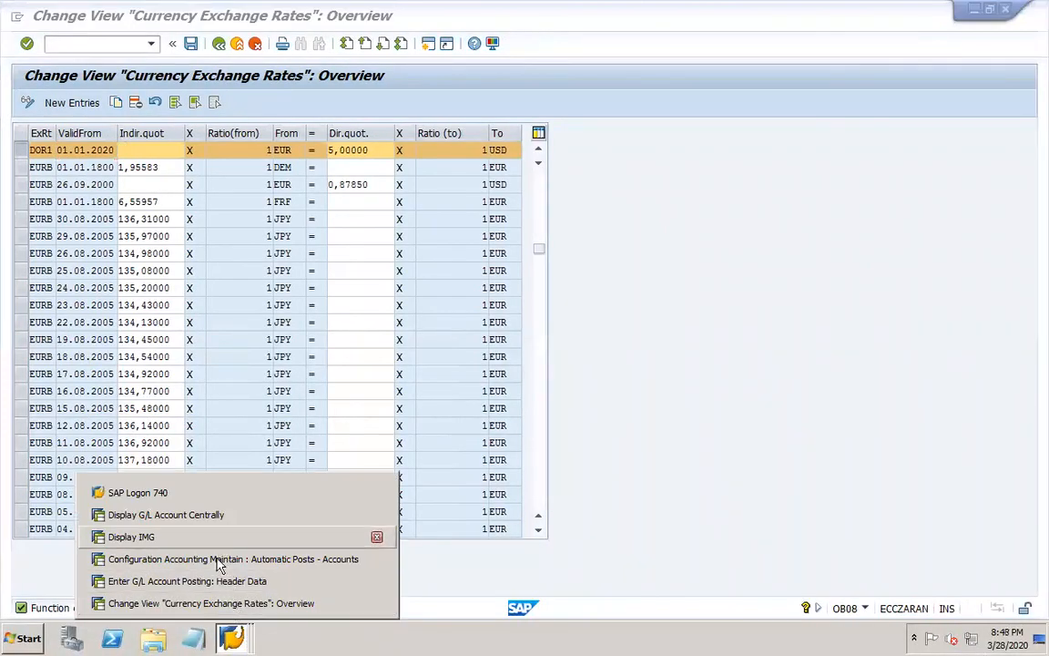
{"action": "left_click", "coordinate": [187, 581]}
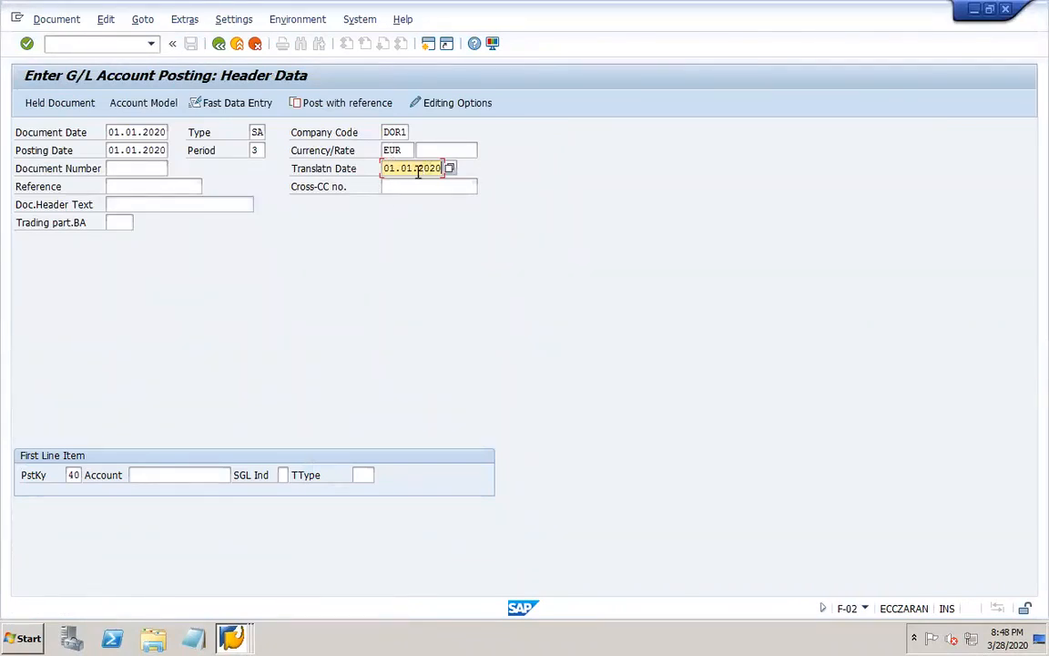
Choose G/L account 10000 Cash for the first line item with posting key 40 and continue to its details.
{"action": "left_click", "coordinate": [164, 476]}
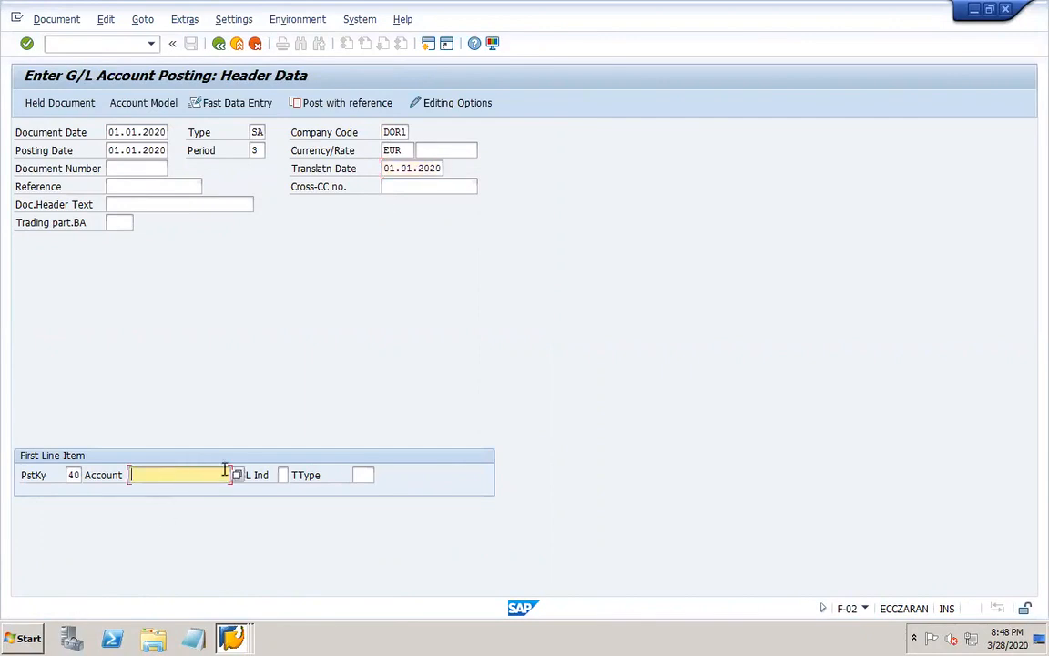
{"action": "left_click", "coordinate": [238, 476]}
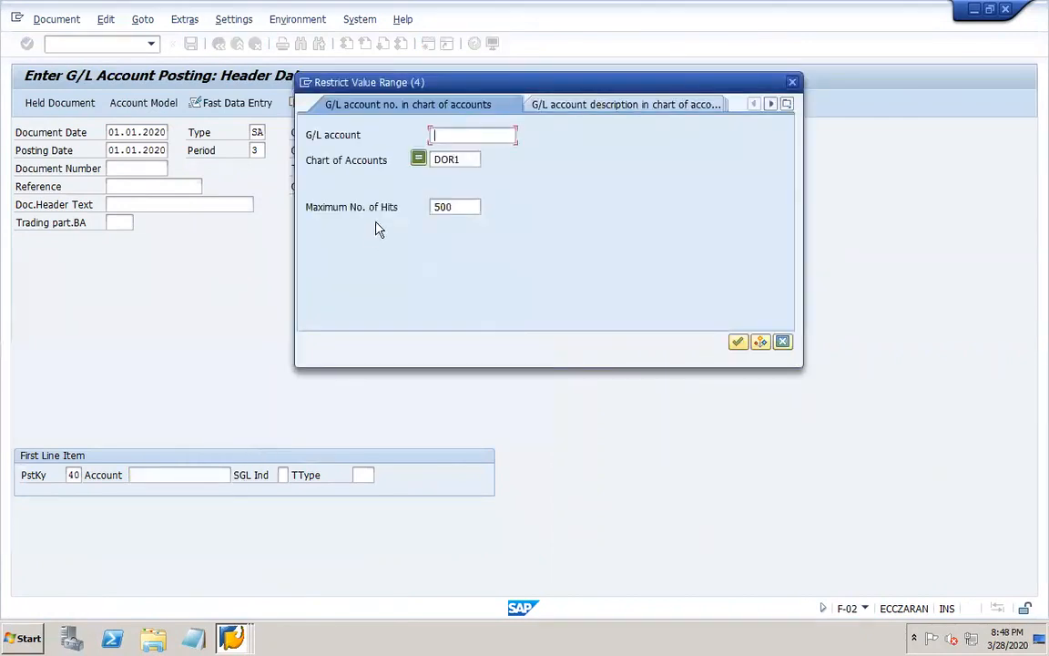
{"action": "key", "text": "Return"}
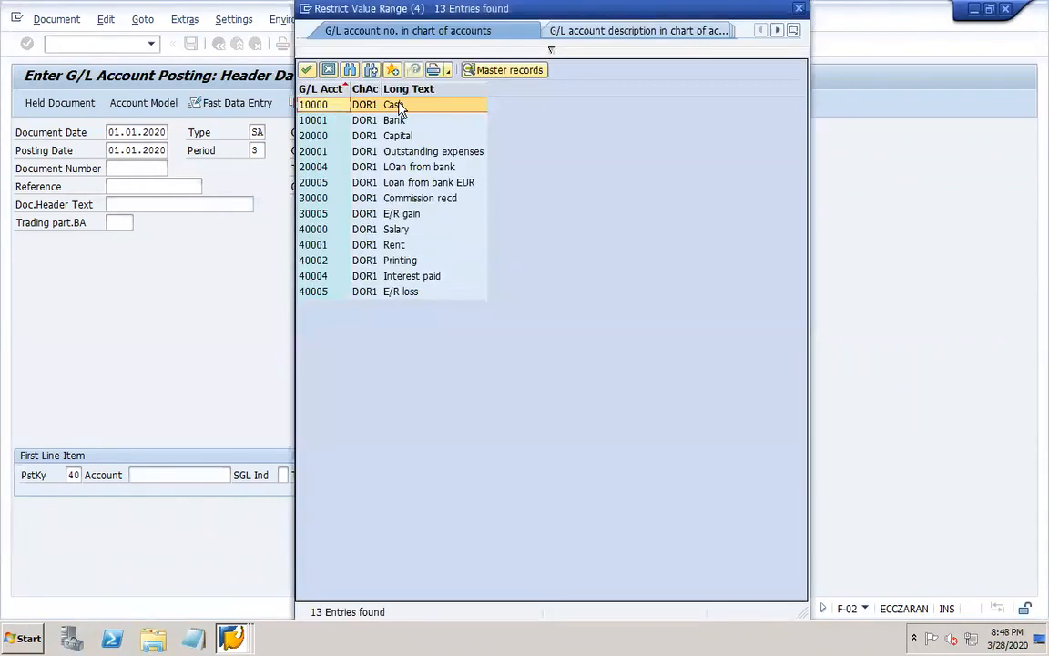
{"action": "double_click", "coordinate": [398, 105]}
{"action": "key", "text": "Return"}
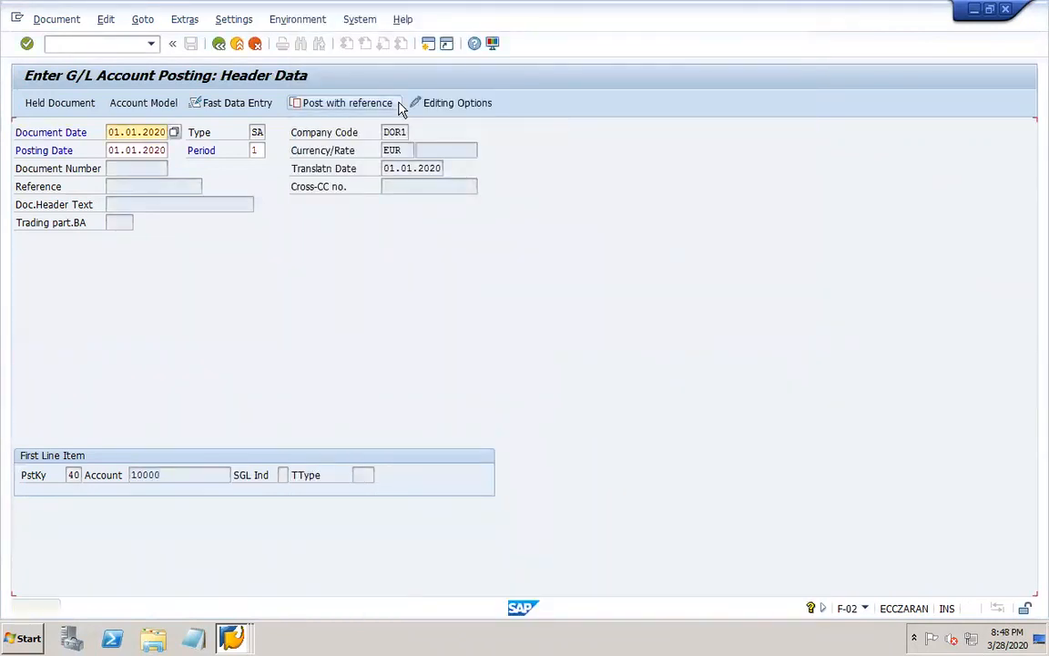
Enter an amount of 10000 EUR and the text "loan in EUR" for the Cash debit item.
{"action": "type", "text": "10000"}
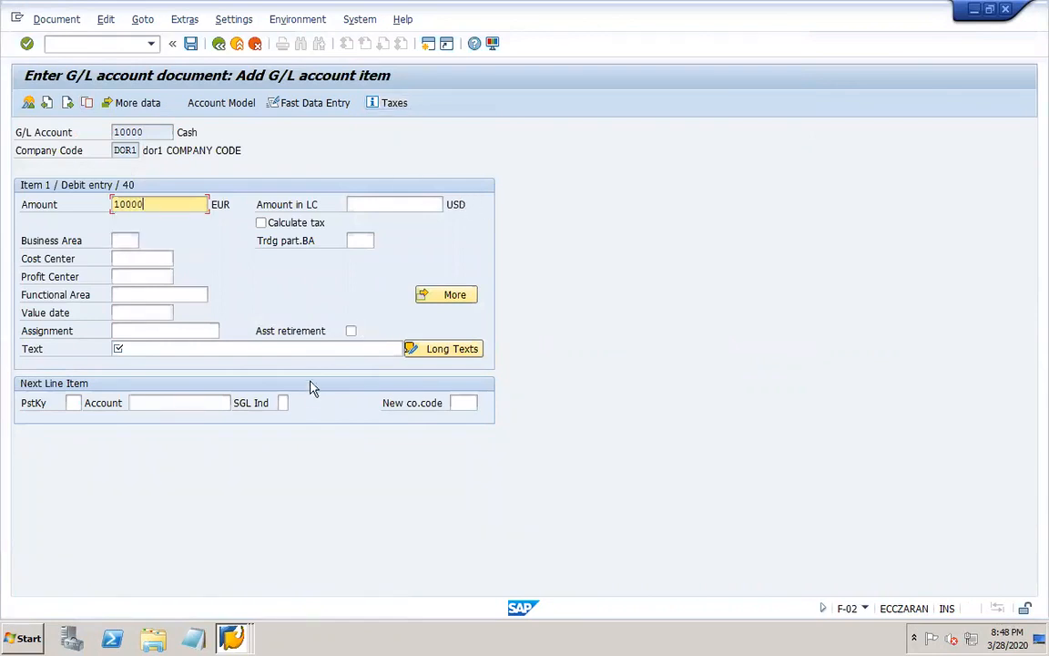
{"action": "left_click", "coordinate": [283, 347]}
{"action": "type", "text": "loan in EUR"}
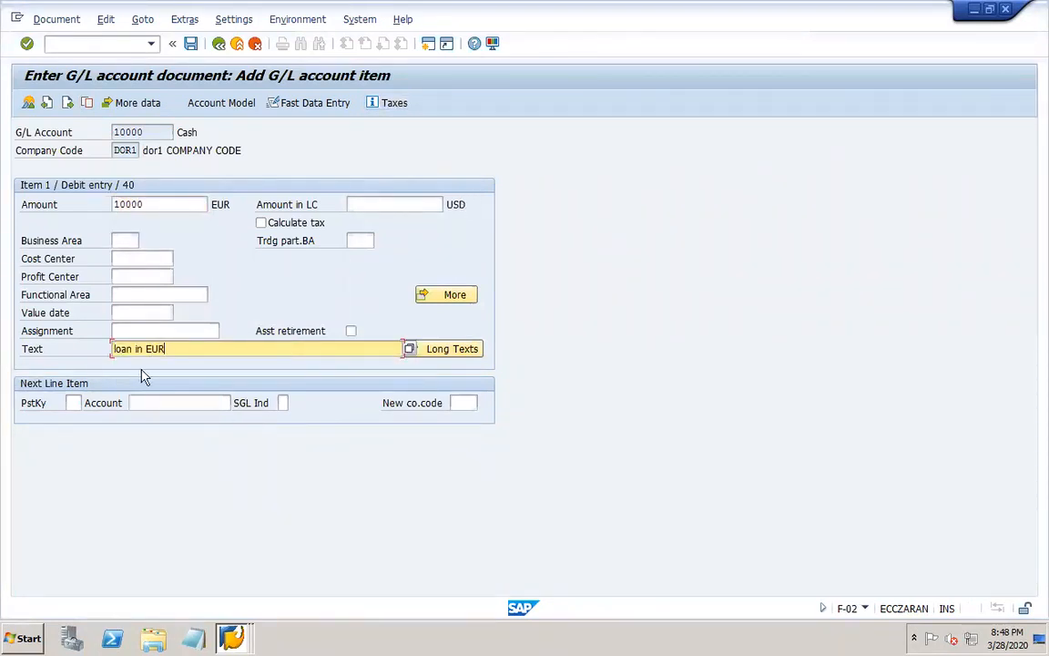
Add a next line item with posting key 50 and account 20005 Loan from bank EUR.
{"action": "left_click", "coordinate": [74, 401]}
{"action": "type", "text": "50"}
{"action": "key", "text": "Tab"}
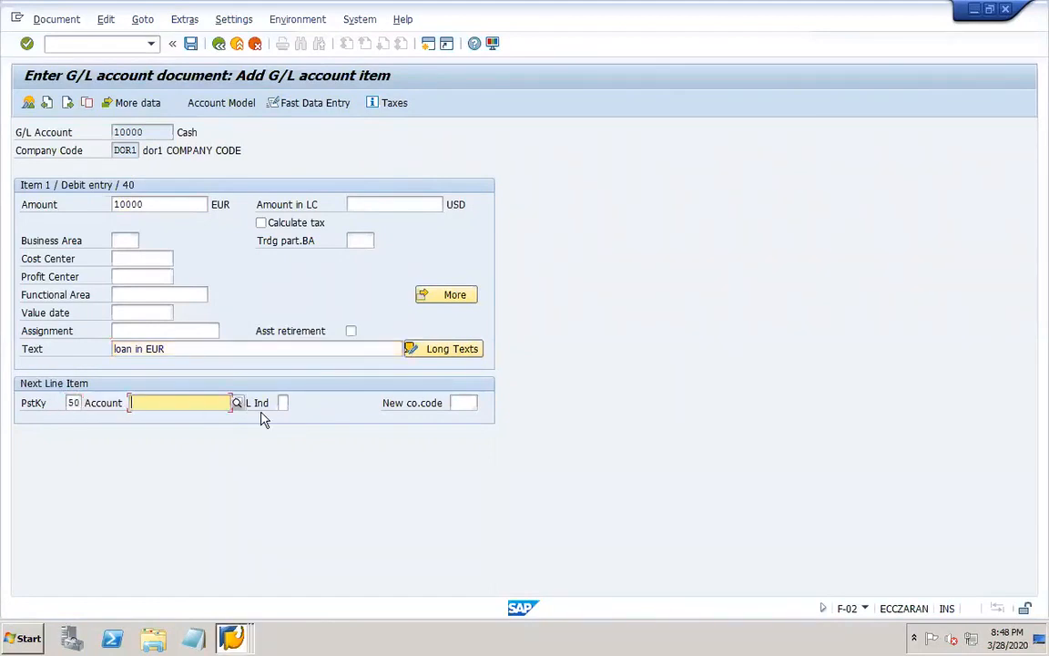
{"action": "left_click", "coordinate": [236, 402]}
{"action": "key", "text": "Return"}
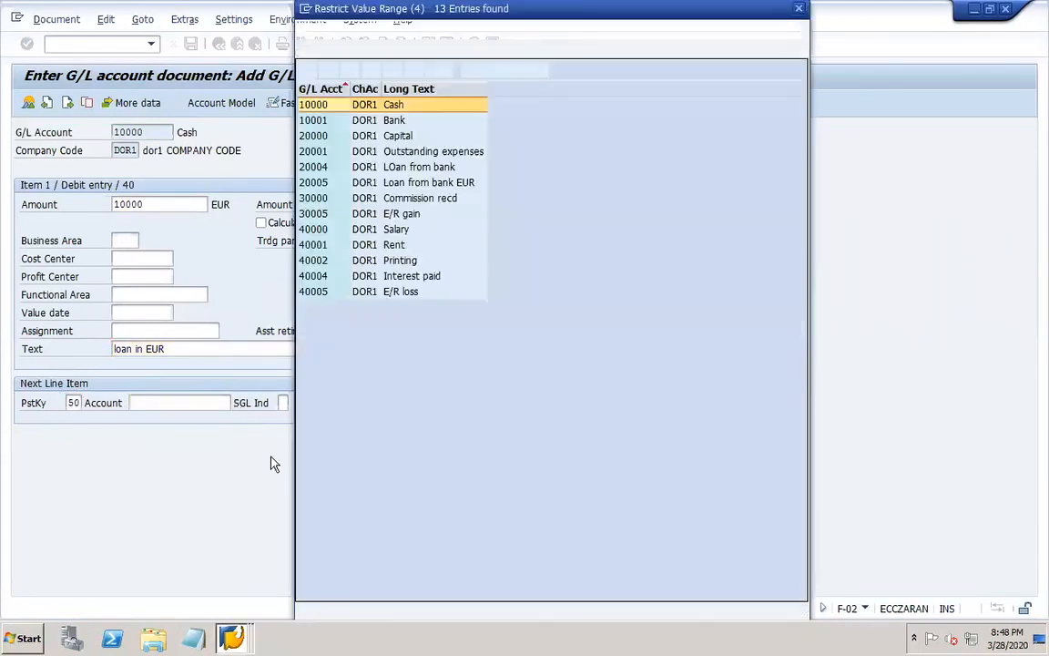
{"action": "double_click", "coordinate": [458, 182]}
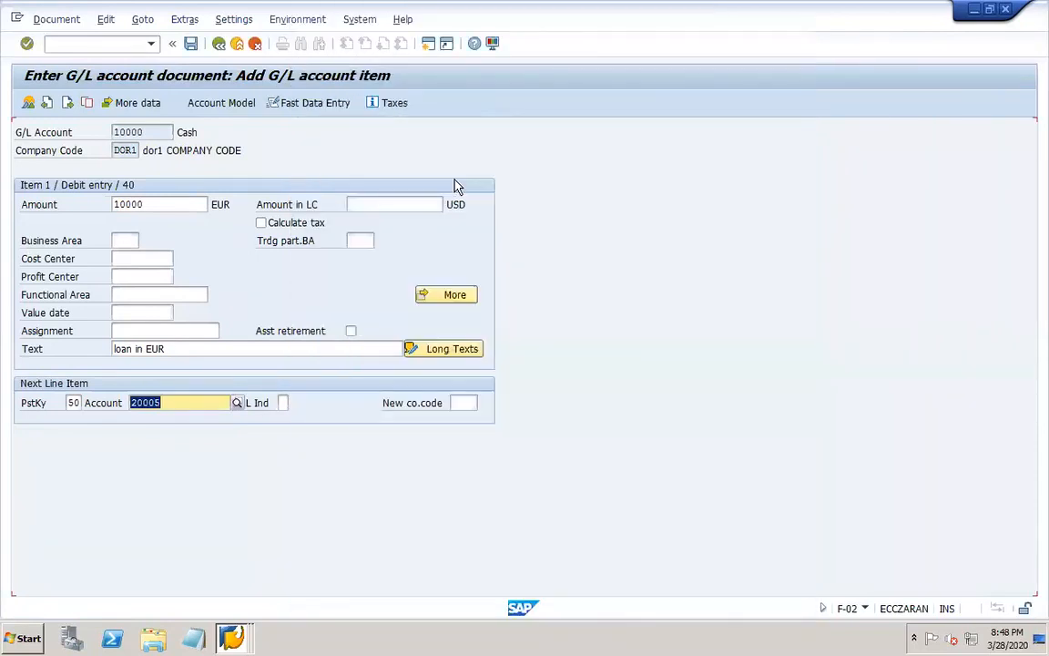
{"action": "key", "text": "Return"}
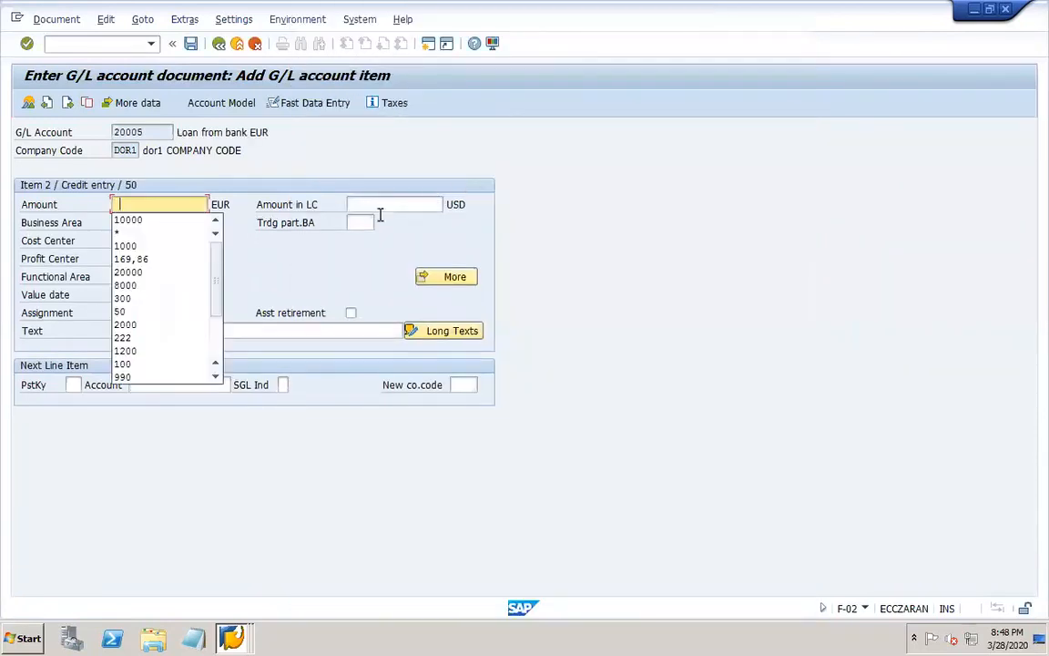
Set the credit item's amount to * and its text to +, and simulate the document.
{"action": "type", "text": "*"}
{"action": "left_click", "coordinate": [192, 329]}
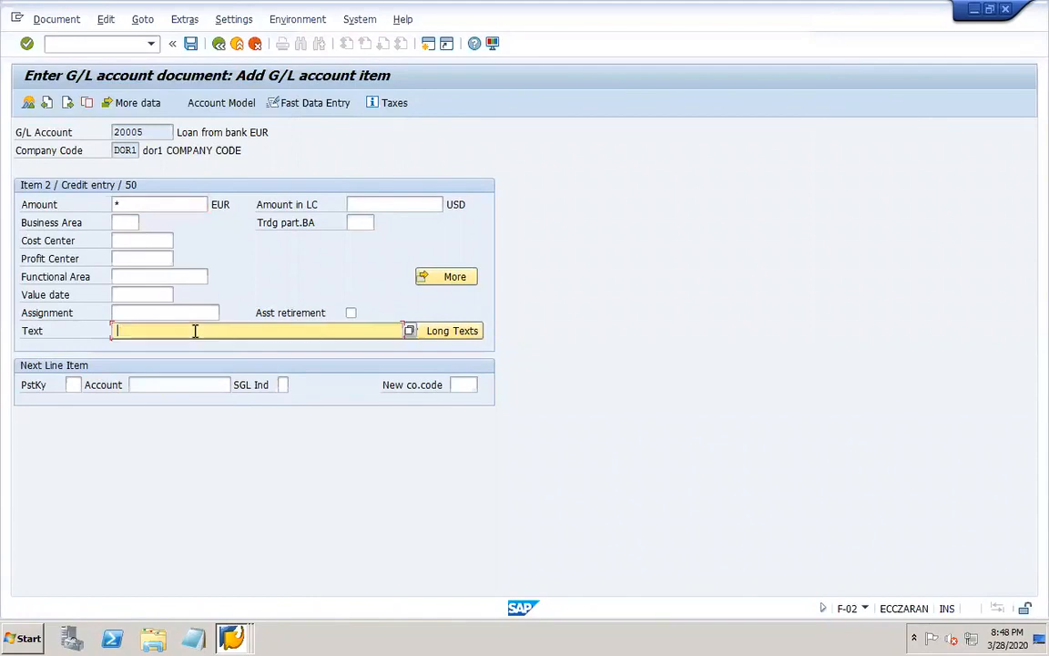
{"action": "type", "text": "+"}
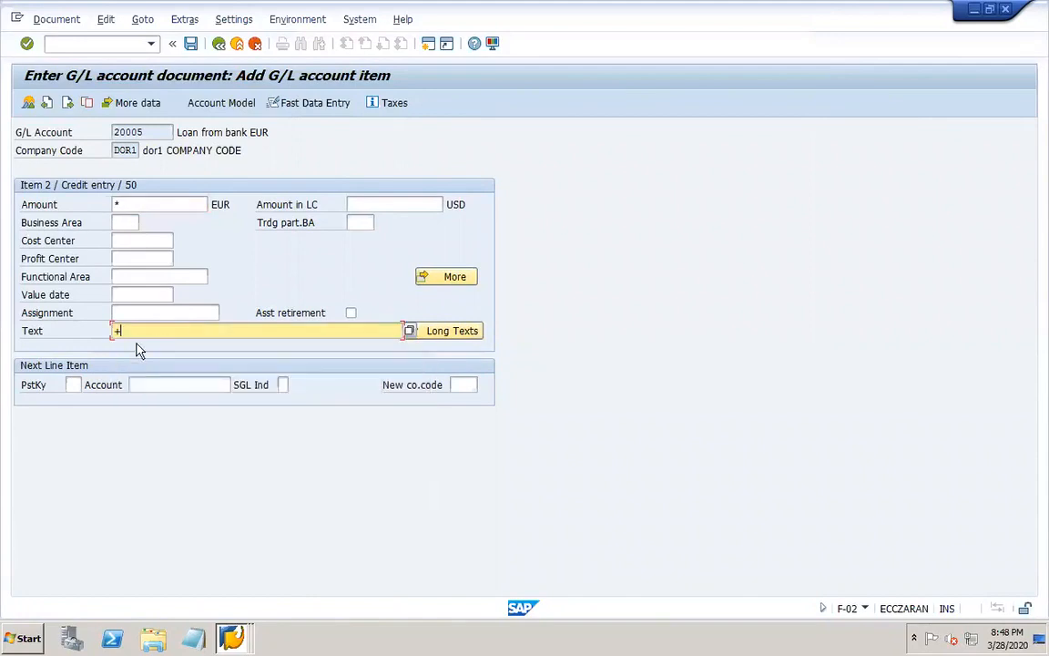
{"action": "left_click", "coordinate": [47, 19]}
{"action": "left_click", "coordinate": [68, 94]}
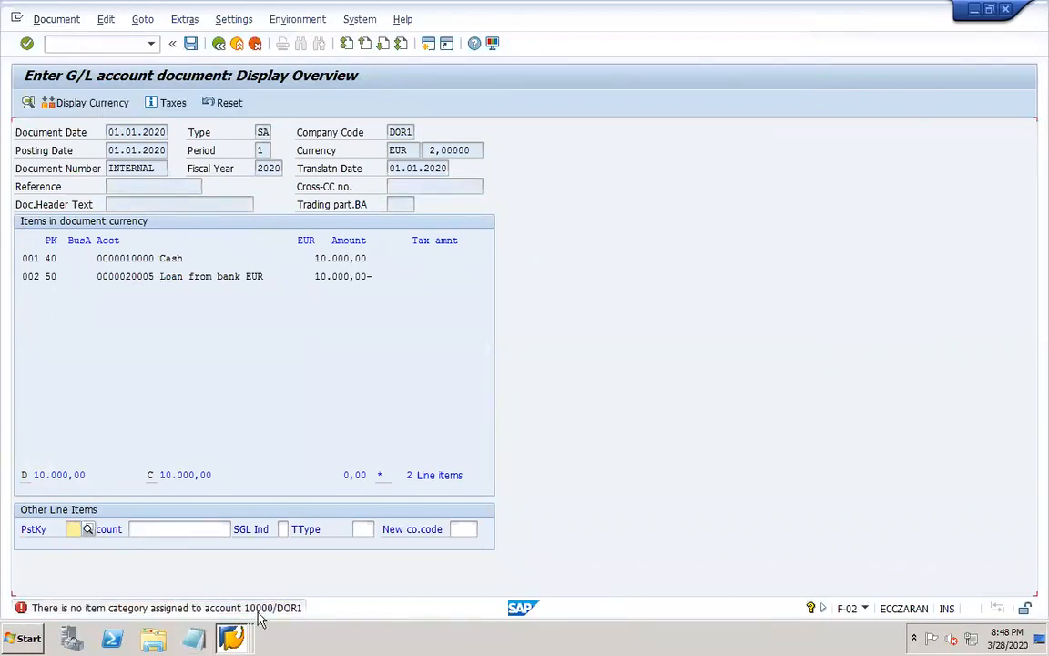
Follow the item category error's help to Classify G/L Accounts for Document Splitting and start new entries for chart of accounts DOR1.
{"action": "double_click", "coordinate": [21, 606]}
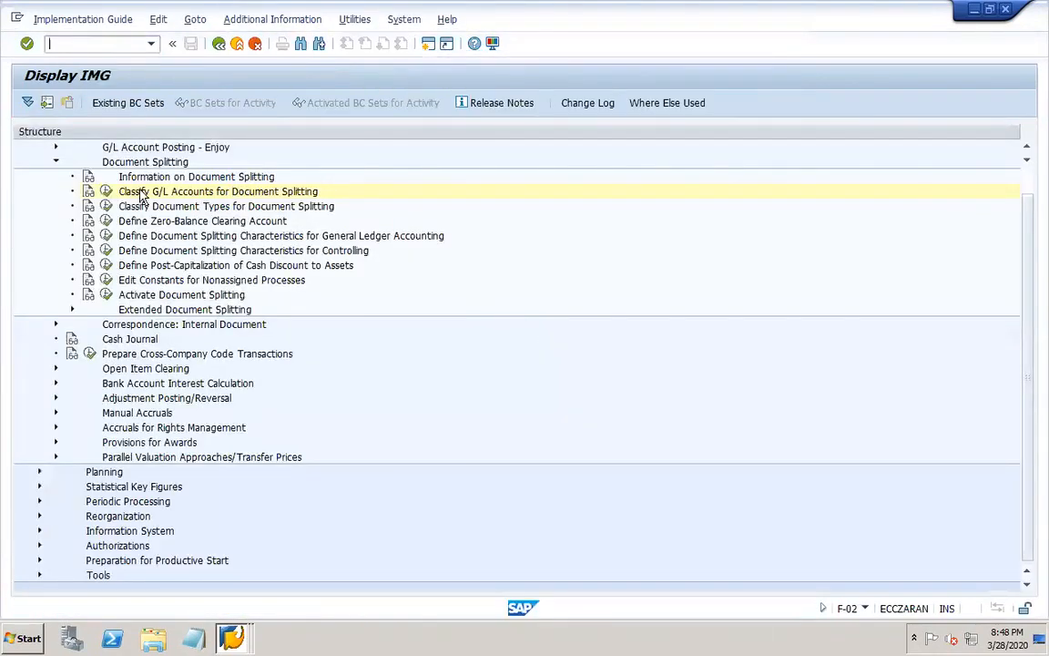
{"action": "left_click", "coordinate": [106, 192]}
{"action": "left_click", "coordinate": [132, 277]}
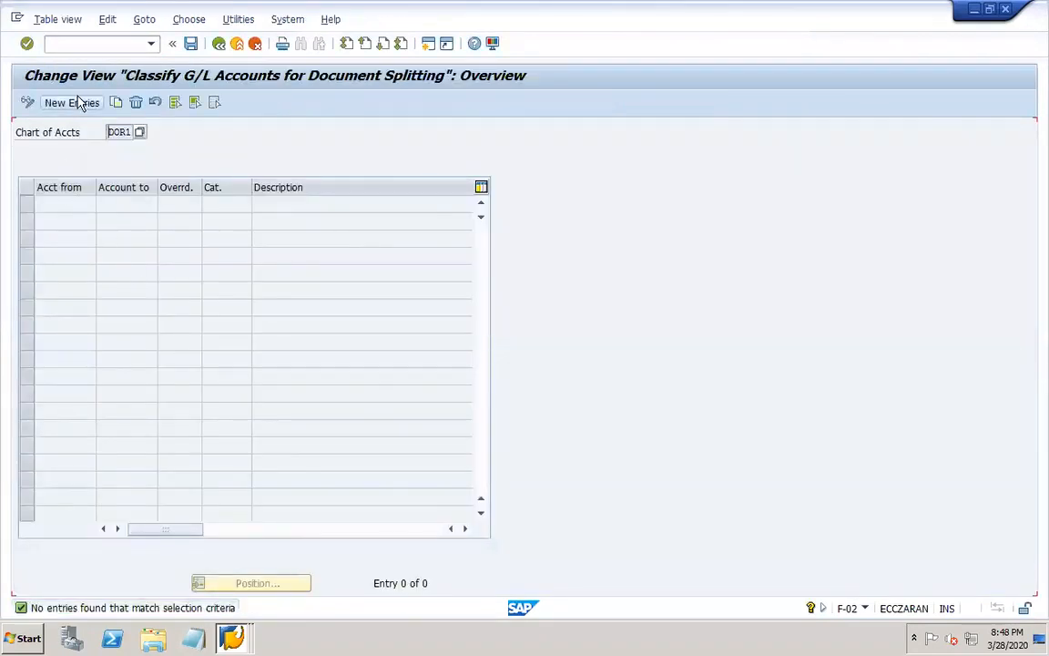
{"action": "left_click", "coordinate": [77, 102]}
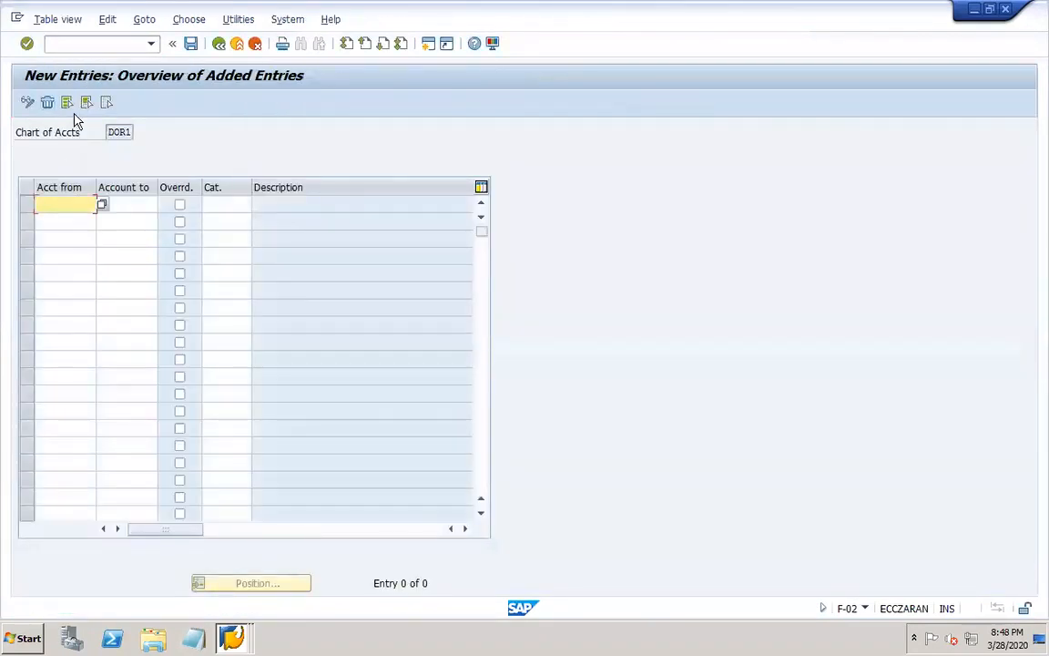
Classify the account range 10000 to 19999 with item category 07000 Asset.
{"action": "left_click", "coordinate": [72, 205]}
{"action": "left_click", "coordinate": [70, 245]}
{"action": "key", "text": "Tab"}
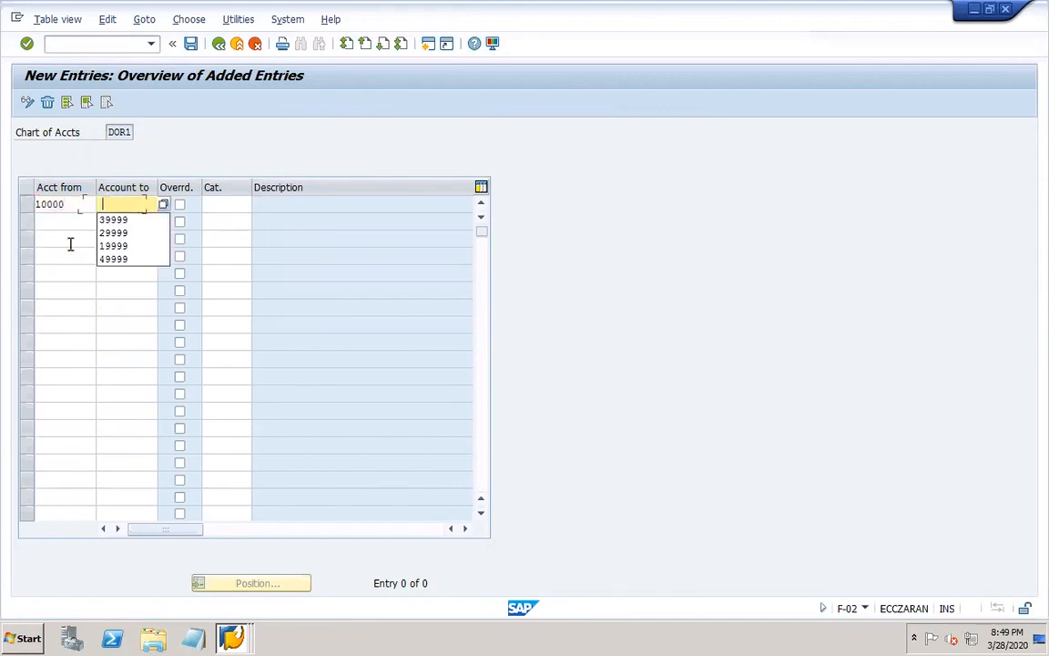
{"action": "left_click", "coordinate": [112, 245]}
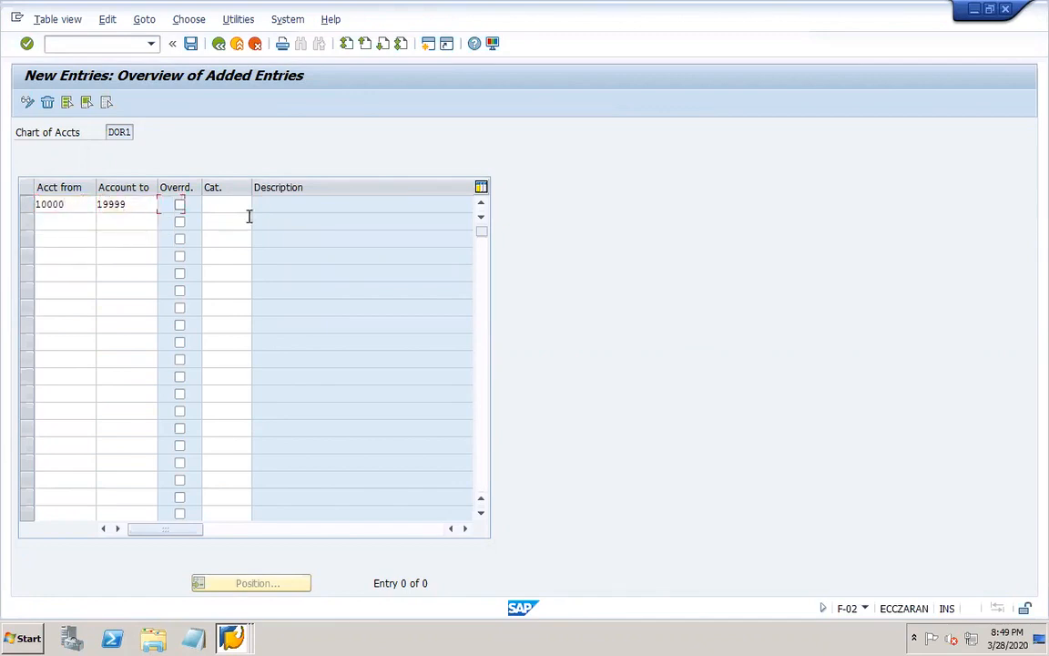
{"action": "left_click", "coordinate": [246, 209]}
{"action": "left_click", "coordinate": [258, 205]}
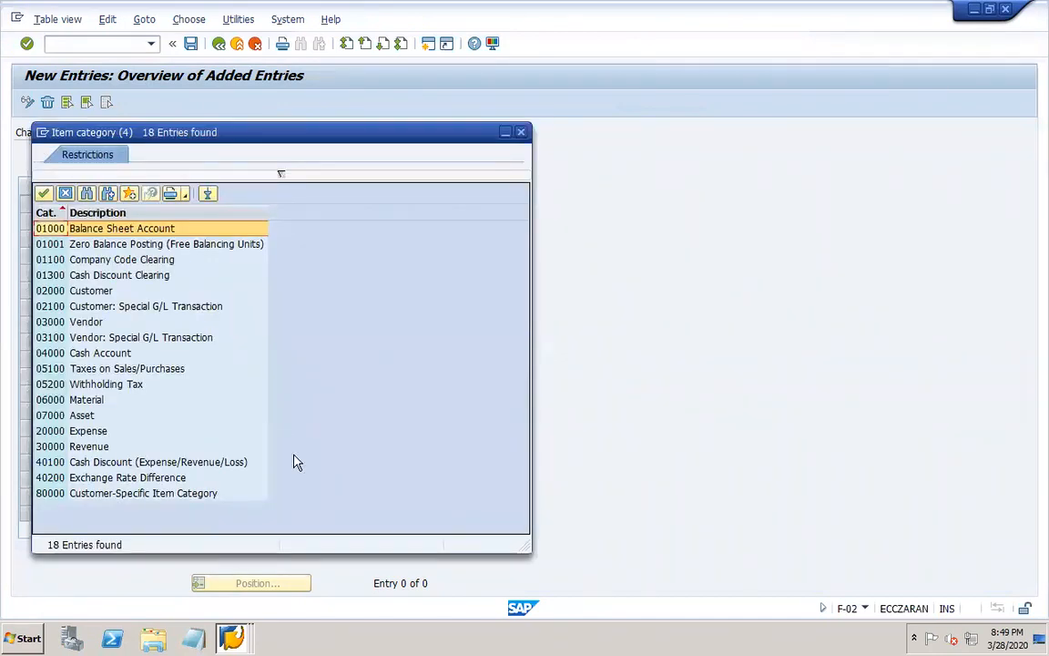
{"action": "double_click", "coordinate": [84, 416]}
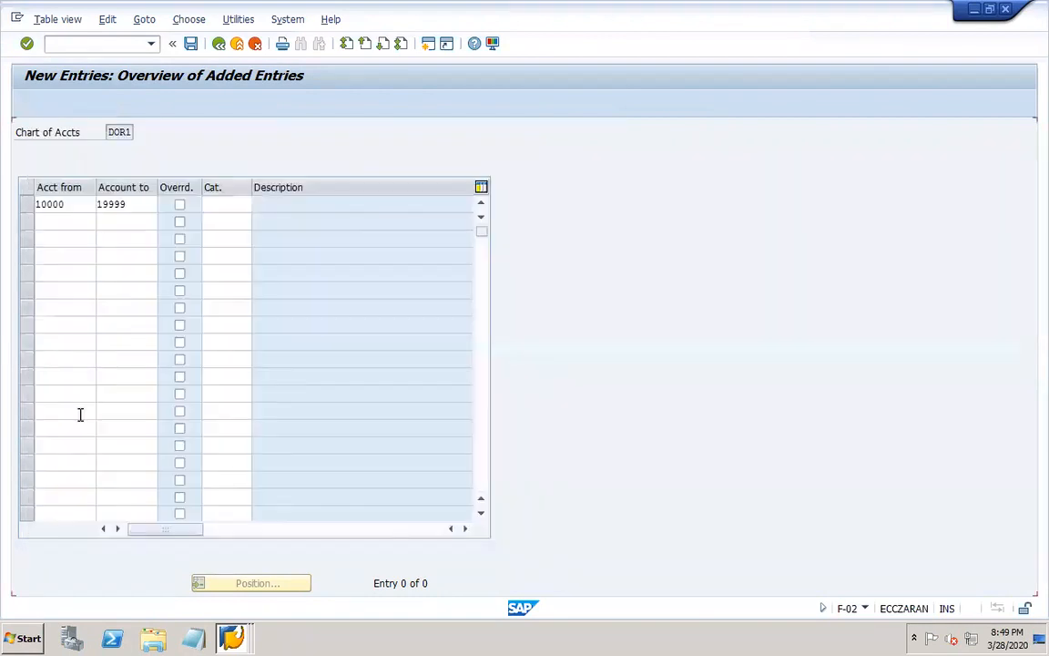
Classify the account range 20000 to 29999 with item category 01000 Balance Sheet Account.
{"action": "left_click", "coordinate": [74, 220]}
{"action": "type", "text": "20000"}
{"action": "key", "text": "Tab"}
{"action": "type", "text": "2"}
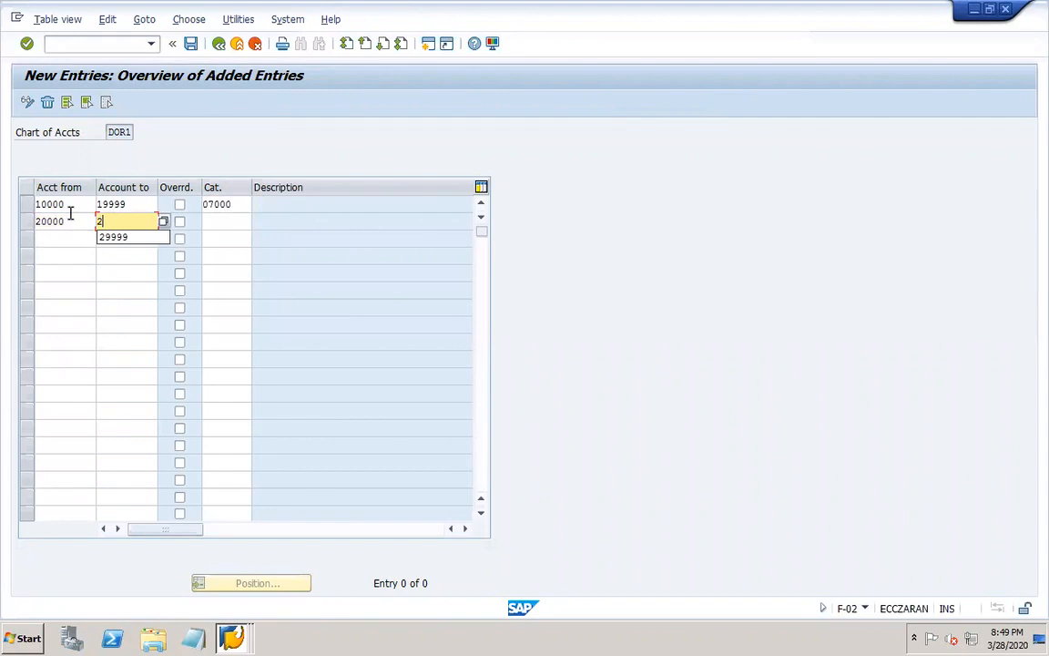
{"action": "type", "text": "9999"}
{"action": "left_click", "coordinate": [227, 223]}
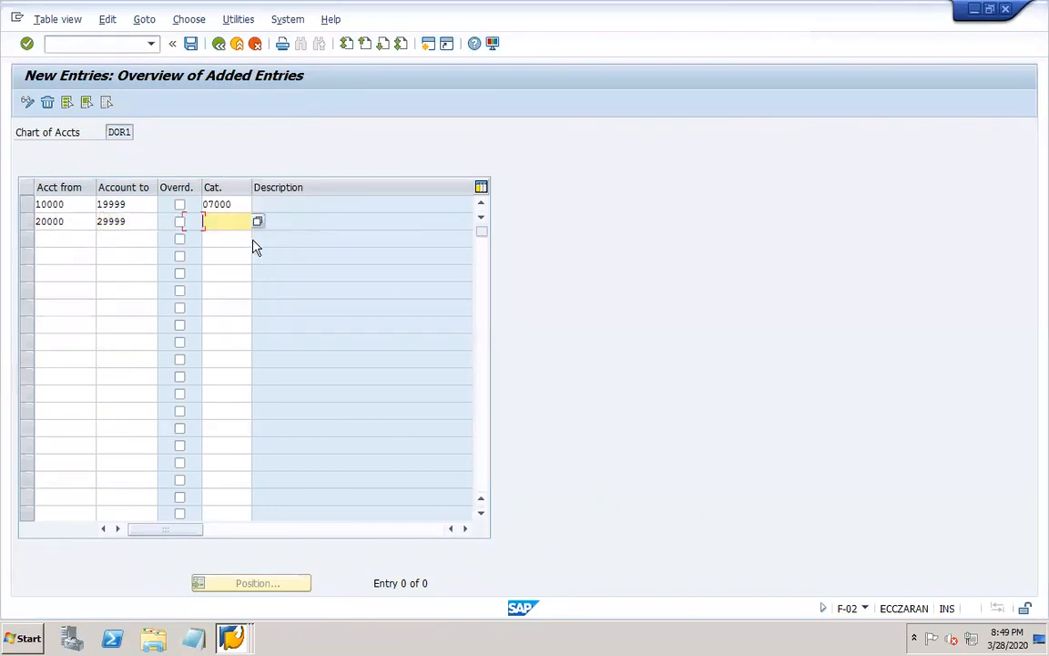
{"action": "left_click", "coordinate": [259, 223]}
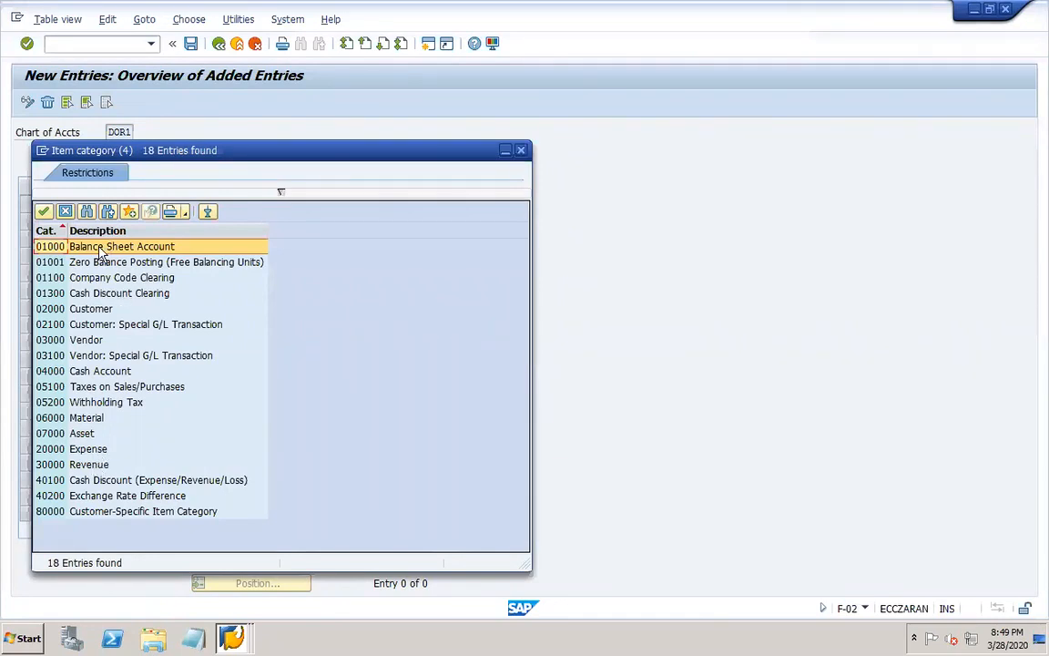
{"action": "double_click", "coordinate": [66, 246]}
Classify the account range 30000 to 39999 with item category 30000 Revenue.
{"action": "left_click", "coordinate": [55, 236]}
{"action": "type", "text": "30000"}
{"action": "key", "text": "Tab"}
{"action": "type", "text": "39999"}
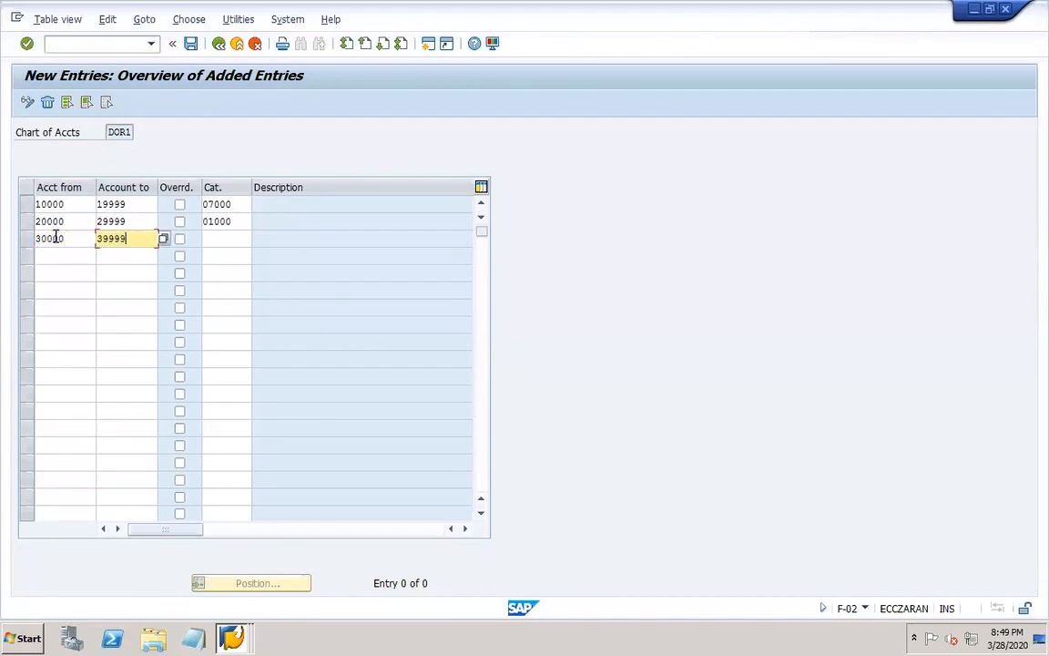
{"action": "left_click", "coordinate": [222, 239]}
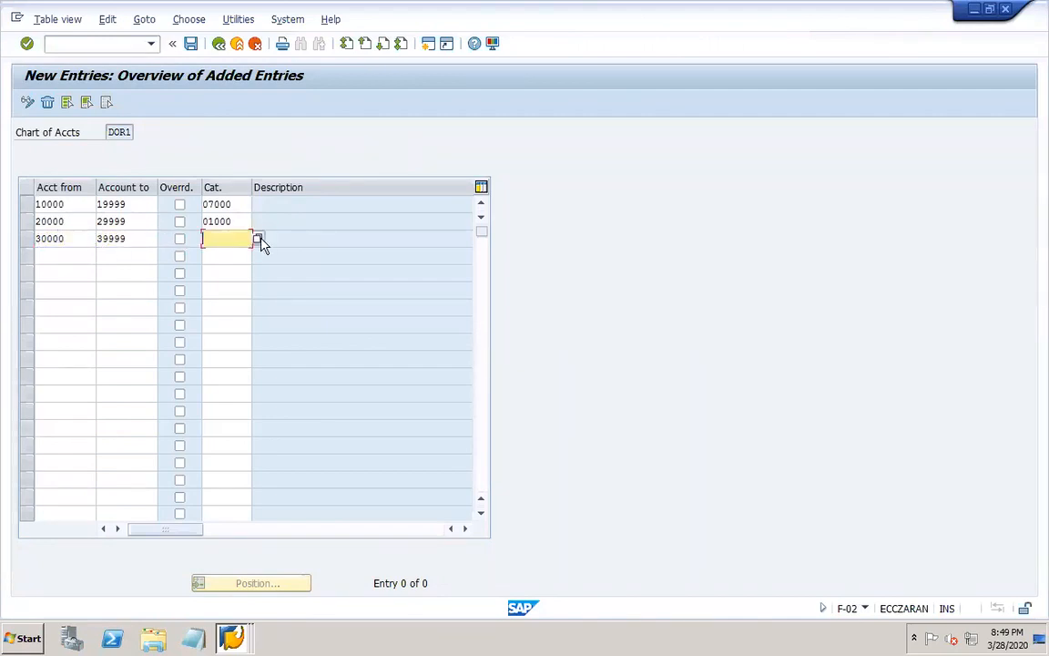
{"action": "left_click", "coordinate": [258, 239]}
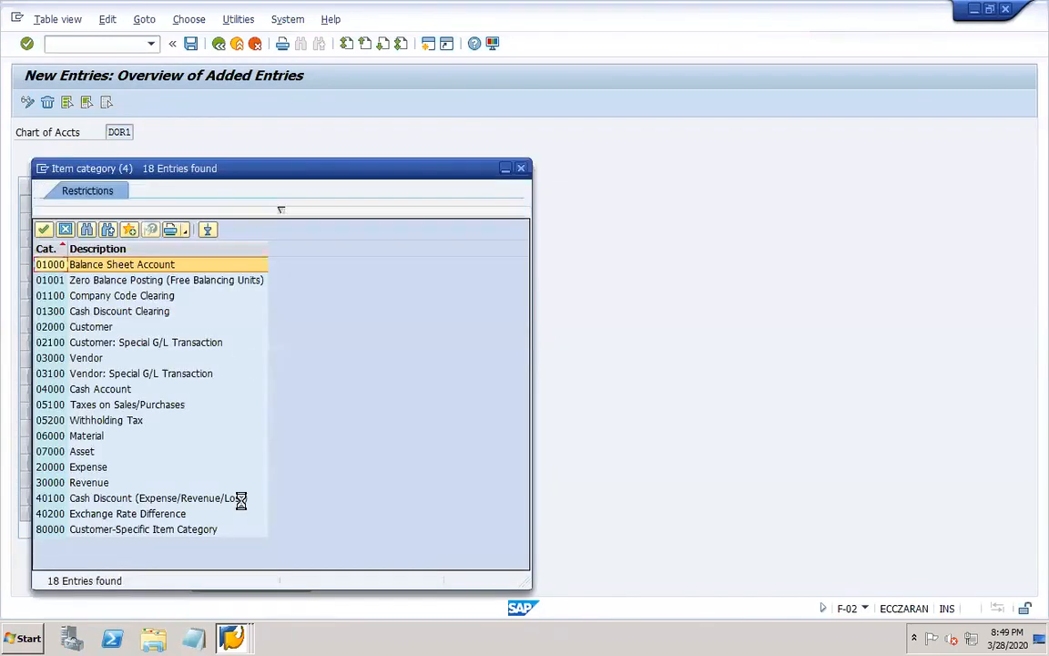
{"action": "double_click", "coordinate": [95, 483]}
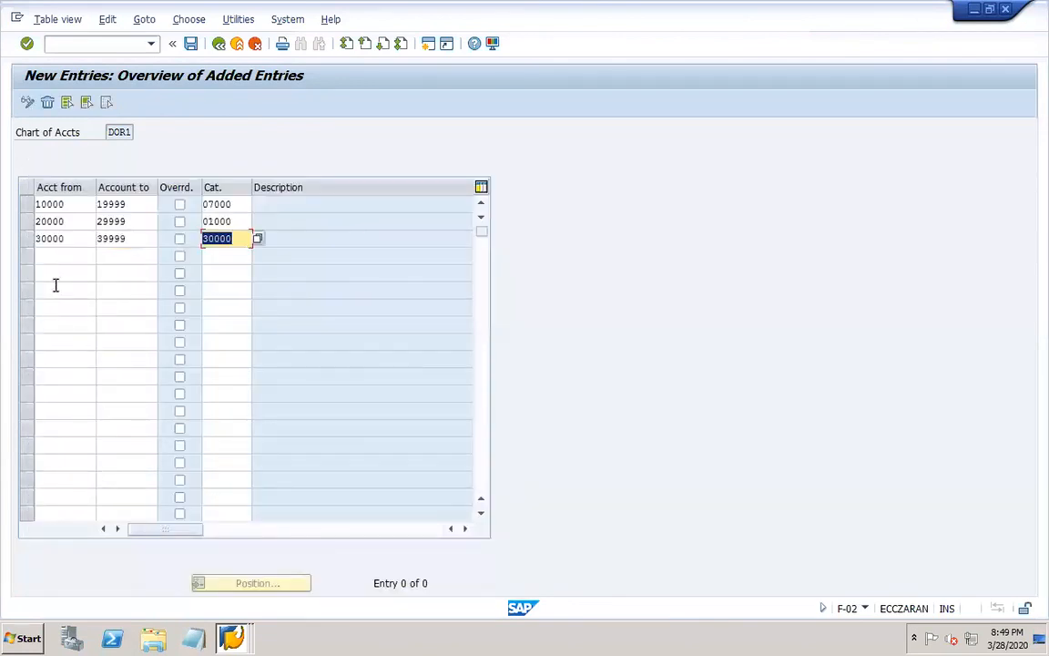
Classify the account range 40000 to 49999 with item category 20000 Expense.
{"action": "left_click", "coordinate": [54, 254]}
{"action": "type", "text": "40000"}
{"action": "key", "text": "Tab"}
{"action": "type", "text": "49999"}
{"action": "key", "text": "Tab"}
{"action": "key", "text": "Tab"}
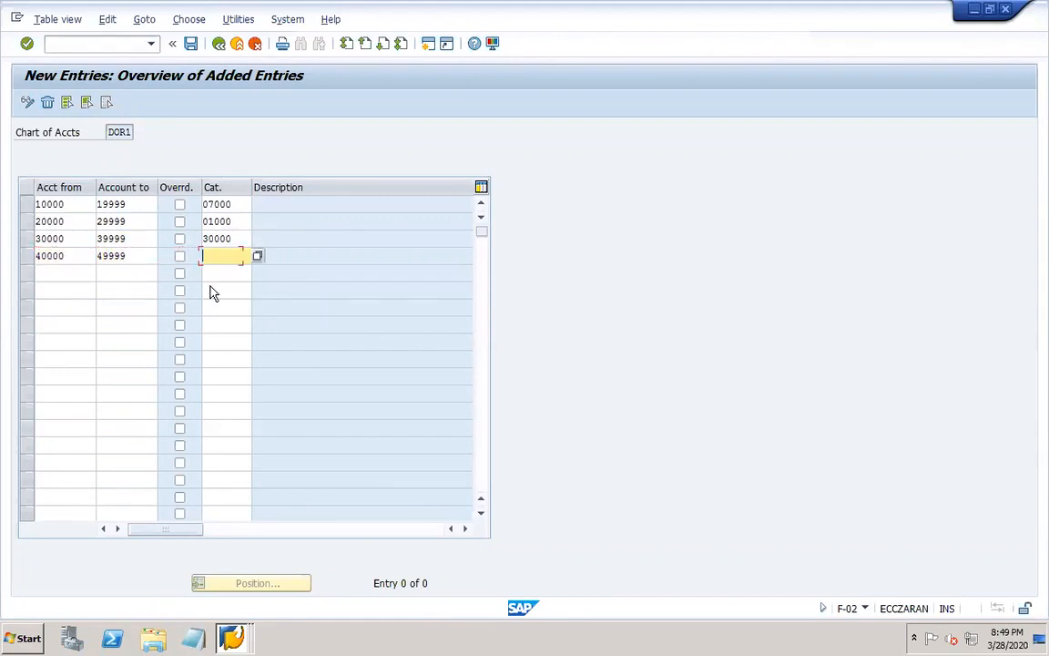
{"action": "left_click", "coordinate": [258, 257]}
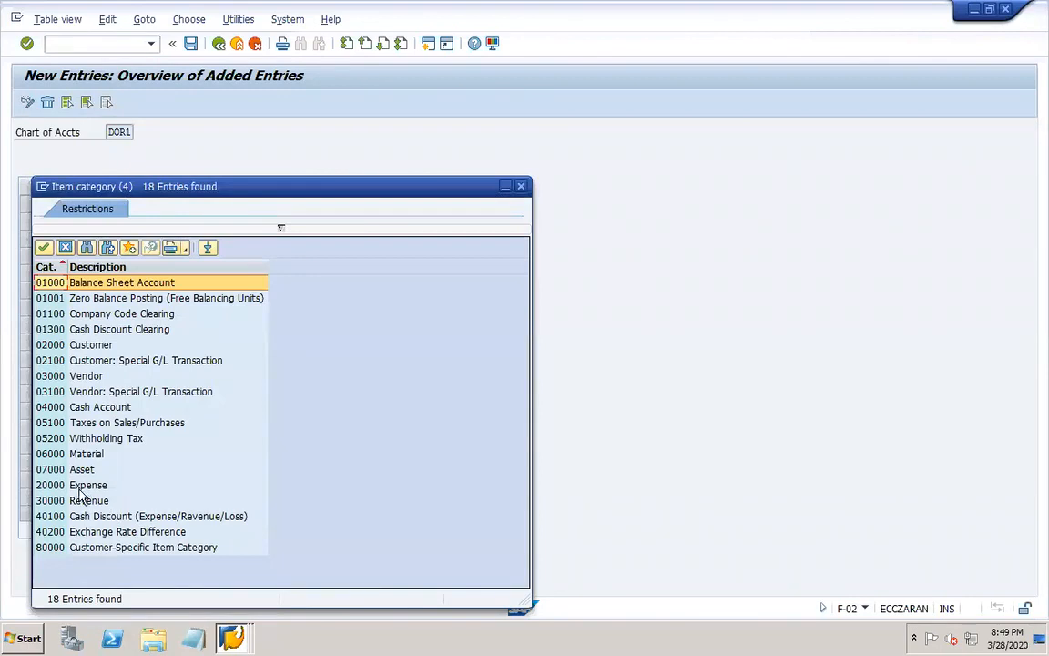
{"action": "left_click", "coordinate": [78, 486]}
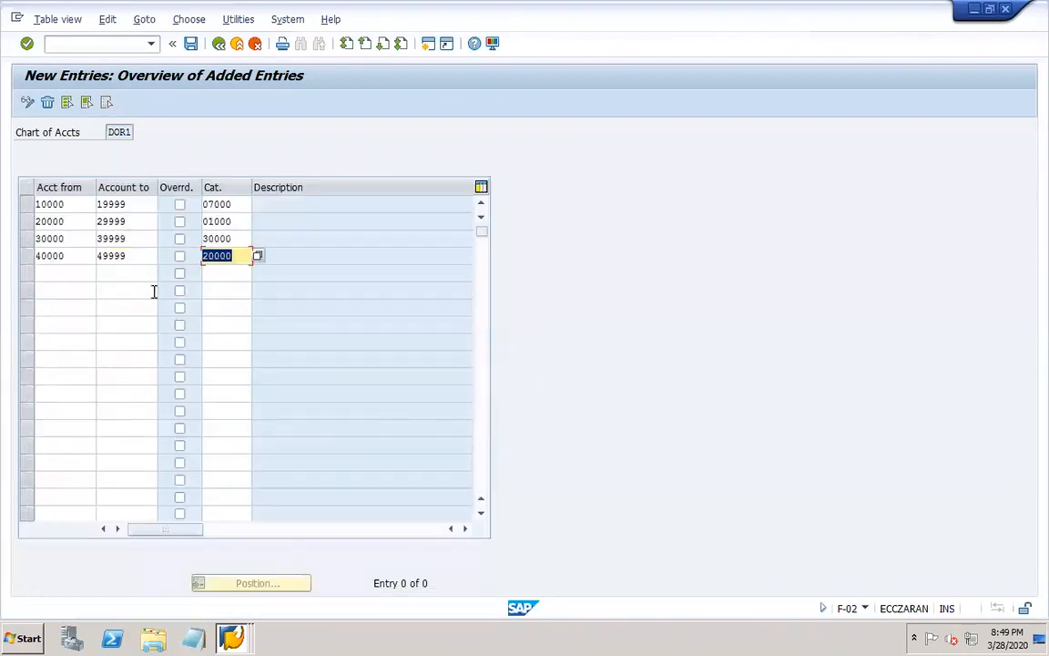
Save the account classifications in the DOR1 Translation customizing request and return to the G/L document overview.
{"action": "left_click", "coordinate": [189, 45]}
{"action": "left_click", "coordinate": [242, 277]}
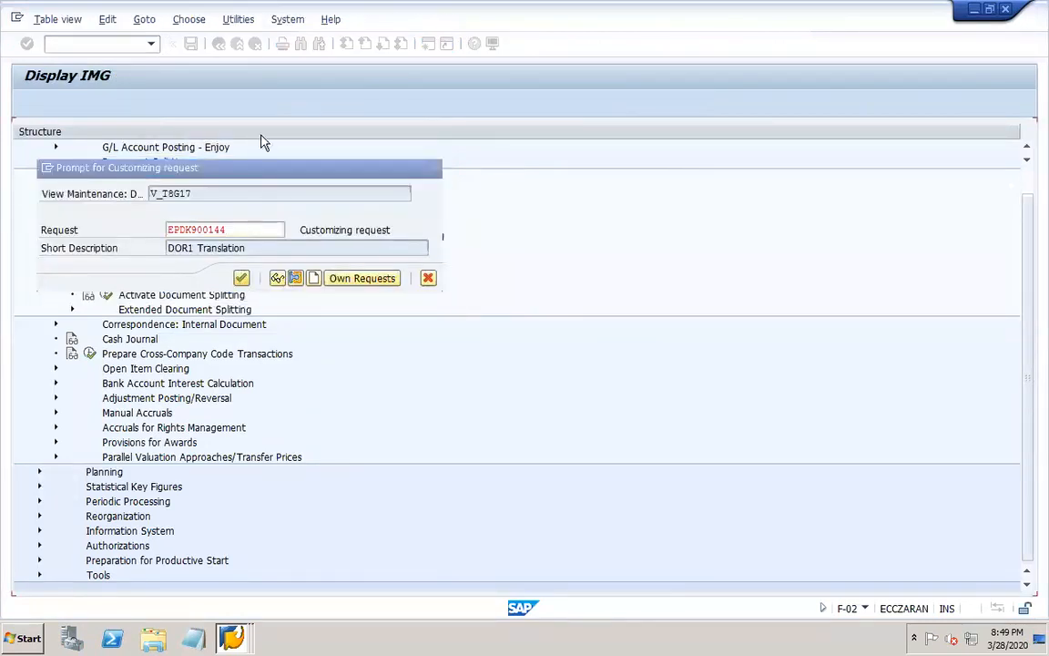
{"action": "left_click", "coordinate": [218, 44]}
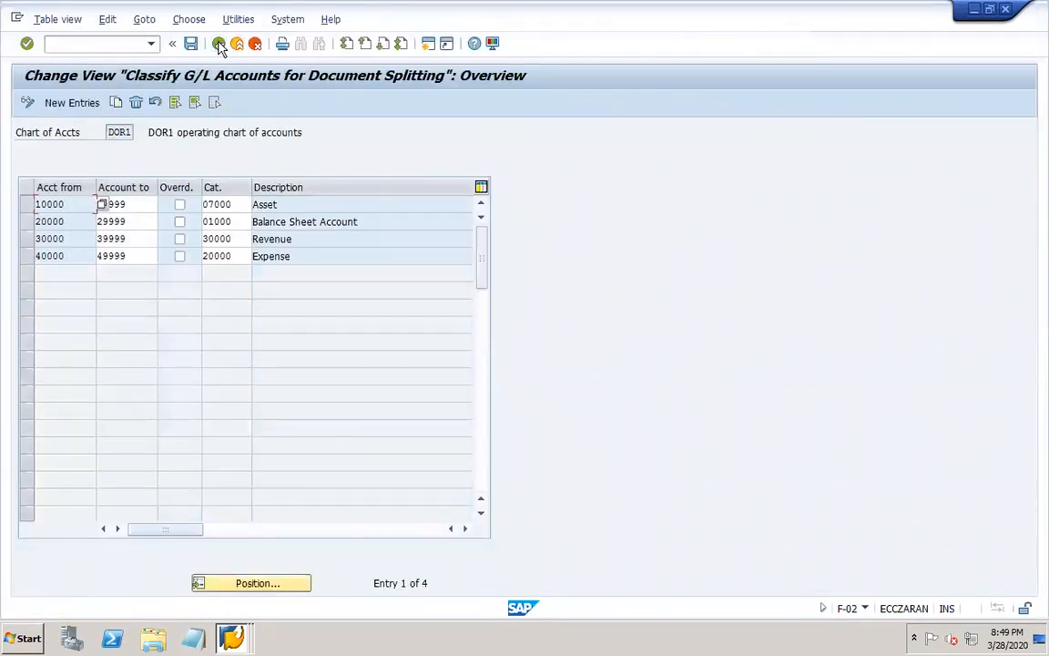
{"action": "left_click", "coordinate": [218, 44]}
{"action": "left_click", "coordinate": [219, 46]}
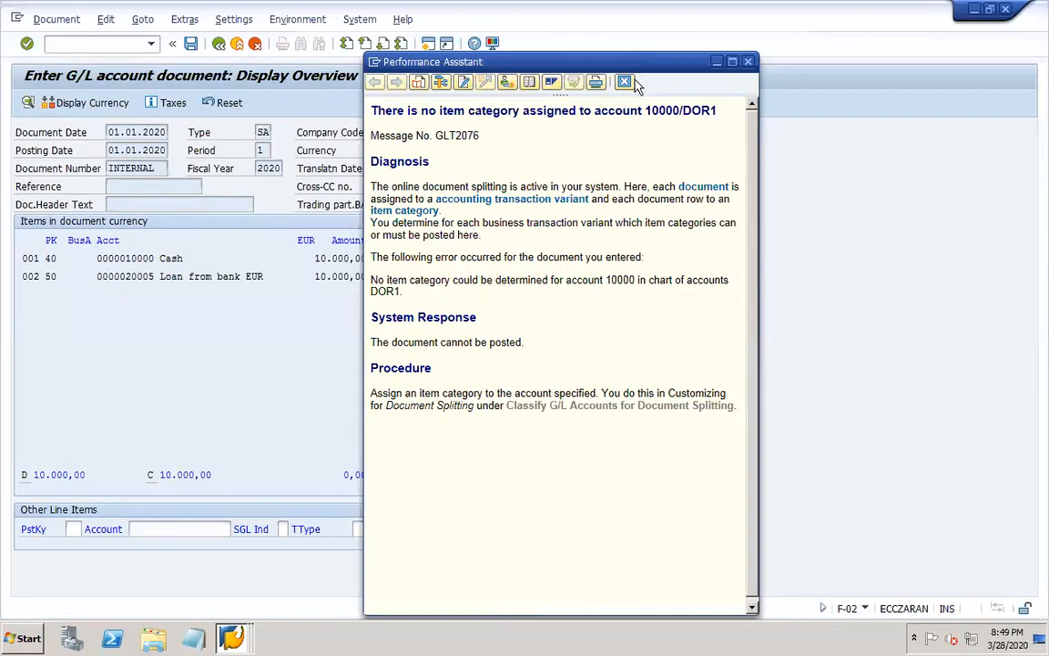
Close the error help and try again to post the EUR loan document.
{"action": "left_click", "coordinate": [620, 84]}
{"action": "key", "text": "Return"}
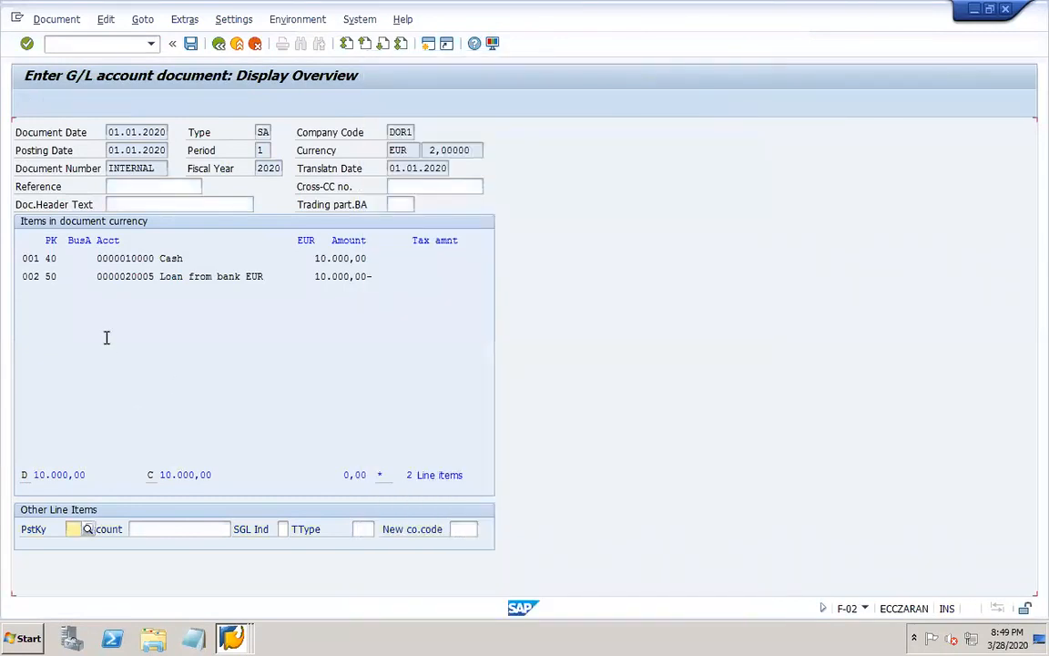
{"action": "left_click", "coordinate": [191, 44]}
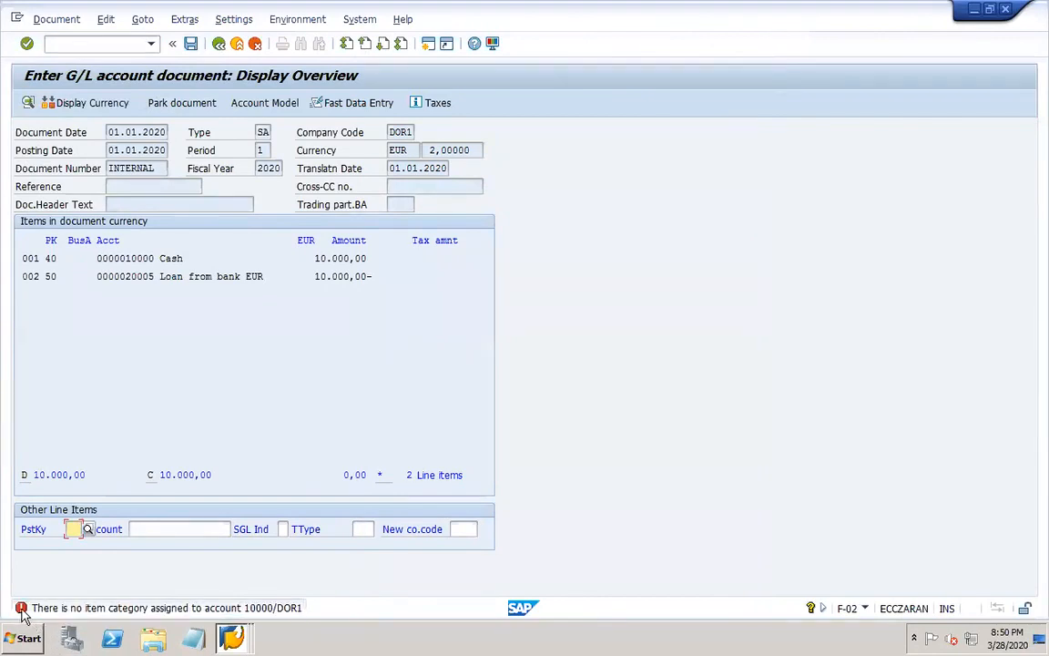
From the error help, review the DOR1 account classification for range 10000 to 19999 and return to the G/L document.
{"action": "left_click", "coordinate": [23, 609]}
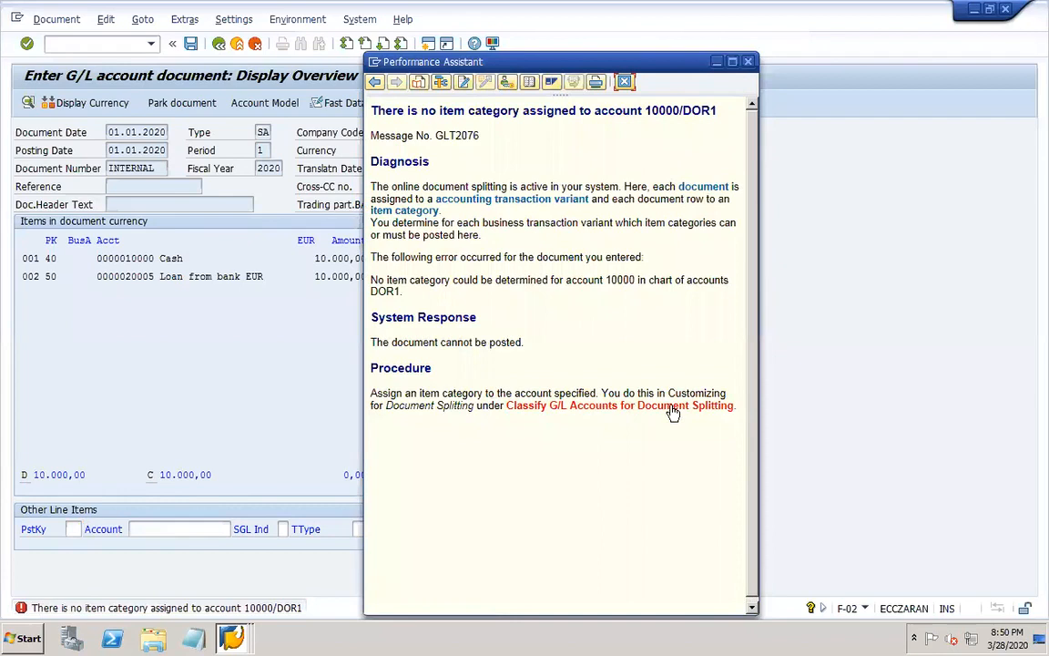
{"action": "left_click", "coordinate": [602, 406]}
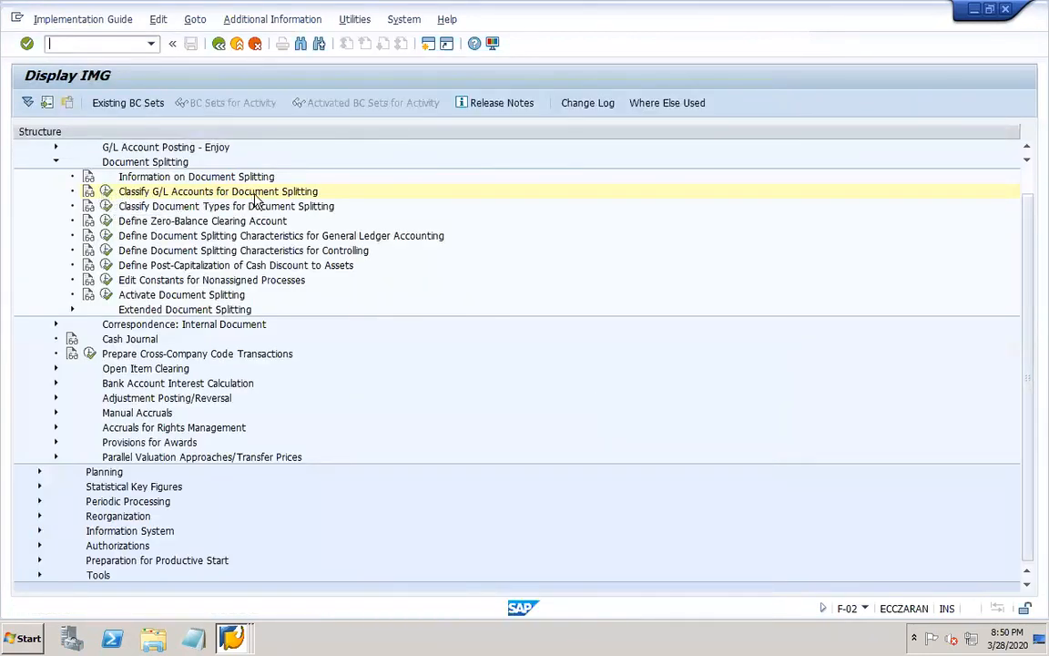
{"action": "left_click", "coordinate": [106, 192]}
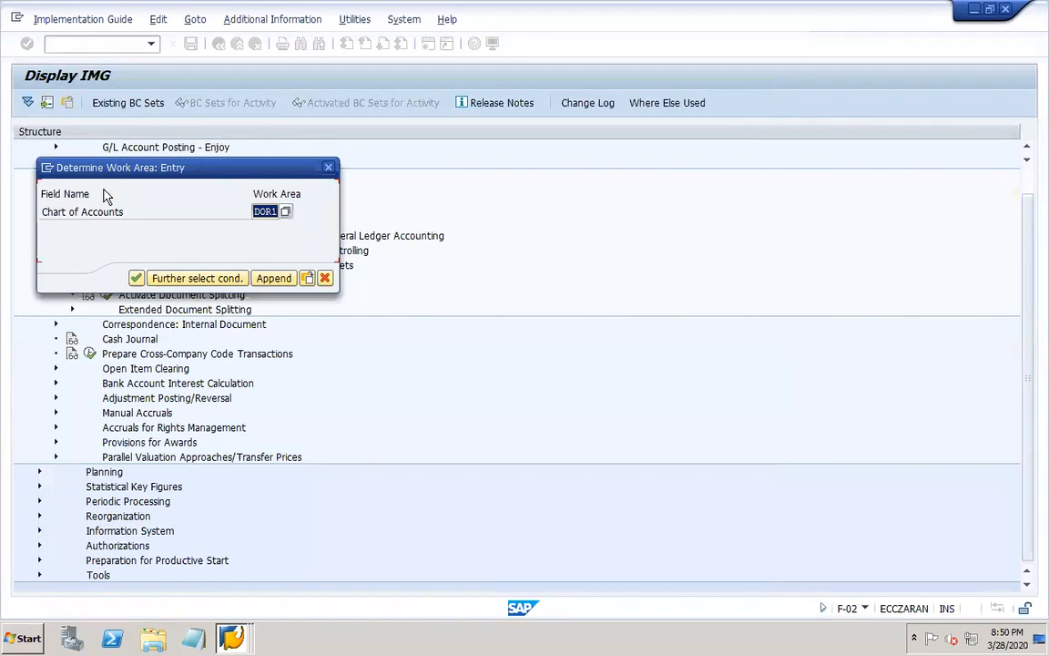
{"action": "left_click", "coordinate": [136, 278]}
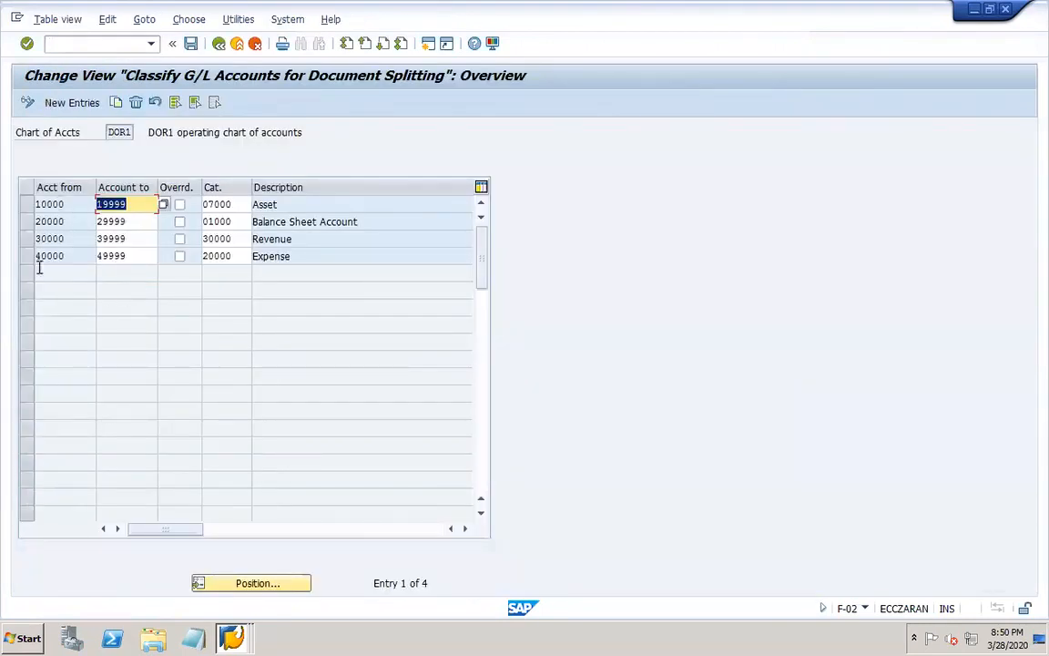
{"action": "left_click", "coordinate": [70, 205]}
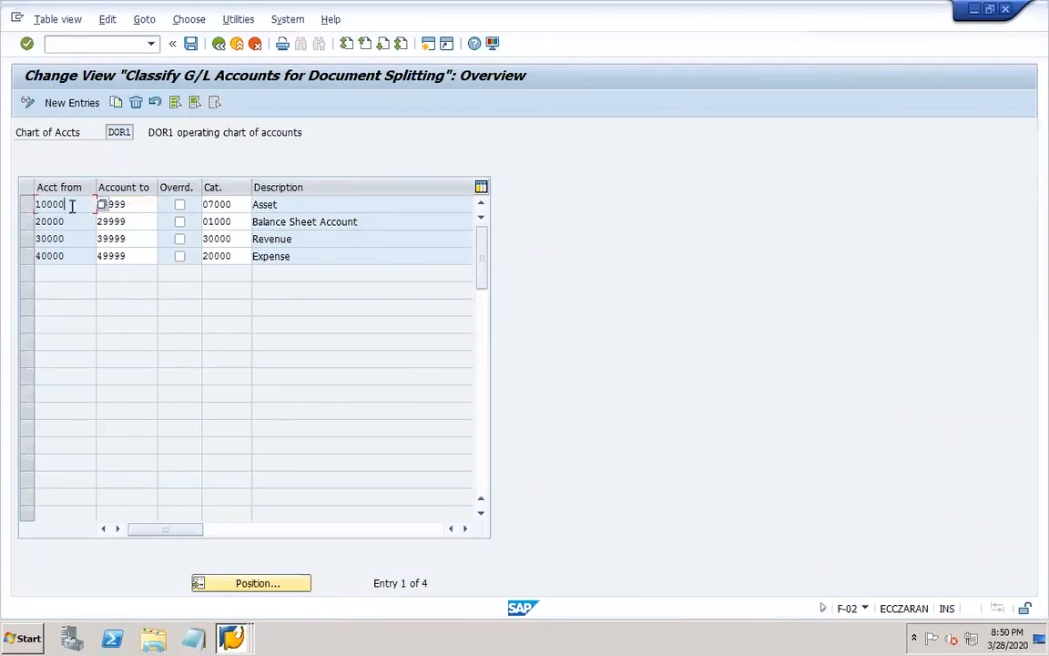
{"action": "left_click", "coordinate": [133, 205]}
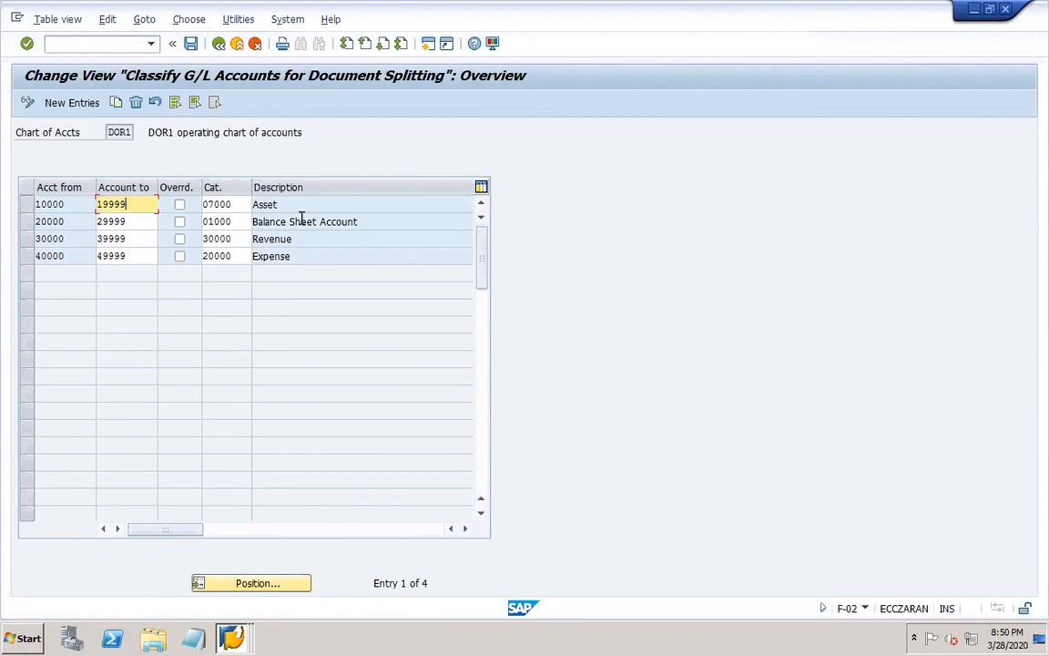
{"action": "left_click", "coordinate": [217, 46]}
{"action": "left_click", "coordinate": [218, 45]}
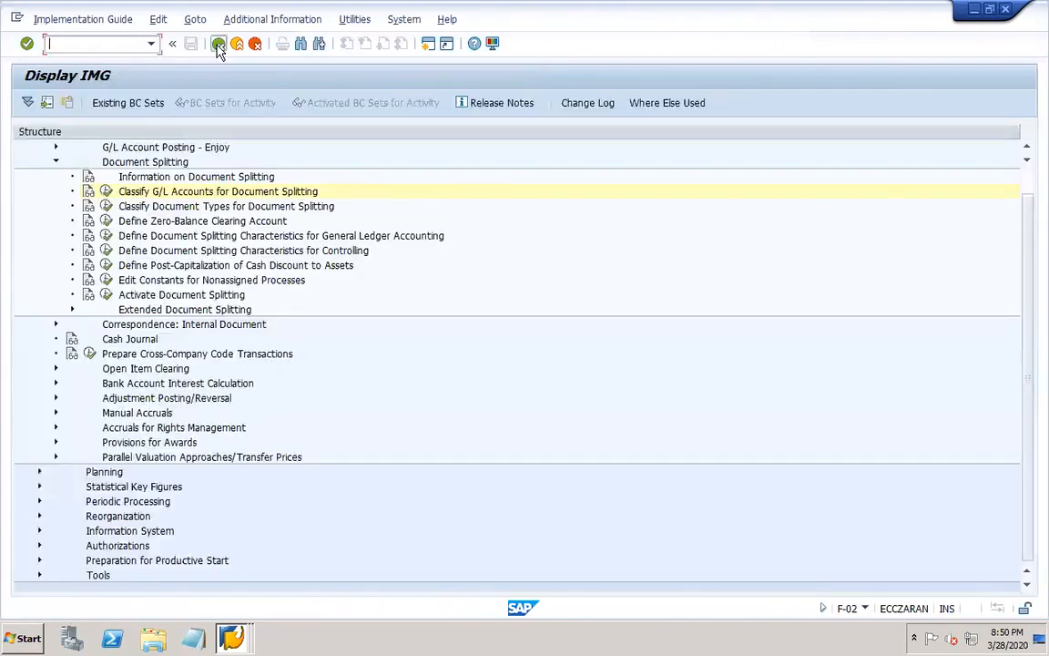
{"action": "left_click", "coordinate": [624, 83]}
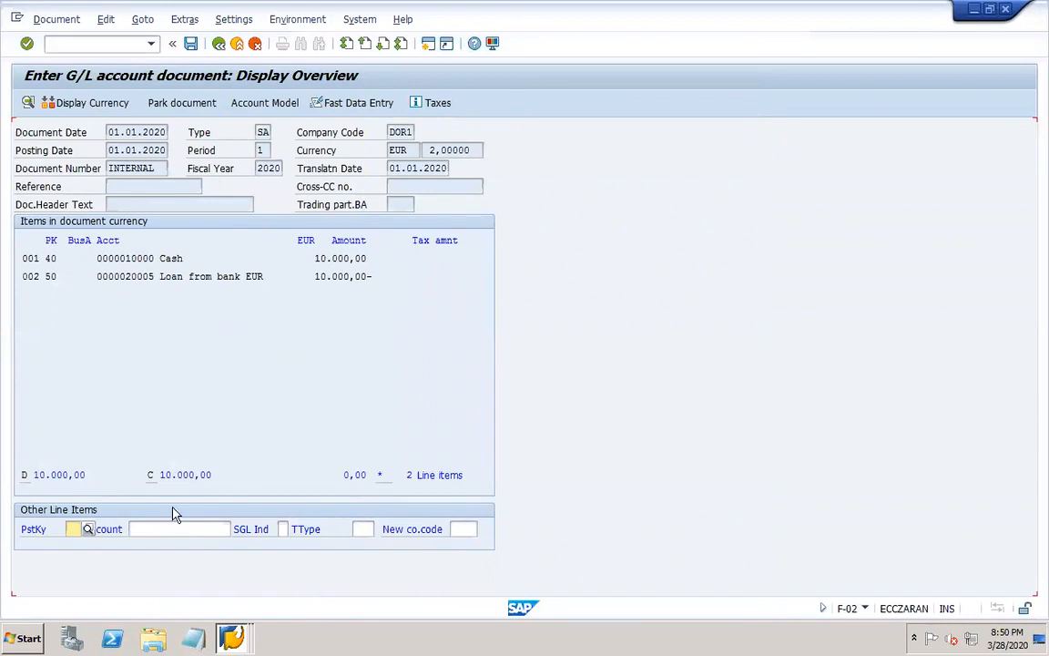
Restart F-02 and set both the document date and the posting date to 01.01.2020.
{"action": "left_click", "coordinate": [78, 43]}
{"action": "key", "text": "Return"}
{"action": "left_click", "coordinate": [164, 134]}
{"action": "left_click", "coordinate": [144, 146]}
{"action": "key", "text": "Tab"}
{"action": "left_click", "coordinate": [163, 150]}
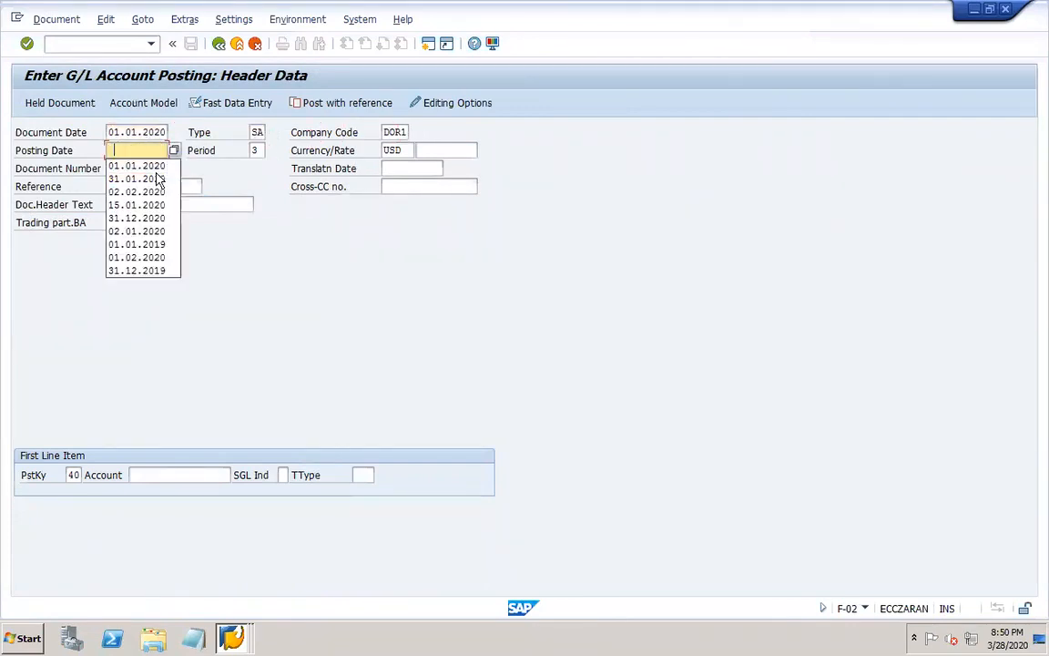
{"action": "left_click", "coordinate": [143, 166]}
Set the document currency to EUR and open the first line item with posting key 40 for account 10000.
{"action": "key", "text": "Tab"}
{"action": "key", "text": "Tab"}
{"action": "key", "text": "Delete"}
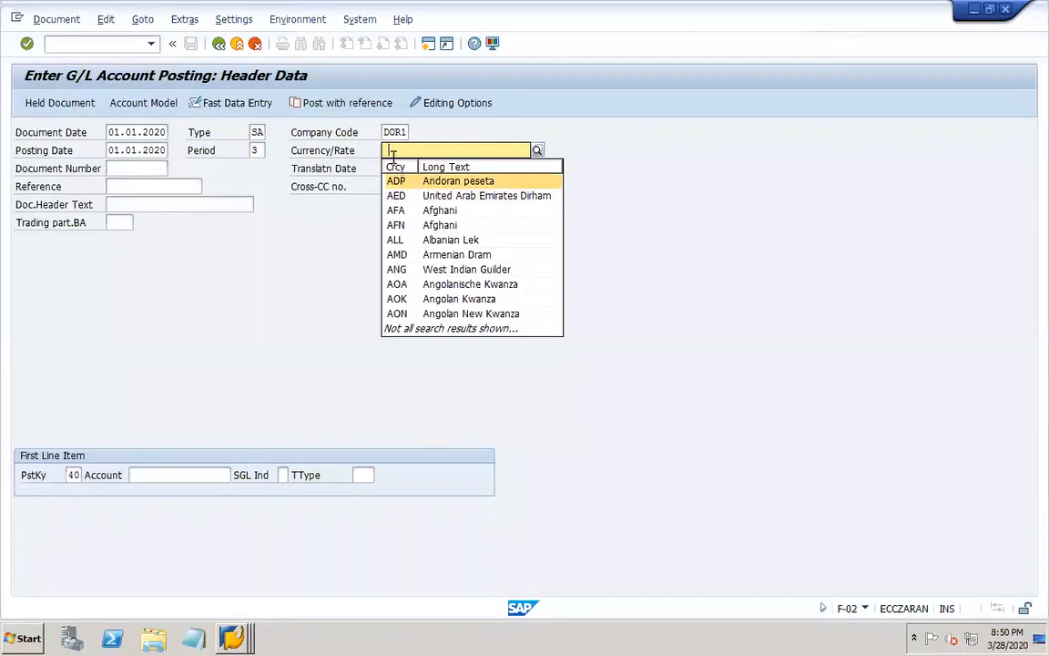
{"action": "left_click", "coordinate": [393, 152]}
{"action": "left_click", "coordinate": [394, 164]}
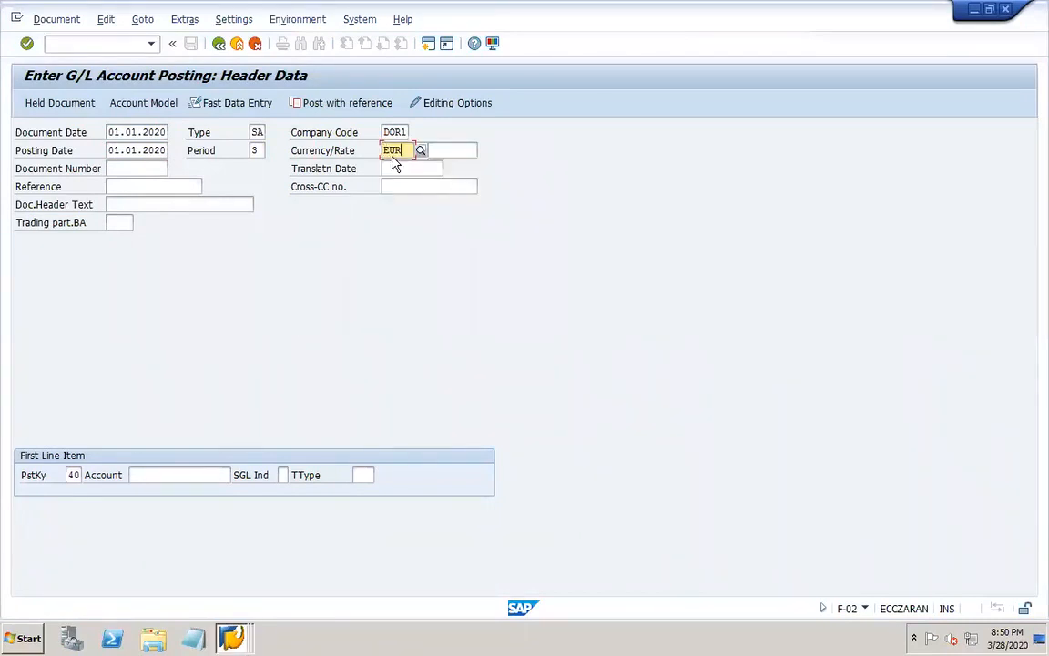
{"action": "left_click", "coordinate": [412, 168]}
{"action": "left_click", "coordinate": [403, 186]}
{"action": "left_click", "coordinate": [180, 479]}
{"action": "left_click", "coordinate": [162, 304]}
{"action": "key", "text": "Return"}
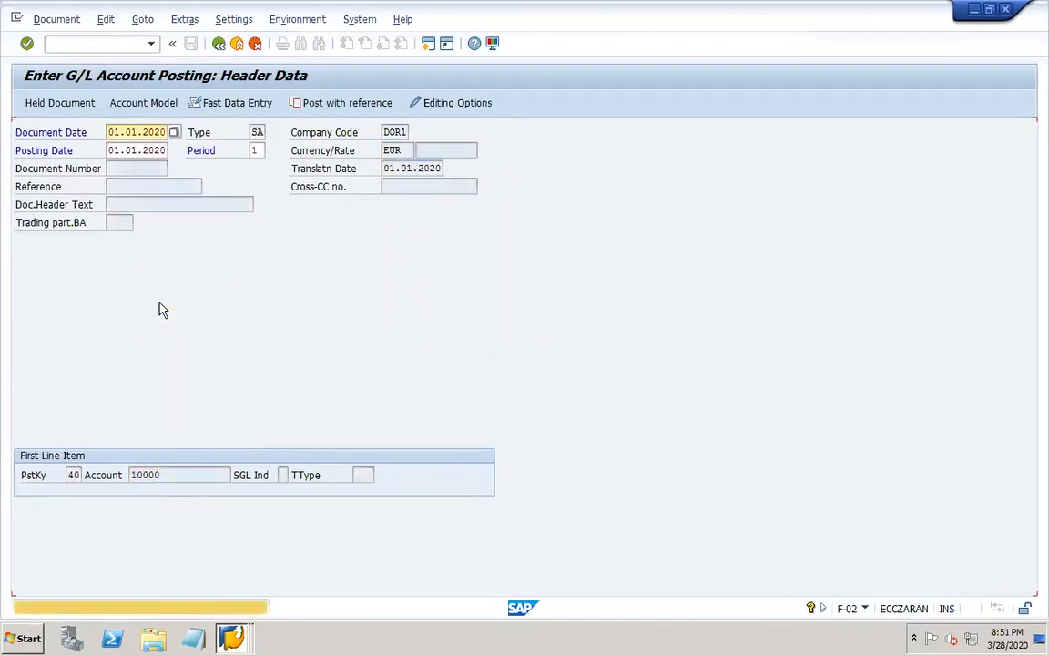
{"action": "key", "text": "Return"}
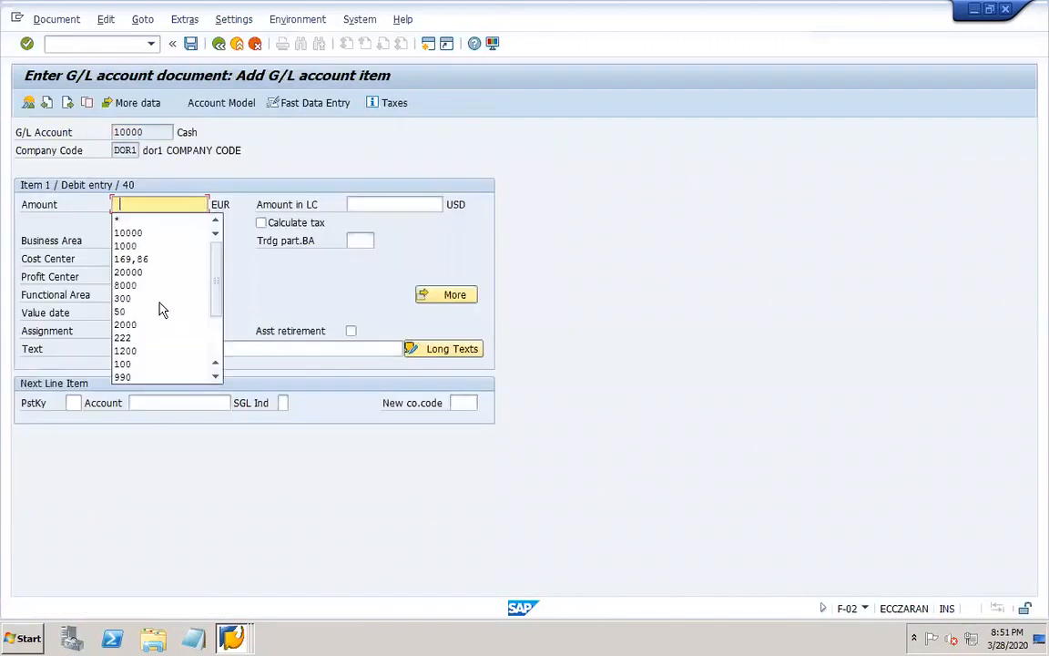
Debit 10000 EUR with text "loan in EUR" and start the next line item with posting key 50 for account 20005.
{"action": "left_click", "coordinate": [136, 235]}
{"action": "left_click", "coordinate": [161, 350]}
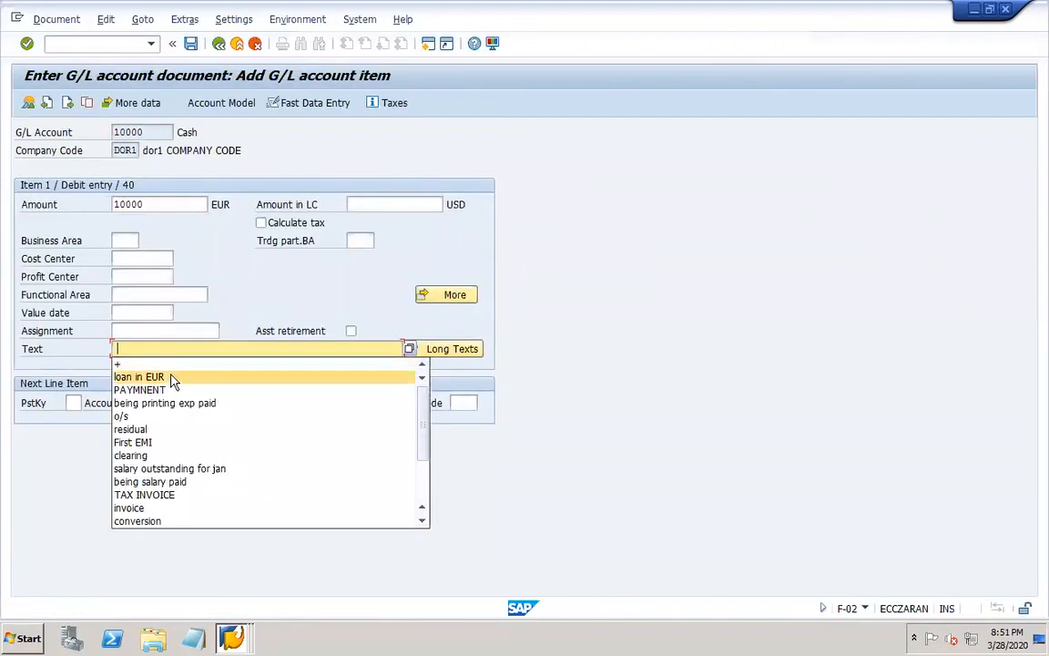
{"action": "left_click", "coordinate": [171, 377]}
{"action": "left_click", "coordinate": [72, 402]}
{"action": "type", "text": "40"}
{"action": "key", "text": "Tab"}
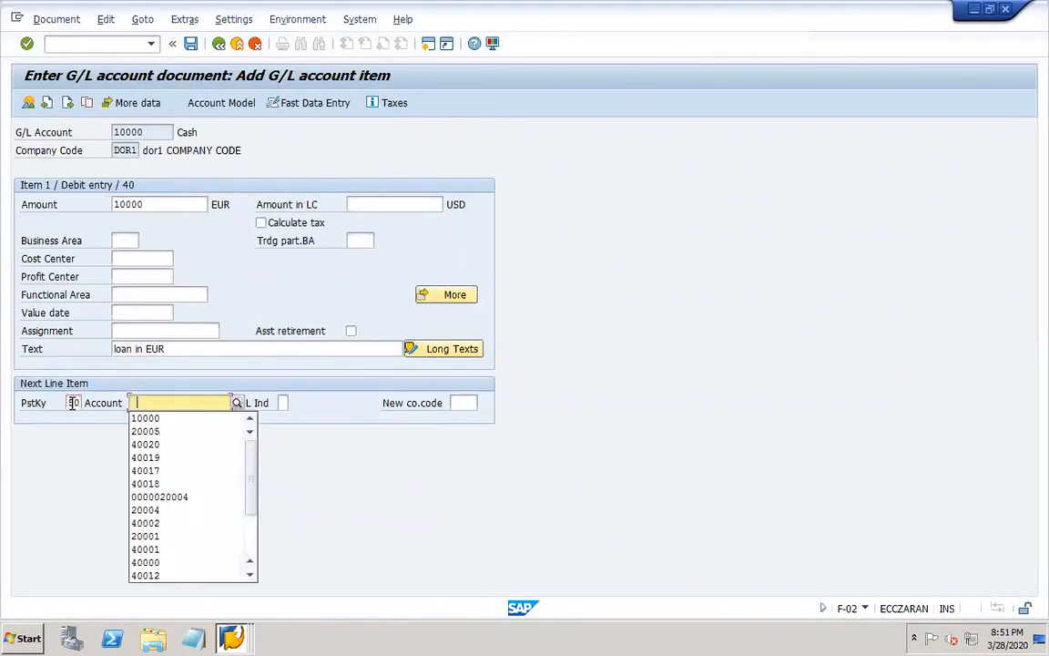
{"action": "left_click", "coordinate": [163, 432]}
{"action": "key", "text": "Return"}
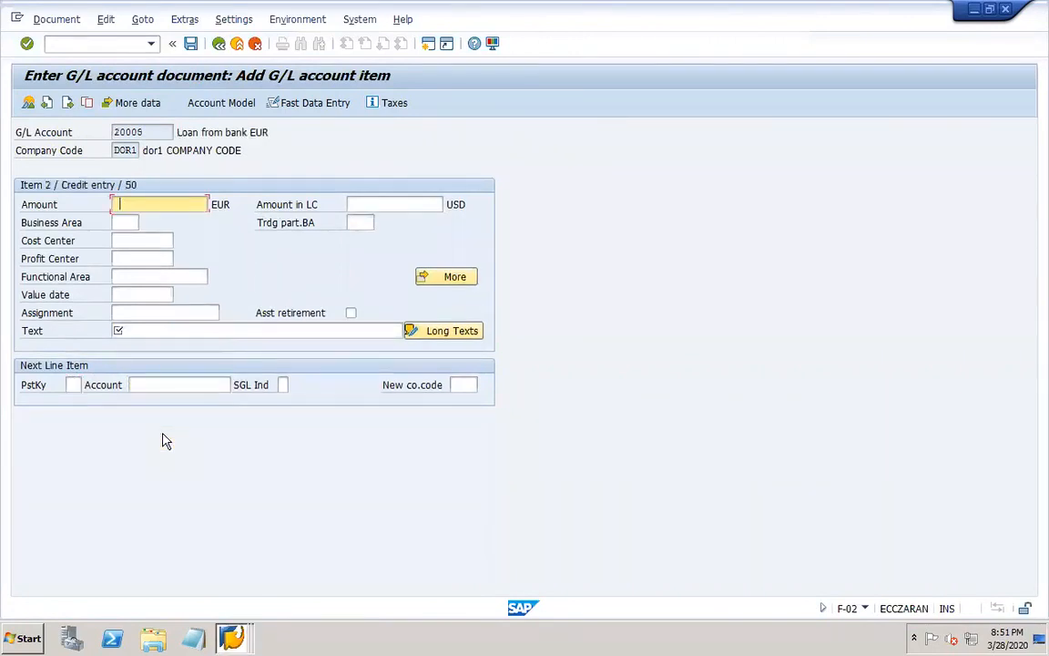
Fill the credit item with amount * and text +, then simulate and post the loan document.
{"action": "left_click", "coordinate": [134, 235]}
{"action": "left_click", "coordinate": [152, 329]}
{"action": "left_click", "coordinate": [134, 357]}
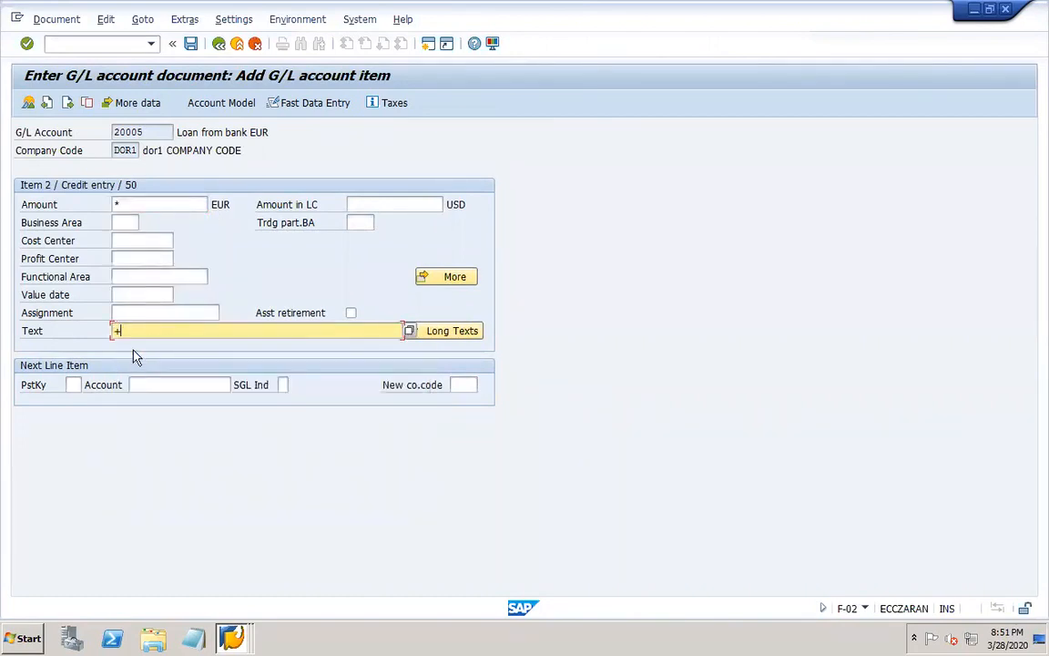
{"action": "left_click", "coordinate": [57, 18]}
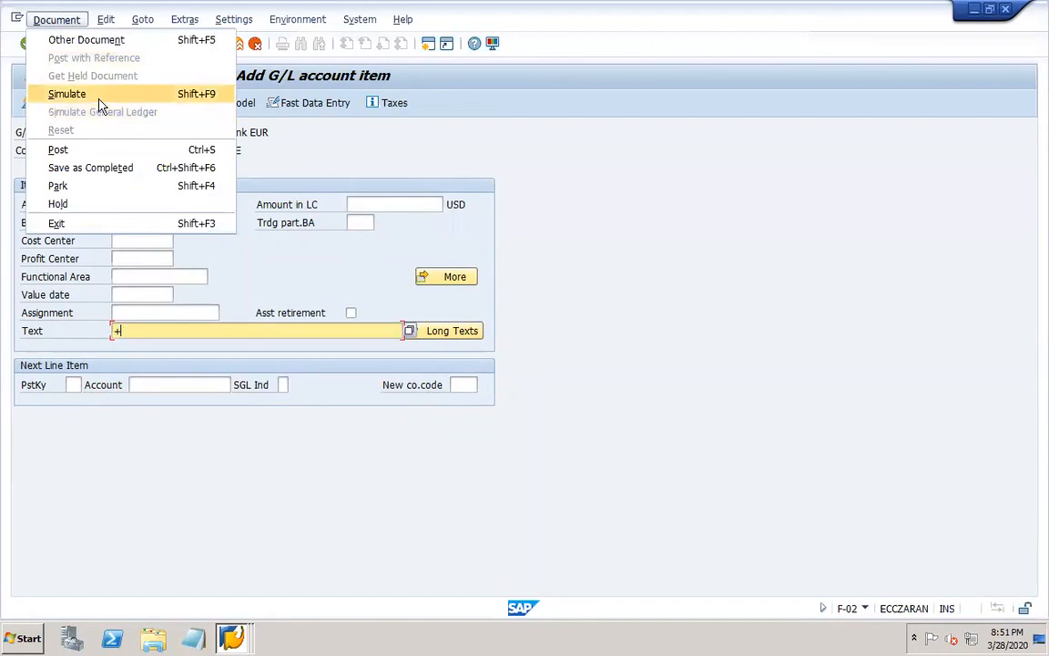
{"action": "left_click", "coordinate": [98, 107]}
{"action": "left_click", "coordinate": [194, 46]}
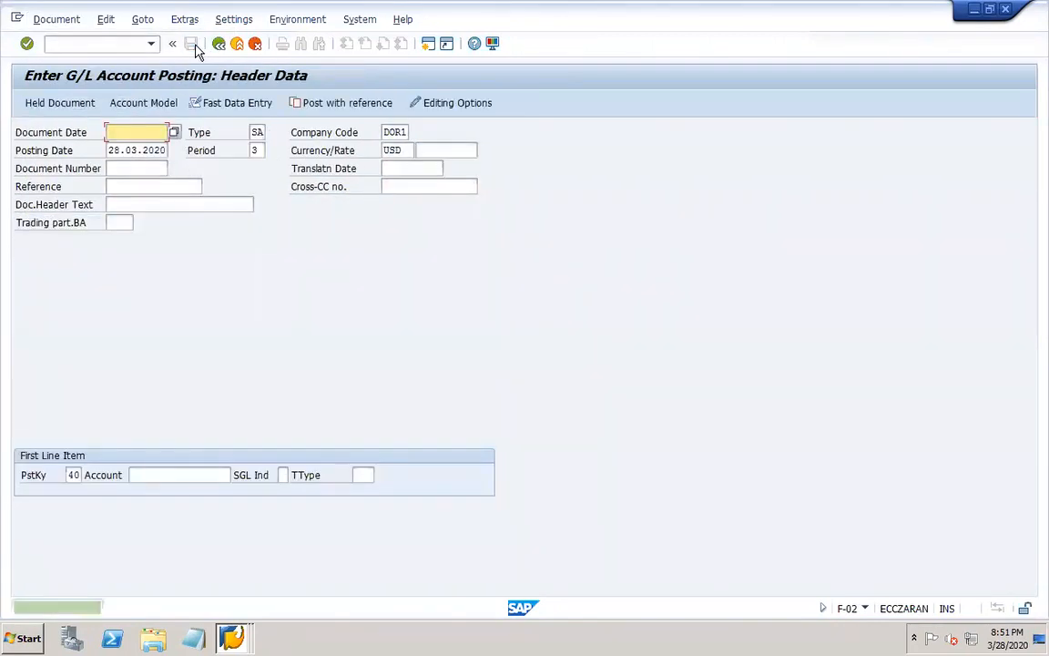
Display the posted loan document and review its amounts in local and document currency along with the header exchange rate.
{"action": "left_click", "coordinate": [57, 18]}
{"action": "left_click", "coordinate": [69, 73]}
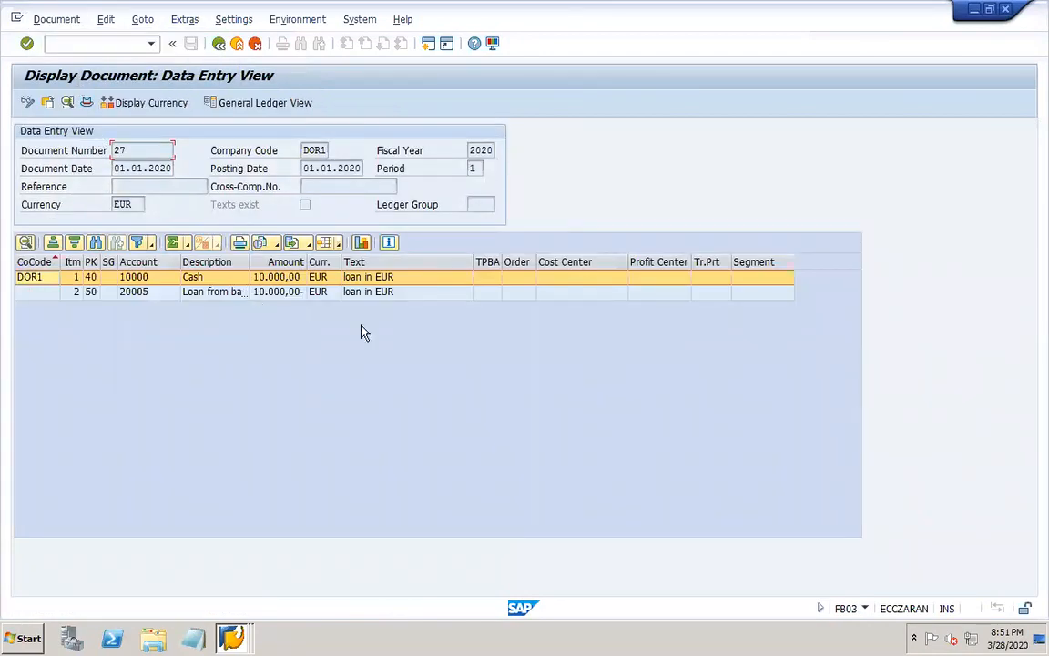
{"action": "left_click", "coordinate": [133, 104]}
{"action": "left_click_drag", "start_coordinate": [307, 263], "coordinate": [340, 263]}
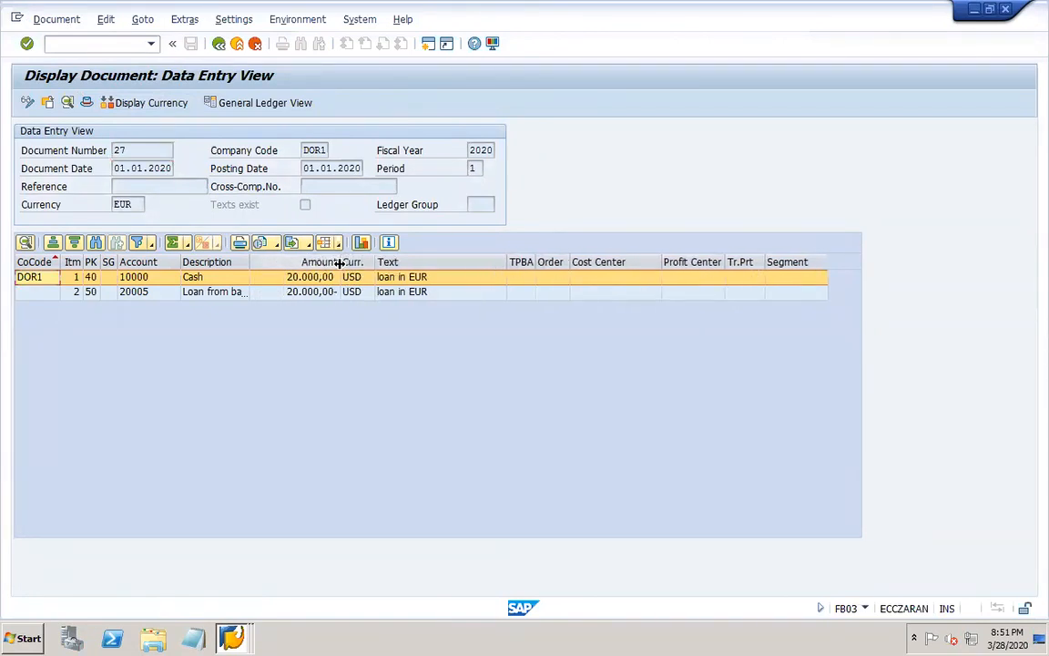
{"action": "left_click", "coordinate": [178, 102]}
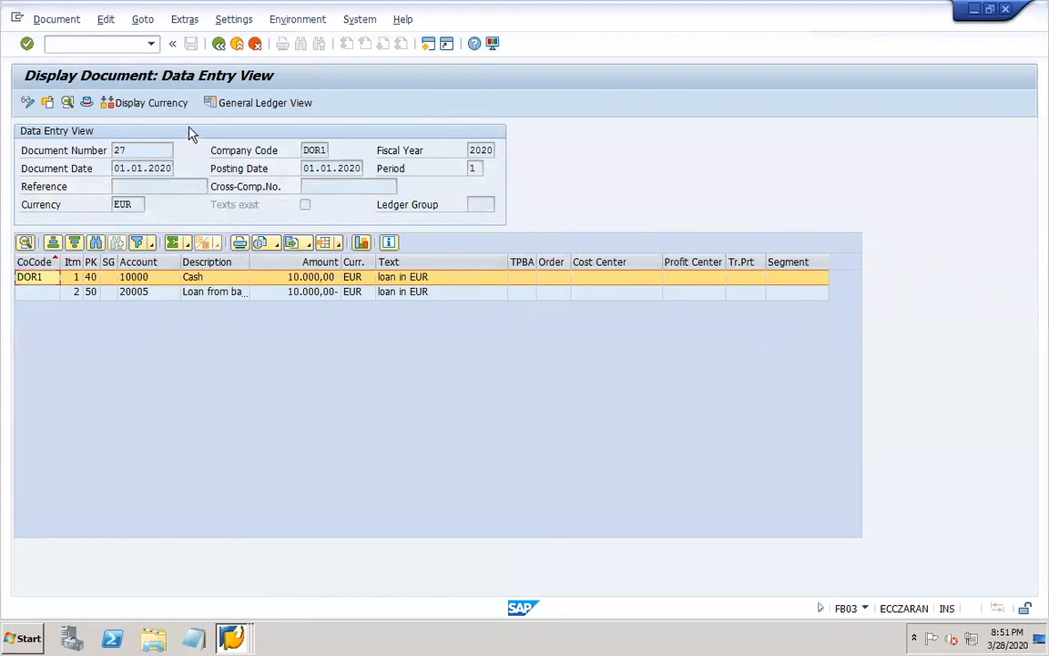
{"action": "left_click", "coordinate": [86, 103]}
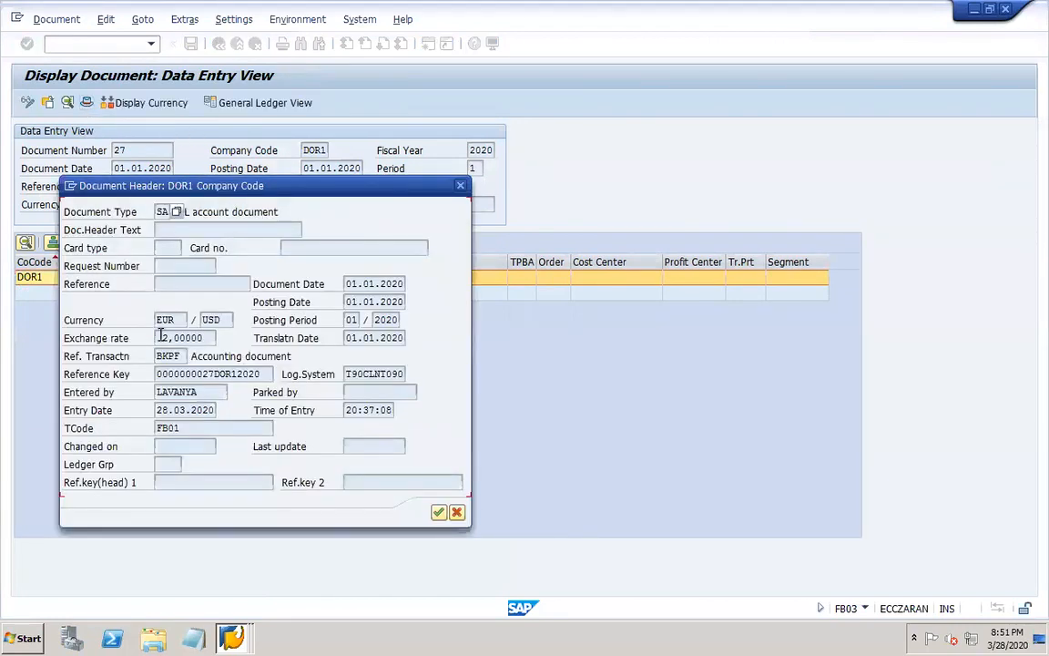
{"action": "left_click", "coordinate": [182, 338]}
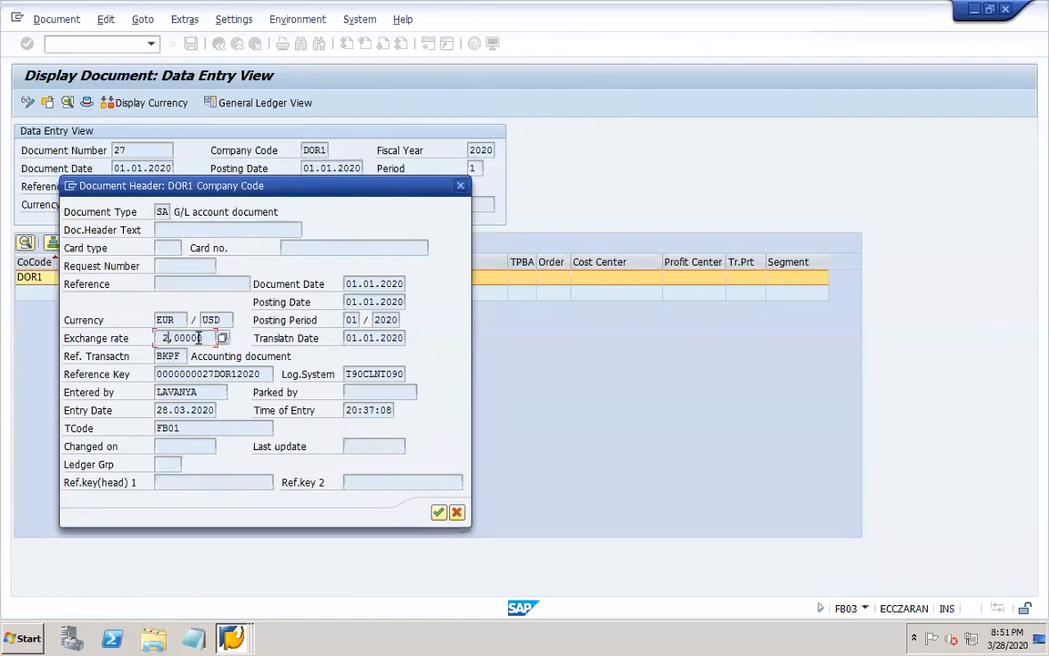
{"action": "left_click", "coordinate": [461, 187]}
Open transaction OBA7 in a new session and show the details of document type SA.
{"action": "type", "text": "/OOBA7"}
{"action": "key", "text": "Return"}
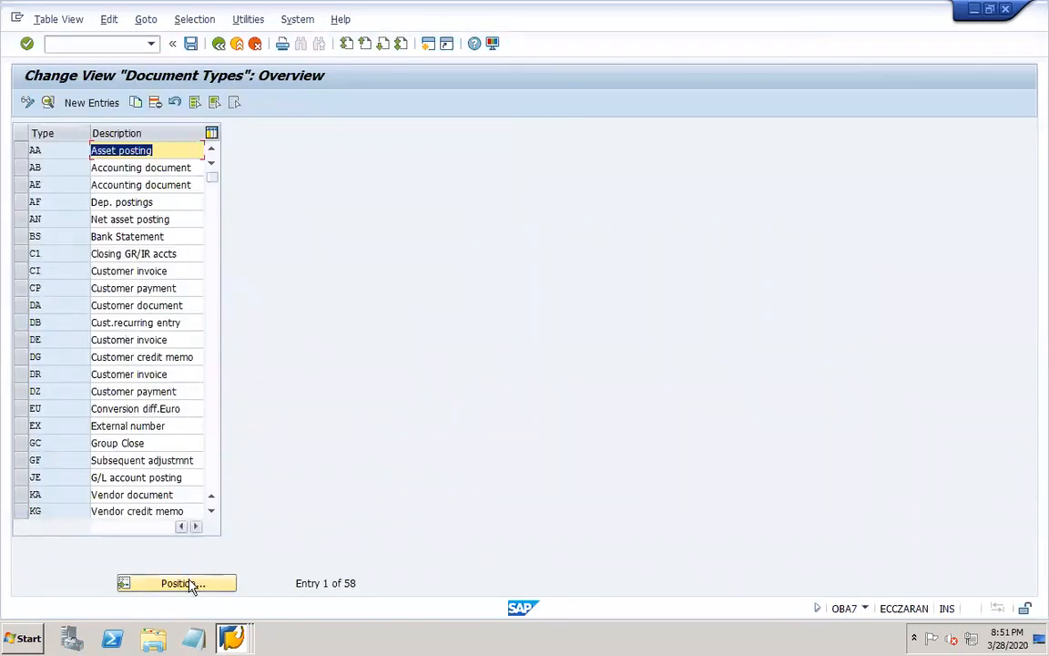
{"action": "left_click", "coordinate": [189, 584]}
{"action": "type", "text": "SA"}
{"action": "key", "text": "Return"}
{"action": "double_click", "coordinate": [60, 153]}
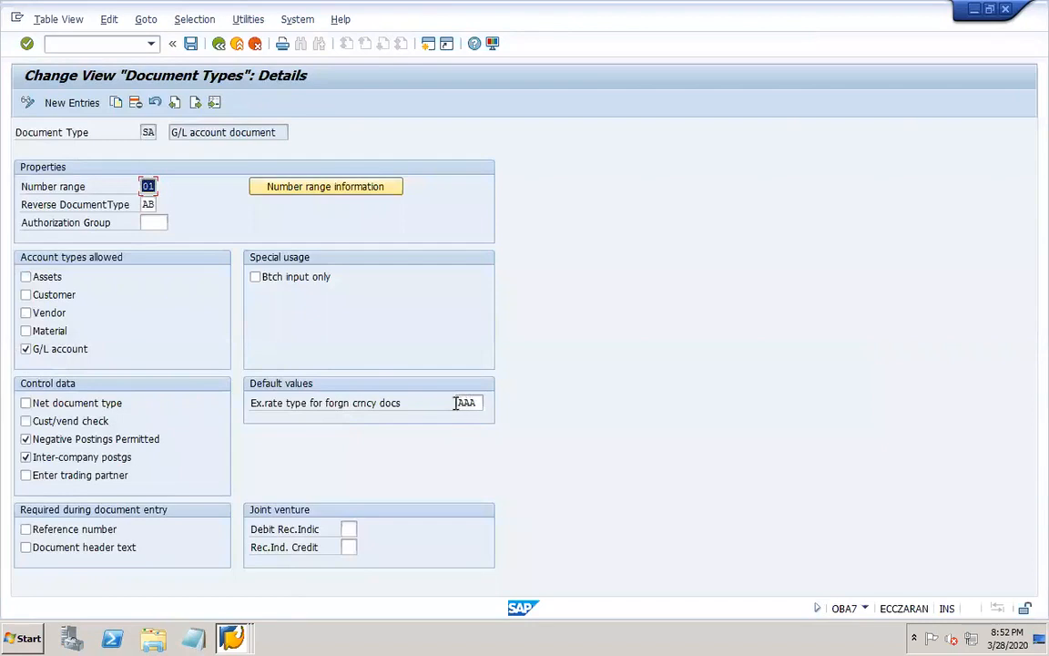
Set document type SA's exchange rate type for foreign currency documents to DOR1 and save the change.
{"action": "double_click", "coordinate": [459, 402]}
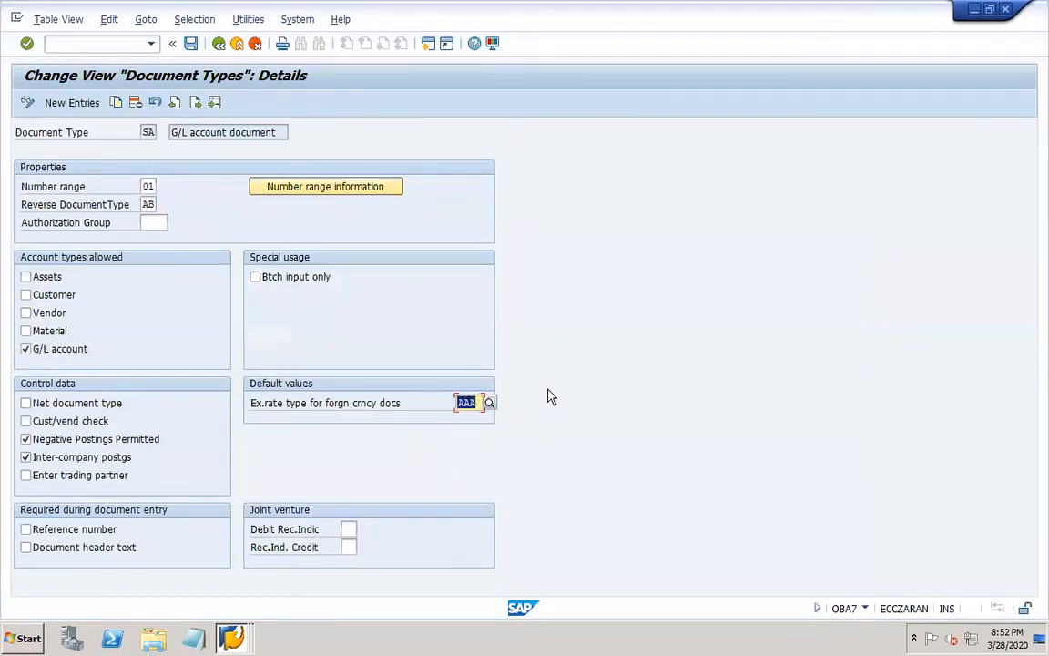
{"action": "type", "text": "DOR1"}
{"action": "key", "text": "Return"}
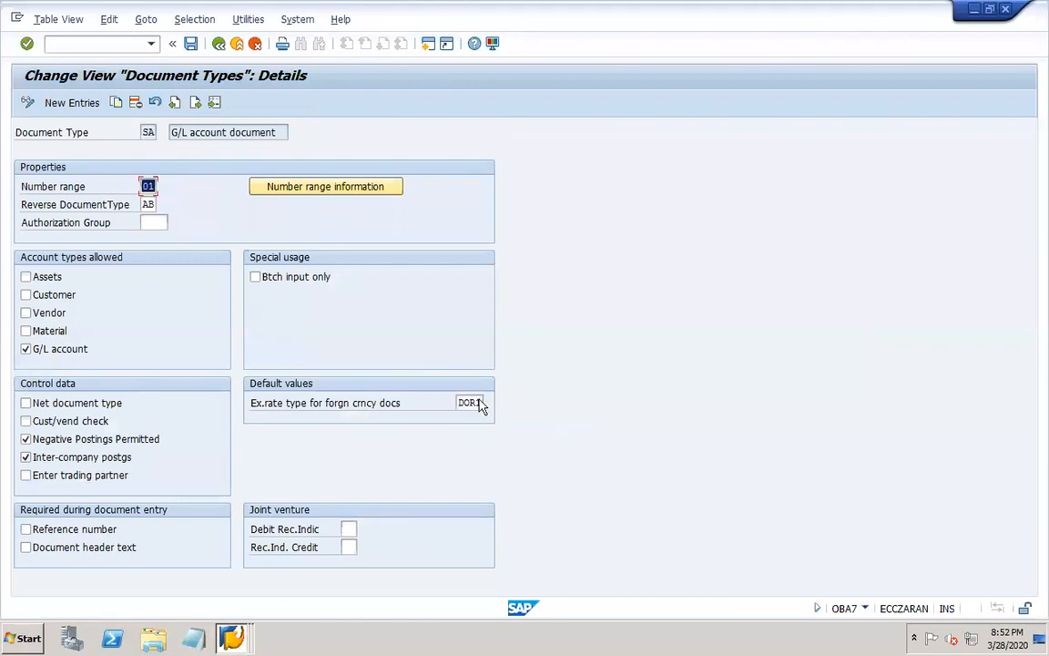
{"action": "left_click", "coordinate": [191, 42]}
{"action": "left_click", "coordinate": [240, 277]}
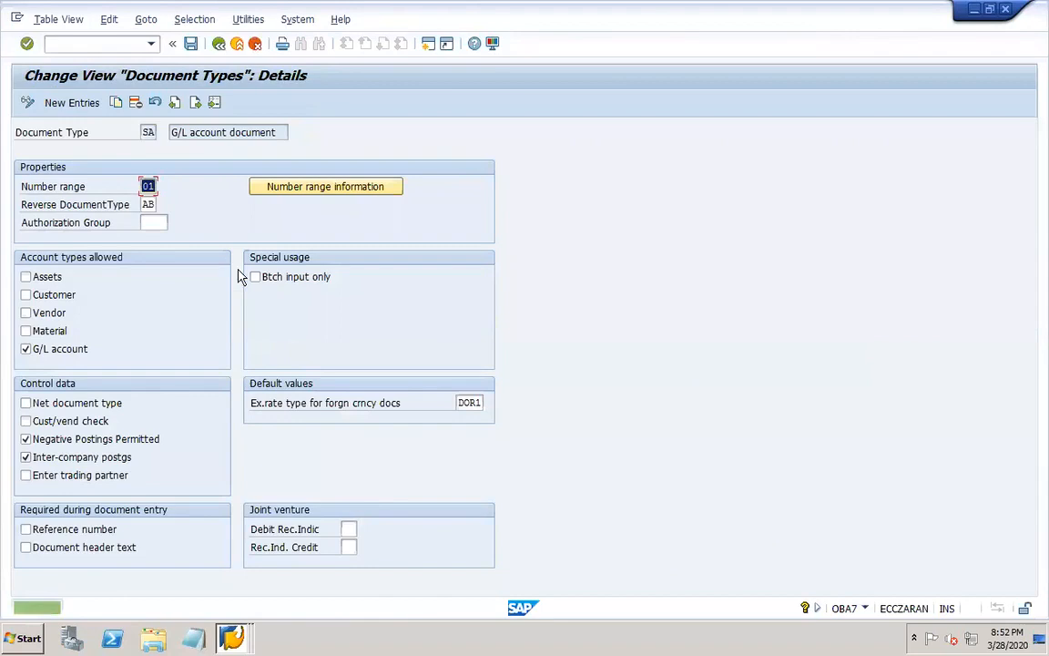
Switch to the Display G/L Account Centrally session and copy account 20005 to new account 20006 in company code DOR1.
{"action": "mouse_move", "coordinate": [230, 637]}
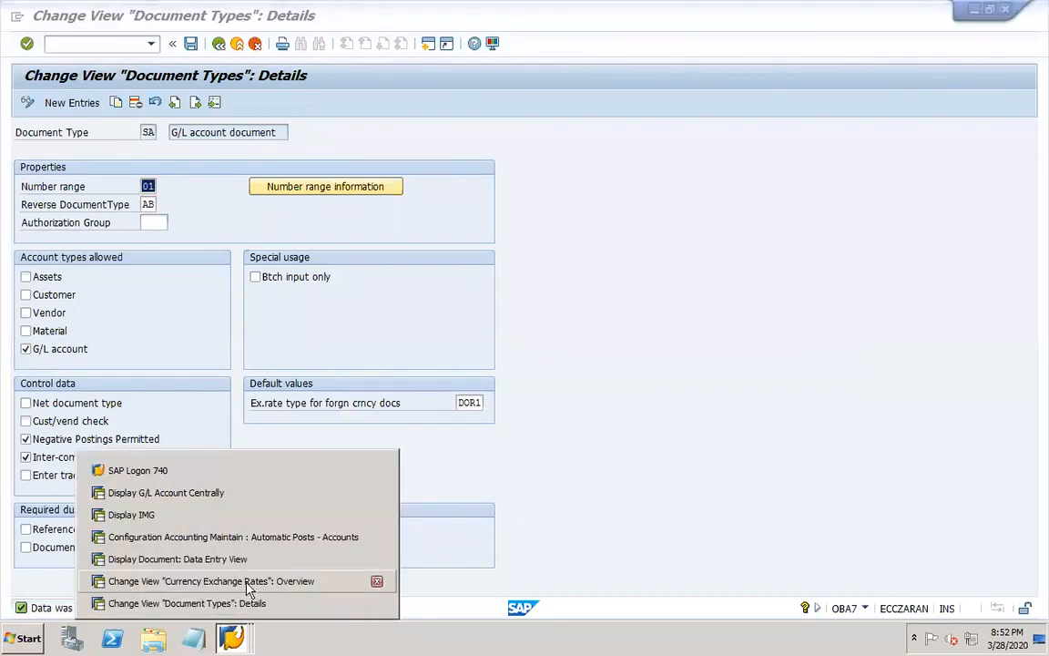
{"action": "left_click", "coordinate": [198, 495]}
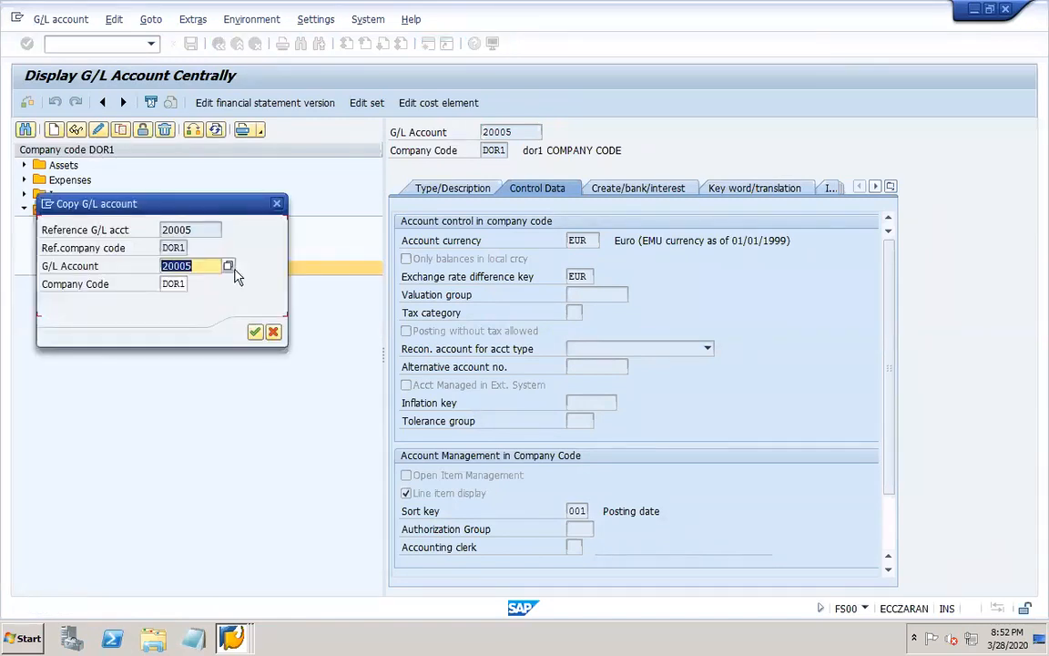
{"action": "left_click", "coordinate": [206, 262]}
{"action": "key", "text": "BackSpace"}
{"action": "type", "text": "6"}
{"action": "key", "text": "Return"}
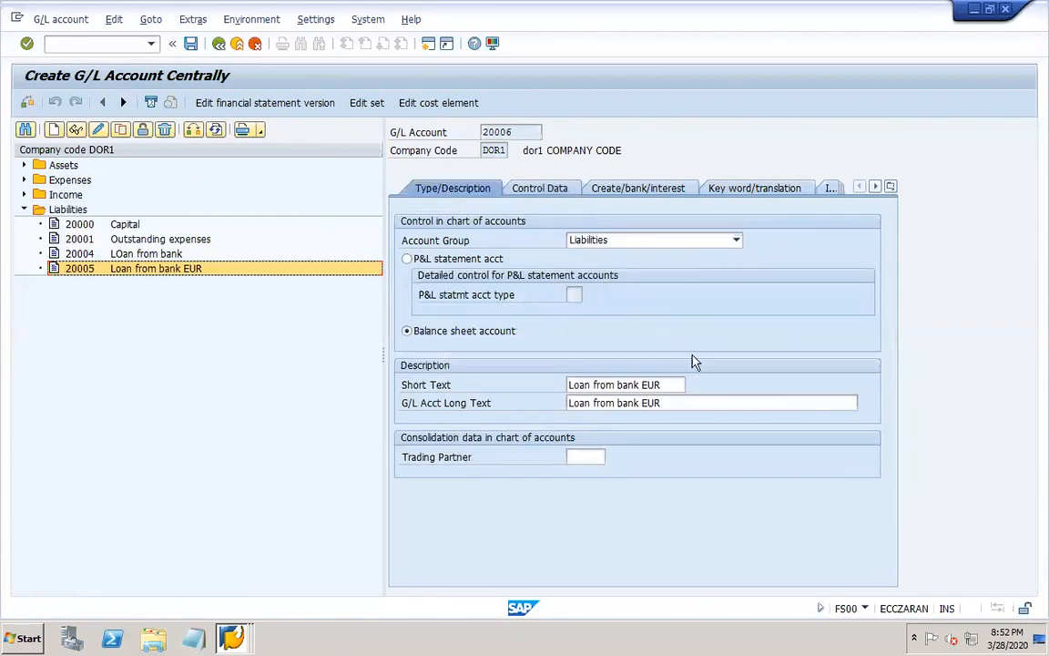
Change account 20006's short and long text to "Loan from bank EUR2" and check its control data and creation/bank/interest settings.
{"action": "left_click", "coordinate": [667, 386]}
{"action": "type", "text": "2"}
{"action": "left_click", "coordinate": [677, 405]}
{"action": "type", "text": "2"}
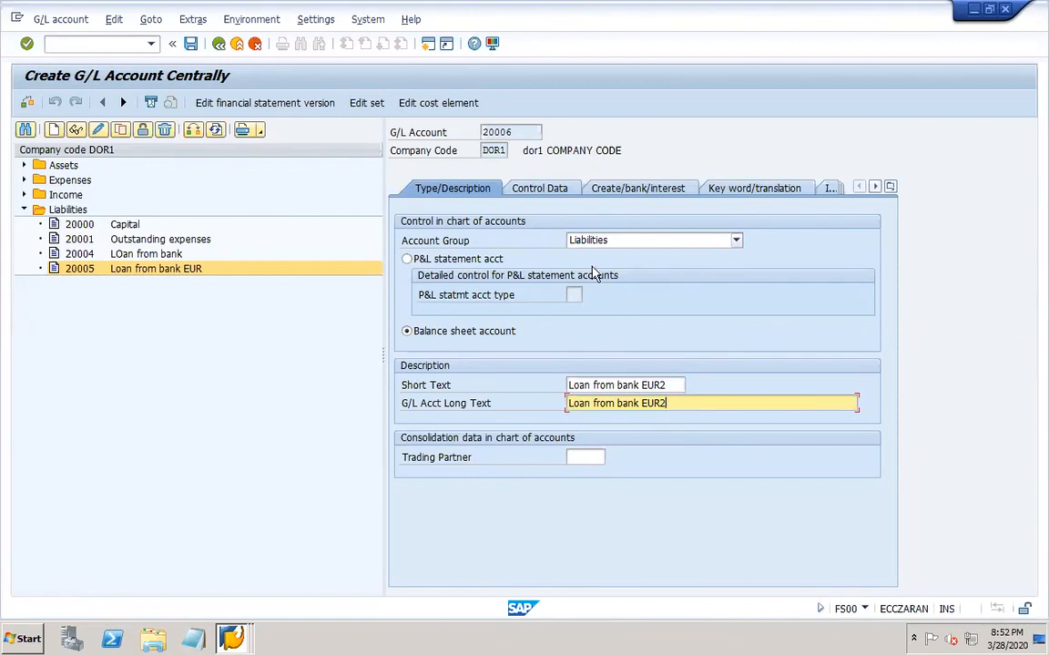
{"action": "left_click", "coordinate": [544, 188]}
{"action": "left_click", "coordinate": [624, 191]}
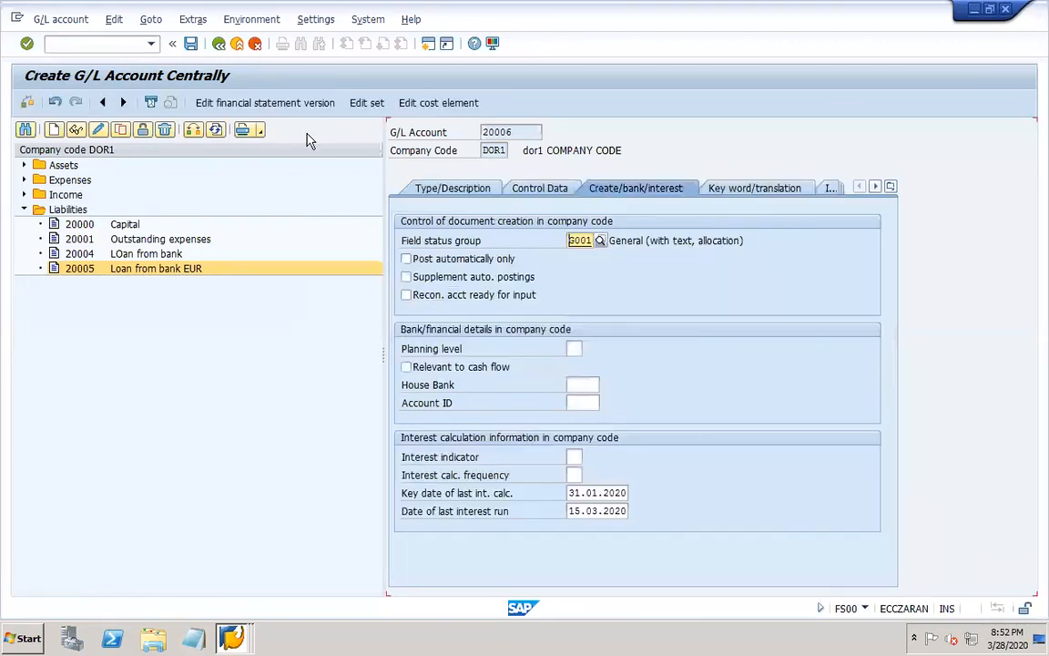
Save account 20006 and close the Display Document, Document Types and Currency Exchange Rates sessions.
{"action": "left_click", "coordinate": [190, 44]}
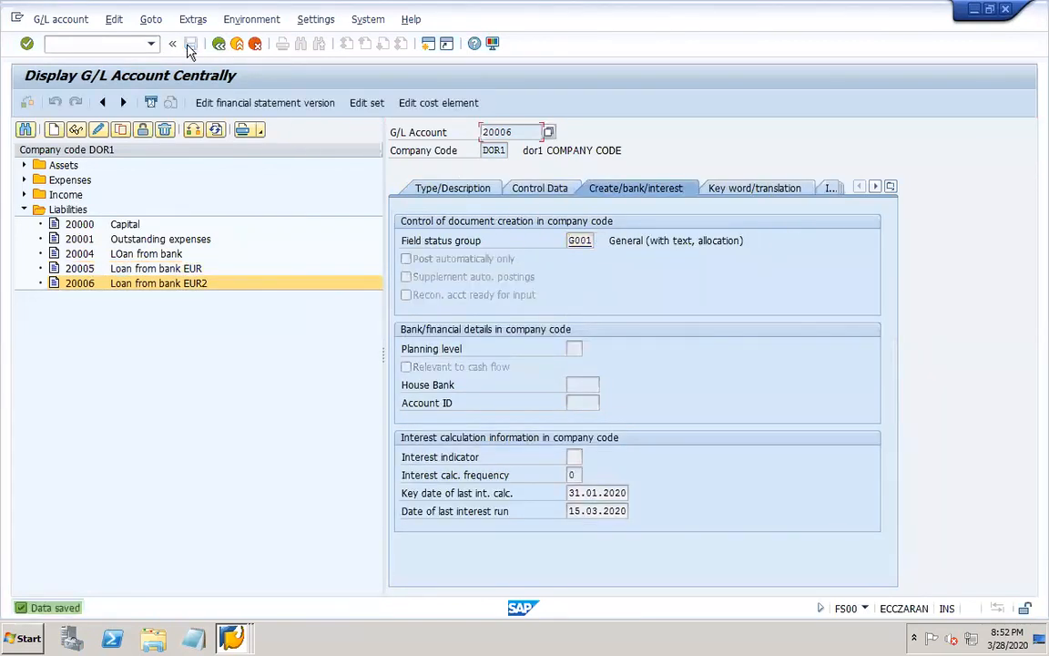
{"action": "left_click", "coordinate": [236, 641]}
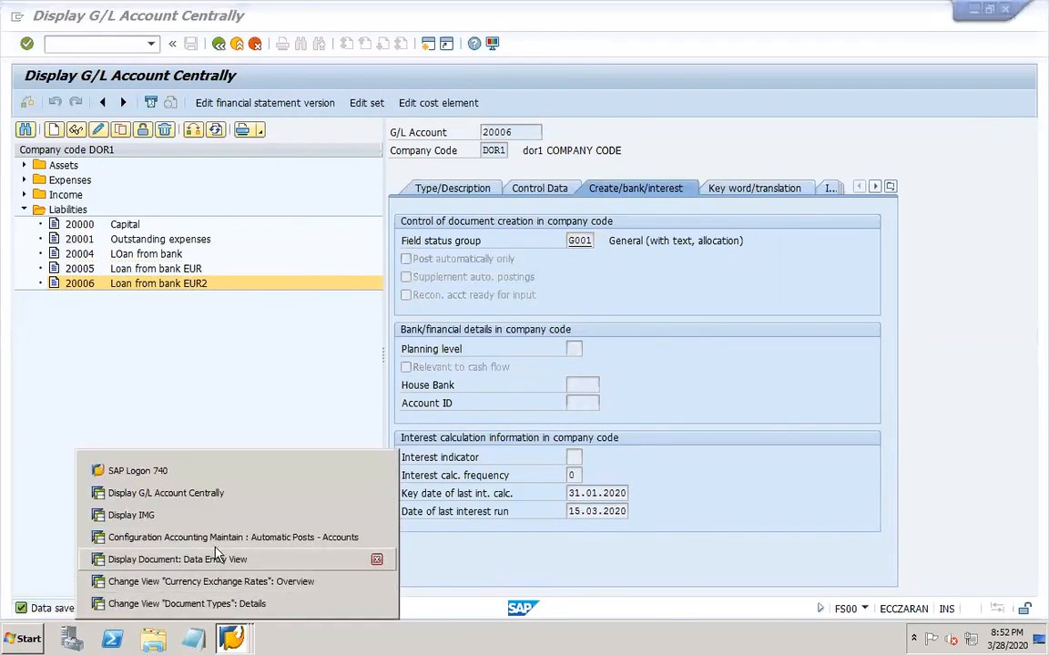
{"action": "left_click", "coordinate": [376, 559]}
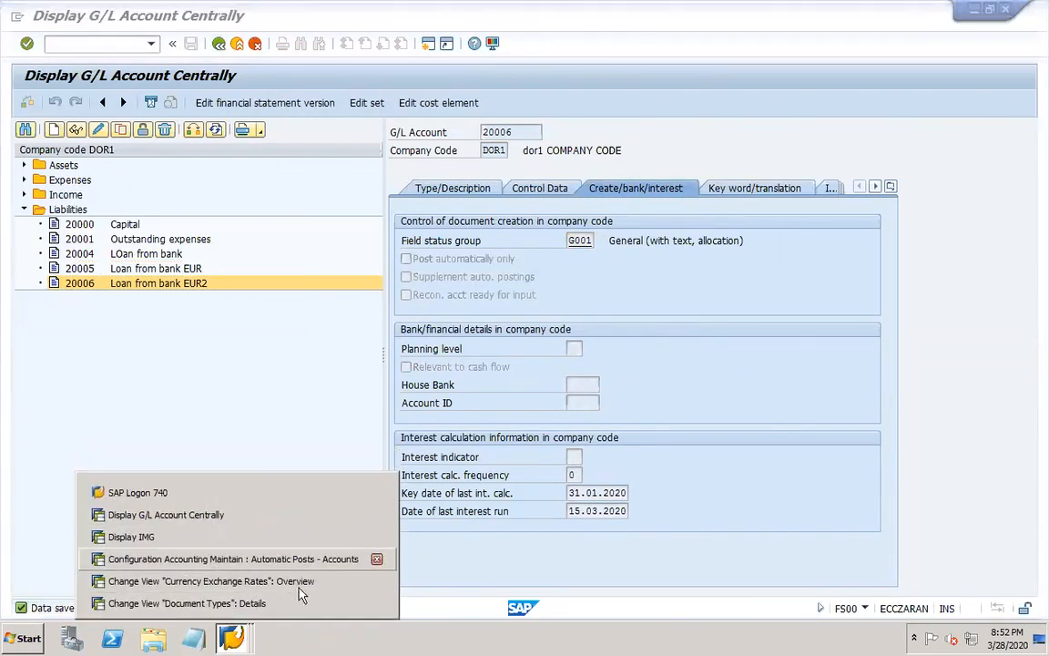
{"action": "left_click", "coordinate": [376, 603]}
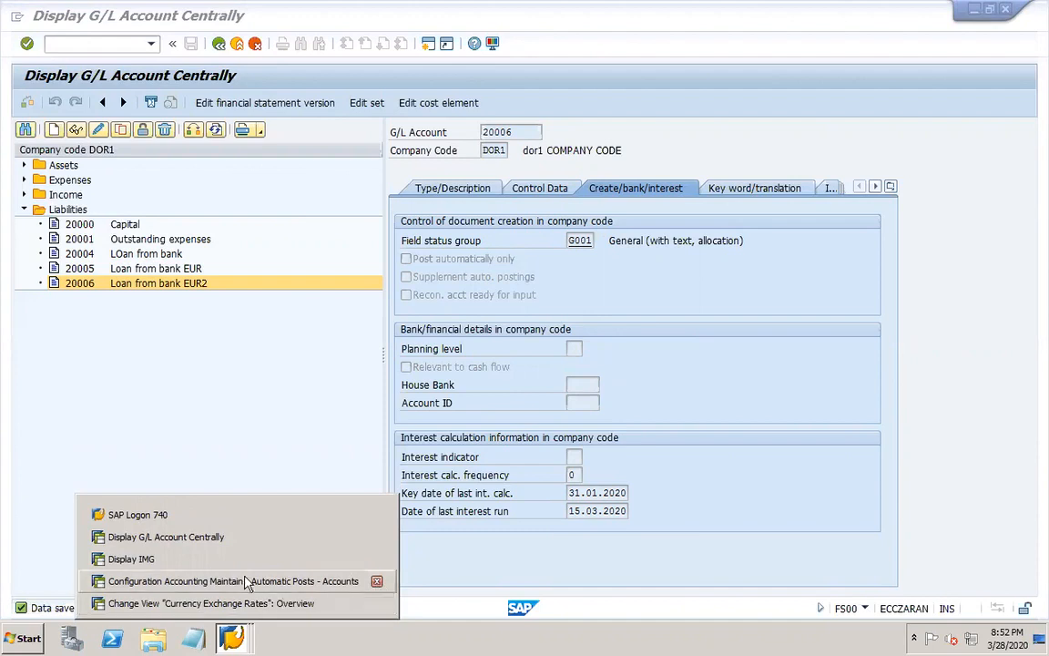
{"action": "left_click", "coordinate": [251, 603]}
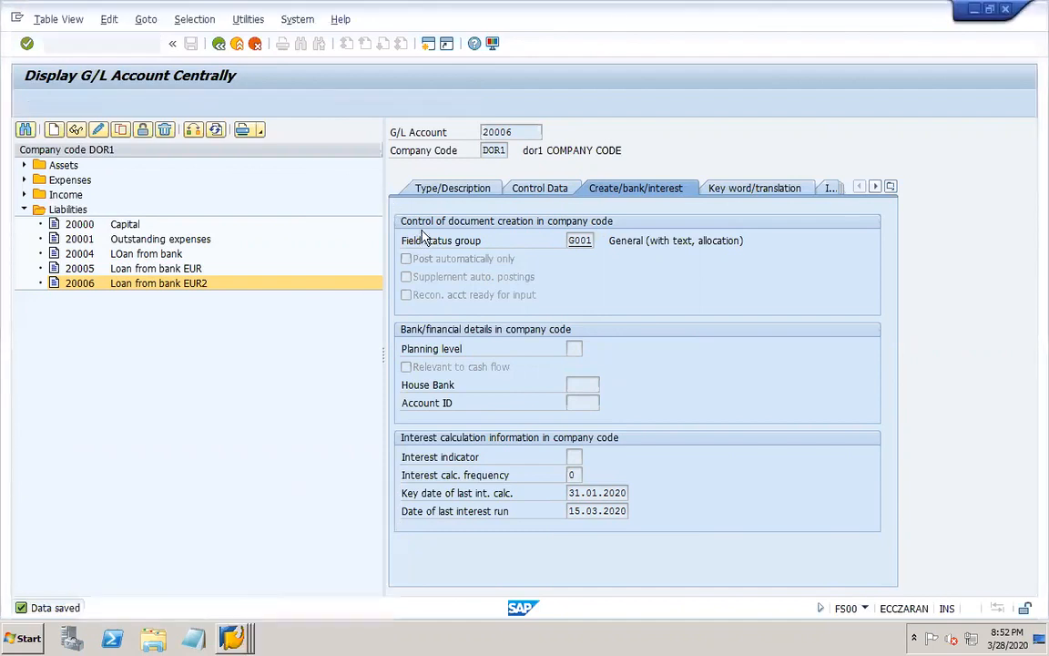
{"action": "left_click", "coordinate": [371, 151]}
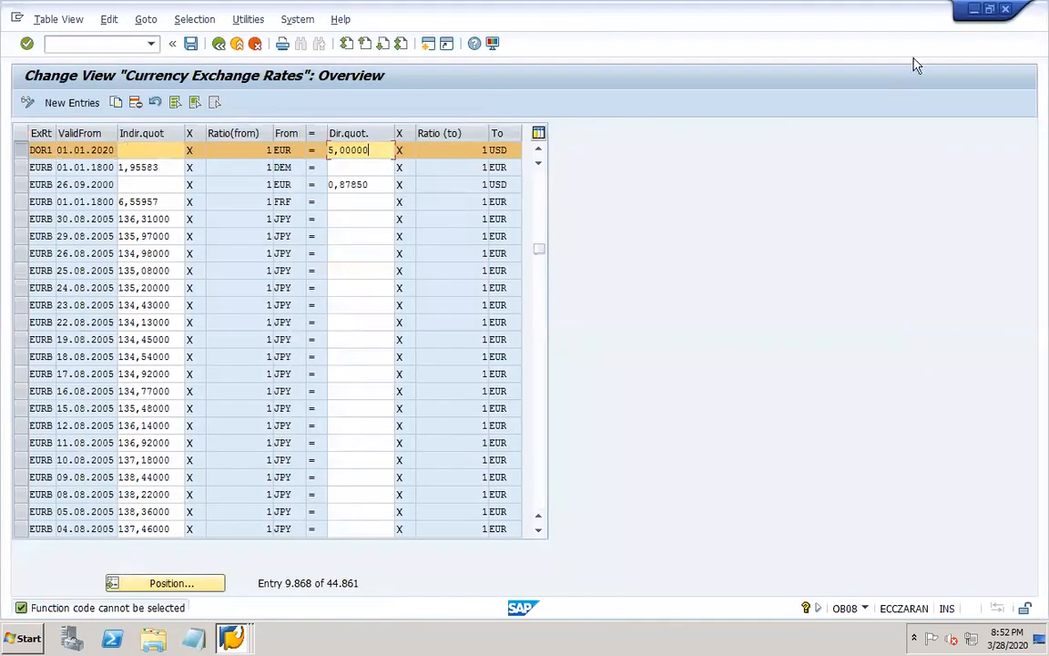
{"action": "left_click", "coordinate": [1006, 10]}
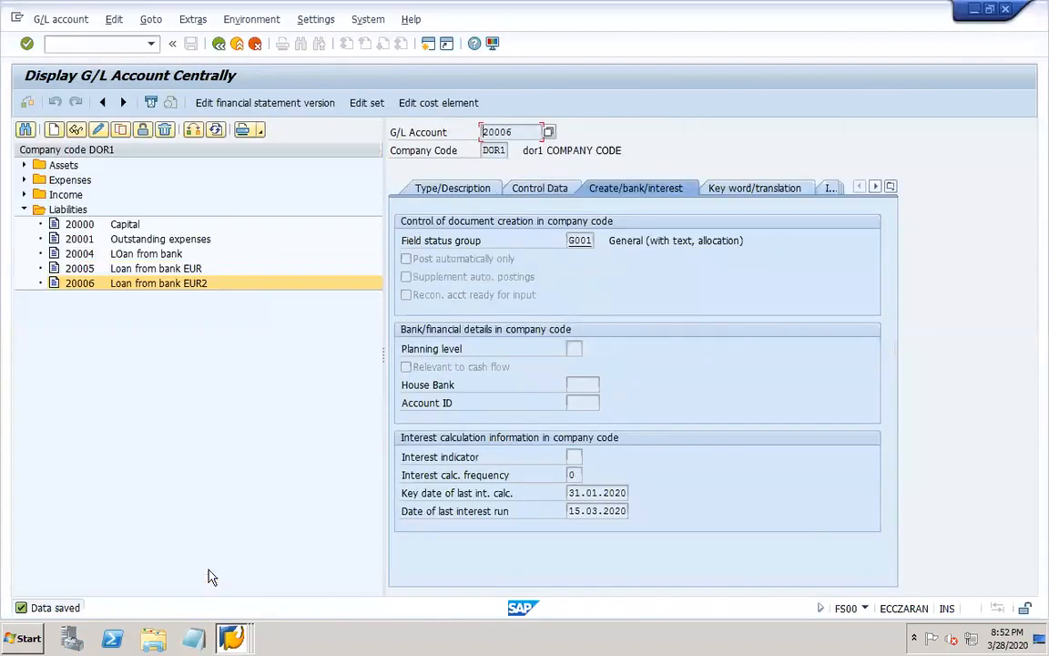
Switch to the Display IMG session and open transaction F-02 in a new session.
{"action": "left_click", "coordinate": [242, 637]}
{"action": "left_click", "coordinate": [179, 521]}
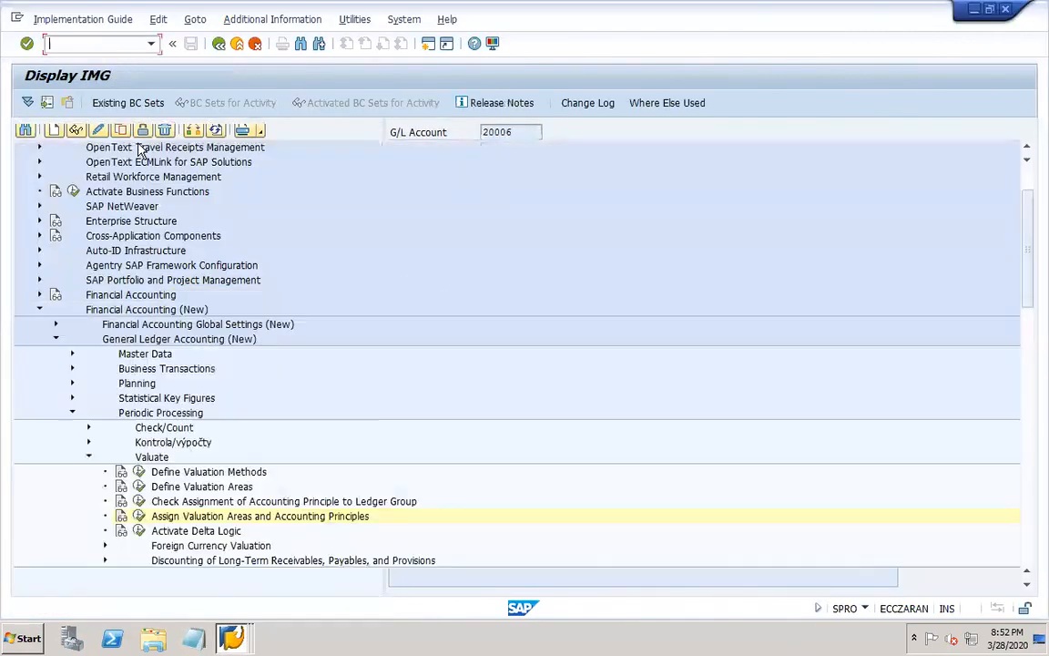
{"action": "type", "text": "/OD"}
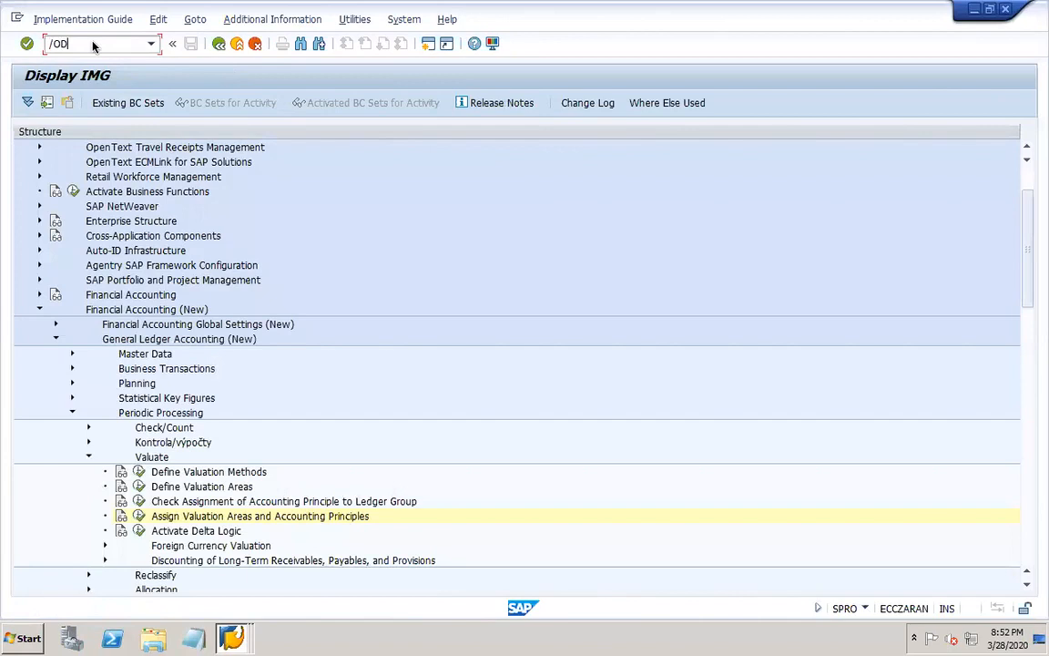
{"action": "type", "text": "B03"}
{"action": "key", "text": "Return"}
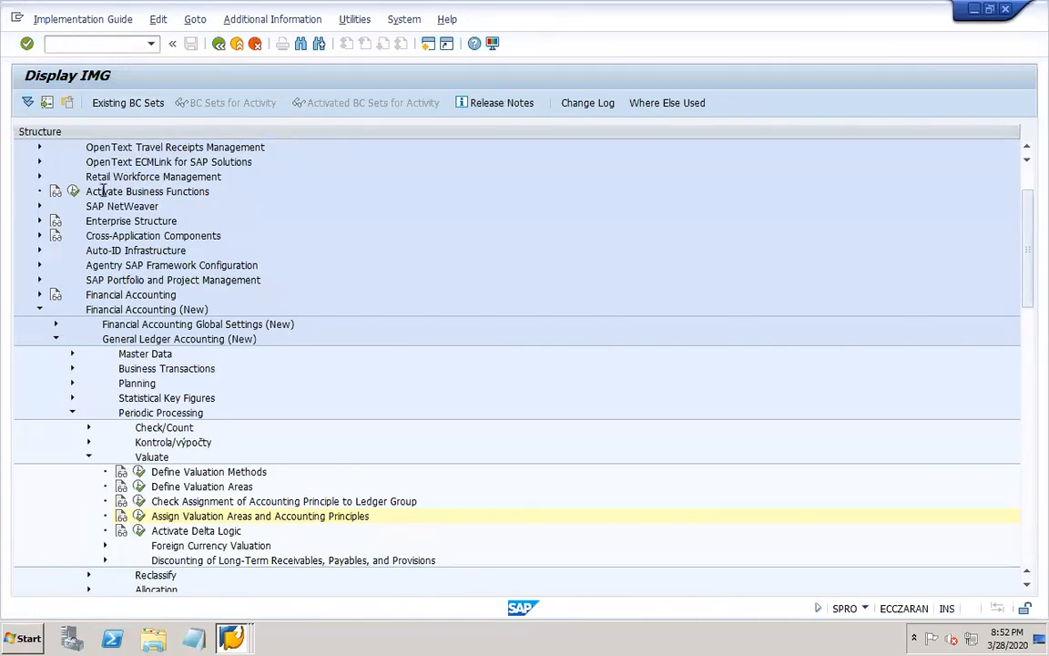
Set both the document date and the posting date to 01.01.2020 in the posting header.
{"action": "key", "text": "space"}
{"action": "left_click", "coordinate": [151, 148]}
{"action": "key", "text": "Tab"}
{"action": "key", "text": "Tab"}
{"action": "key", "text": "space"}
{"action": "left_click", "coordinate": [147, 167]}
{"action": "key", "text": "Tab"}
{"action": "key", "text": "Tab"}
{"action": "key", "text": "space"}
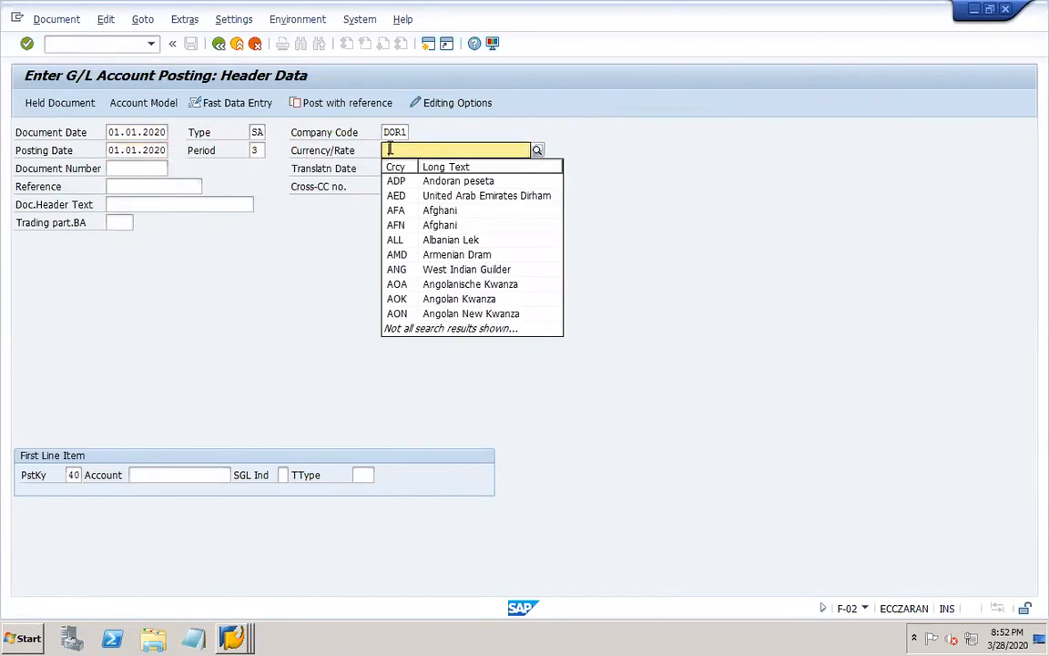
Set currency EUR and translation date 01.01.2020, and start the first line item with posting key 40 and account 10000.
{"action": "type", "text": "EUR"}
{"action": "left_click", "coordinate": [393, 166]}
{"action": "left_click", "coordinate": [396, 169]}
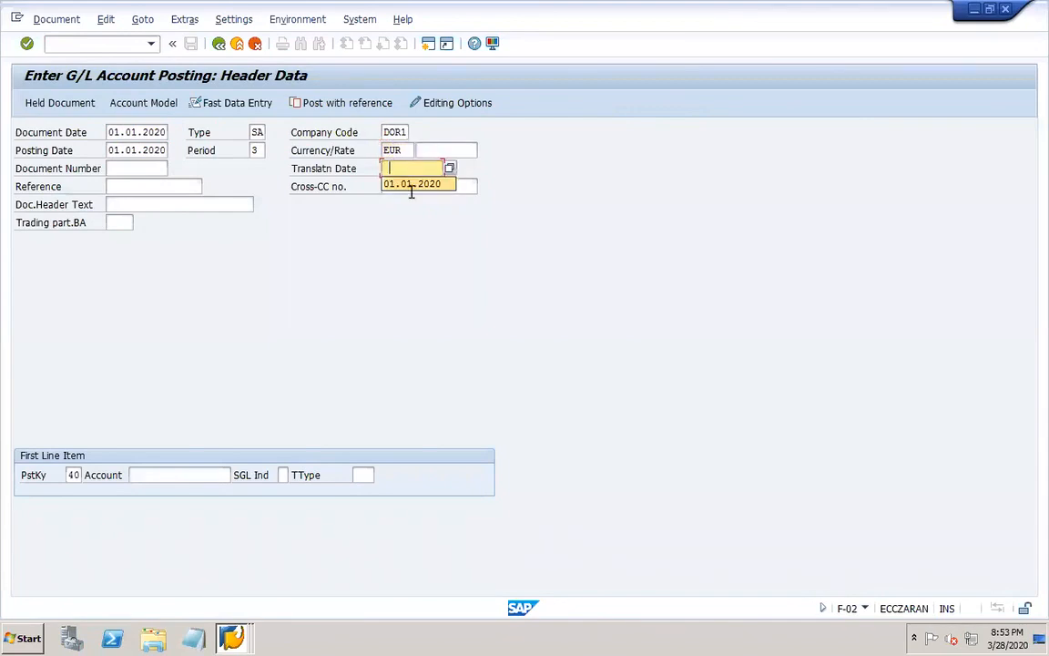
{"action": "left_click", "coordinate": [409, 184]}
{"action": "left_click", "coordinate": [156, 474]}
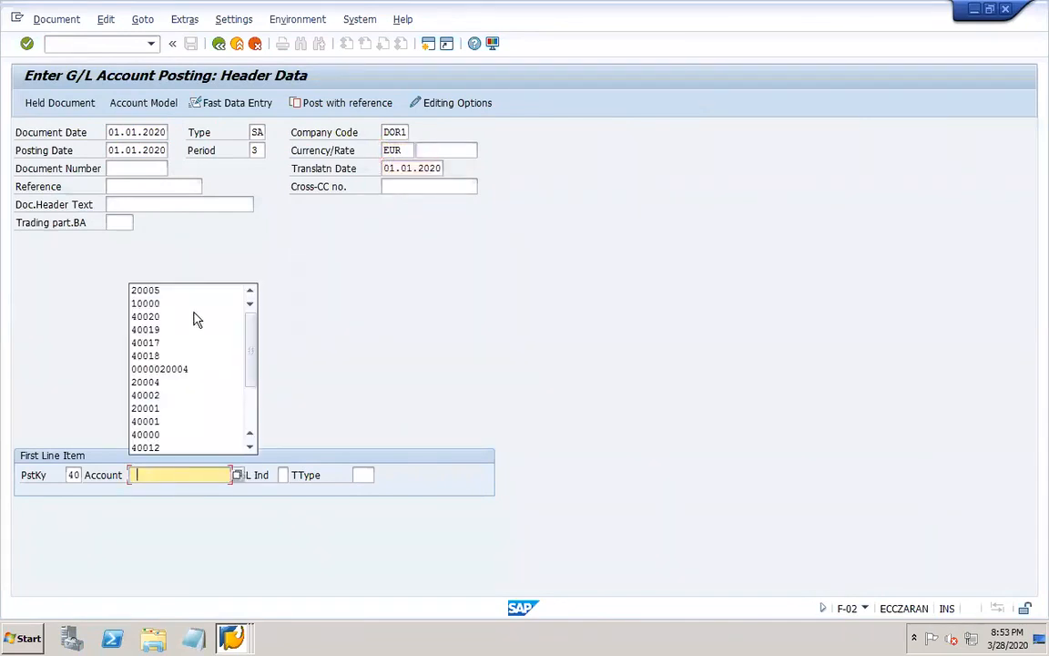
{"action": "left_click", "coordinate": [168, 303]}
{"action": "key", "text": "Return"}
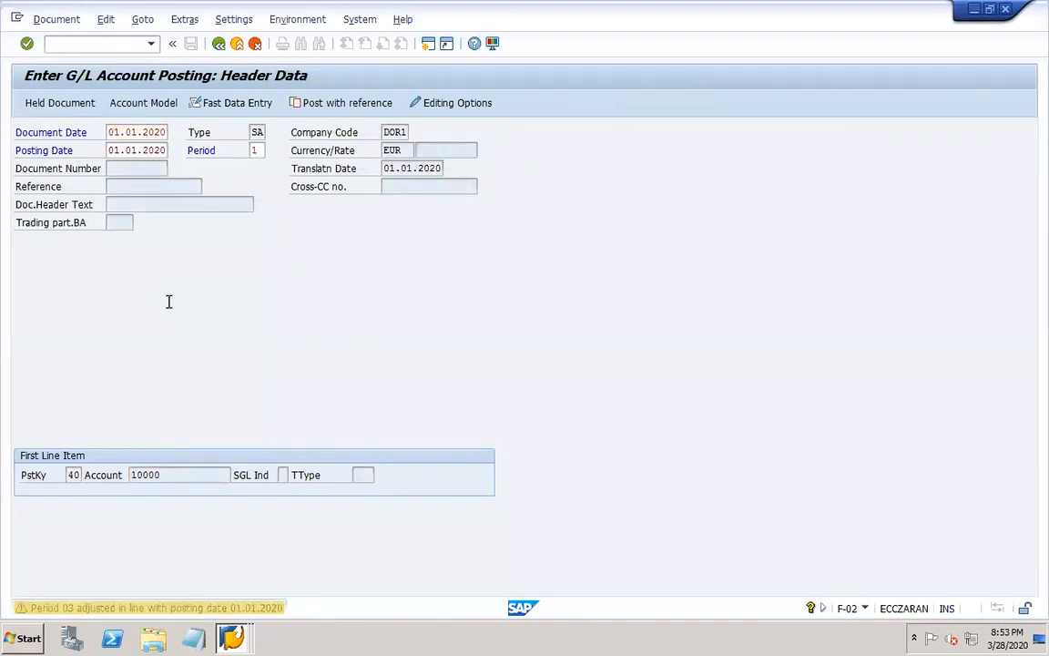
Enter amount 10000 EUR and the text "loan in EUR" for the cash debit item.
{"action": "left_click", "coordinate": [159, 204]}
{"action": "left_click", "coordinate": [128, 231]}
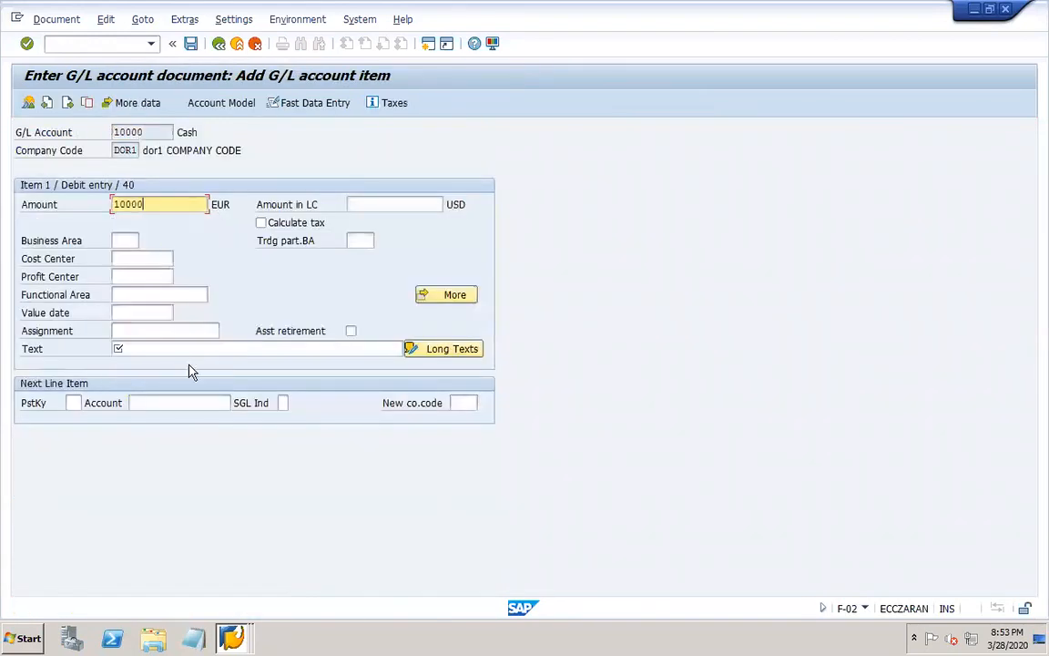
{"action": "left_click", "coordinate": [175, 351]}
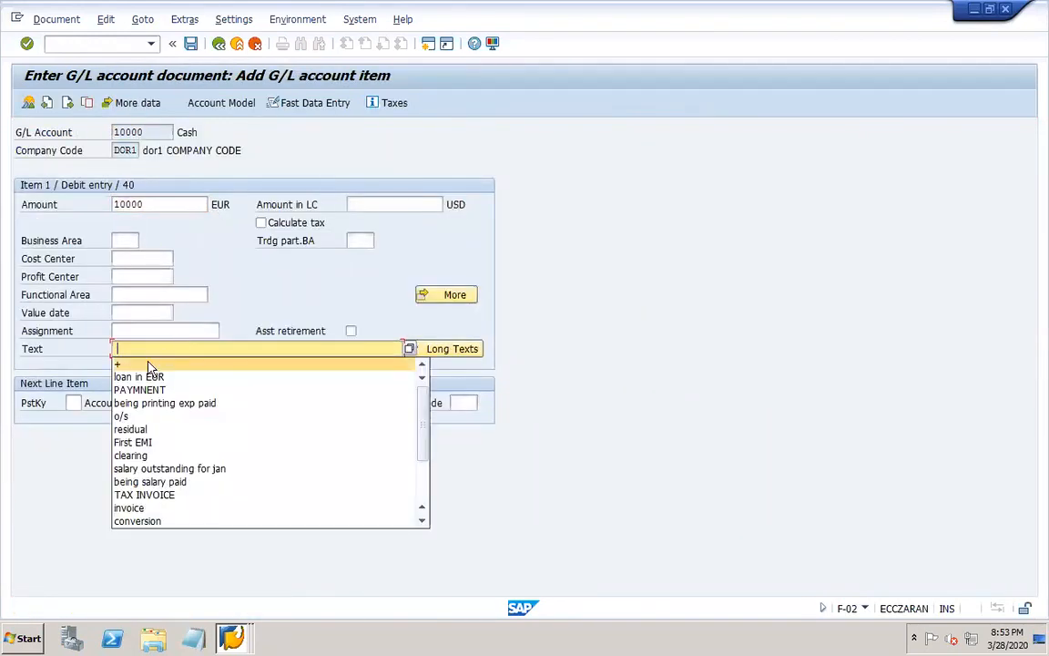
{"action": "left_click", "coordinate": [141, 376]}
Add a second line item with posting key 50 and account 10000.
{"action": "left_click", "coordinate": [74, 403]}
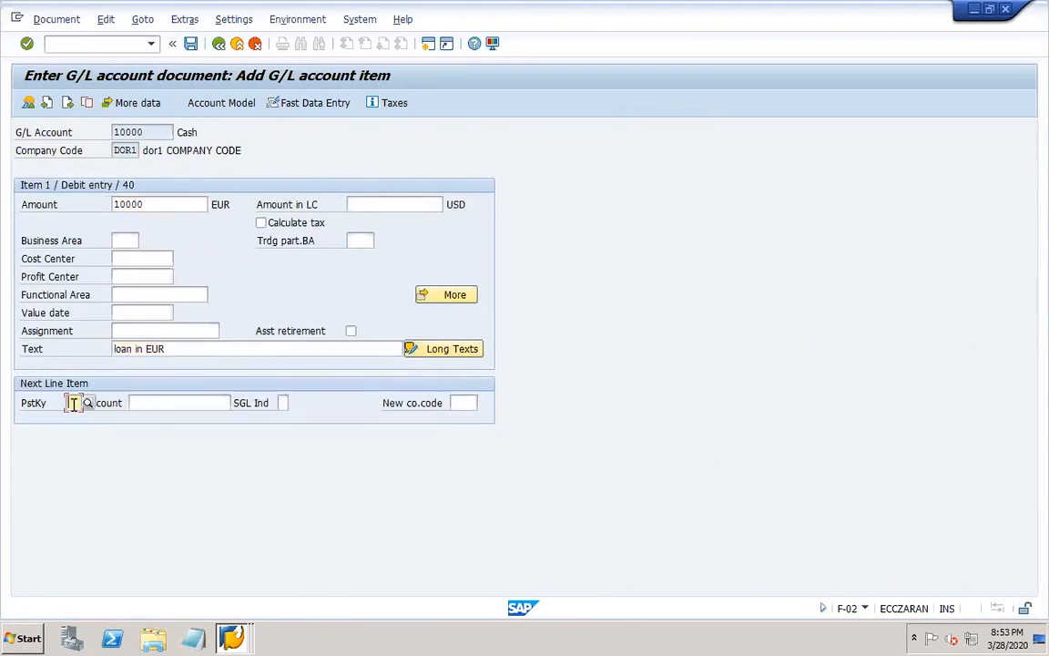
{"action": "type", "text": "50"}
{"action": "key", "text": "Tab"}
{"action": "type", "text": "1"}
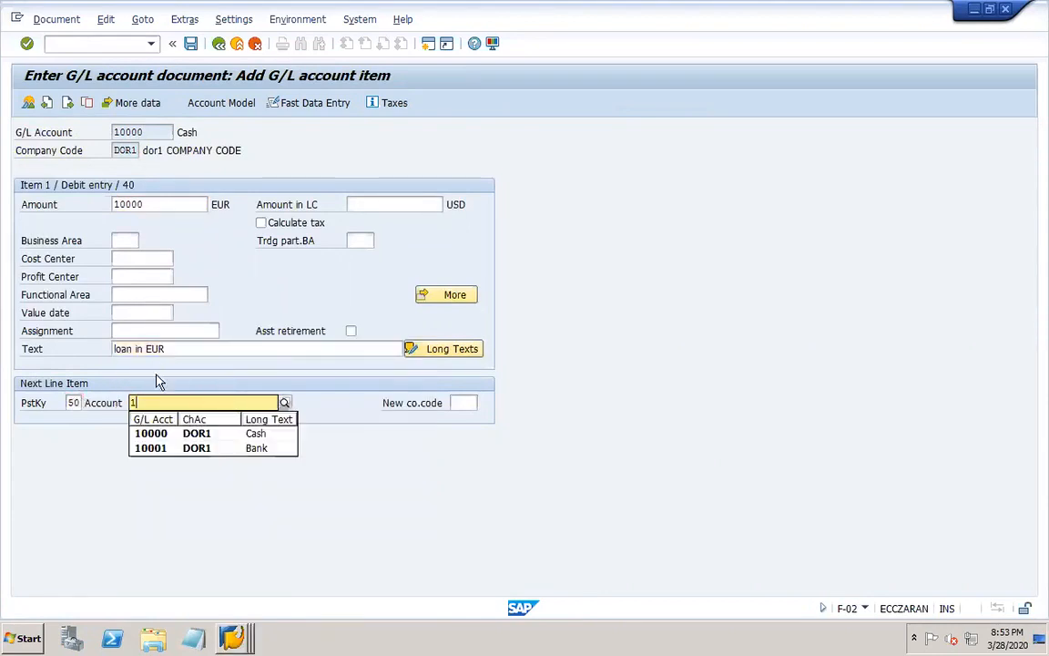
{"action": "left_click", "coordinate": [164, 434]}
{"action": "key", "text": "Return"}
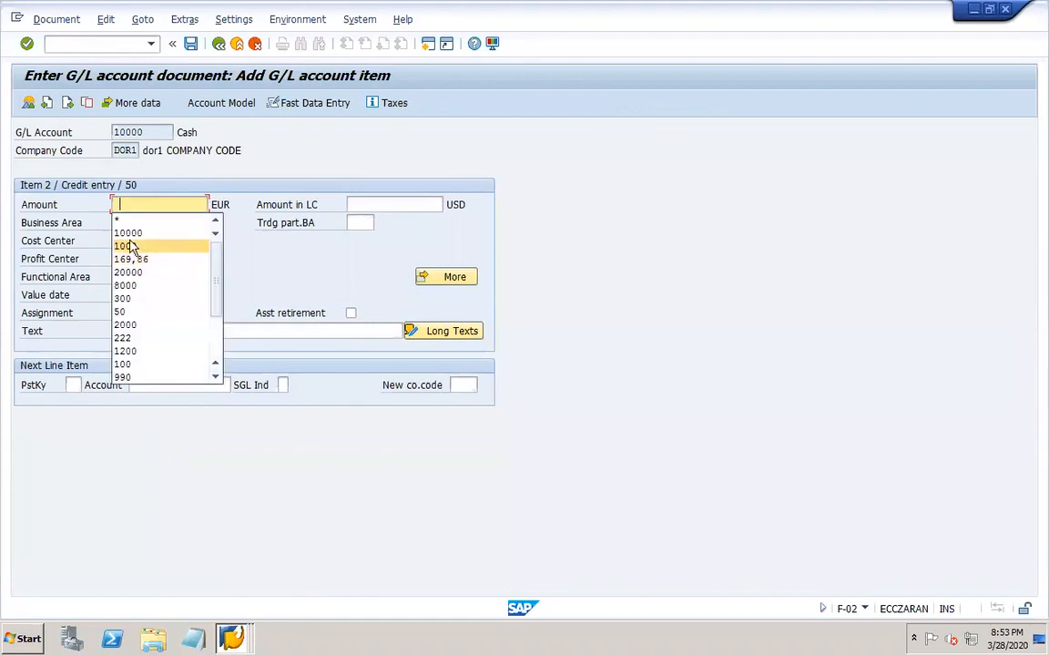
Fill the credit item with amount * and text +, and post the document.
{"action": "left_click", "coordinate": [120, 221]}
{"action": "left_click", "coordinate": [160, 331]}
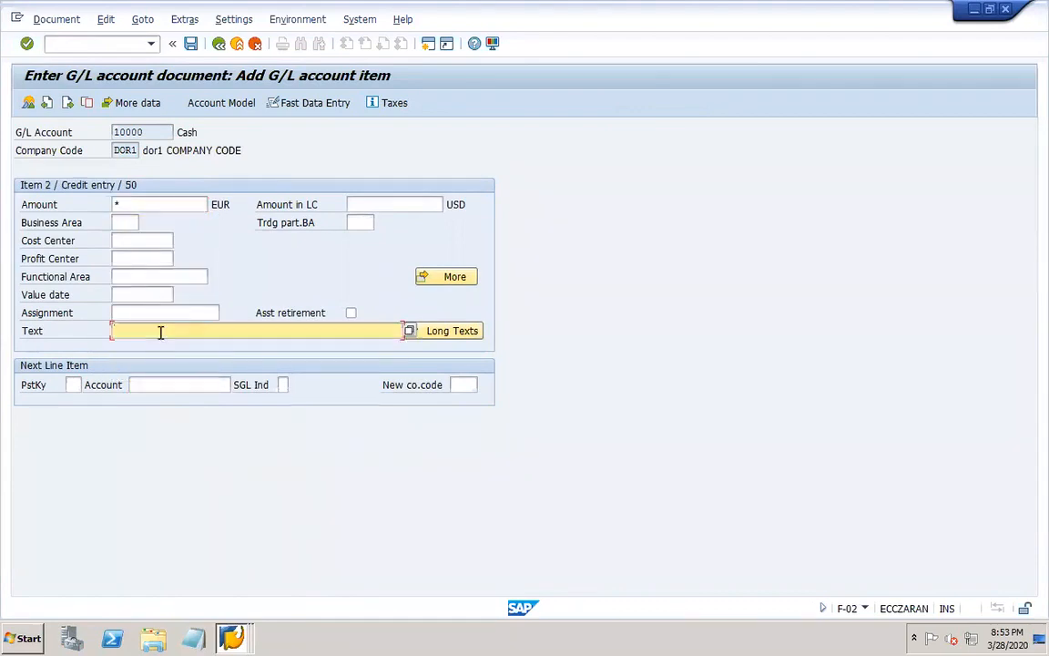
{"action": "left_click", "coordinate": [146, 343]}
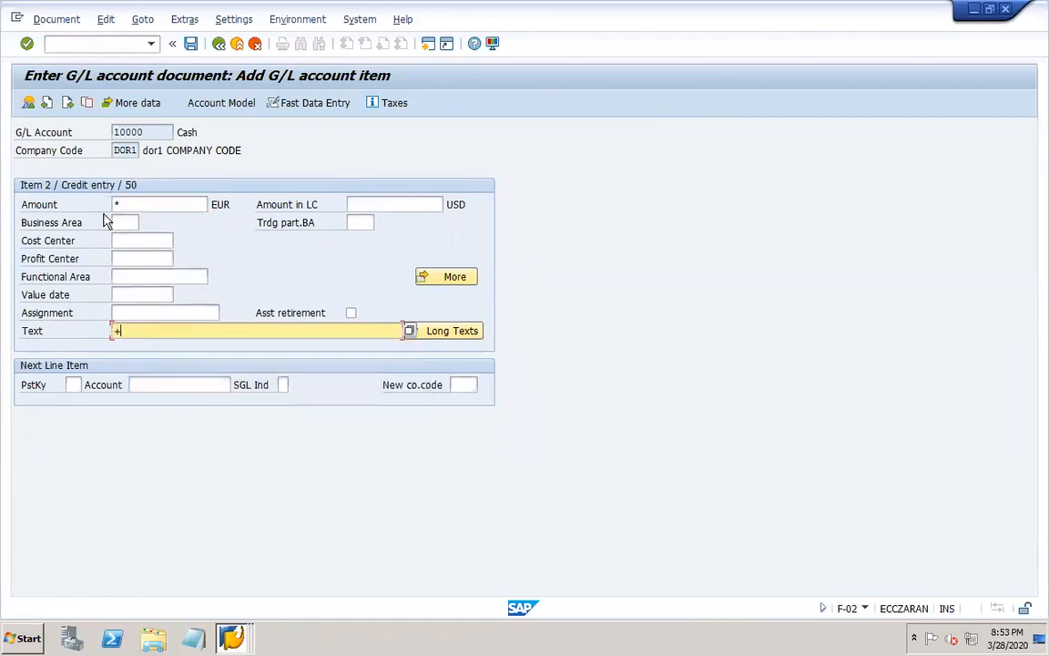
{"action": "left_click", "coordinate": [47, 19]}
{"action": "left_click", "coordinate": [87, 95]}
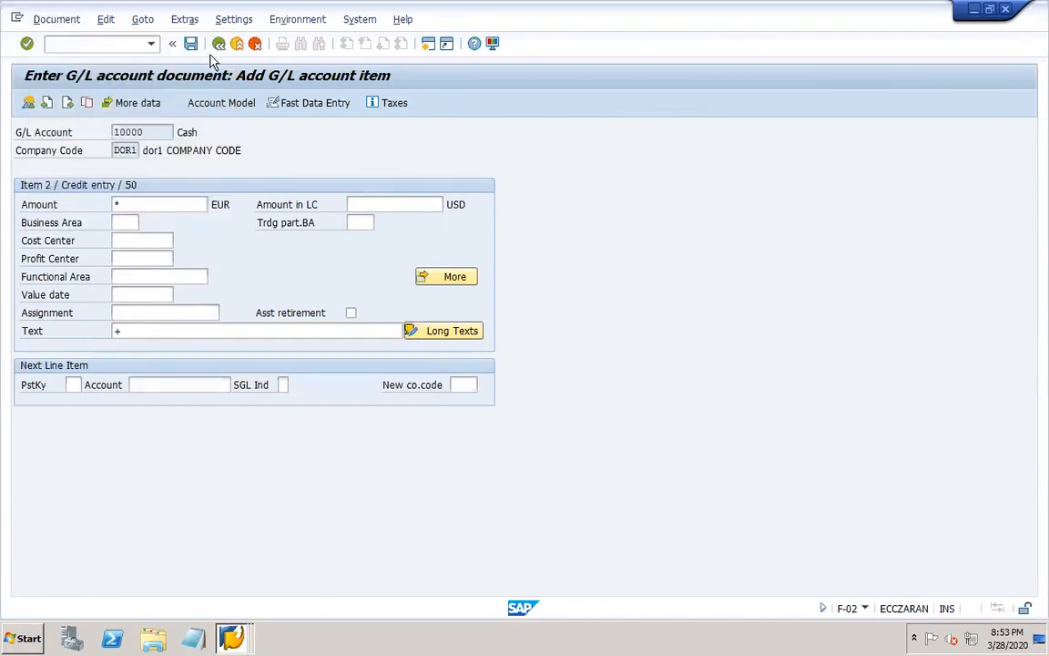
{"action": "left_click", "coordinate": [191, 43]}
Display the posted document and switch its display currency to USD to check the translated amounts.
{"action": "left_click", "coordinate": [64, 22]}
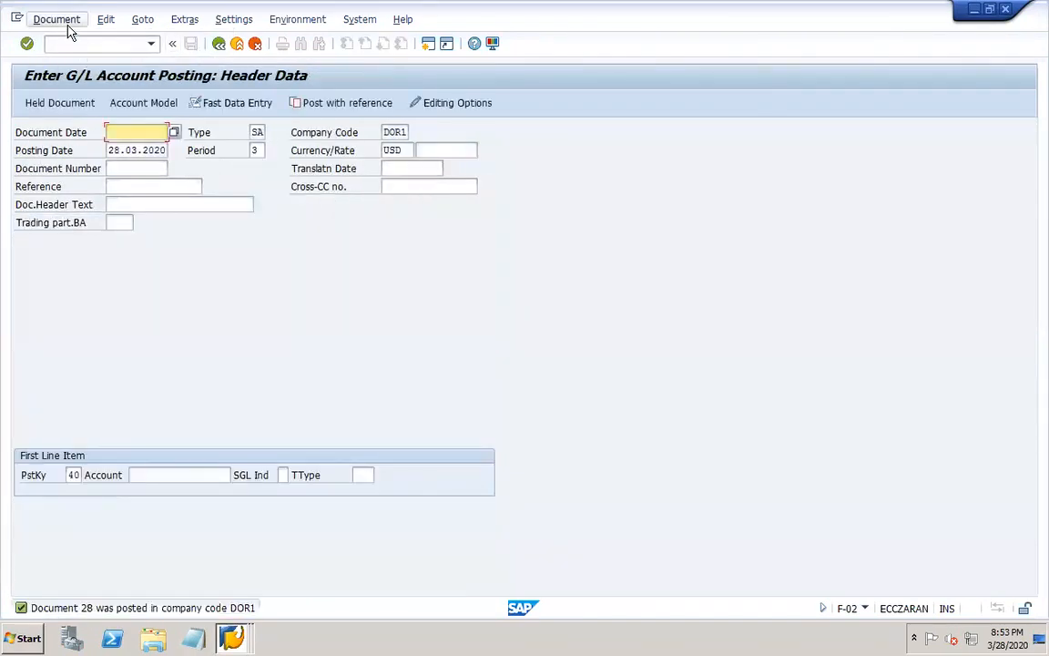
{"action": "left_click", "coordinate": [95, 77]}
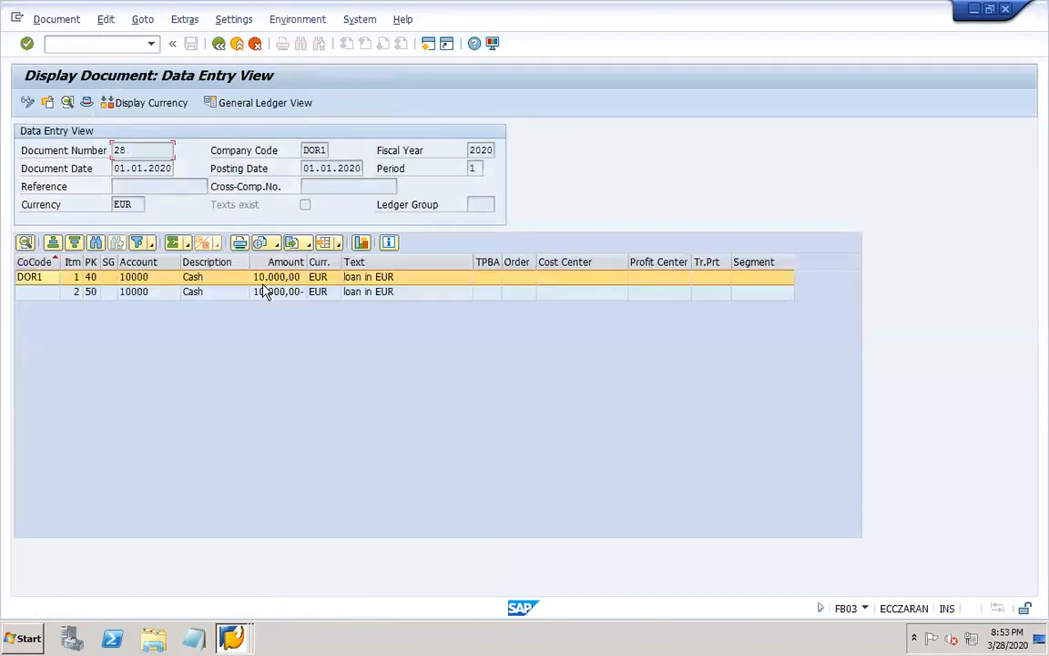
{"action": "left_click", "coordinate": [182, 103]}
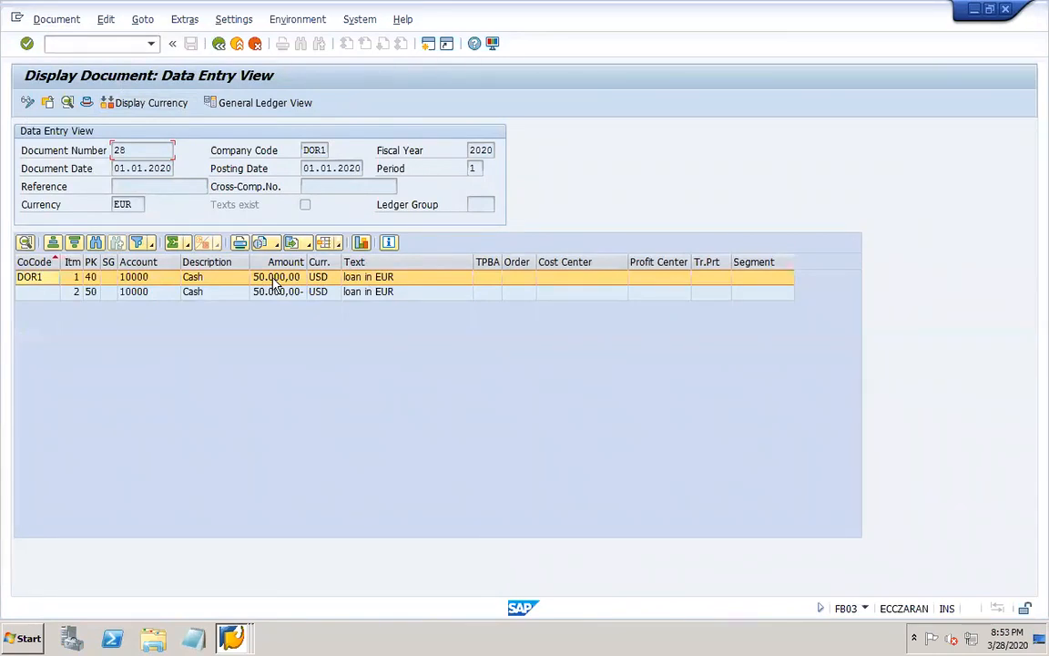
Switch to the PowerPoint worknotes and add the line "Forex table – OB08" below "Transaction – F-02".
{"action": "mouse_move", "coordinate": [706, 642]}
{"action": "mouse_move", "coordinate": [846, 639]}
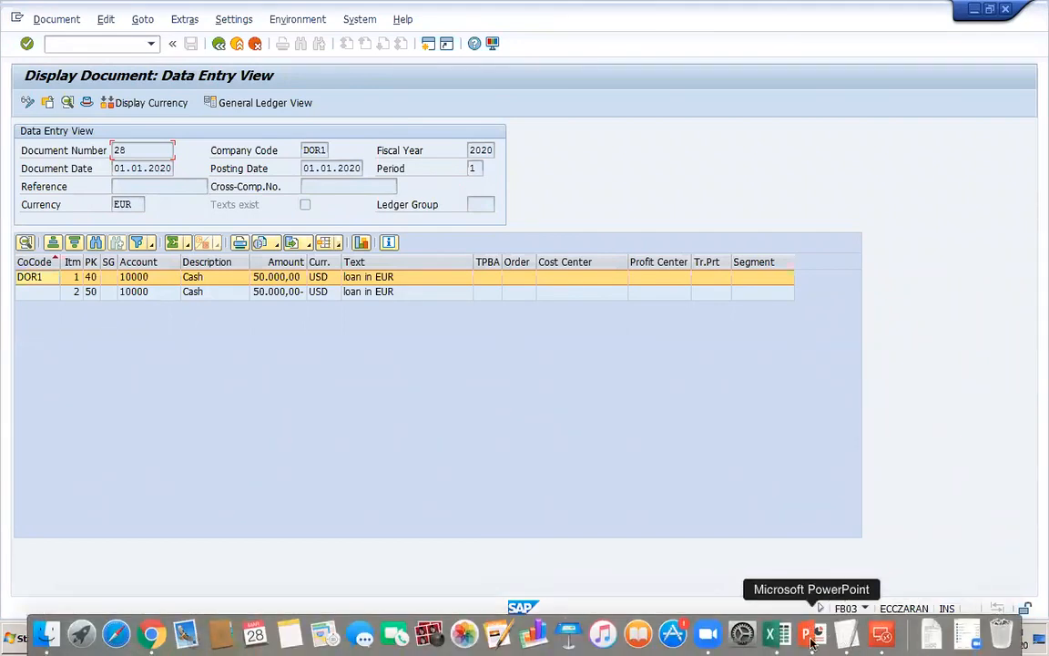
{"action": "left_click", "coordinate": [806, 639]}
{"action": "key", "text": "Return"}
{"action": "type", "text": "Forex tabl"}
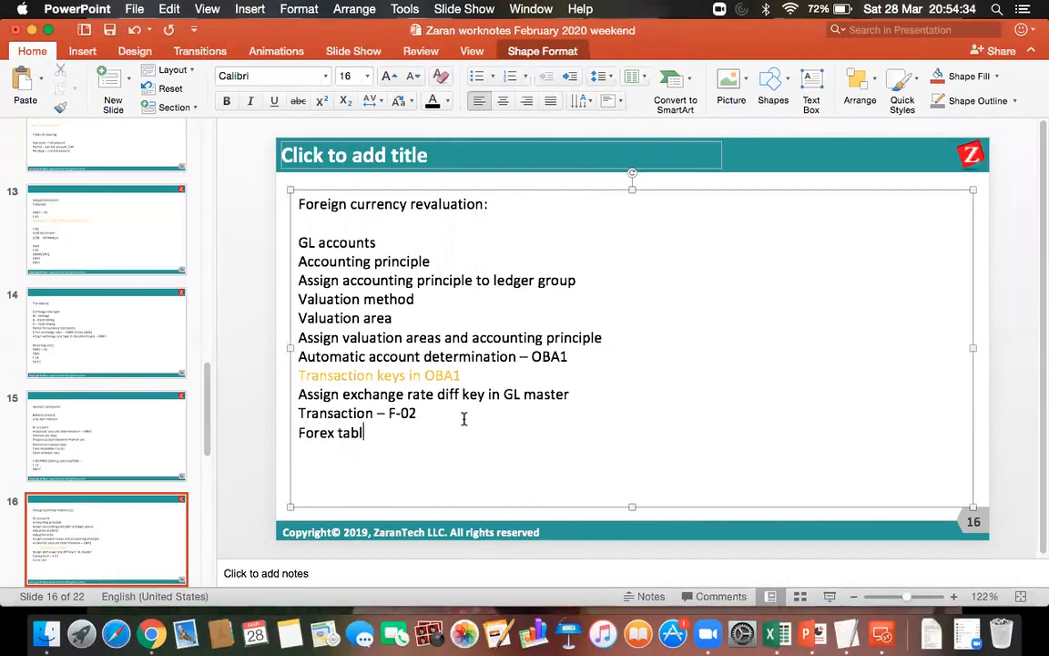
{"action": "type", "text": "e - OB08"}
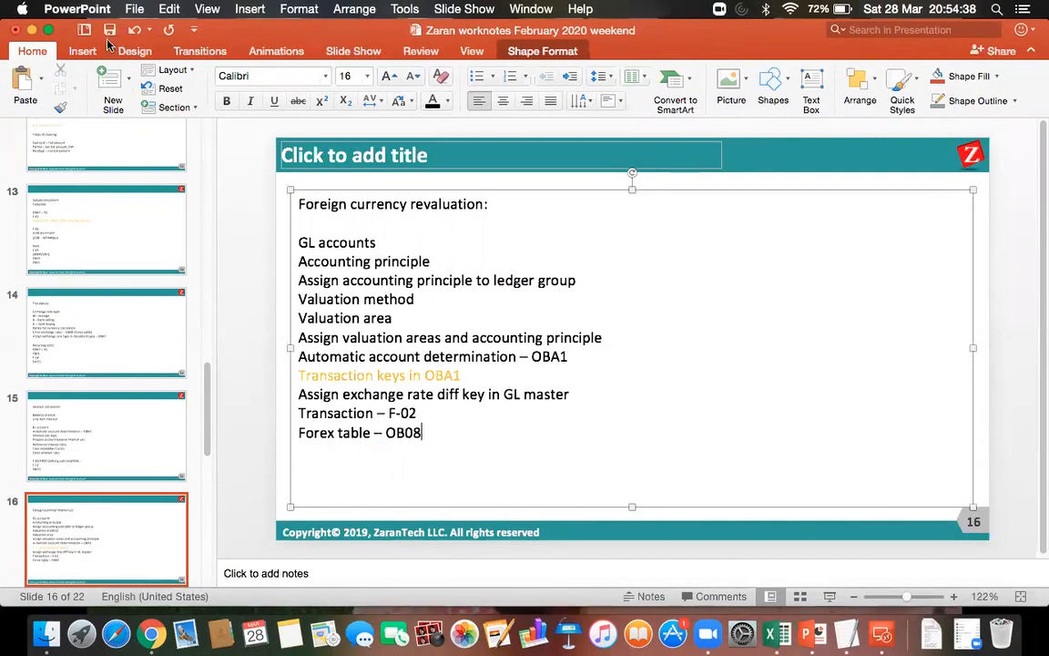
Return to the SAP remote desktop and open transaction OB08 in the Display Document session.
{"action": "left_click", "coordinate": [877, 640]}
{"action": "double_click", "coordinate": [674, 230]}
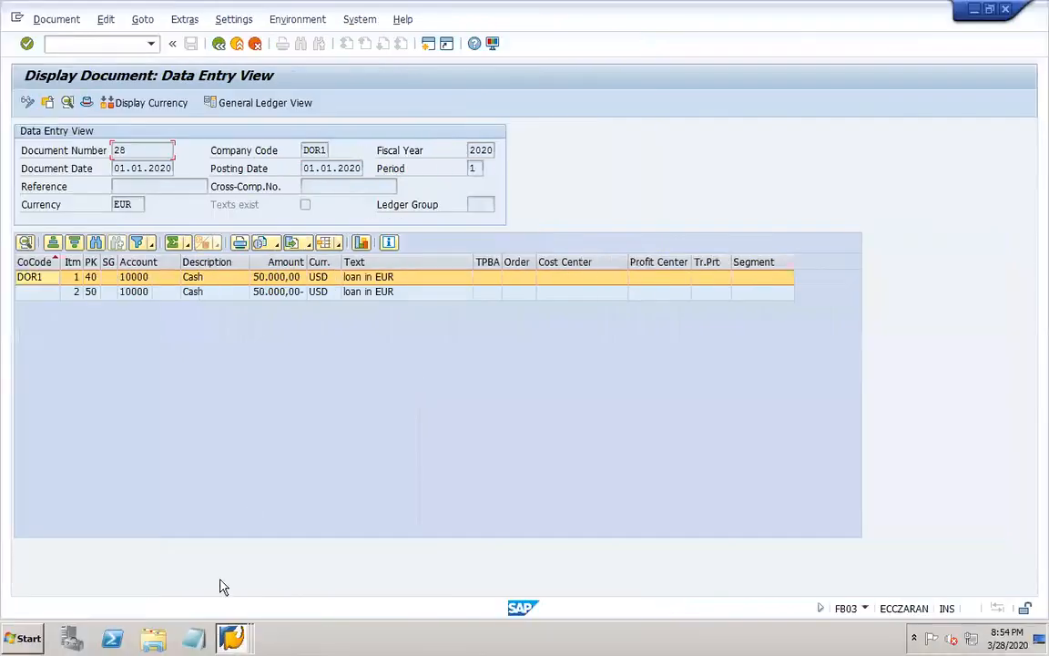
{"action": "left_click", "coordinate": [230, 637]}
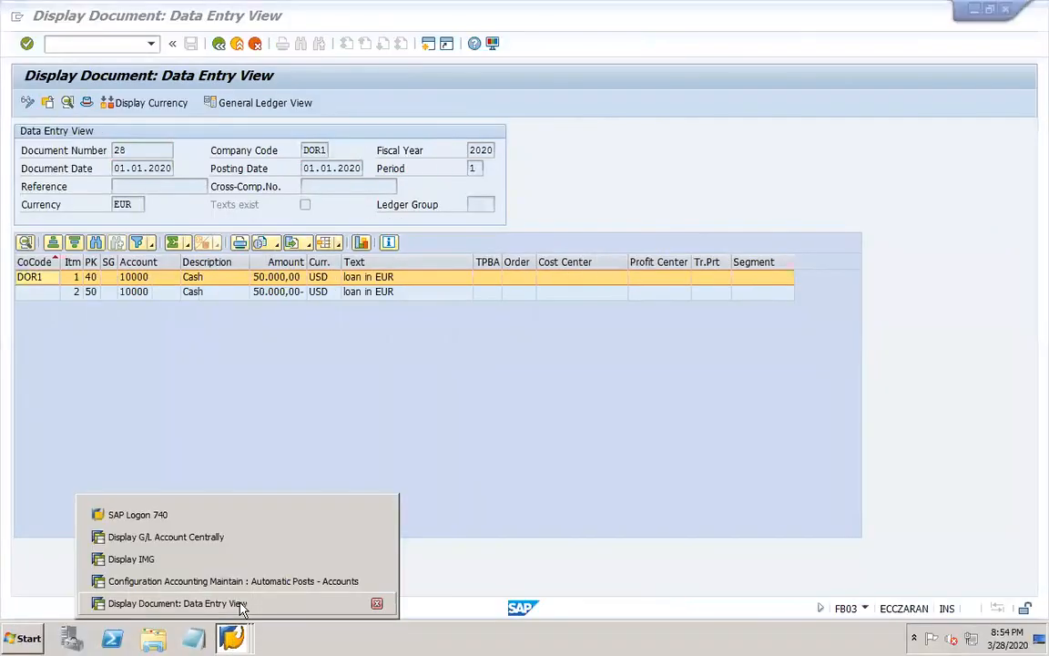
{"action": "left_click", "coordinate": [241, 604]}
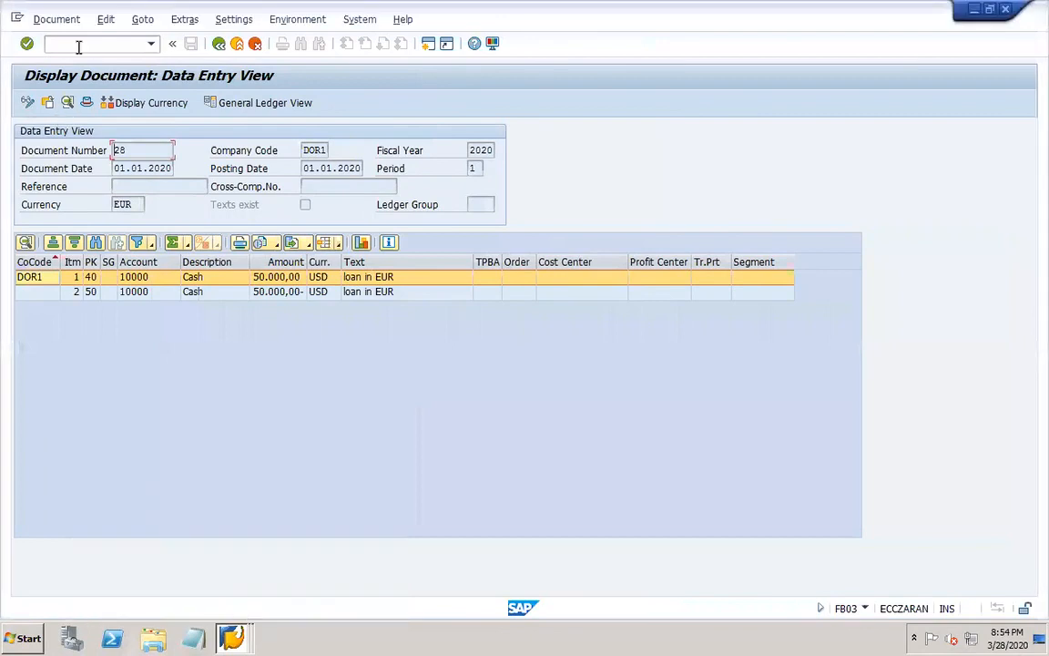
{"action": "type", "text": "/N"}
{"action": "key", "text": "Return"}
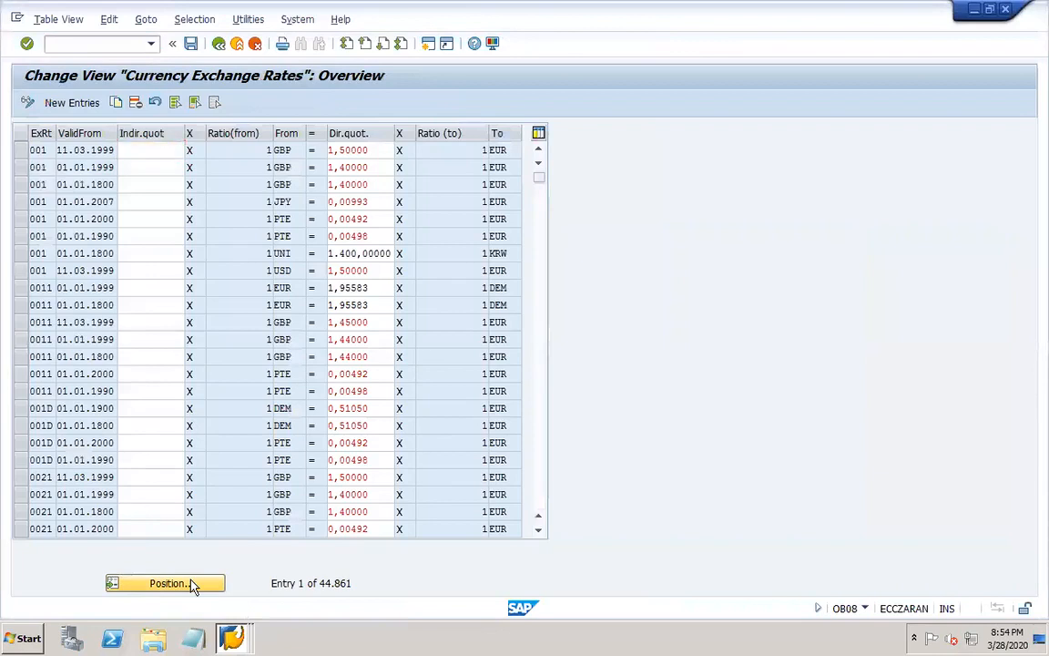
Find exchange rate type DOR1 in the currency exchange rates and copy its 01.01.2020 EUR-USD entry.
{"action": "left_click", "coordinate": [192, 585]}
{"action": "type", "text": "DOR1"}
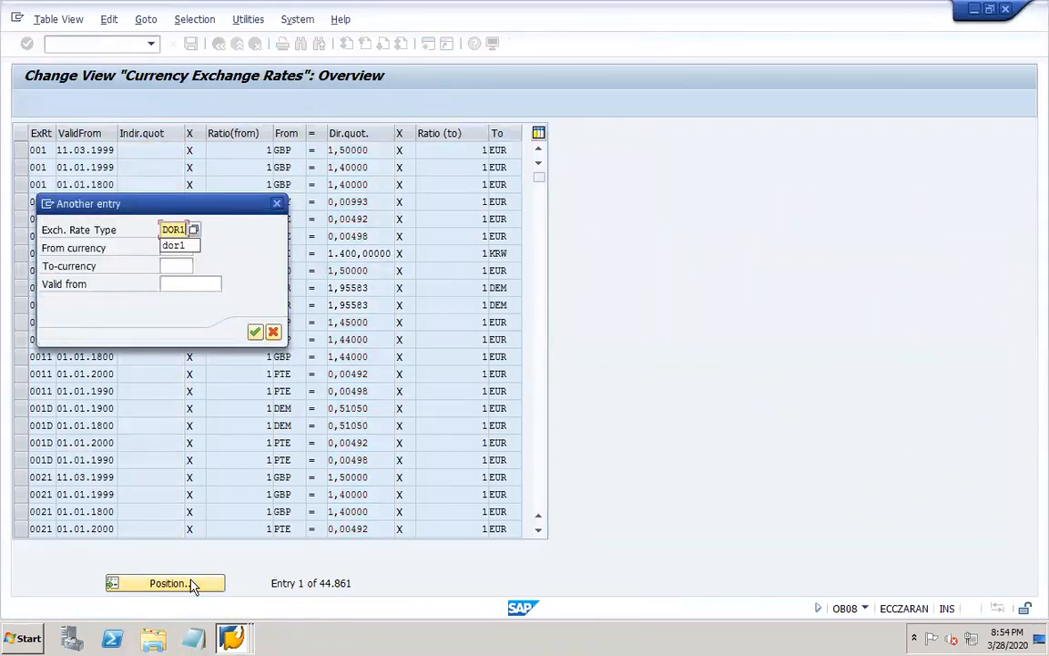
{"action": "key", "text": "Return"}
{"action": "left_click", "coordinate": [22, 152]}
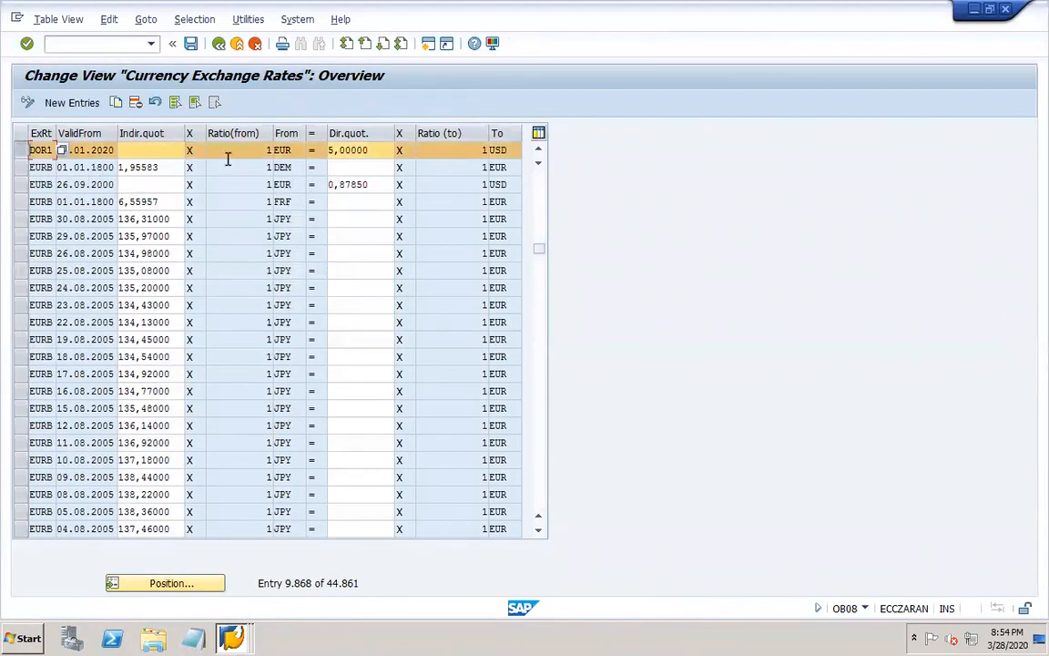
{"action": "left_click", "coordinate": [117, 103]}
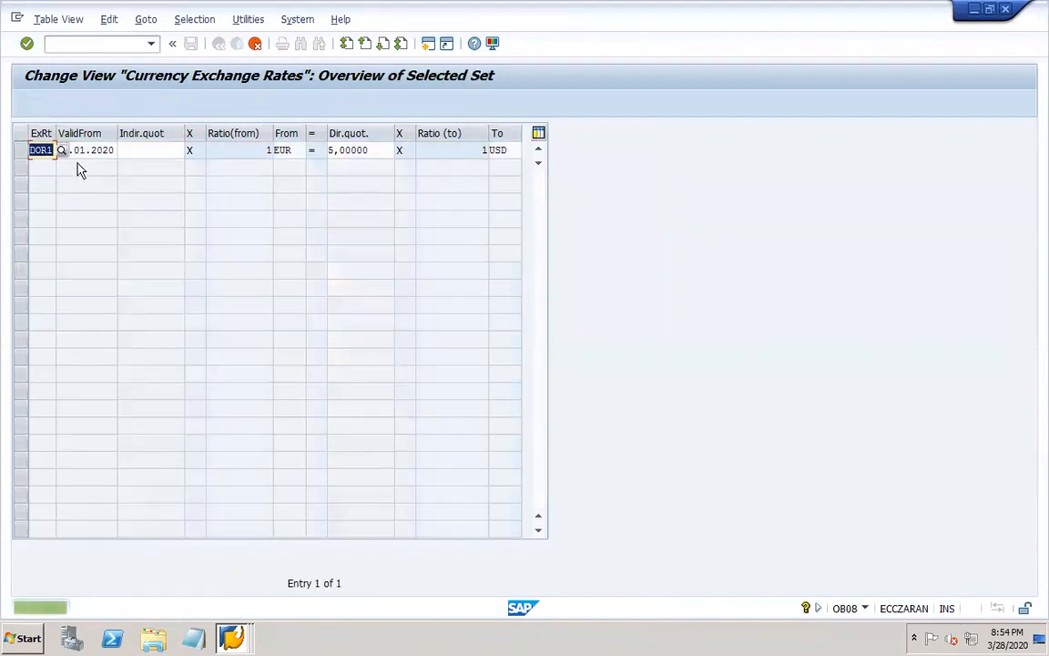
Make the copied rate valid from 31.01.2020 with direct quotation 6,00000, and save it under the DOR1 Translation customizing request.
{"action": "left_click", "coordinate": [72, 150]}
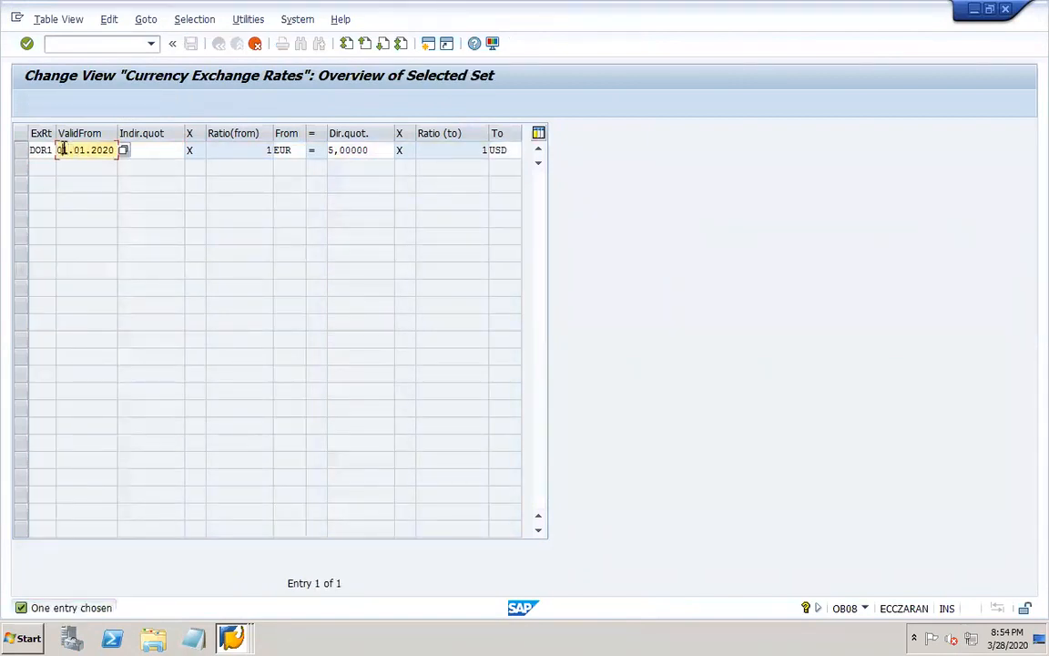
{"action": "type", "text": "3"}
{"action": "left_click", "coordinate": [334, 152]}
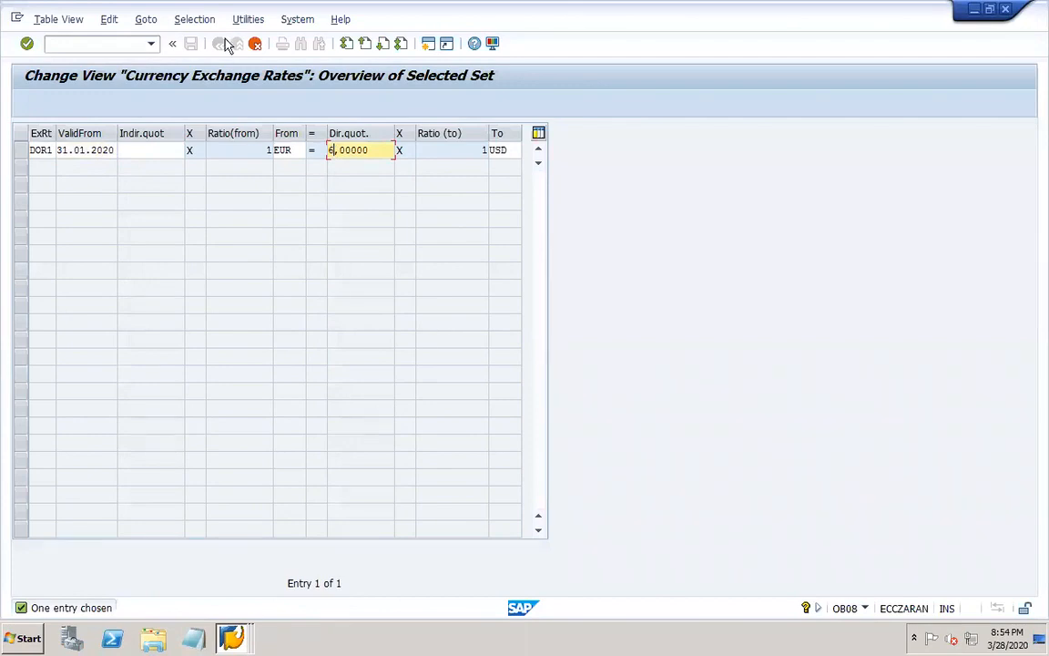
{"action": "key", "text": "Return"}
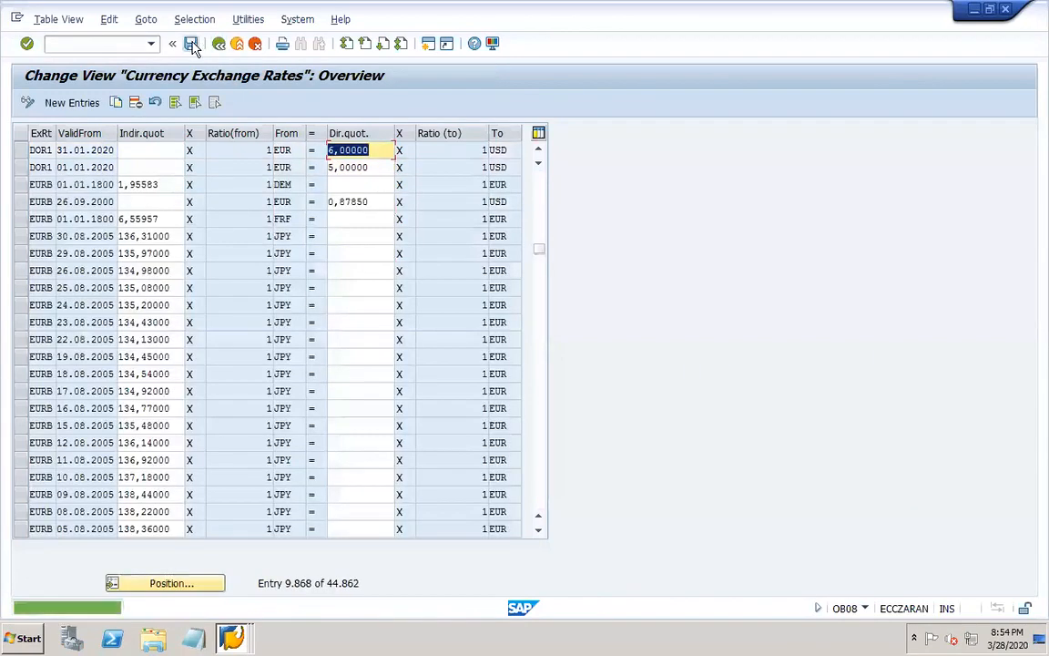
{"action": "left_click", "coordinate": [192, 43]}
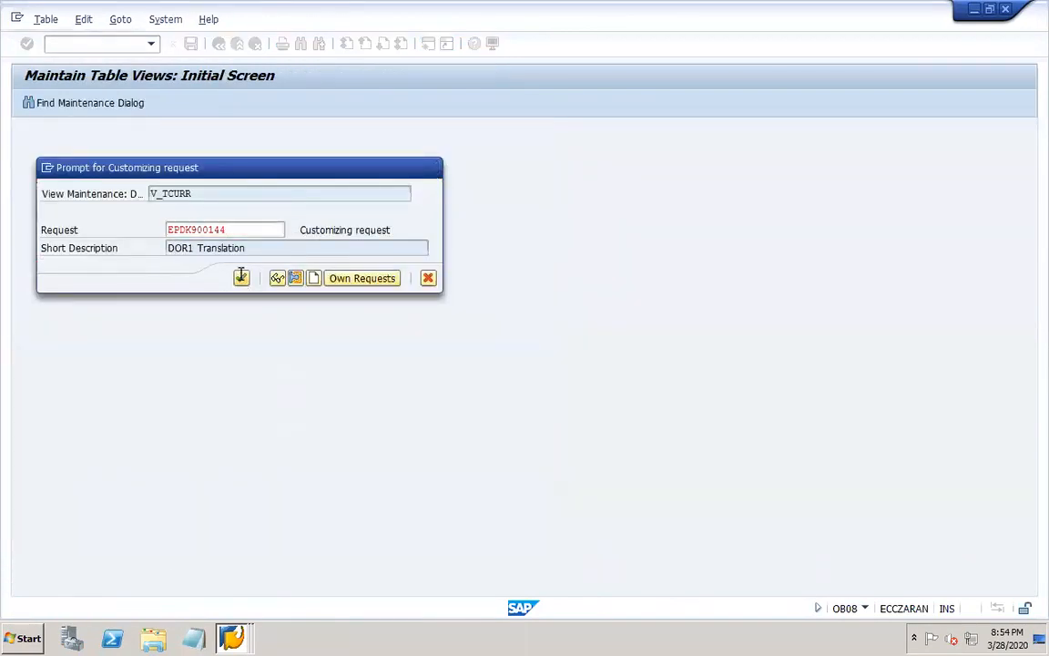
{"action": "left_click", "coordinate": [241, 278]}
{"action": "left_click", "coordinate": [20, 152]}
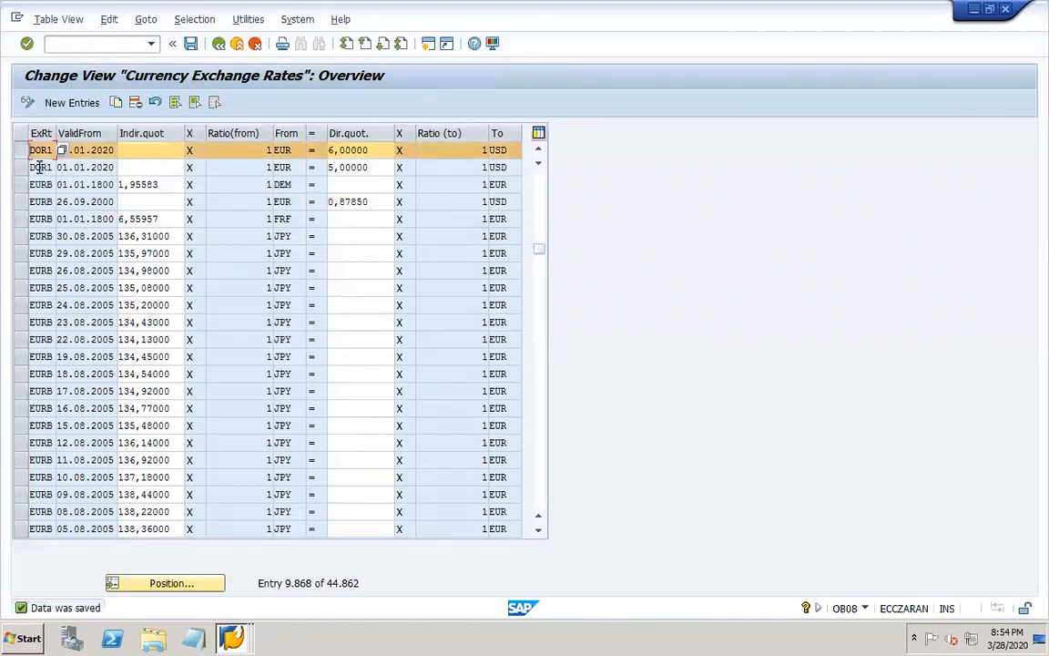
{"action": "left_click", "coordinate": [22, 169]}
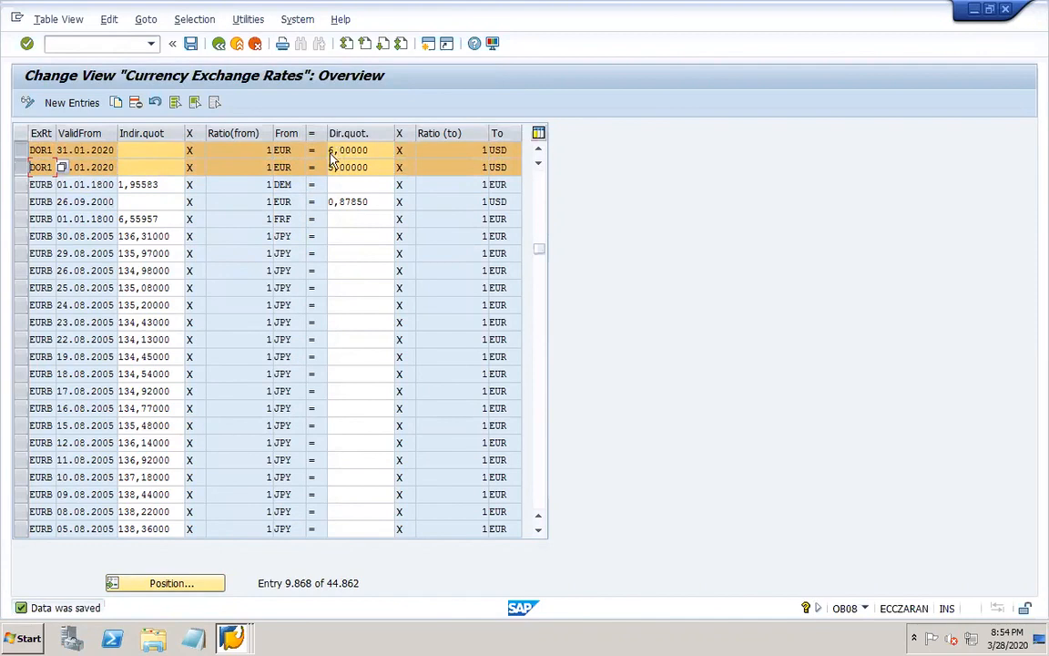
{"action": "left_click", "coordinate": [191, 45]}
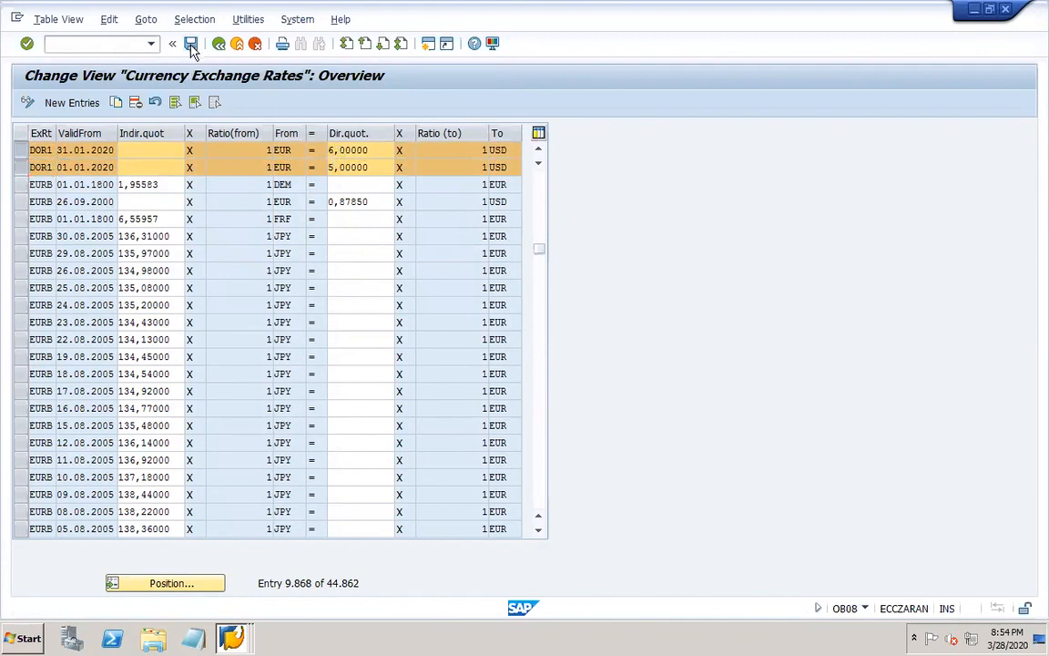
Leave the exchange rates session and bring the Display IMG session to the front.
{"action": "left_click", "coordinate": [1006, 11]}
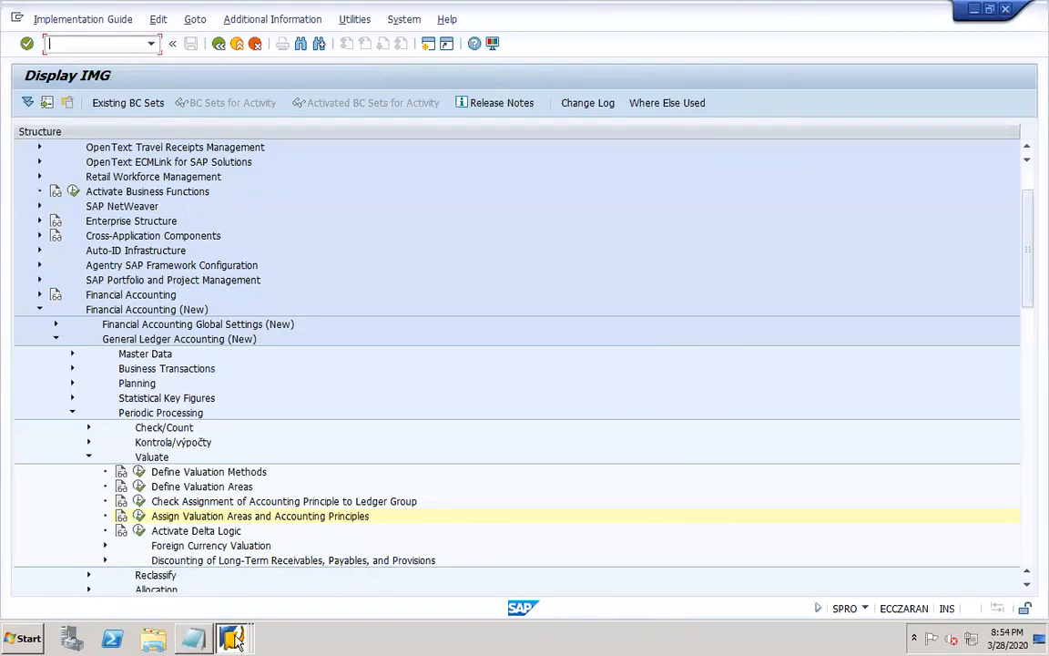
{"action": "mouse_move", "coordinate": [232, 637]}
{"action": "left_click", "coordinate": [173, 583]}
Switch to the PowerPoint worknotes and add the line "FAGL_FC_VAL" below "Forex table – OB08".
{"action": "mouse_move", "coordinate": [888, 644]}
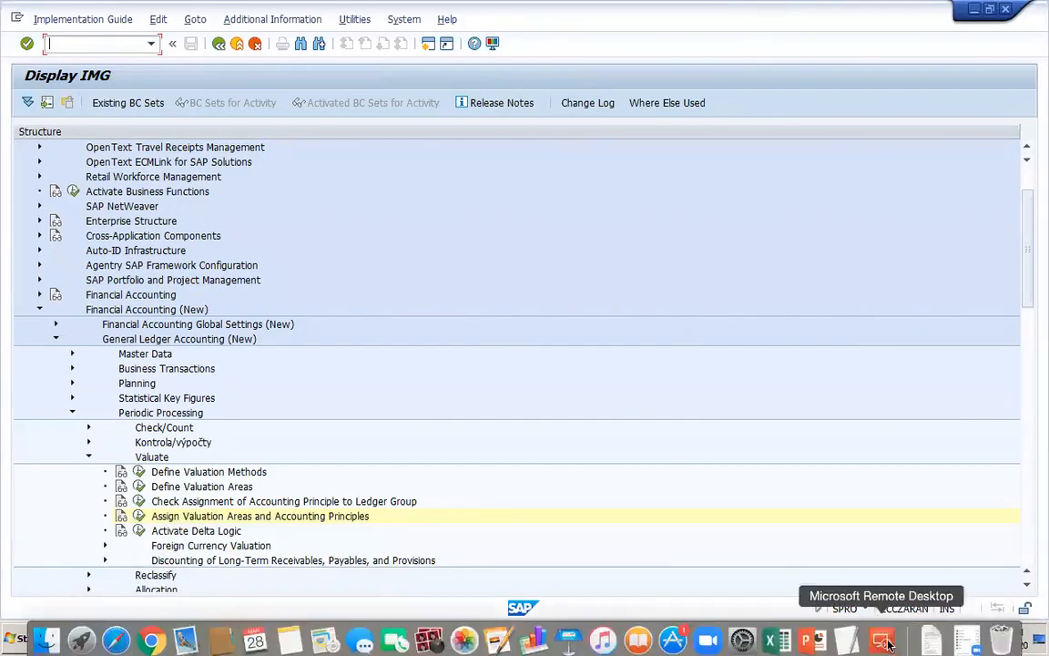
{"action": "left_click", "coordinate": [811, 637]}
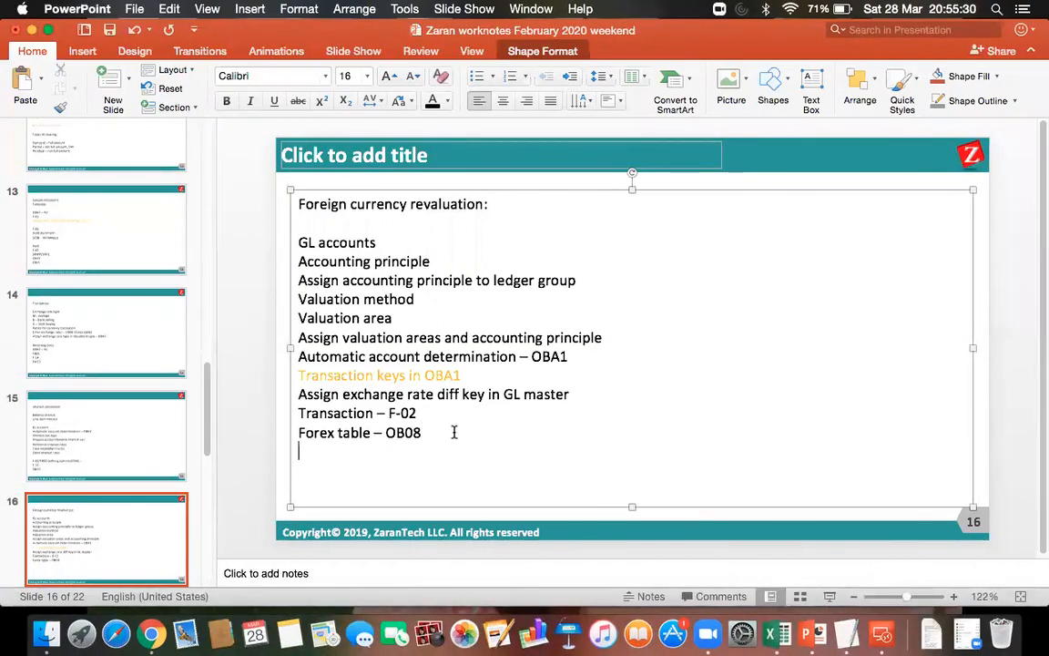
{"action": "key", "text": "Return"}
{"action": "type", "text": "FAG"}
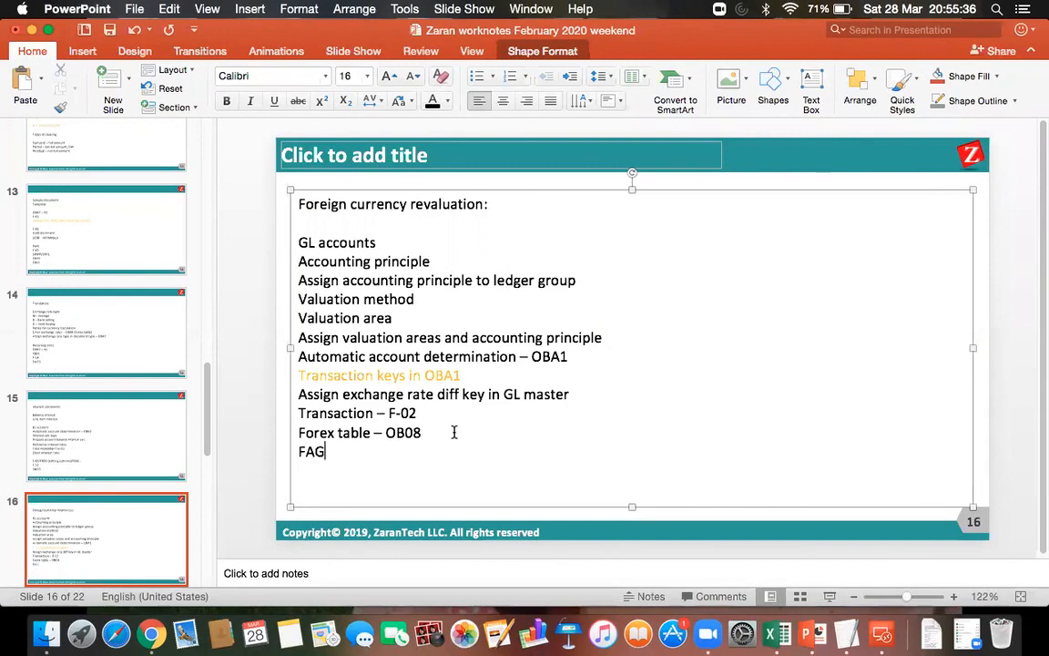
{"action": "type", "text": "L_FC_VAL"}
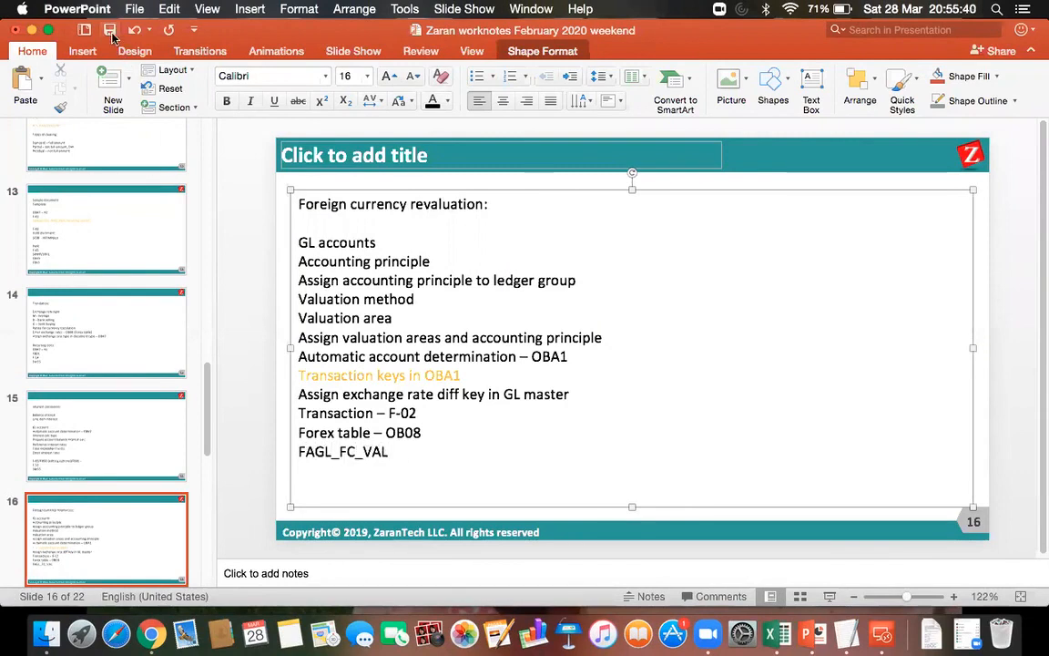
Return to the SAP remote desktop and open transaction FAGL_FC_VAL in a new session.
{"action": "left_click", "coordinate": [881, 632]}
{"action": "double_click", "coordinate": [671, 231]}
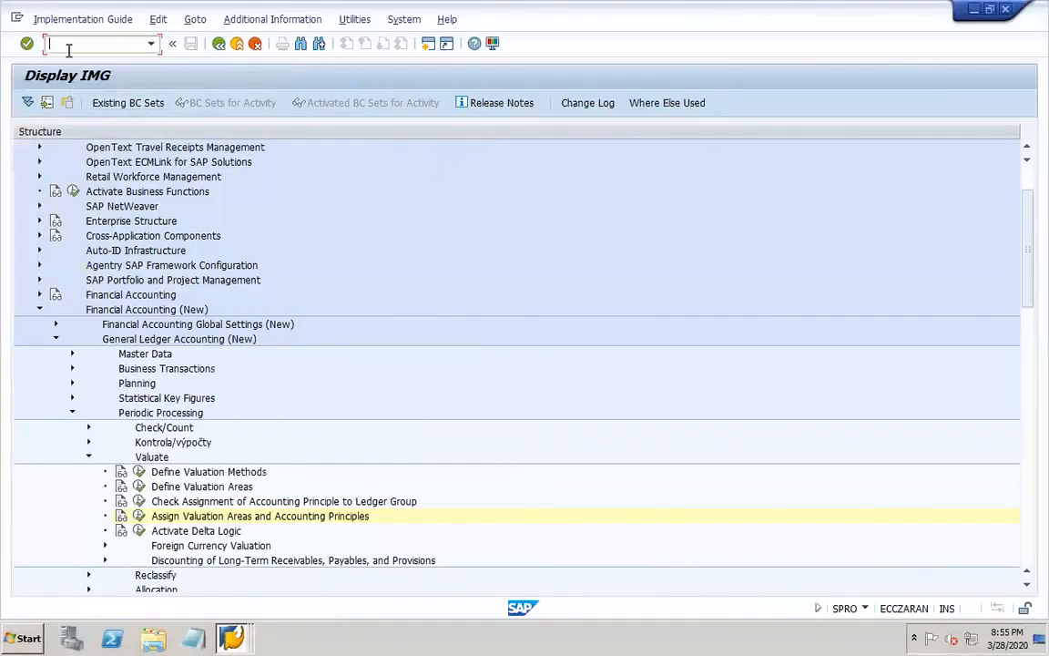
{"action": "left_click", "coordinate": [67, 45]}
{"action": "type", "text": "/OFAGL_fc_val"}
{"action": "key", "text": "Return"}
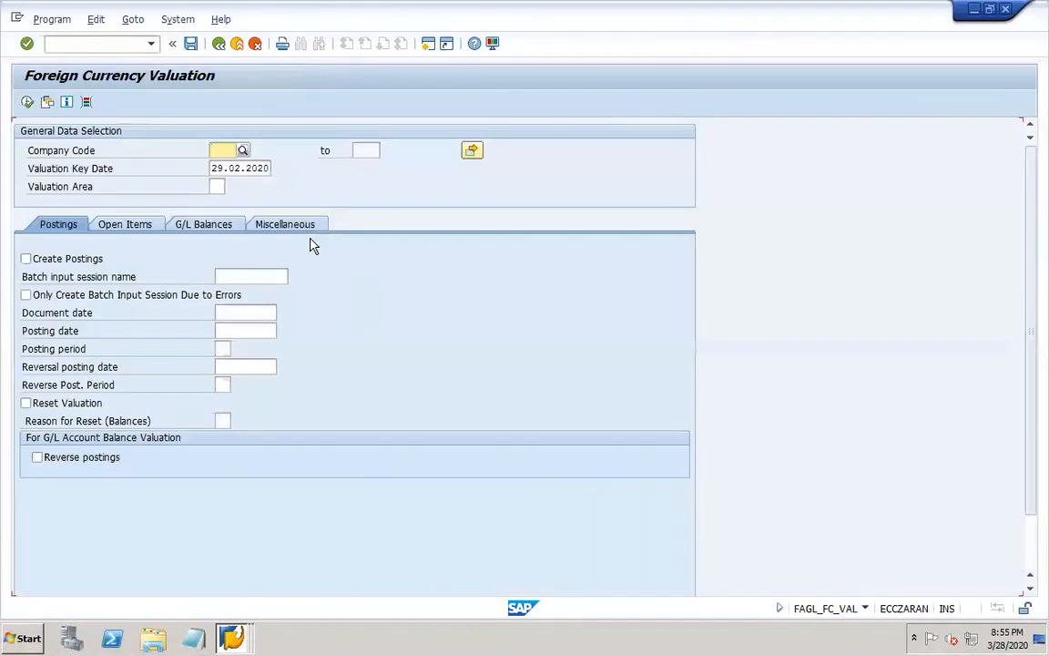
Set the general data selection to company code DOR1, valuation key date 31.01.2020 and valuation area DO.
{"action": "left_click", "coordinate": [222, 151]}
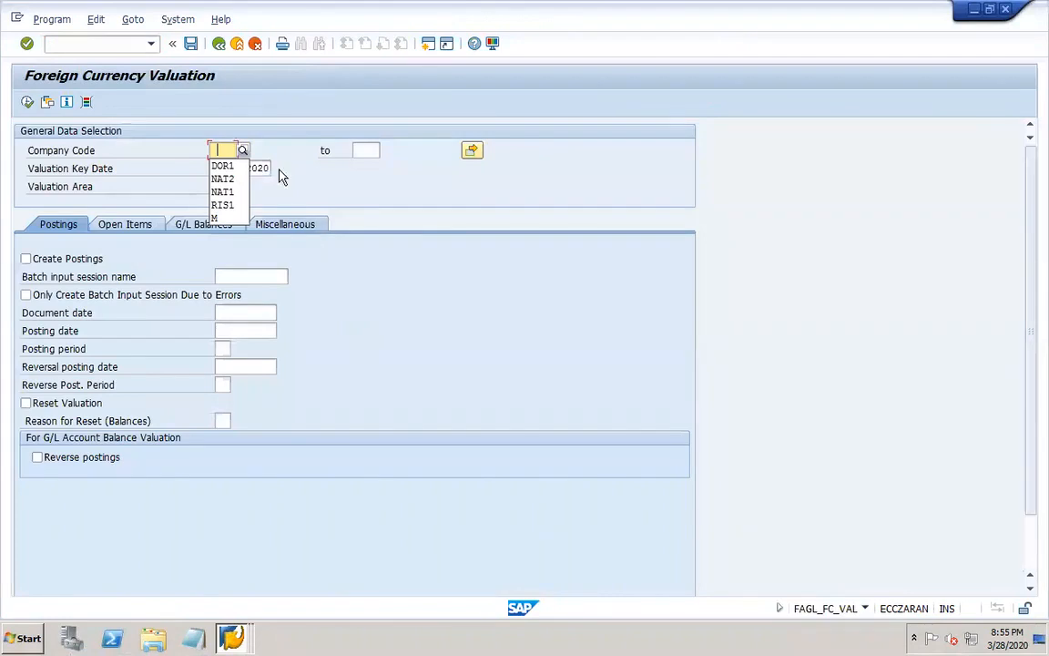
{"action": "left_click", "coordinate": [228, 163]}
{"action": "key", "text": "Tab"}
{"action": "key", "text": "Tab"}
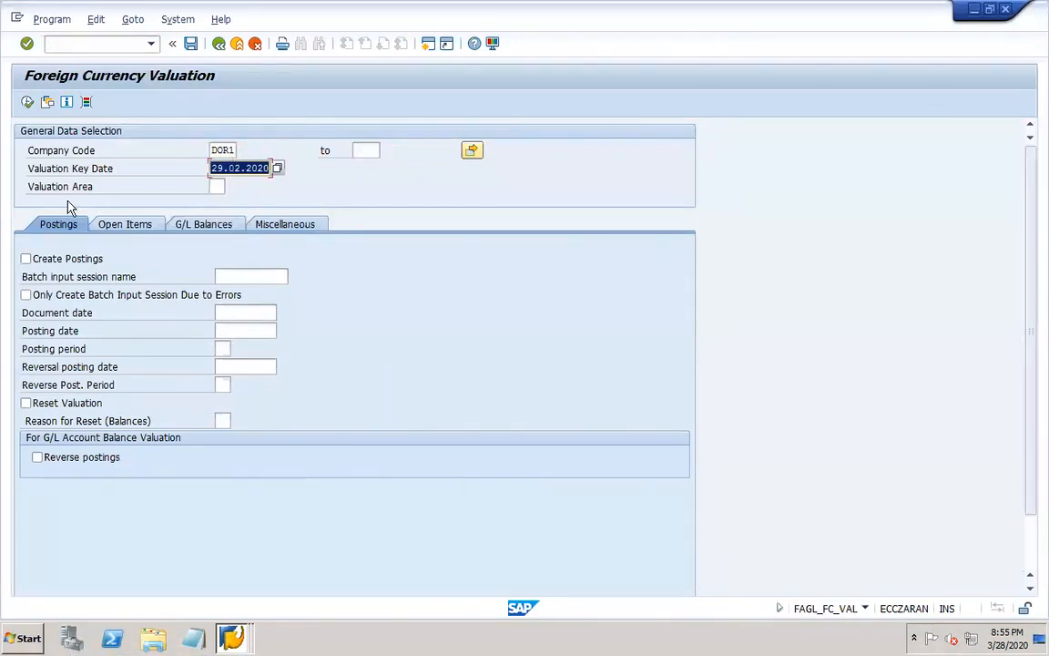
{"action": "type", "text": "31.01.20"}
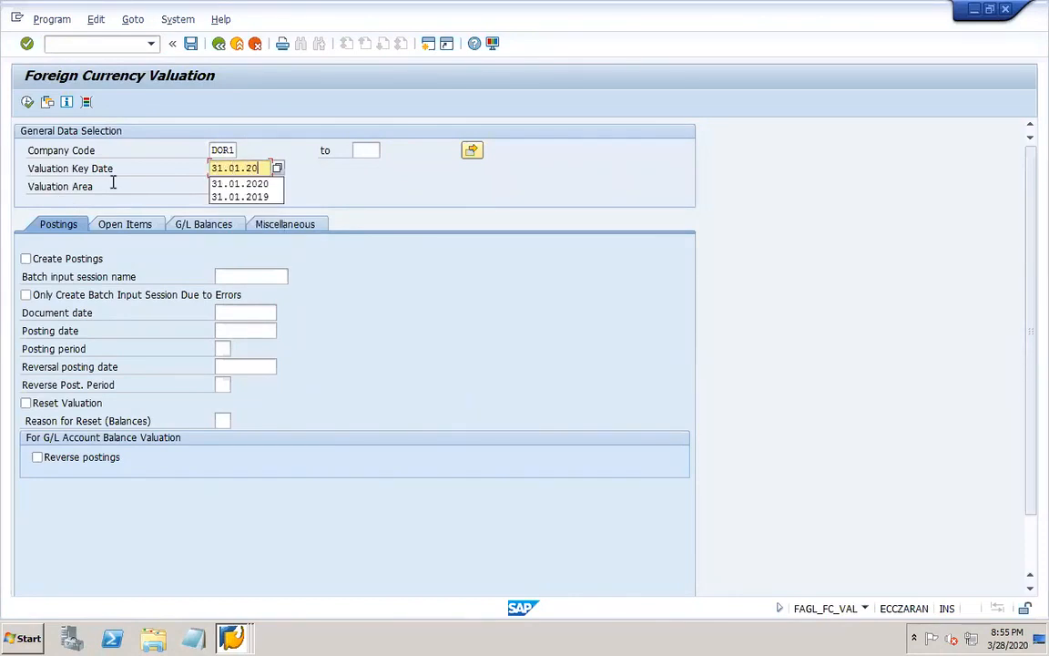
{"action": "type", "text": "20"}
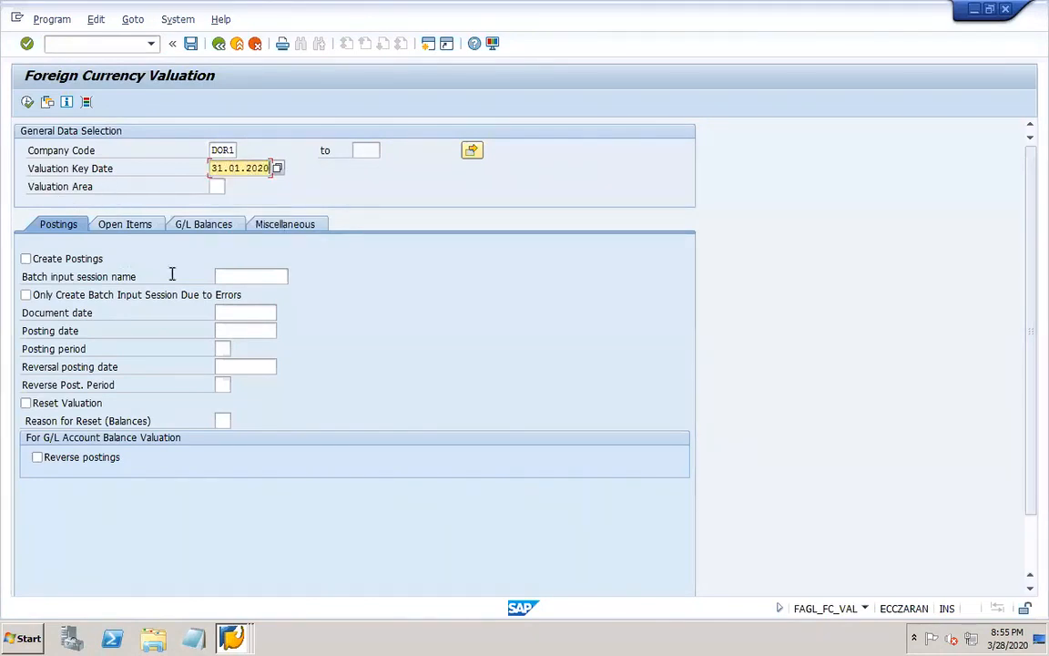
{"action": "left_click", "coordinate": [215, 187]}
{"action": "left_click", "coordinate": [231, 188]}
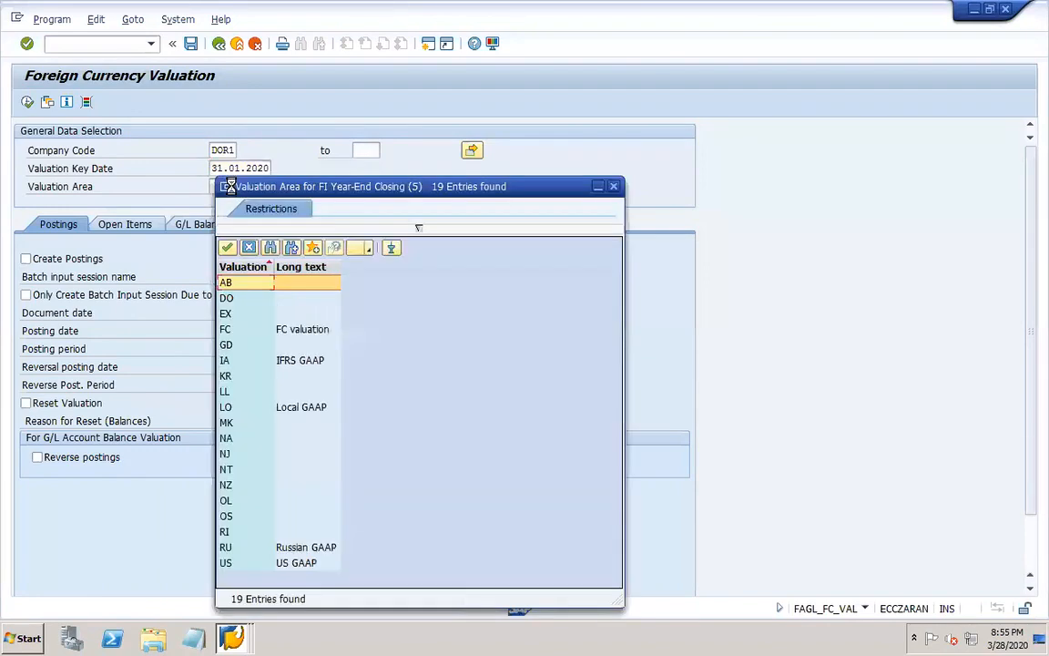
{"action": "double_click", "coordinate": [233, 298]}
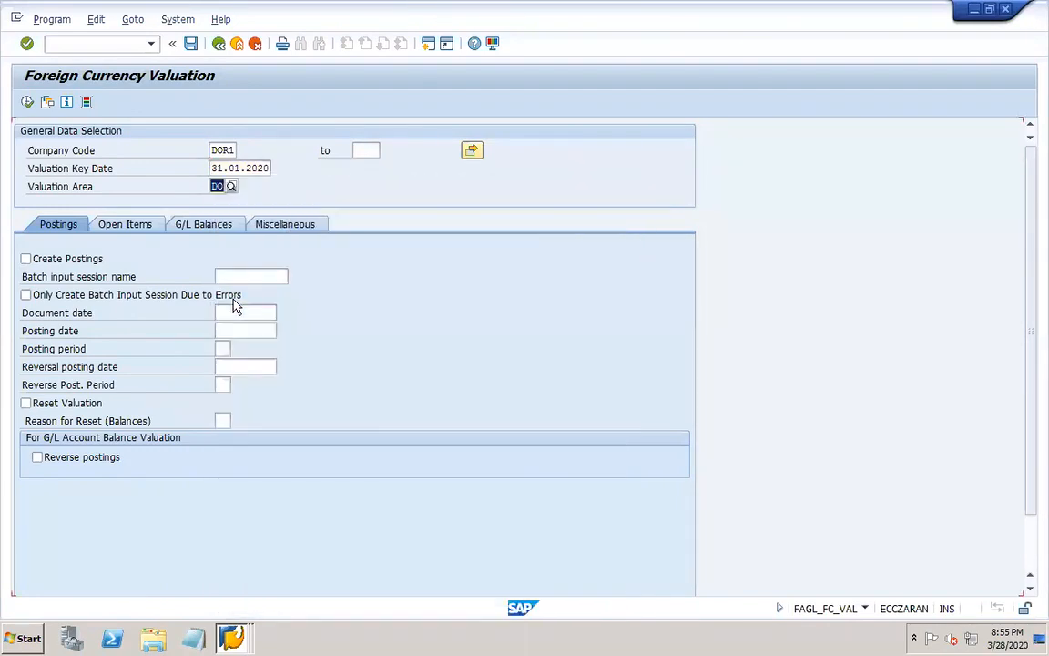
Enable Create Postings and name the batch input session dor1-foreign.
{"action": "left_click", "coordinate": [26, 259]}
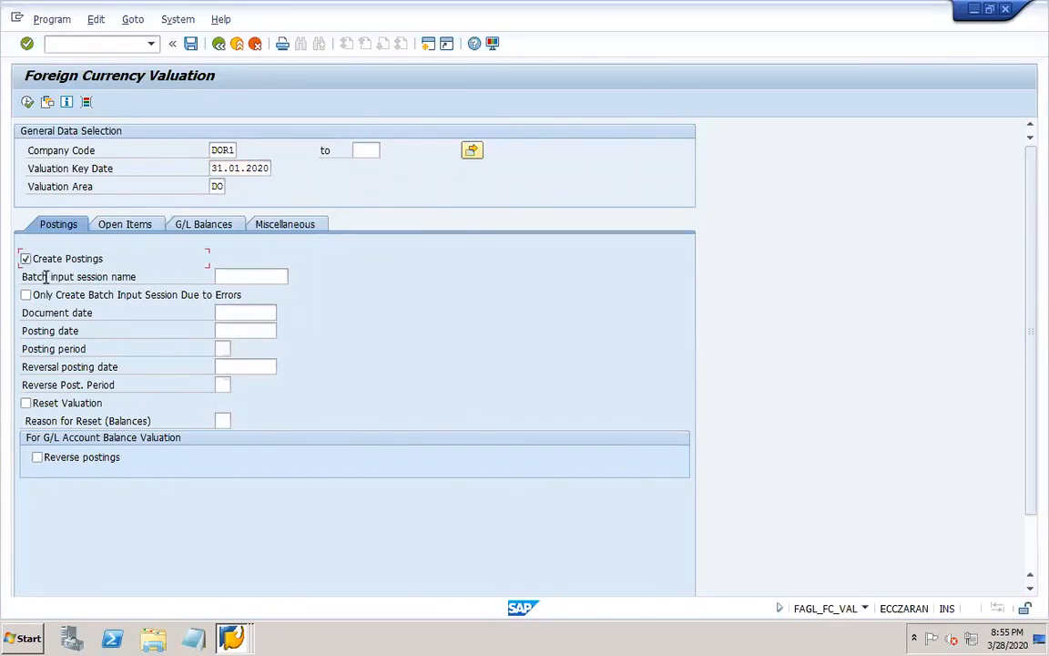
{"action": "left_click", "coordinate": [247, 278]}
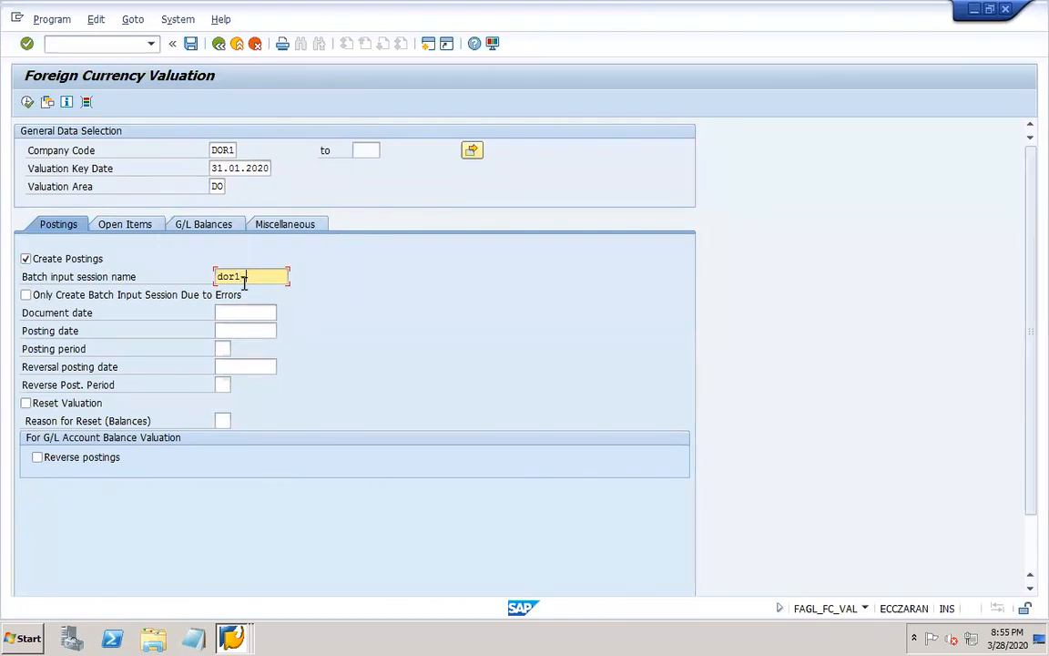
{"action": "type", "text": "reign"}
Set the document date and posting date to 31.01.2020 and the posting period to 01, leaving the reversal fields blank.
{"action": "left_click", "coordinate": [250, 312]}
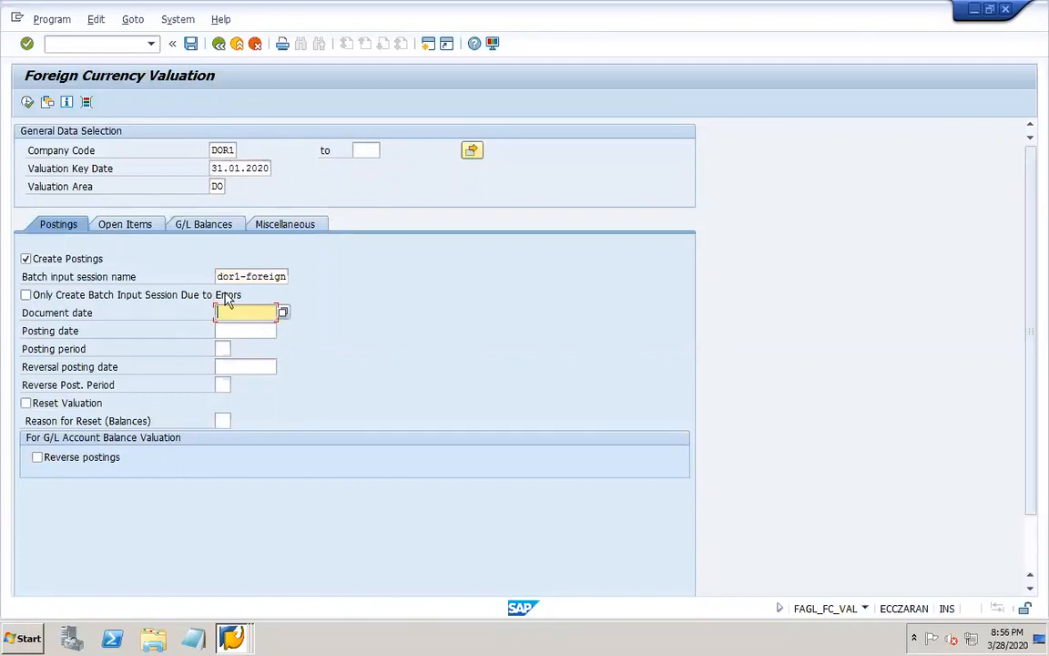
{"action": "left_click_drag", "start_coordinate": [210, 168], "coordinate": [304, 187]}
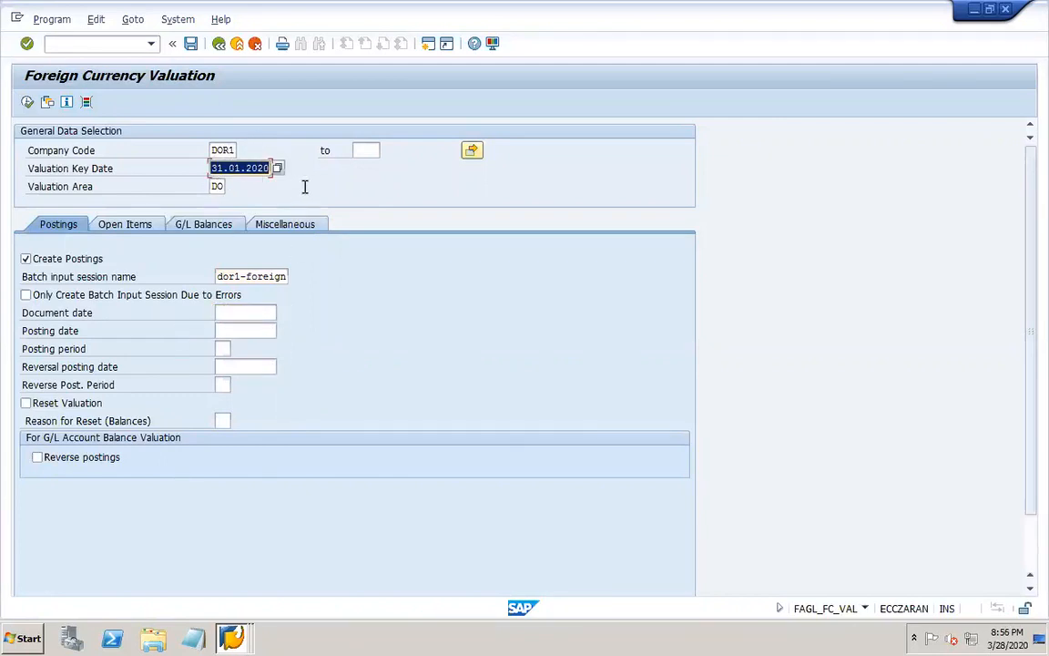
{"action": "key", "text": "ctrl+c"}
{"action": "left_click", "coordinate": [254, 313]}
{"action": "key", "text": "ctrl+v"}
{"action": "key", "text": "Tab"}
{"action": "key", "text": "ctrl+v"}
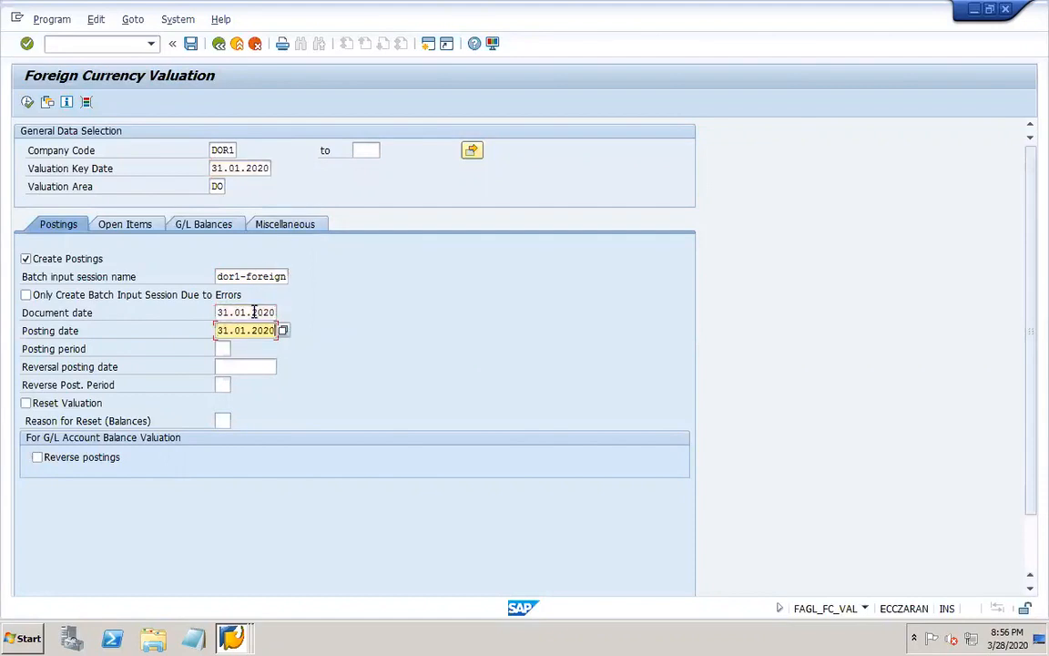
{"action": "key", "text": "Tab"}
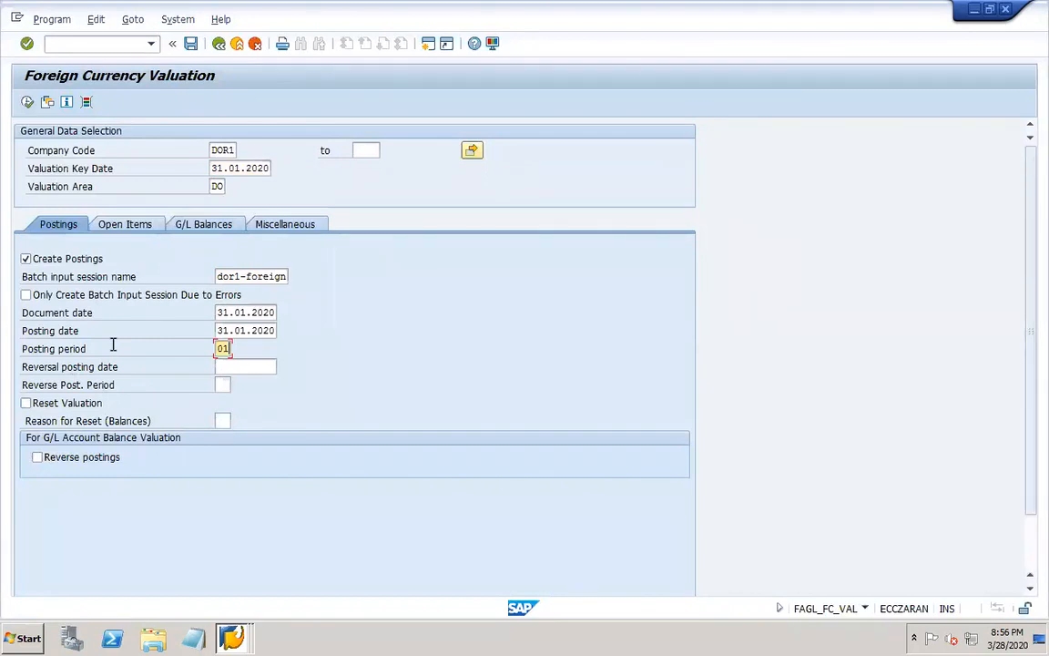
{"action": "left_click", "coordinate": [224, 366]}
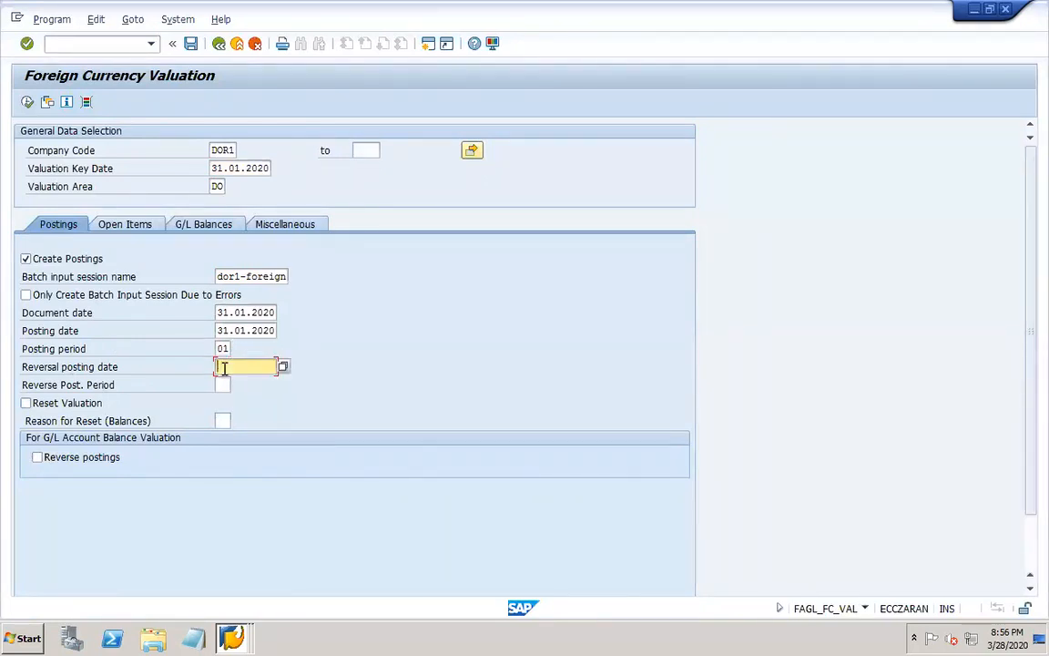
{"action": "left_click", "coordinate": [222, 382]}
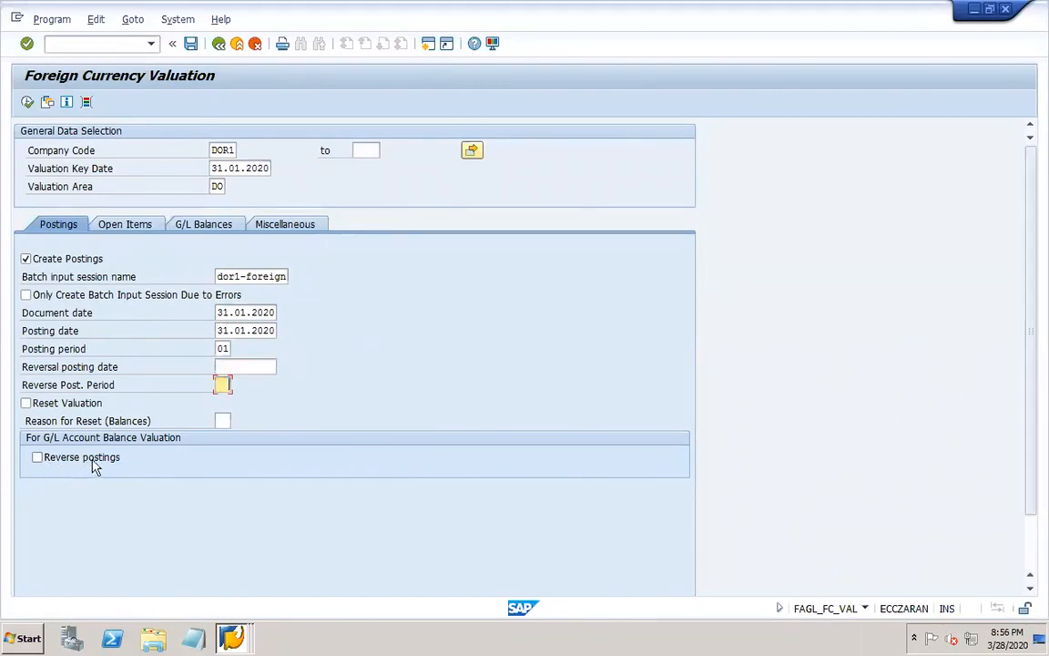
Choose G/L account 20006, Loan from bank EUR2, as the account for the G/L balances valuation.
{"action": "left_click", "coordinate": [120, 231]}
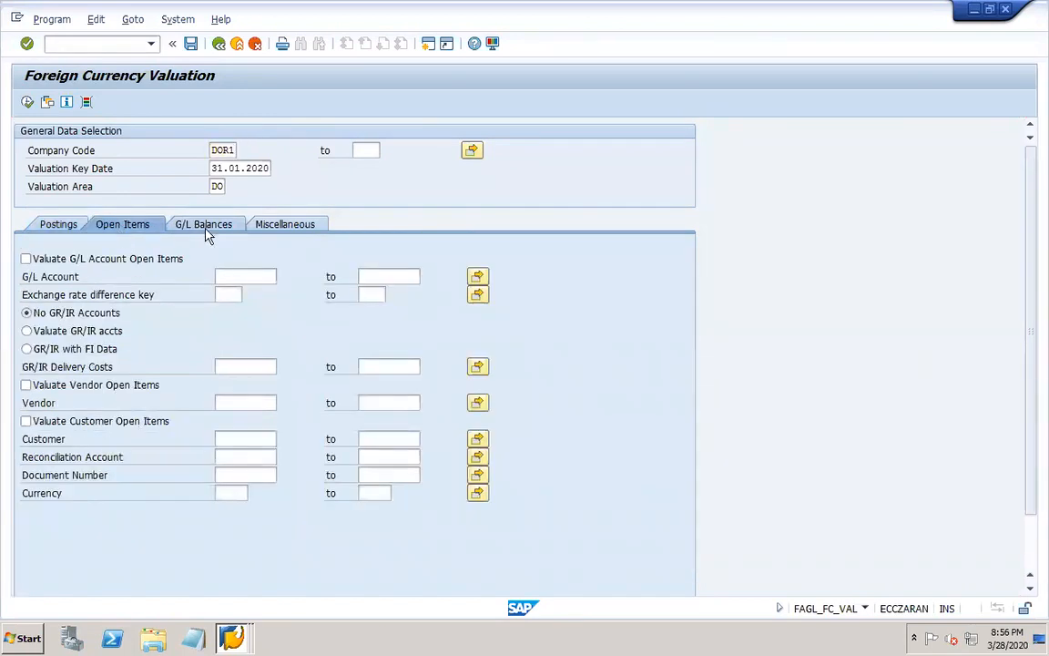
{"action": "left_click", "coordinate": [205, 234]}
{"action": "left_click", "coordinate": [130, 233]}
{"action": "left_click", "coordinate": [204, 228]}
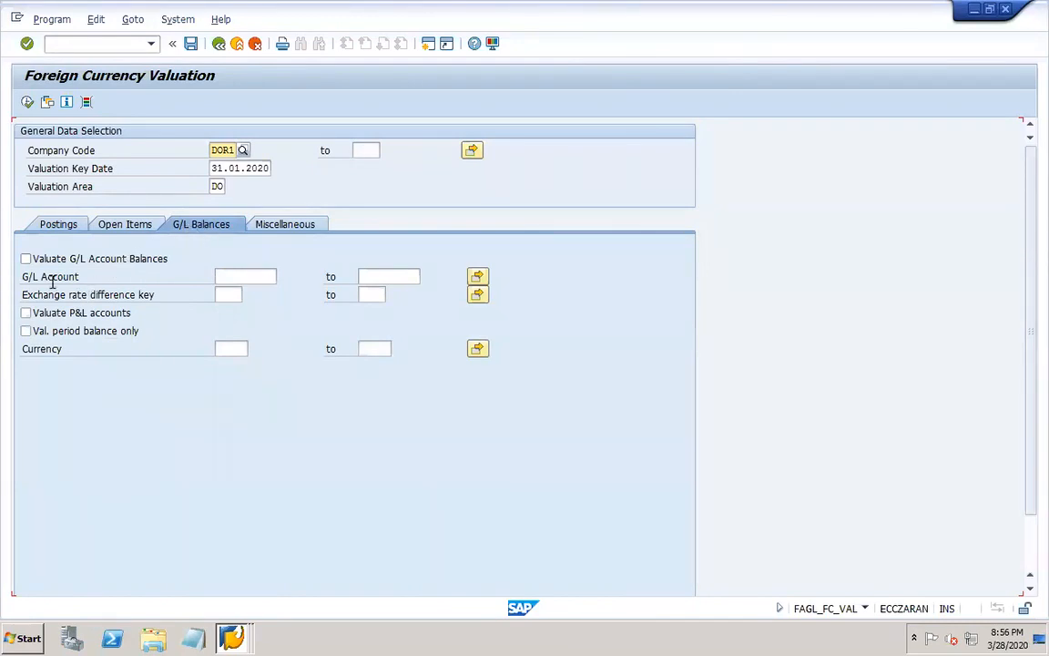
{"action": "left_click", "coordinate": [258, 274]}
{"action": "left_click", "coordinate": [284, 275]}
{"action": "key", "text": "Return"}
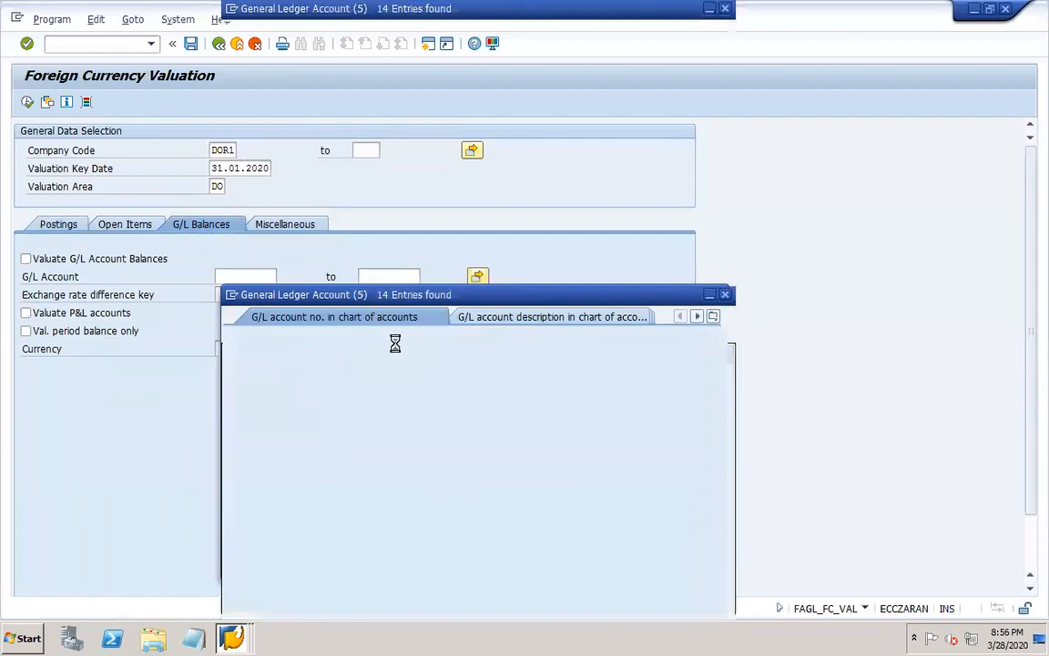
{"action": "left_click", "coordinate": [391, 200]}
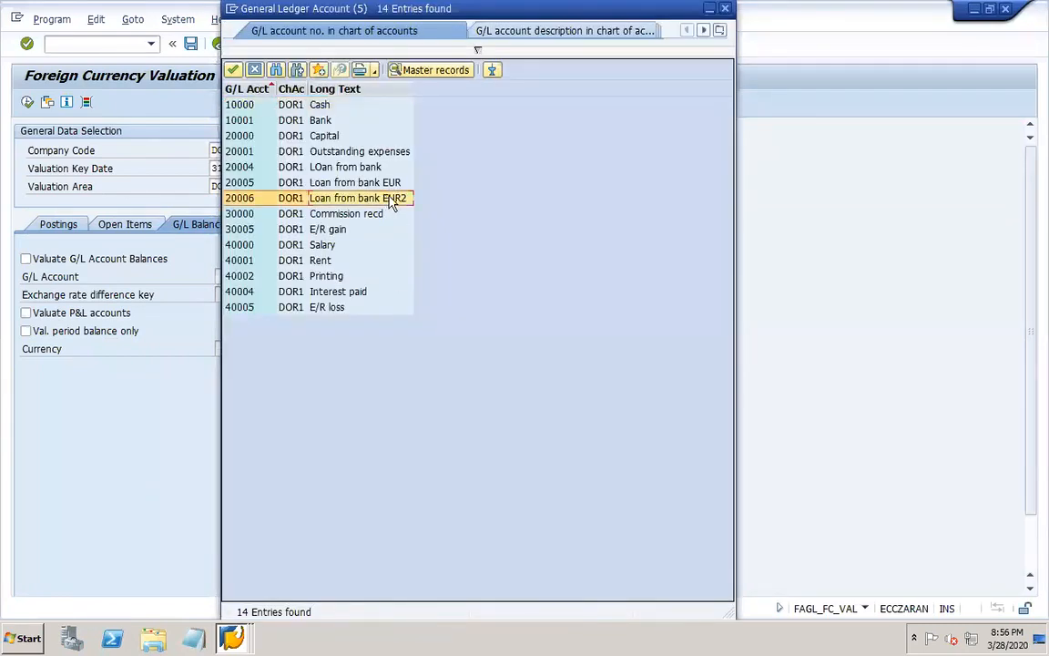
{"action": "double_click", "coordinate": [392, 199]}
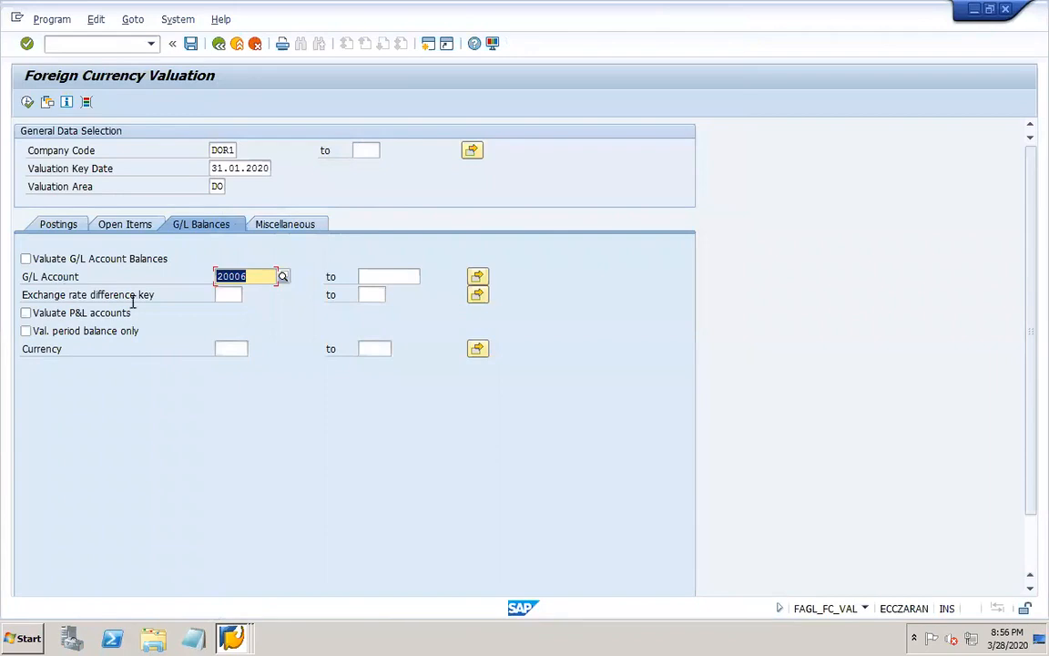
Set the exchange rate difference key to EUR from the DOR1 entry and enable Valuate G/L Account Balances.
{"action": "left_click", "coordinate": [238, 295]}
{"action": "left_click", "coordinate": [247, 296]}
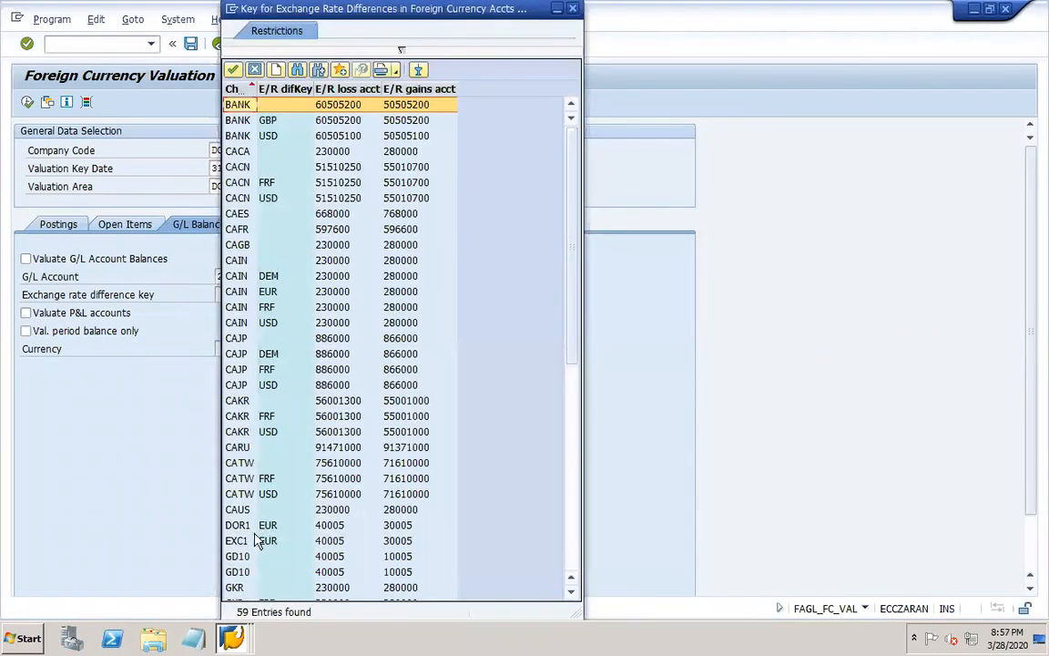
{"action": "left_click", "coordinate": [250, 528]}
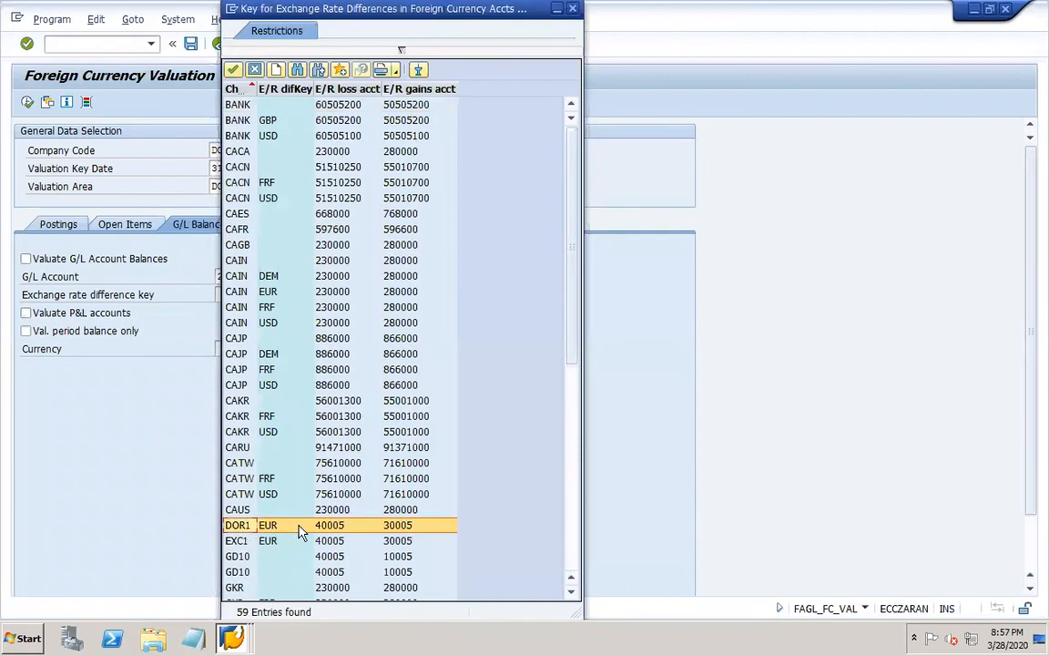
{"action": "double_click", "coordinate": [300, 531]}
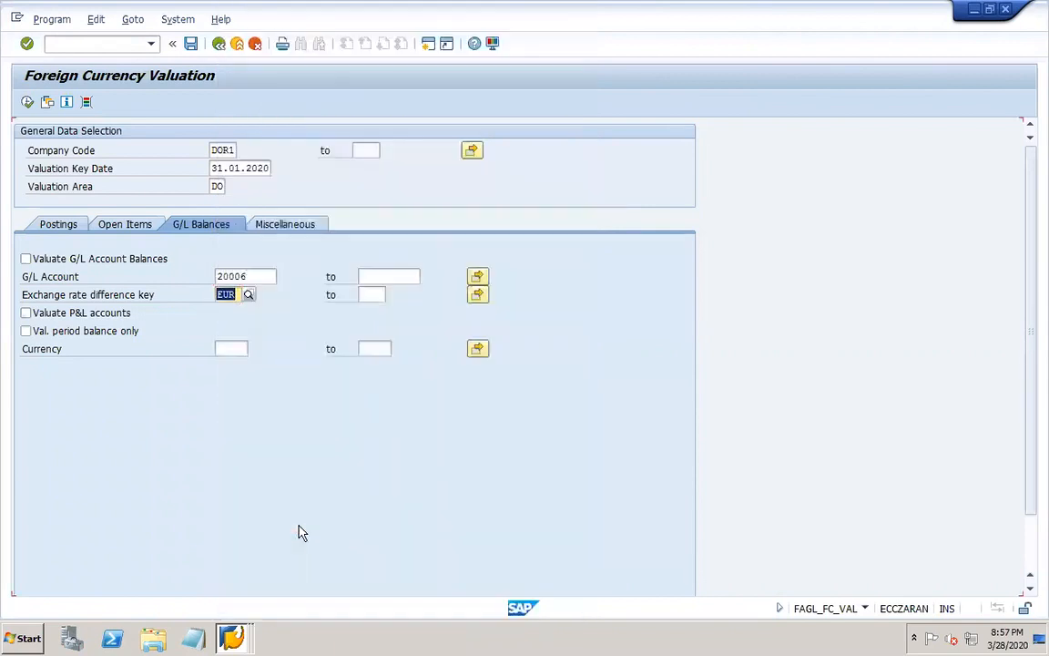
{"action": "left_click", "coordinate": [48, 260]}
Save the selection as a variant named dor1-foreign with dor1-foreign as its description.
{"action": "left_click", "coordinate": [191, 45]}
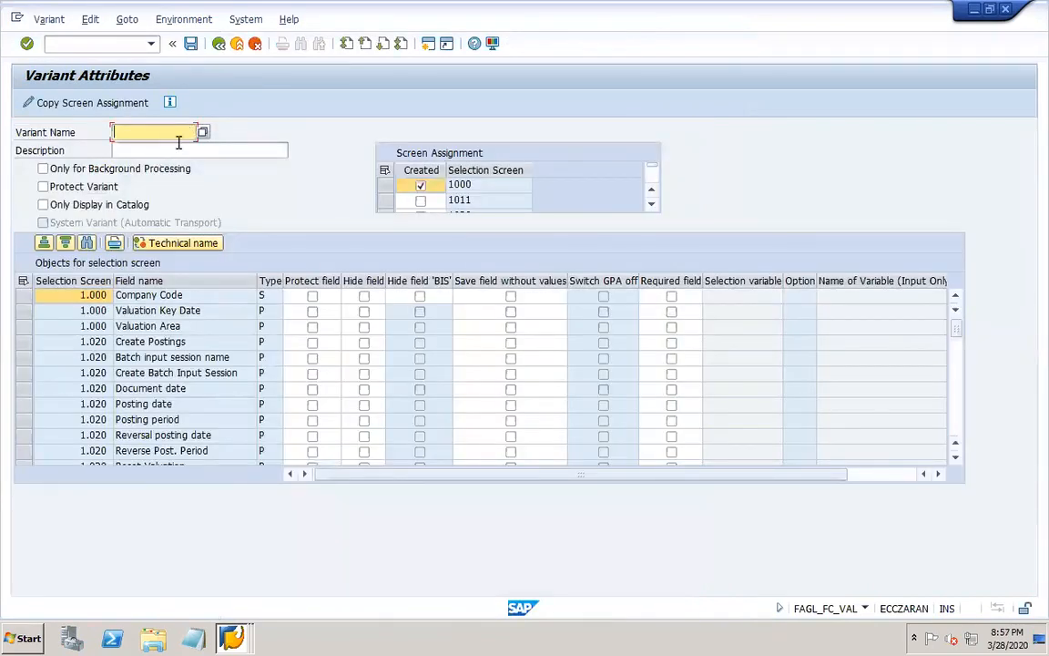
{"action": "type", "text": "dor1"}
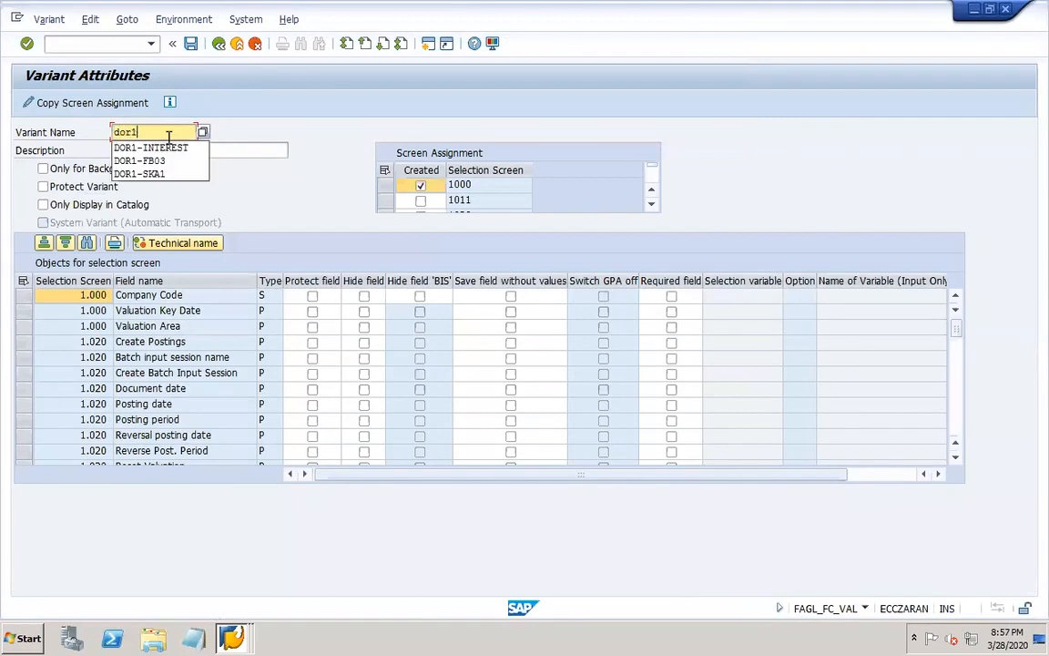
{"action": "type", "text": "-foreign"}
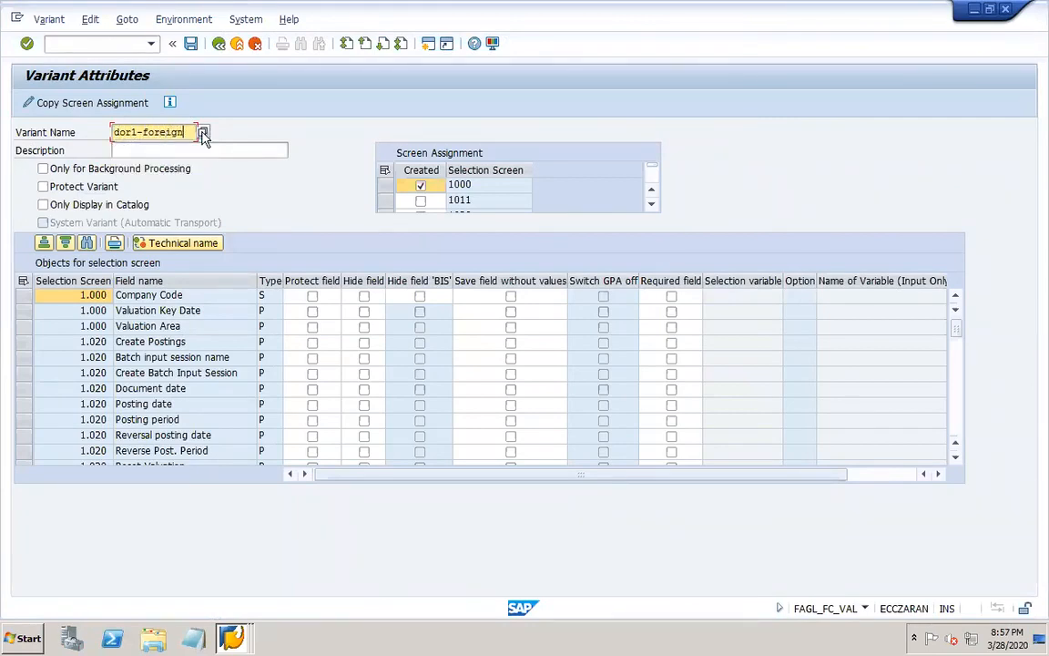
{"action": "left_click_drag", "start_coordinate": [186, 132], "coordinate": [93, 132]}
{"action": "key", "text": "ctrl+c"}
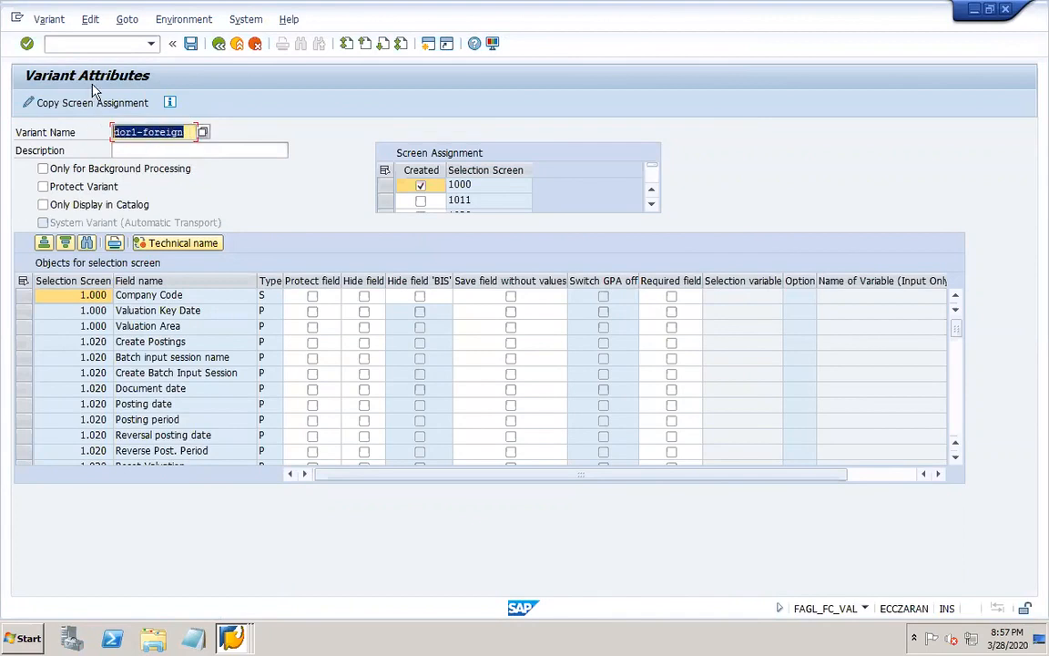
{"action": "key", "text": "Tab"}
{"action": "key", "text": "ctrl+v"}
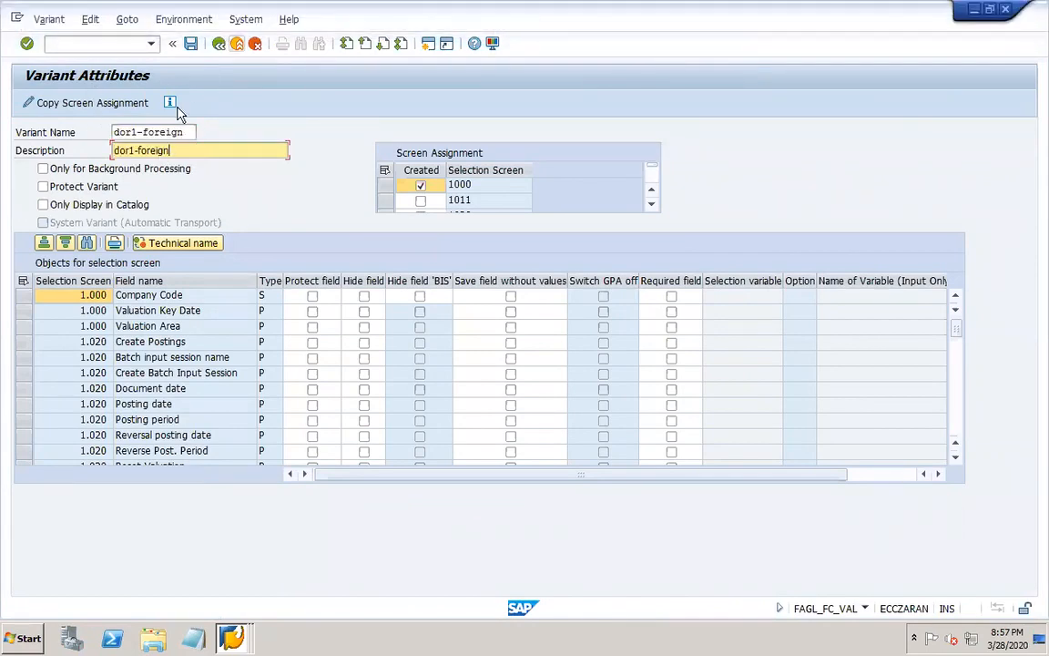
{"action": "left_click", "coordinate": [191, 43]}
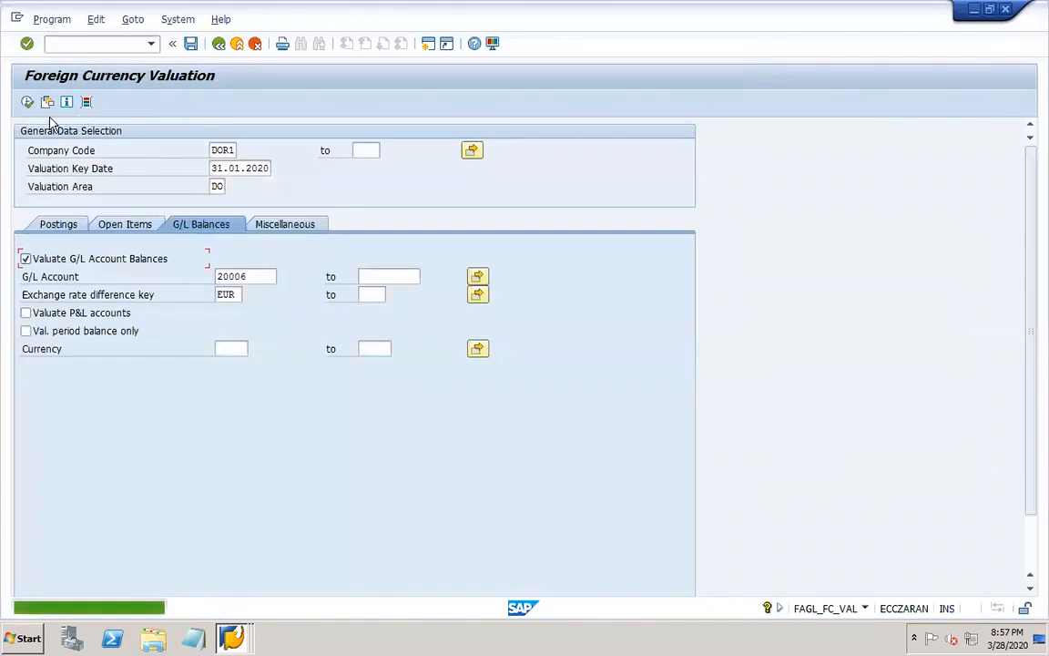
Close the automatic postings configuration and Display IMG sessions and return to the Foreign Currency Valuation session.
{"action": "right_click", "coordinate": [231, 638]}
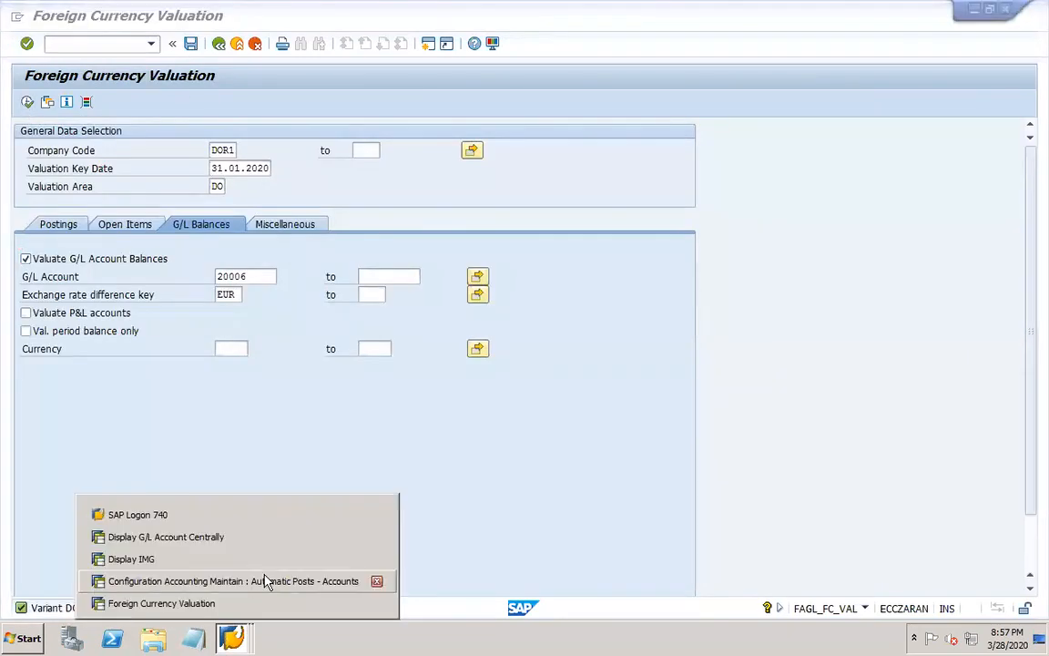
{"action": "left_click", "coordinate": [376, 581]}
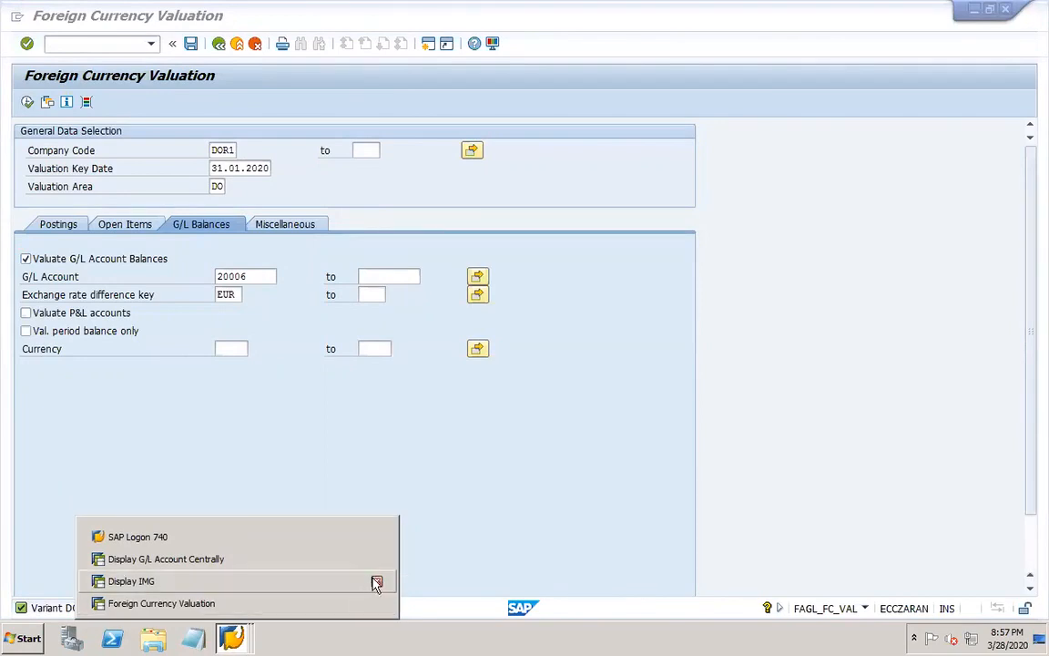
{"action": "left_click", "coordinate": [376, 581]}
{"action": "left_click", "coordinate": [328, 603]}
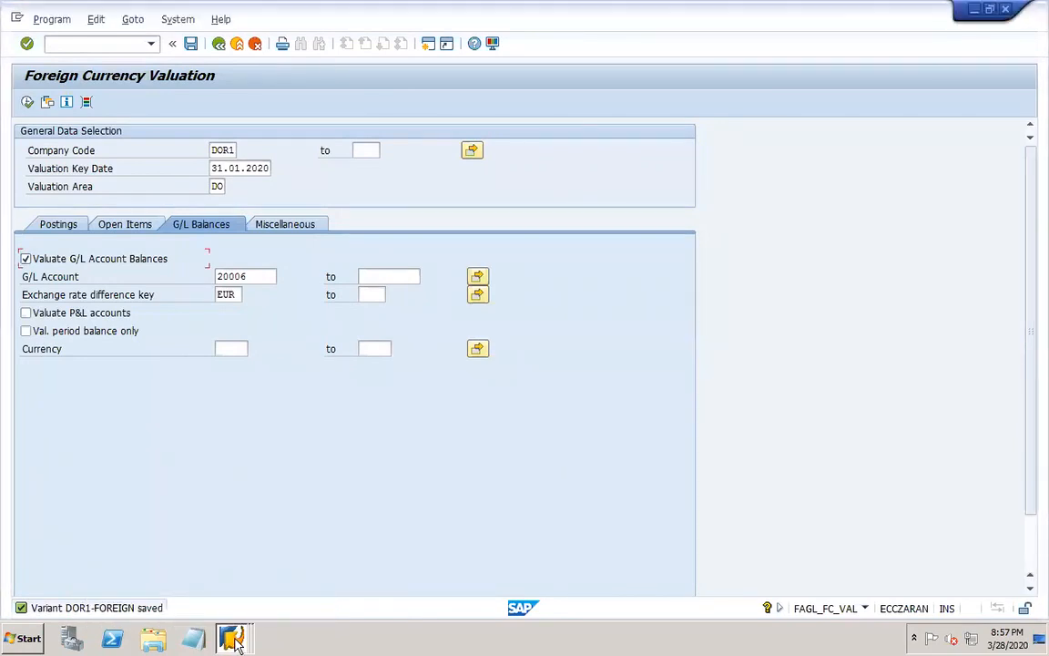
{"action": "mouse_move", "coordinate": [231, 636]}
{"action": "left_click", "coordinate": [232, 606]}
Execute the foreign currency valuation for company code DOR1 and return to the selection screen.
{"action": "left_click", "coordinate": [27, 104]}
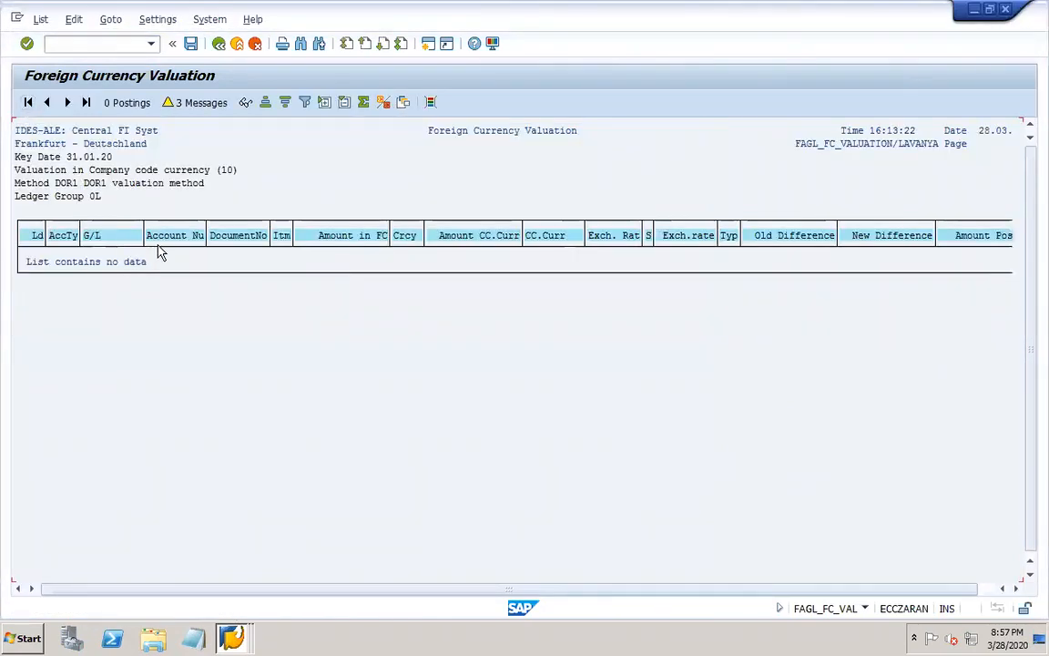
{"action": "left_click", "coordinate": [219, 44]}
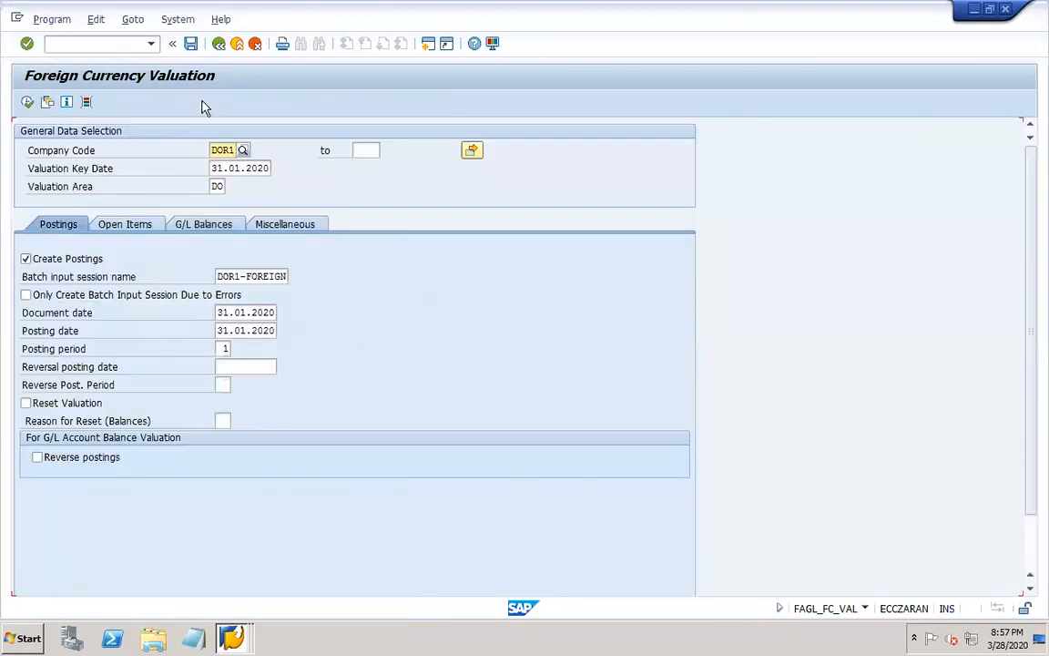
Check the G/L account chosen for balance valuation against the DOR1 account list, and recheck the posting parameters.
{"action": "left_click", "coordinate": [209, 226]}
{"action": "left_click", "coordinate": [256, 277]}
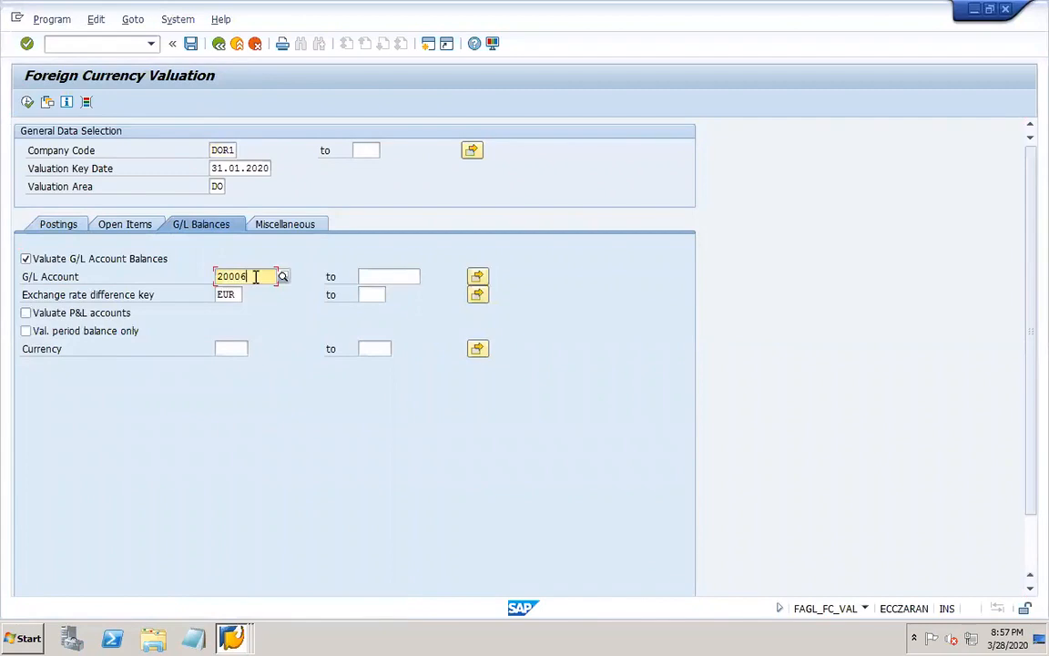
{"action": "left_click", "coordinate": [281, 275]}
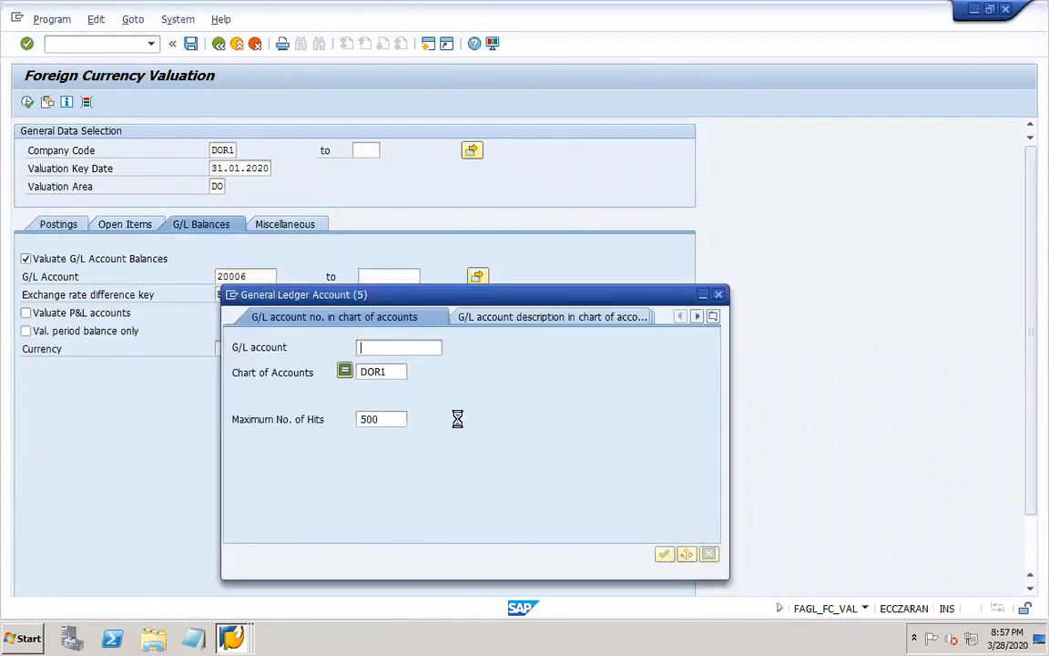
{"action": "key", "text": "Return"}
{"action": "left_click", "coordinate": [235, 198]}
{"action": "left_click", "coordinate": [233, 71]}
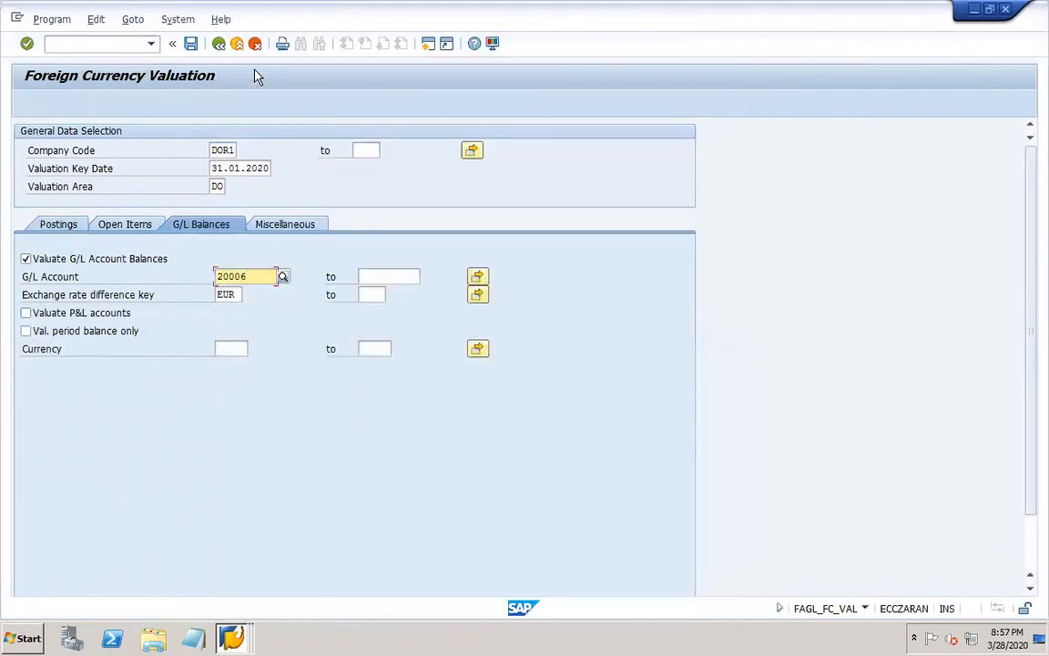
{"action": "left_click", "coordinate": [60, 225]}
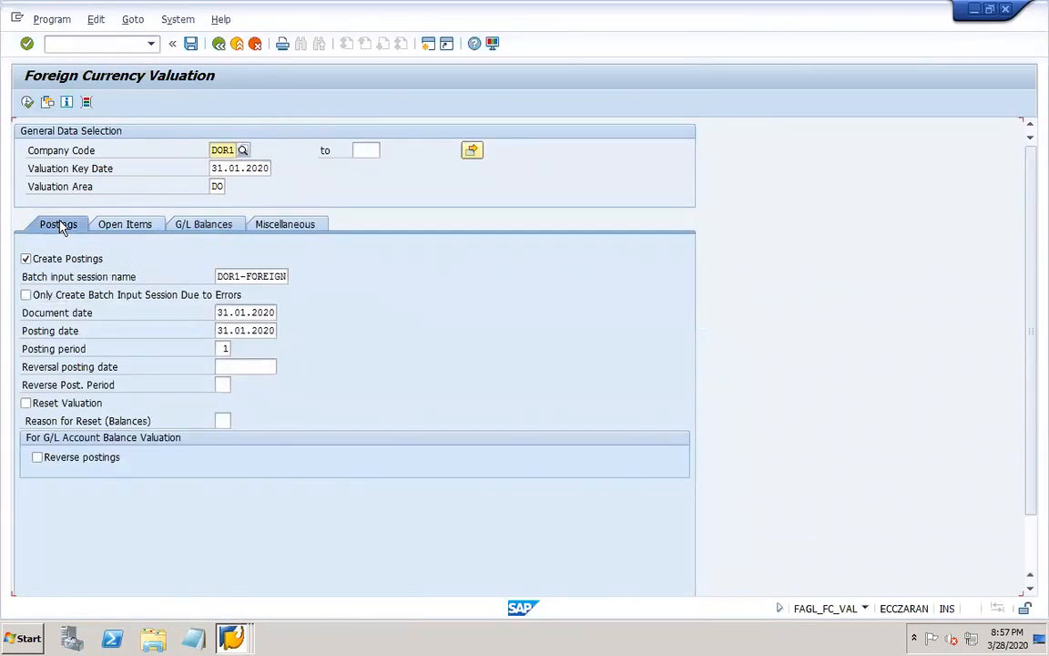
In transaction OBA1, examine the KDB exchange rate difference accounts for chart of accounts DOR1 and valuation area DO.
{"action": "left_click", "coordinate": [239, 640]}
{"action": "left_click", "coordinate": [277, 604]}
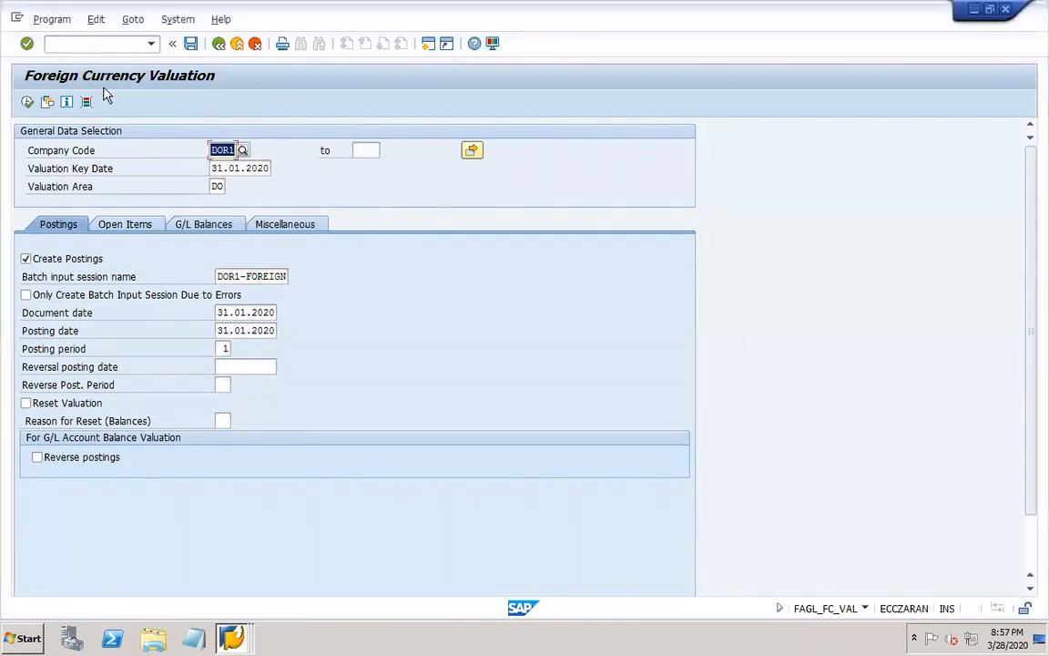
{"action": "left_click", "coordinate": [59, 45]}
{"action": "type", "text": "/oob"}
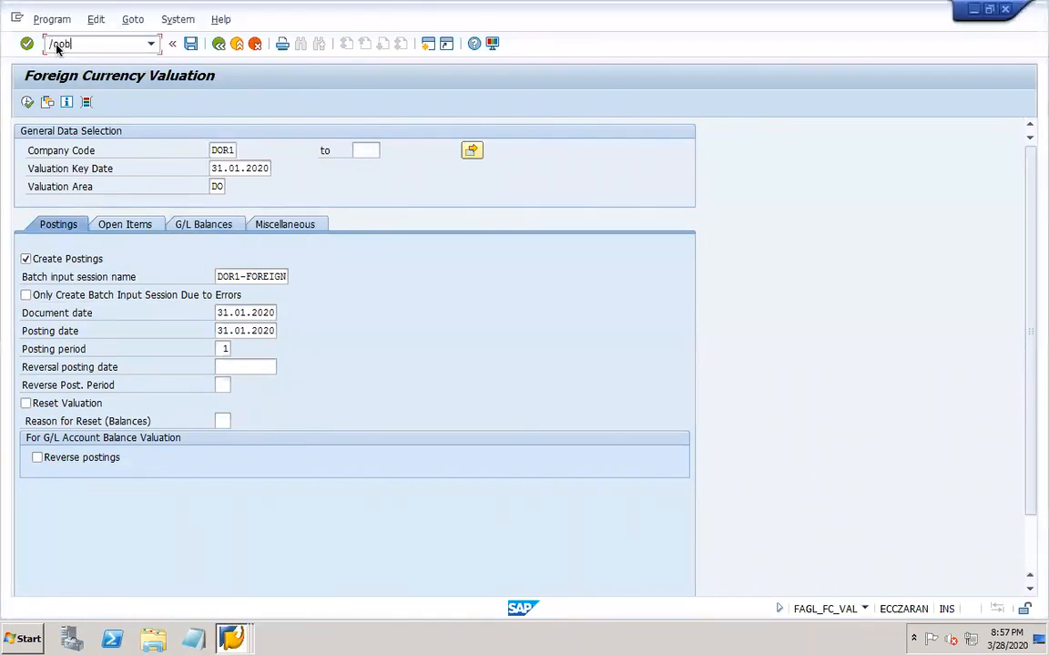
{"action": "type", "text": "noba1"}
{"action": "key", "text": "Return"}
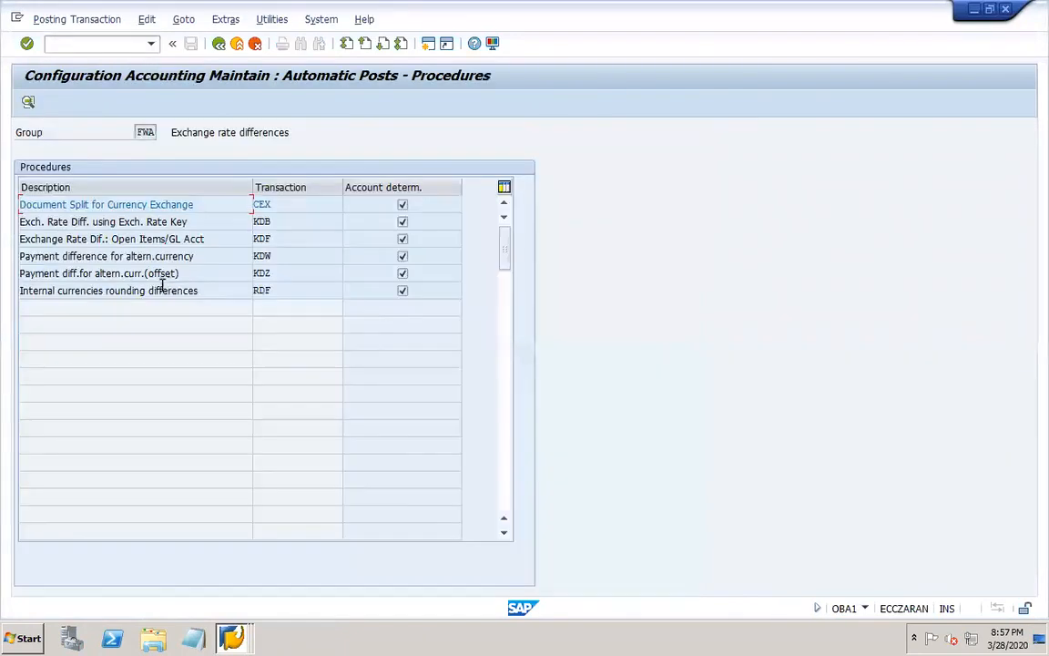
{"action": "double_click", "coordinate": [253, 204]}
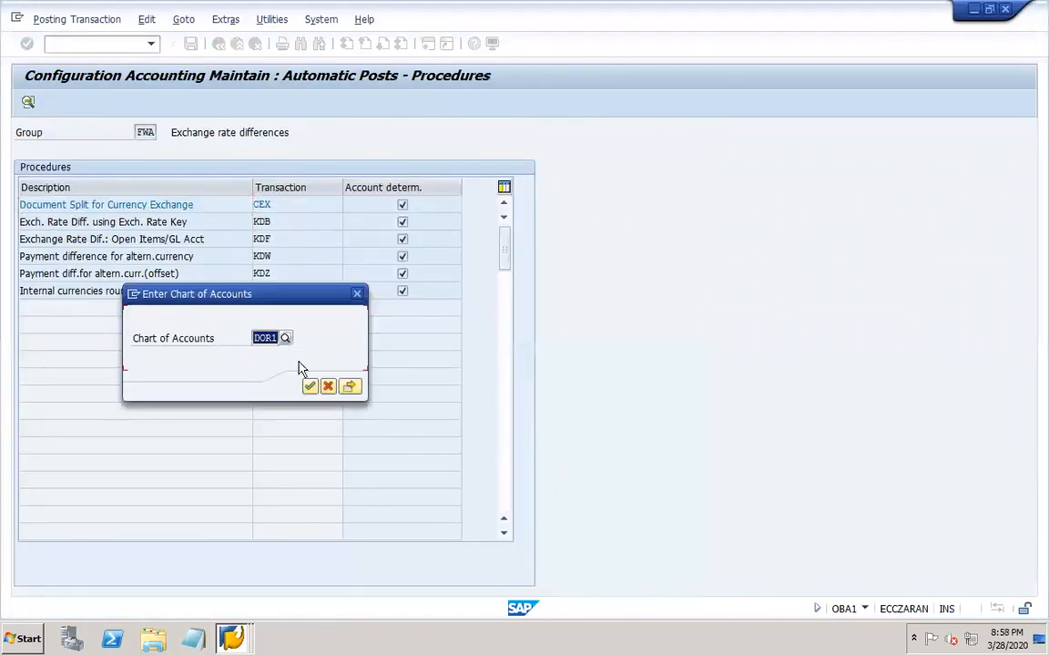
{"action": "left_click", "coordinate": [351, 387]}
{"action": "left_click", "coordinate": [239, 266]}
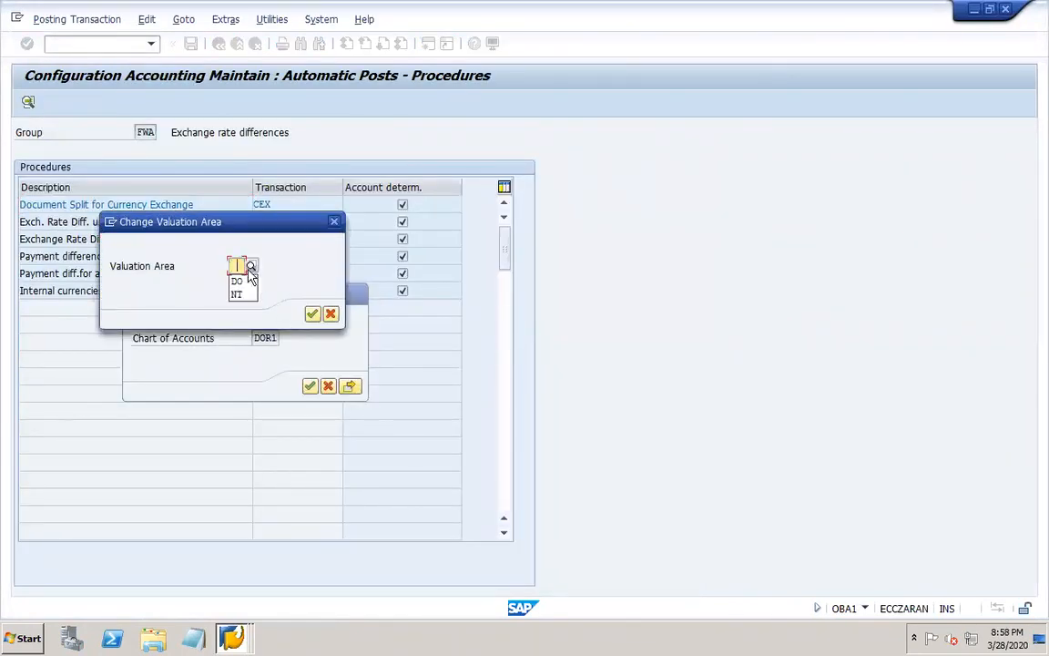
{"action": "left_click", "coordinate": [239, 283]}
{"action": "left_click", "coordinate": [311, 313]}
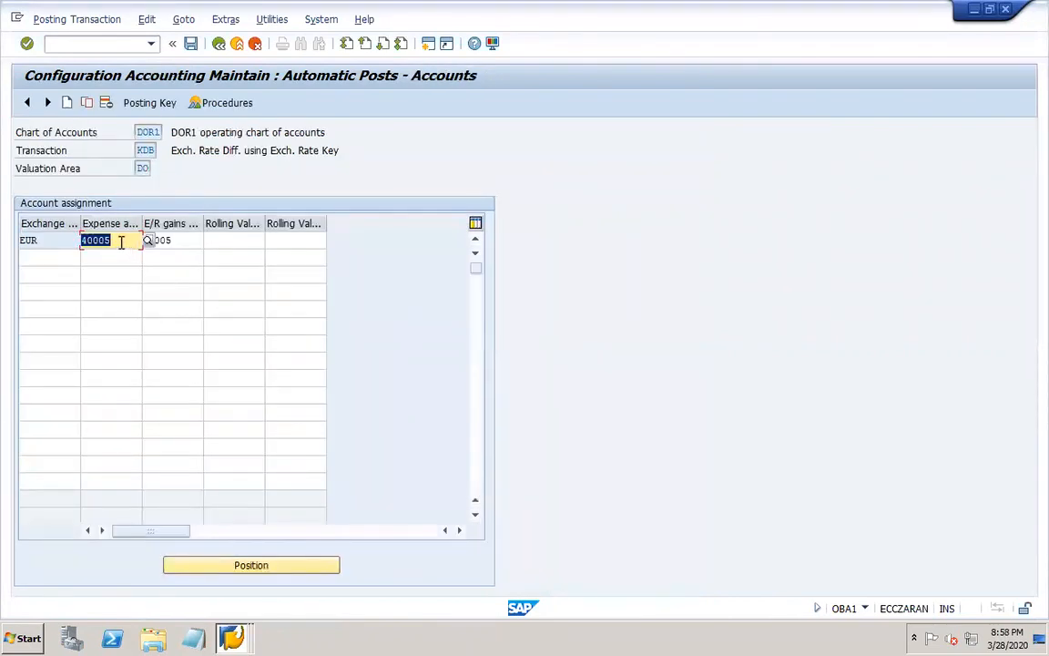
In transaction FS00, open G/L account 20006 for change and review its control data and bank/interest settings.
{"action": "left_click", "coordinate": [100, 43]}
{"action": "type", "text": "/"}
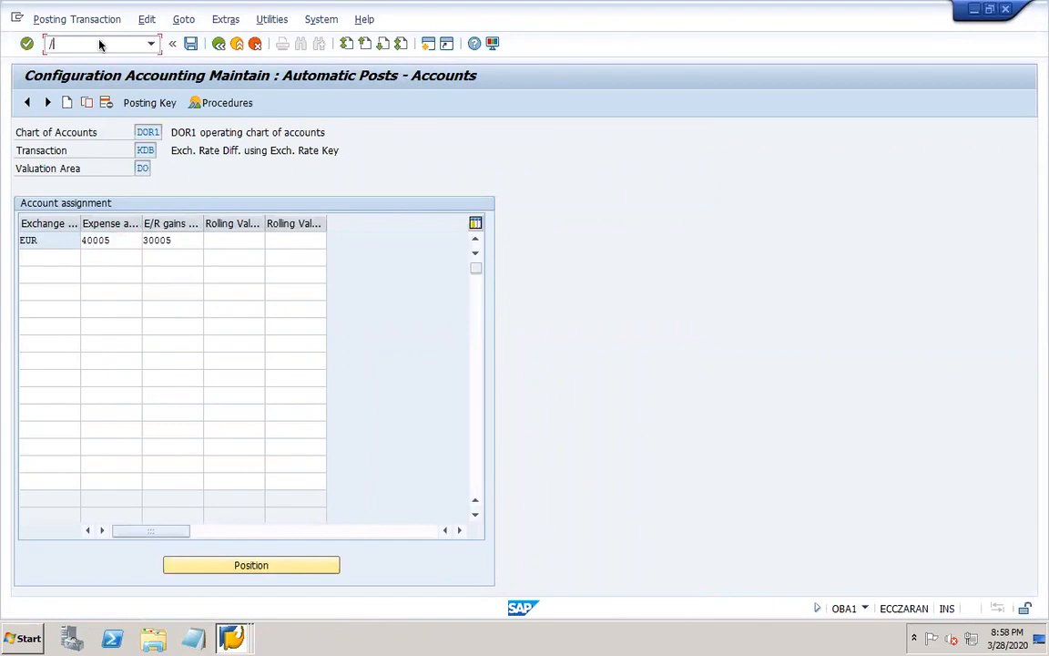
{"action": "type", "text": "nfs00"}
{"action": "key", "text": "Return"}
{"action": "left_click", "coordinate": [24, 209]}
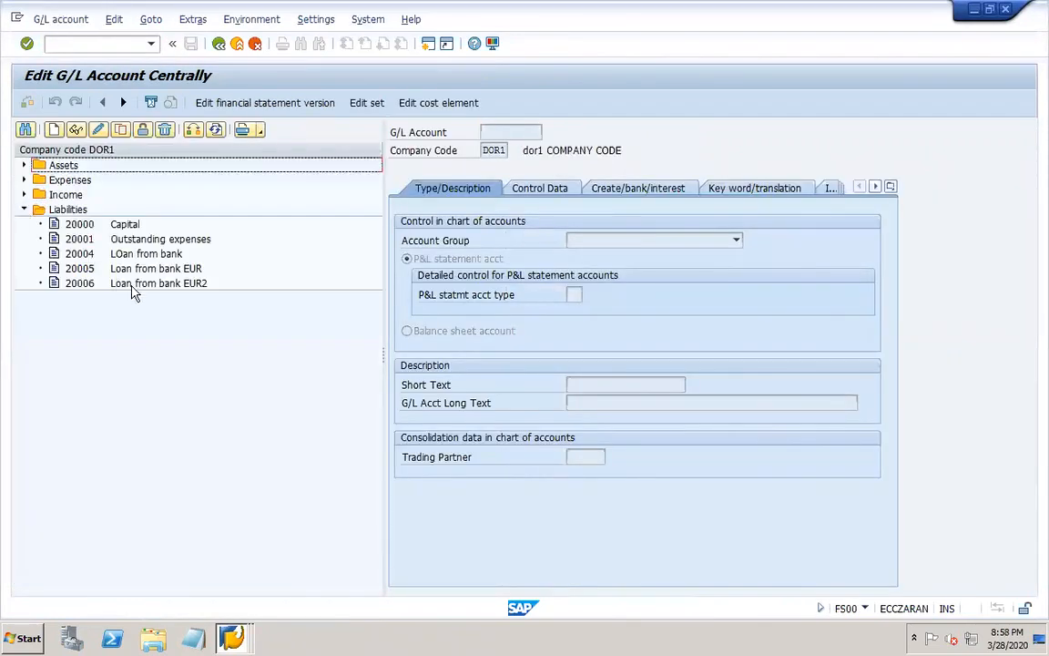
{"action": "left_click", "coordinate": [134, 286]}
{"action": "left_click", "coordinate": [100, 130]}
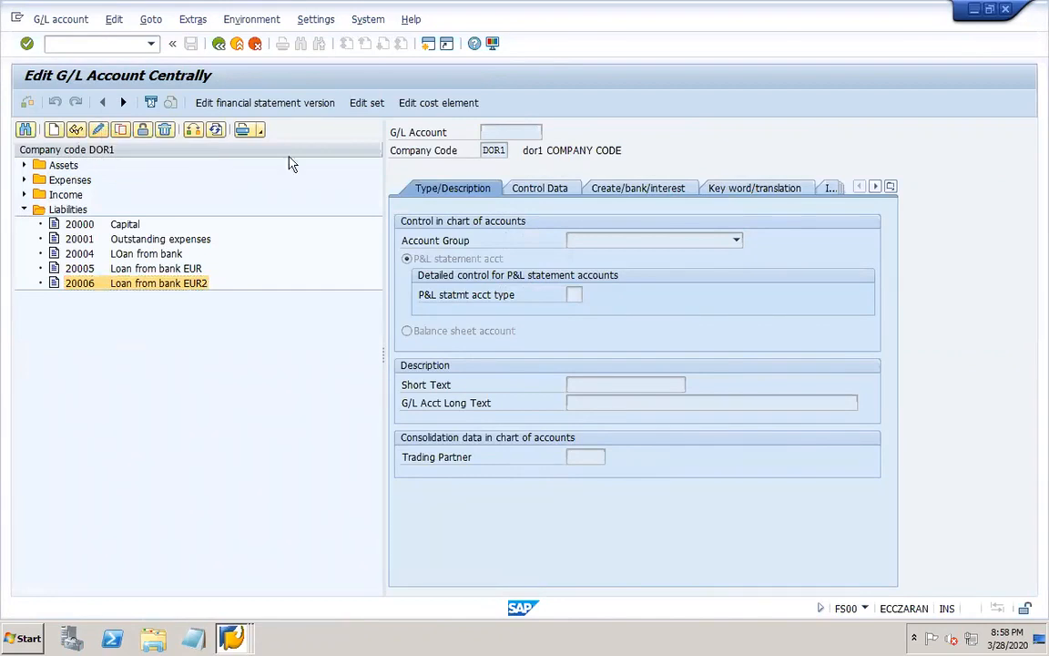
{"action": "left_click", "coordinate": [560, 187]}
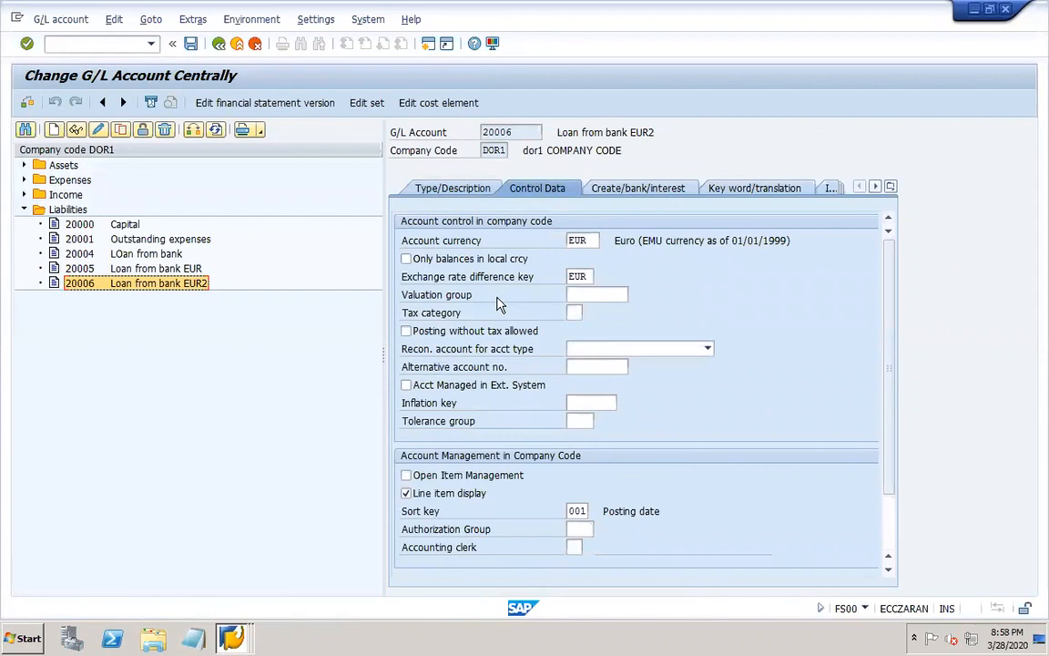
{"action": "left_click", "coordinate": [601, 190]}
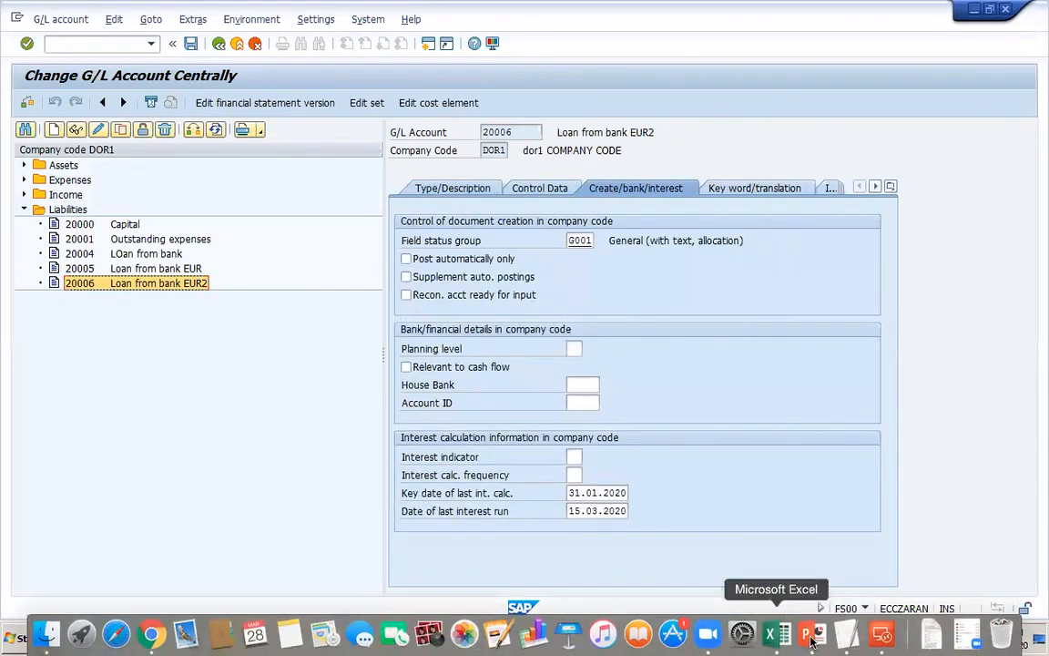
Switch to PowerPoint to consult the foreign currency revaluation work notes.
{"action": "left_click", "coordinate": [814, 637]}
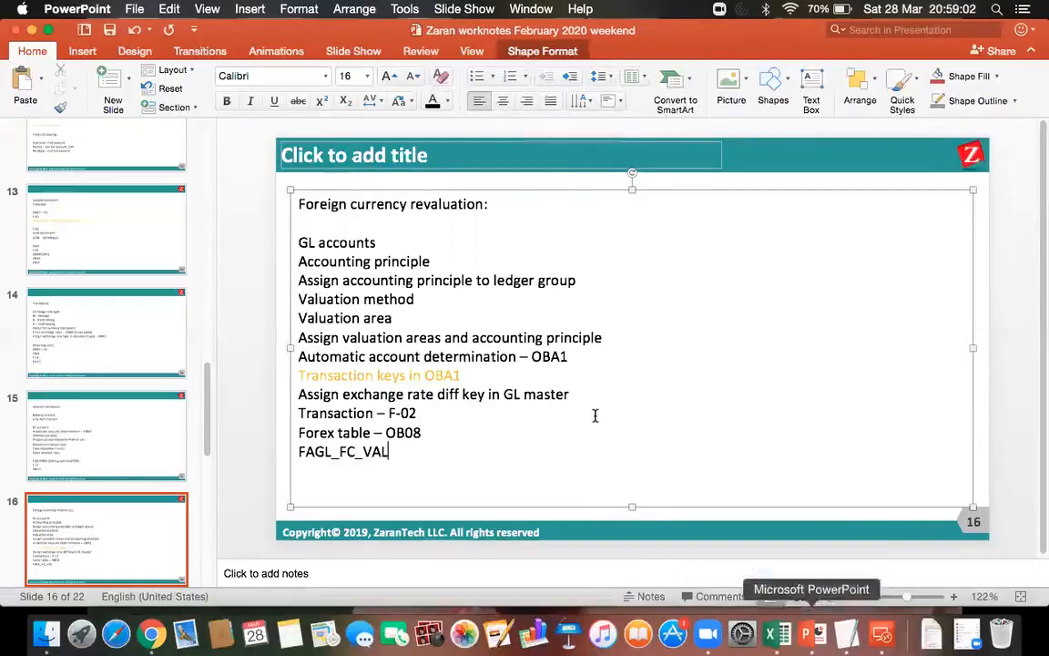
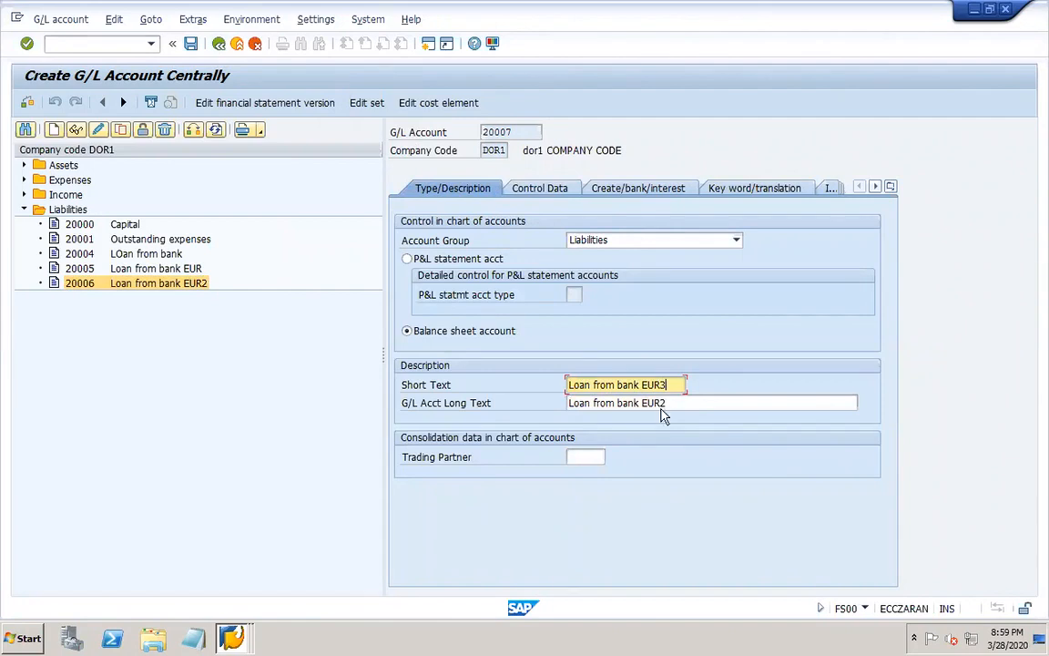
Set the long text of new G/L account 20007 to "Loan from bank EUR3", review its control and bank/interest data, and save the account.
{"action": "left_click", "coordinate": [666, 403]}
{"action": "key", "text": "BackSpace"}
{"action": "type", "text": "3"}
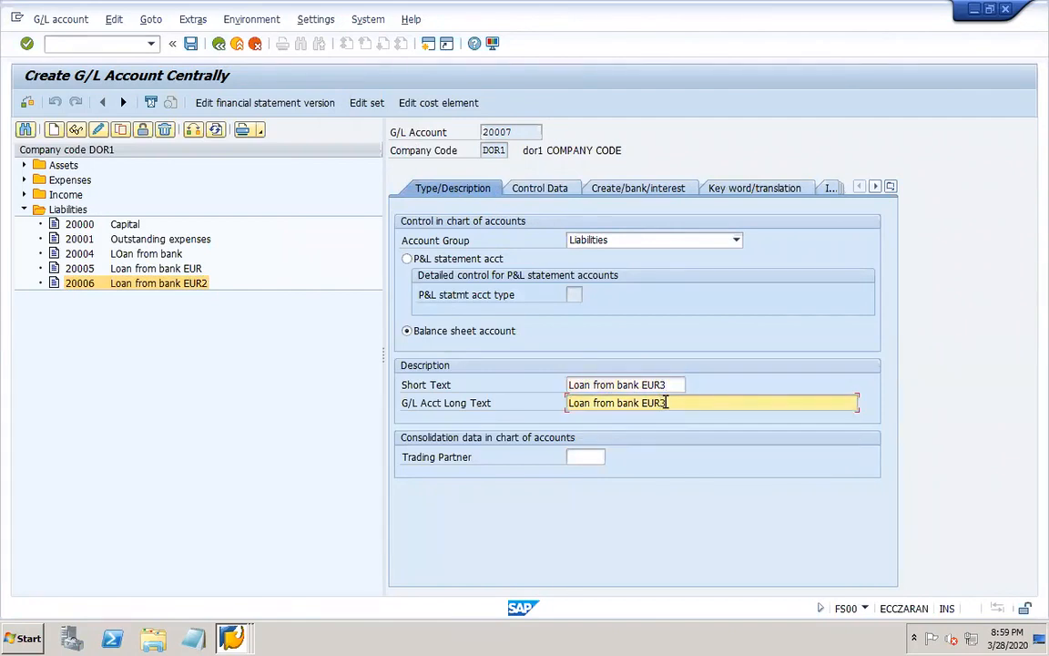
{"action": "left_click", "coordinate": [537, 191]}
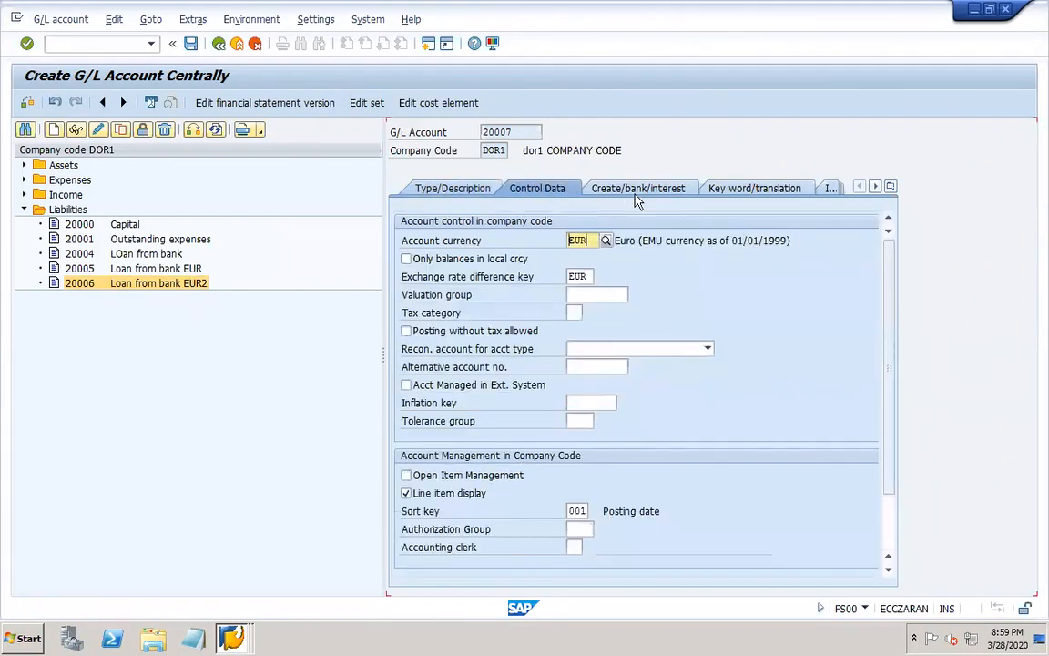
{"action": "left_click", "coordinate": [635, 190]}
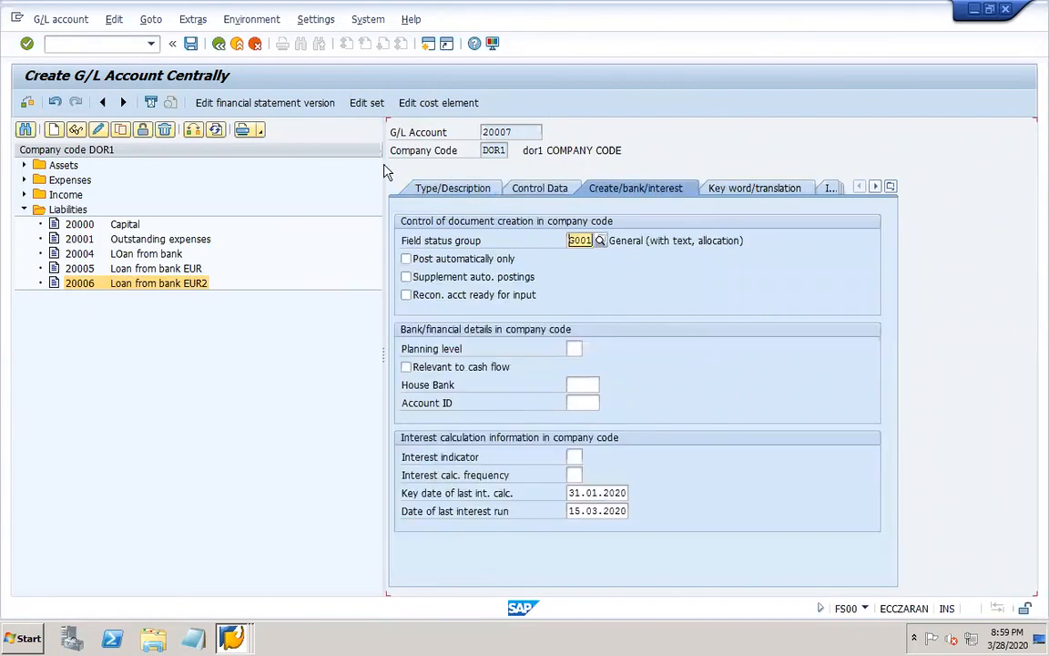
{"action": "left_click", "coordinate": [191, 45]}
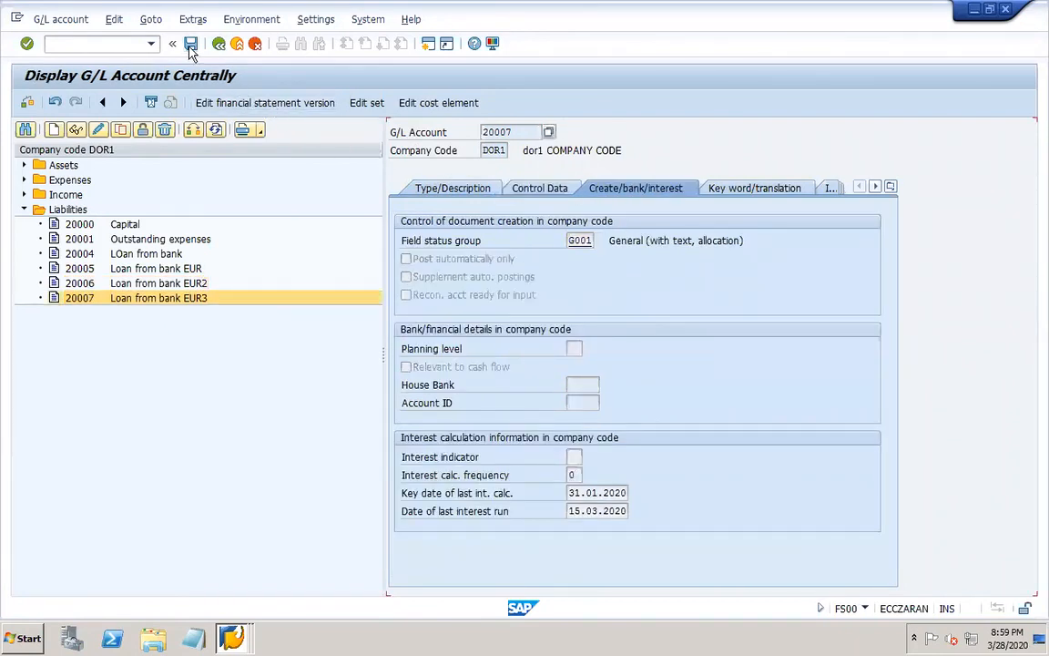
Open transaction F-02 for G/L account posting in place of the G/L account display.
{"action": "left_click", "coordinate": [233, 639]}
{"action": "left_click", "coordinate": [317, 581]}
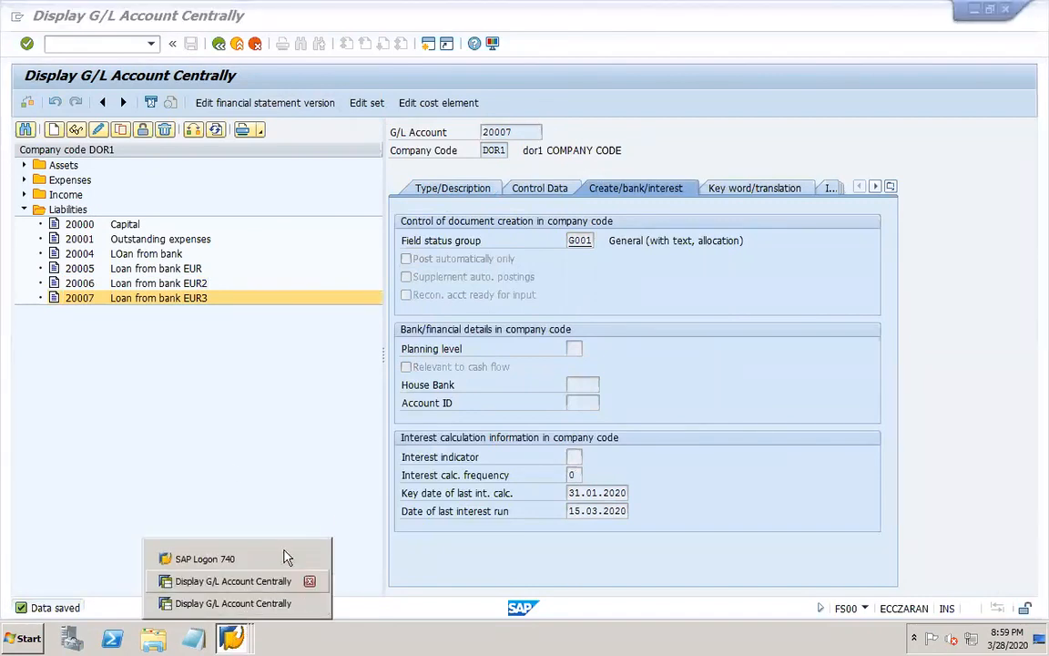
{"action": "left_click", "coordinate": [192, 396]}
{"action": "left_click", "coordinate": [93, 43]}
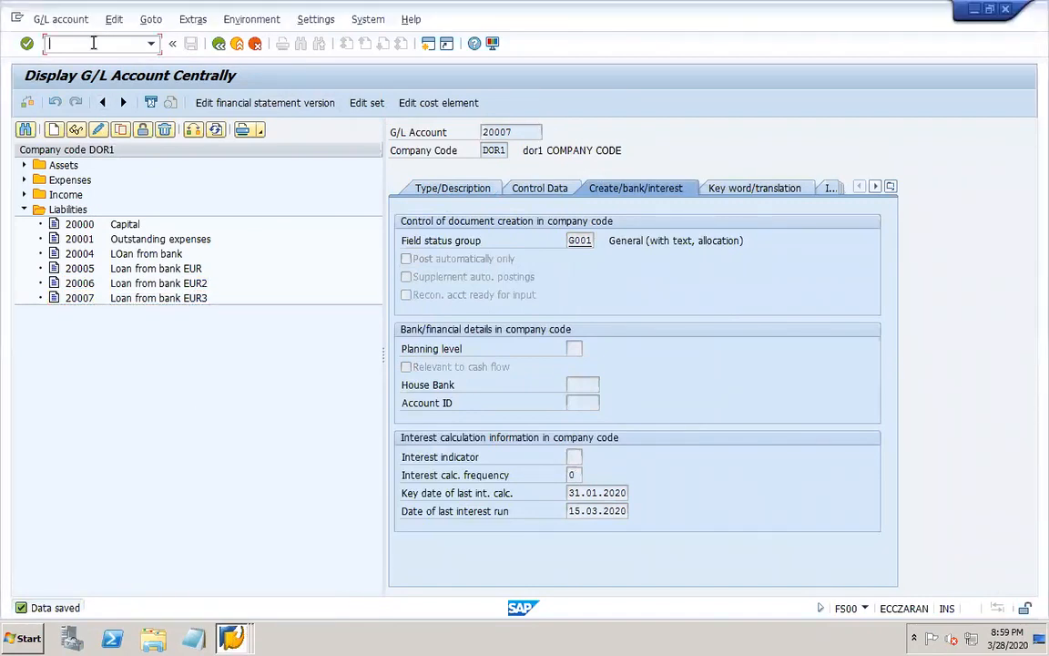
{"action": "type", "text": "/nf-02"}
{"action": "key", "text": "Return"}
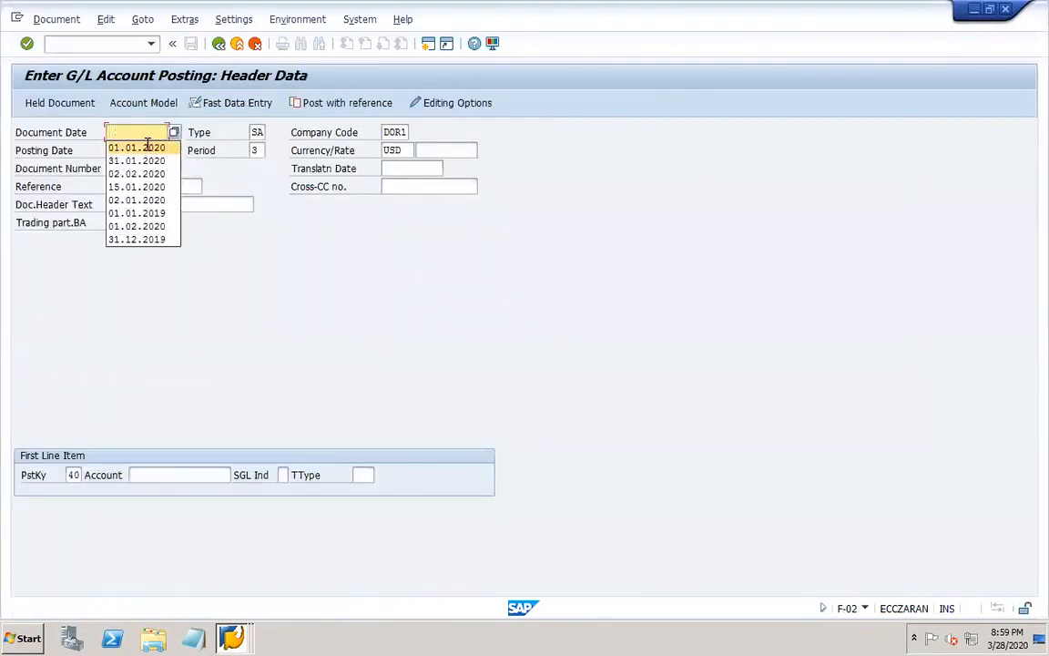
Fill the posting header with document, posting and translation dates of 01.01.2020 and currency EUR.
{"action": "left_click", "coordinate": [148, 145]}
{"action": "key", "text": "Tab"}
{"action": "key", "text": "Tab"}
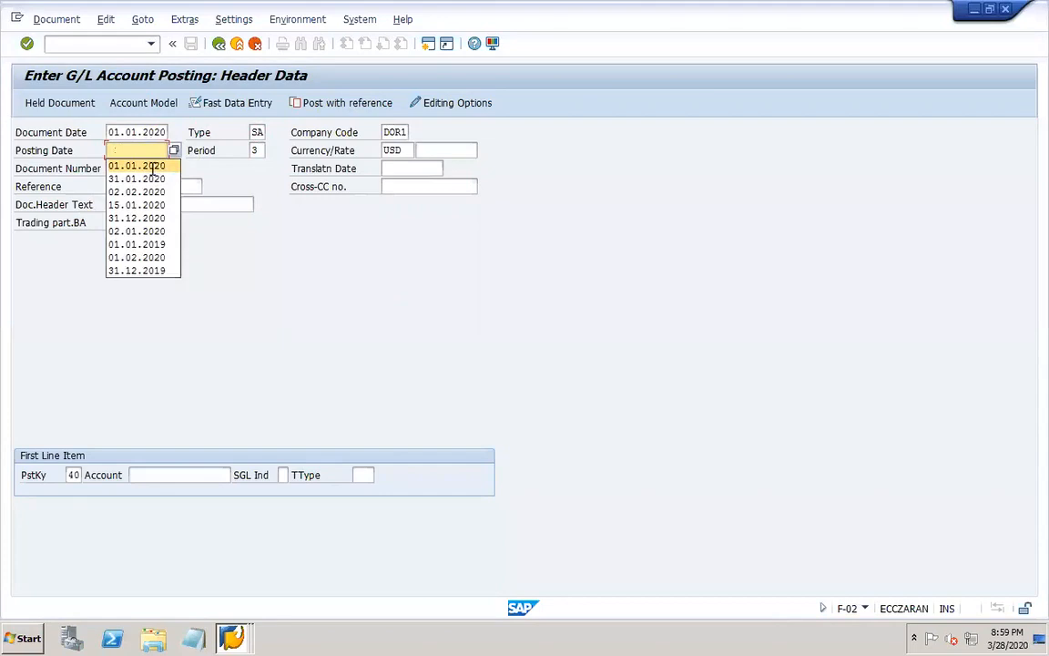
{"action": "left_click", "coordinate": [151, 166]}
{"action": "key", "text": "Tab"}
{"action": "type", "text": "e"}
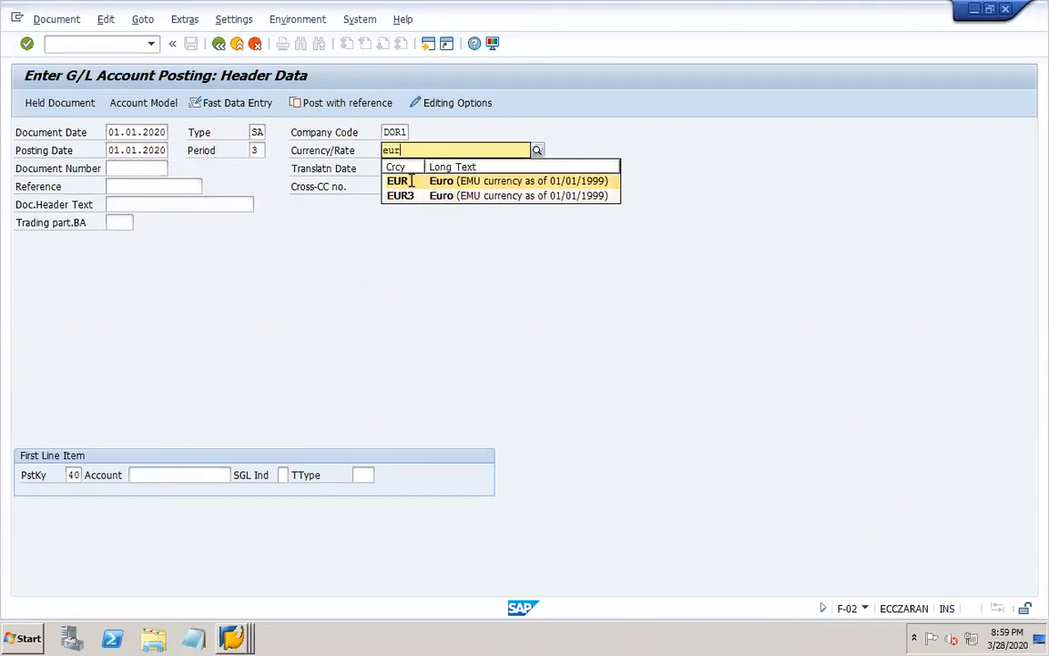
{"action": "left_click", "coordinate": [398, 176]}
{"action": "left_click", "coordinate": [401, 170]}
{"action": "left_click", "coordinate": [409, 183]}
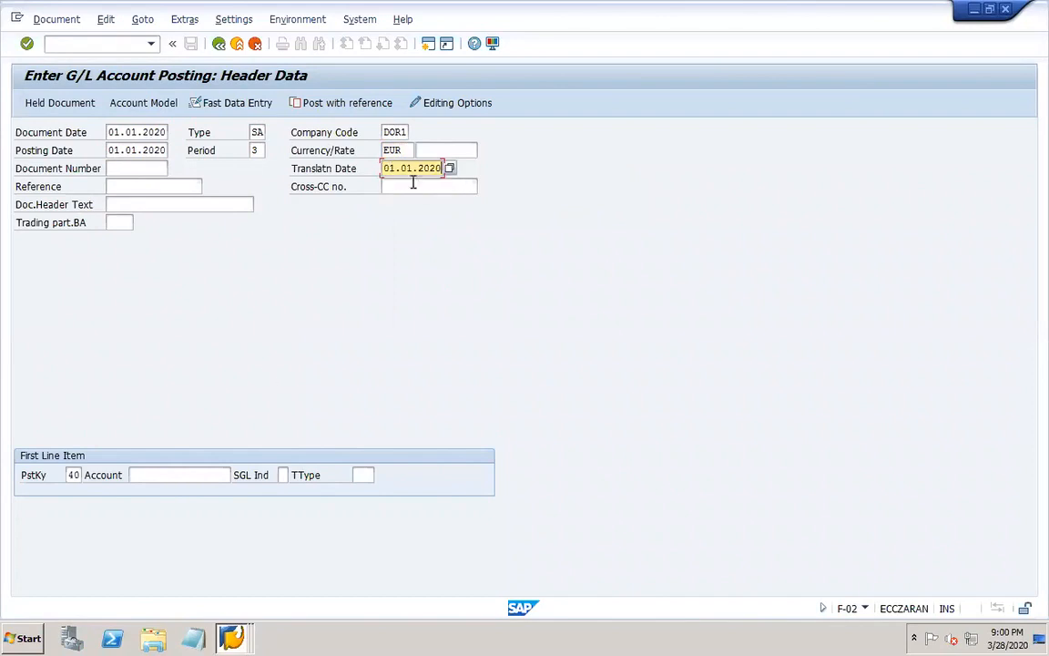
Enter the debit line for cash account 10000 with an amount of 10000 and the text "loan in EUR".
{"action": "left_click", "coordinate": [187, 472]}
{"action": "left_click", "coordinate": [146, 290]}
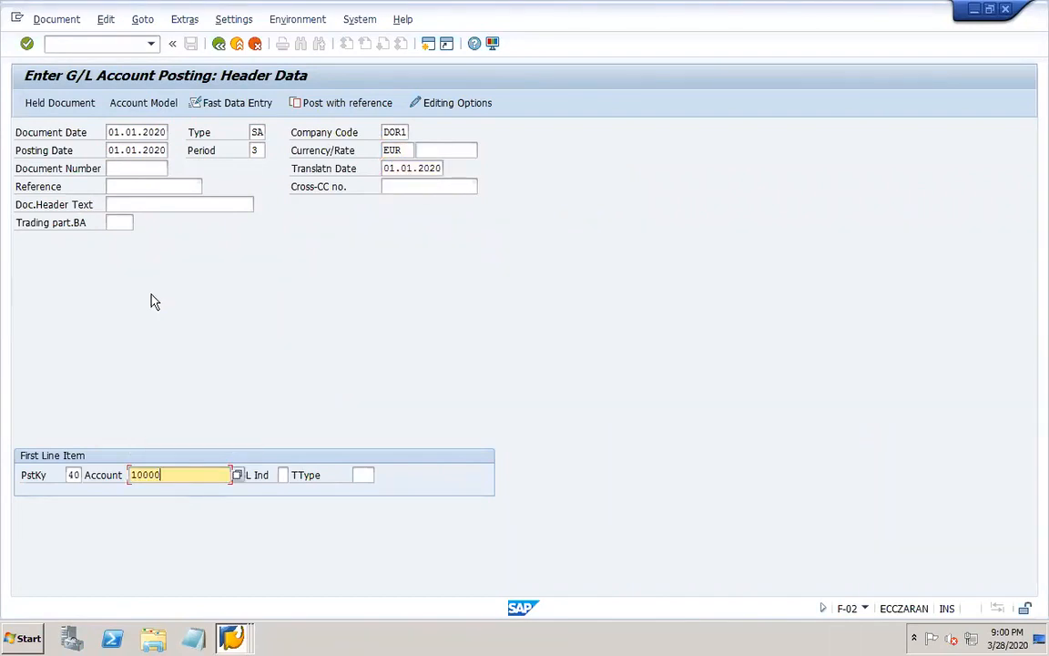
{"action": "key", "text": "Return"}
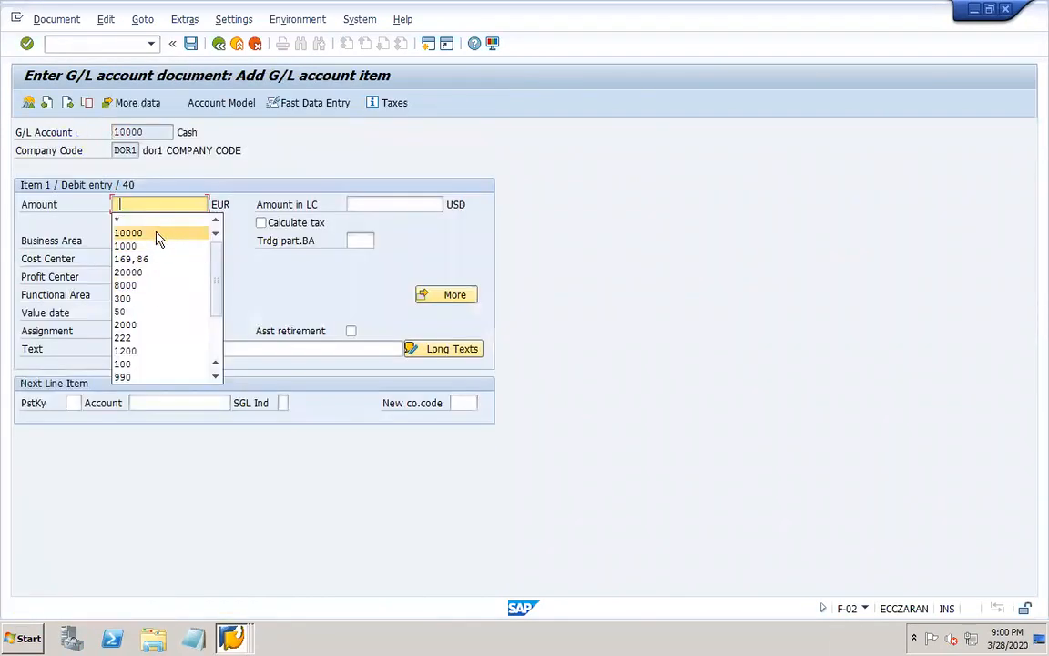
{"action": "left_click", "coordinate": [157, 234]}
{"action": "left_click", "coordinate": [181, 350]}
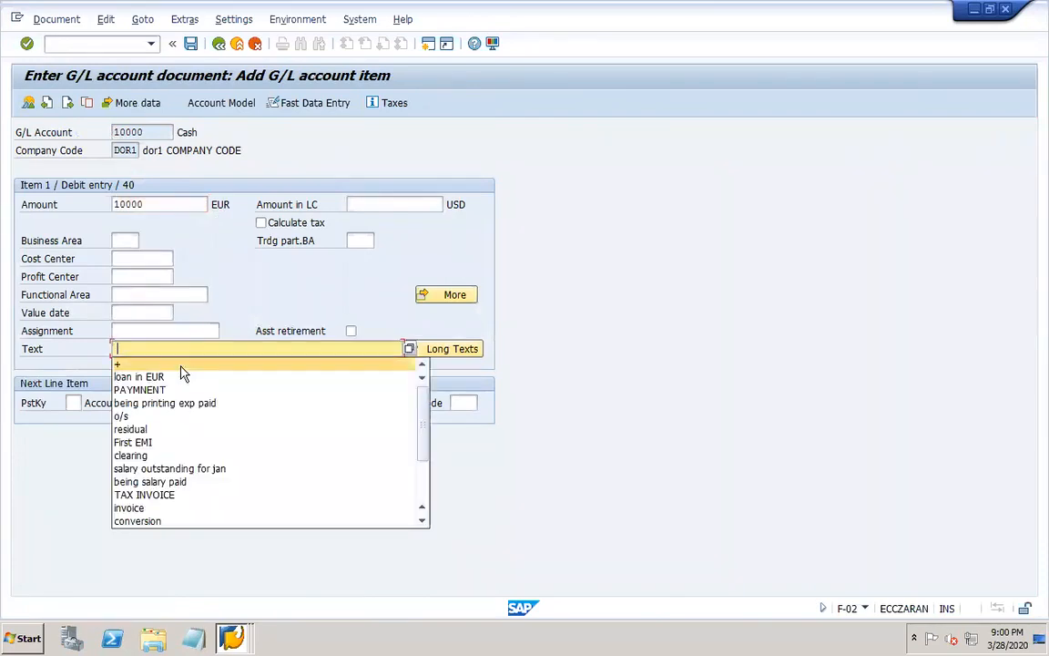
{"action": "left_click", "coordinate": [180, 368]}
Add the next line item with posting key 50 and loan account 20007.
{"action": "left_click", "coordinate": [69, 402]}
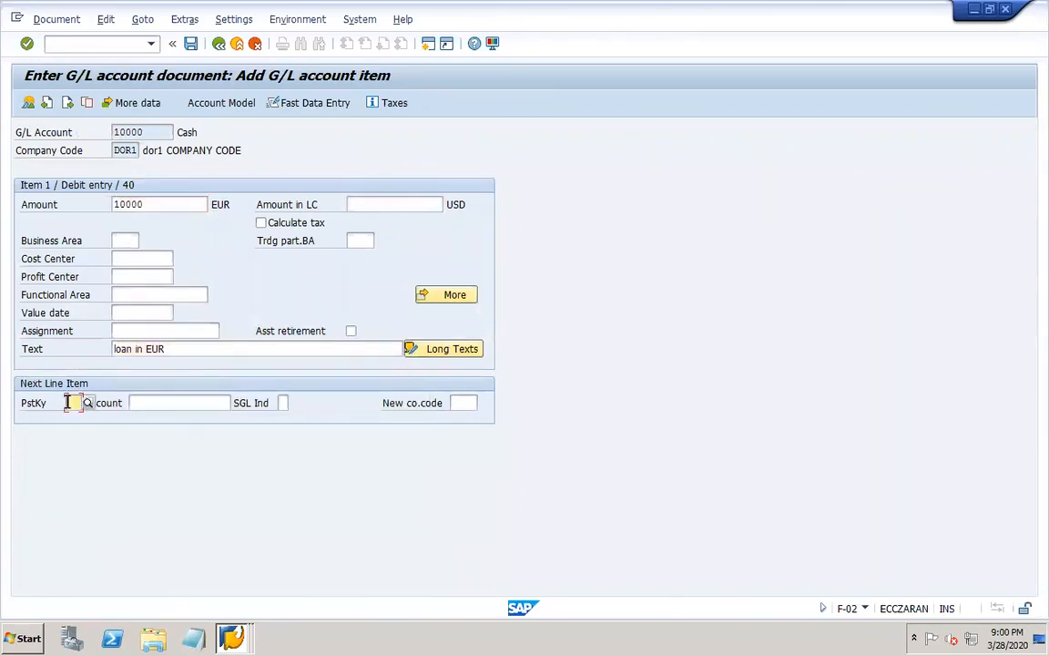
{"action": "type", "text": "50"}
{"action": "key", "text": "Tab"}
{"action": "left_click", "coordinate": [67, 402]}
{"action": "key", "text": "Tab"}
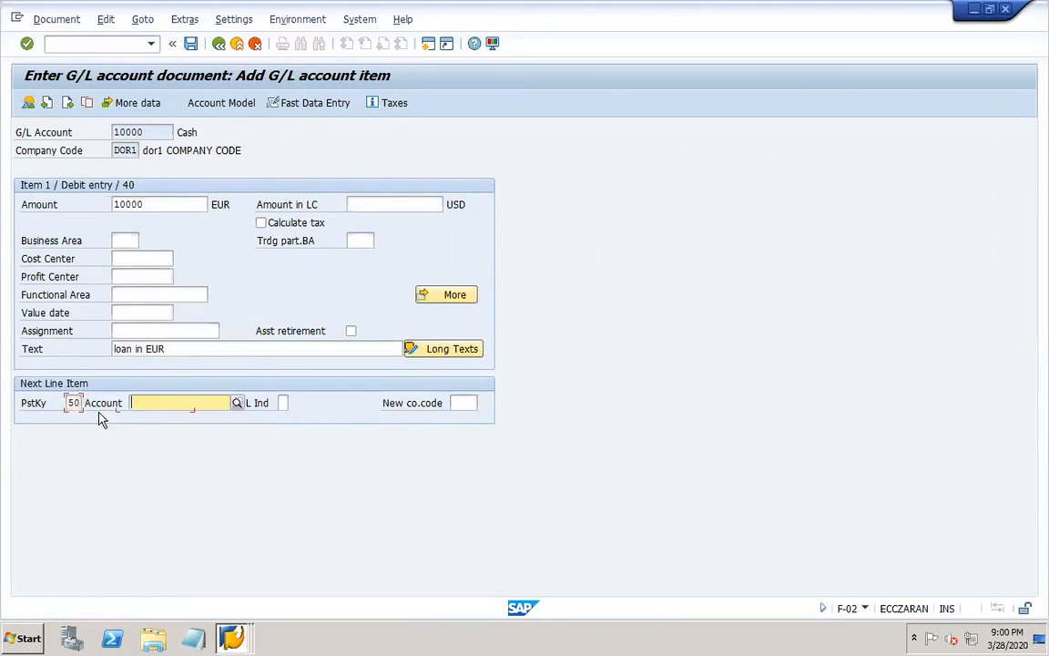
{"action": "left_click", "coordinate": [234, 404]}
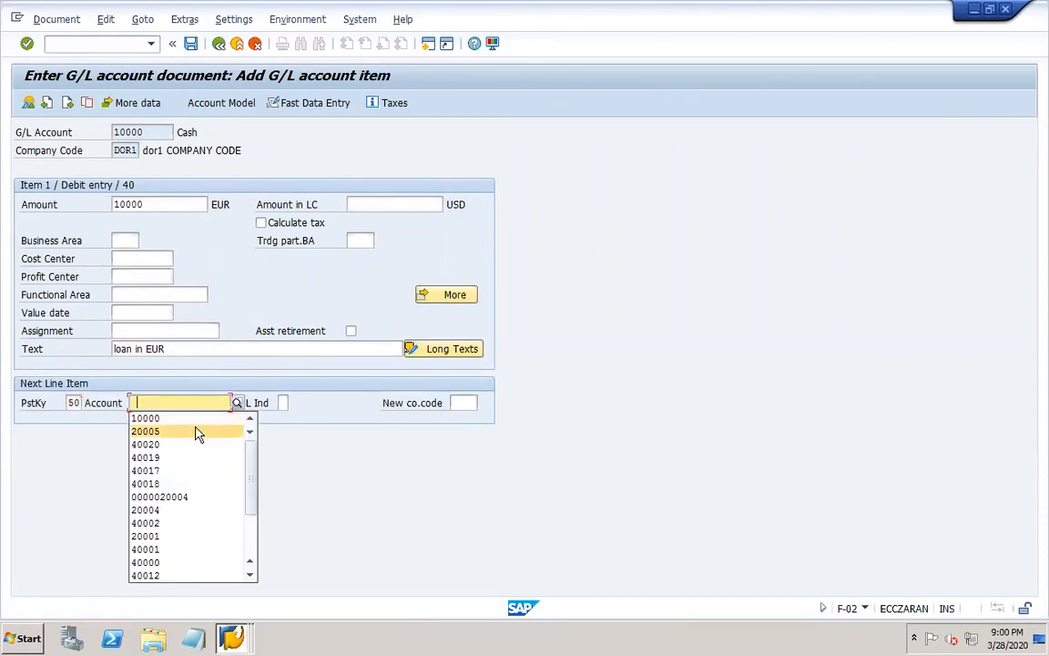
{"action": "left_click", "coordinate": [194, 431]}
{"action": "key", "text": "BackSpace"}
{"action": "type", "text": "7"}
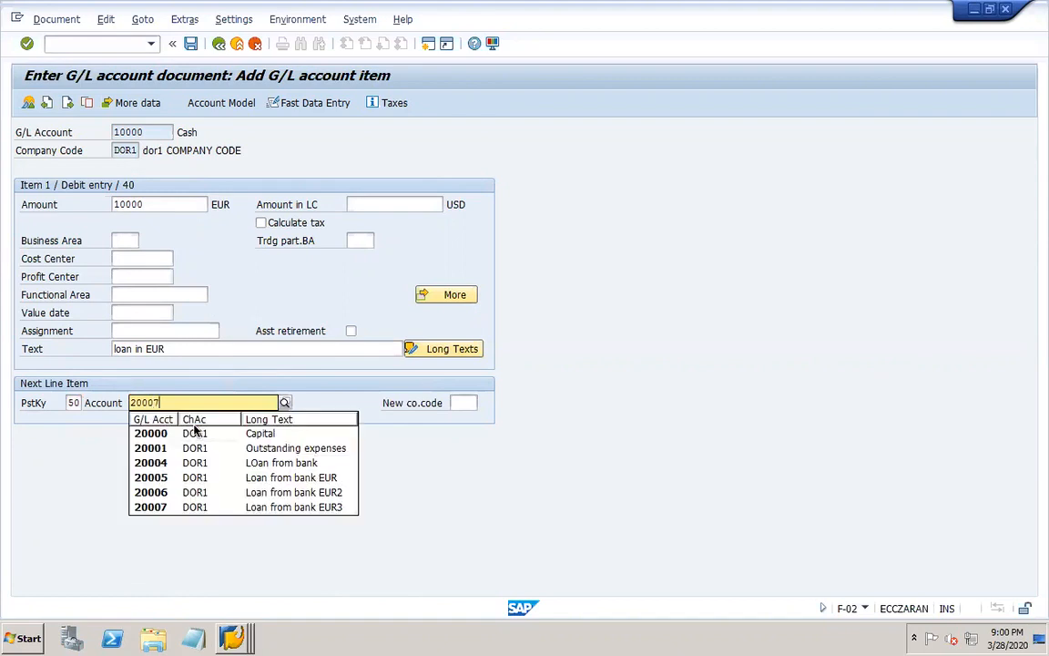
{"action": "key", "text": "Return"}
Complete the credit line with amount * and text +, simulate the document, and post it.
{"action": "left_click", "coordinate": [126, 205]}
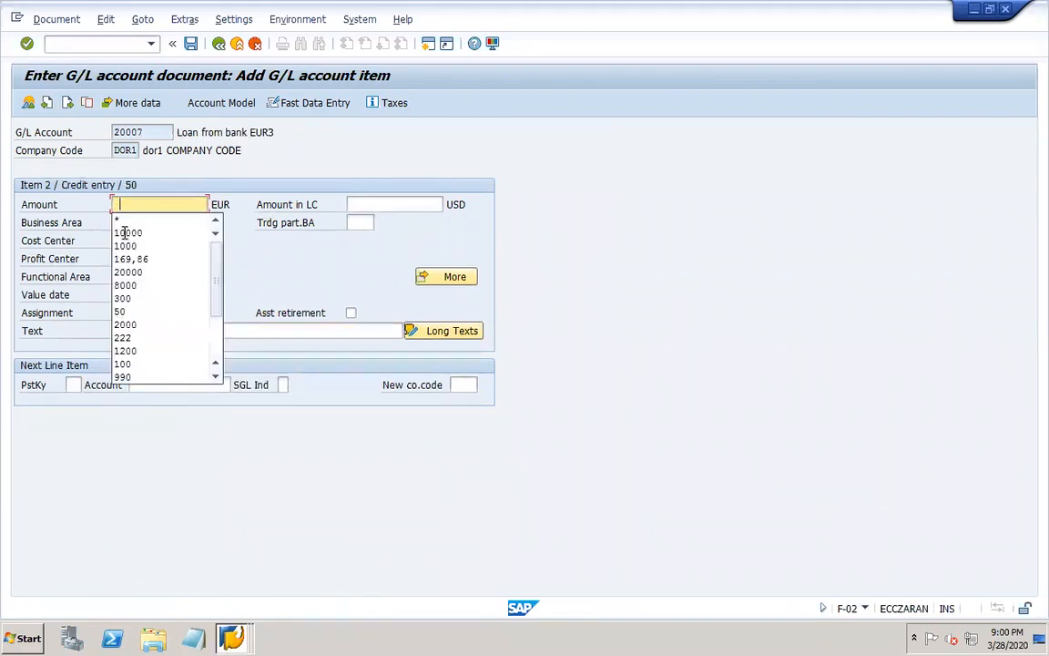
{"action": "left_click", "coordinate": [120, 222]}
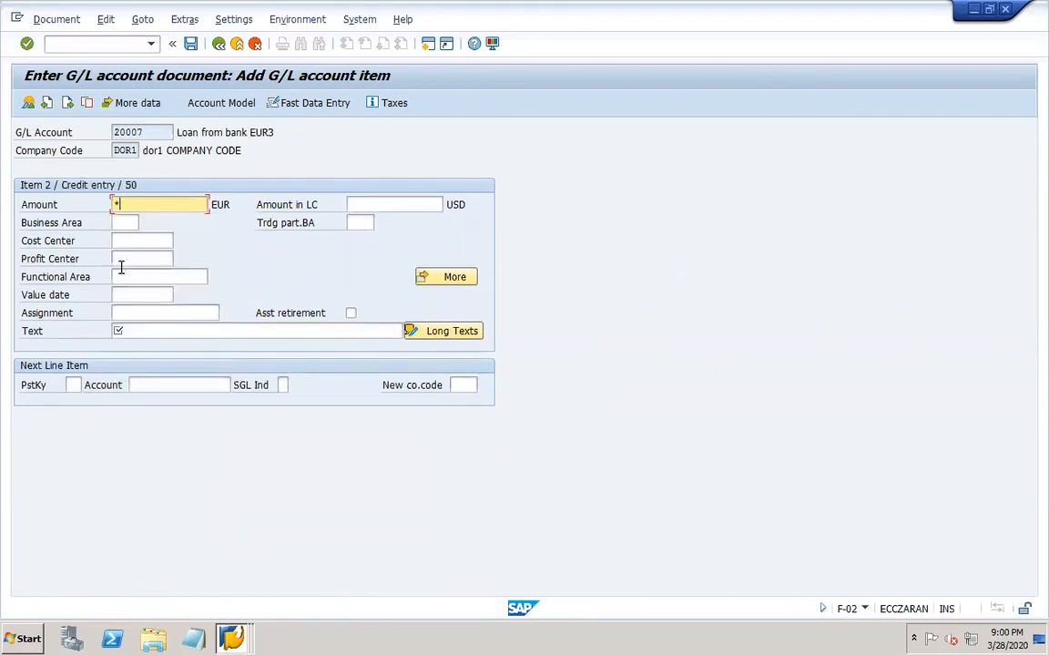
{"action": "left_click", "coordinate": [166, 330]}
{"action": "left_click", "coordinate": [132, 344]}
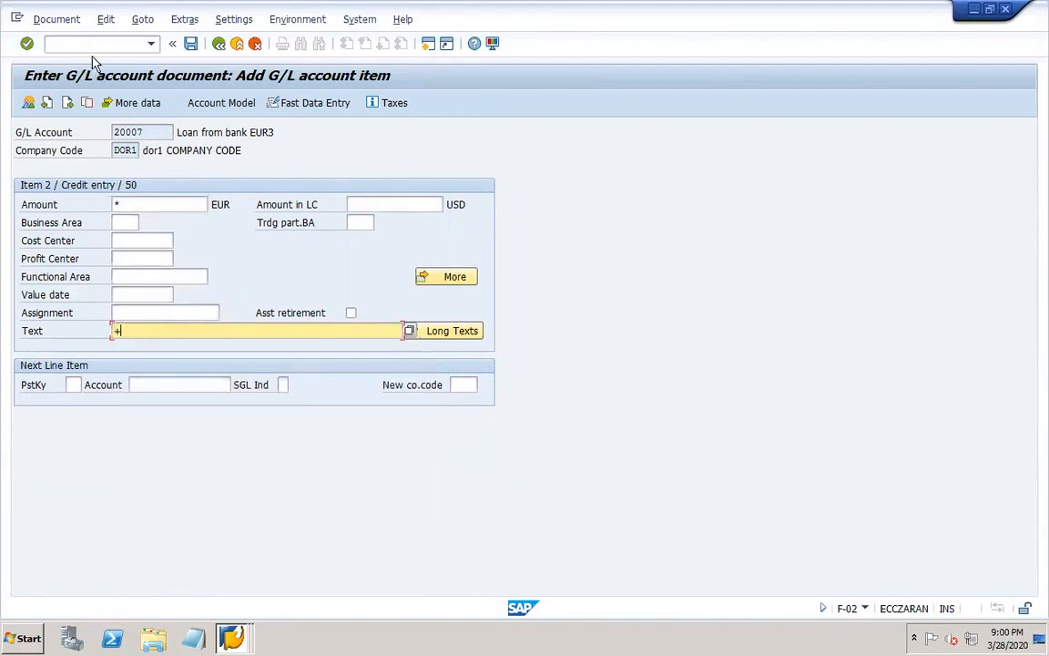
{"action": "left_click", "coordinate": [64, 18]}
{"action": "left_click", "coordinate": [98, 93]}
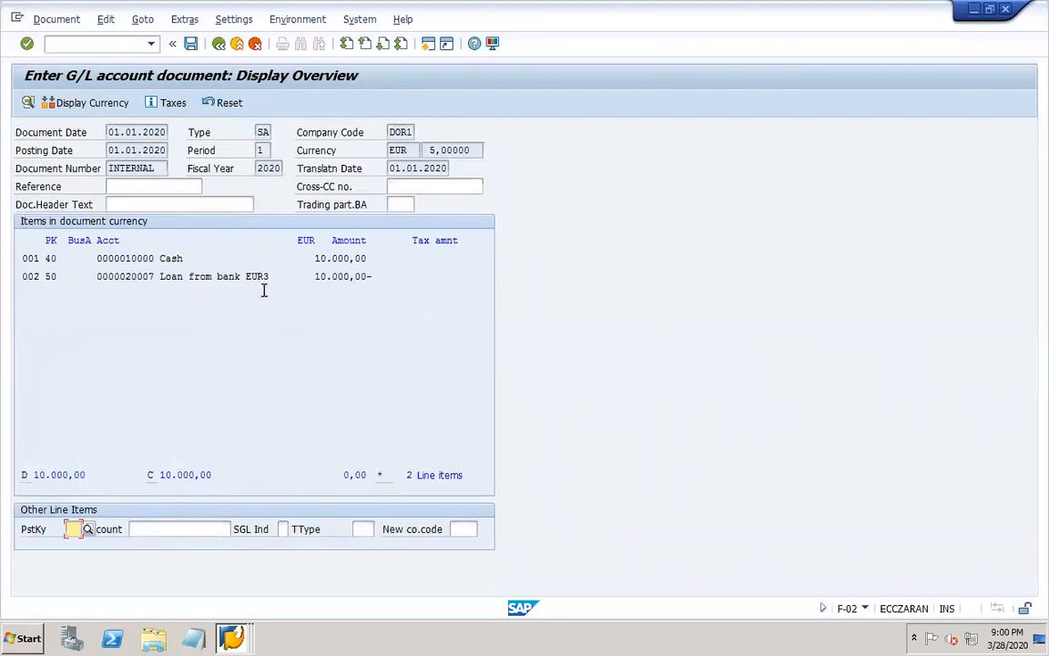
{"action": "left_click", "coordinate": [191, 43]}
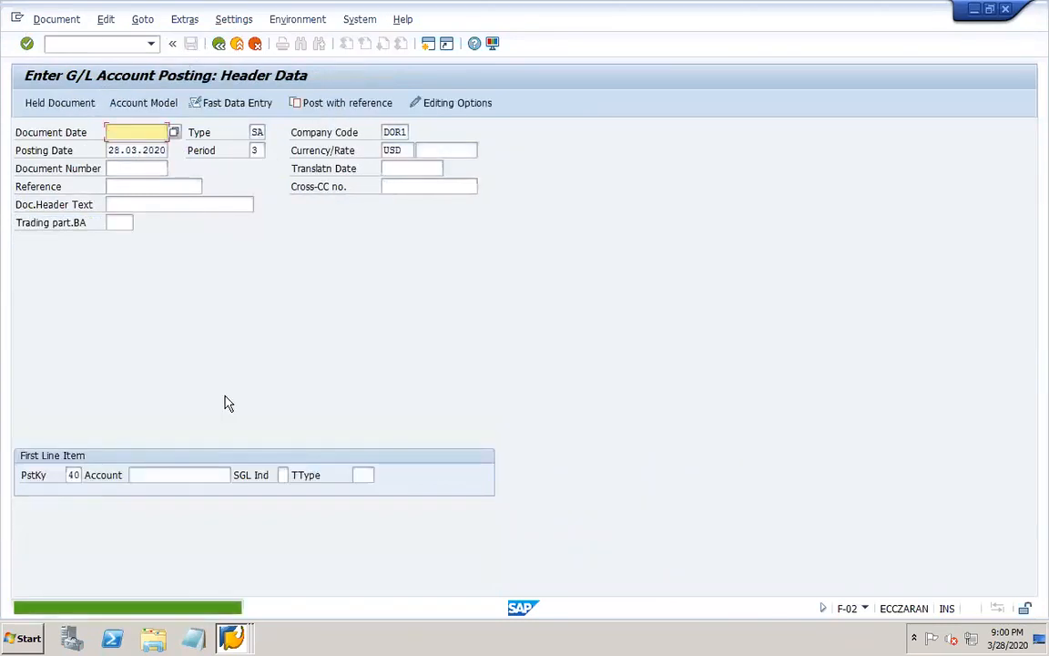
Display the posted document and widen the Description column to read the full account names.
{"action": "left_click", "coordinate": [56, 20]}
{"action": "left_click", "coordinate": [79, 74]}
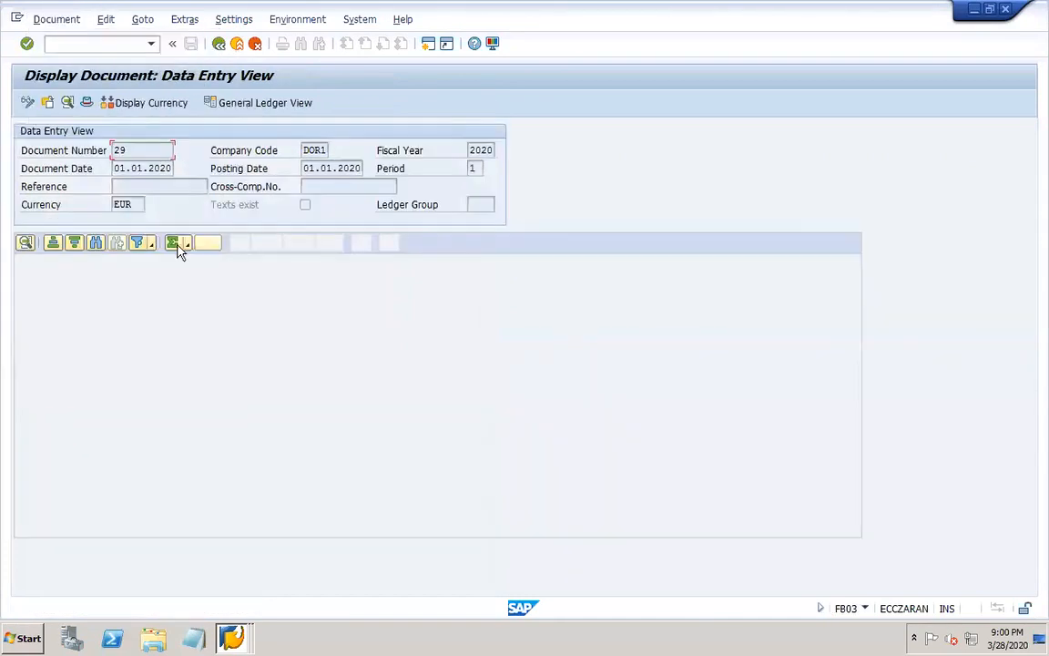
{"action": "left_click", "coordinate": [210, 296]}
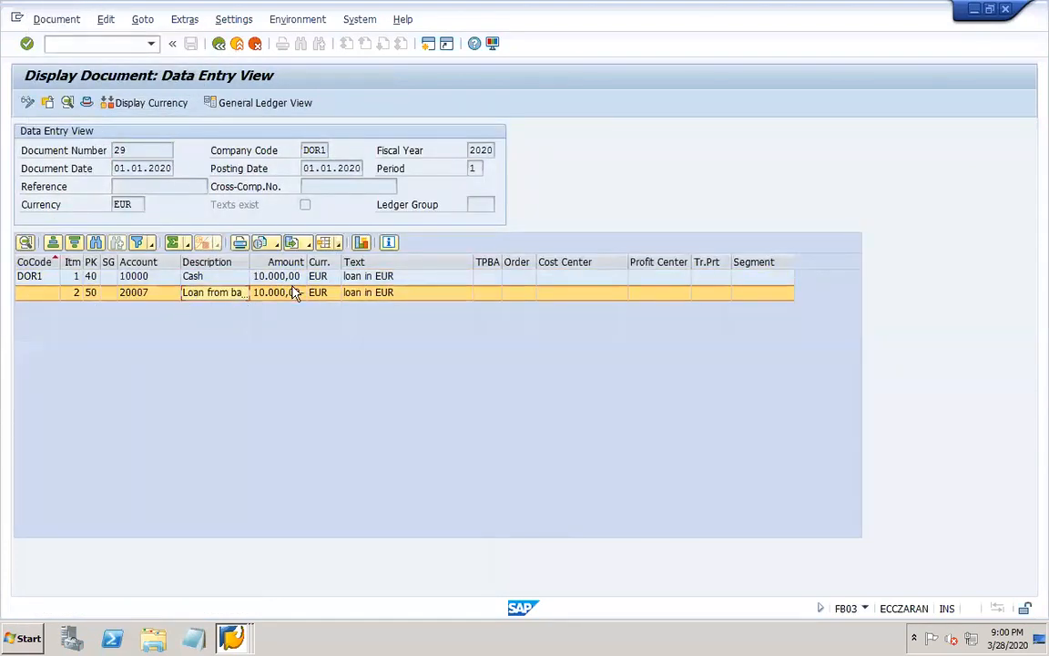
{"action": "left_click_drag", "start_coordinate": [248, 256], "coordinate": [369, 256]}
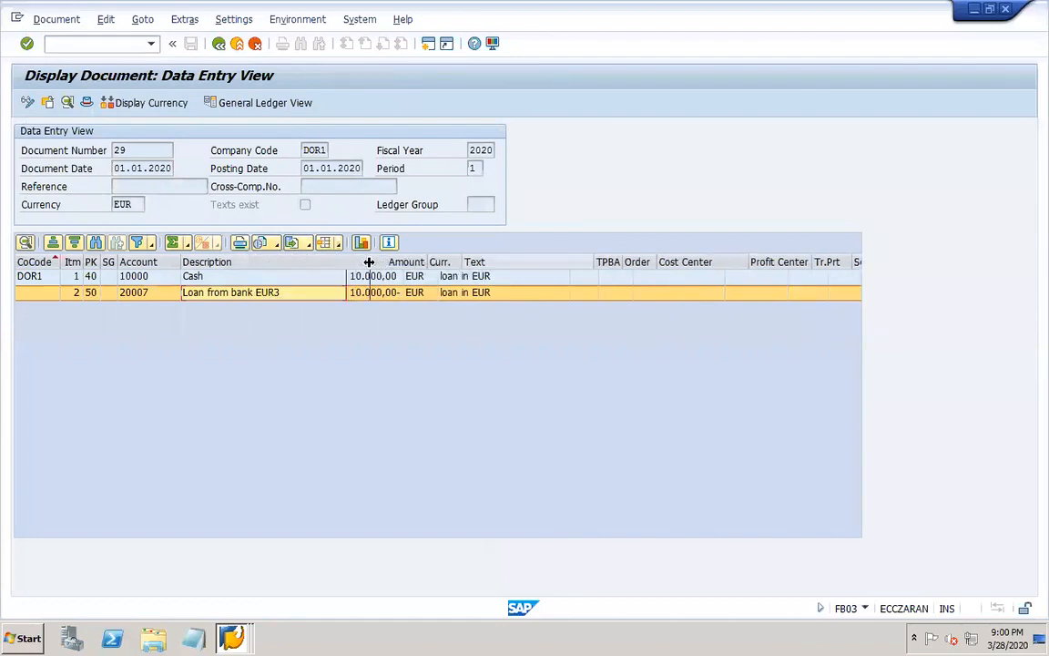
Close one of the extra Display G/L Account Centrally sessions and return to the document display.
{"action": "left_click", "coordinate": [234, 632]}
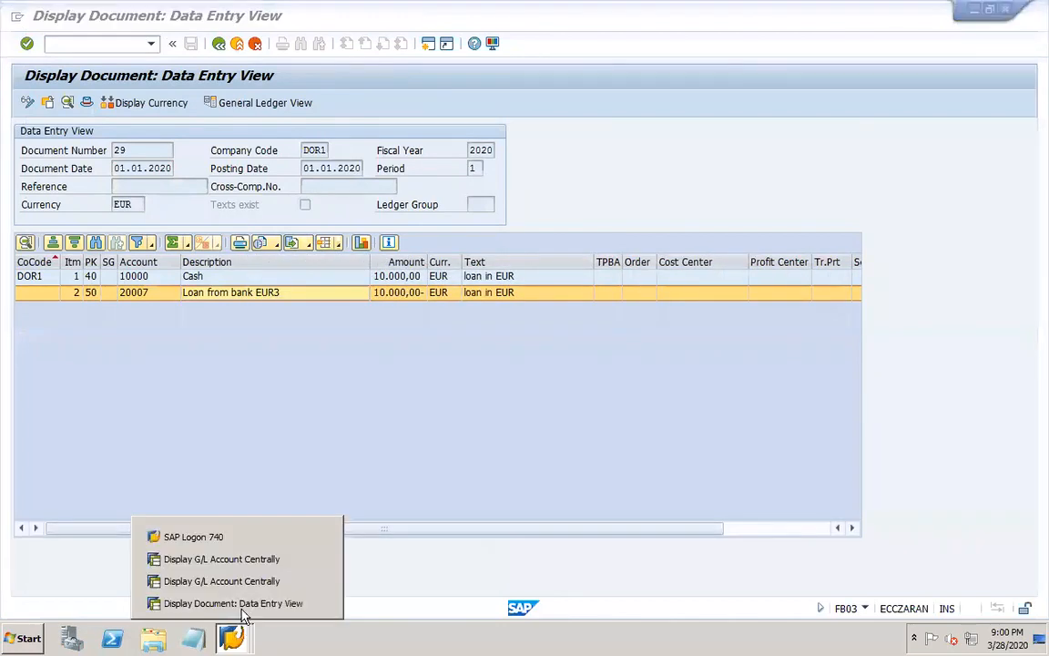
{"action": "left_click", "coordinate": [322, 582]}
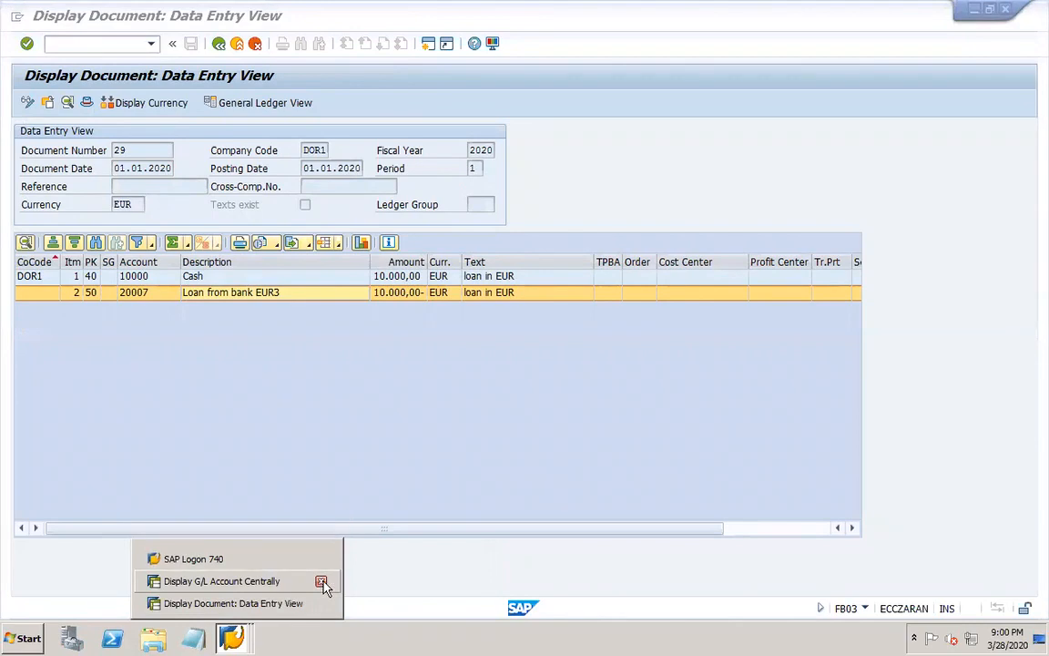
{"action": "left_click", "coordinate": [125, 80]}
Open transaction FAGL_FC_VAL and load the variant DOR1-FOREIGN.
{"action": "type", "text": "/nfagl"}
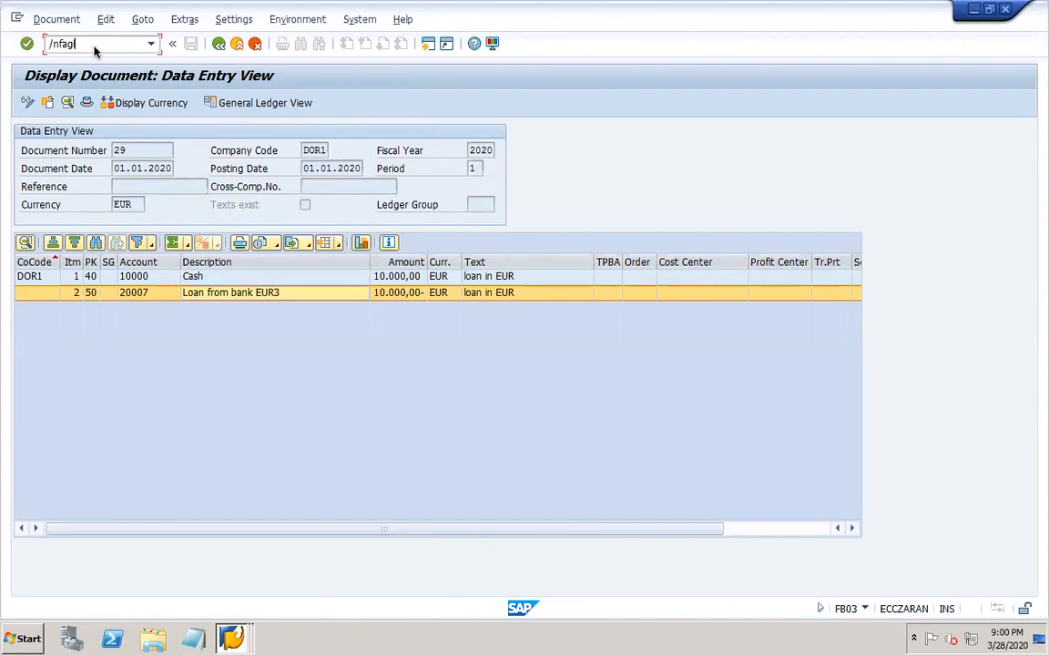
{"action": "key", "text": "Return"}
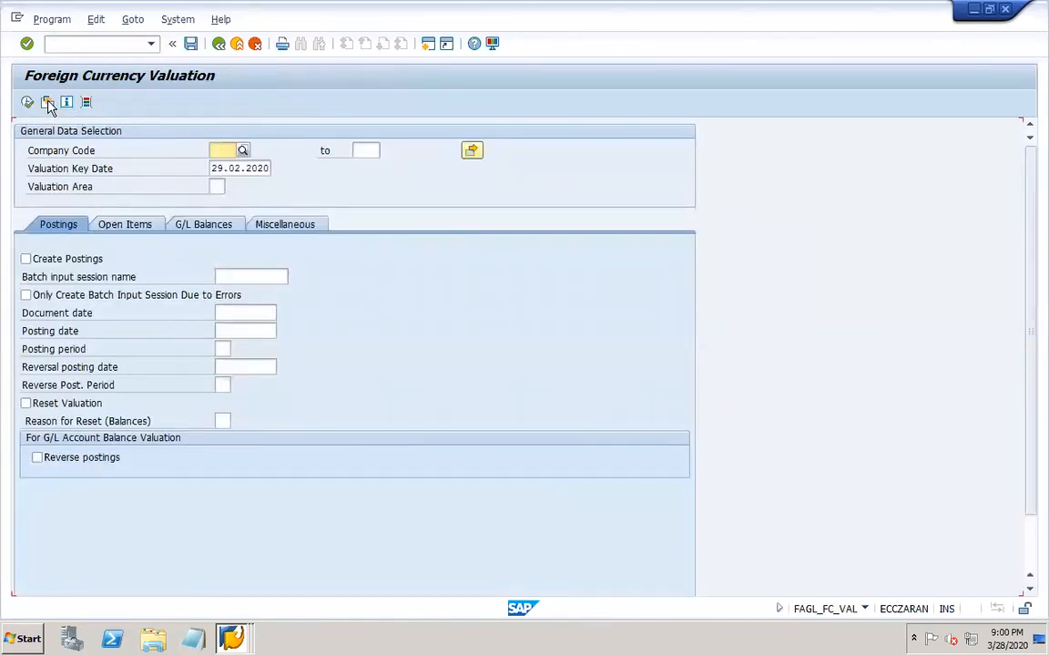
{"action": "left_click", "coordinate": [47, 102]}
{"action": "left_click", "coordinate": [375, 424]}
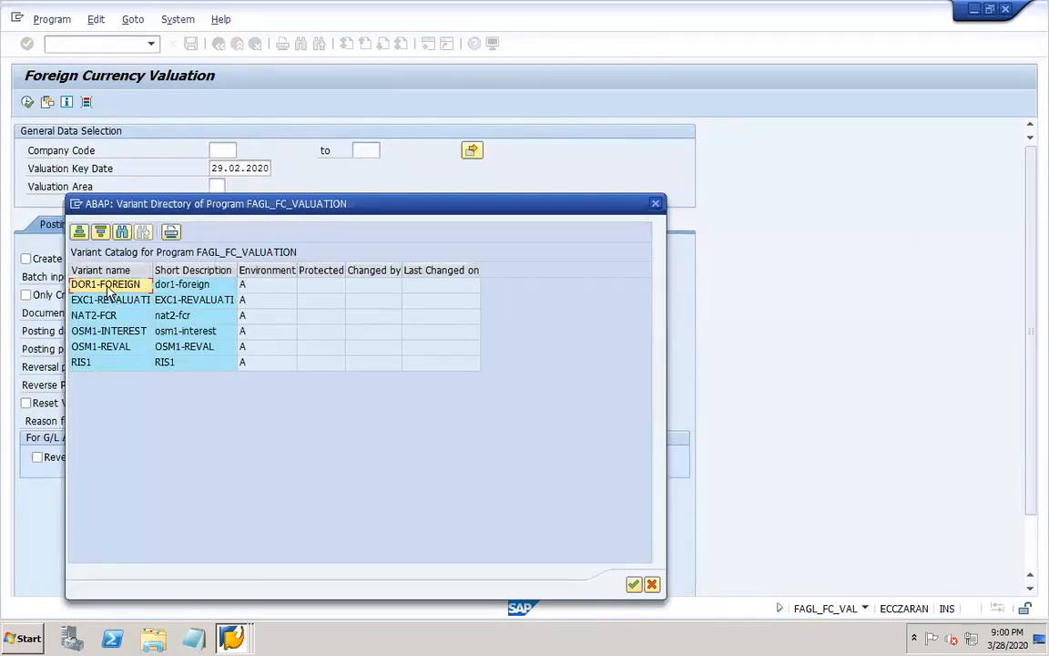
{"action": "double_click", "coordinate": [105, 284]}
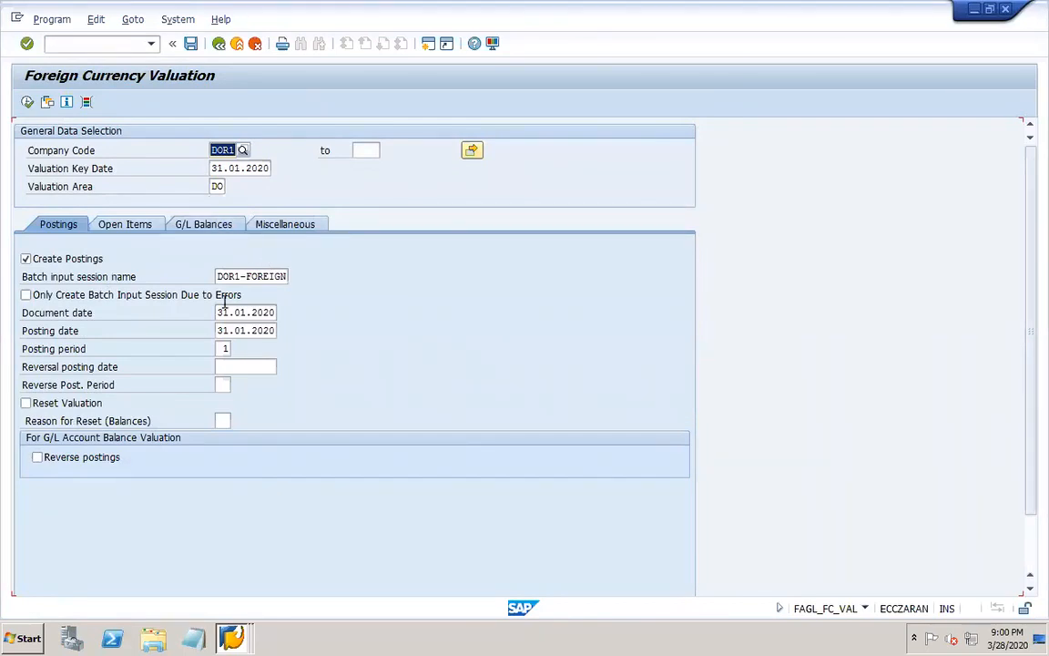
Set the G/L account for balance valuation to 20007 from the DOR1 chart of accounts list.
{"action": "left_click", "coordinate": [196, 224]}
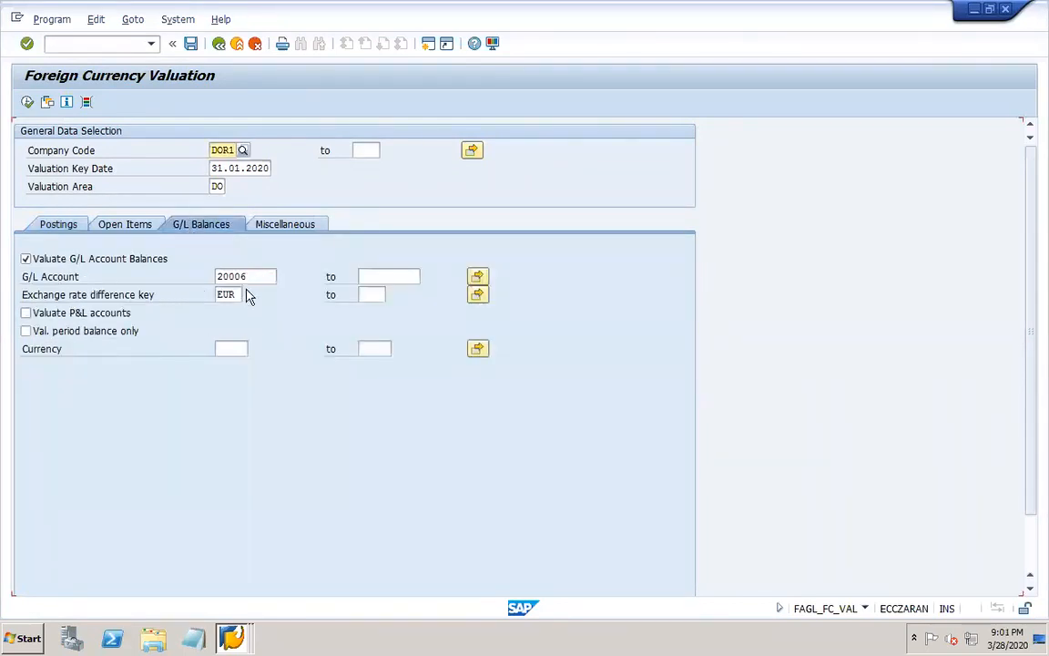
{"action": "left_click", "coordinate": [247, 275]}
{"action": "left_click", "coordinate": [282, 276]}
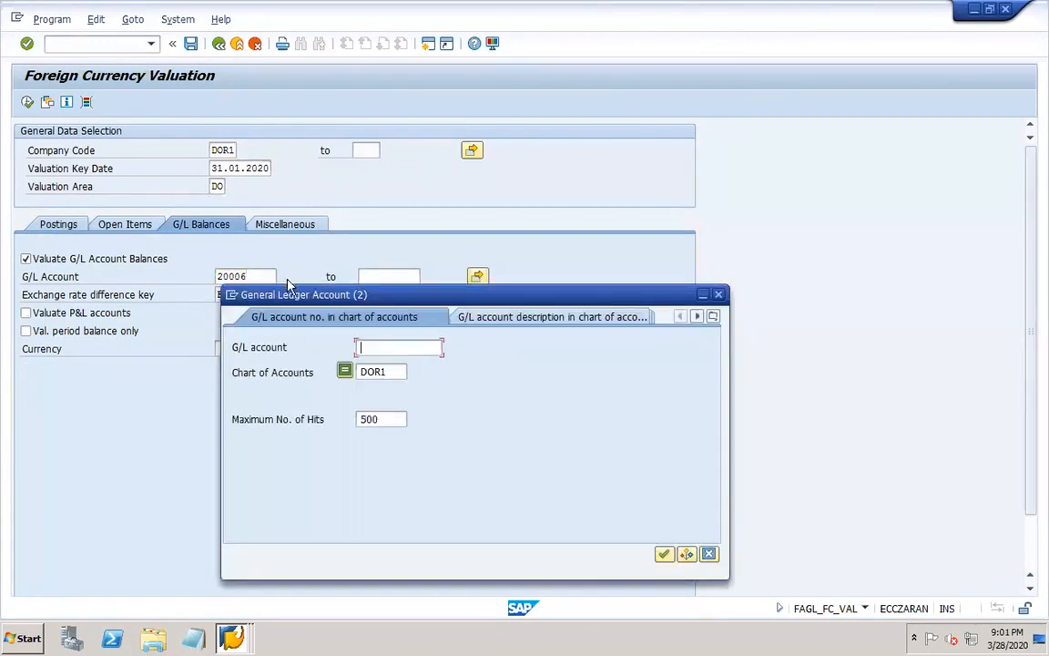
{"action": "key", "text": "Return"}
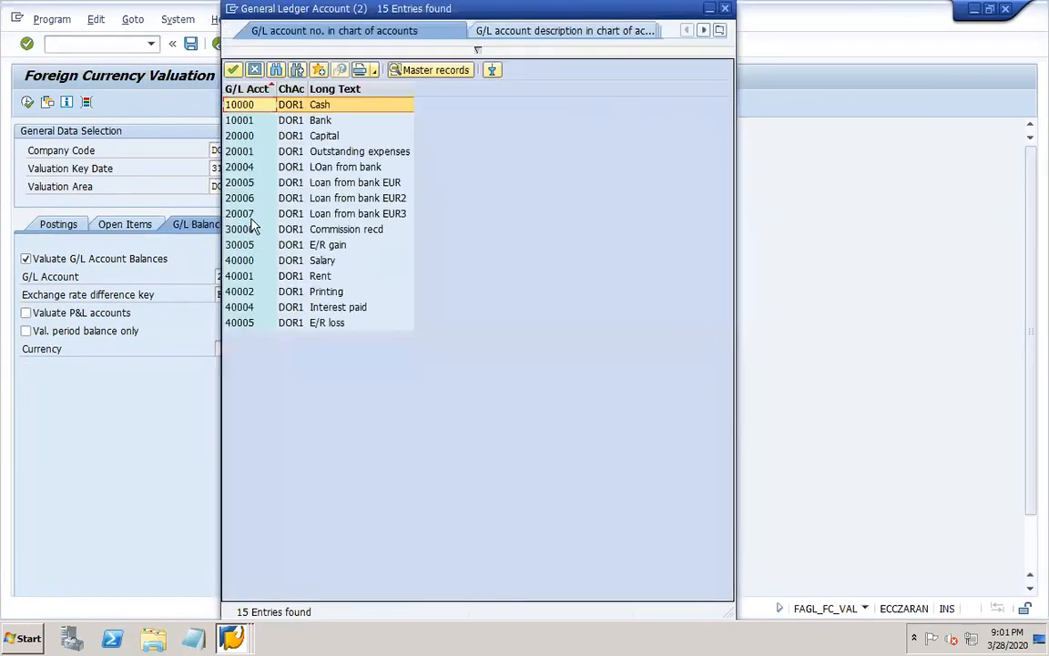
{"action": "double_click", "coordinate": [249, 215]}
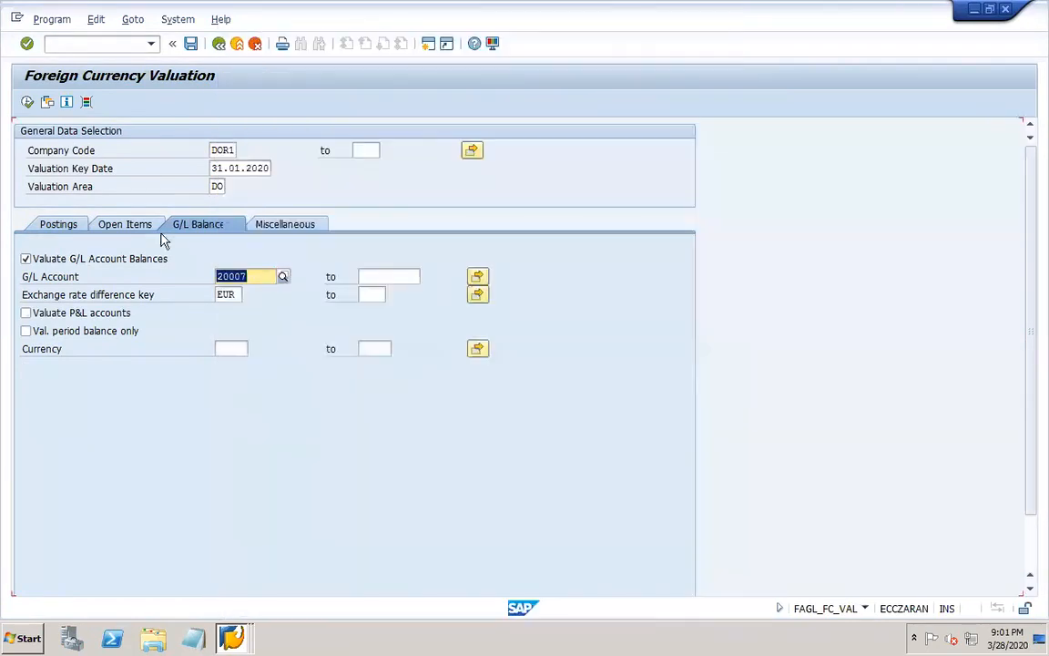
Overwrite the variant DOR1-FOREIGN with the current selections and execute the foreign currency valuation.
{"action": "left_click", "coordinate": [56, 226]}
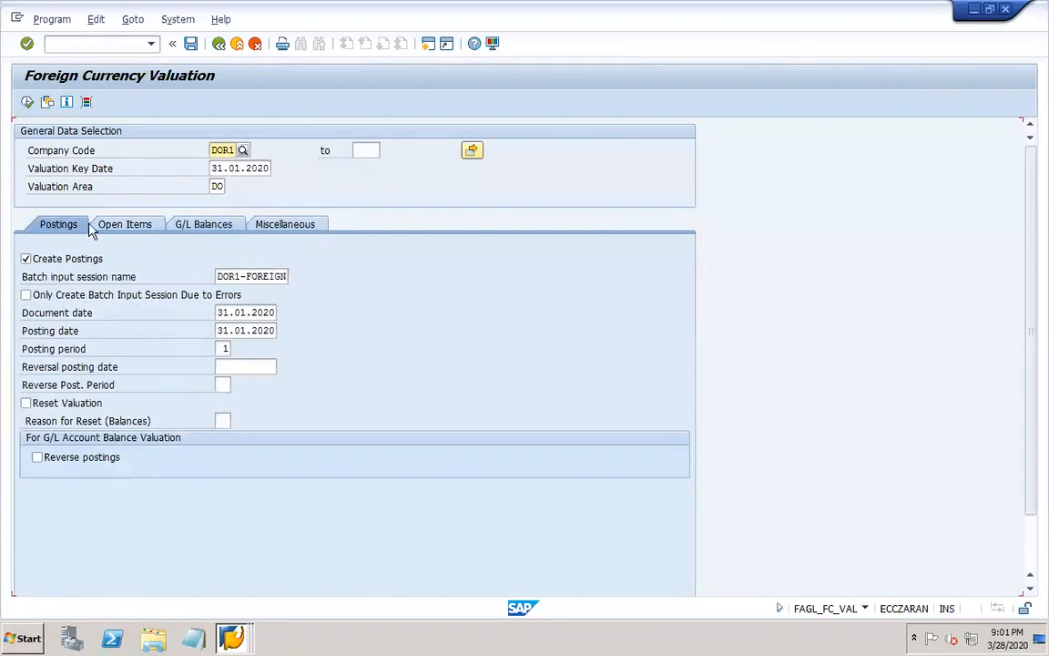
{"action": "left_click", "coordinate": [191, 44]}
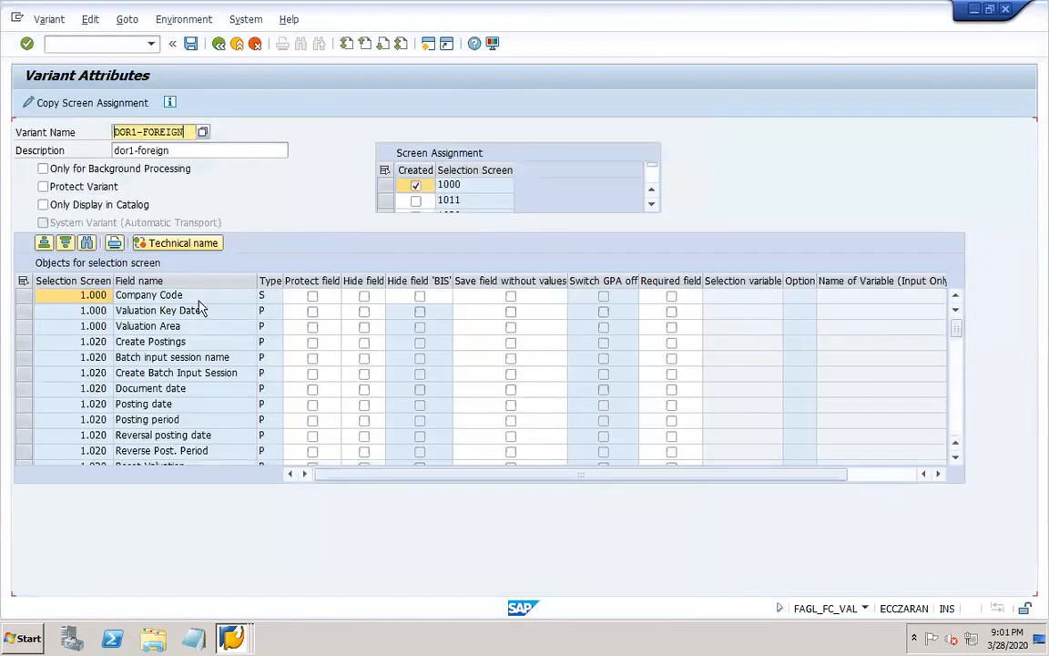
{"action": "left_click", "coordinate": [190, 44]}
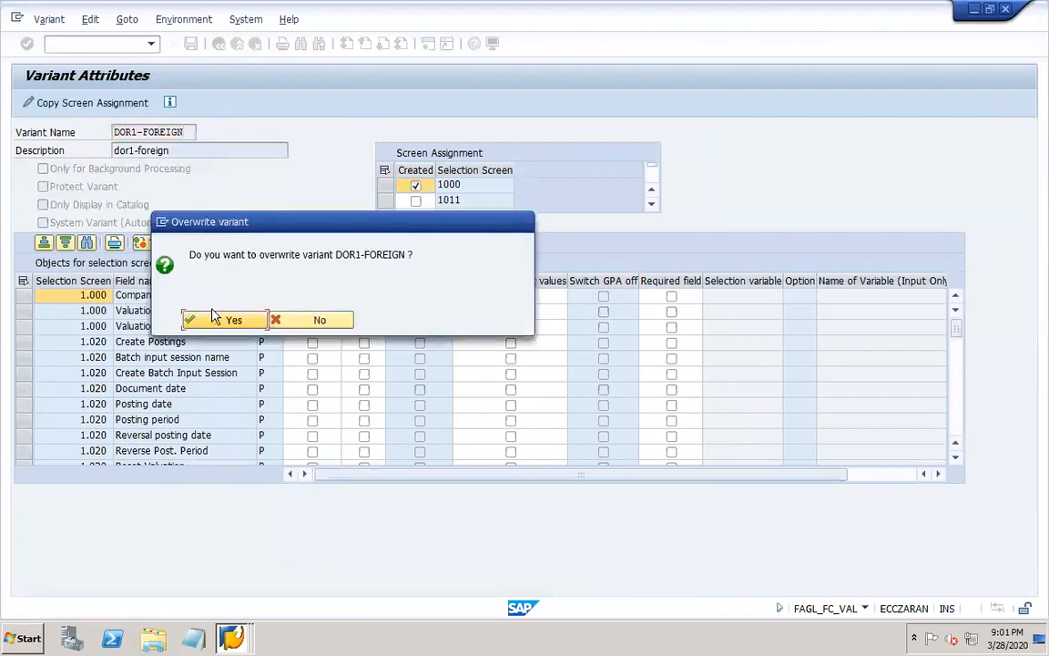
{"action": "left_click", "coordinate": [234, 322]}
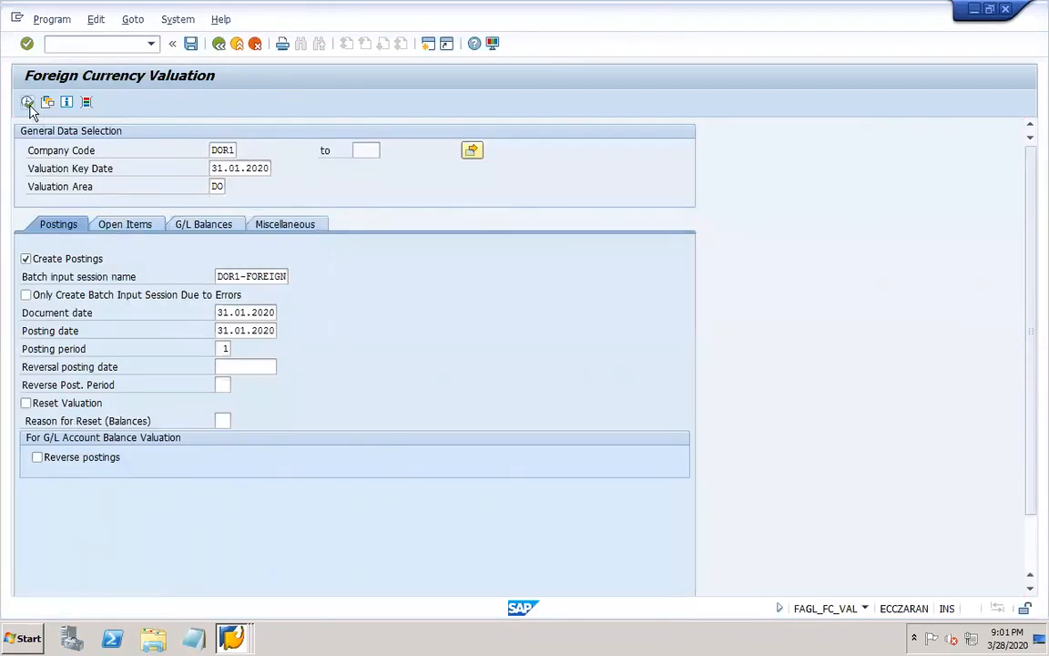
{"action": "left_click", "coordinate": [27, 102]}
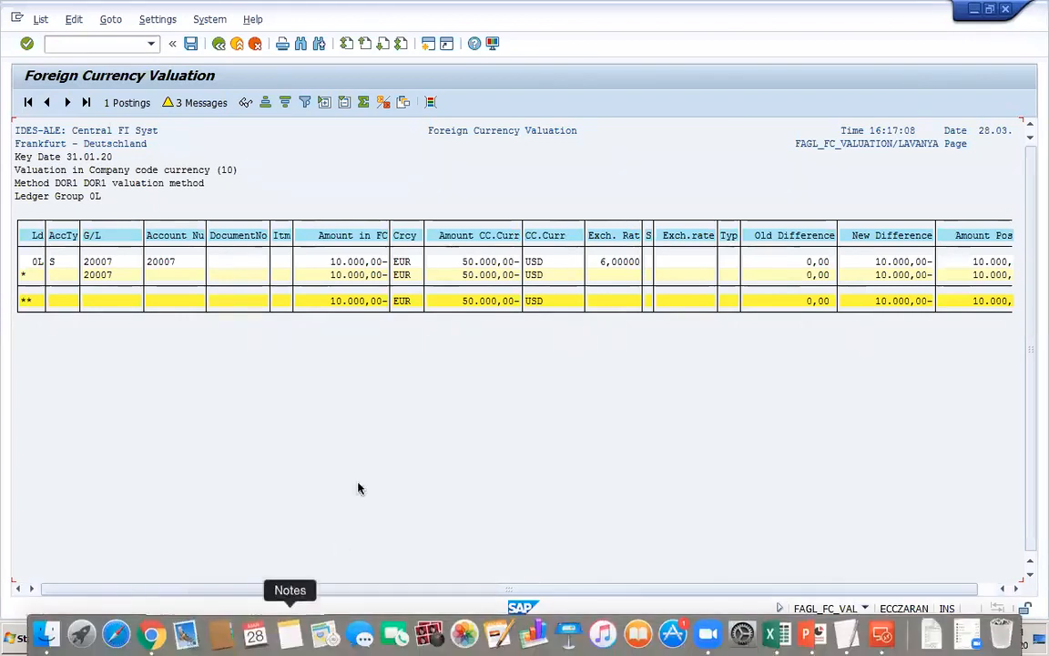
Switch to the G/L account session, restart FS00 and look up account 20007 under Liabilities.
{"action": "mouse_move", "coordinate": [244, 643]}
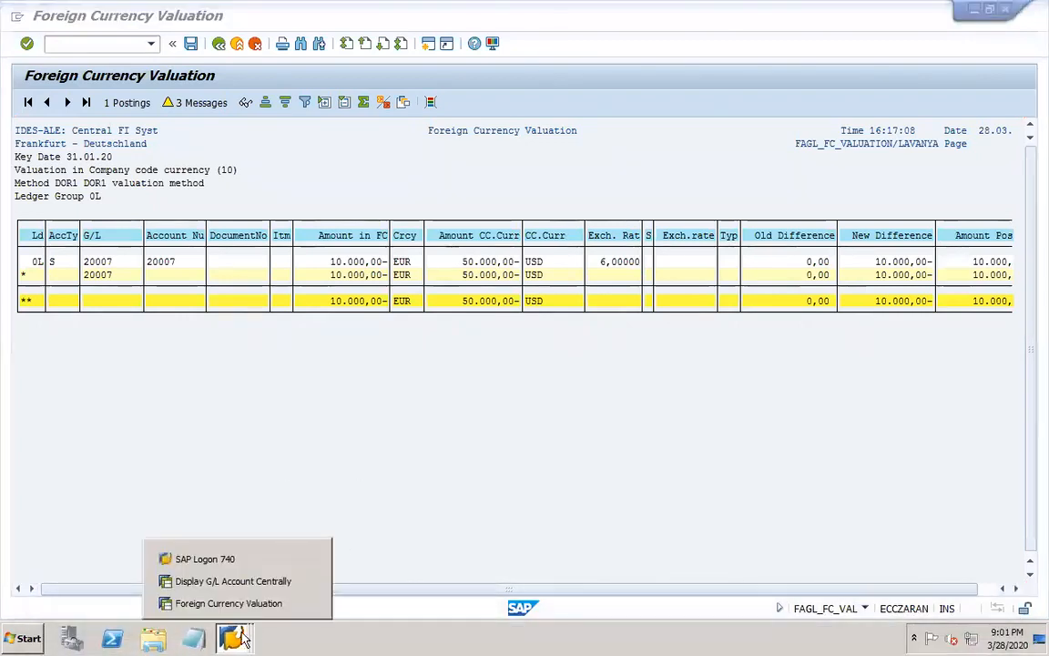
{"action": "left_click", "coordinate": [211, 578]}
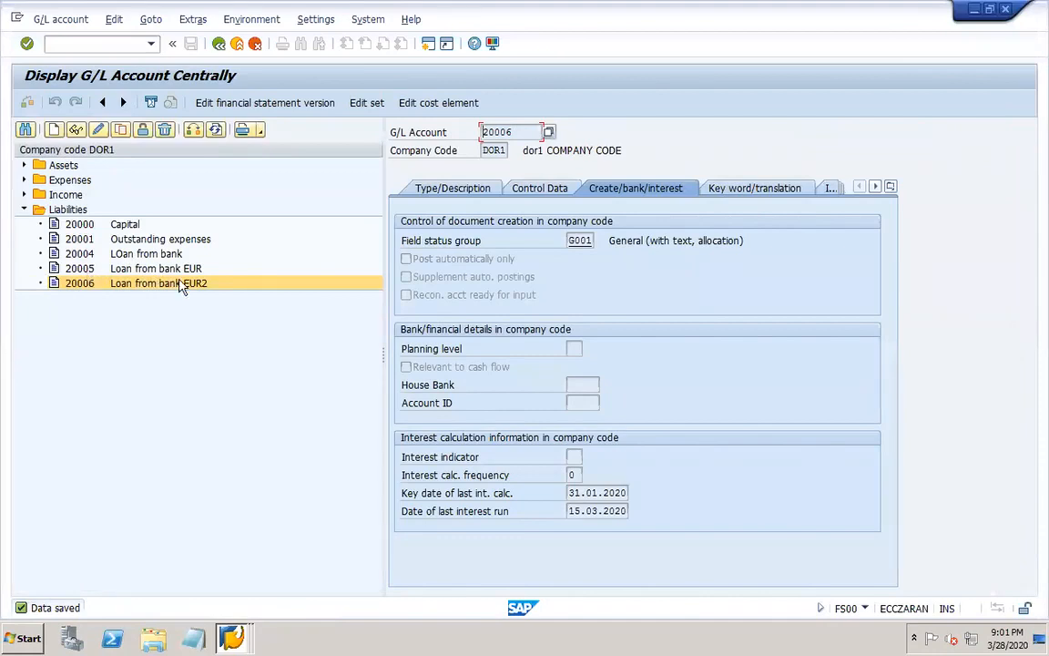
{"action": "left_click", "coordinate": [182, 287]}
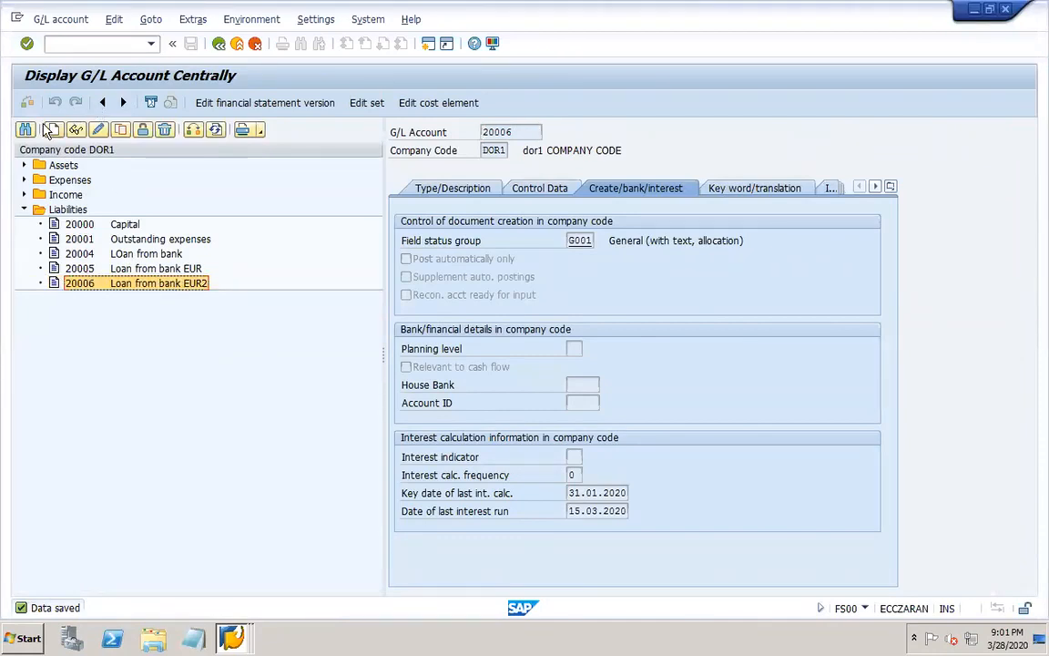
{"action": "left_click", "coordinate": [79, 40]}
{"action": "type", "text": "/NFS00"}
{"action": "key", "text": "Return"}
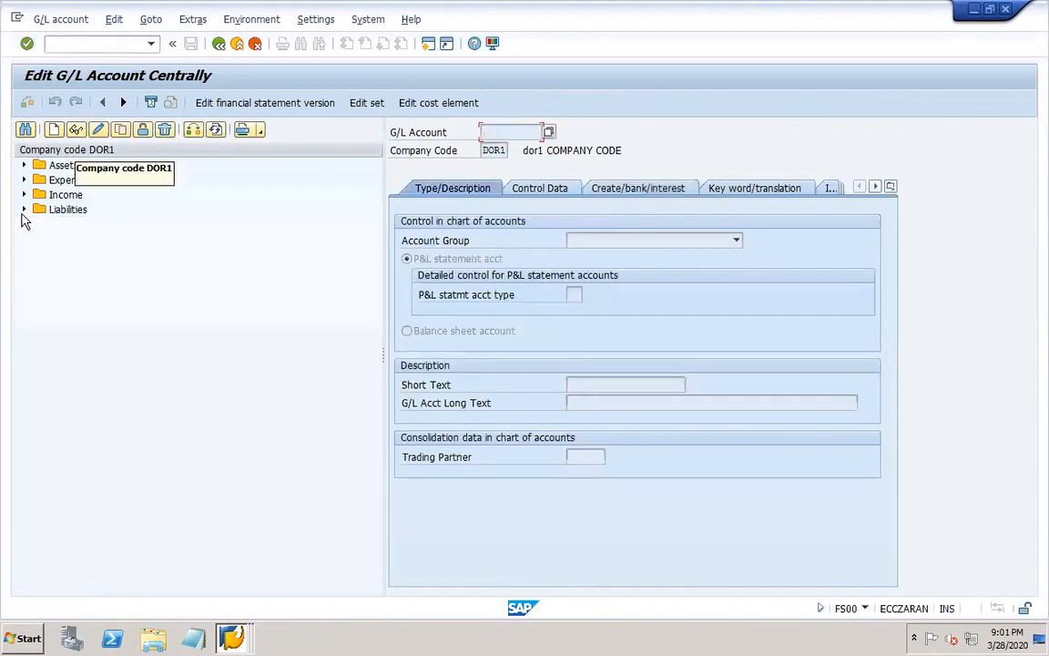
{"action": "left_click", "coordinate": [24, 209]}
{"action": "left_click", "coordinate": [177, 286]}
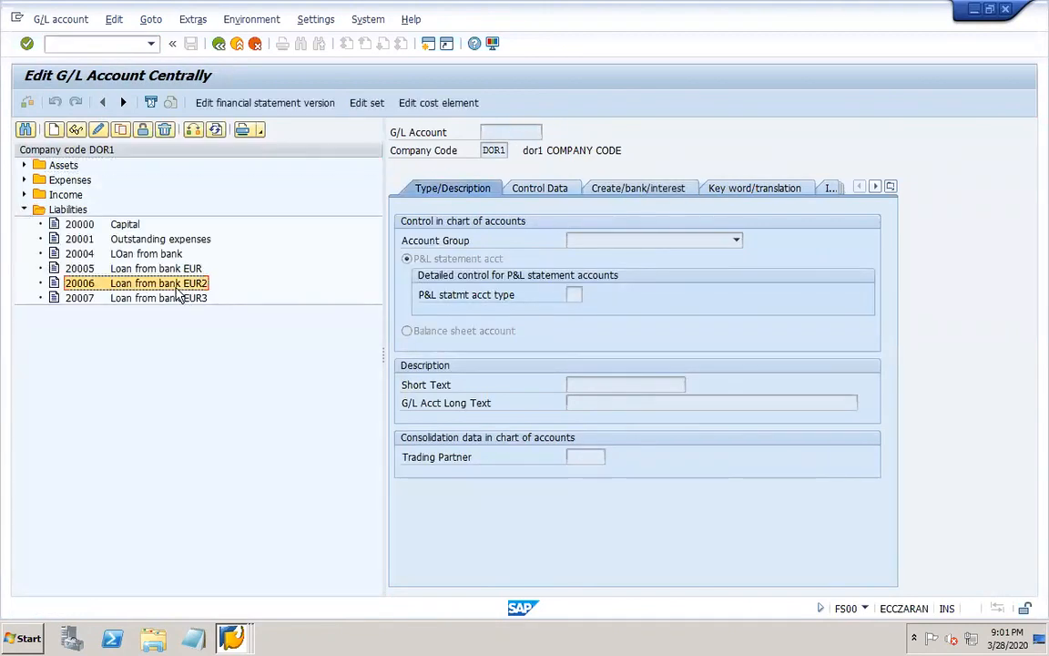
{"action": "left_click", "coordinate": [232, 637]}
{"action": "left_click", "coordinate": [178, 300]}
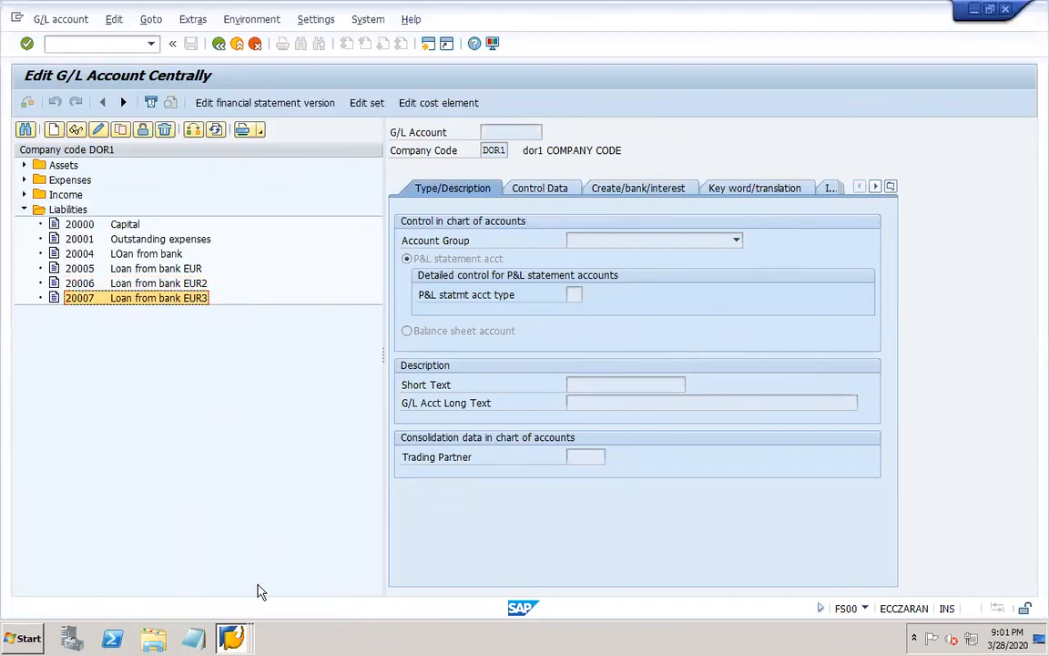
Return to the Foreign Currency Valuation results and examine the EUR amount and the difference columns through Amount Posted.
{"action": "left_click", "coordinate": [231, 637]}
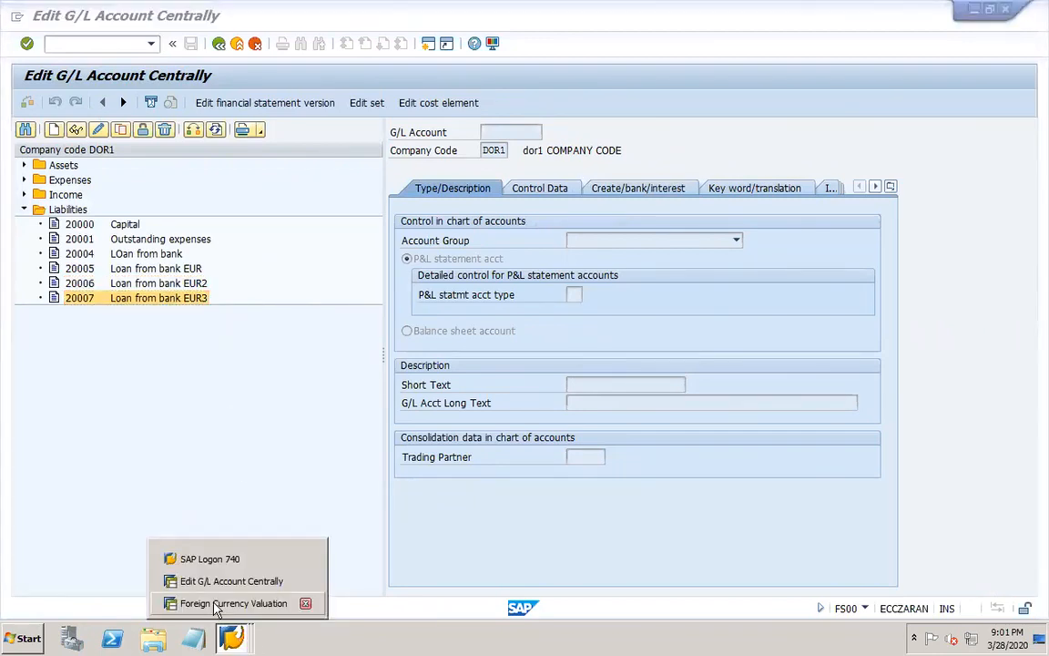
{"action": "left_click", "coordinate": [217, 606]}
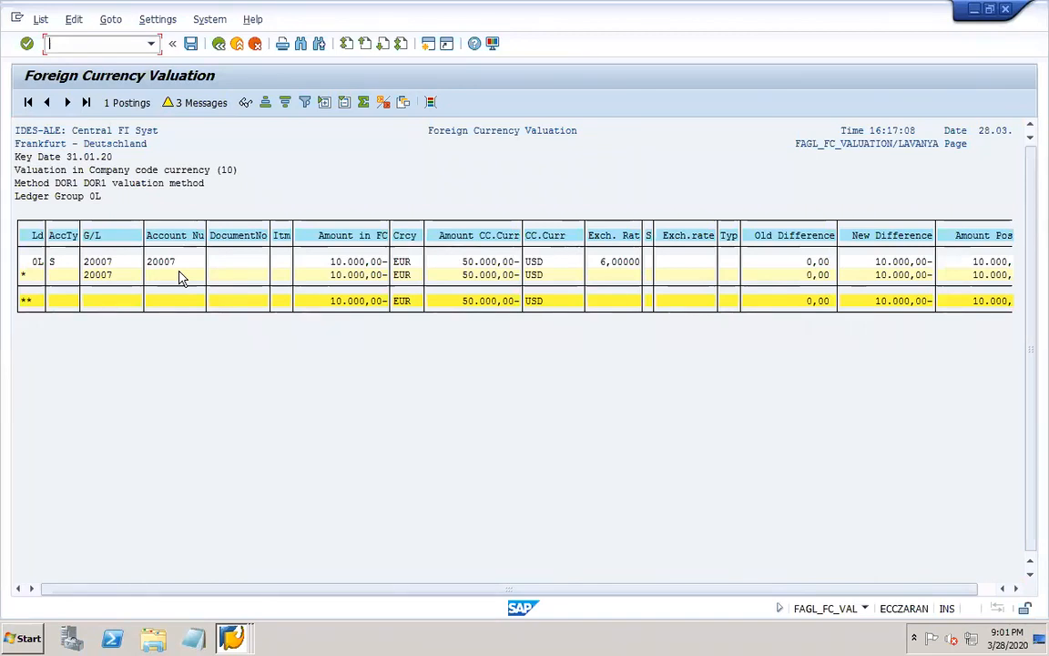
{"action": "left_click", "coordinate": [356, 263]}
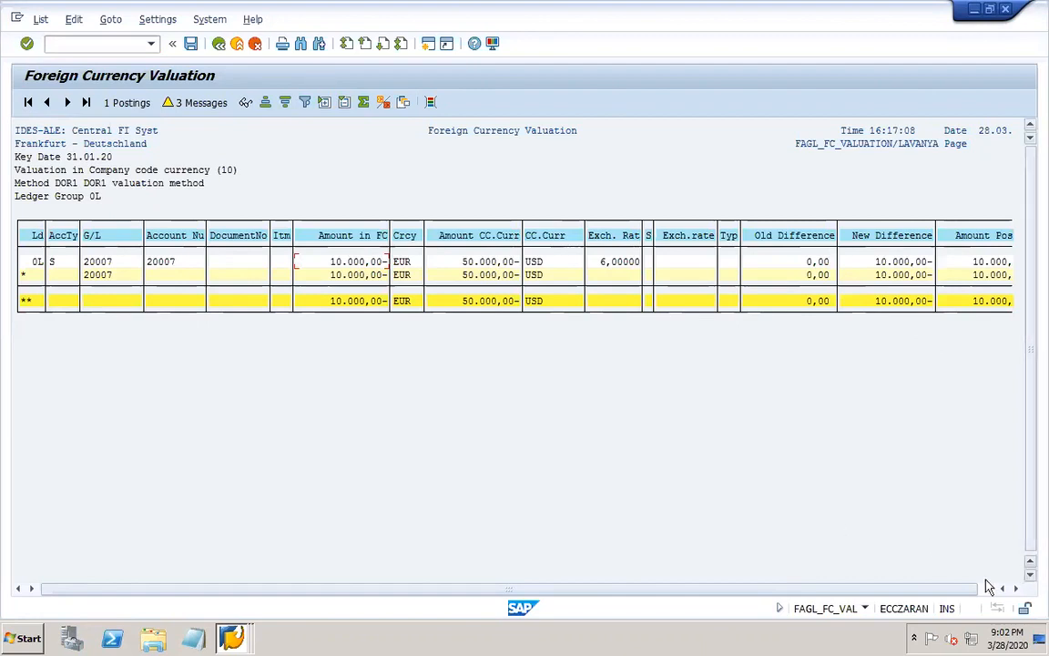
{"action": "left_click", "coordinate": [1016, 588]}
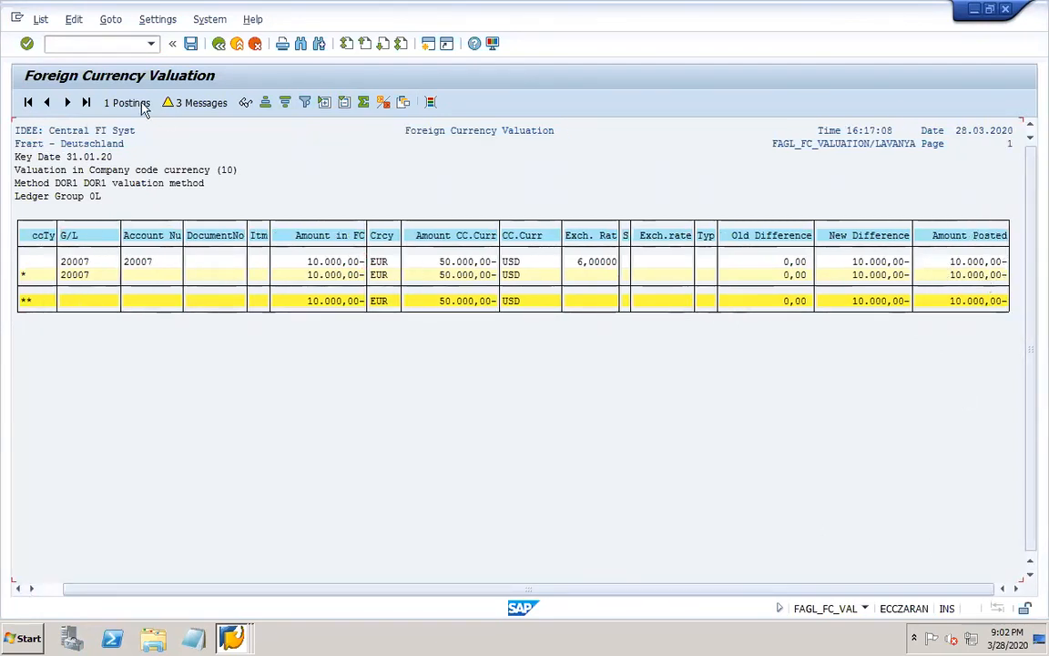
Review the valuation run's message log, hide its success messages, and display the run's postings.
{"action": "left_click", "coordinate": [196, 104]}
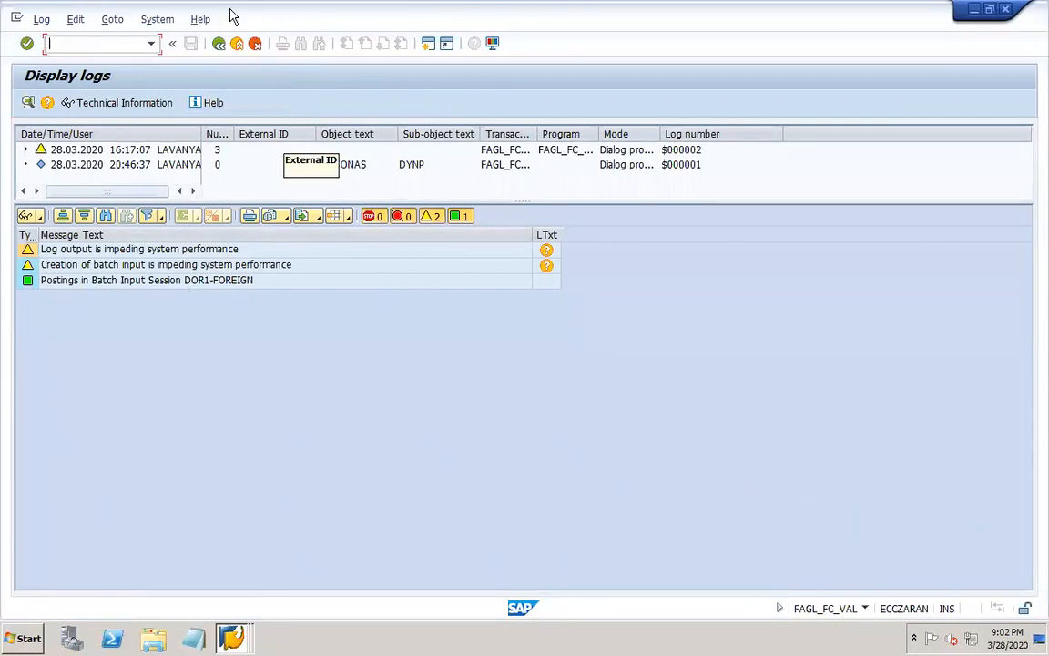
{"action": "left_click", "coordinate": [459, 217]}
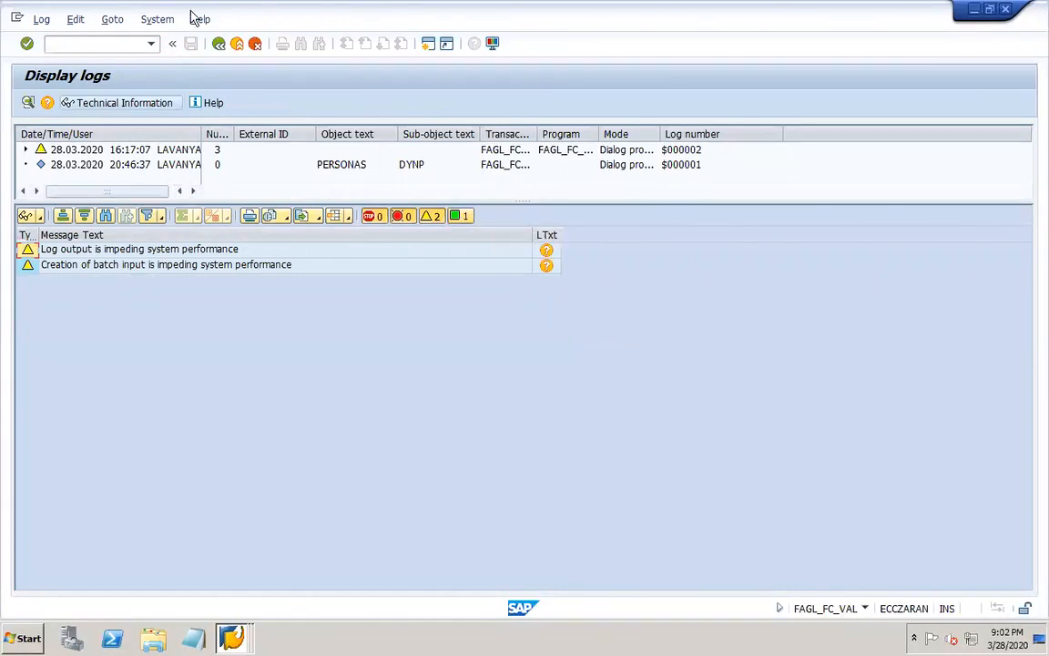
{"action": "left_click", "coordinate": [219, 43]}
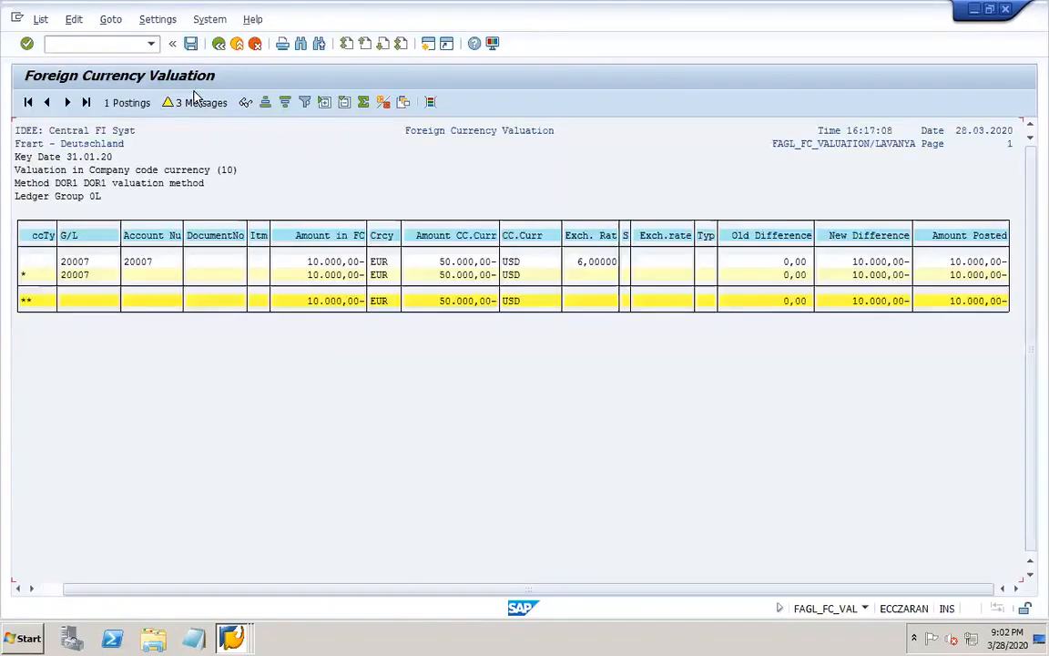
{"action": "left_click", "coordinate": [123, 103]}
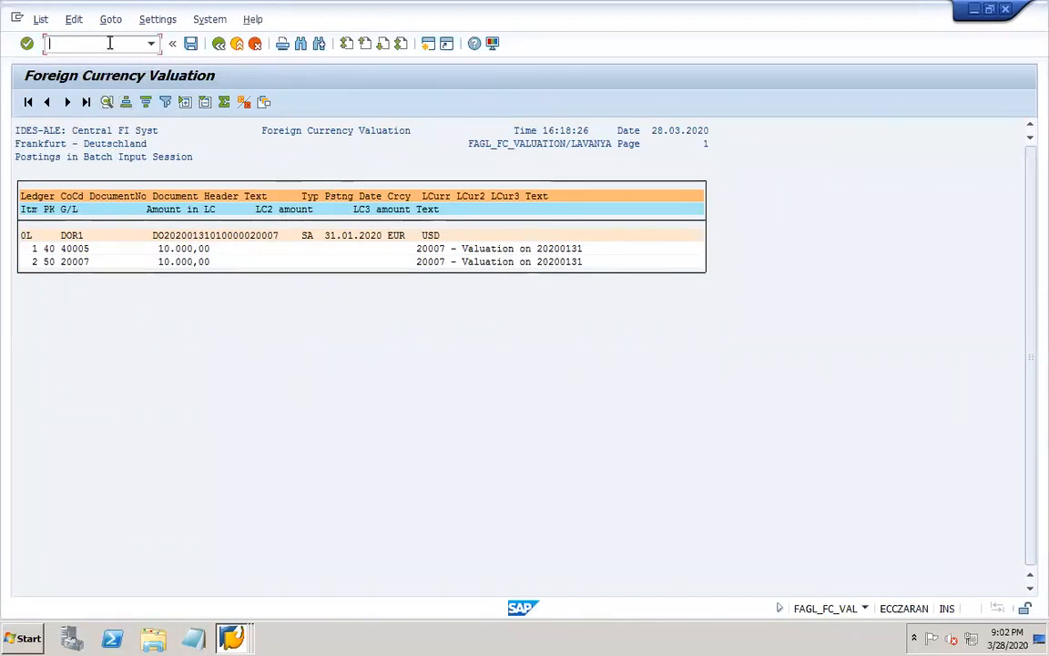
Open SM35 in a new session, process the batch input session DOR1-FOREIGN with Display errors only, and exit batch input.
{"action": "type", "text": "OSM35"}
{"action": "key", "text": "Return"}
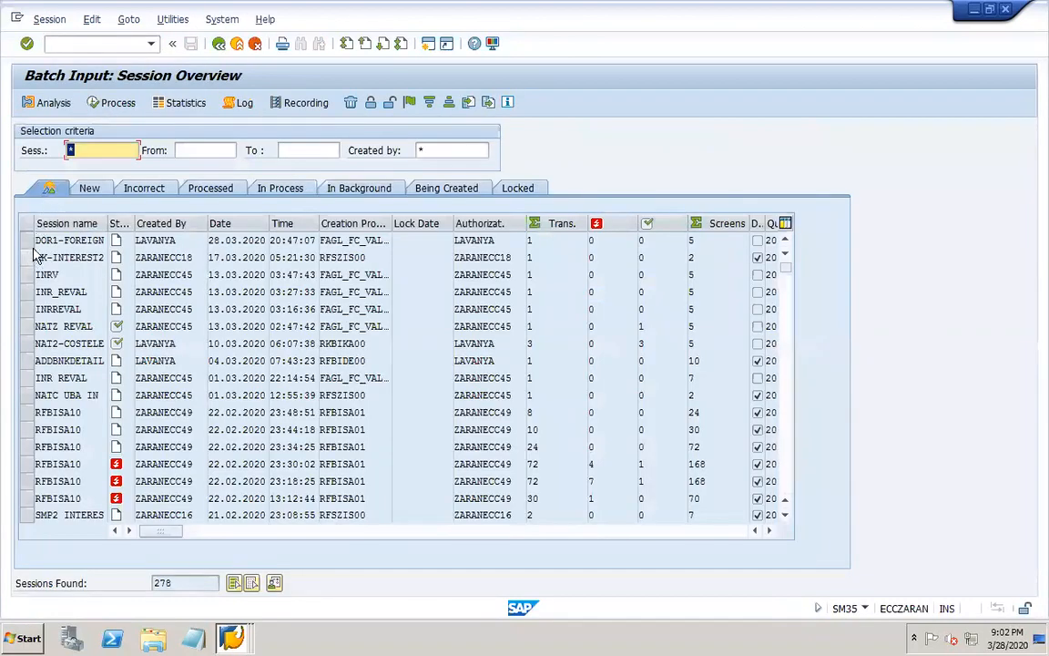
{"action": "left_click", "coordinate": [26, 241]}
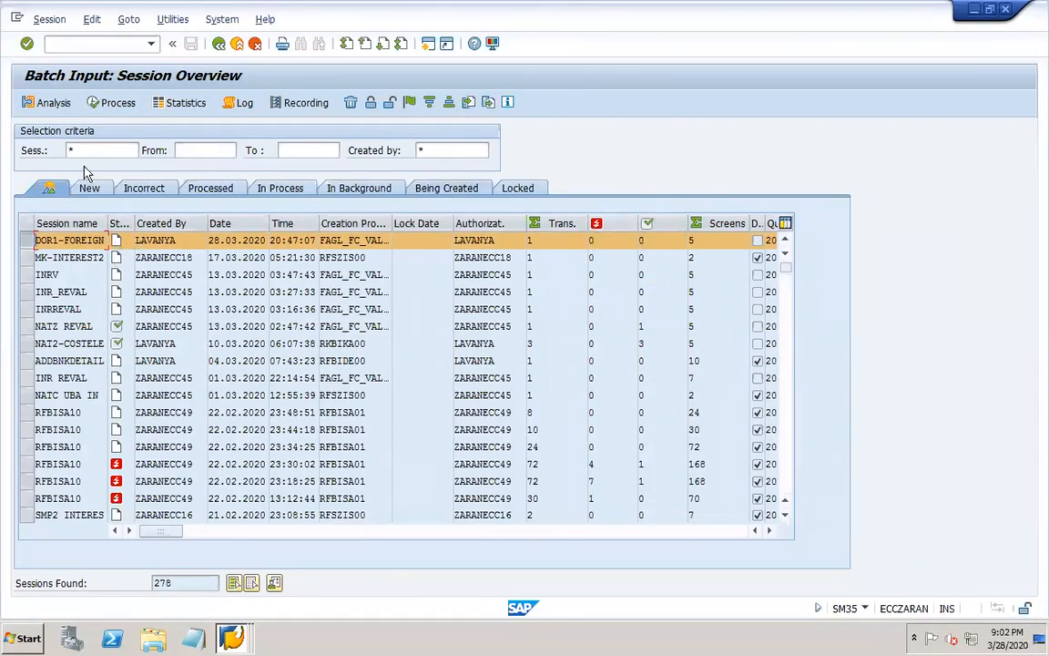
{"action": "left_click", "coordinate": [123, 107]}
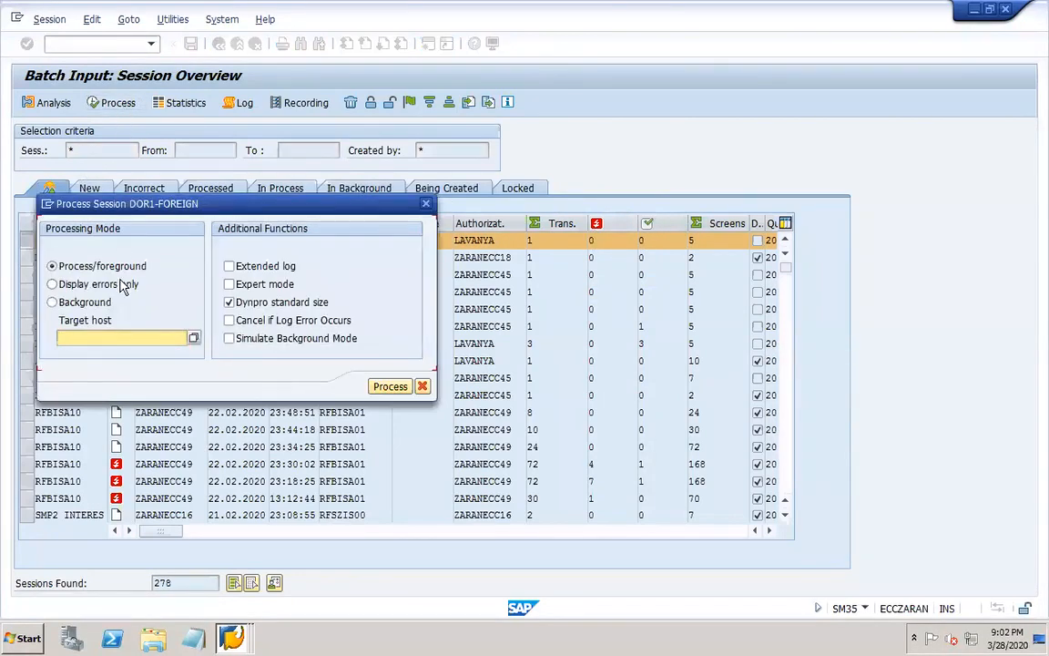
{"action": "left_click", "coordinate": [82, 284]}
{"action": "left_click", "coordinate": [375, 386]}
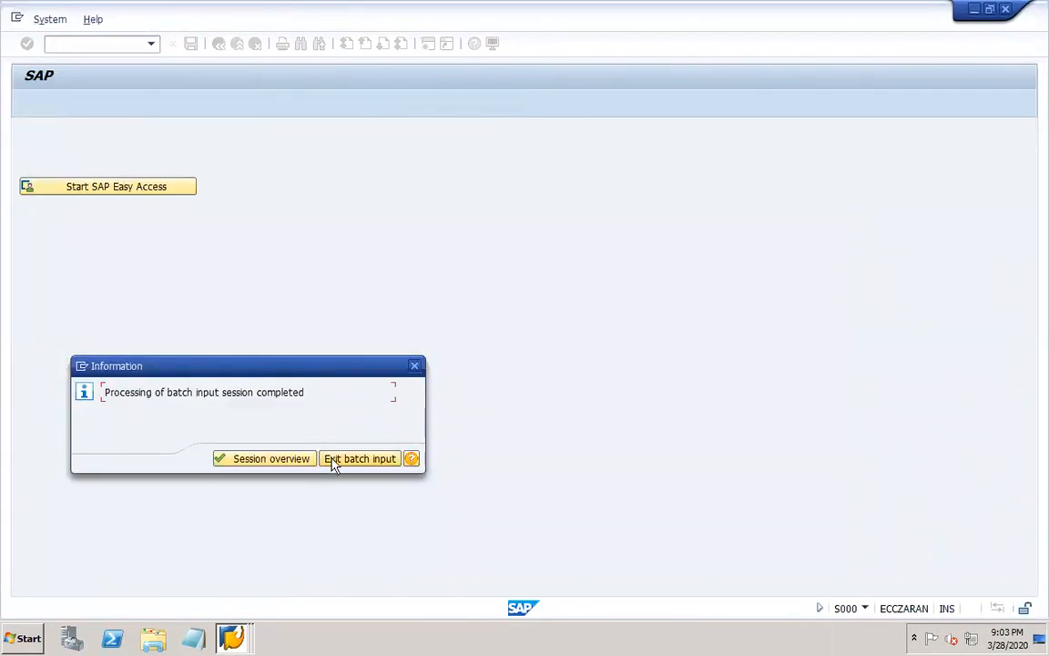
{"action": "left_click", "coordinate": [344, 461]}
Display the latest DOR1 document in FB03 and widen the Description column to read the full account names.
{"action": "type", "text": "FB03"}
{"action": "key", "text": "Return"}
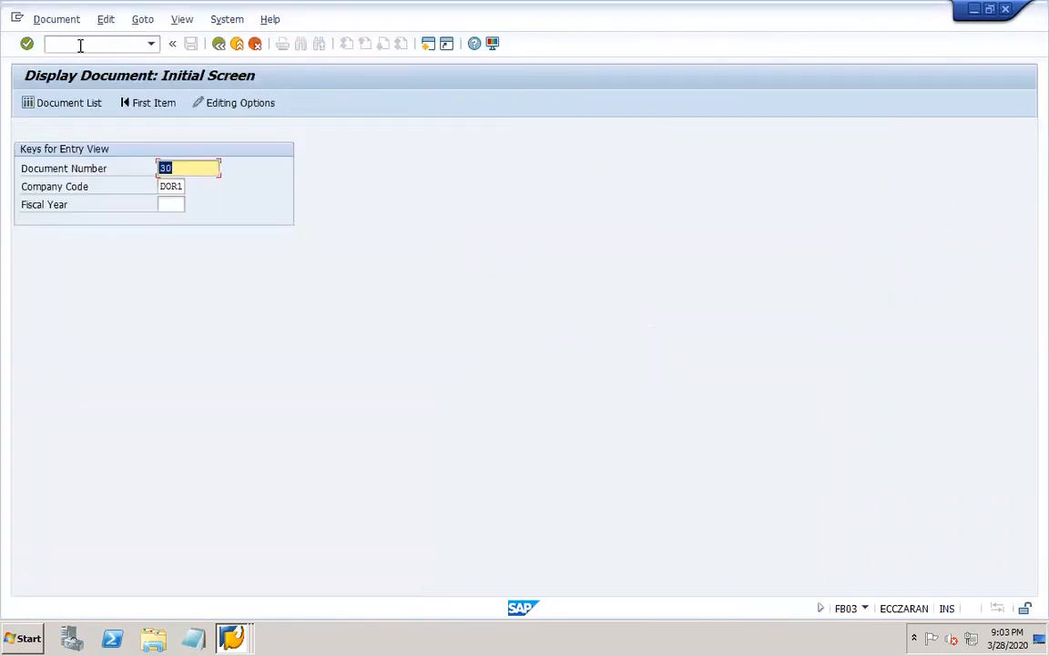
{"action": "key", "text": "Return"}
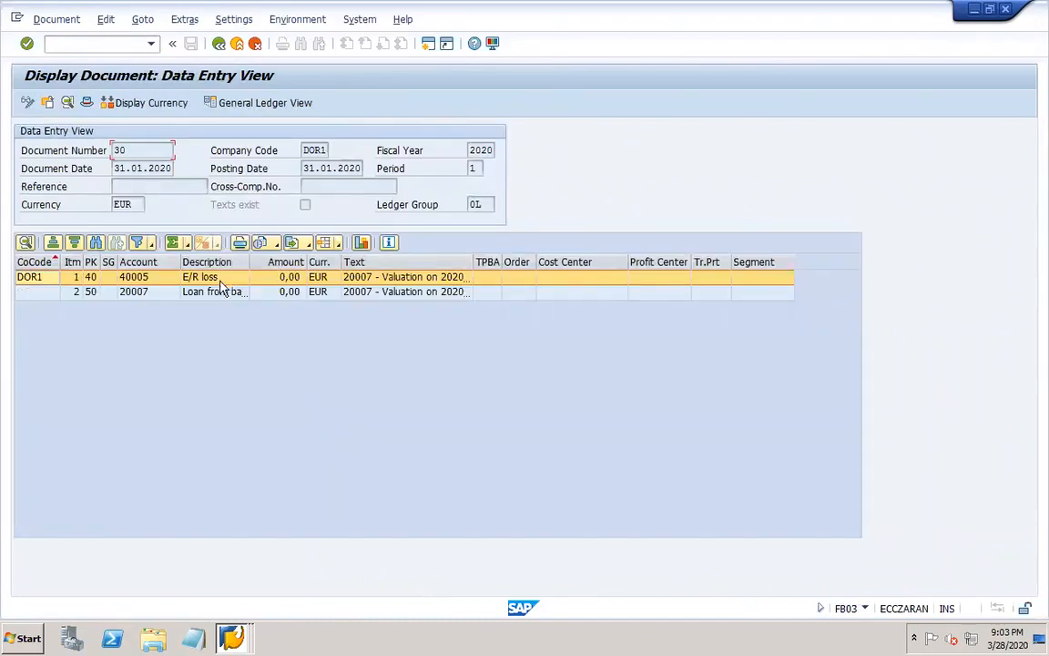
{"action": "left_click_drag", "start_coordinate": [248, 254], "coordinate": [318, 259]}
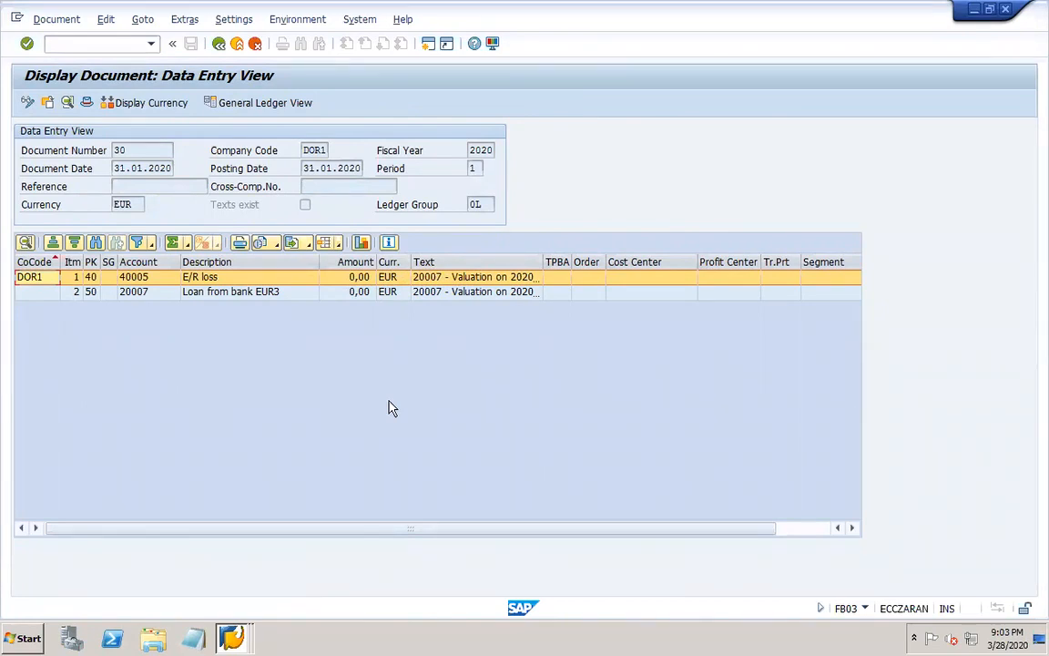
Switch the document's display currency to USD and examine the E/R loss and loan line items.
{"action": "left_click", "coordinate": [146, 103]}
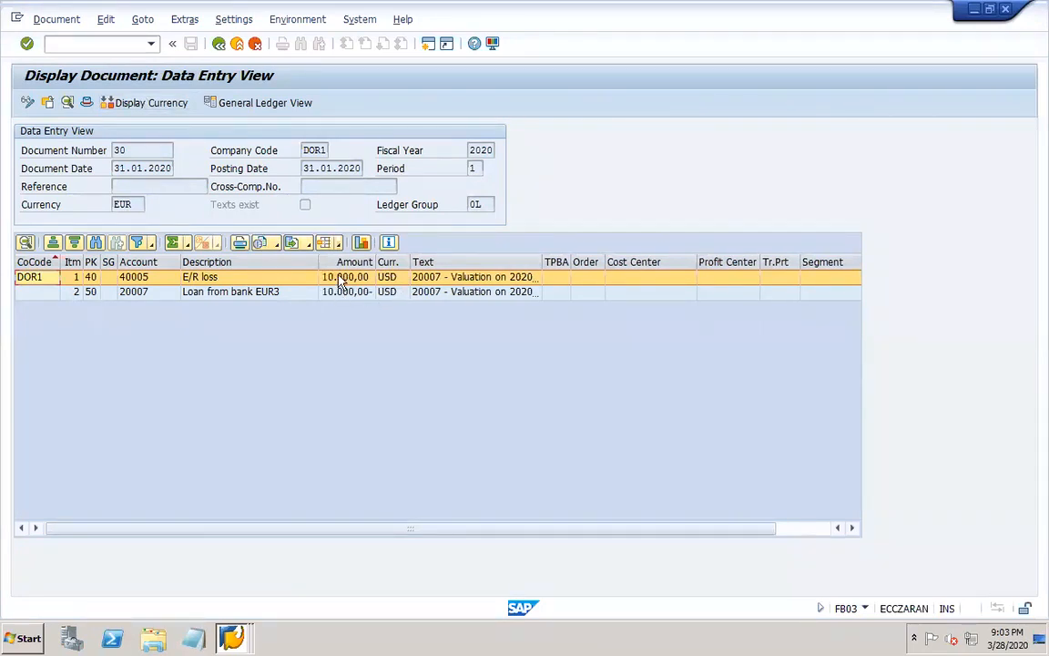
{"action": "left_click", "coordinate": [345, 292]}
{"action": "left_click", "coordinate": [251, 279]}
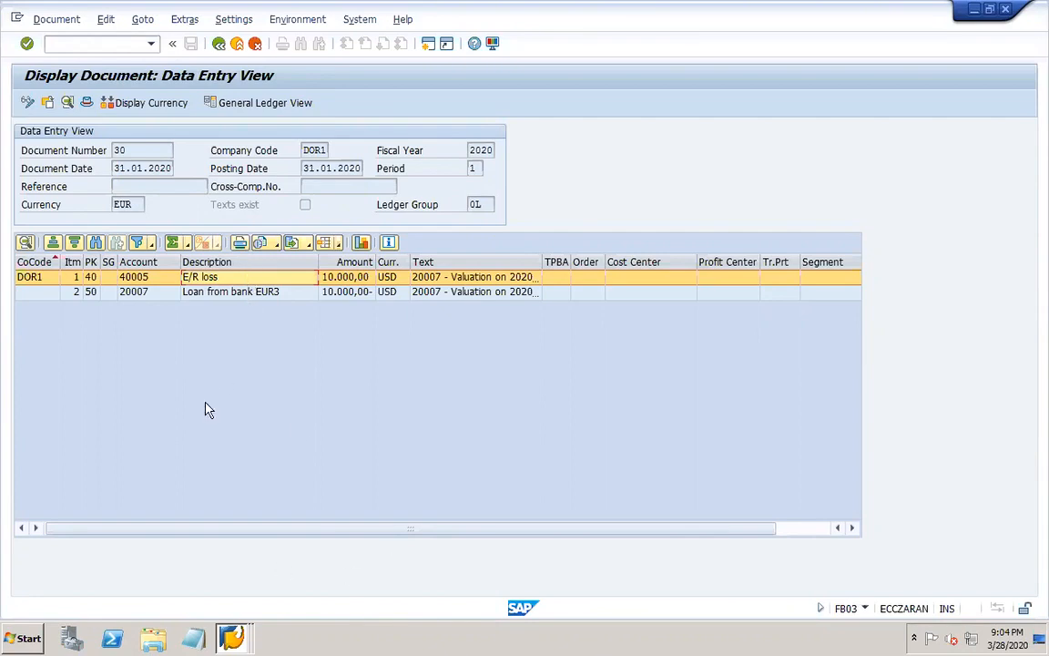
Go back to the Foreign Currency Valuation selection screen and review its G/L balance valuation settings.
{"action": "left_click", "coordinate": [231, 637]}
{"action": "left_click", "coordinate": [217, 580]}
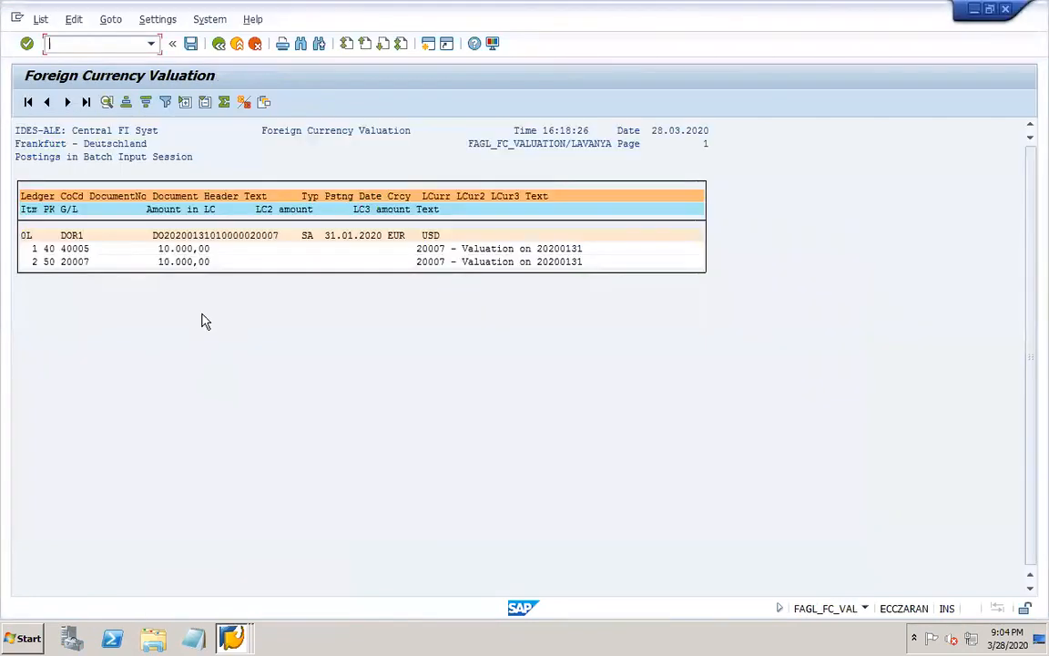
{"action": "left_click", "coordinate": [218, 44]}
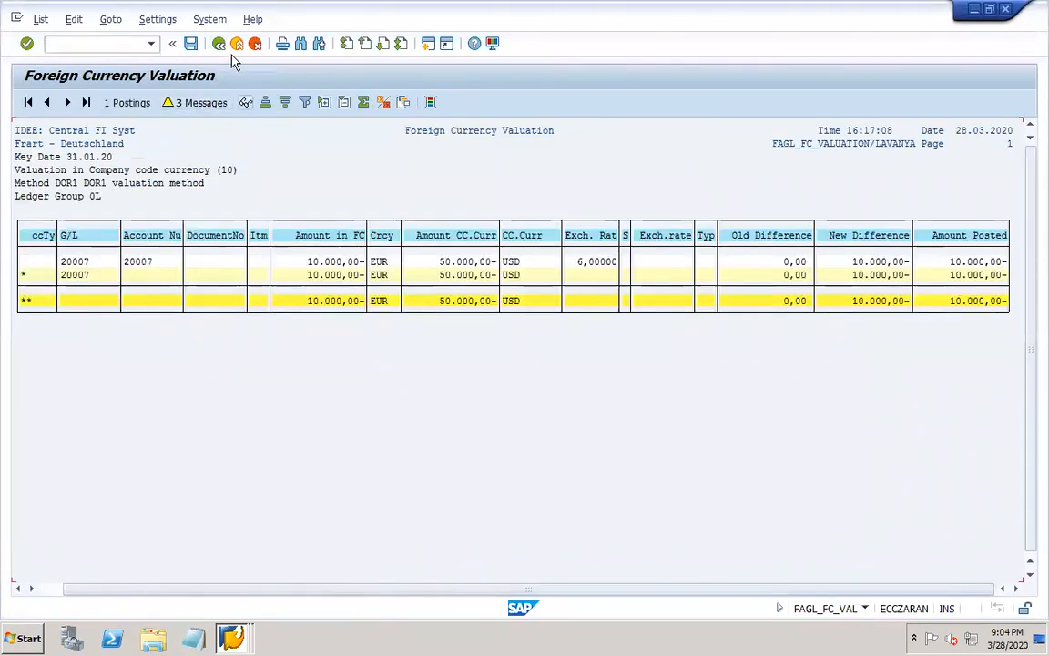
{"action": "left_click", "coordinate": [219, 44]}
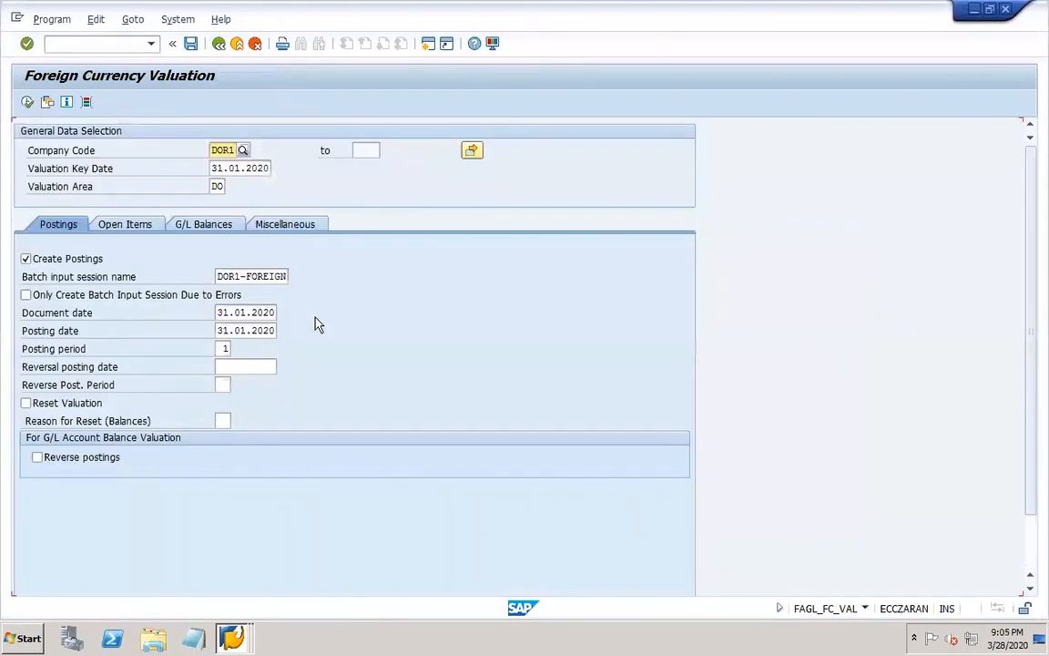
{"action": "left_click", "coordinate": [204, 226]}
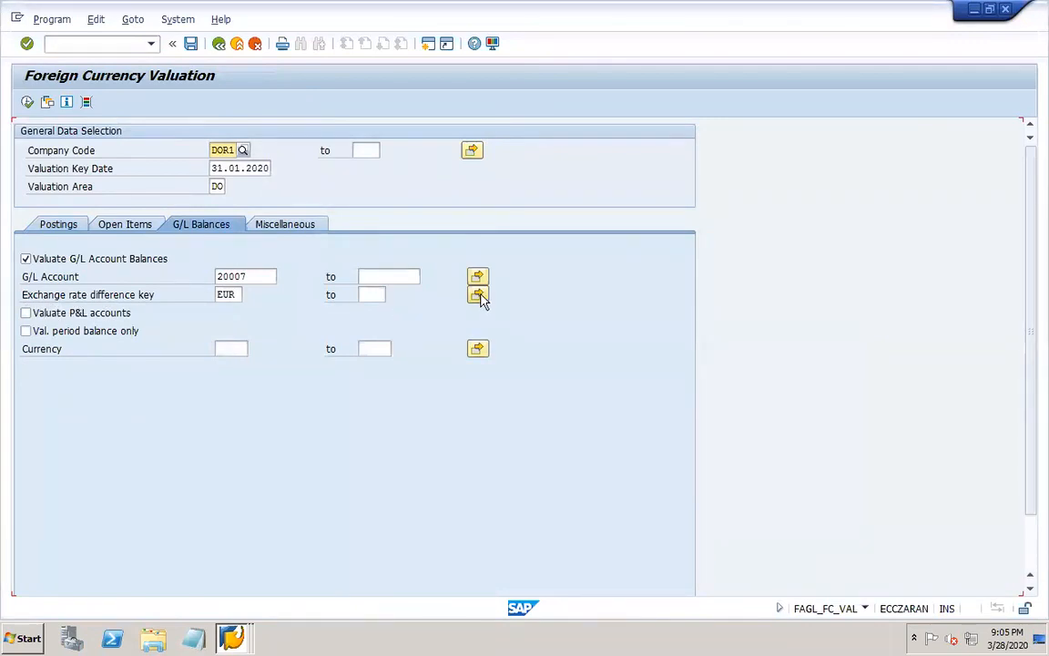
{"action": "left_click", "coordinate": [254, 277]}
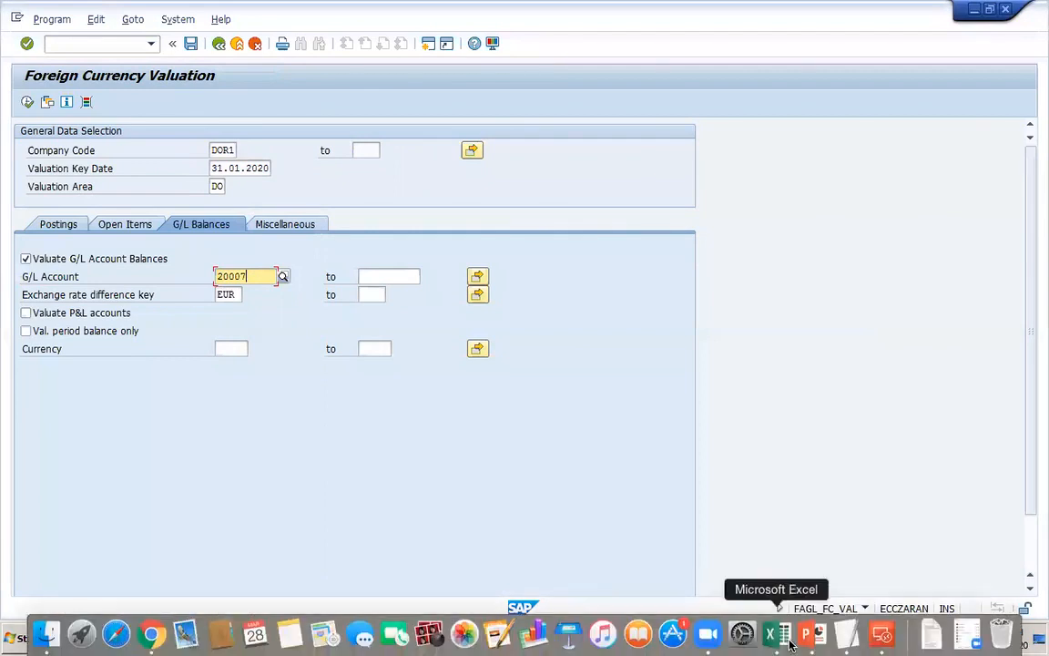
Switch to PowerPoint, add the line SM35 below FAGL_FC_VAL on the foreign currency revaluation slide, and save the presentation.
{"action": "left_click", "coordinate": [805, 634]}
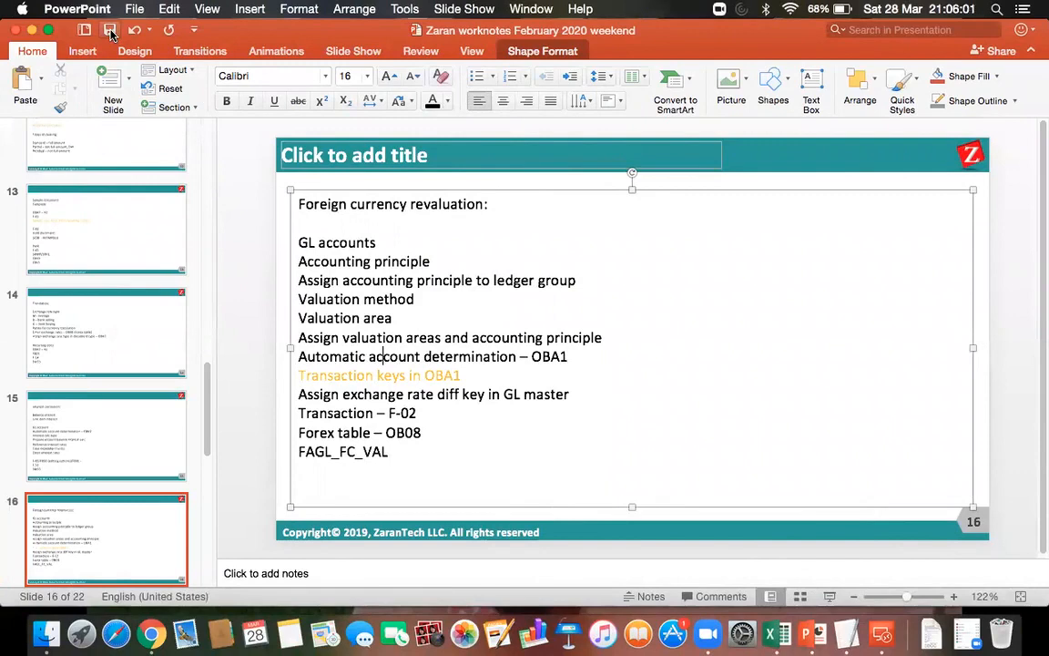
{"action": "left_click", "coordinate": [398, 452]}
{"action": "key", "text": "Return"}
{"action": "type", "text": "SM35"}
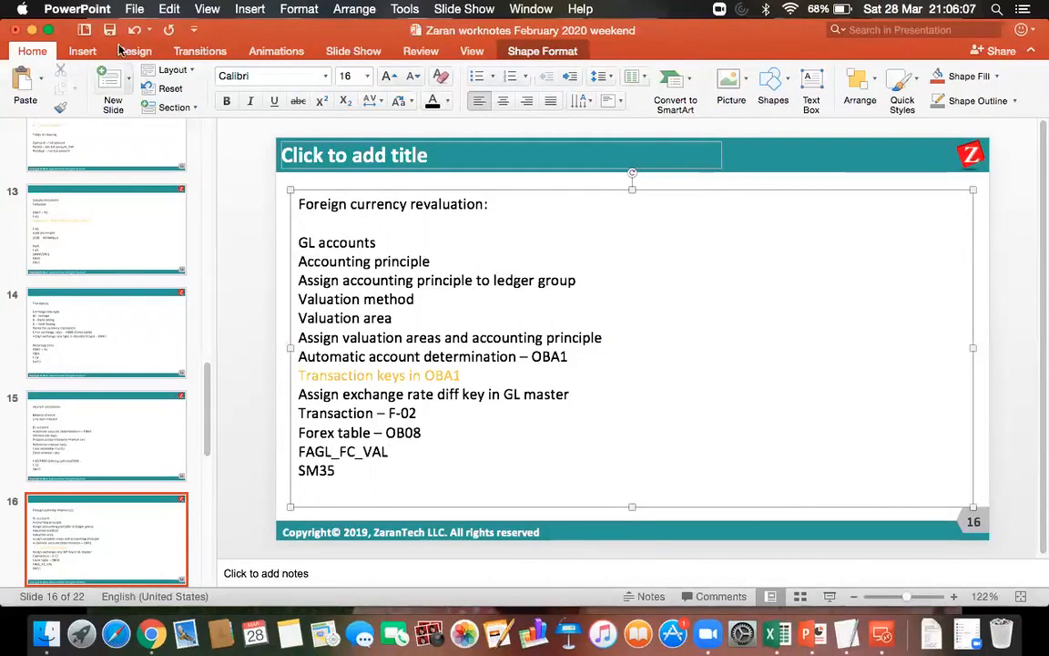
{"action": "left_click", "coordinate": [109, 30]}
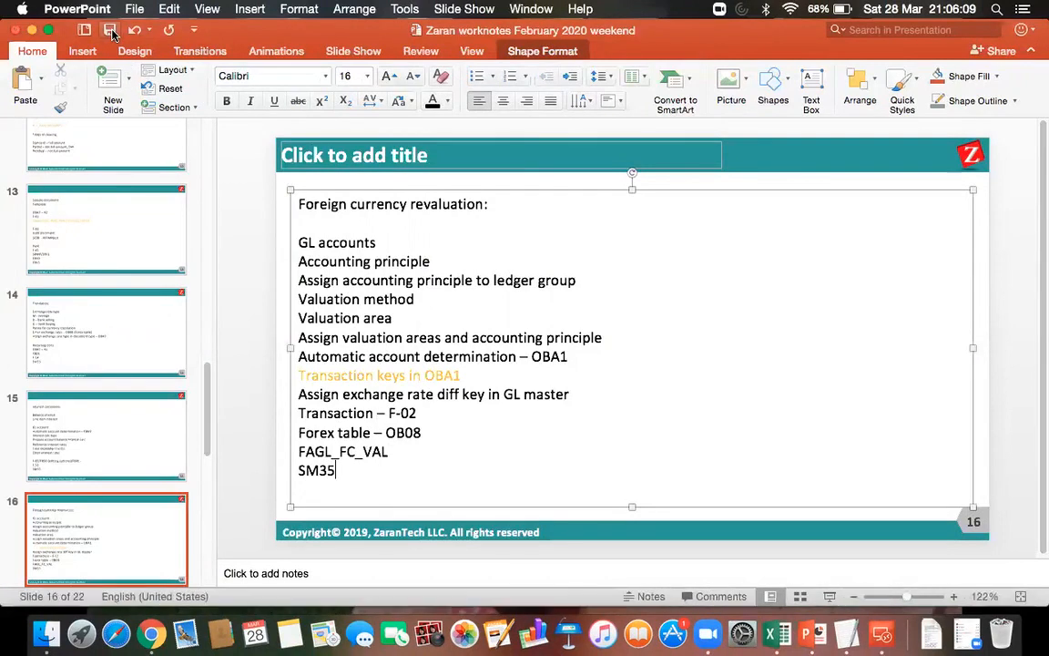
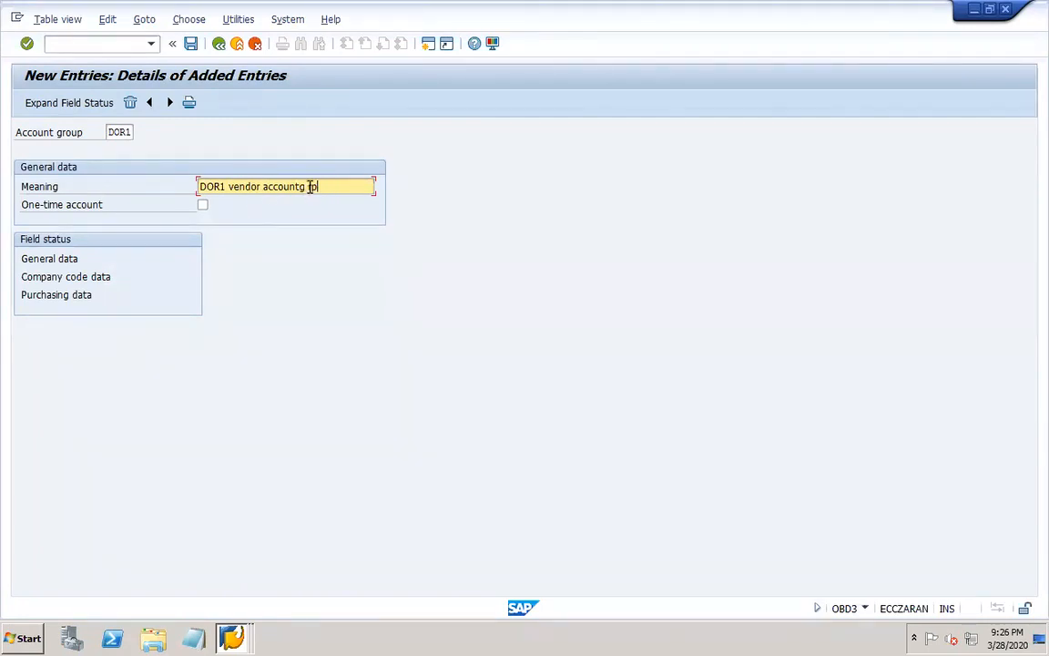
Complete the Meaning of account group DOR1 as "DOR1 vendor accountg grp" and save the new entry.
{"action": "left_click", "coordinate": [309, 187]}
{"action": "type", "text": "g"}
{"action": "left_click", "coordinate": [191, 44]}
{"action": "left_click", "coordinate": [241, 277]}
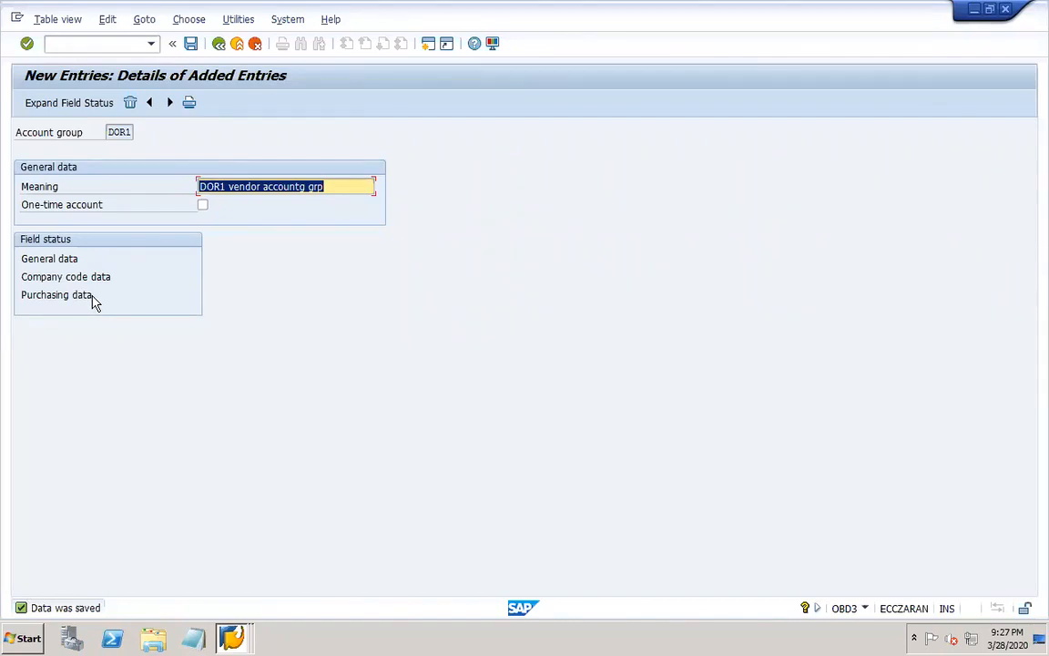
Examine the Address and Communication field status settings in the general data of account group DOR1, returning to the entry details.
{"action": "double_click", "coordinate": [43, 259]}
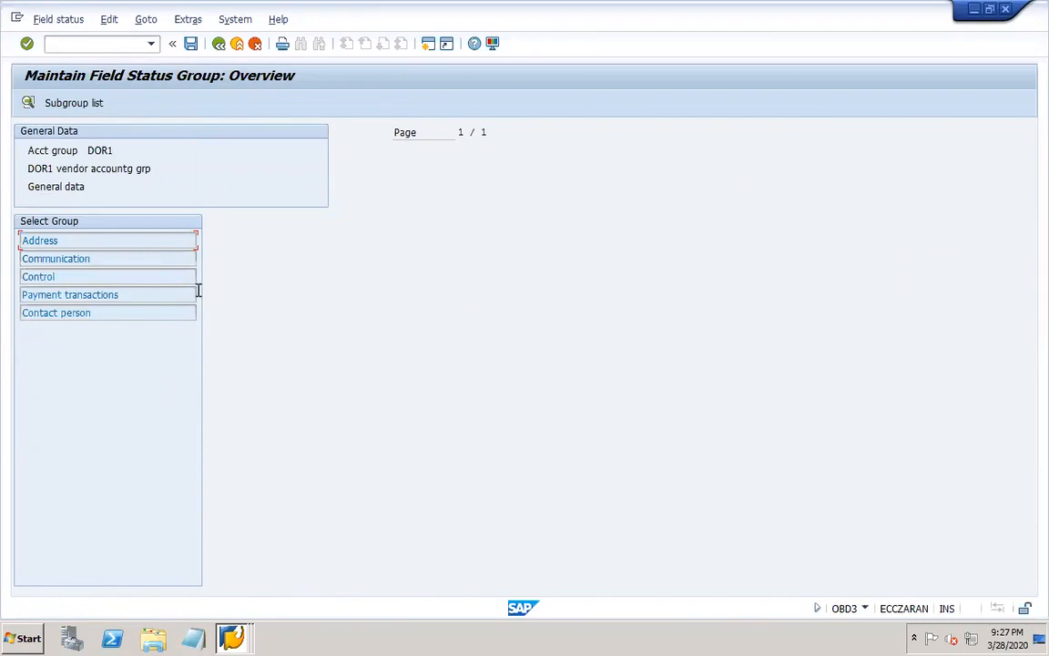
{"action": "double_click", "coordinate": [65, 239]}
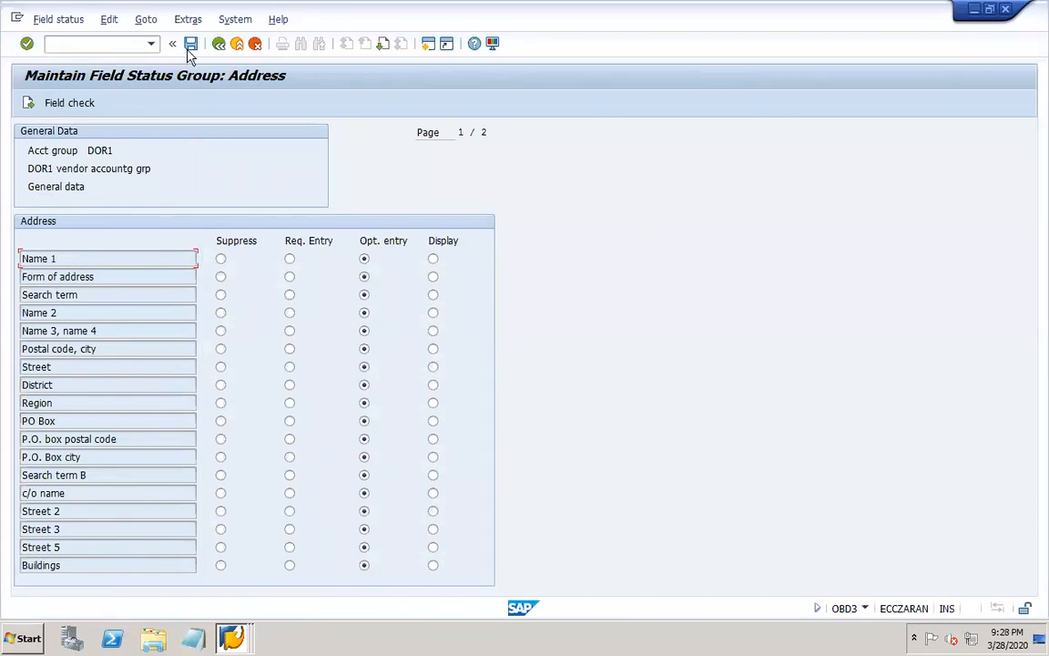
{"action": "left_click", "coordinate": [217, 42]}
{"action": "left_click", "coordinate": [65, 255]}
{"action": "double_click", "coordinate": [66, 256]}
{"action": "left_click", "coordinate": [217, 44]}
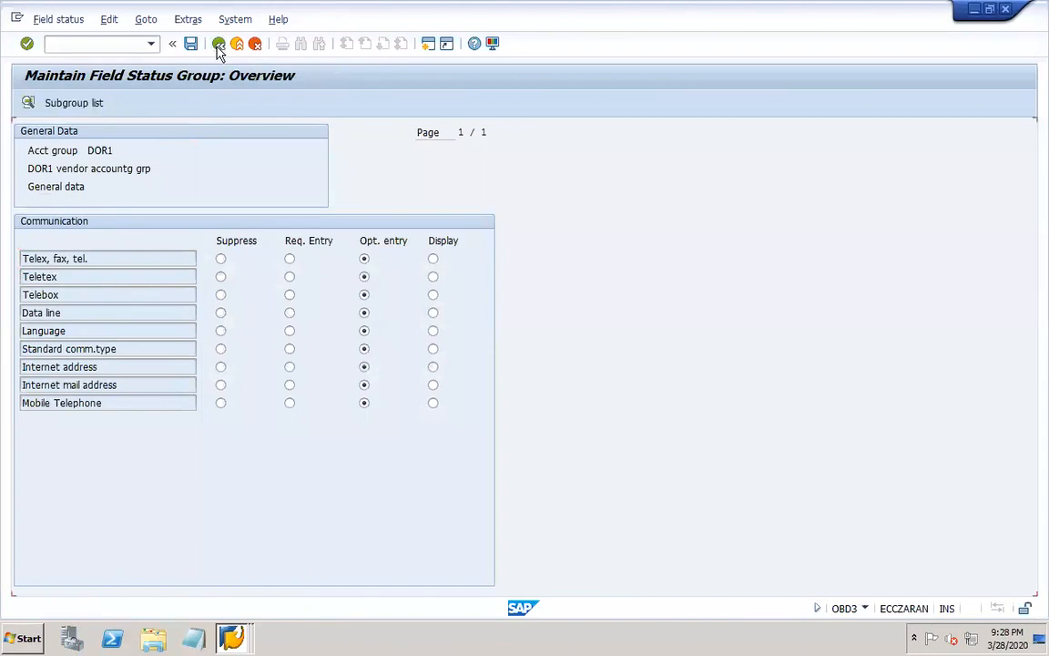
{"action": "left_click", "coordinate": [217, 44]}
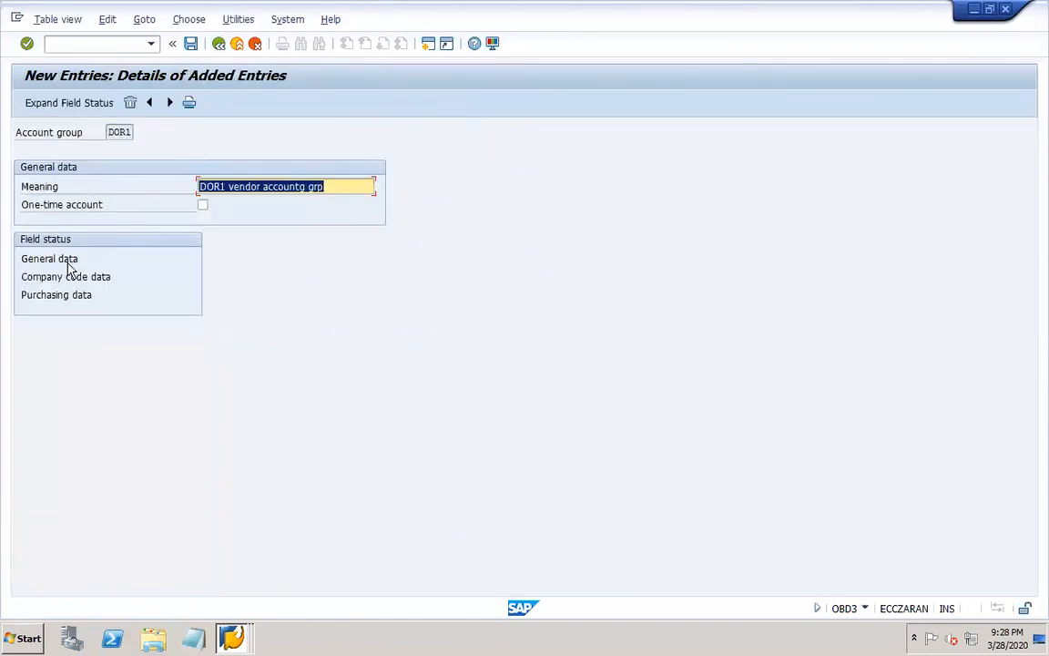
Make Reconciliation account a required entry in the company code data's Account management field status and save the account group.
{"action": "double_click", "coordinate": [97, 279]}
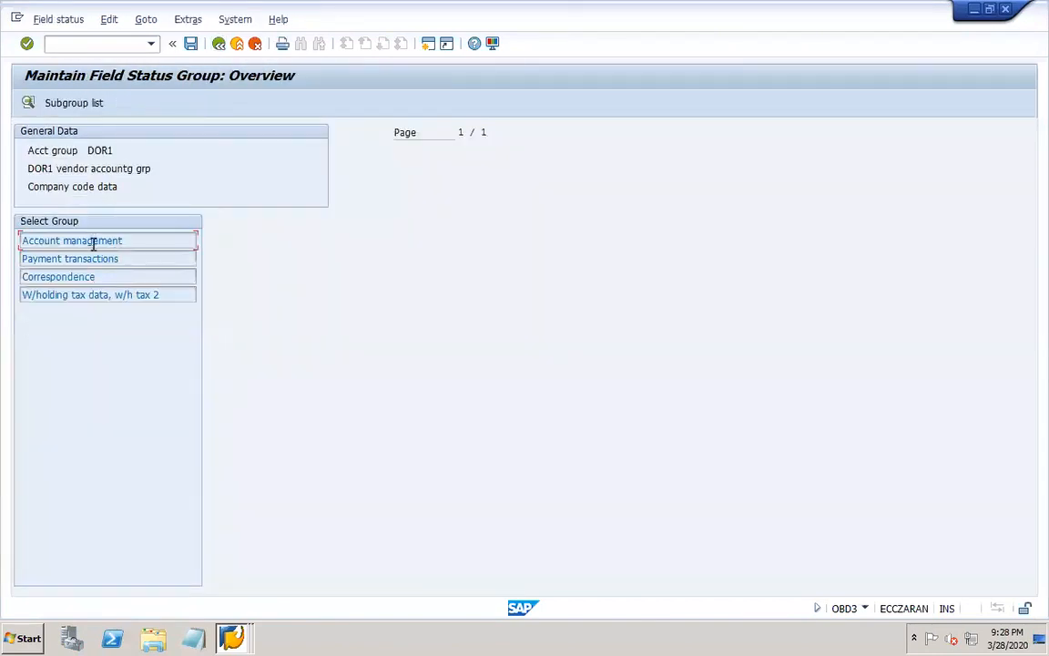
{"action": "double_click", "coordinate": [104, 240]}
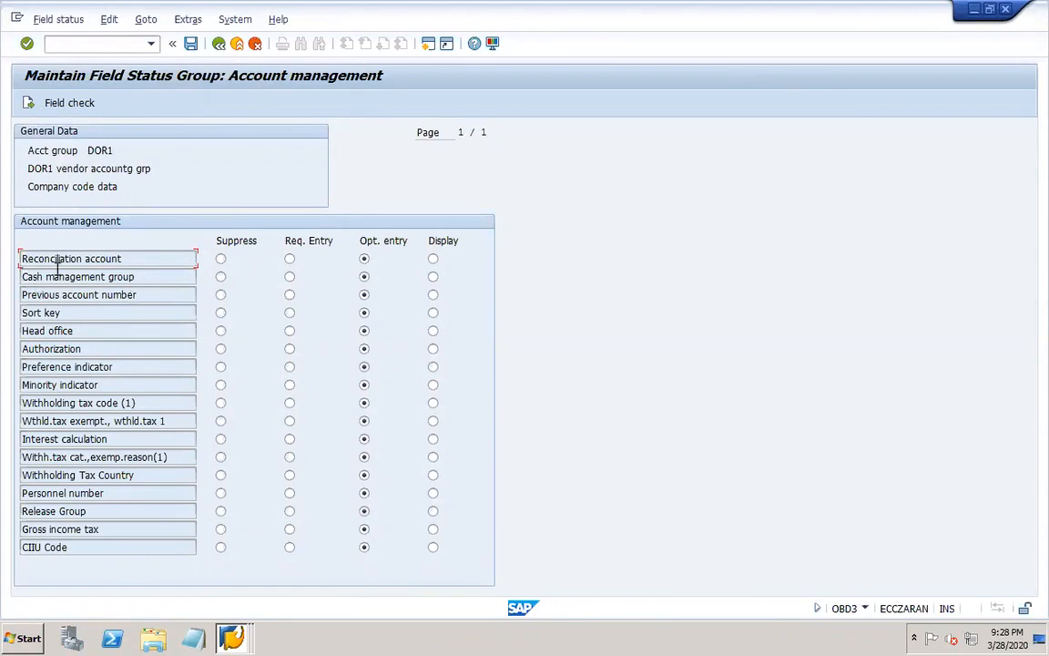
{"action": "left_click", "coordinate": [290, 259]}
{"action": "left_click", "coordinate": [189, 44]}
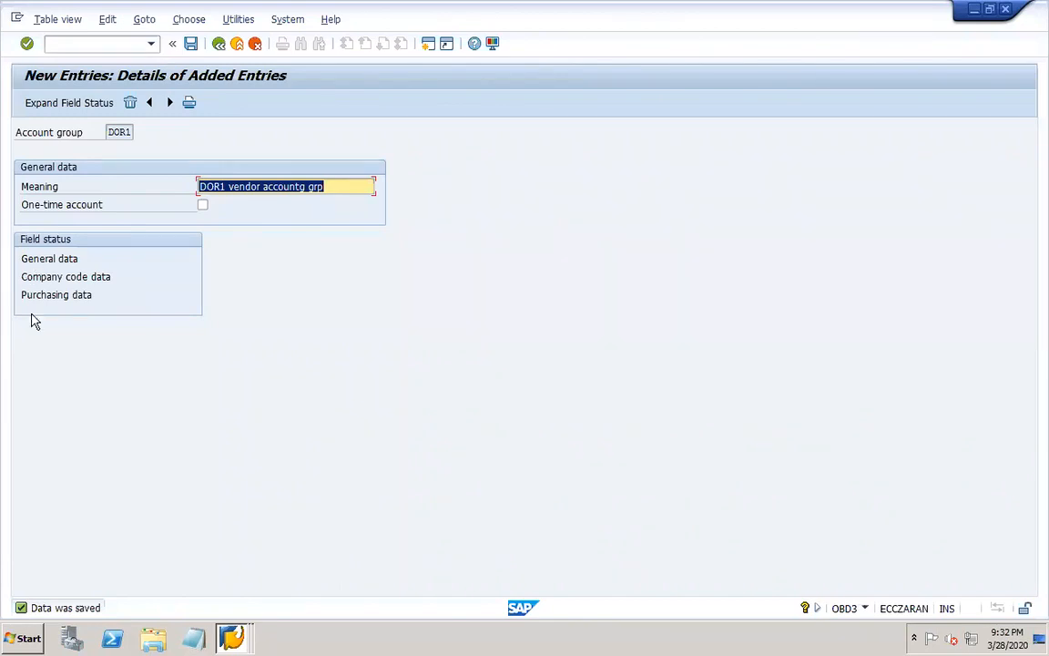
{"action": "left_click", "coordinate": [192, 44]}
Switch to PowerPoint and add the line "Number range interval - OBAS" below the vendor account group line on the Accounts payable slide.
{"action": "left_click", "coordinate": [808, 635]}
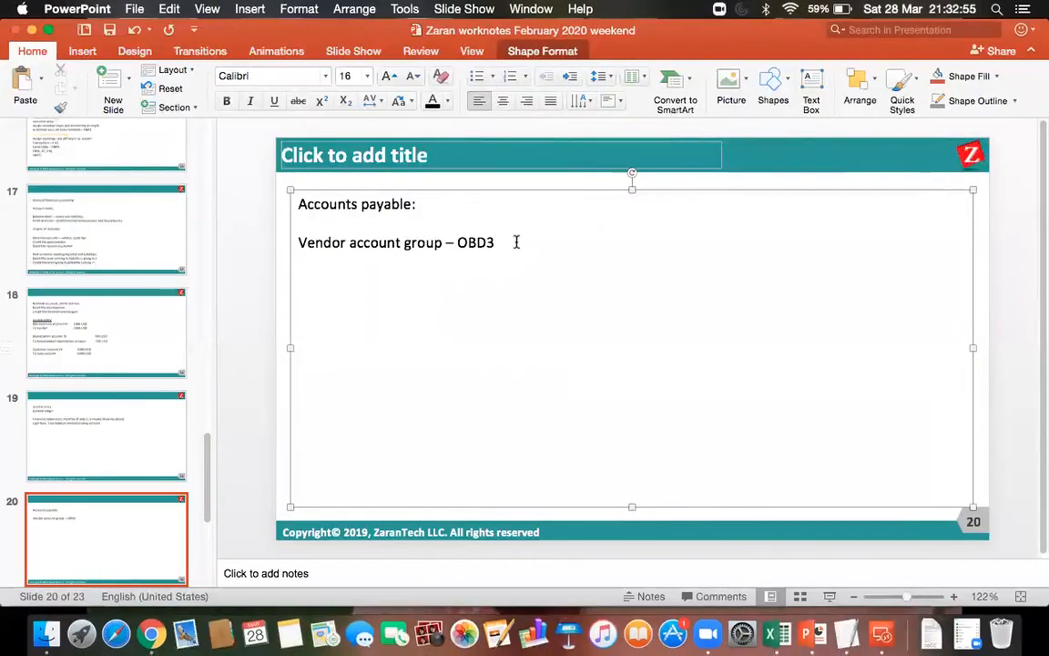
{"action": "key", "text": "Return"}
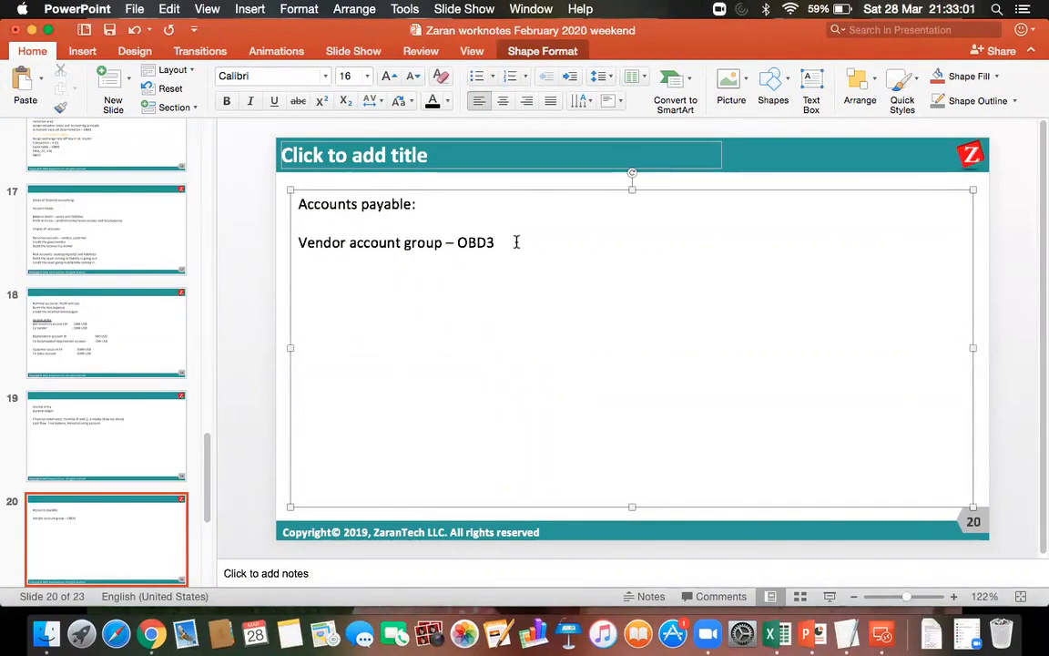
{"action": "type", "text": "Number ra"}
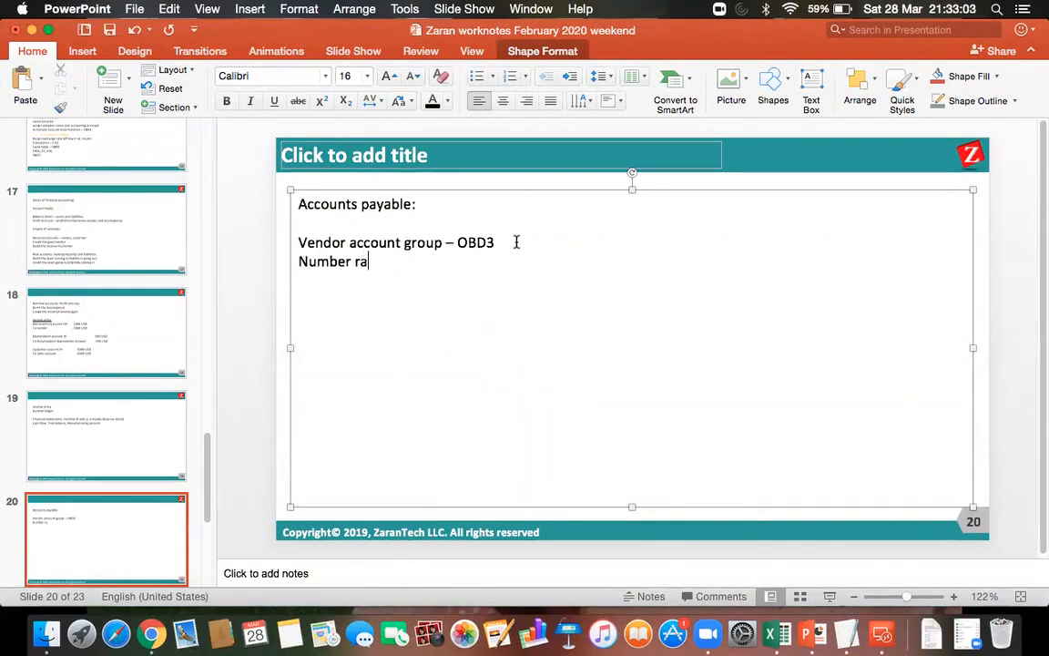
{"action": "type", "text": "nge interval -"}
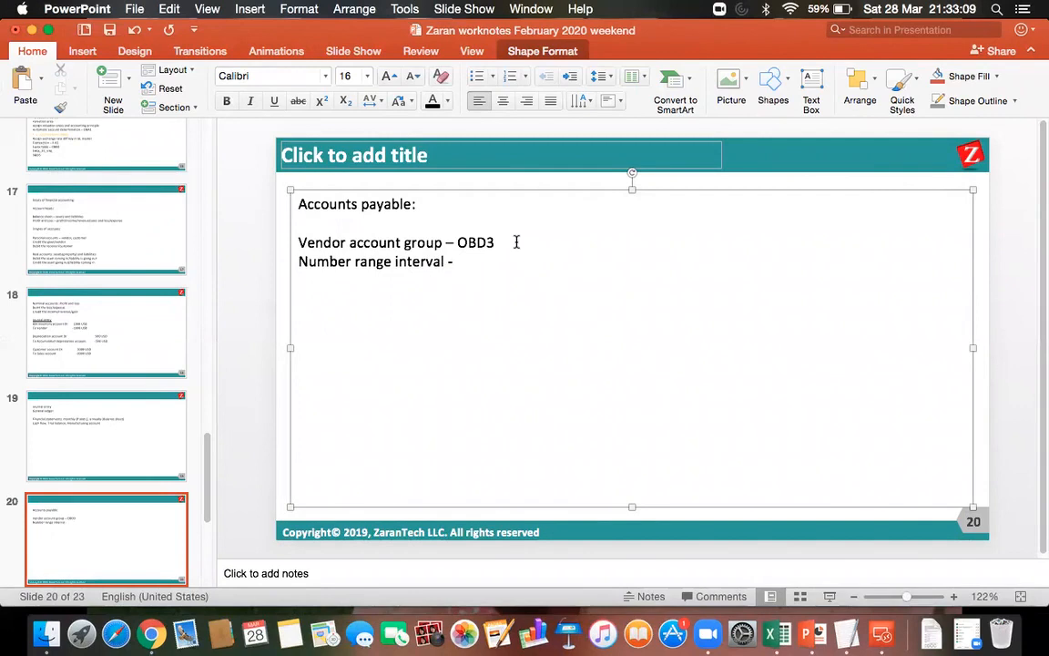
{"action": "type", "text": "OBAS"}
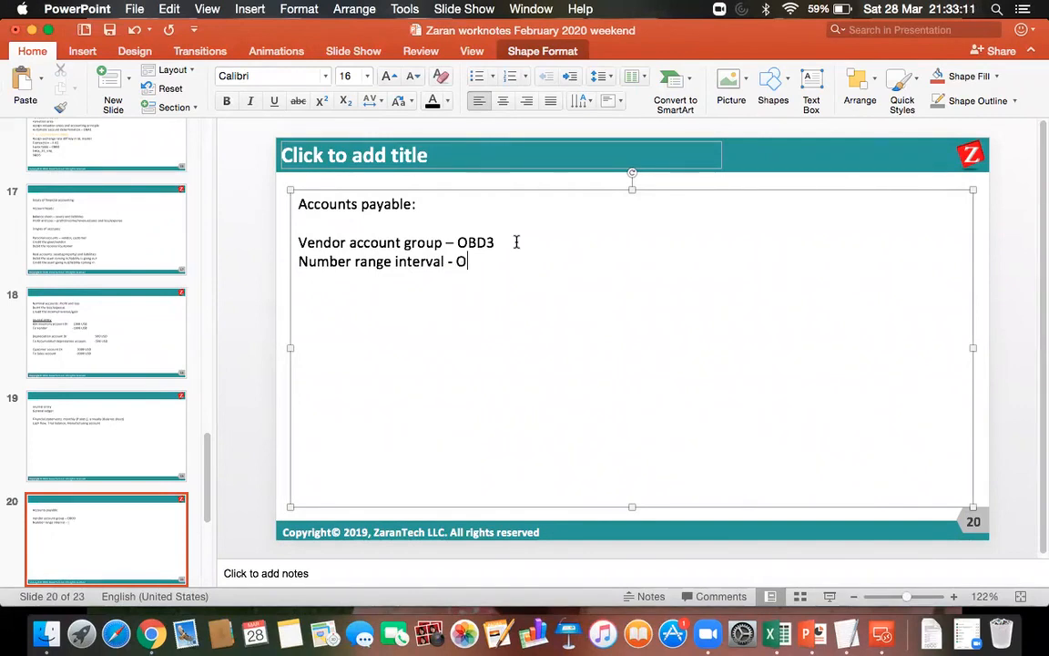
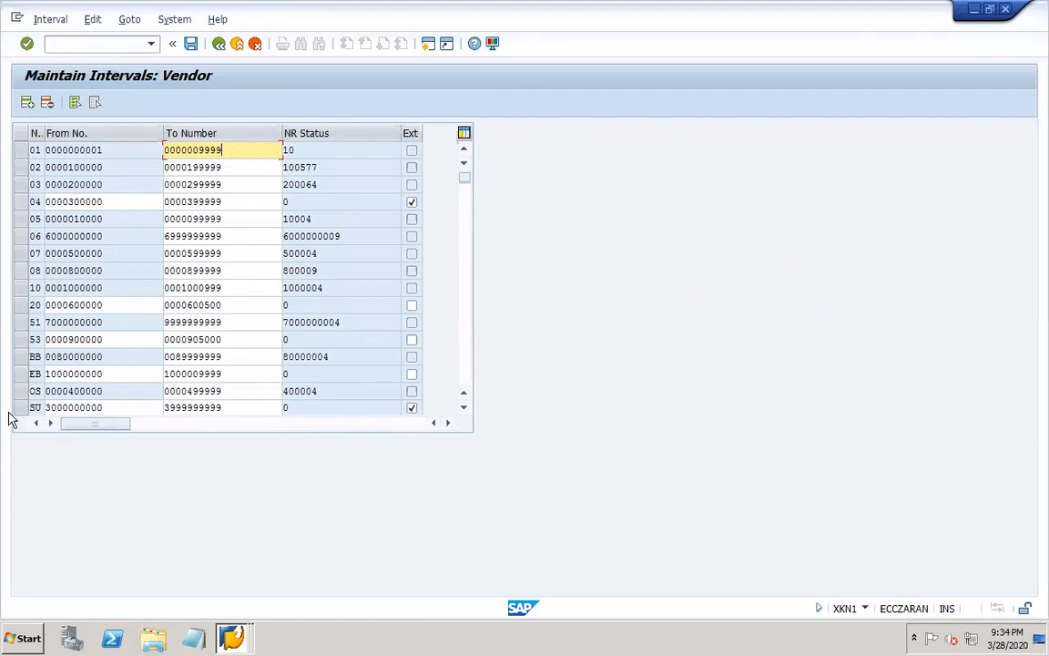
Examine the From number, To number and external setting of vendor number range interval XX, then save the intervals.
{"action": "left_click", "coordinate": [465, 369]}
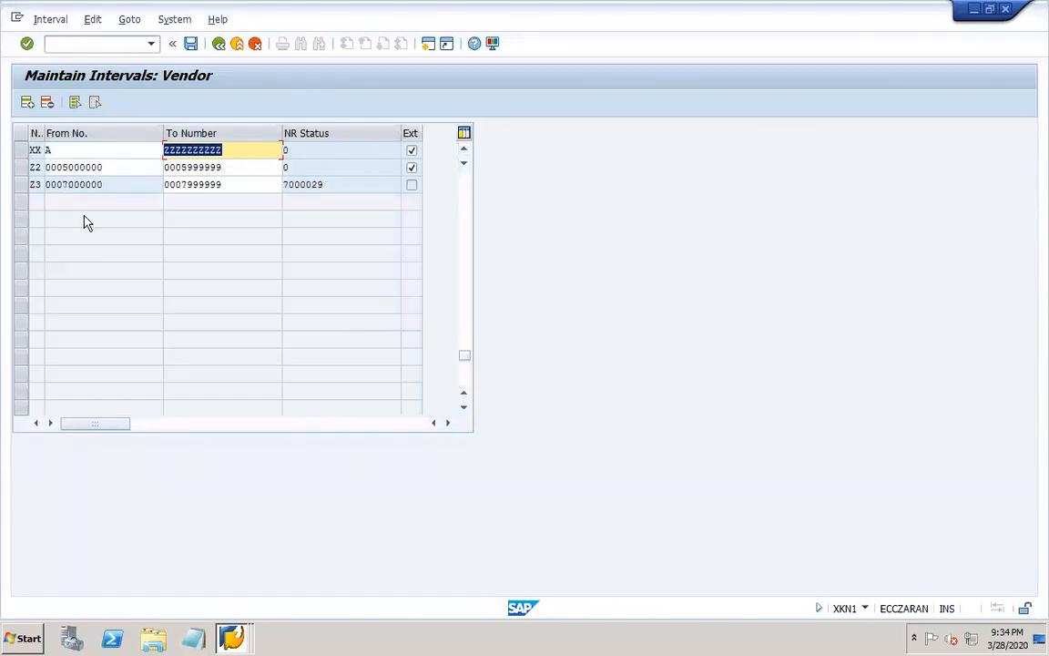
{"action": "left_click", "coordinate": [20, 152]}
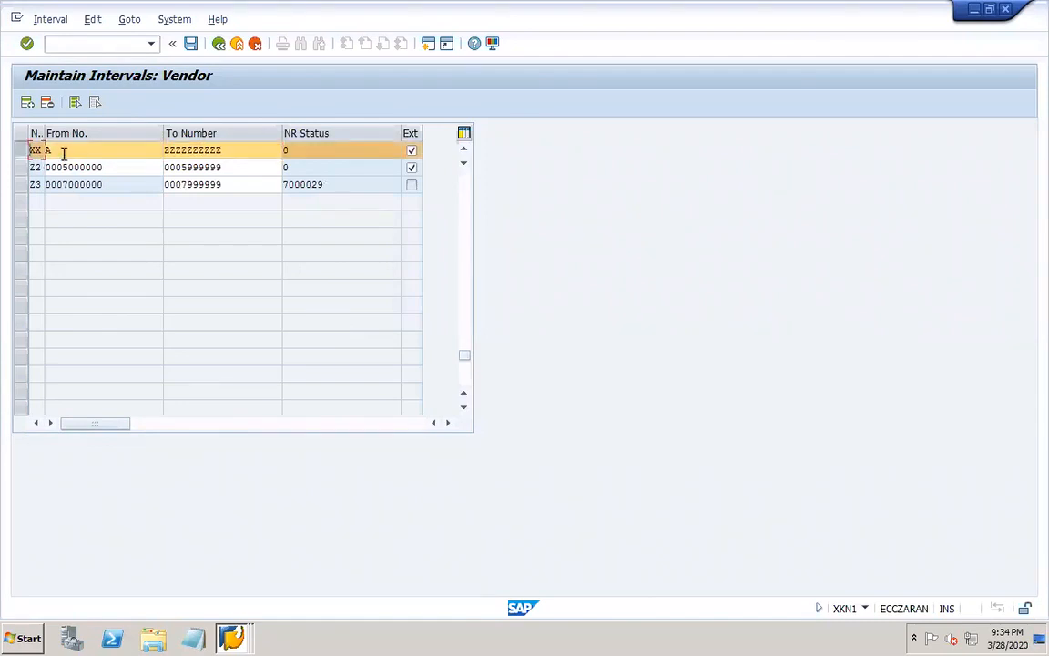
{"action": "left_click", "coordinate": [231, 148]}
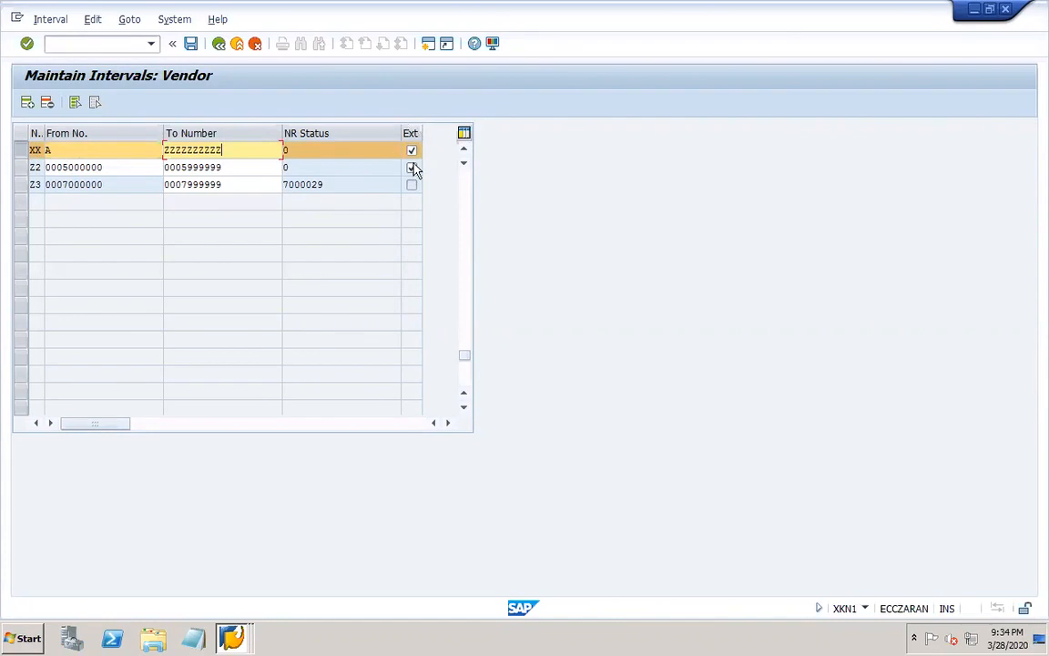
{"action": "left_click", "coordinate": [54, 150]}
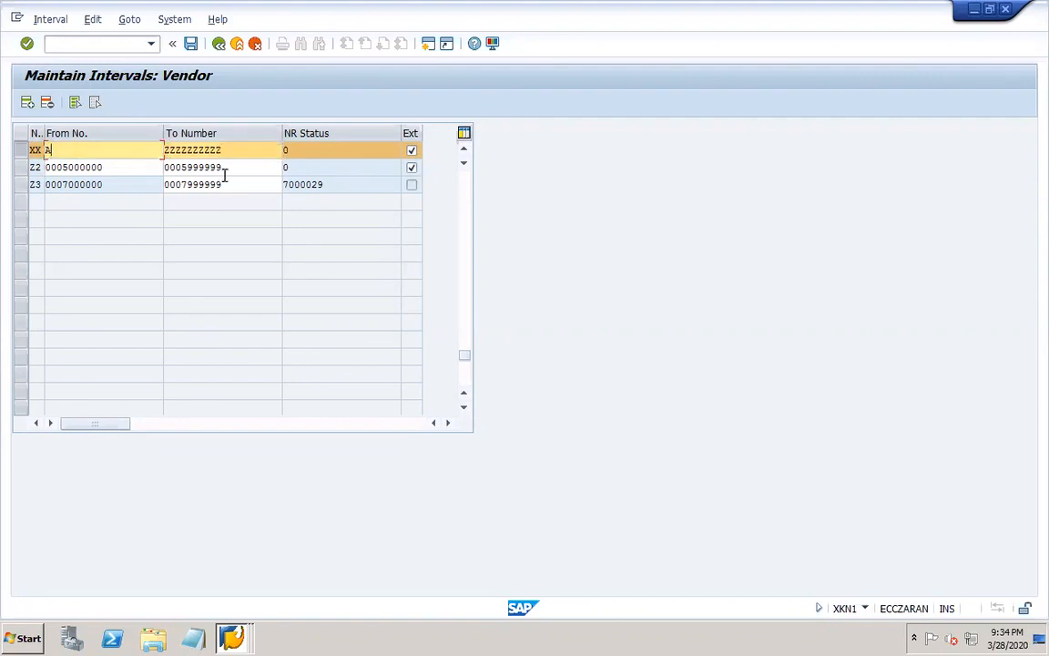
{"action": "left_click", "coordinate": [235, 150]}
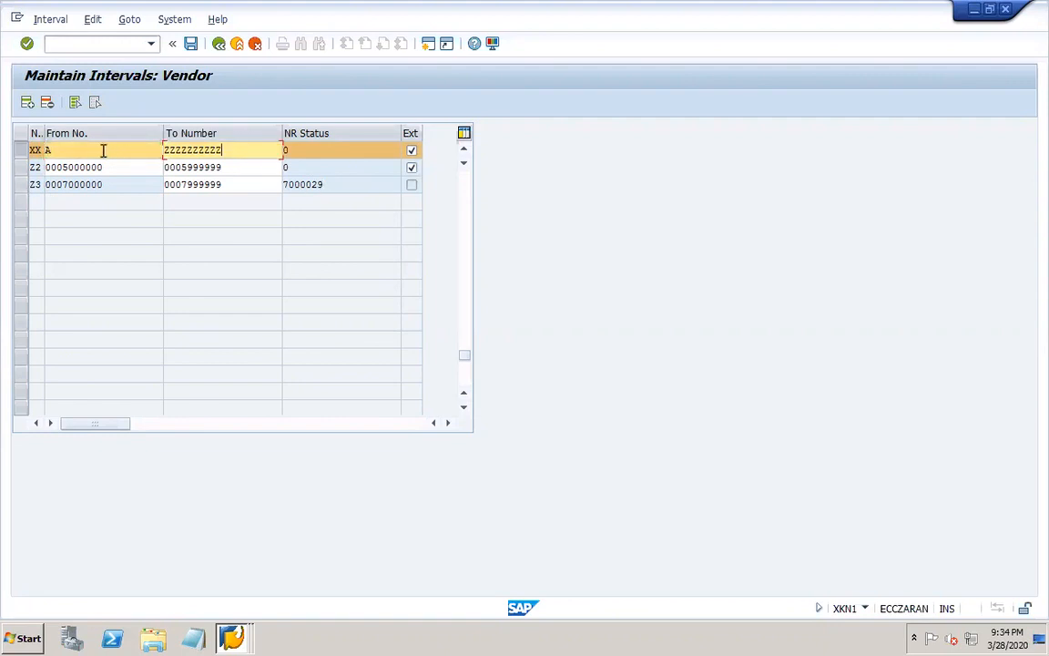
{"action": "left_click", "coordinate": [191, 45]}
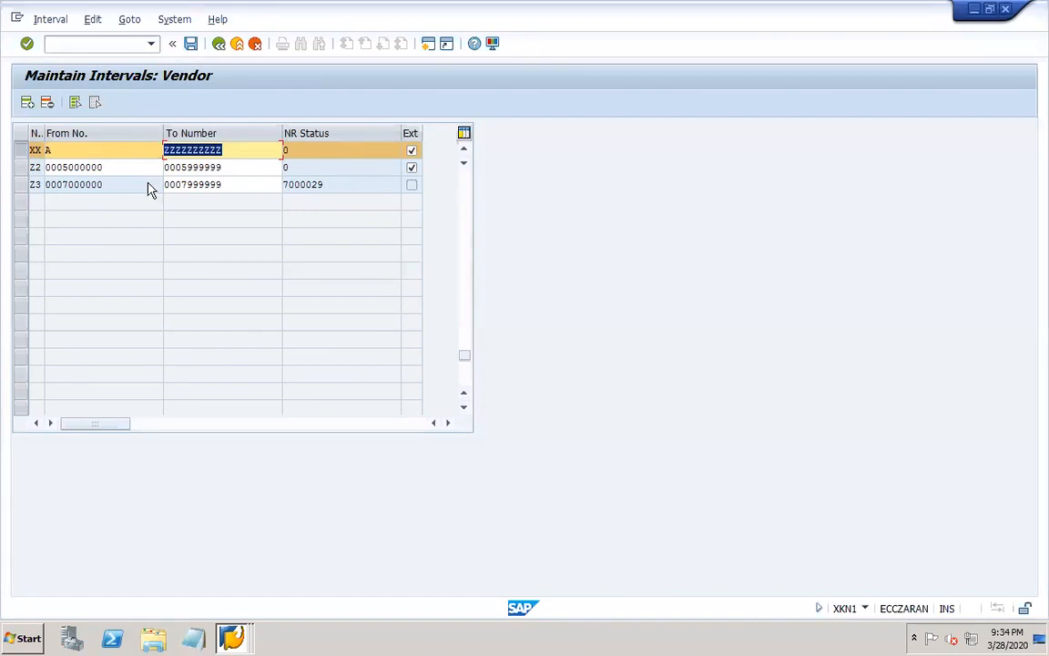
{"action": "left_click", "coordinate": [95, 150]}
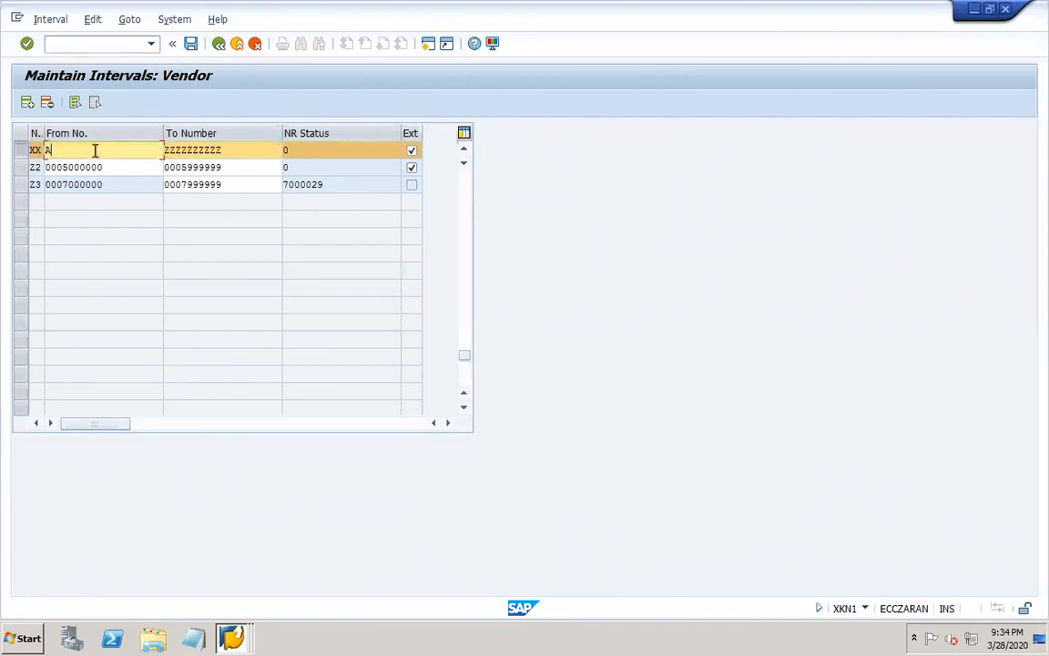
{"action": "left_click", "coordinate": [192, 47]}
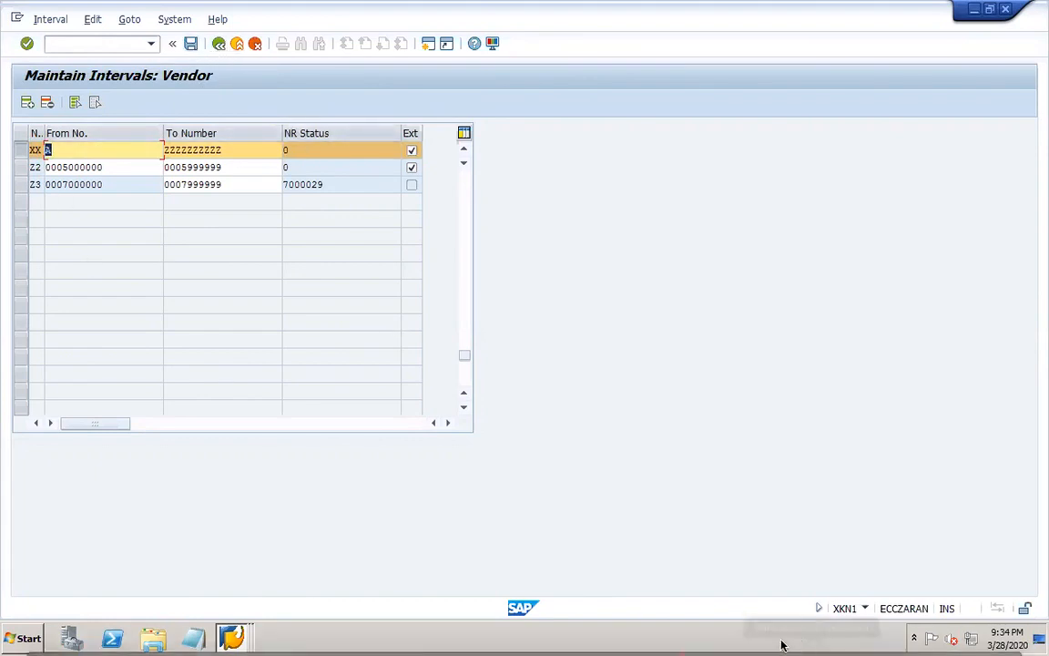
Switch to PowerPoint, add "XX" after XKN1 and begin a line below it reading "Assign number range interval to".
{"action": "left_click", "coordinate": [811, 638]}
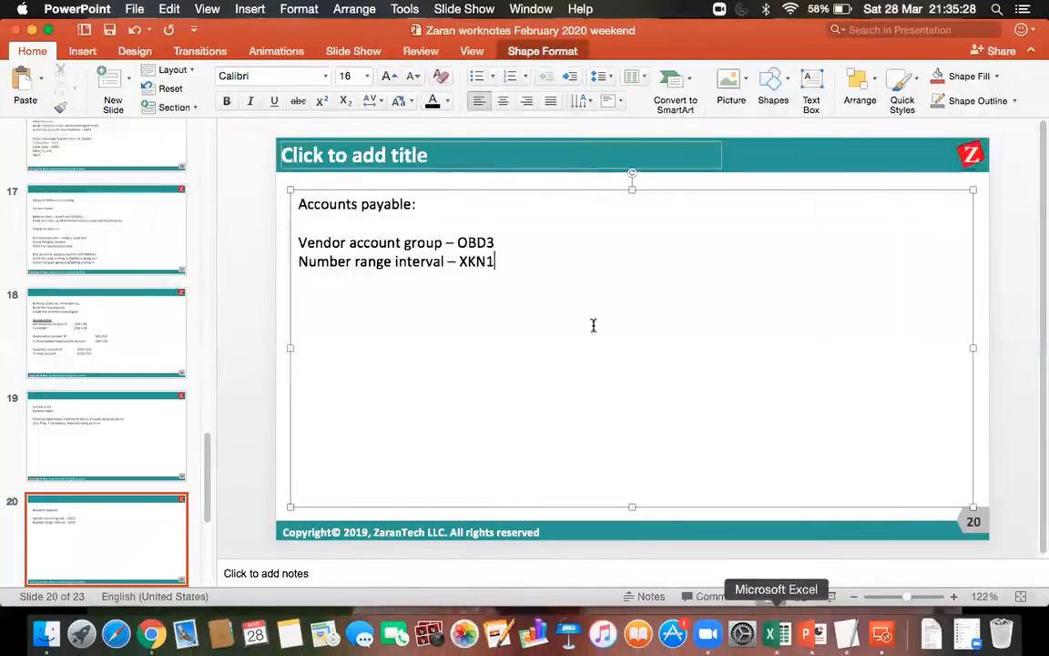
{"action": "type", "text": "XX"}
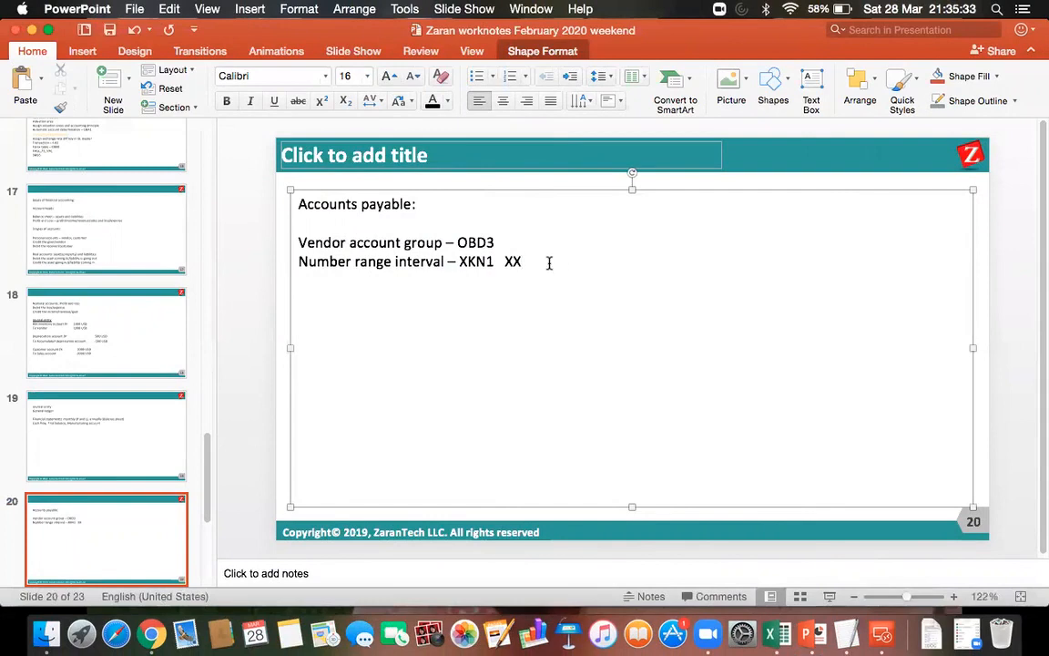
{"action": "key", "text": "Return"}
{"action": "type", "text": "Assign number range un"}
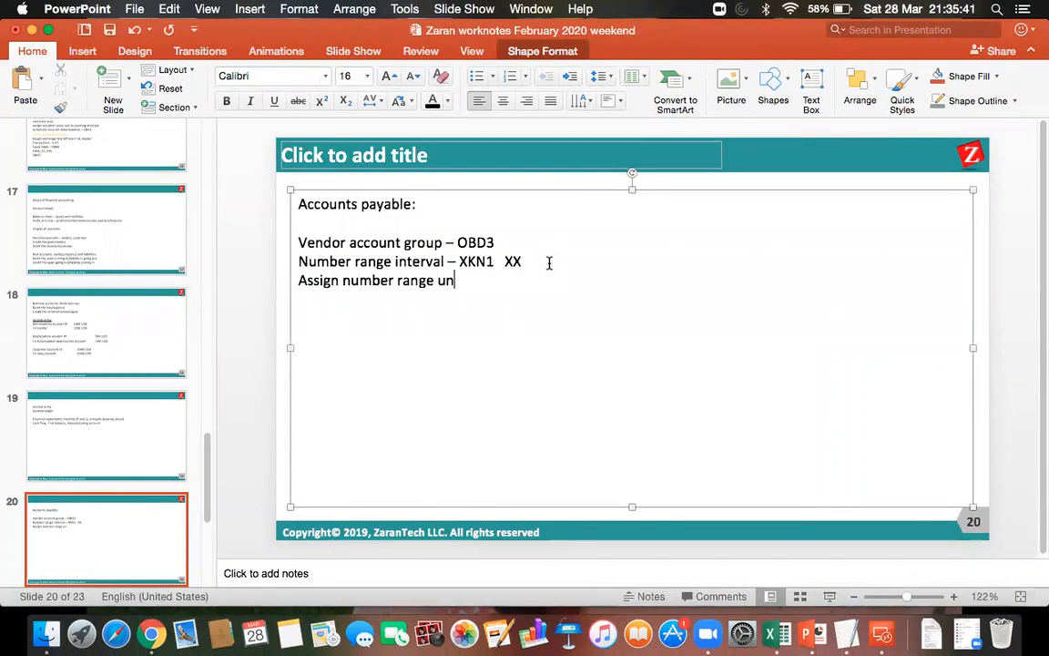
{"action": "key", "text": "BackSpace"}
{"action": "key", "text": "BackSpace"}
{"action": "type", "text": "interval to "}
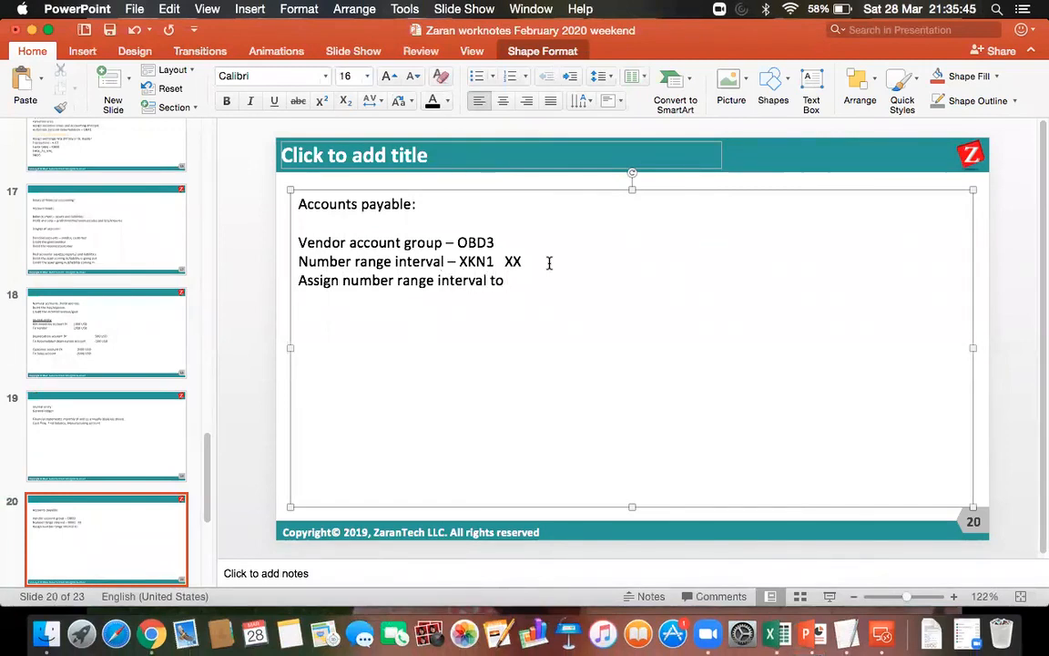
{"action": "type", "text": "acco"}
{"action": "type", "text": "in"}
Complete the assignment line with "account grp - OBAS" and save the presentation.
{"action": "key", "text": "BackSpace"}
{"action": "key", "text": "BackSpace"}
{"action": "type", "text": "ut"}
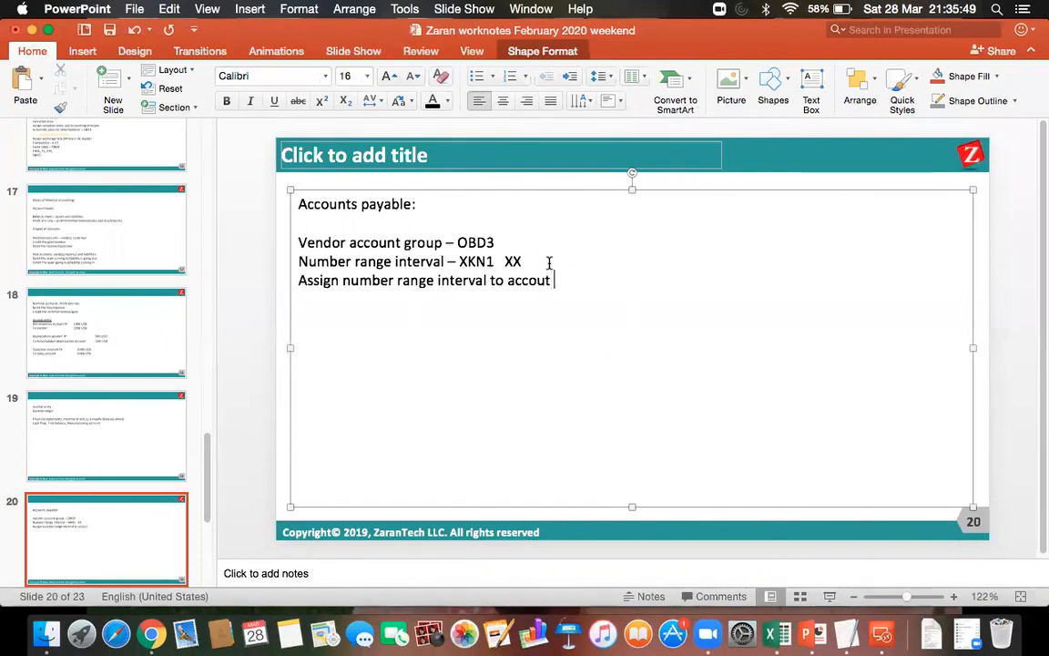
{"action": "key", "text": "BackSpace"}
{"action": "type", "text": "nt ge"}
{"action": "key", "text": "BackSpace"}
{"action": "type", "text": "rp - "}
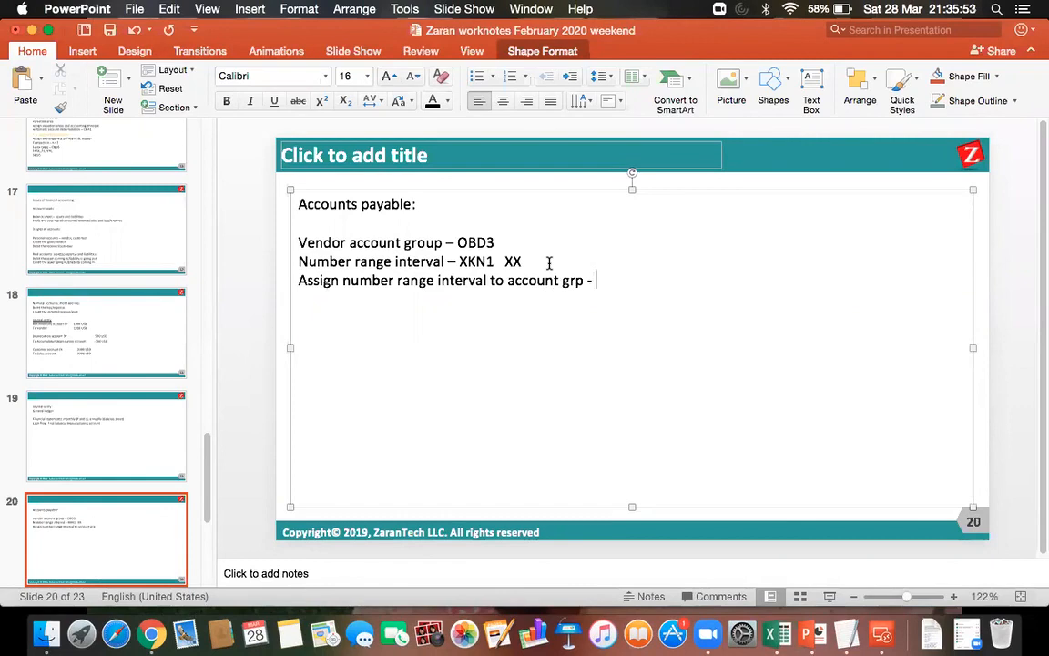
{"action": "type", "text": "OBAS"}
{"action": "left_click", "coordinate": [108, 32]}
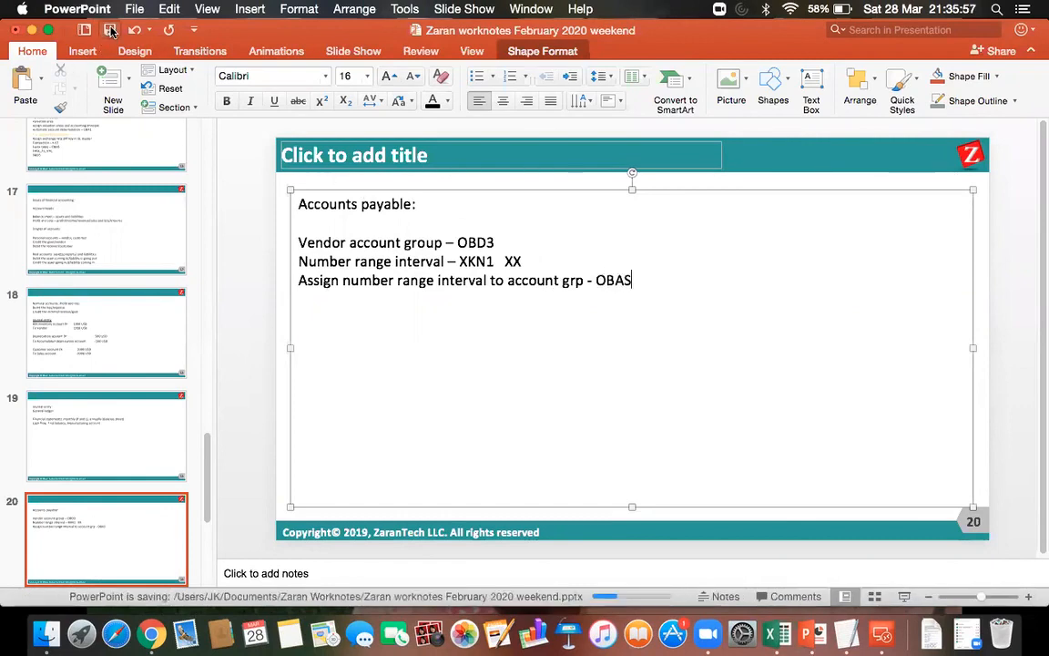
Switch back to the SAP remote desktop session and open transaction OBAS.
{"action": "left_click", "coordinate": [884, 641]}
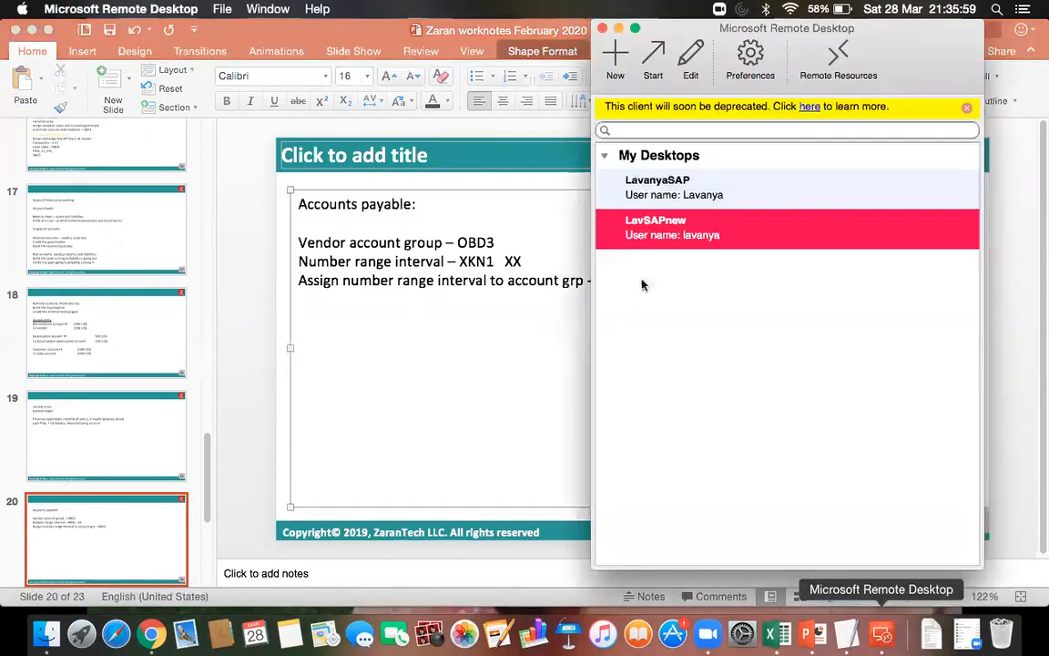
{"action": "double_click", "coordinate": [678, 297]}
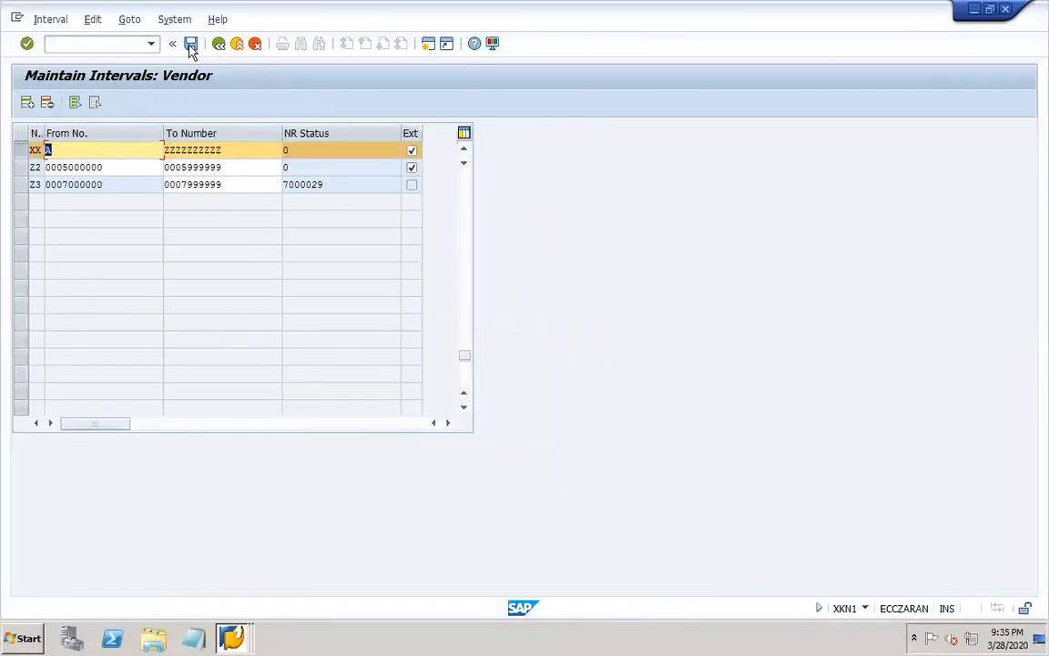
{"action": "left_click", "coordinate": [129, 43]}
{"action": "type", "text": "/NOBAS"}
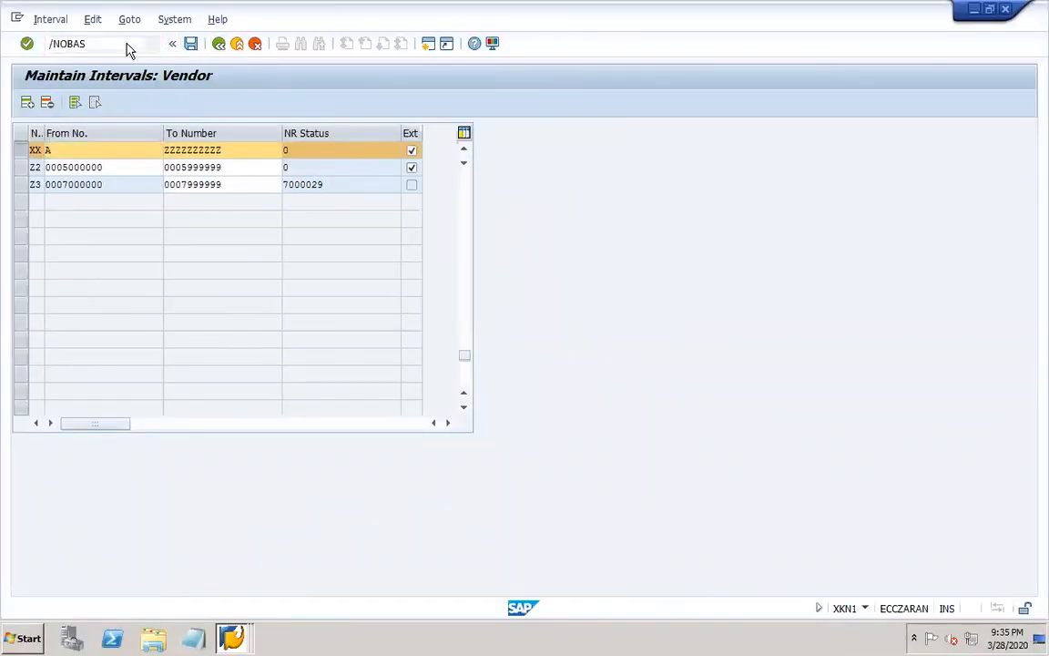
{"action": "key", "text": "Return"}
Go to vendor account group DOR1, assign it number range XX and save.
{"action": "left_click", "coordinate": [189, 476]}
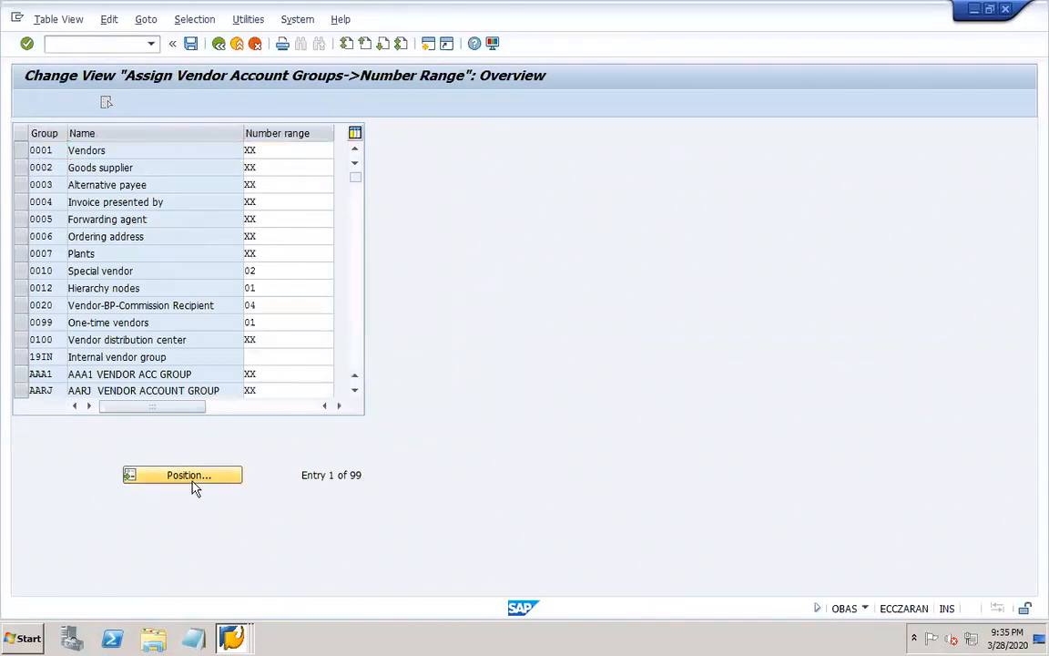
{"action": "type", "text": "dor1"}
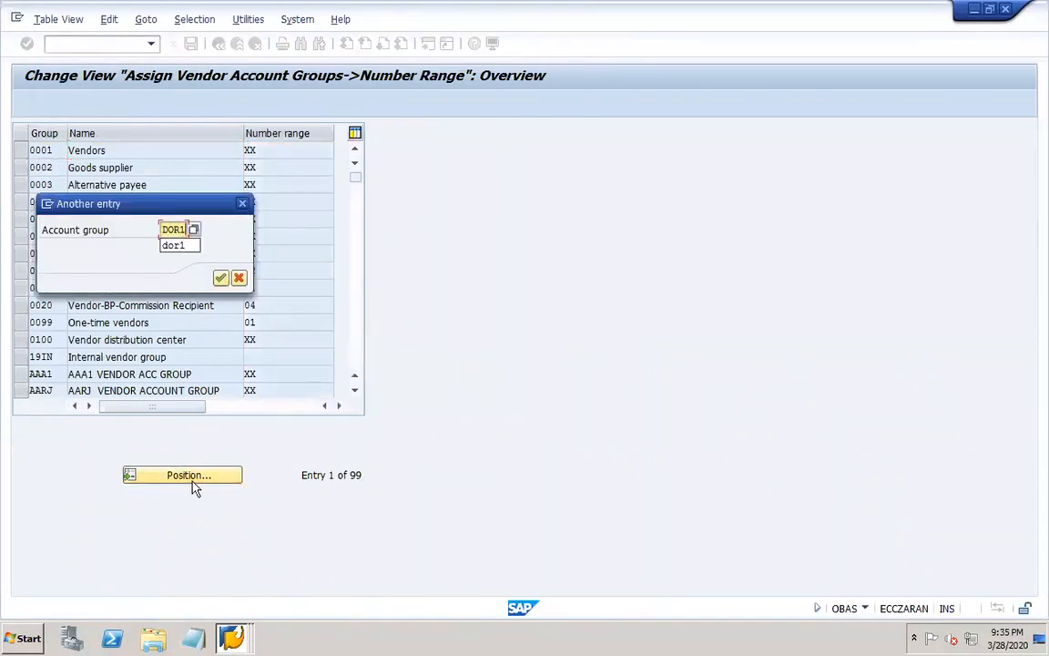
{"action": "key", "text": "Return"}
{"action": "left_click", "coordinate": [268, 150]}
{"action": "type", "text": "XX"}
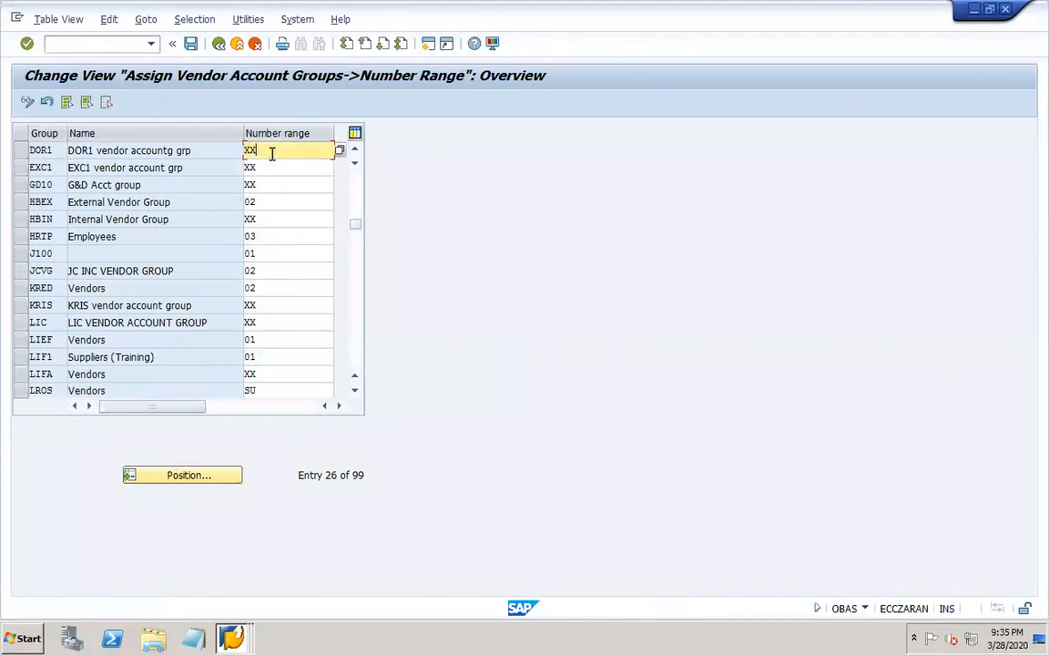
{"action": "left_click", "coordinate": [190, 45]}
{"action": "left_click", "coordinate": [242, 281]}
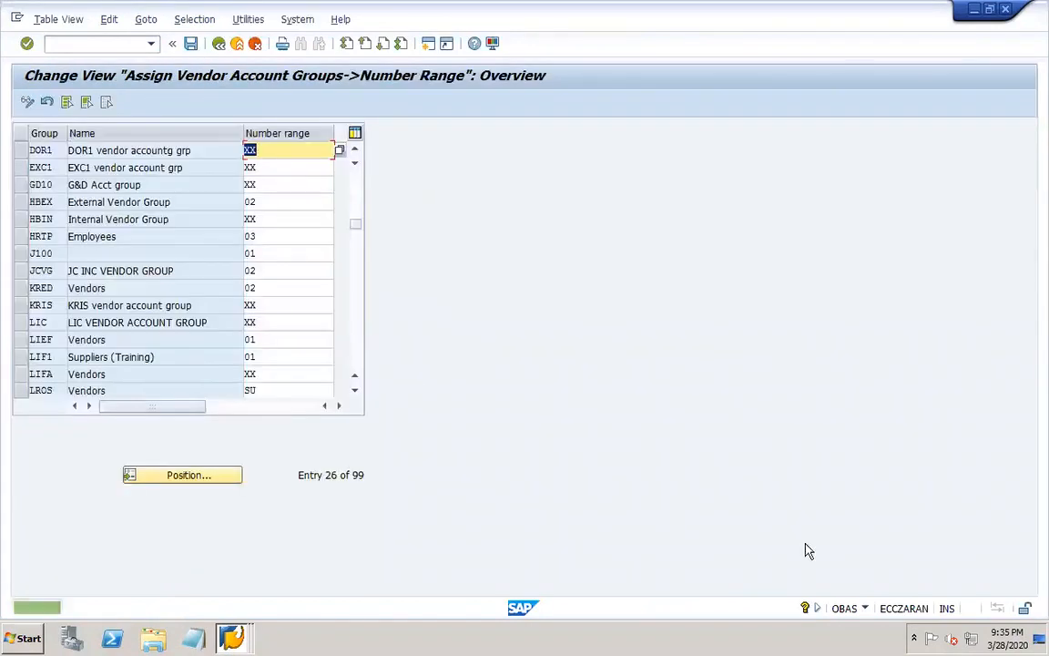
Switch to PowerPoint, add the line "Tolerance grp – OBA3" below the OBAS line and save the presentation.
{"action": "mouse_move", "coordinate": [774, 635]}
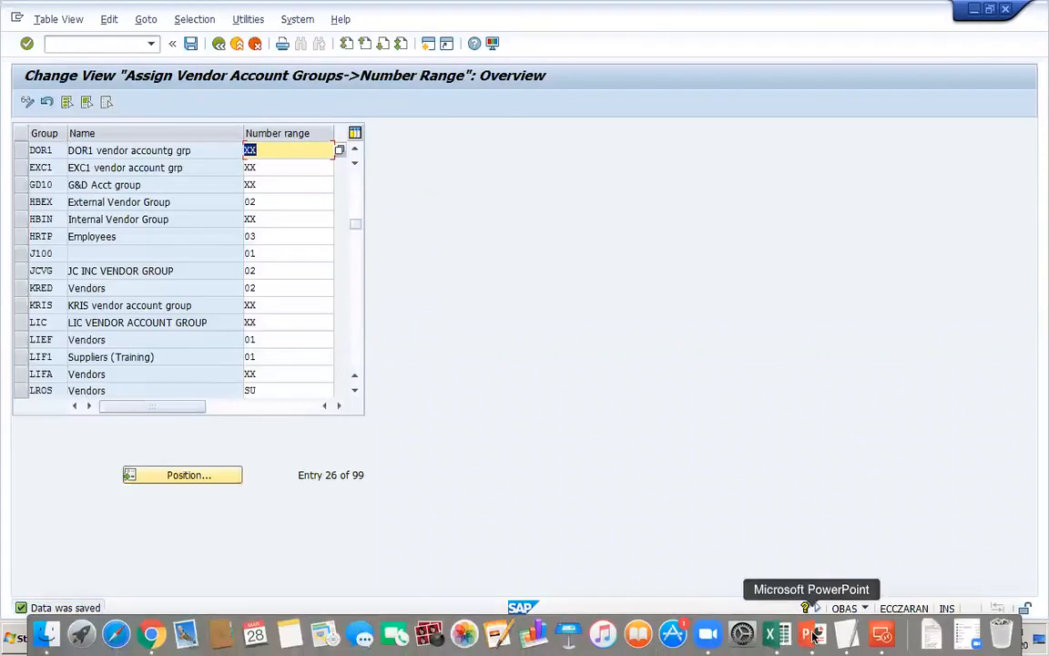
{"action": "left_click", "coordinate": [813, 635]}
{"action": "key", "text": "Return"}
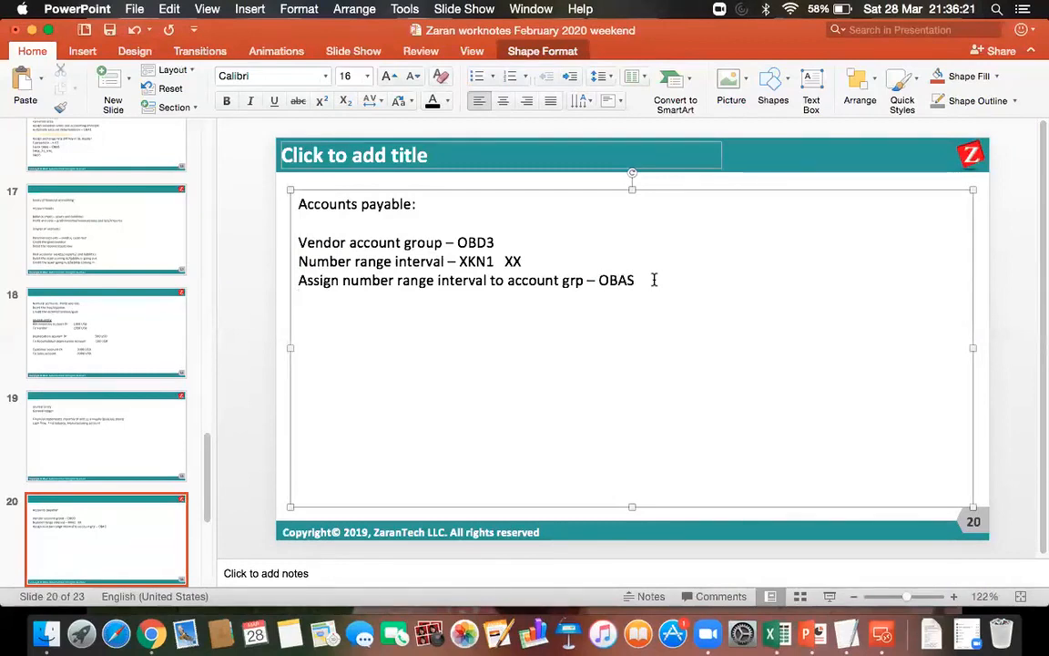
{"action": "type", "text": "Tolera"}
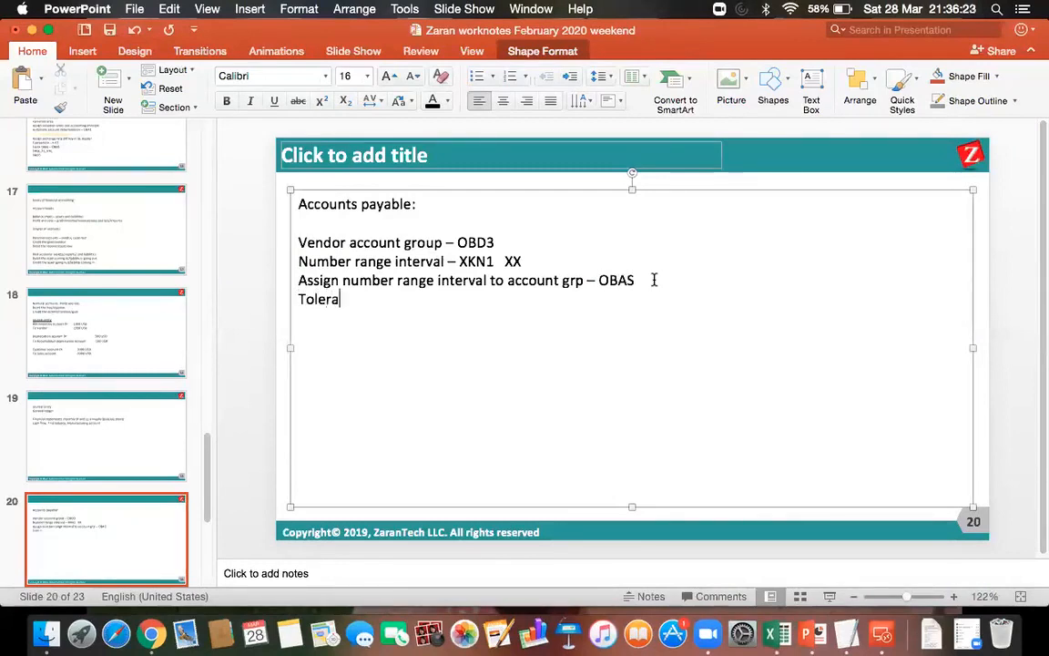
{"action": "type", "text": "nce grp -"}
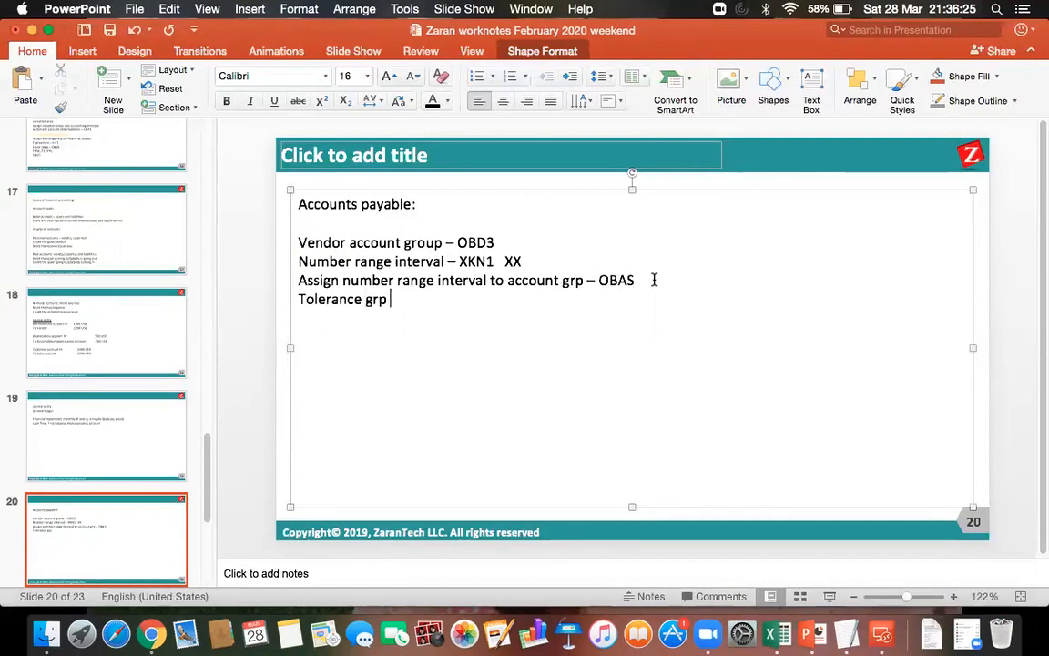
{"action": "left_click", "coordinate": [106, 33]}
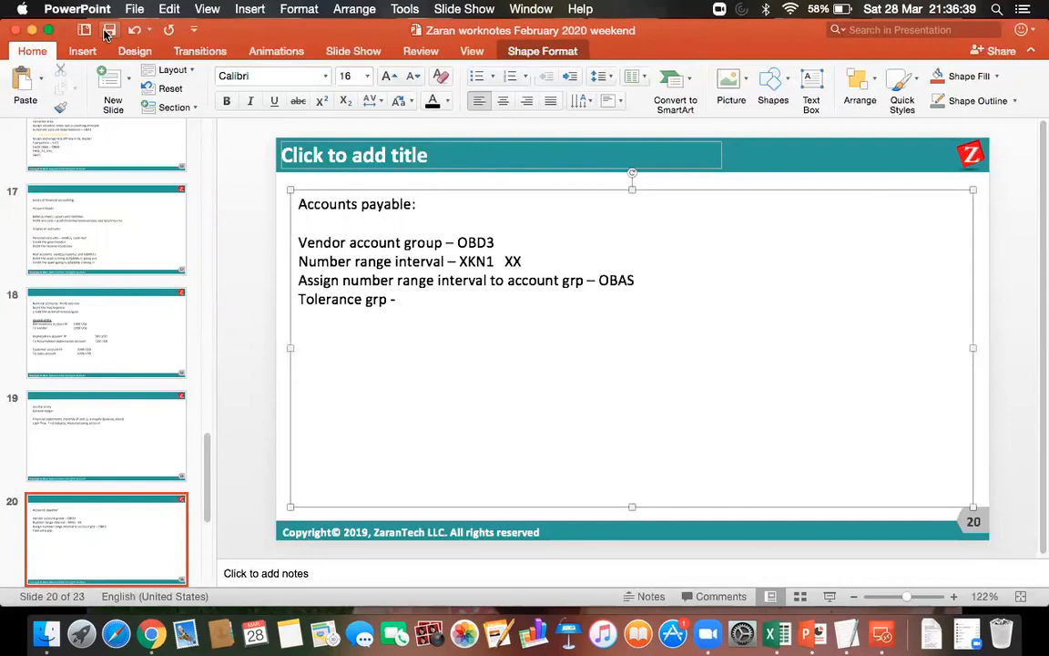
{"action": "type", "text": "OBA3"}
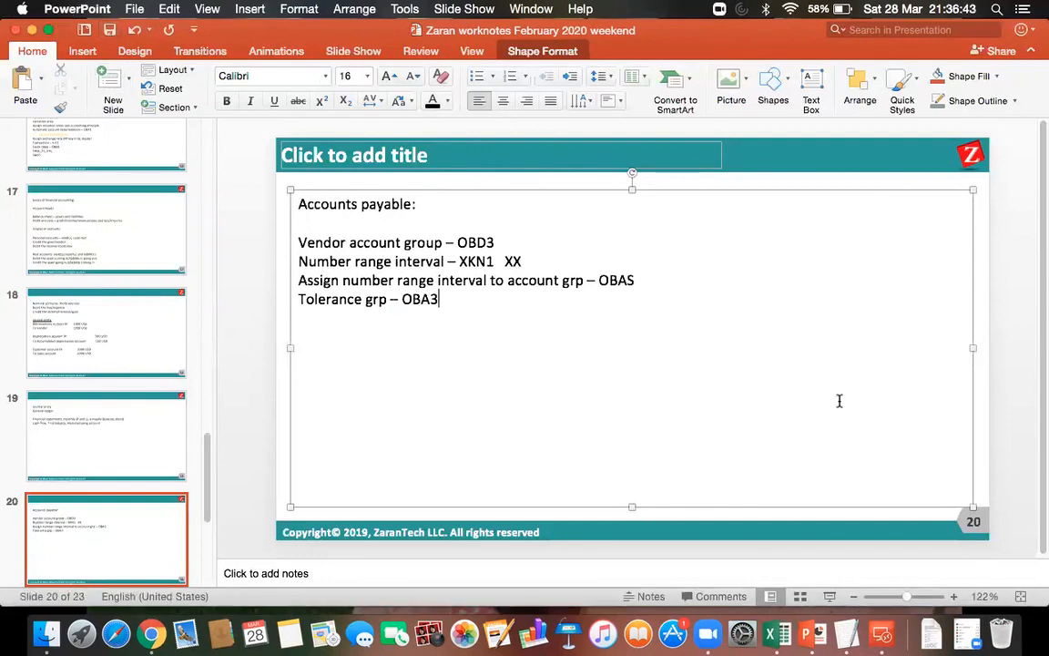
Switch back to the SAP remote desktop session, save the number range assignment again and open transaction OBA3.
{"action": "left_click", "coordinate": [881, 633]}
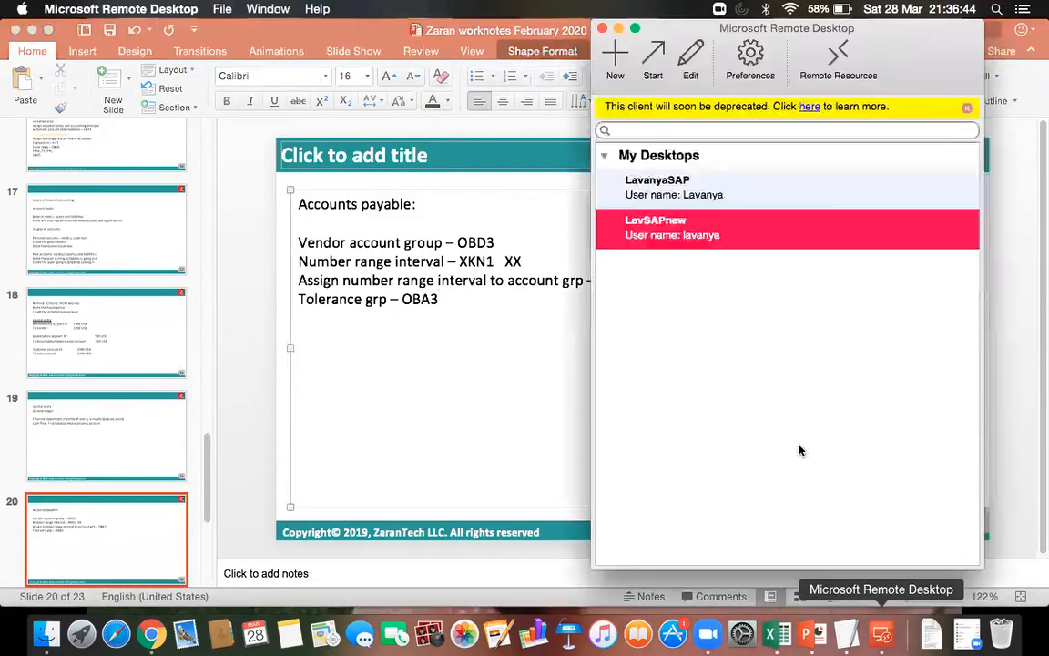
{"action": "double_click", "coordinate": [647, 220]}
{"action": "left_click", "coordinate": [73, 43]}
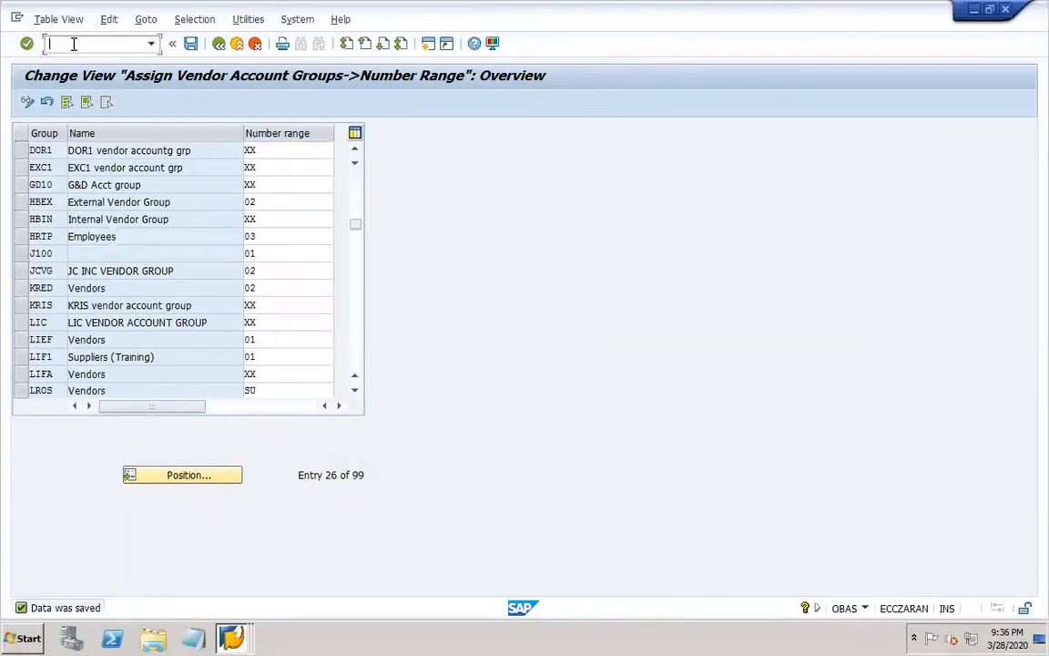
{"action": "left_click", "coordinate": [188, 44]}
{"action": "left_click", "coordinate": [93, 45]}
{"action": "type", "text": "/N"}
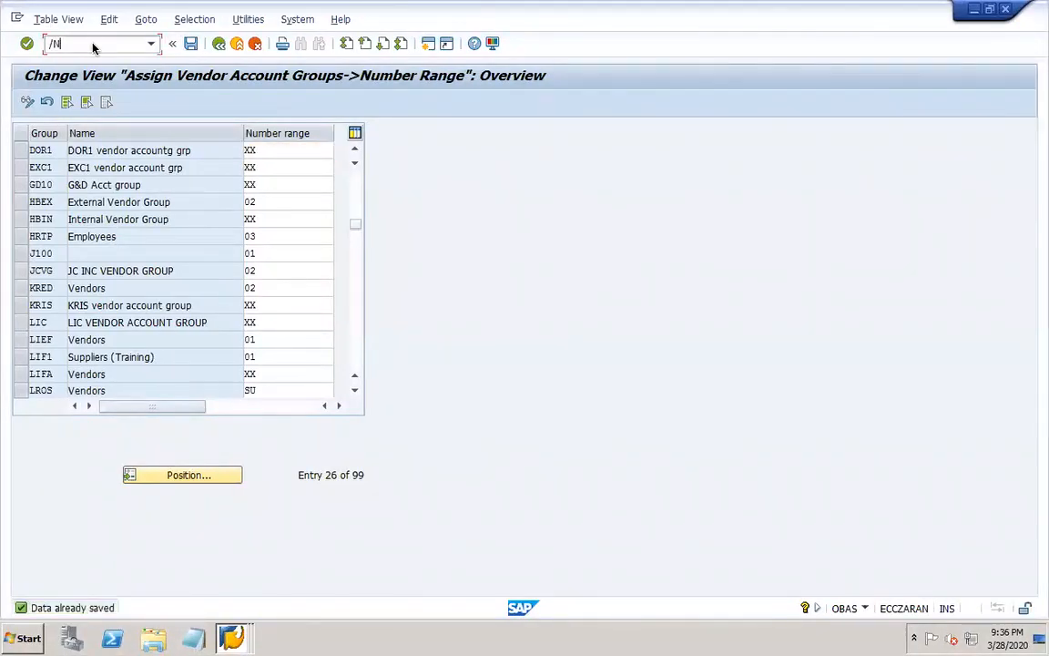
{"action": "type", "text": "OBA3"}
{"action": "key", "text": "Return"}
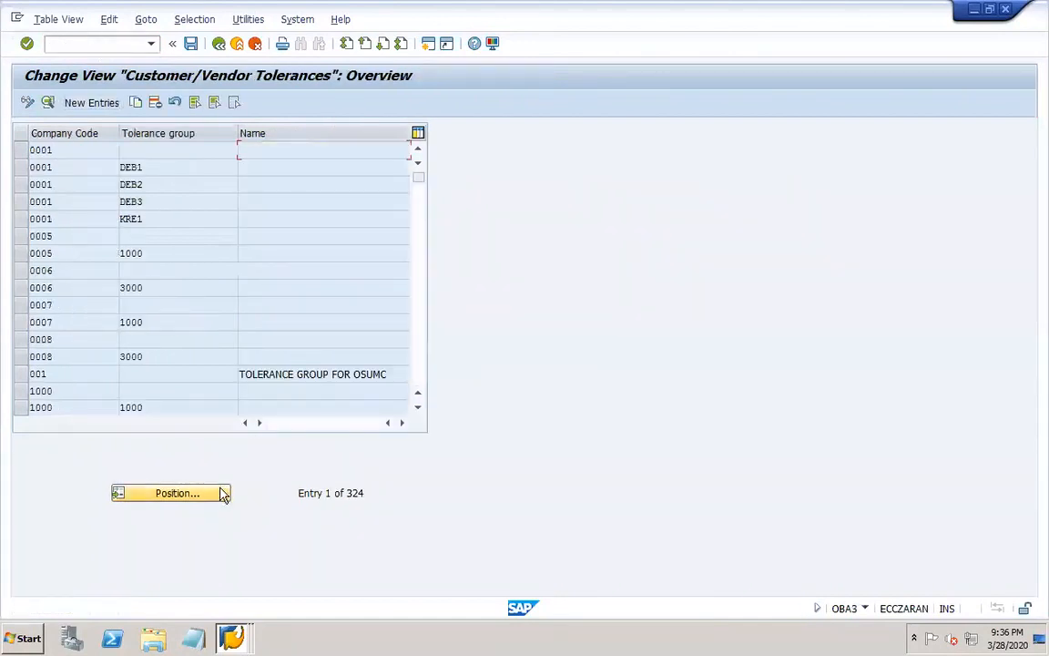
Start a new customer/vendor tolerance entry for company code DOR1.
{"action": "left_click", "coordinate": [208, 496]}
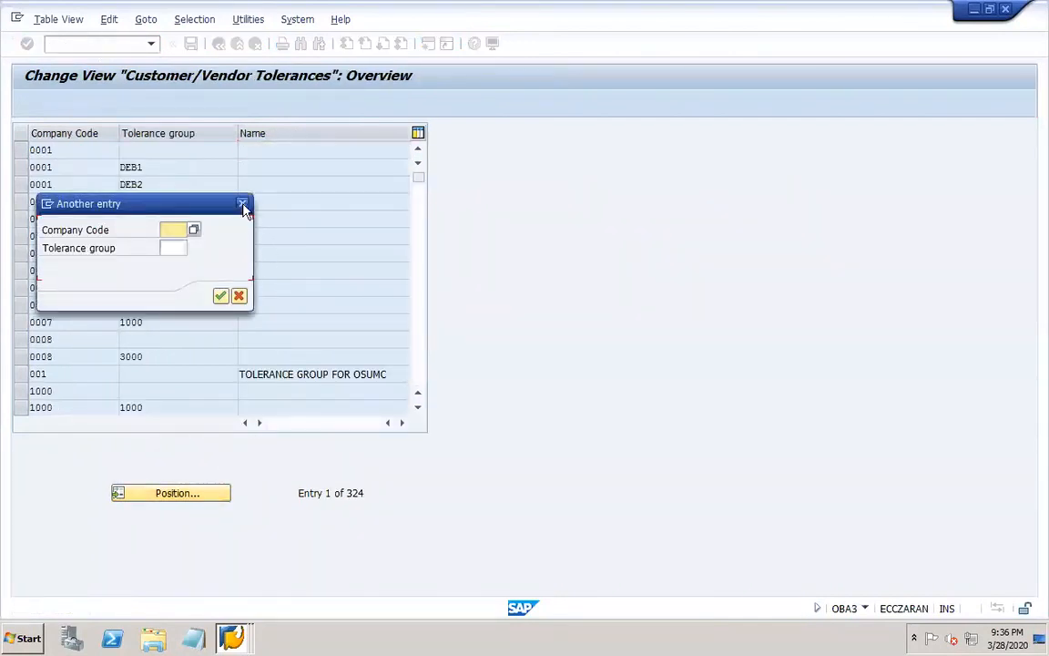
{"action": "left_click", "coordinate": [244, 207]}
{"action": "left_click", "coordinate": [100, 103]}
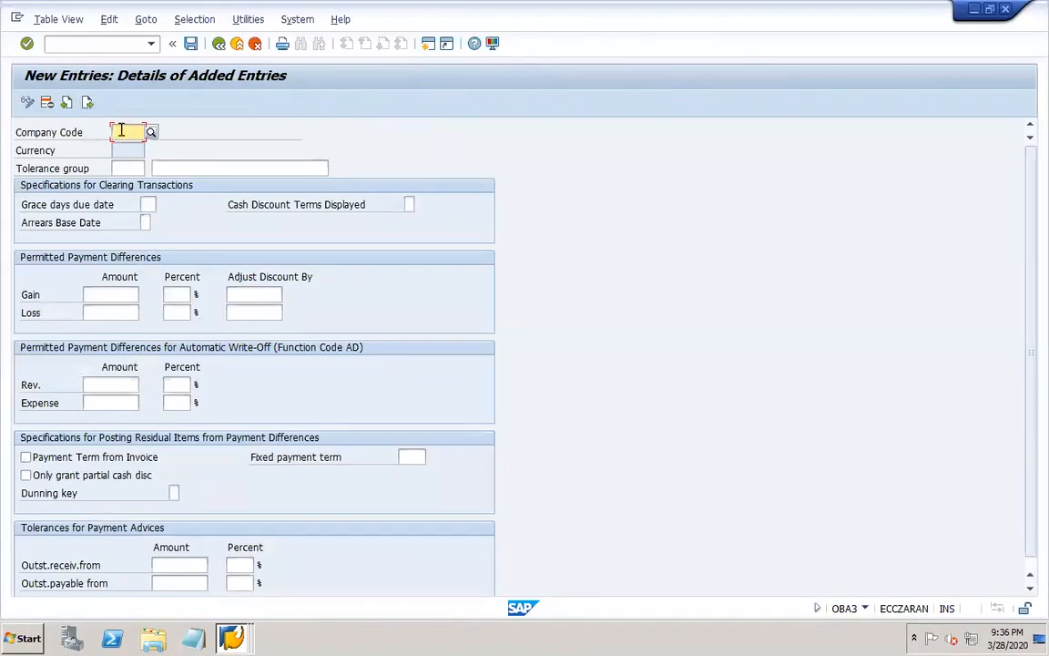
{"action": "left_click", "coordinate": [121, 131]}
{"action": "type", "text": "dor1"}
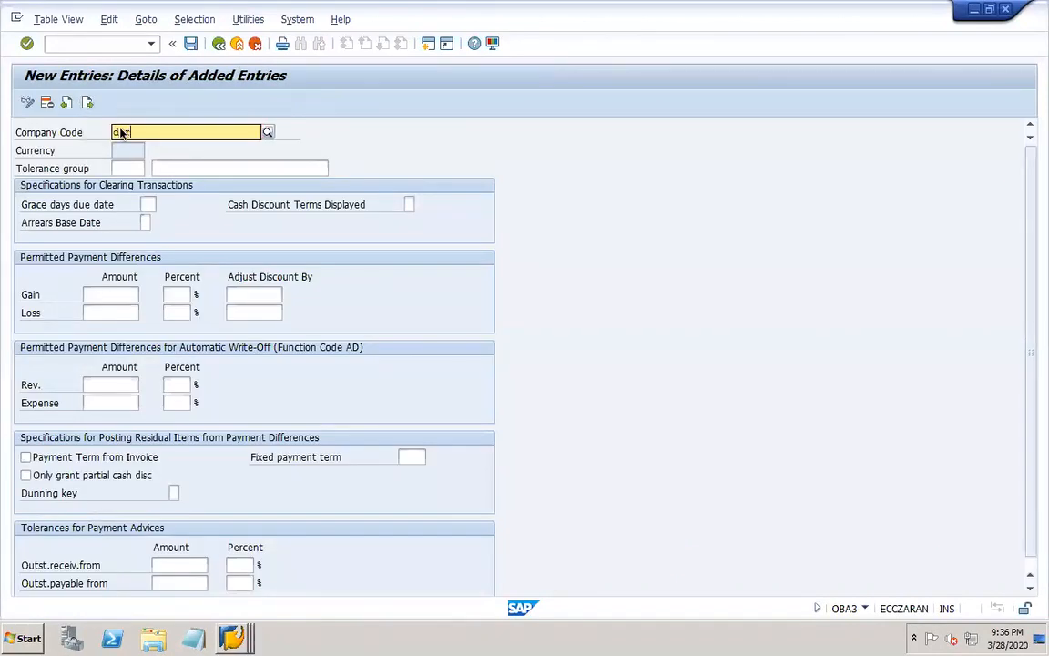
Leave the tolerance group blank, describe the entry as "dor1 VENDOR TOLERANCES" and save it.
{"action": "left_click", "coordinate": [141, 164]}
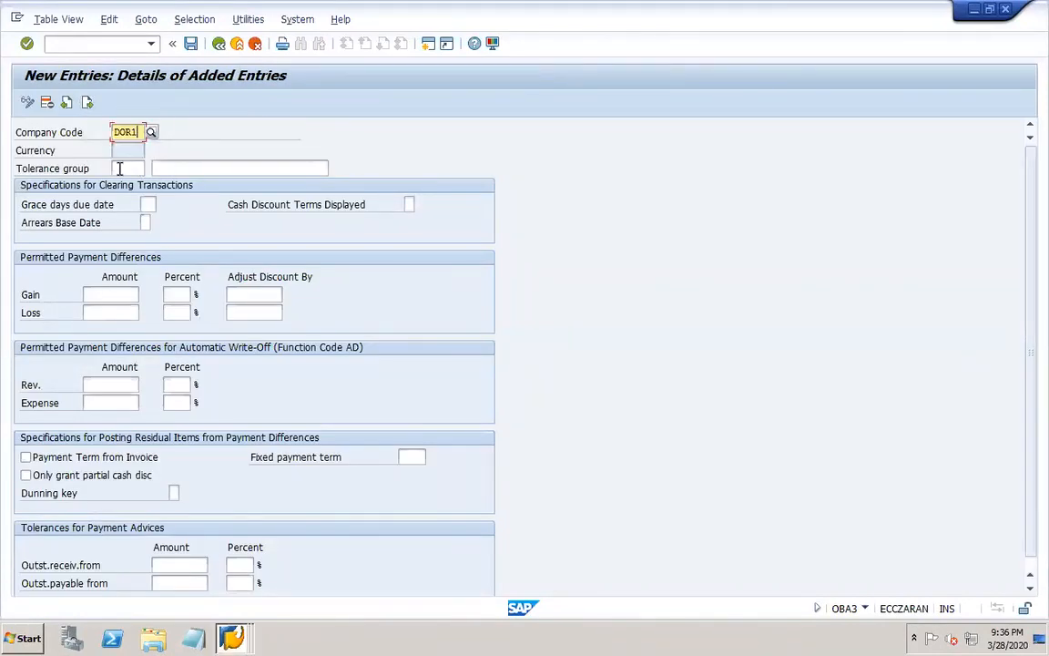
{"action": "left_click", "coordinate": [119, 168]}
{"action": "left_click", "coordinate": [201, 168]}
{"action": "type", "text": "dor1 VEN"}
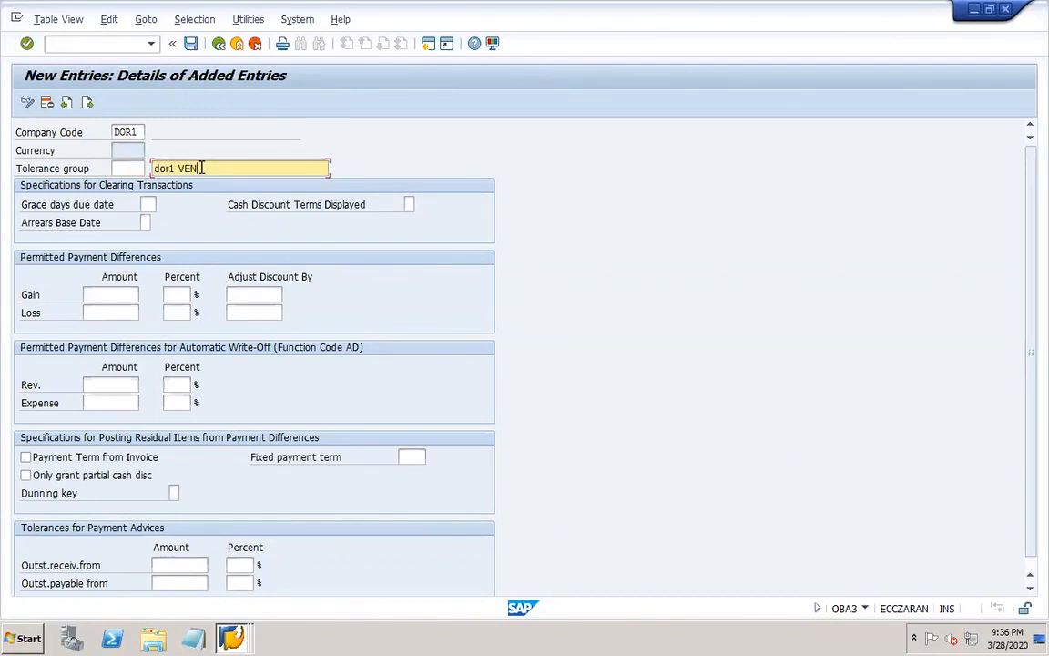
{"action": "type", "text": "DOR TOLERANCES"}
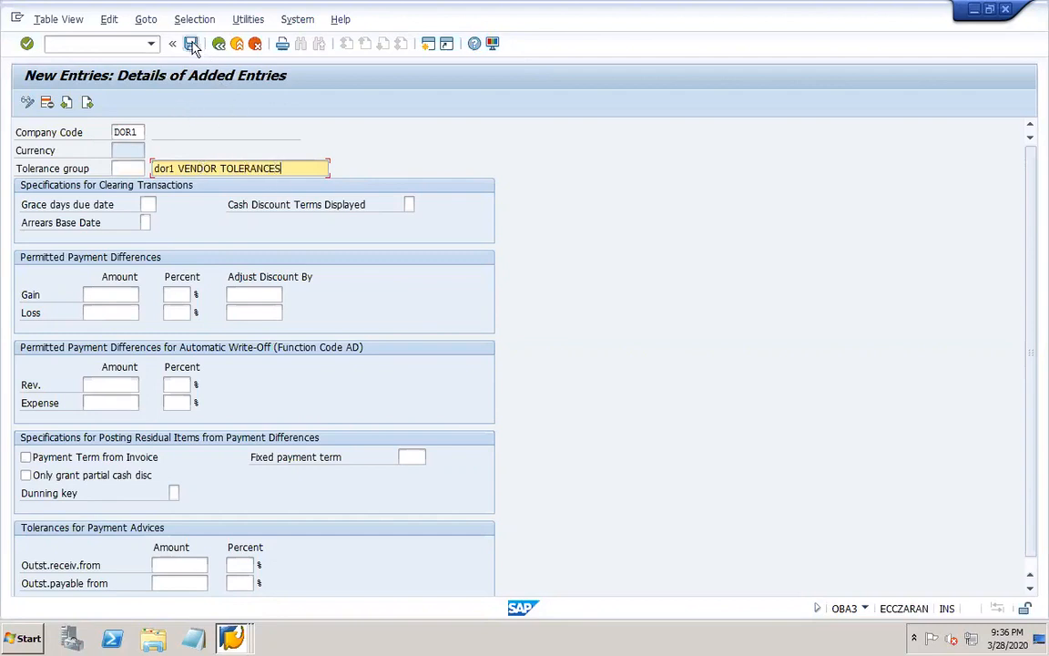
{"action": "left_click", "coordinate": [192, 45]}
{"action": "left_click", "coordinate": [239, 278]}
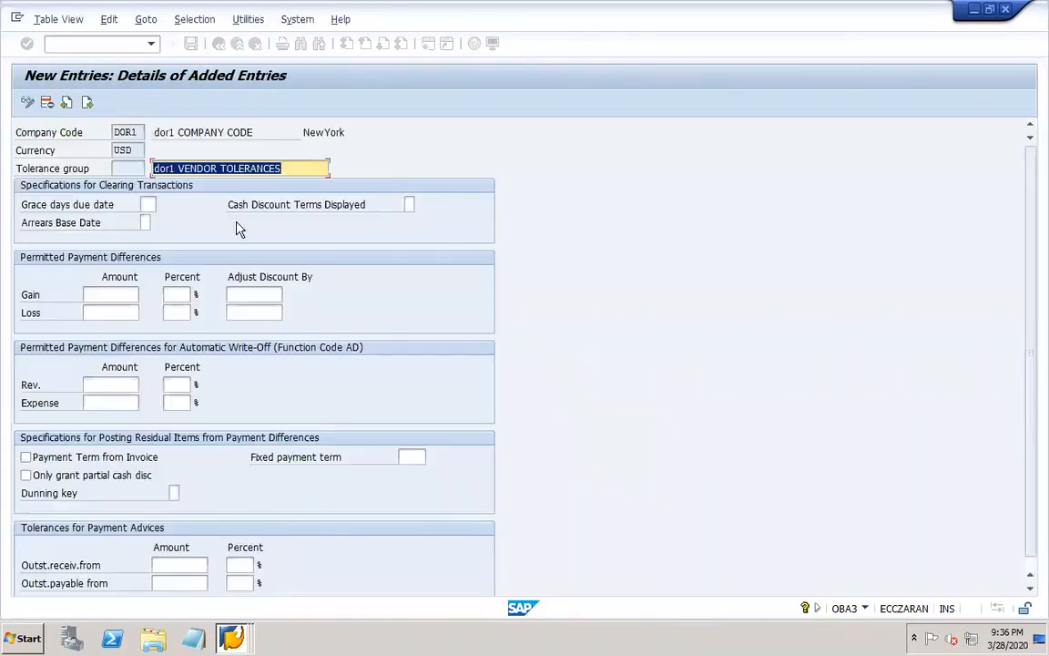
Return to the tolerances overview and select the DOR1 entry to check it.
{"action": "left_click", "coordinate": [218, 44]}
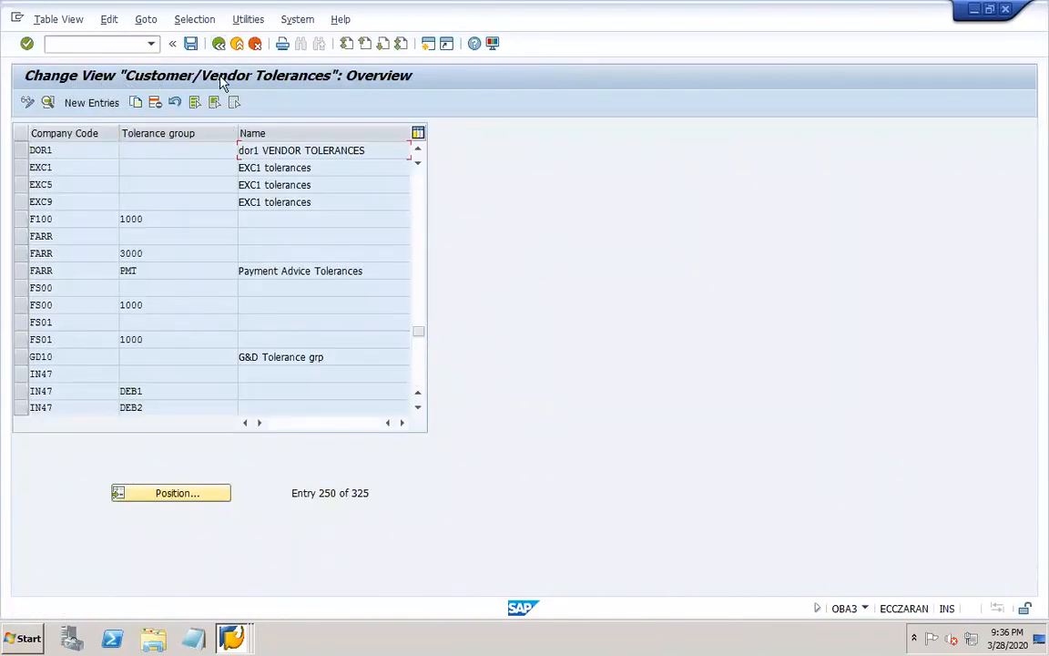
{"action": "left_click", "coordinate": [19, 151]}
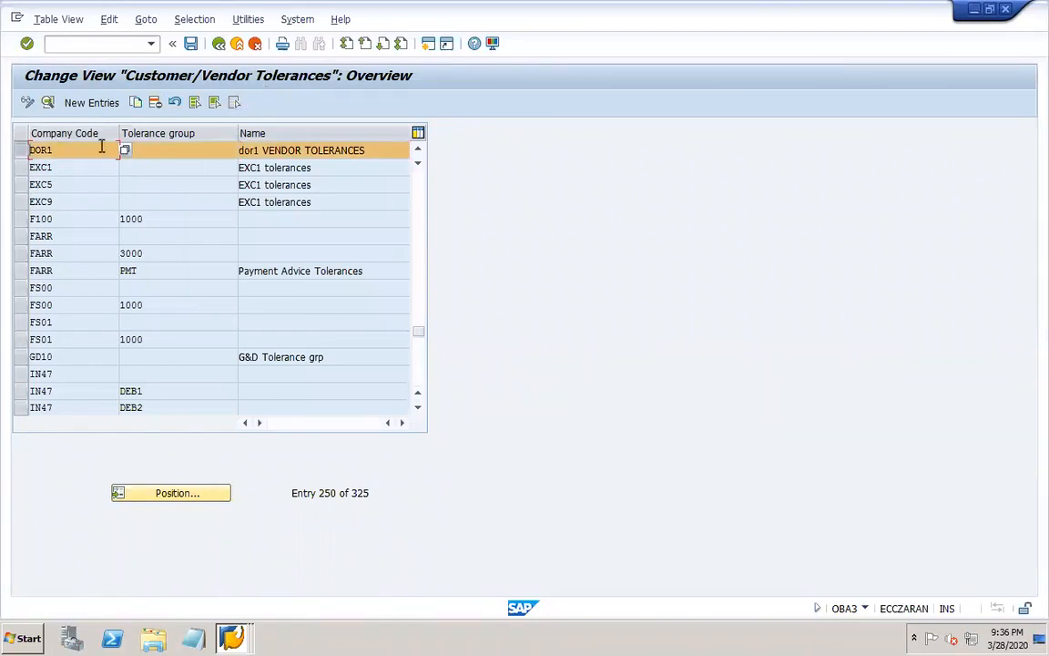
{"action": "left_click", "coordinate": [258, 150]}
Switch to PowerPoint, append "(CUSTOMERS ALSO)" to the OBA3 tolerance line, save the presentation and start a new line below.
{"action": "mouse_move", "coordinate": [779, 638]}
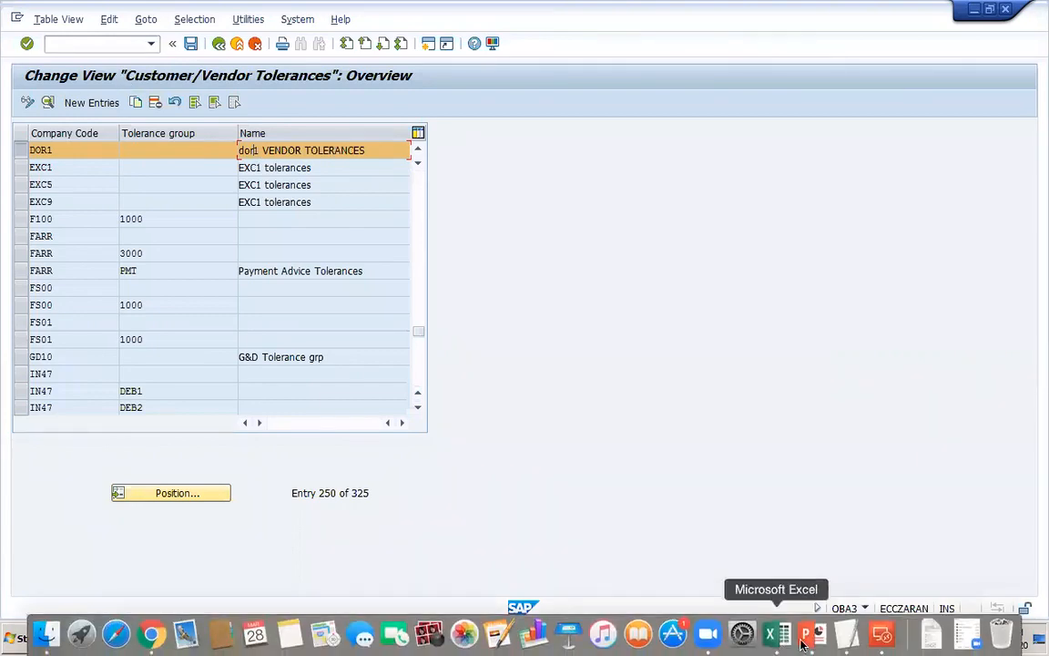
{"action": "left_click", "coordinate": [810, 638]}
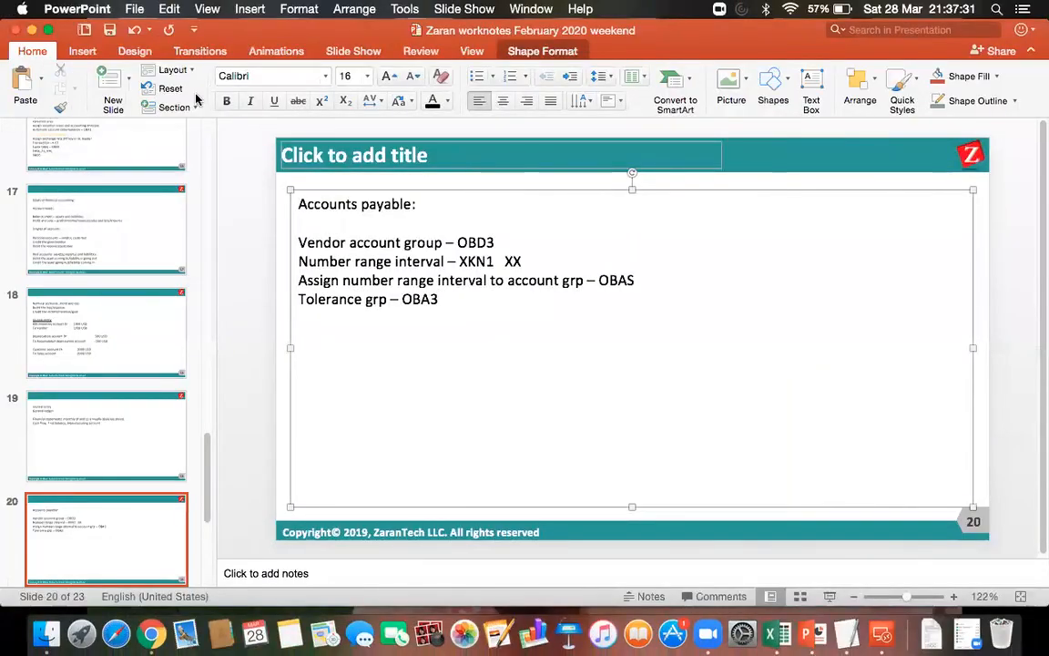
{"action": "left_click", "coordinate": [110, 30]}
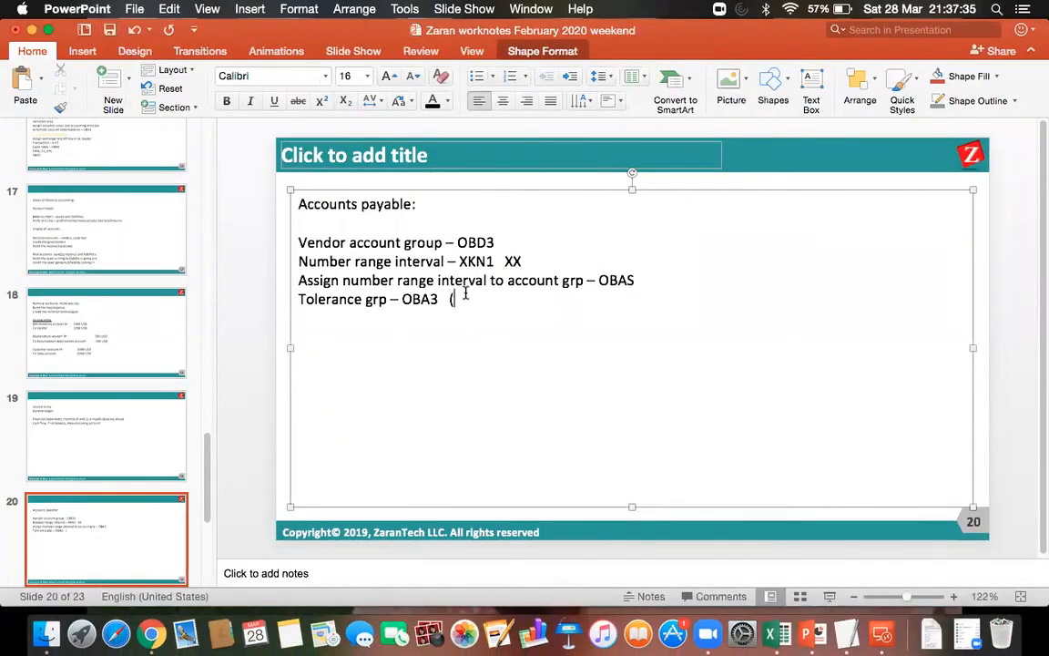
{"action": "type", "text": "USTOME"}
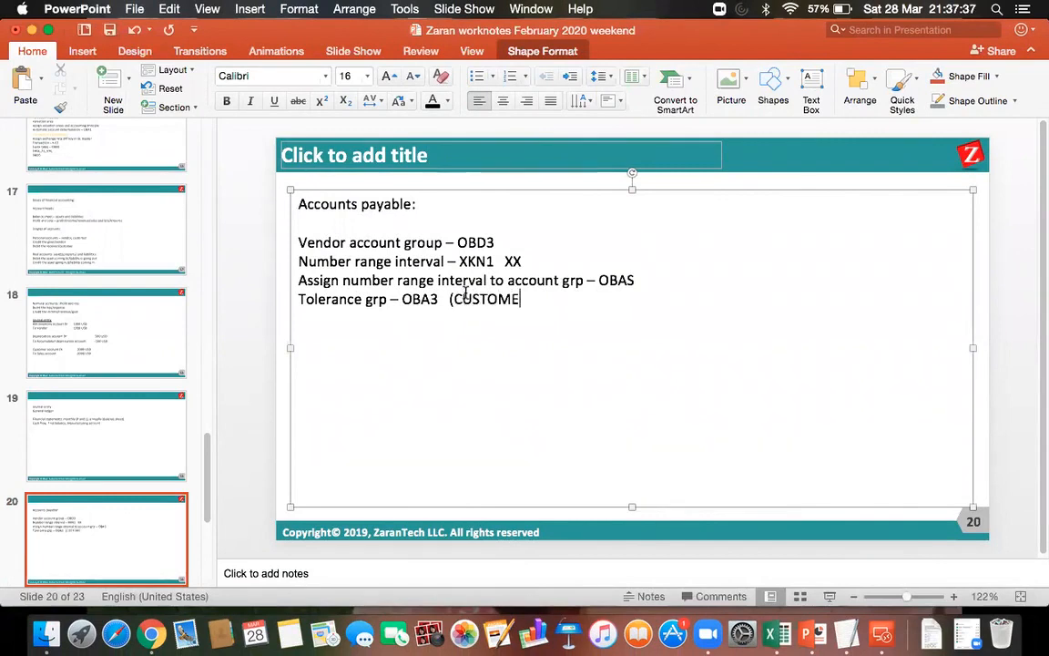
{"action": "type", "text": "RS ALSO)"}
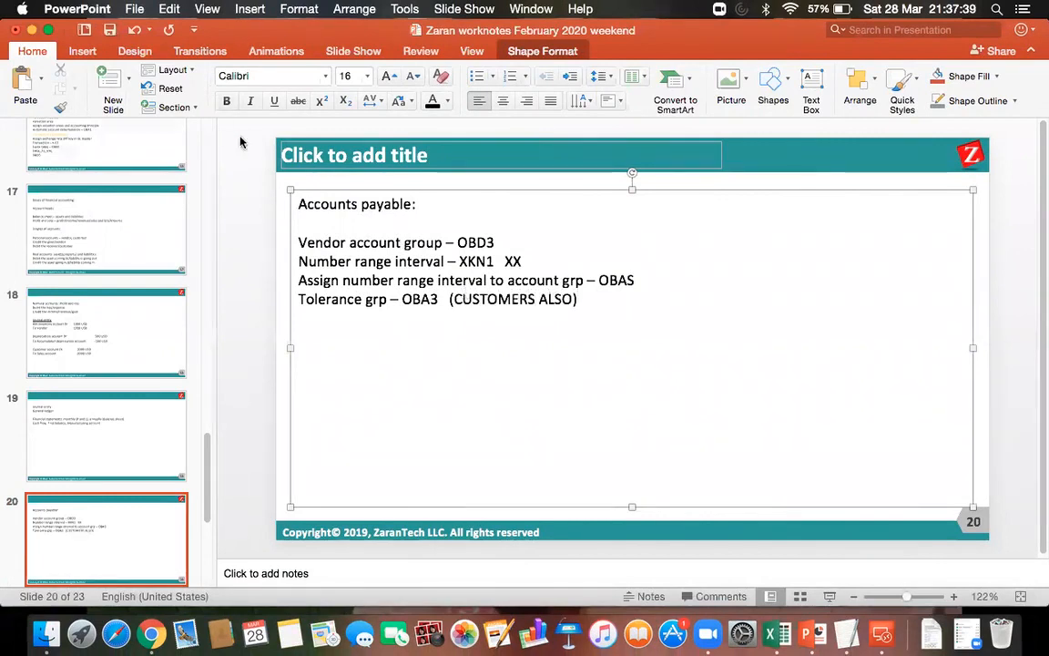
{"action": "left_click", "coordinate": [109, 31]}
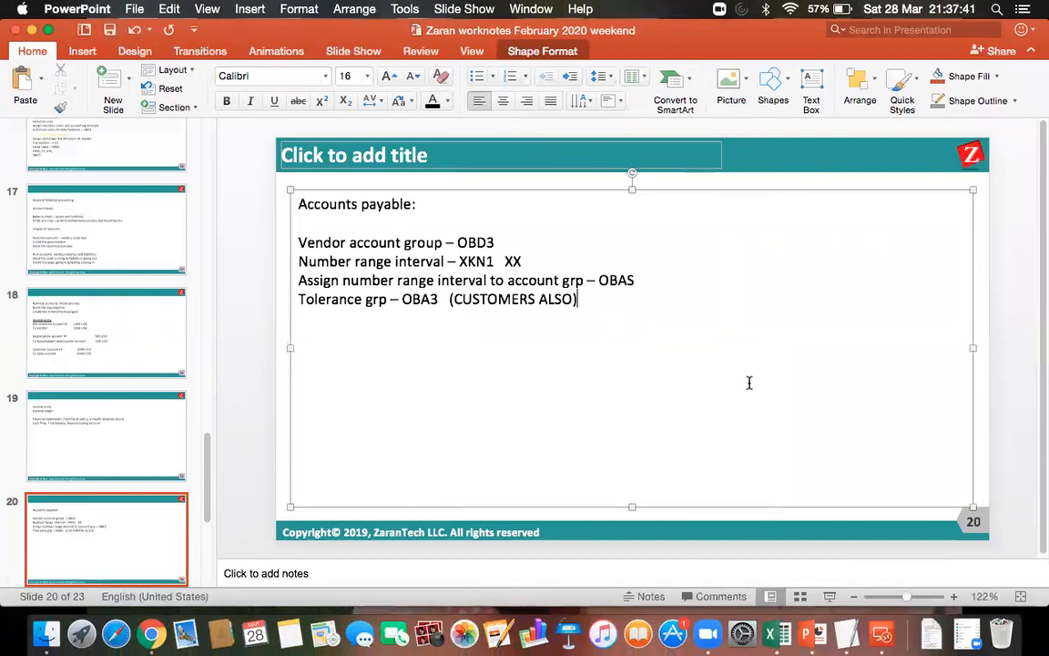
{"action": "key", "text": "Return"}
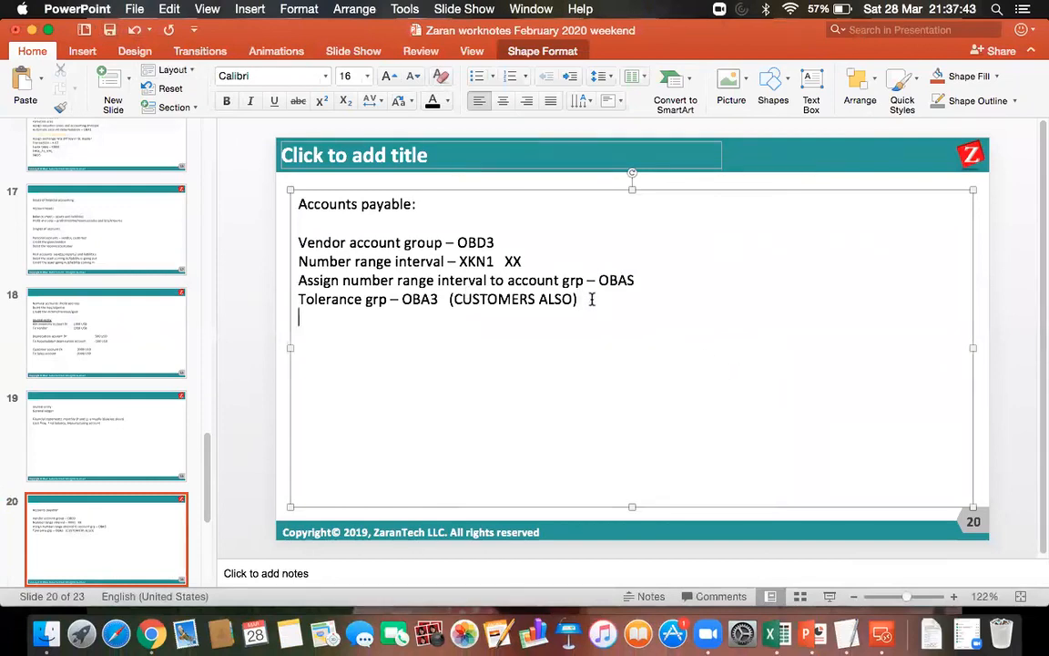
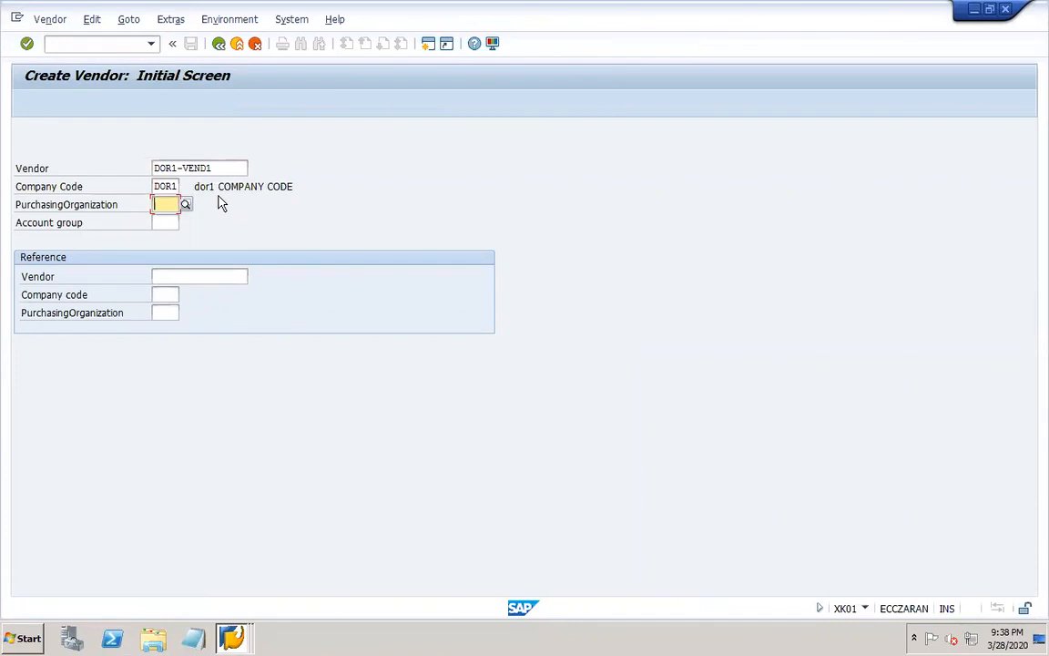
Leave the purchasing organization blank, assign account group DOR1 to vendor DOR1-VEND1 and continue to its address data.
{"action": "left_click", "coordinate": [157, 202]}
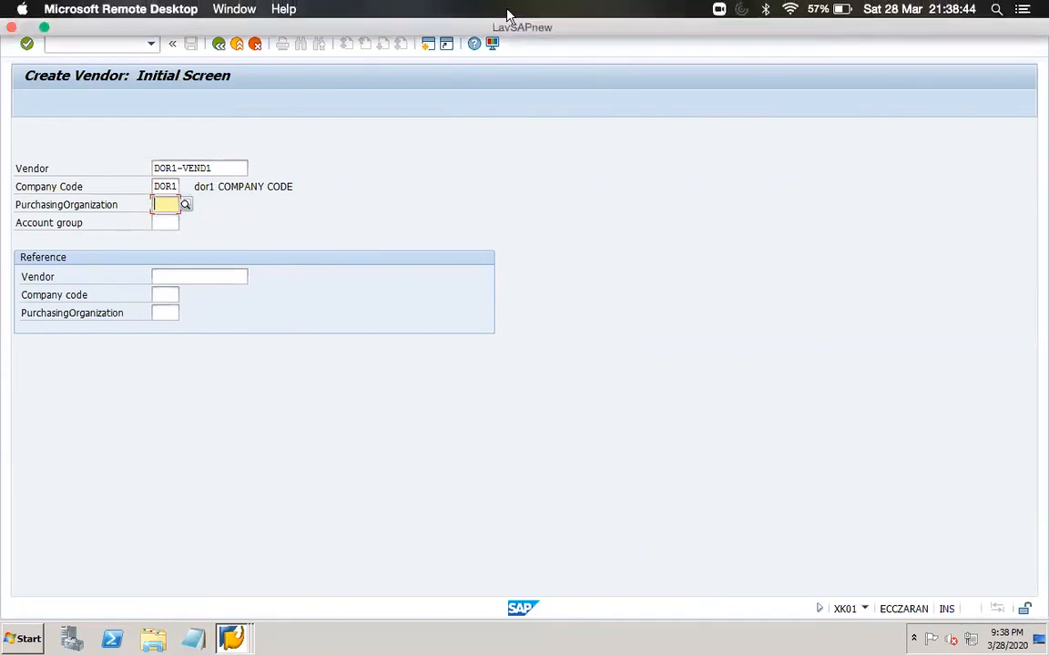
{"action": "left_click", "coordinate": [164, 223]}
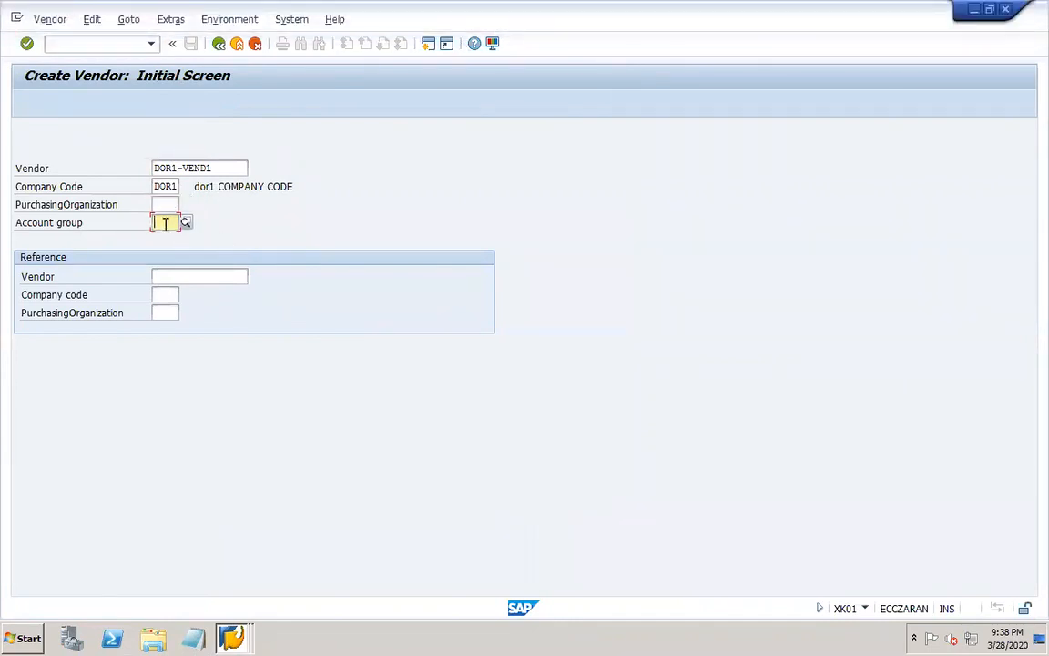
{"action": "type", "text": "DOR1"}
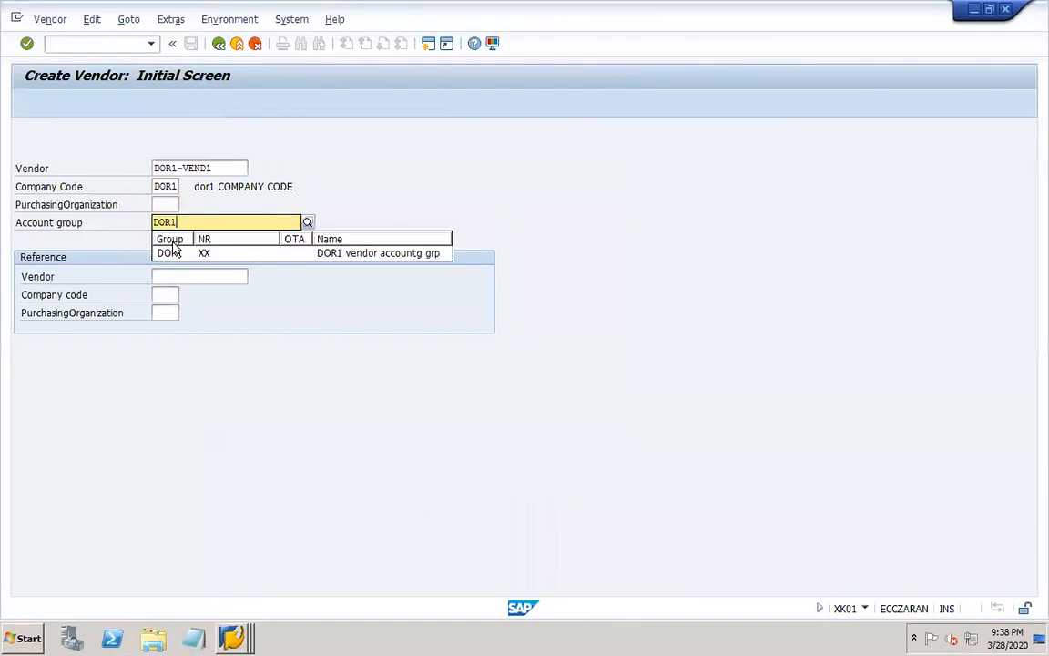
{"action": "left_click", "coordinate": [173, 253]}
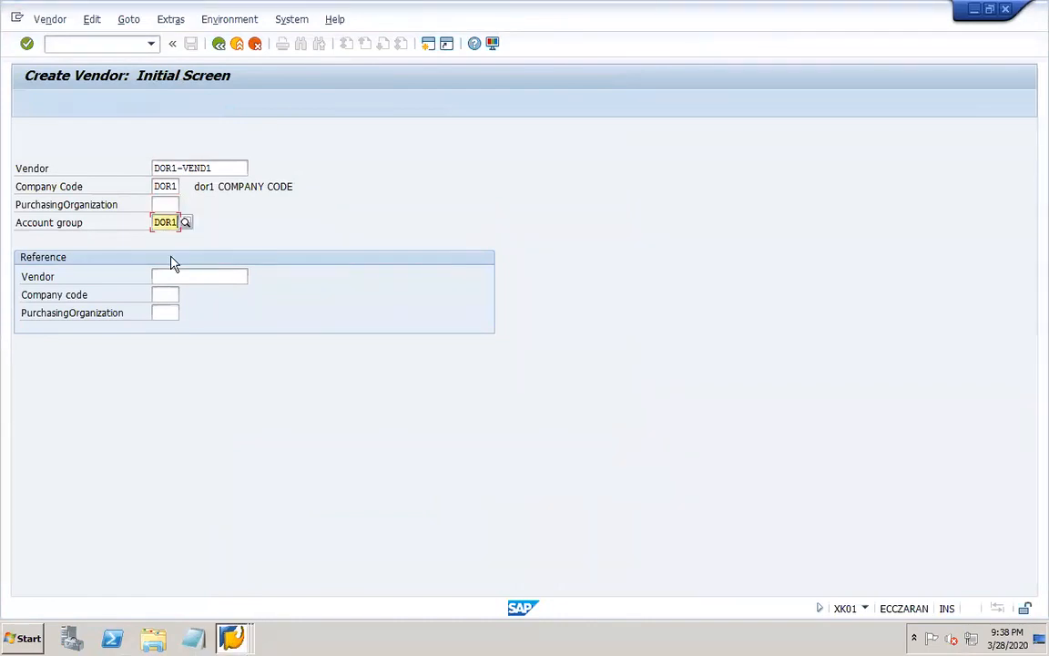
{"action": "key", "text": "Return"}
Fill in the vendor address with title Company, name DOR1-VEND1 and country US.
{"action": "left_click", "coordinate": [251, 204]}
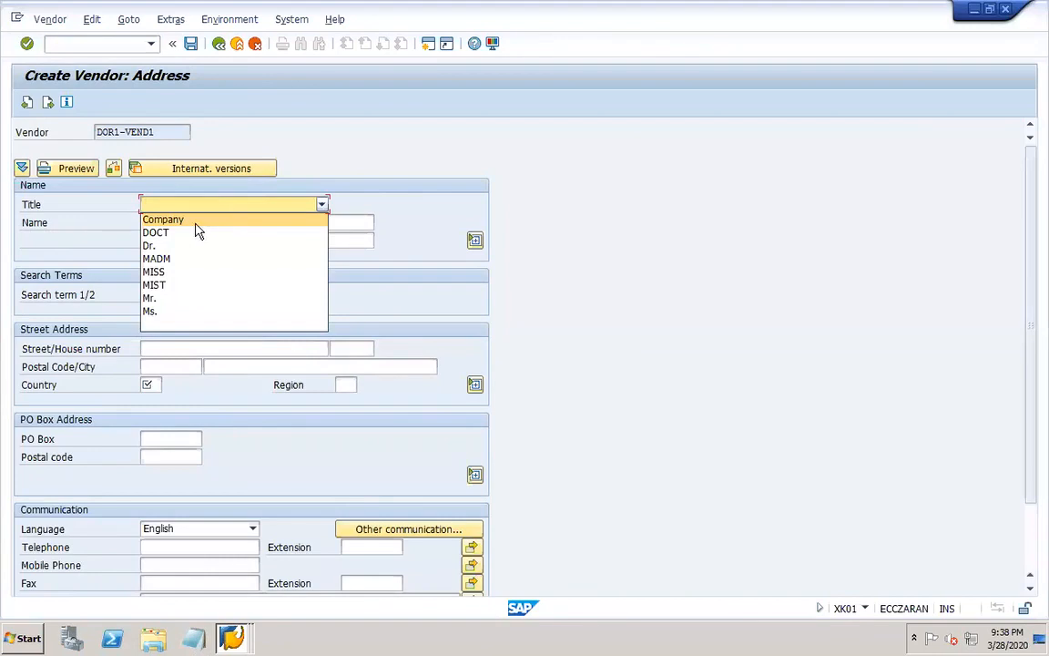
{"action": "left_click", "coordinate": [188, 218]}
{"action": "left_click_drag", "start_coordinate": [165, 134], "coordinate": [65, 146]}
{"action": "key", "text": "ctrl+c"}
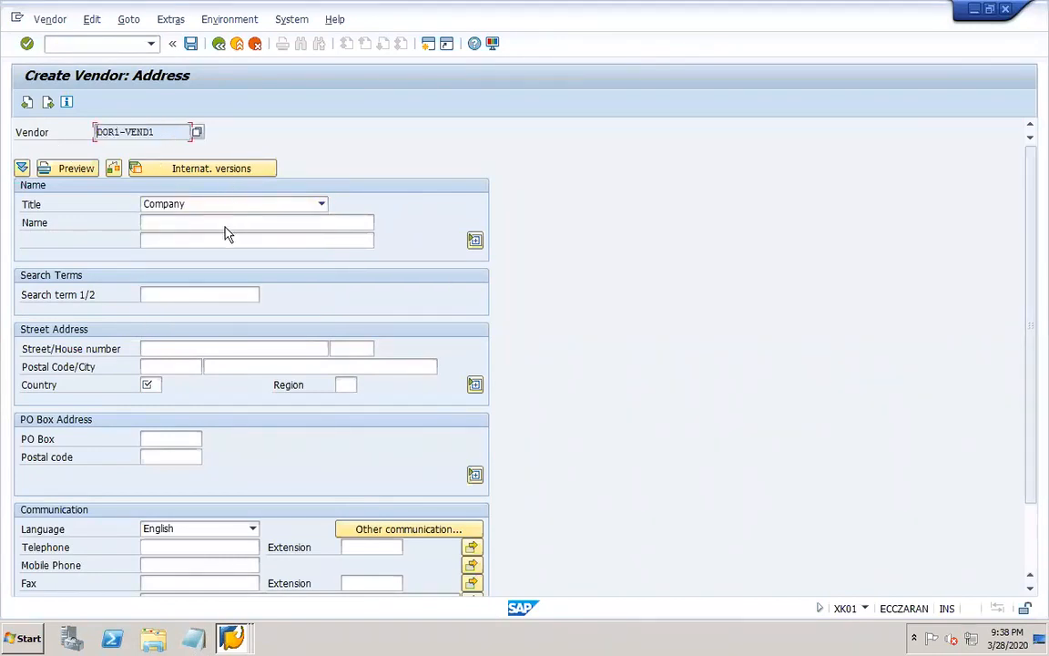
{"action": "left_click", "coordinate": [202, 218]}
{"action": "key", "text": "ctrl+v"}
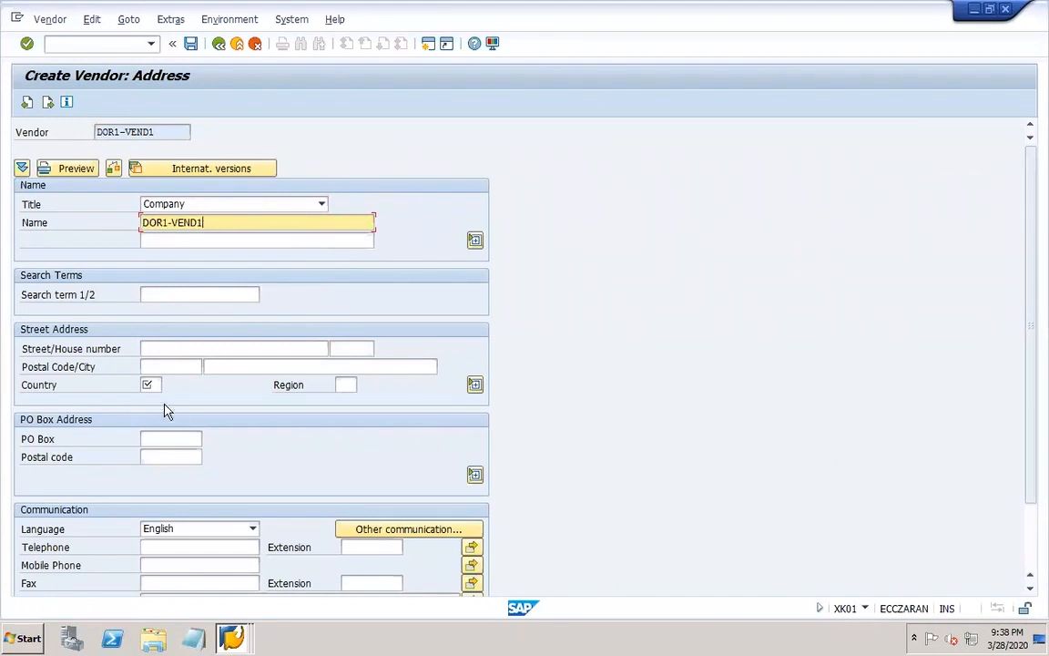
{"action": "left_click", "coordinate": [149, 384]}
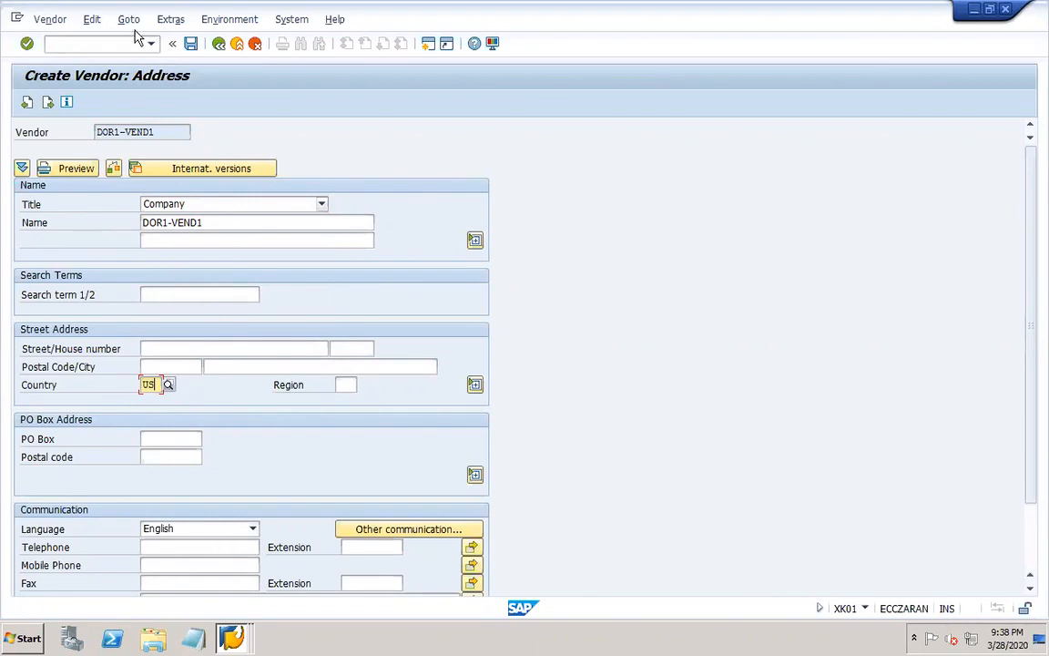
Go to the vendor's payment transactions and add a bank detail for country DE with Giro-Bank, bank key 10010010.
{"action": "left_click", "coordinate": [49, 102]}
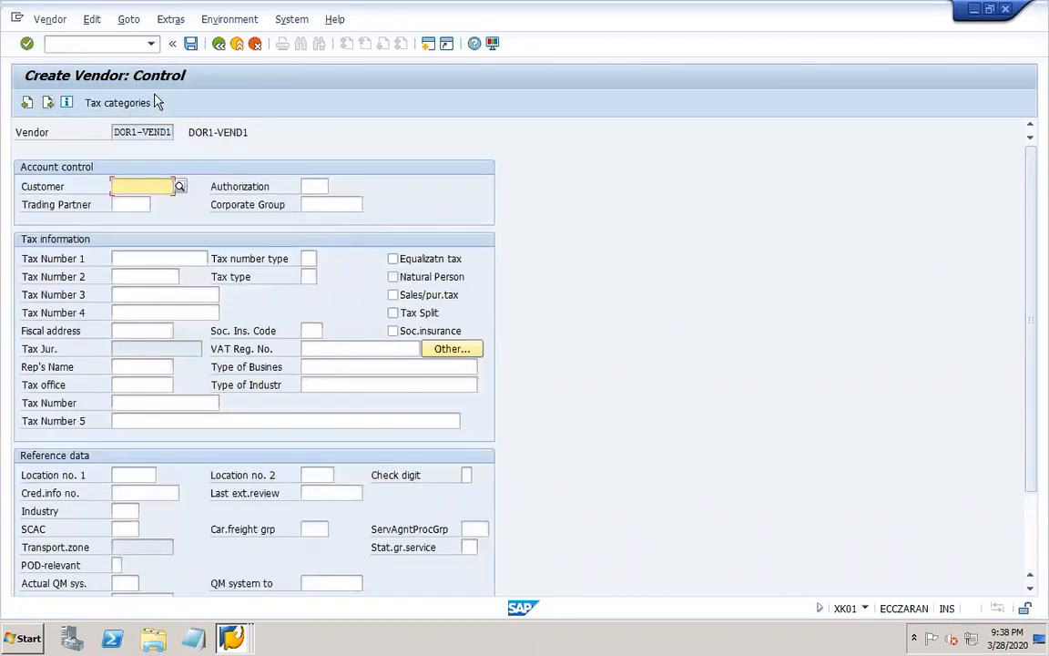
{"action": "left_click", "coordinate": [48, 102]}
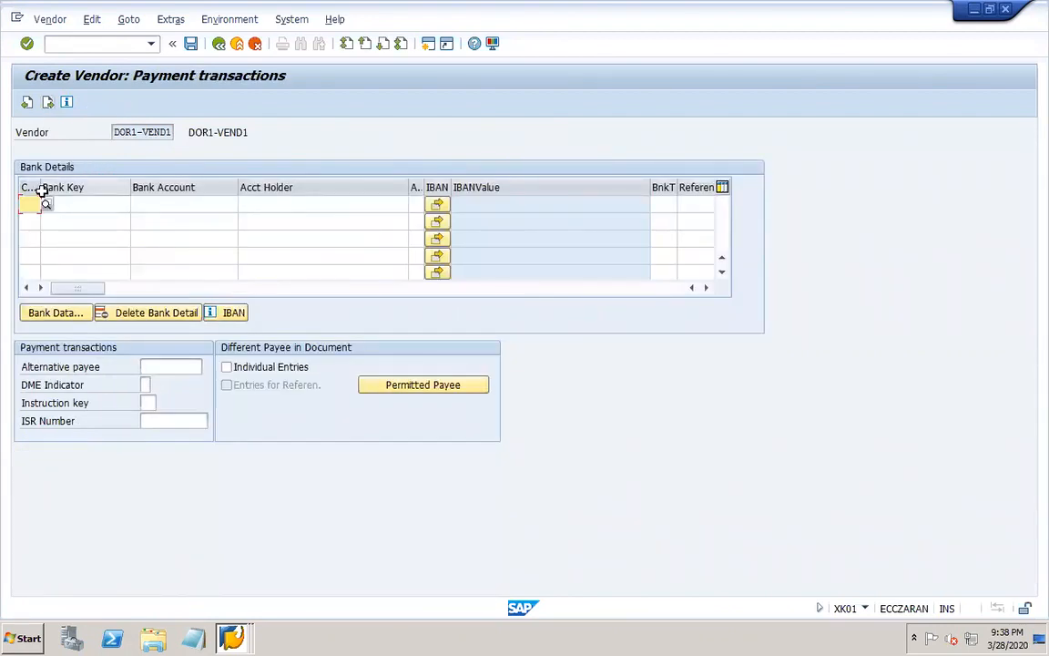
{"action": "left_click_drag", "start_coordinate": [40, 185], "coordinate": [62, 188]}
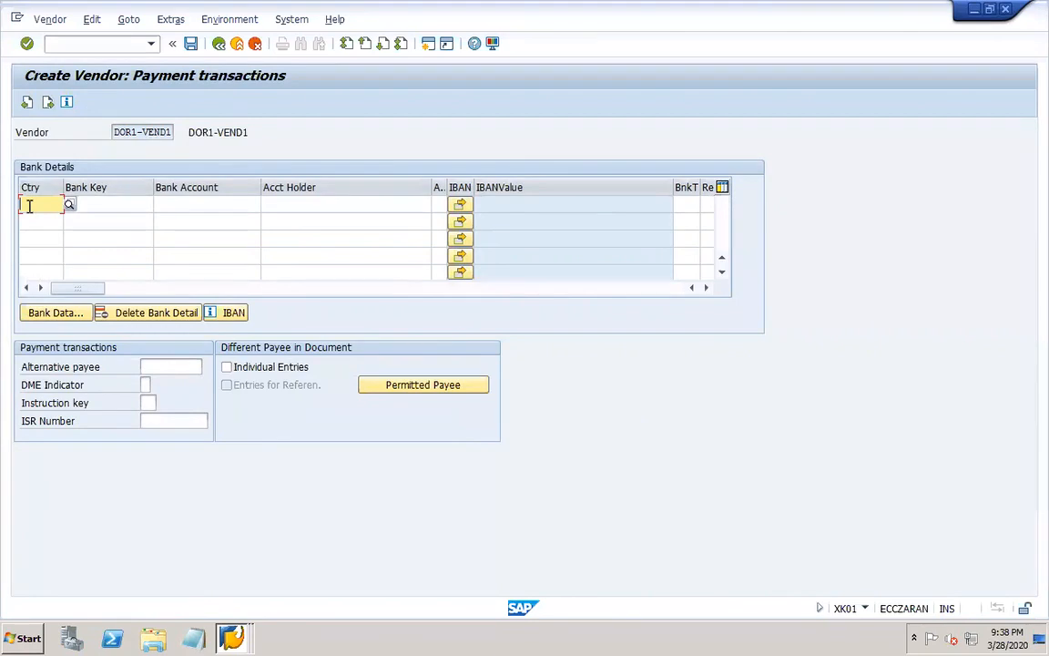
{"action": "type", "text": "de"}
{"action": "key", "text": "Tab"}
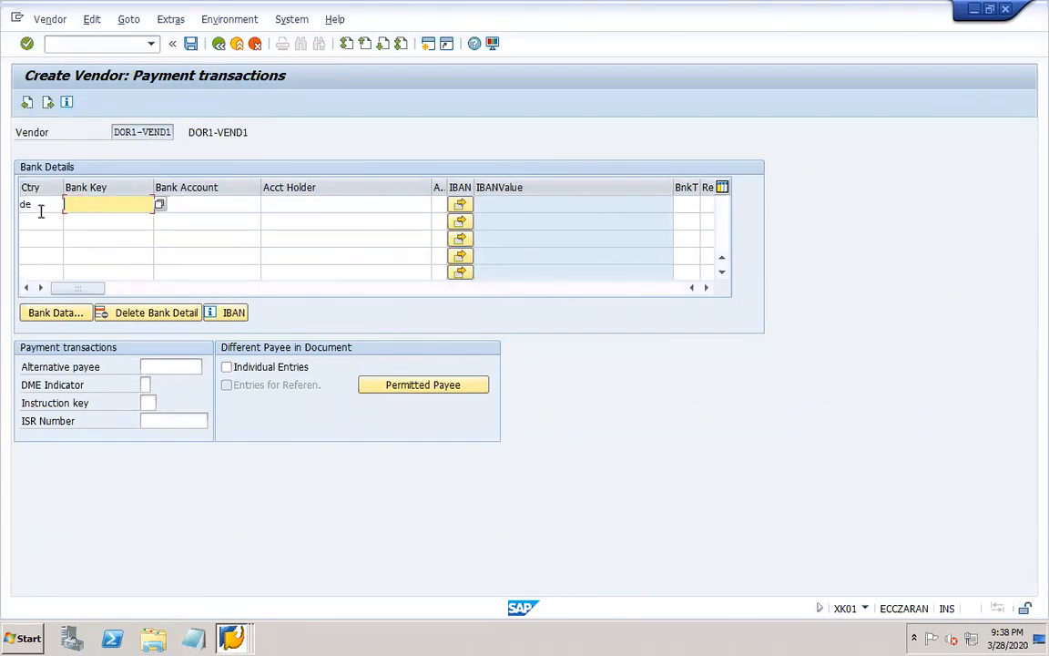
{"action": "left_click", "coordinate": [160, 205]}
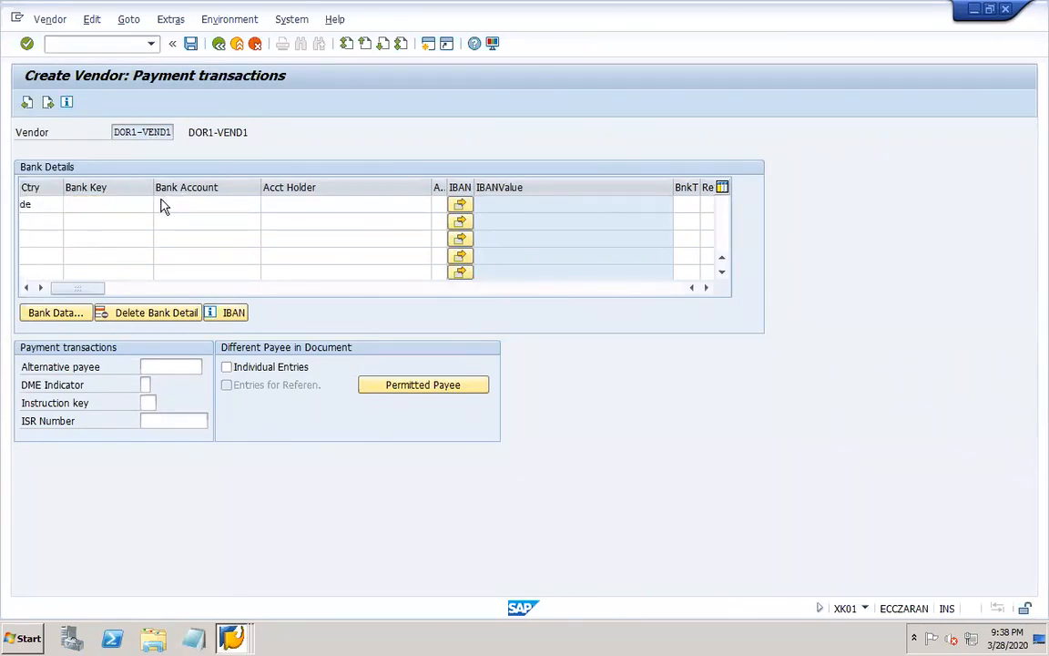
{"action": "left_click", "coordinate": [197, 210]}
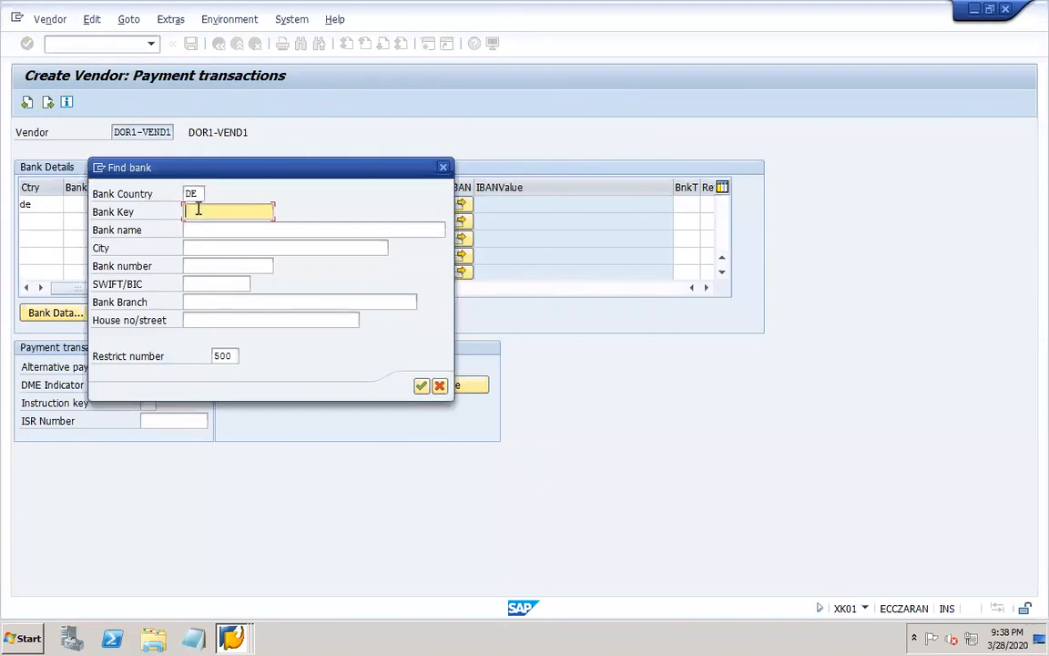
{"action": "key", "text": "Return"}
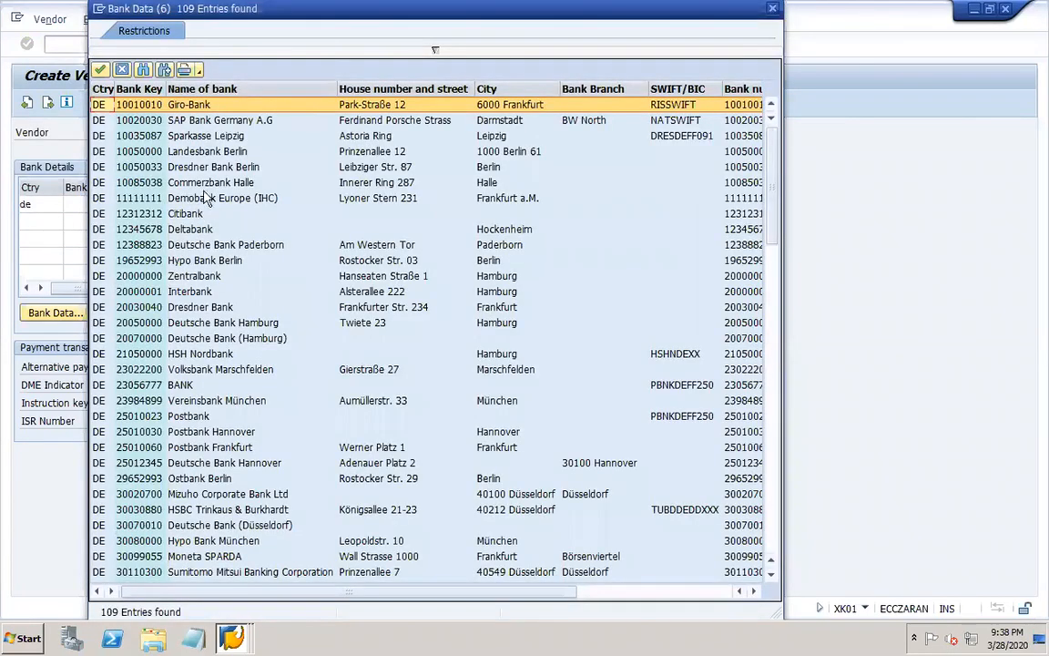
{"action": "double_click", "coordinate": [217, 107]}
Enter the bank account number, set the account holder to DOR1-VEND1 and continue to the vendor's accounting information.
{"action": "left_click", "coordinate": [195, 210]}
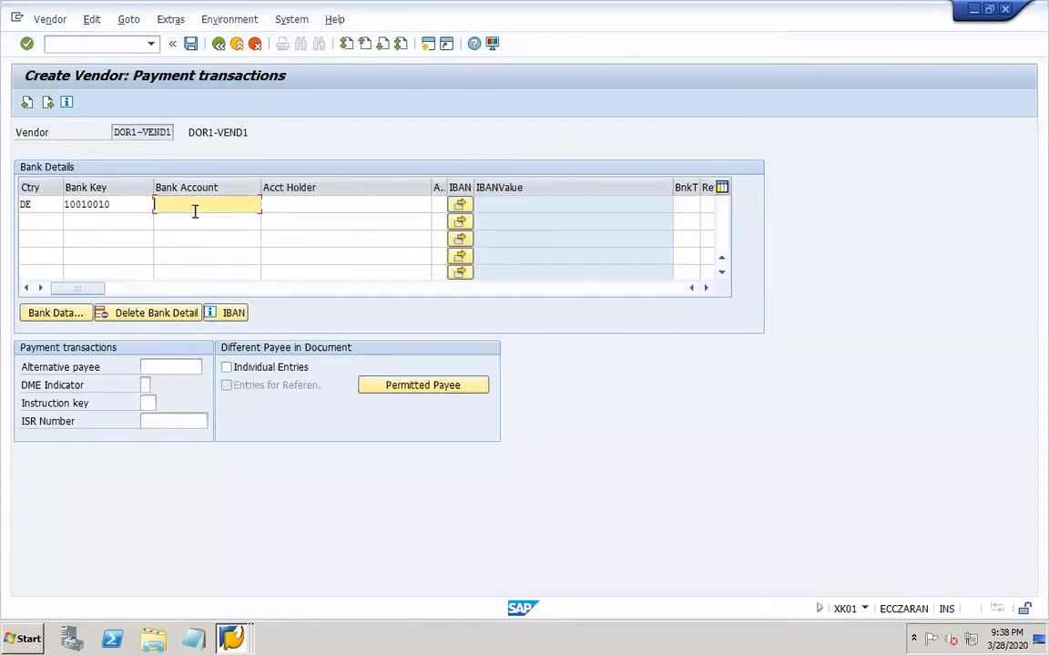
{"action": "type", "text": "1234567"}
{"action": "left_click", "coordinate": [286, 206]}
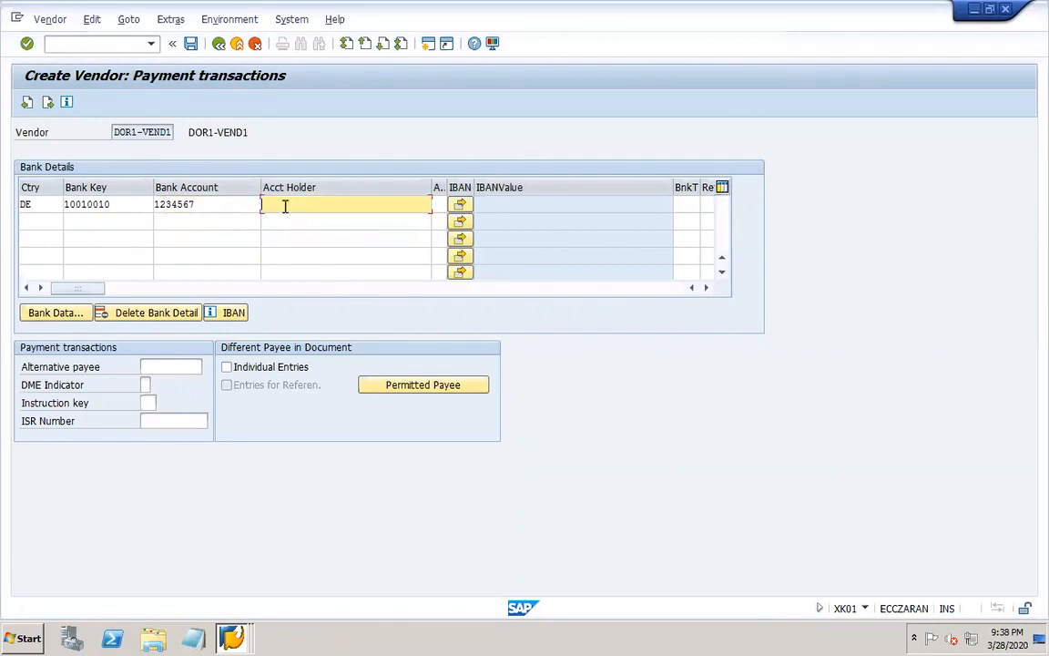
{"action": "type", "text": "V"}
{"action": "key", "text": "ctrl+v"}
{"action": "left_click", "coordinate": [48, 103]}
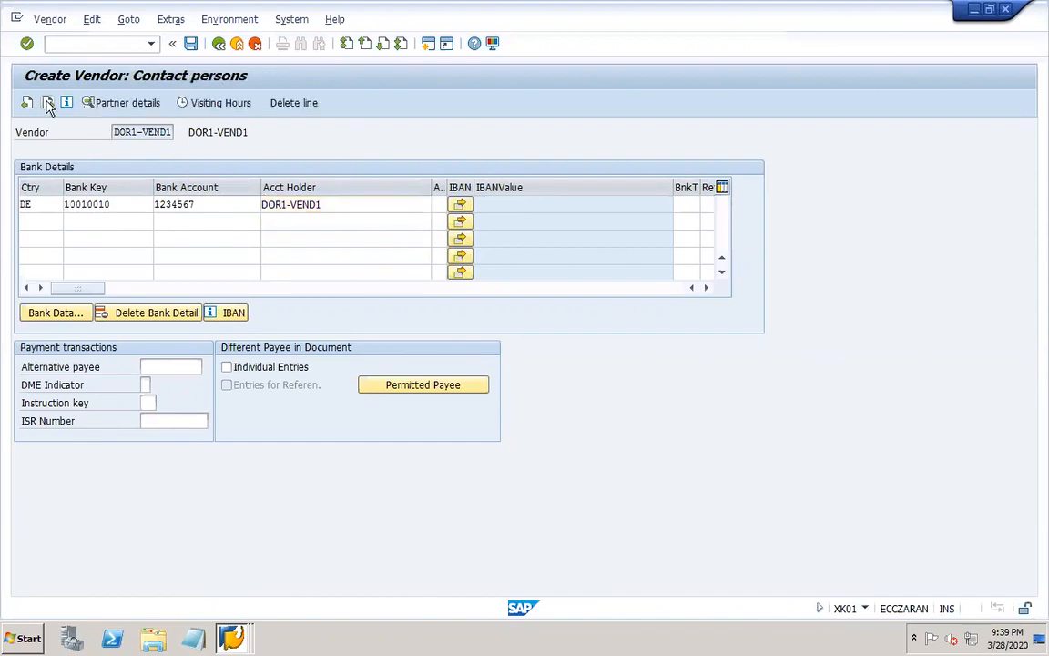
{"action": "left_click", "coordinate": [47, 103]}
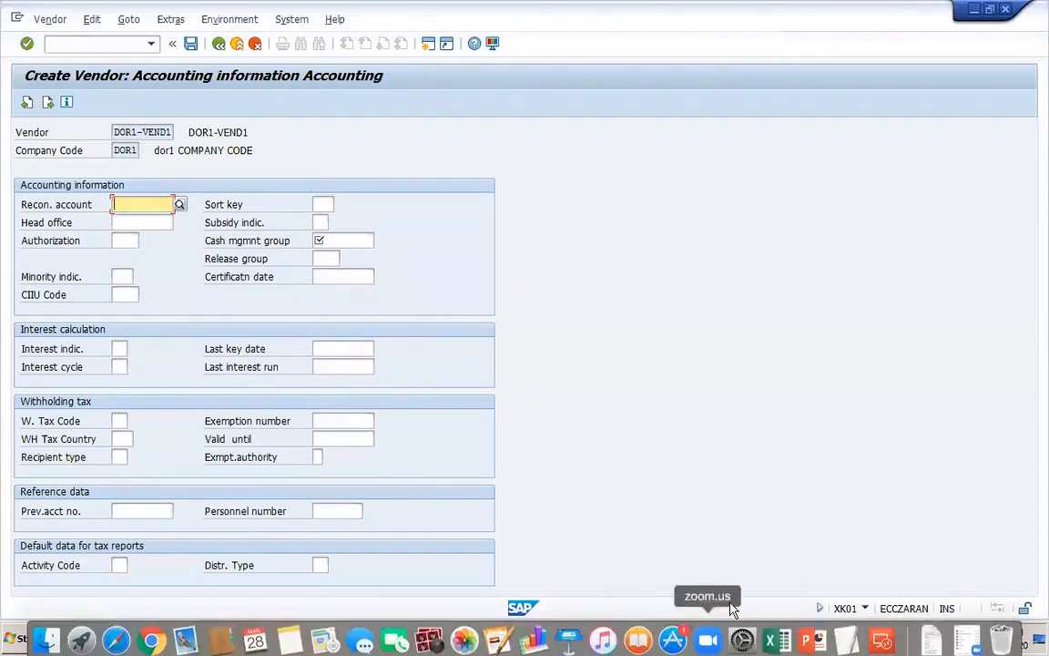
Switch to PowerPoint, add the line "GL accounts – FS00" below the master data line and save the presentation.
{"action": "left_click", "coordinate": [813, 638]}
{"action": "left_click", "coordinate": [452, 333]}
{"action": "key", "text": "Return"}
{"action": "type", "text": "GL a"}
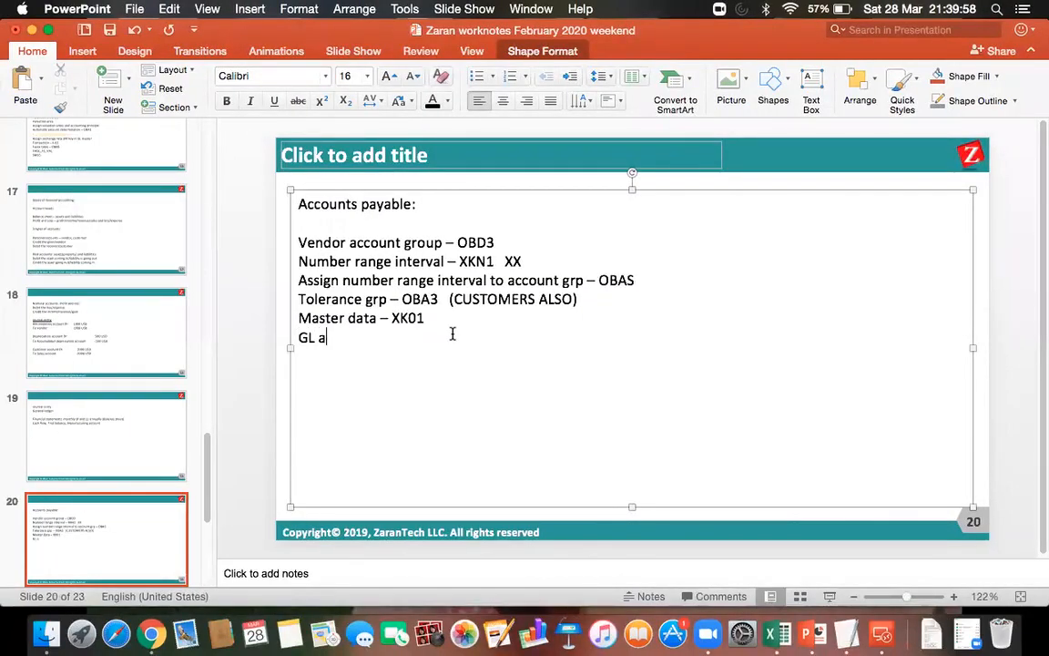
{"action": "type", "text": "ccounts - FS00"}
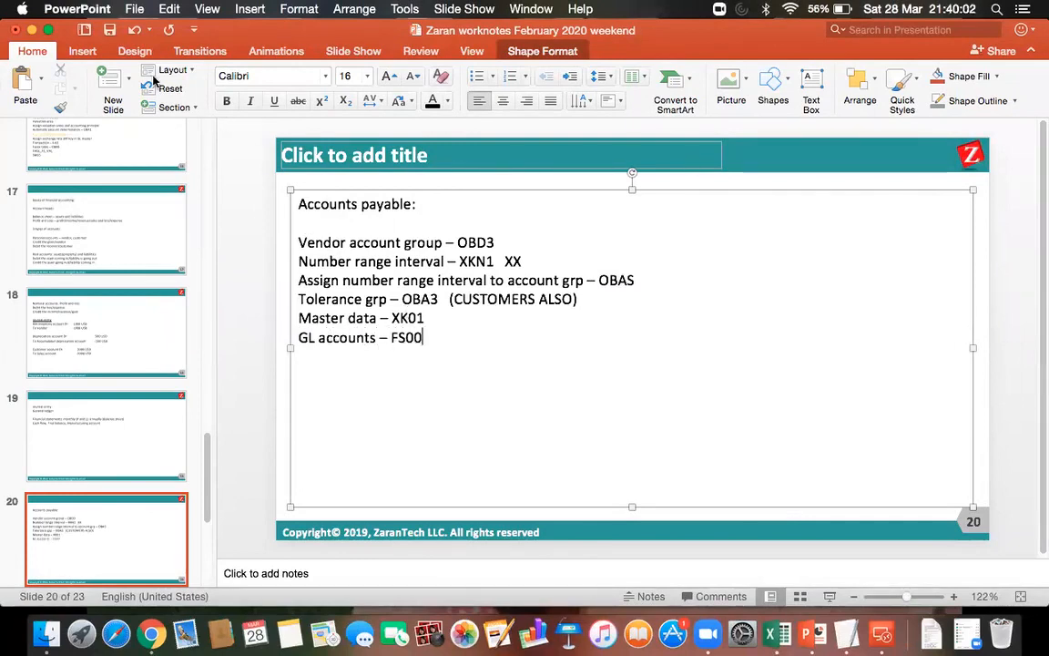
{"action": "left_click", "coordinate": [109, 31]}
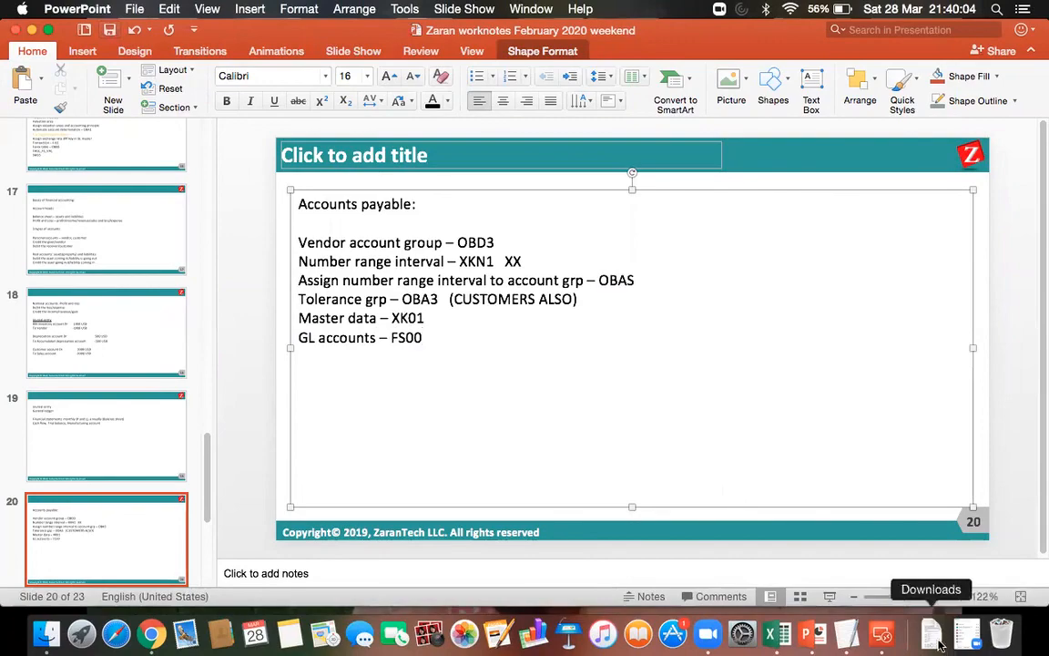
Switch back to the SAP remote desktop and open transaction FS00 in a new session.
{"action": "left_click", "coordinate": [883, 637]}
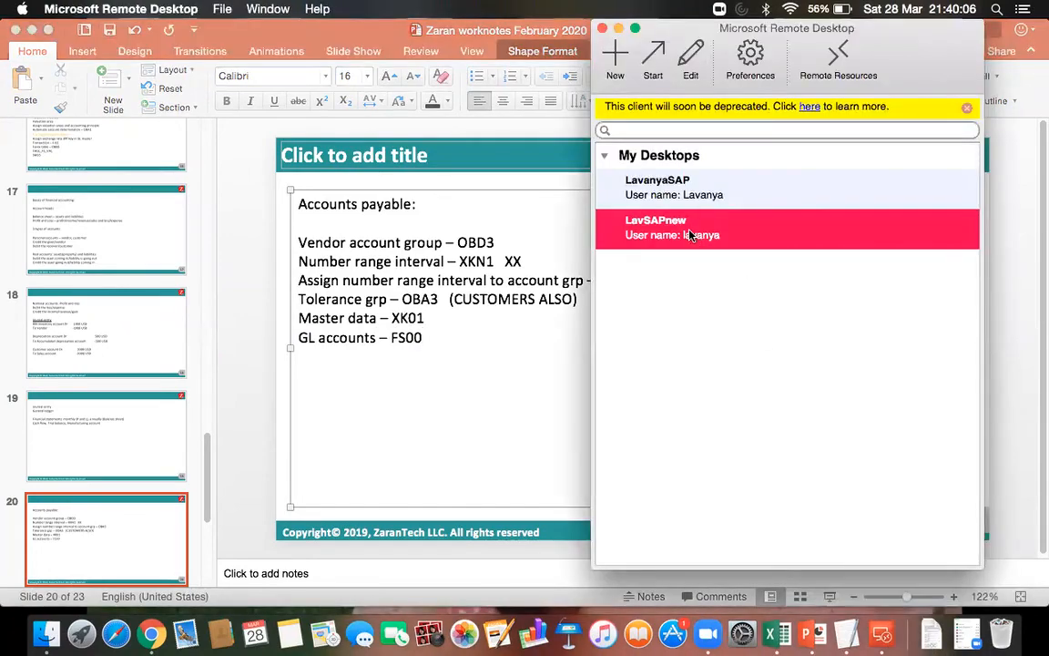
{"action": "double_click", "coordinate": [689, 235]}
{"action": "left_click", "coordinate": [51, 45]}
{"action": "type", "text": "/ofs00"}
{"action": "key", "text": "Return"}
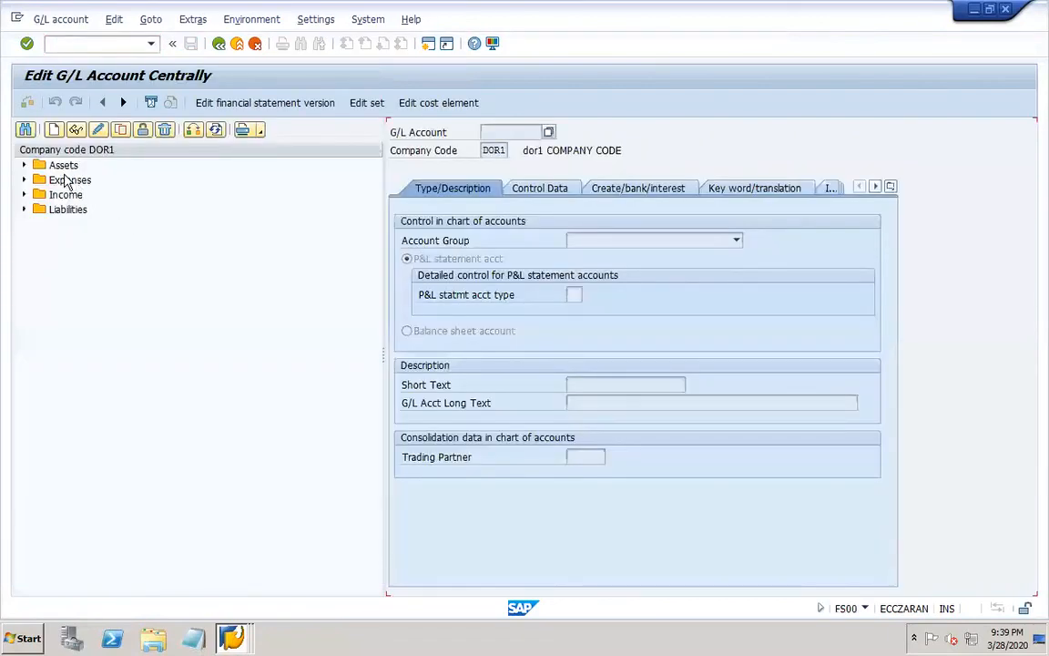
Copy the liabilities account 20000 Capital to a new G/L account 20008 in company code DOR1.
{"action": "left_click", "coordinate": [25, 211]}
{"action": "left_click", "coordinate": [102, 224]}
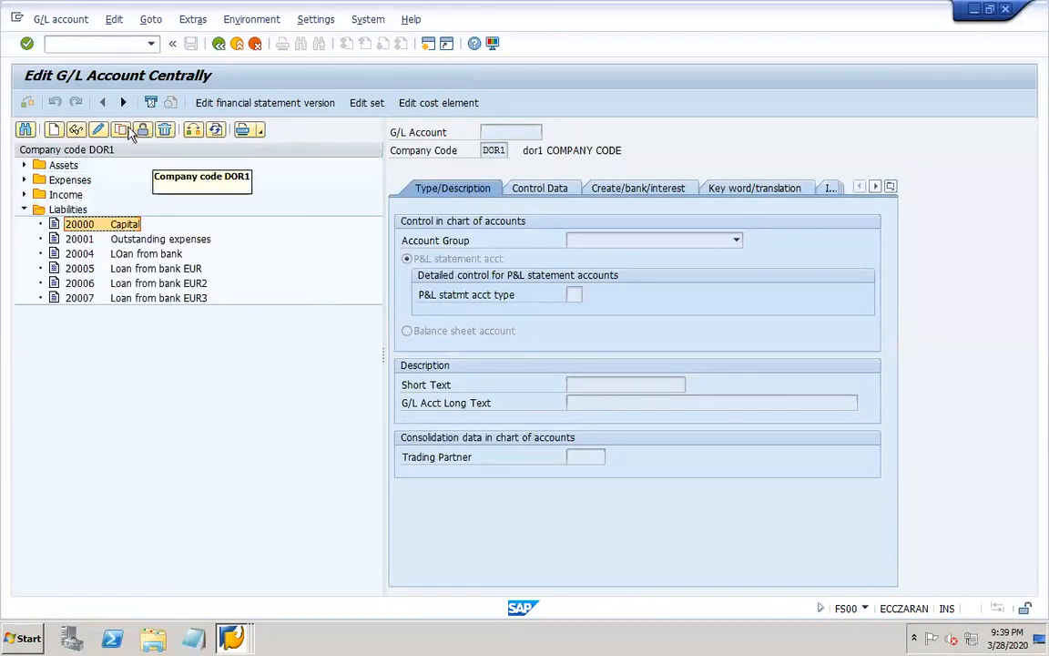
{"action": "left_click", "coordinate": [119, 132]}
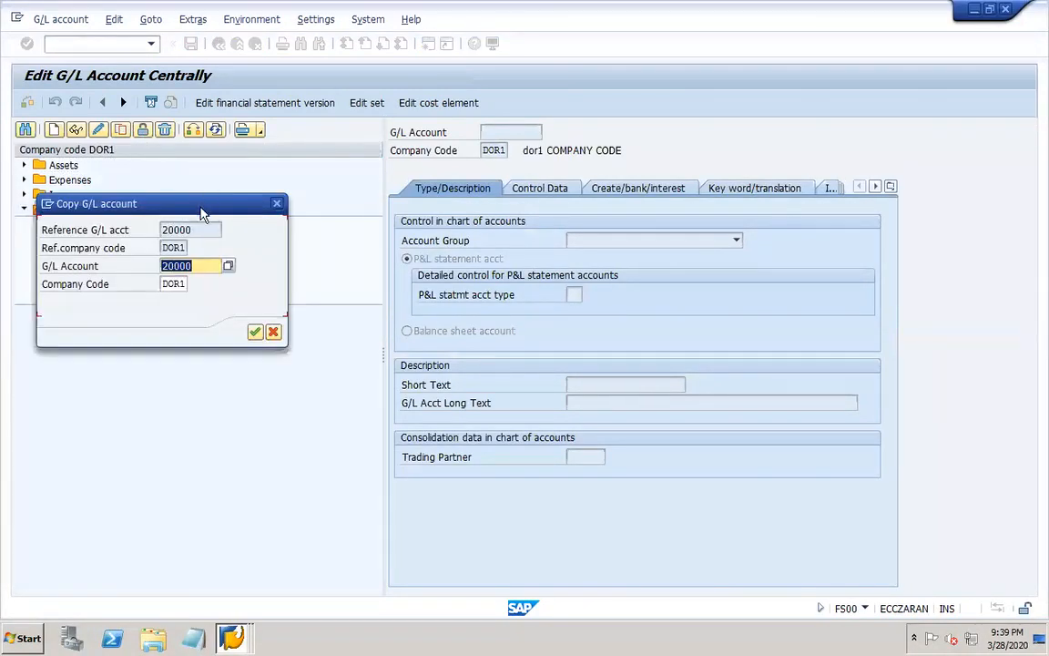
{"action": "left_click", "coordinate": [281, 511]}
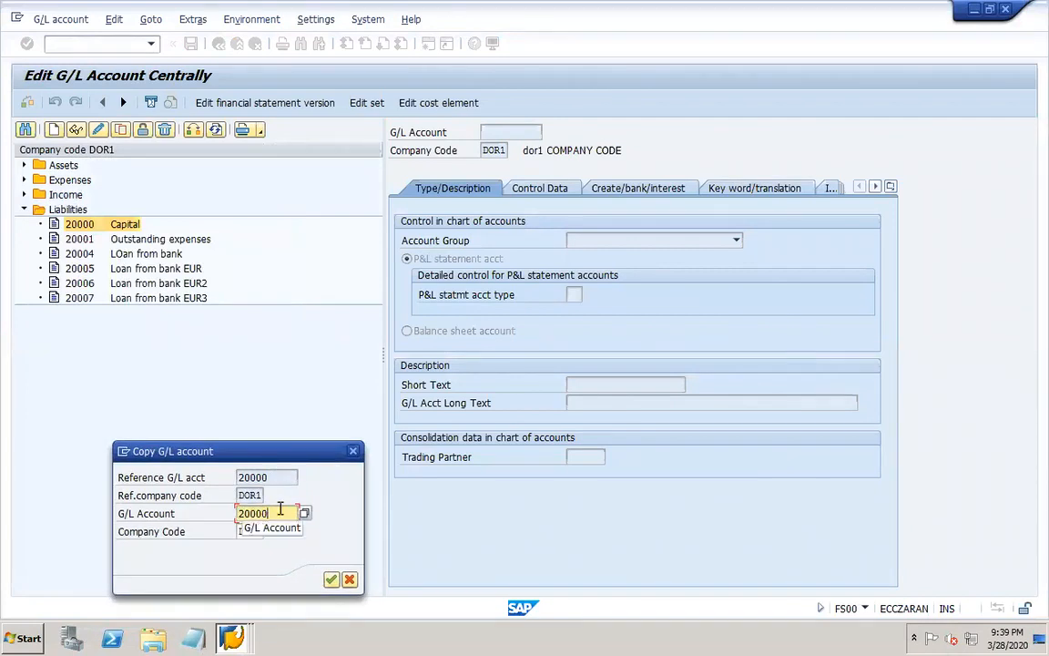
{"action": "key", "text": "BackSpace"}
{"action": "type", "text": "8"}
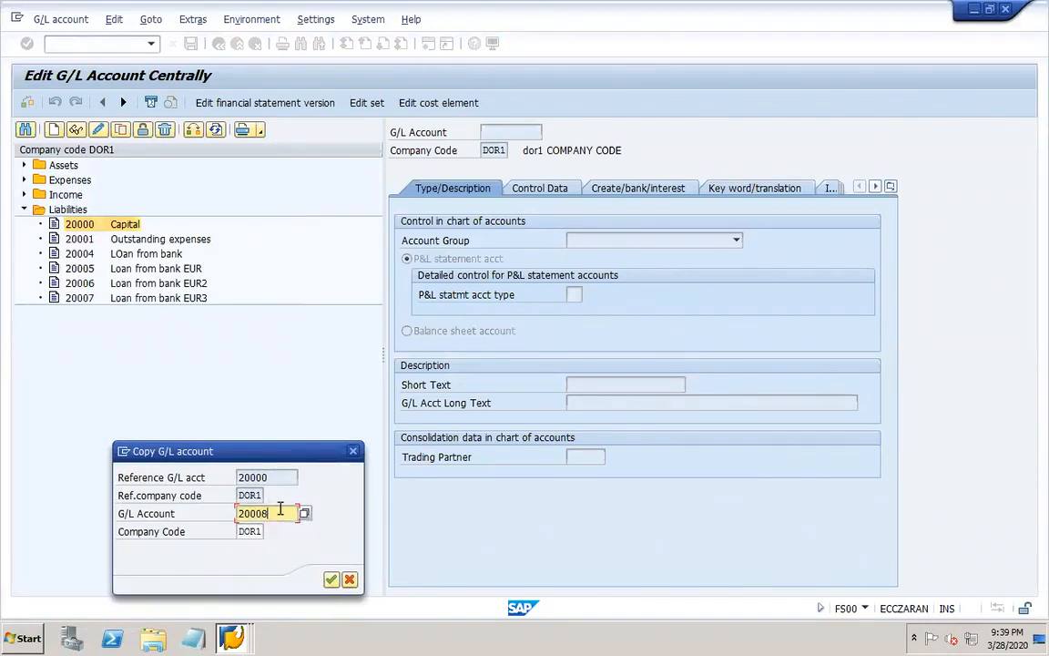
{"action": "key", "text": "Return"}
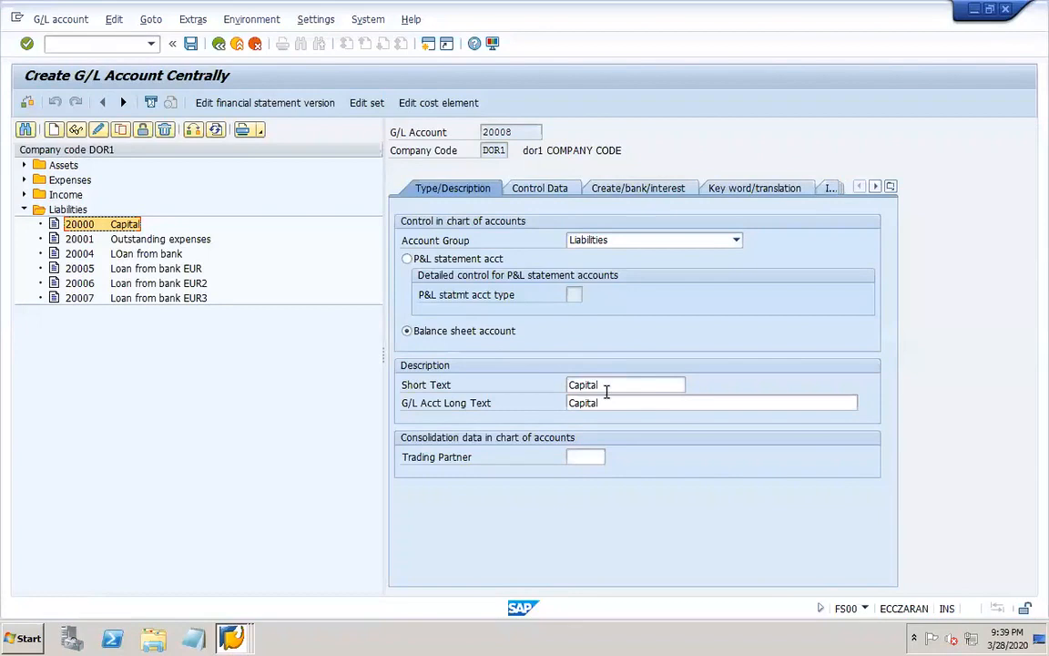
Set both the short text and the long text of account 20008 to "sundry vendors".
{"action": "left_click", "coordinate": [606, 387]}
{"action": "type", "text": "sundr"}
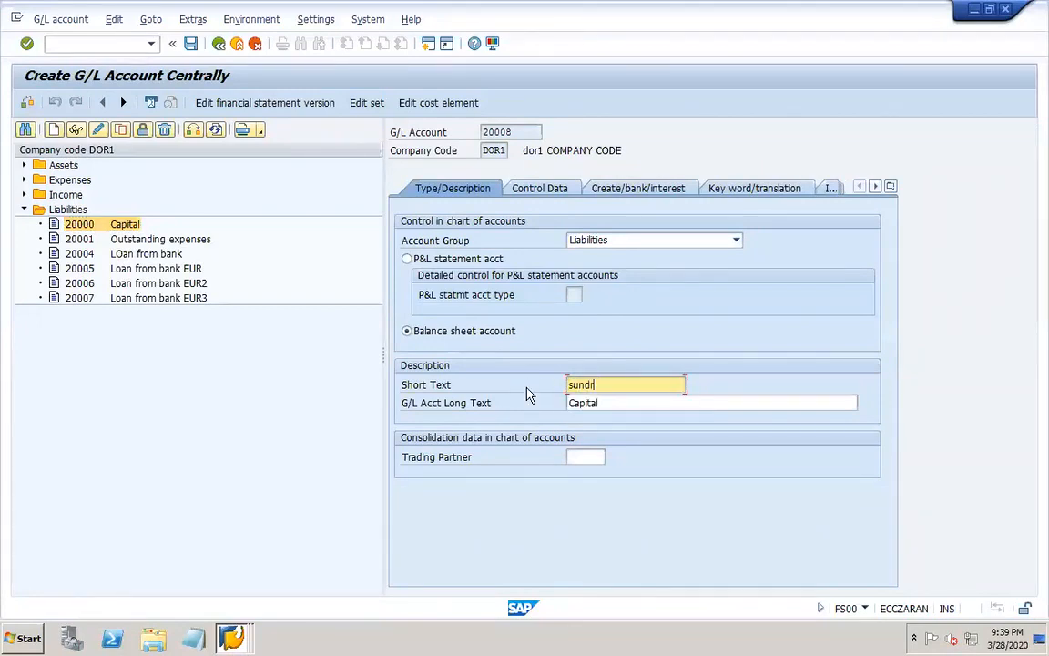
{"action": "type", "text": "y vendors"}
{"action": "left_click_drag", "start_coordinate": [667, 385], "coordinate": [525, 377]}
{"action": "key", "text": "ctrl+c"}
{"action": "key", "text": "Tab"}
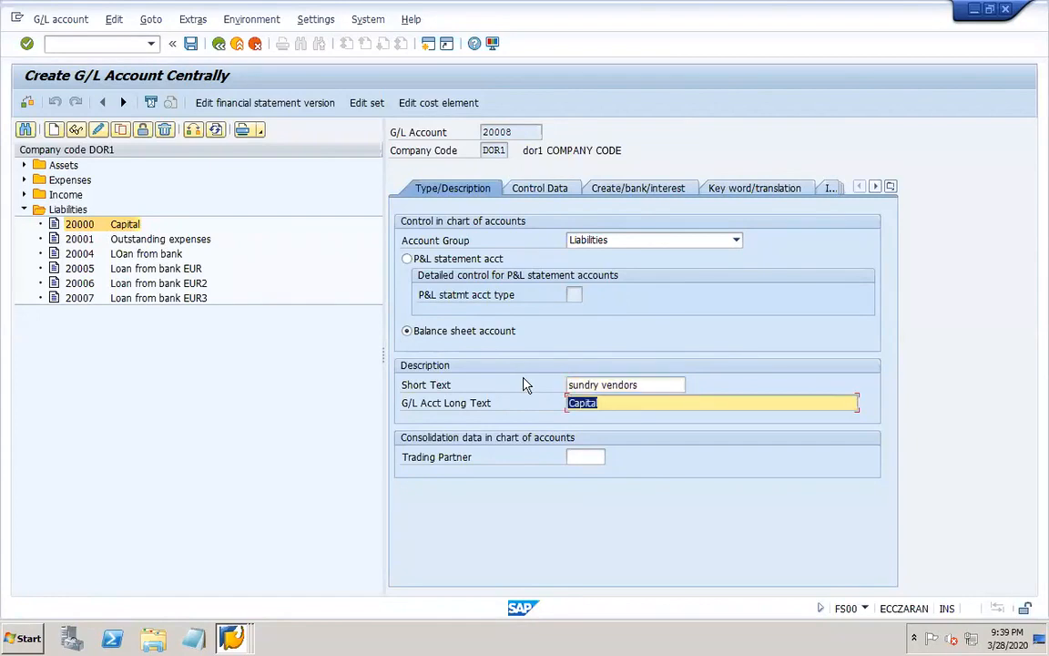
{"action": "key", "text": "ctrl+v"}
In the control data of account 20008, set the reconciliation account type to Vendors.
{"action": "left_click", "coordinate": [540, 189]}
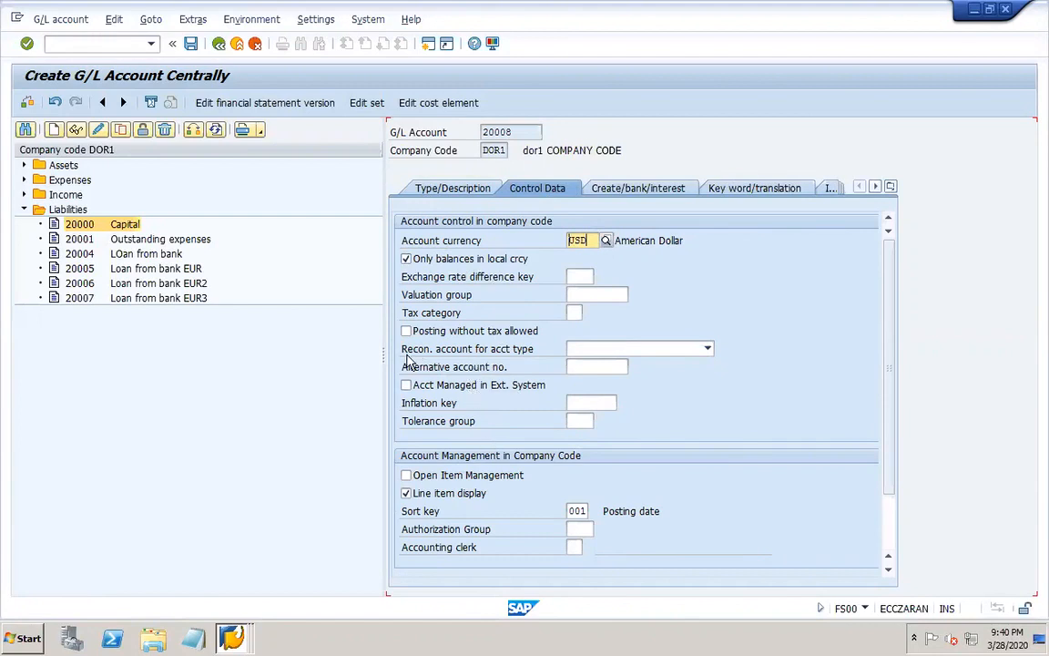
{"action": "left_click", "coordinate": [676, 351]}
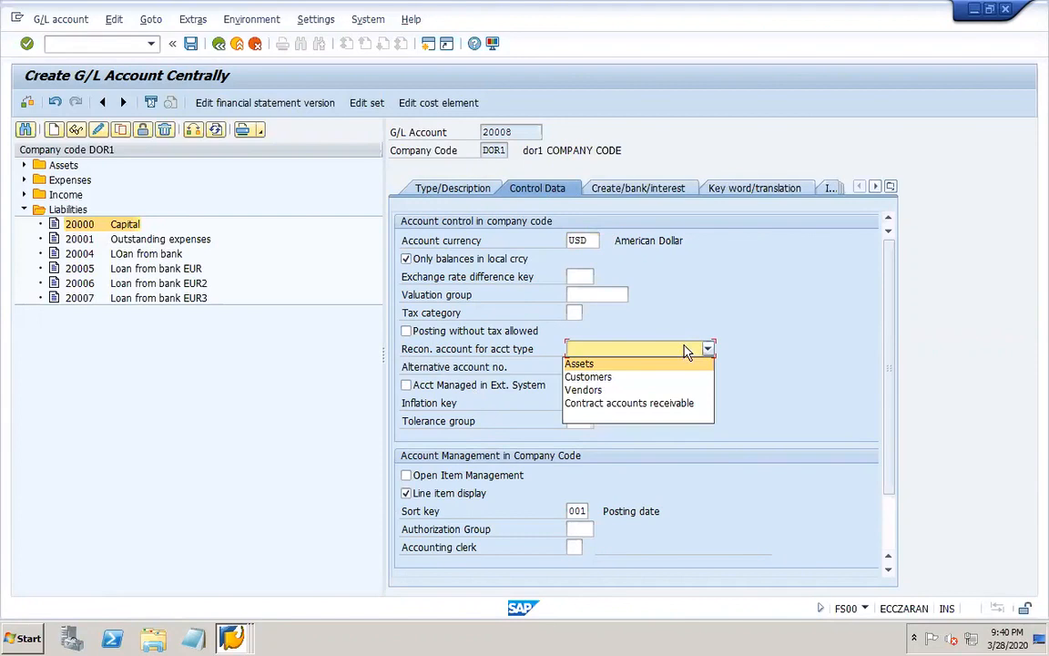
{"action": "left_click", "coordinate": [588, 392]}
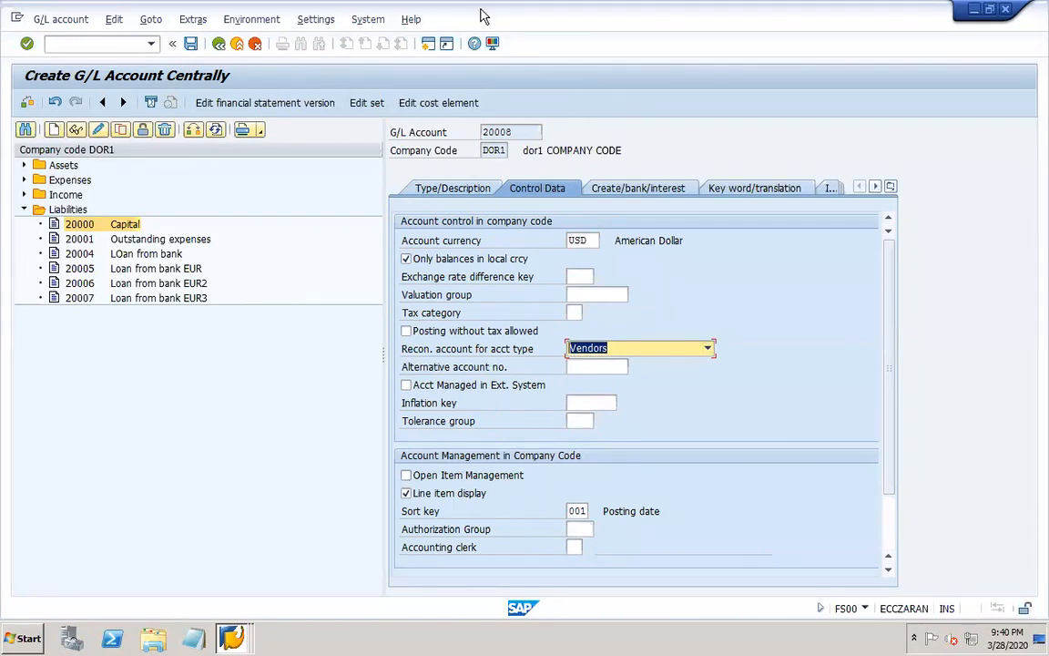
{"action": "mouse_move", "coordinate": [485, 9]}
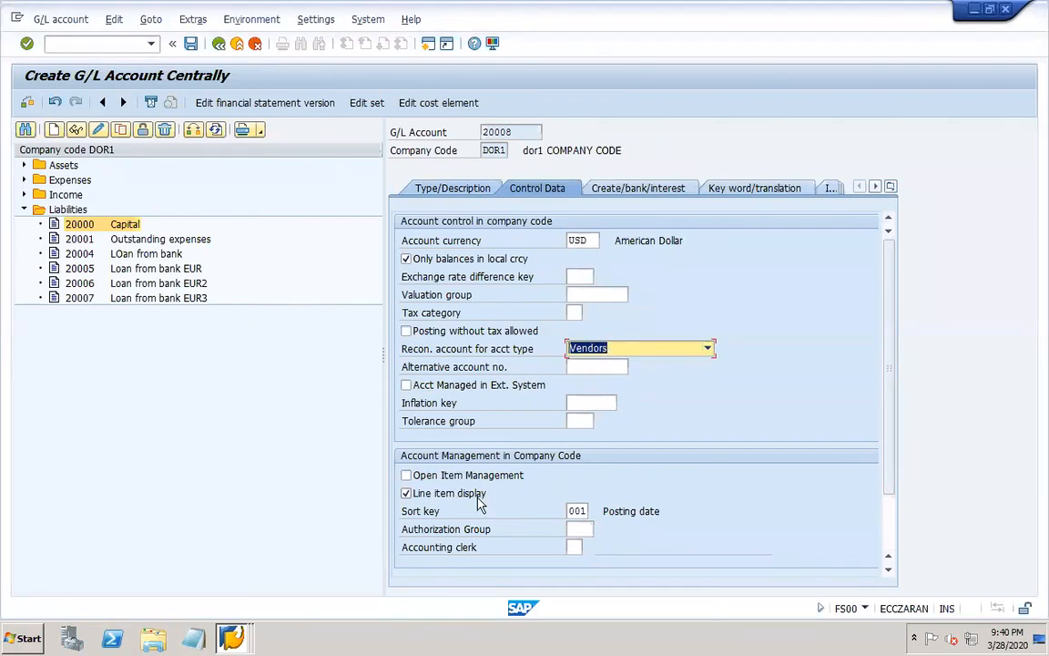
Leave line item display enabled and turn off balances only in local currency for account 20008.
{"action": "left_click", "coordinate": [406, 493]}
{"action": "left_click", "coordinate": [406, 495]}
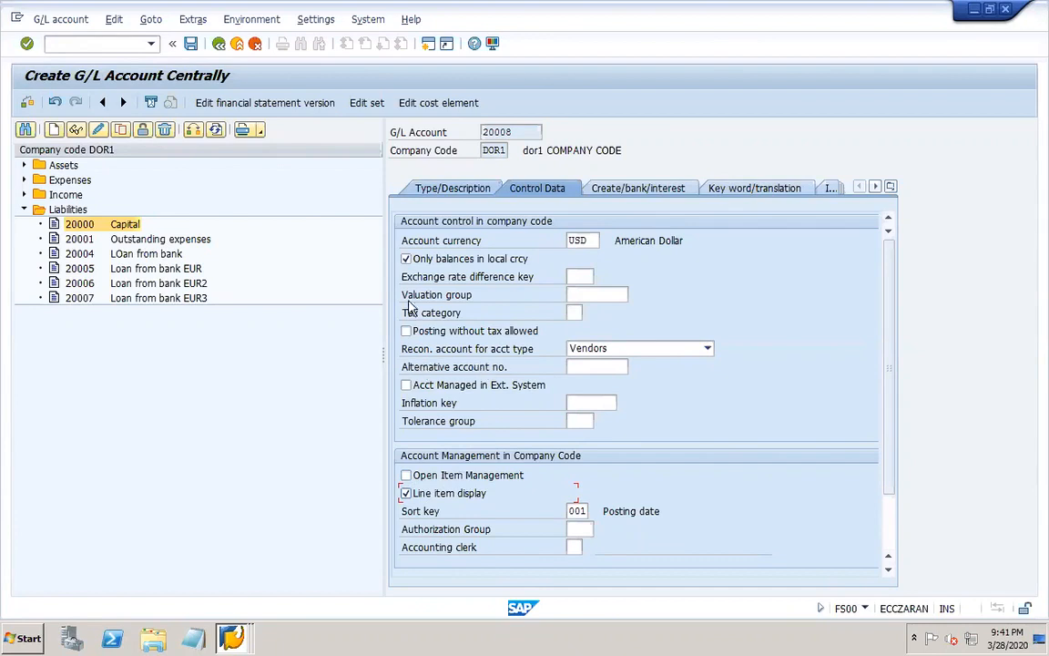
{"action": "left_click", "coordinate": [405, 260]}
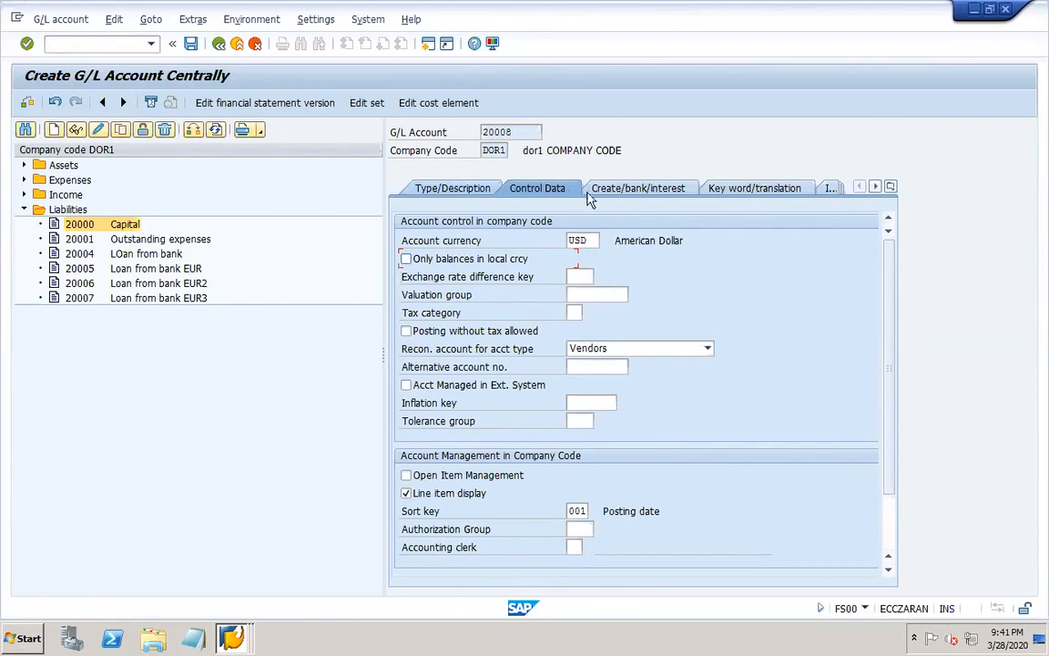
Set the field status group of account 20008 to G067, Reconciliation accounts, and save the account.
{"action": "left_click", "coordinate": [615, 190]}
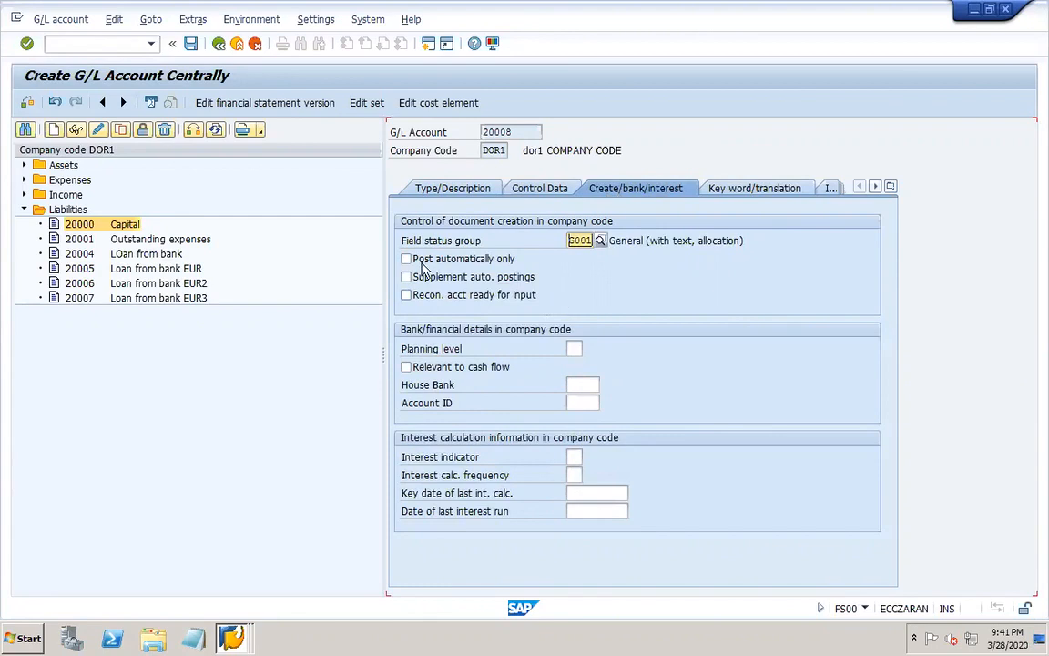
{"action": "left_click", "coordinate": [599, 240]}
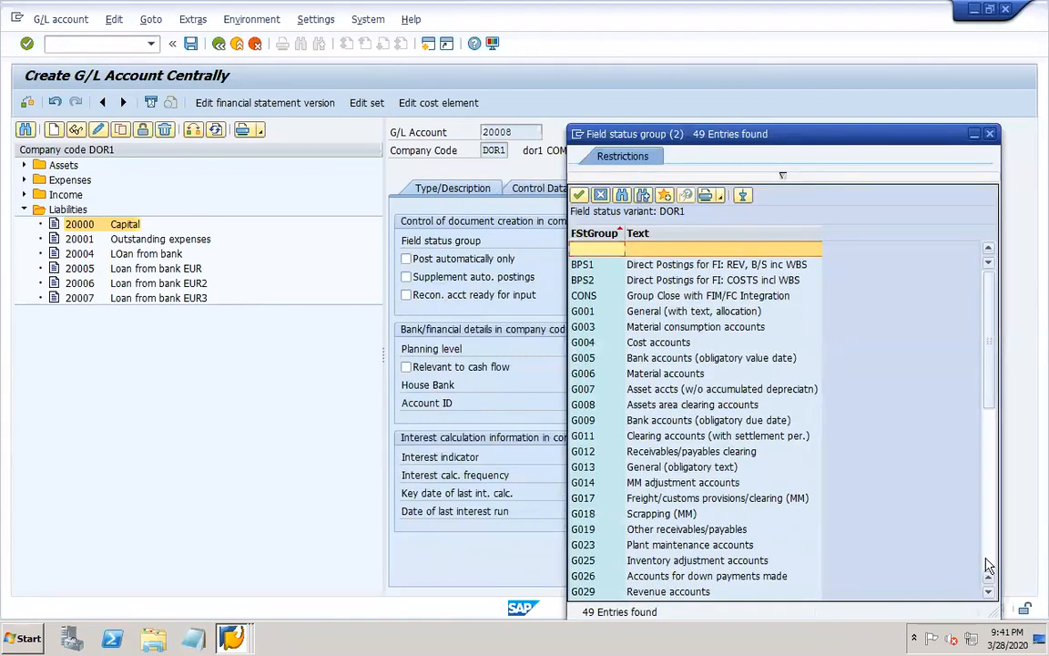
{"action": "scroll", "coordinate": [937, 551], "scroll_direction": "down", "scroll_amount": 10}
{"action": "left_click", "coordinate": [585, 499]}
{"action": "double_click", "coordinate": [586, 498]}
{"action": "key", "text": "Return"}
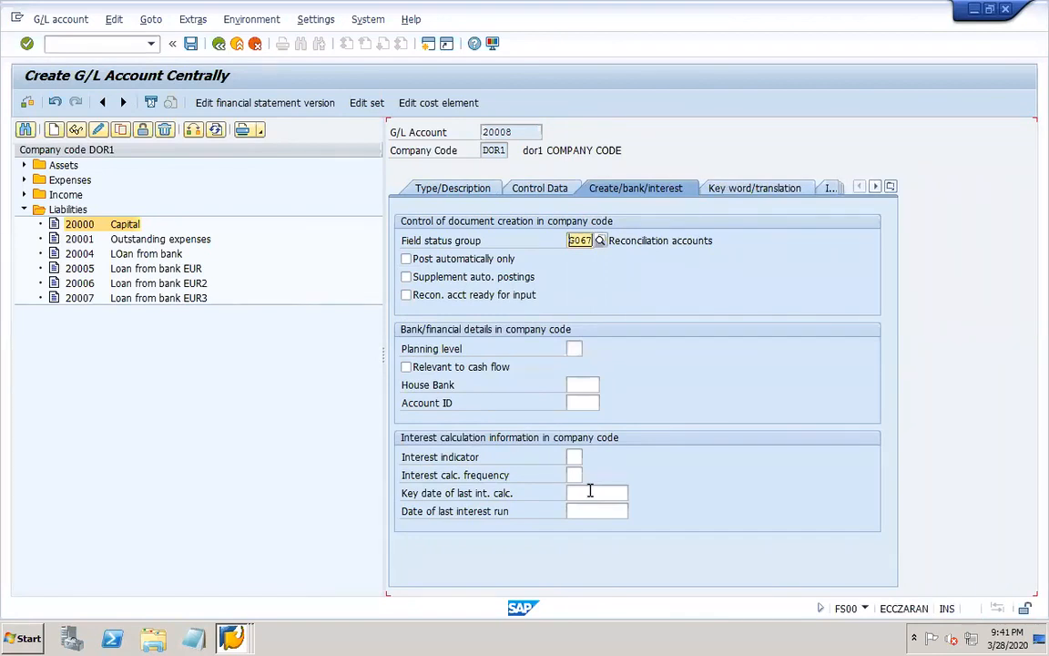
{"action": "left_click", "coordinate": [191, 43]}
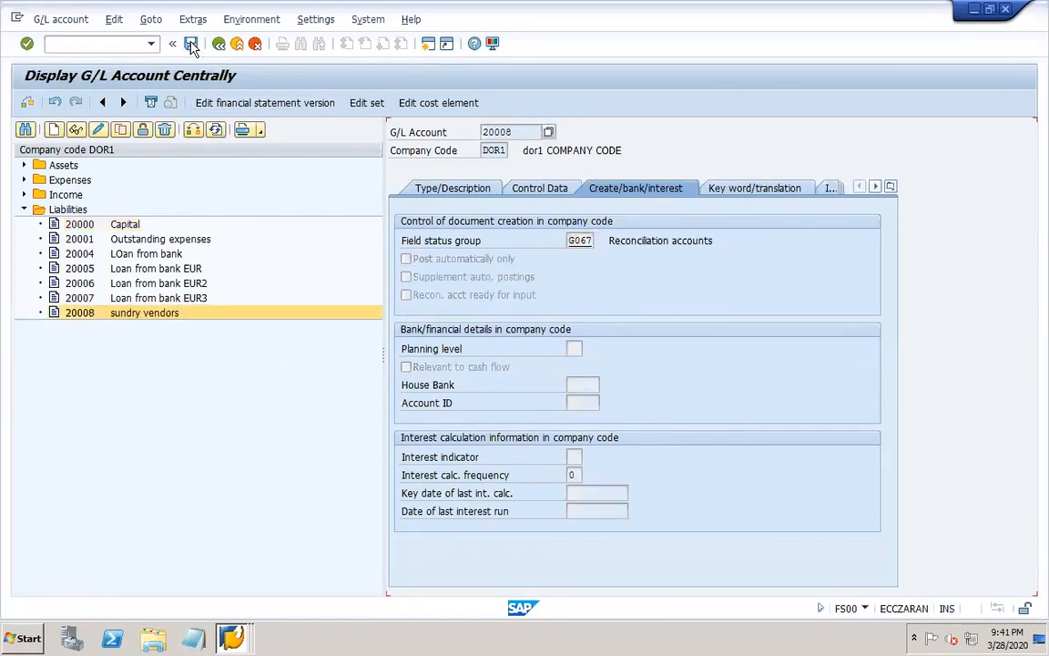
Return to the vendor creation session and assign 20008 as the reconciliation account of DOR1-VEND1.
{"action": "left_click", "coordinate": [230, 636]}
{"action": "left_click", "coordinate": [216, 583]}
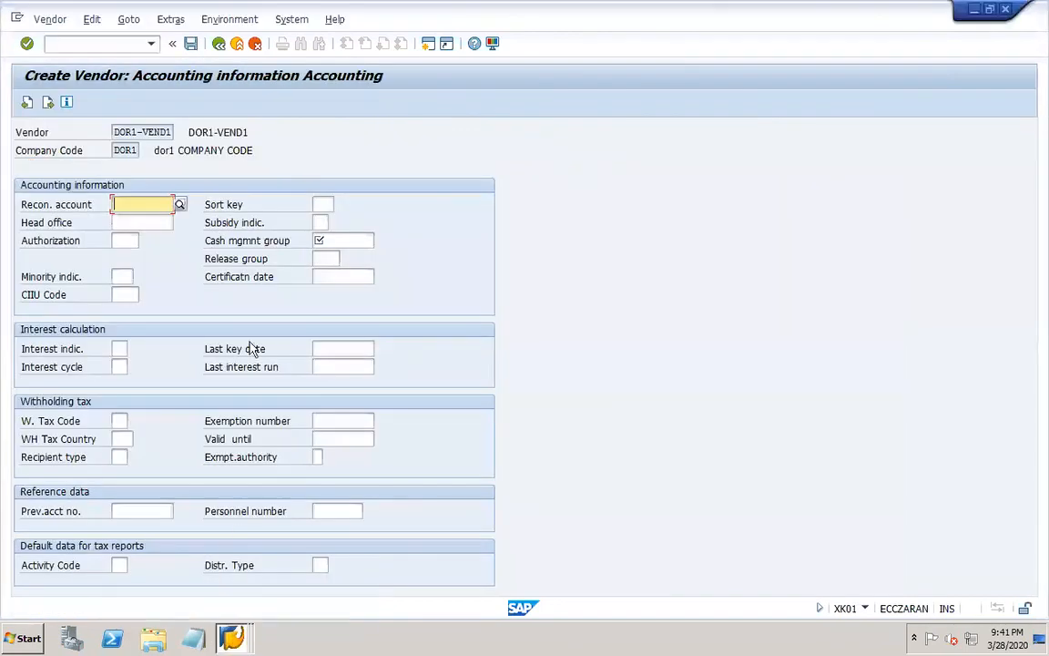
{"action": "left_click", "coordinate": [180, 206]}
{"action": "double_click", "coordinate": [102, 152]}
Set the cash management group of DOR1-VEND1 to A1, Domestic payments (A/P).
{"action": "mouse_move", "coordinate": [508, 8]}
{"action": "left_click", "coordinate": [359, 239]}
{"action": "left_click", "coordinate": [381, 240]}
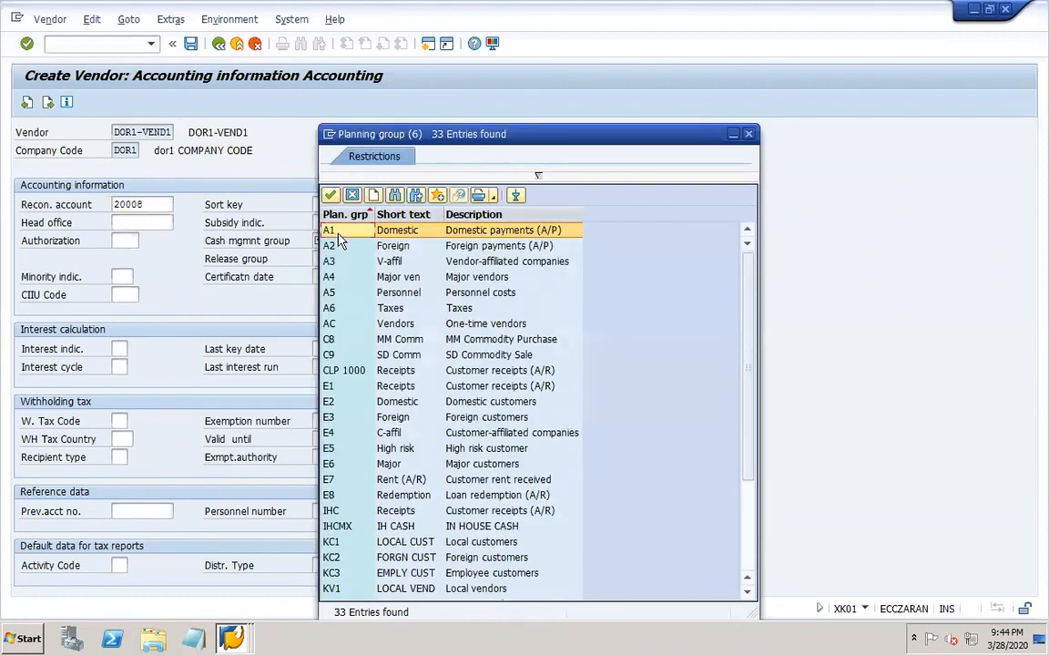
{"action": "double_click", "coordinate": [350, 235]}
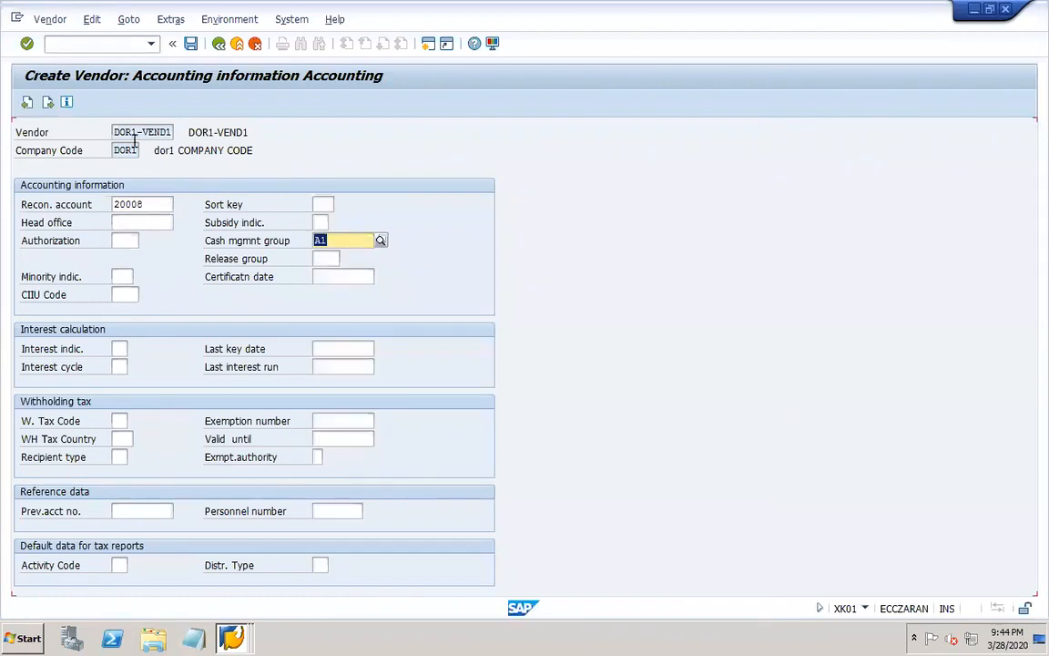
Set the vendor's payment terms to 0001, continue to the correspondence data, and save the vendor.
{"action": "left_click", "coordinate": [49, 103]}
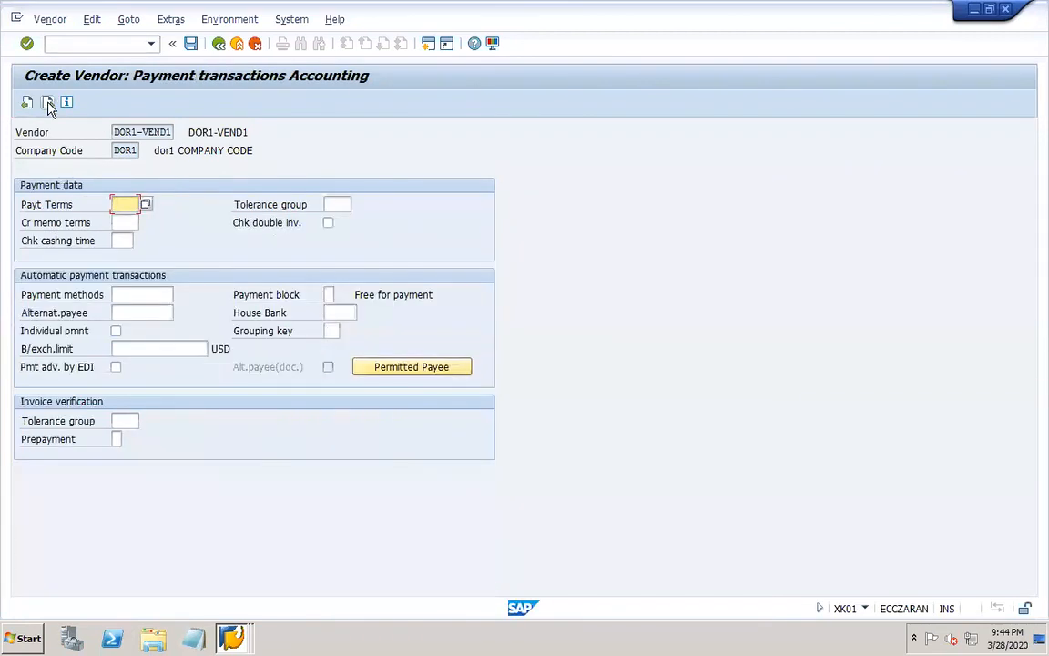
{"action": "left_click", "coordinate": [145, 204]}
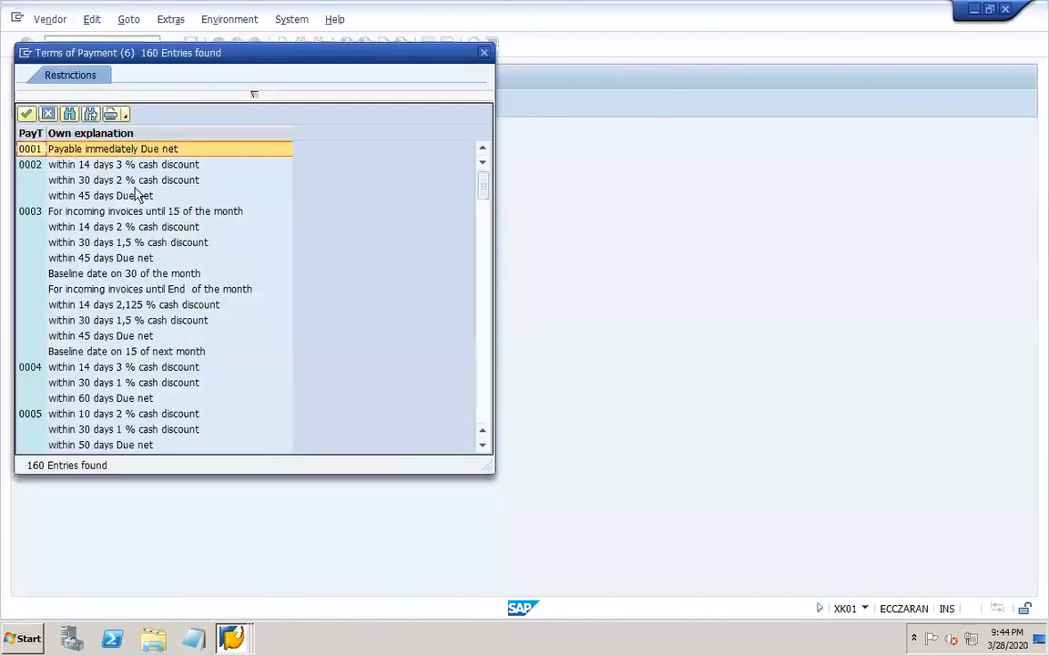
{"action": "double_click", "coordinate": [87, 149]}
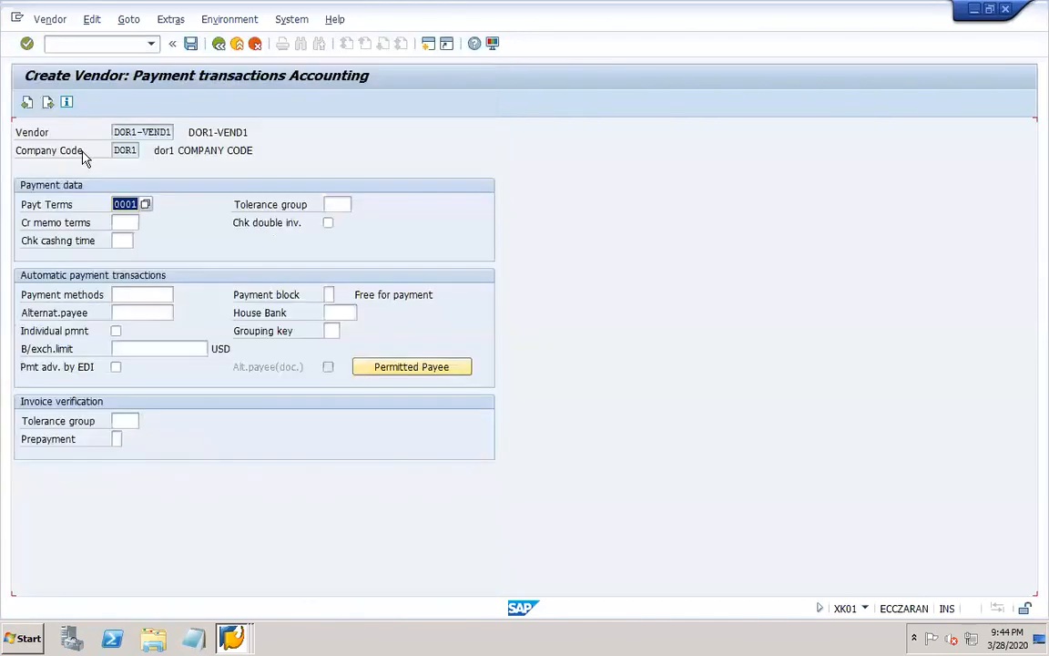
{"action": "left_click", "coordinate": [49, 103]}
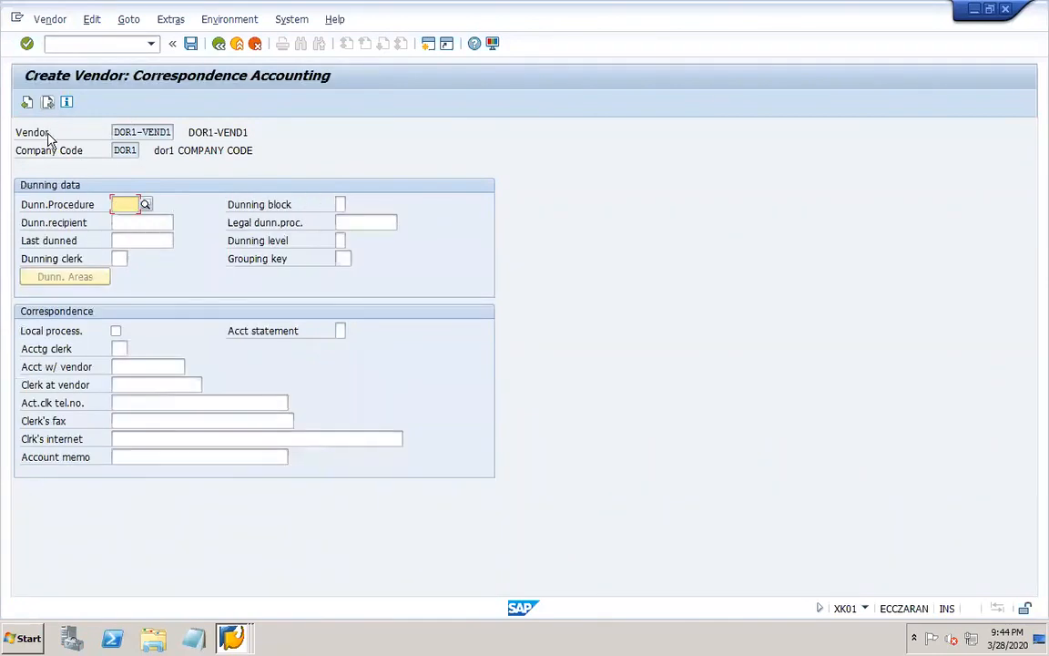
{"action": "left_click", "coordinate": [192, 44]}
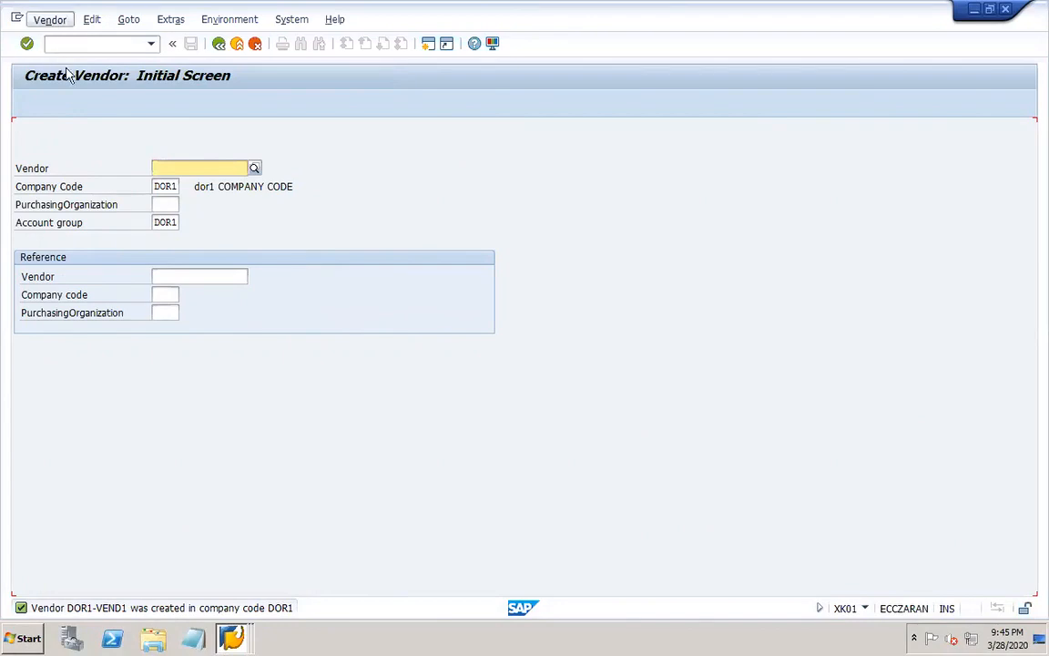
Go from vendor creation to the display vendor screen for DOR1-VEND1.
{"action": "left_click", "coordinate": [50, 19]}
{"action": "left_click", "coordinate": [80, 75]}
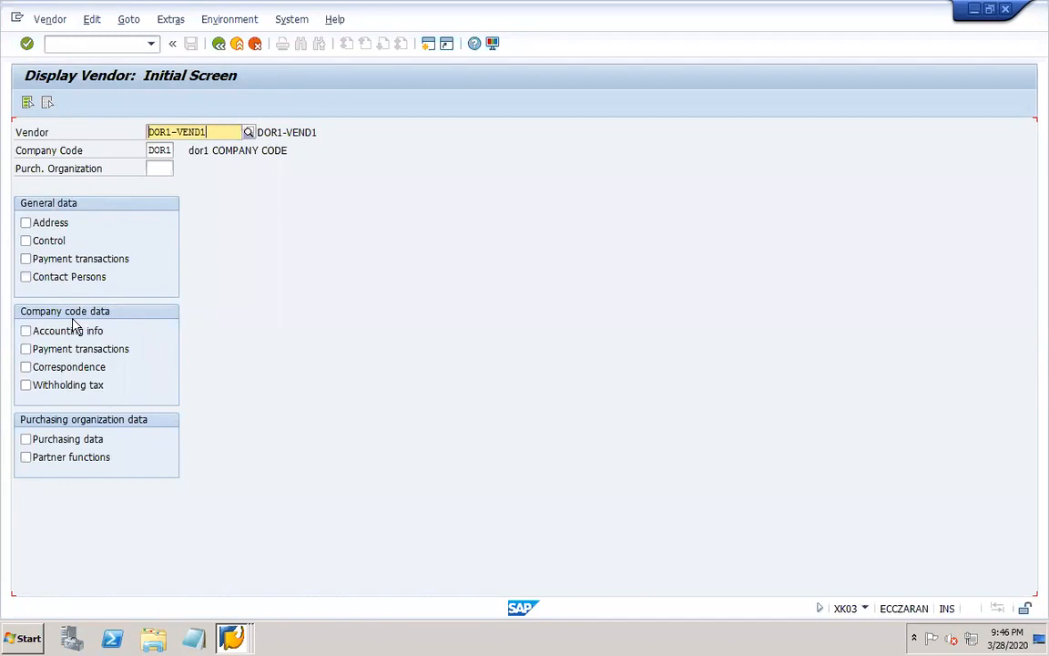
Check the Master data line in the PowerPoint worknotes and return to the SAP remote desktop.
{"action": "mouse_move", "coordinate": [702, 644]}
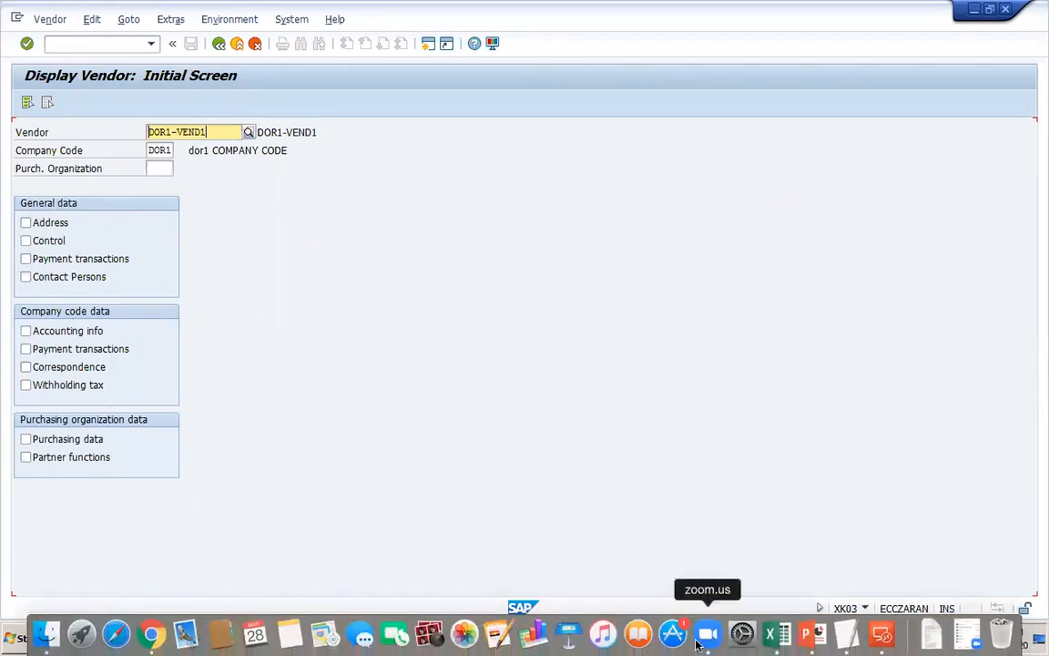
{"action": "left_click", "coordinate": [806, 635]}
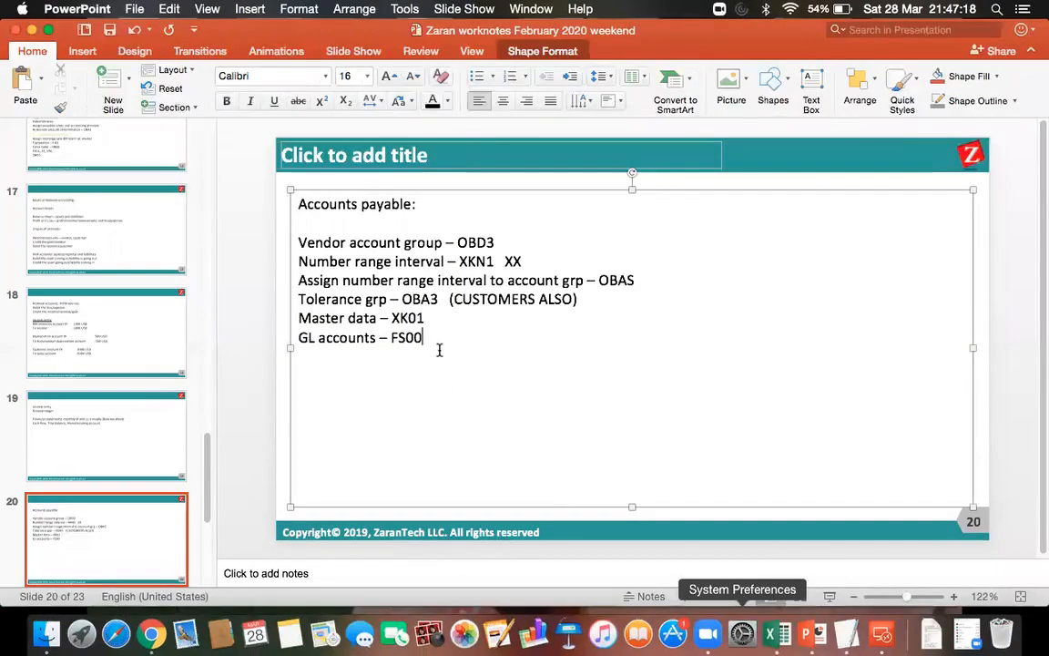
{"action": "left_click", "coordinate": [435, 321]}
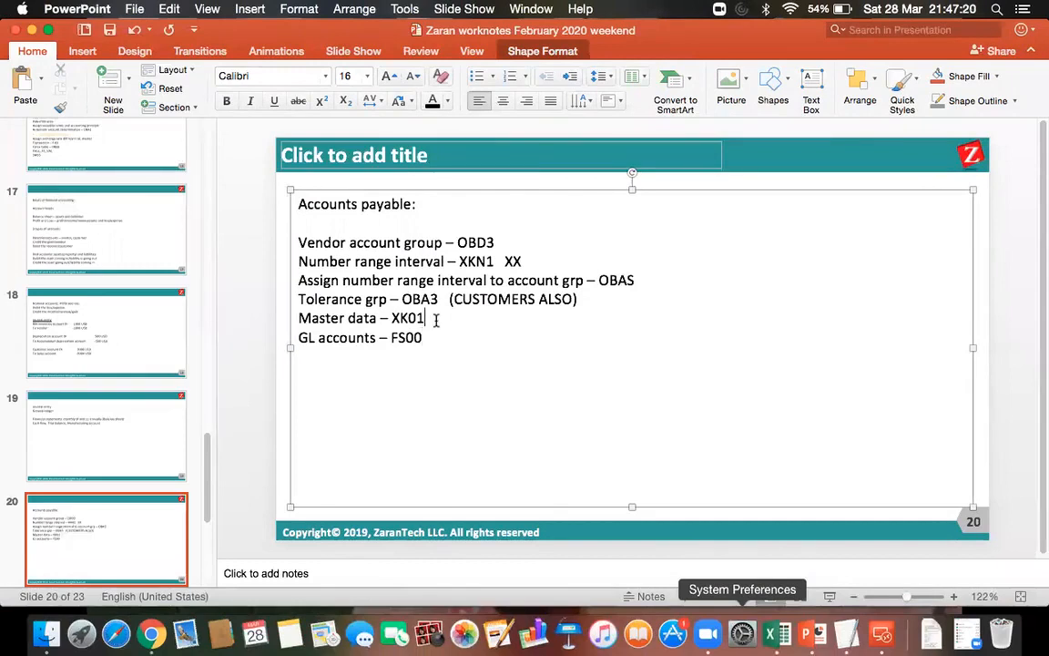
{"action": "left_click", "coordinate": [881, 635]}
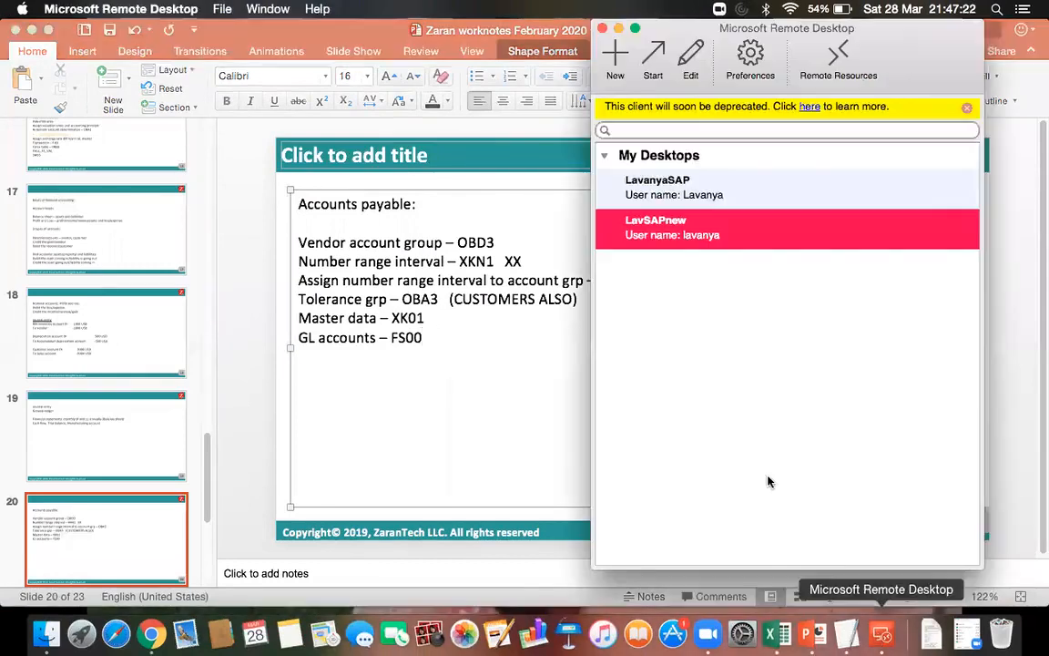
{"action": "double_click", "coordinate": [651, 233]}
View the initial screens of the change vendor transaction XK02 and the display vendor transaction XK03.
{"action": "left_click", "coordinate": [109, 46]}
{"action": "type", "text": "/nxk02"}
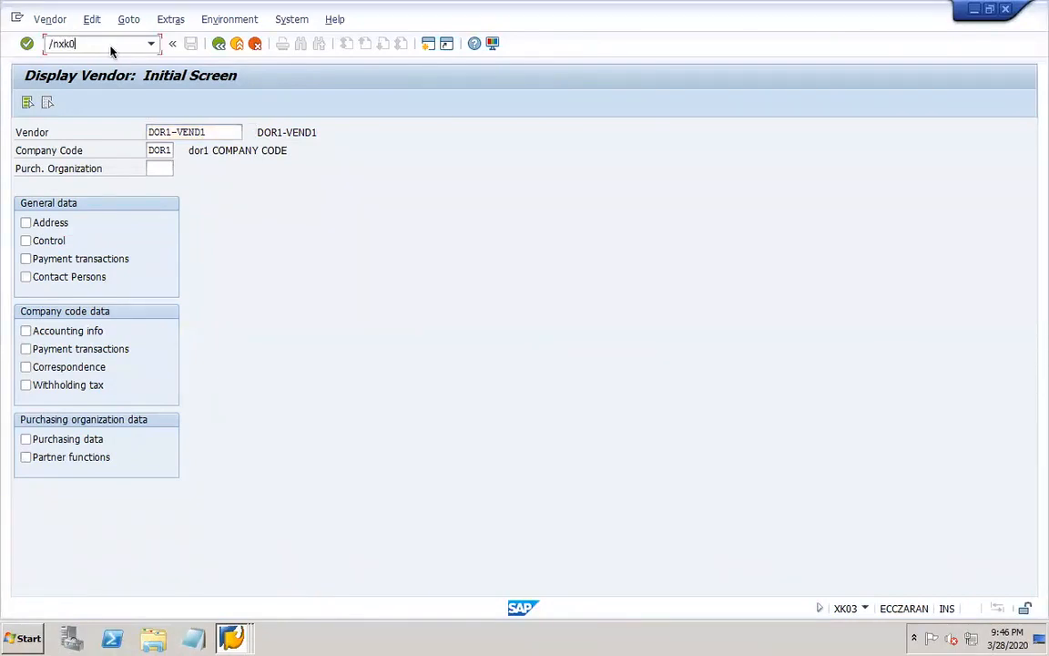
{"action": "key", "text": "Return"}
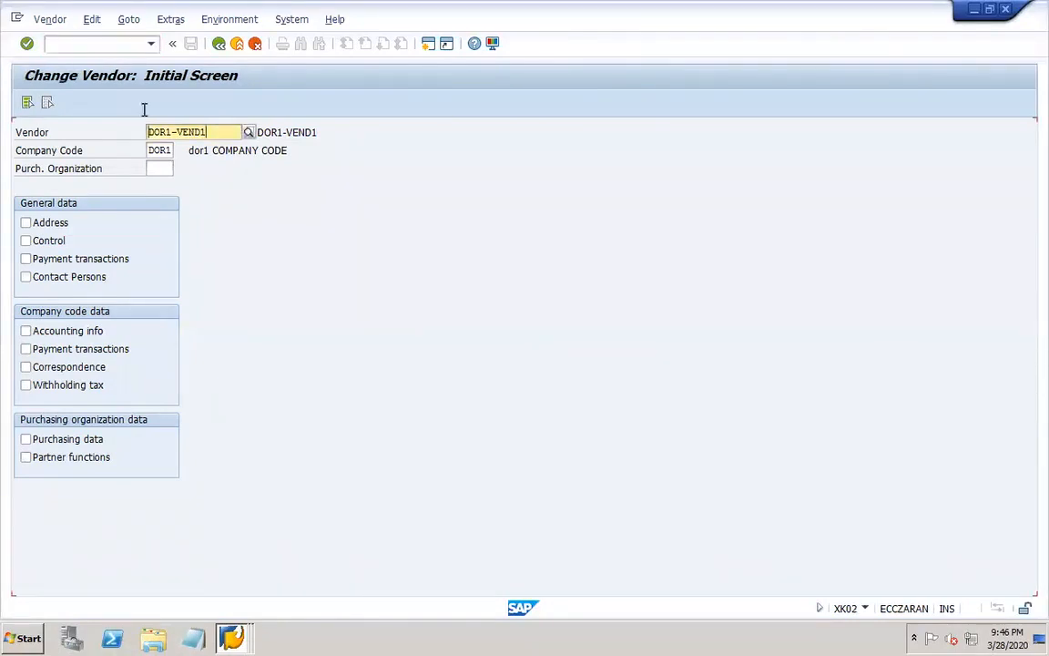
{"action": "left_click", "coordinate": [70, 44]}
{"action": "type", "text": "/nxk03"}
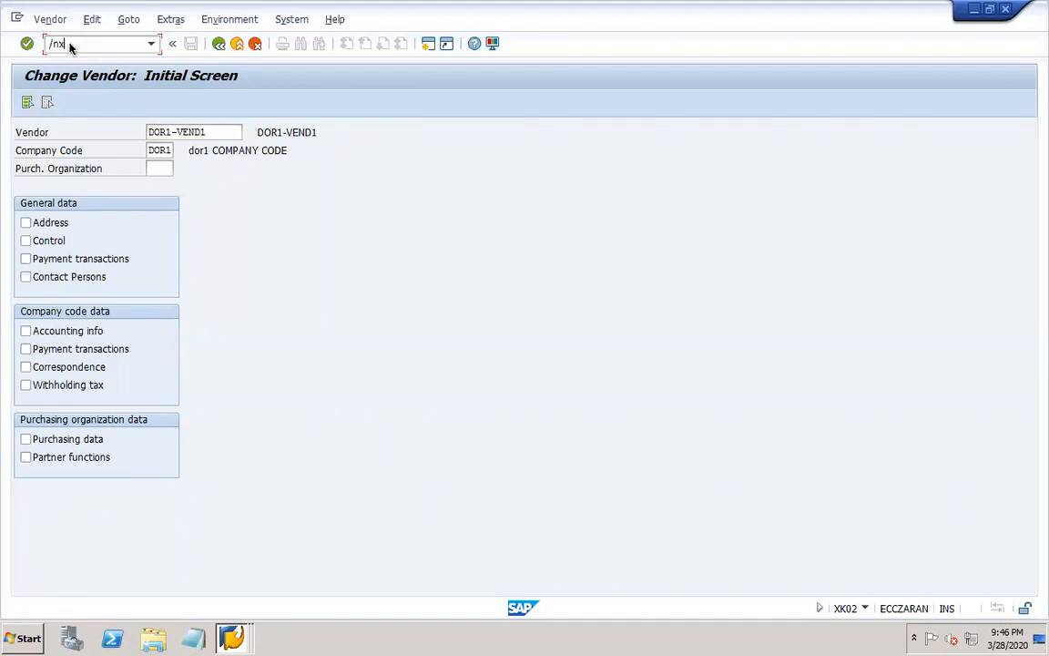
{"action": "key", "text": "Return"}
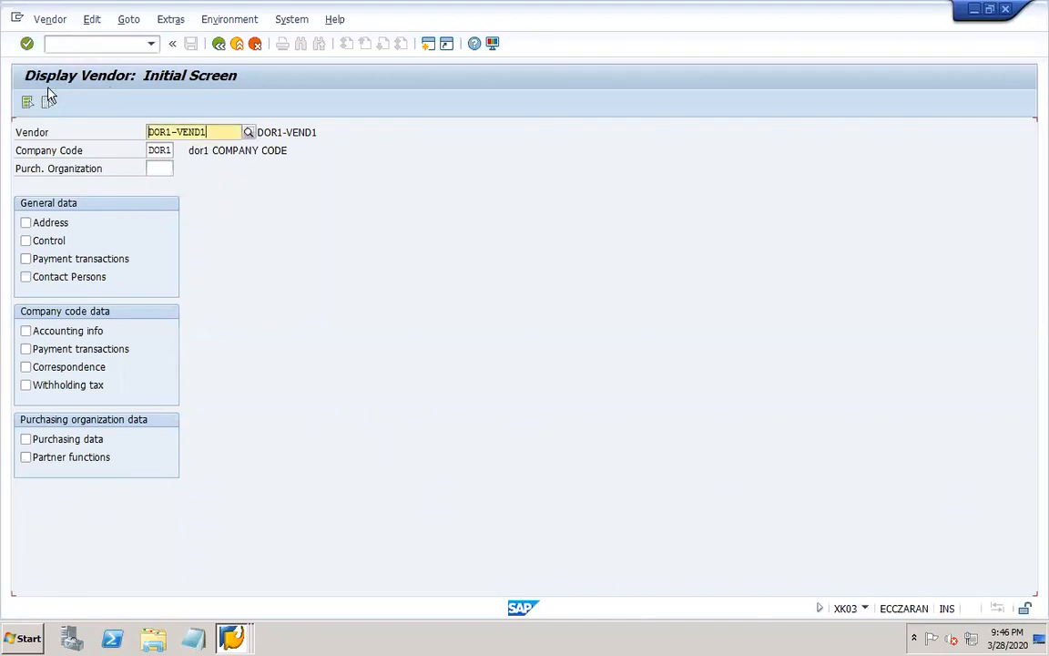
Open transaction XK04 to view the vendor account changes selection for DOR1-VEND1.
{"action": "left_click", "coordinate": [97, 42]}
{"action": "type", "text": "/"}
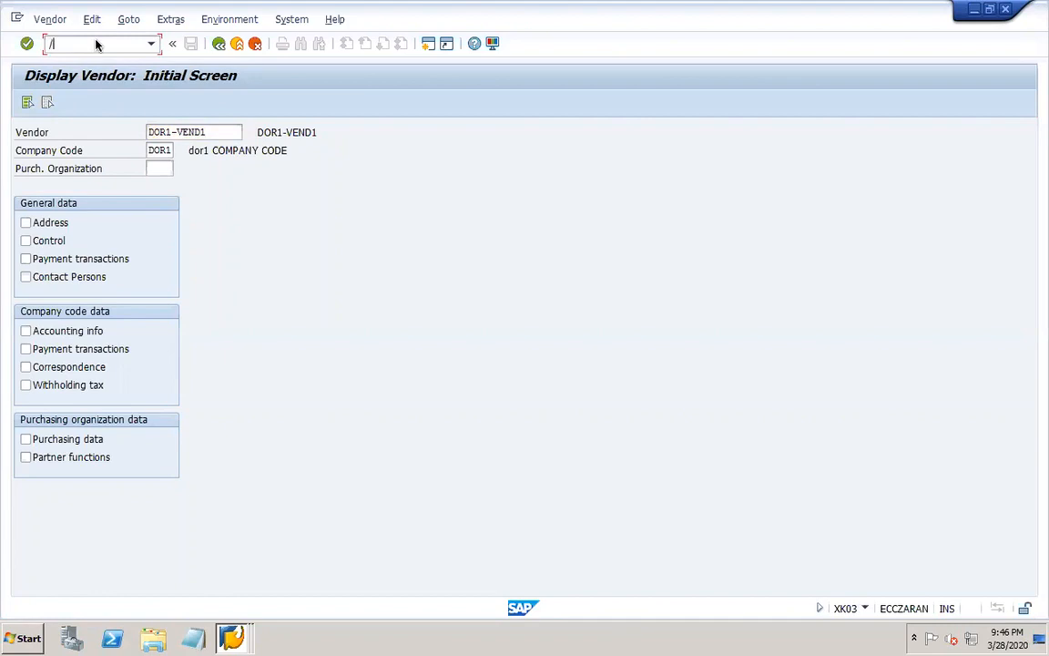
{"action": "type", "text": "nxk04"}
{"action": "key", "text": "Return"}
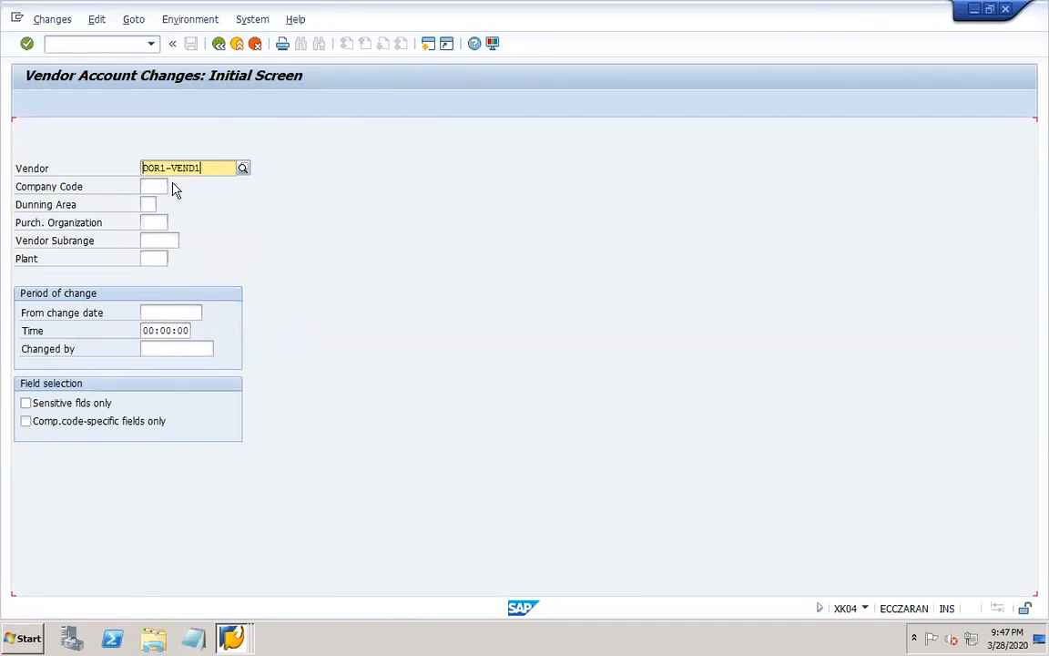
Open transaction XK05, view the block options for DOR1-VEND1 in company code DOR1, and return to its initial screen.
{"action": "left_click", "coordinate": [75, 44]}
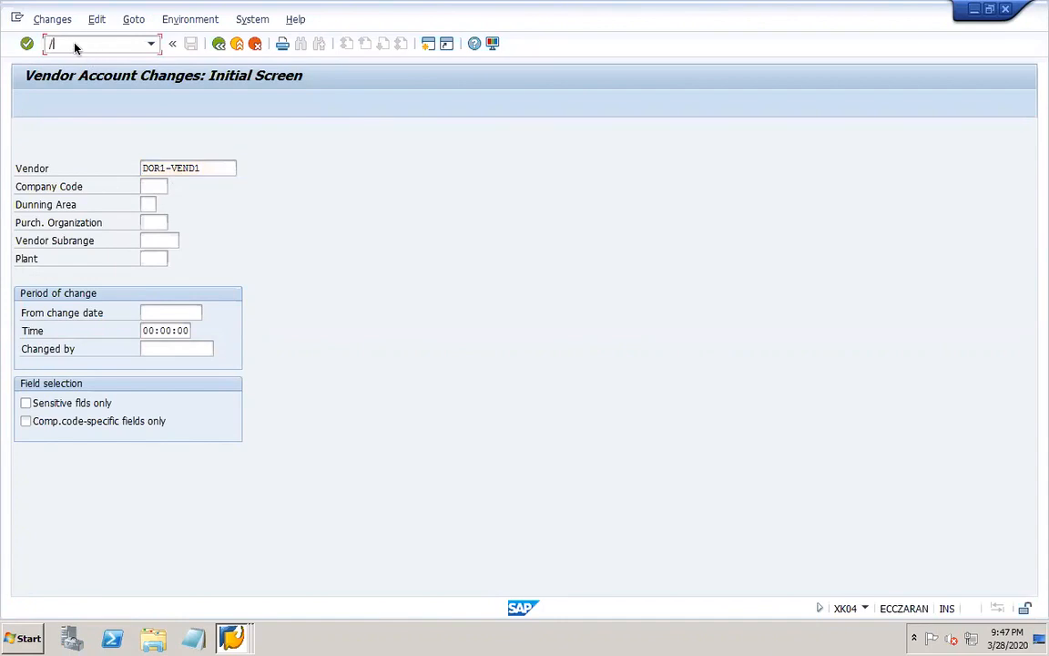
{"action": "type", "text": "/nxk05"}
{"action": "key", "text": "Return"}
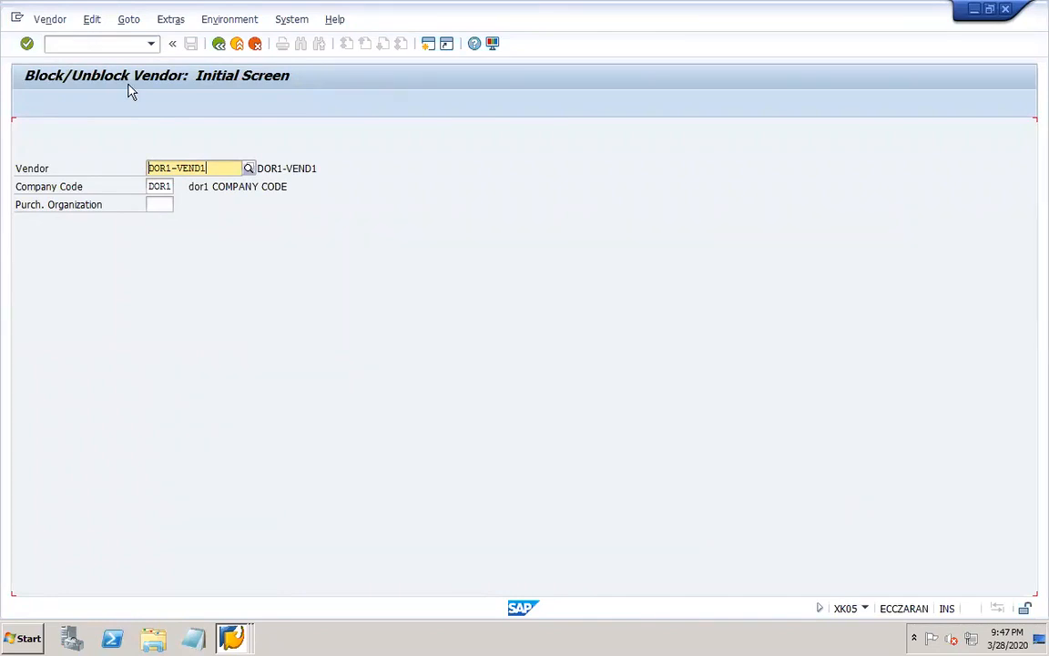
{"action": "key", "text": "Return"}
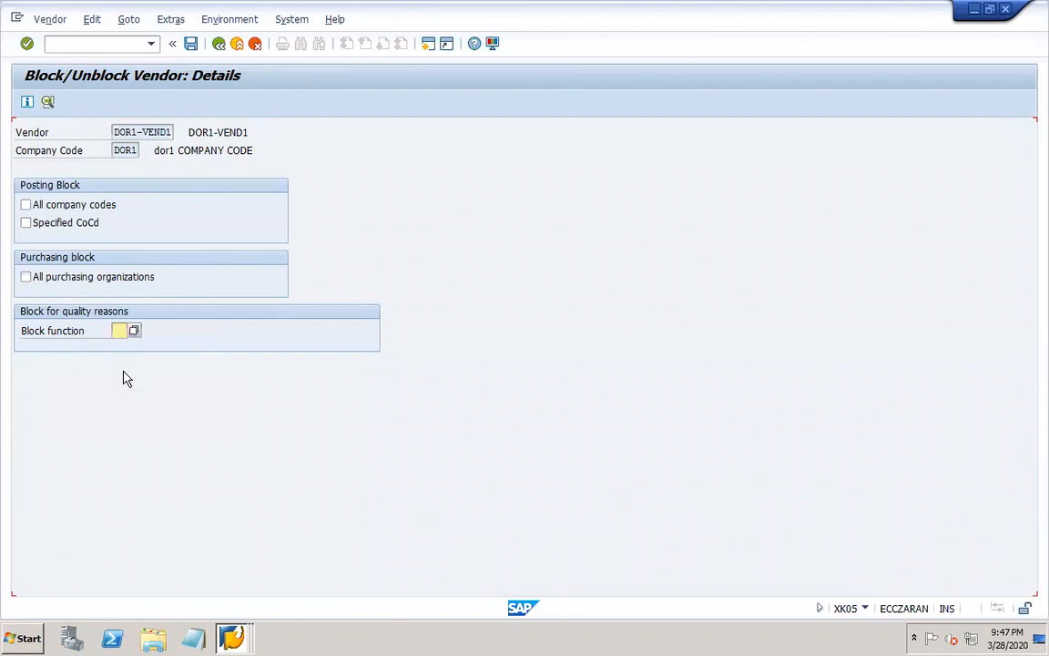
{"action": "left_click", "coordinate": [219, 48]}
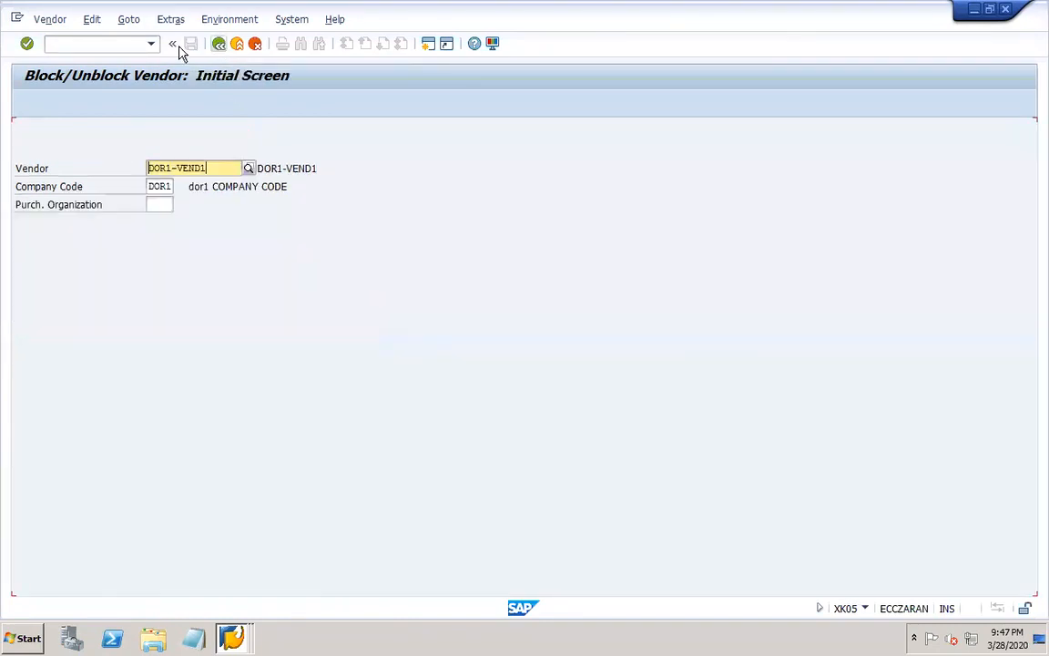
Open transaction XK06 to view the vendor deletion flag screen.
{"action": "left_click", "coordinate": [129, 47]}
{"action": "type", "text": "/nxk06"}
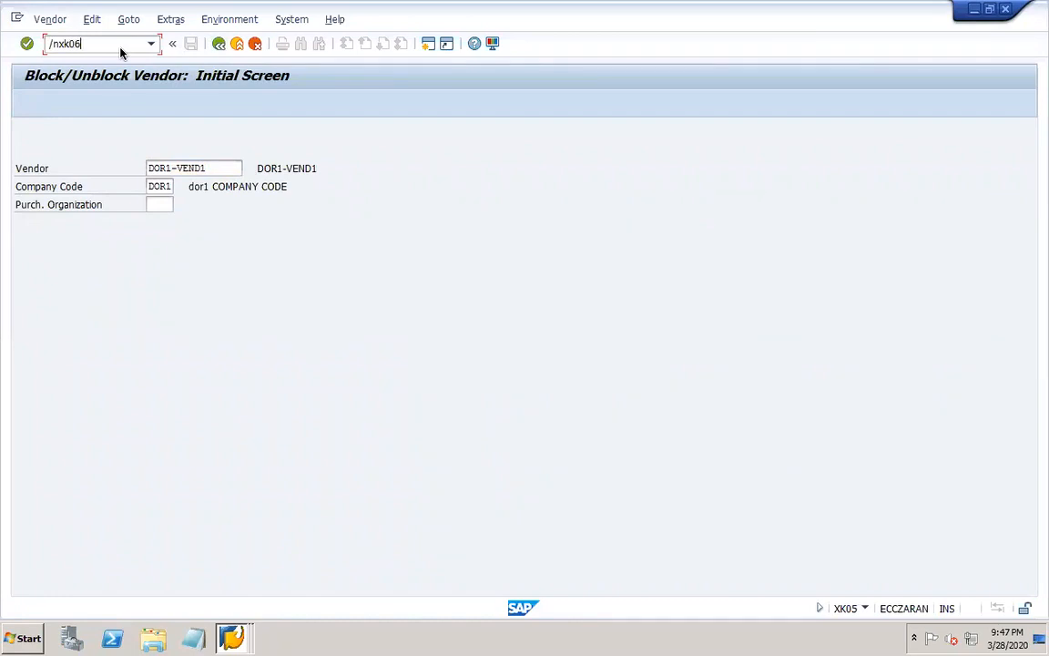
{"action": "key", "text": "Return"}
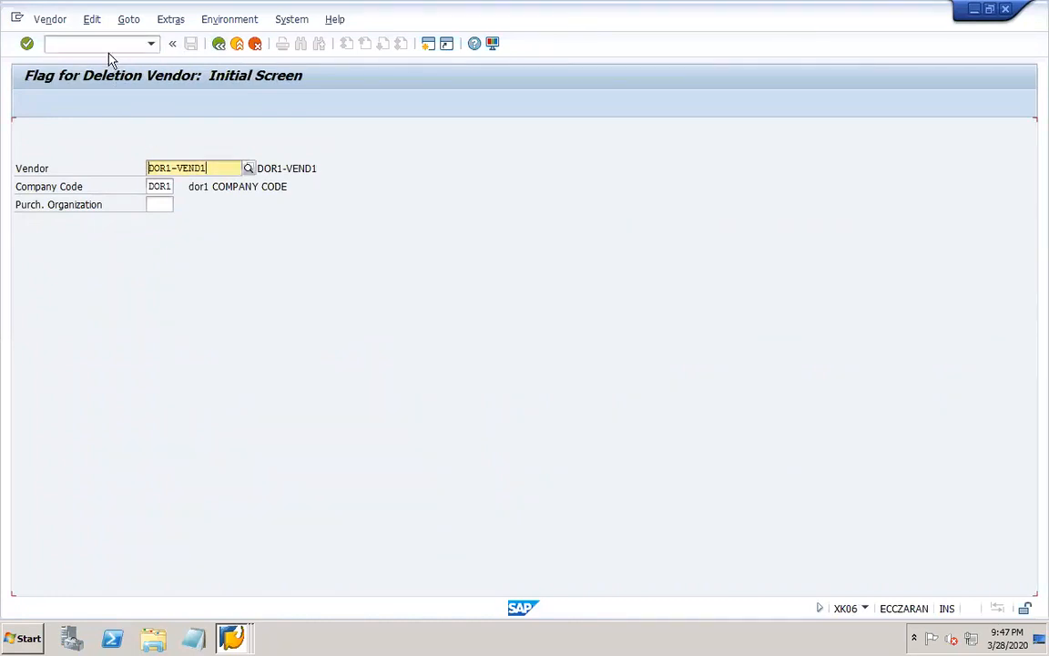
Open transaction XK07 and bring up the account group assignment of vendor DOR1-VEND1.
{"action": "left_click", "coordinate": [87, 42]}
{"action": "type", "text": "/nxk07"}
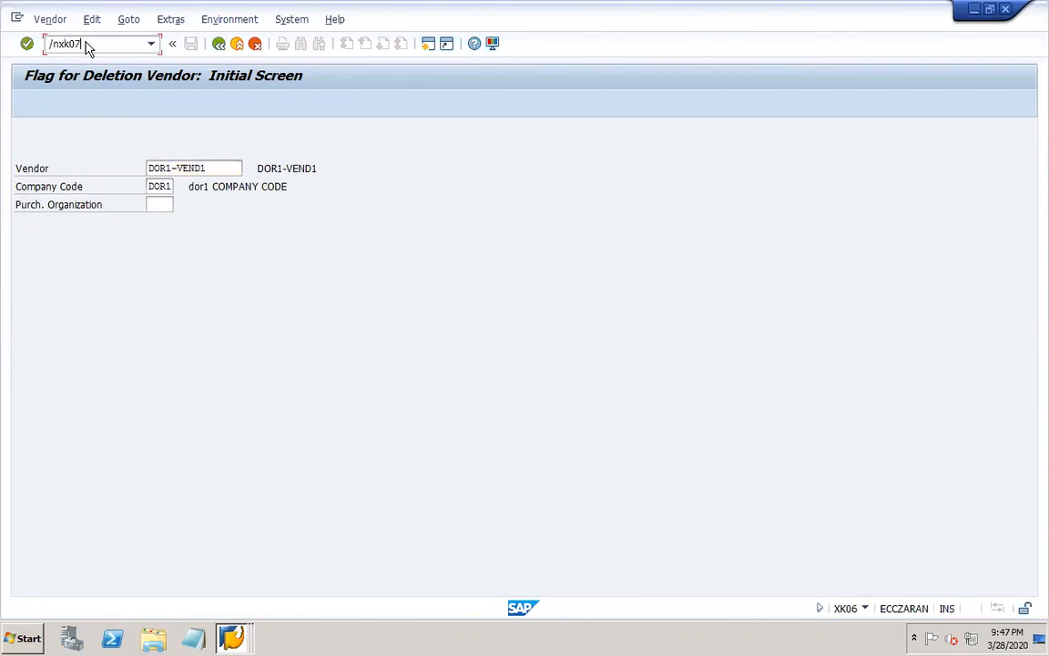
{"action": "key", "text": "Return"}
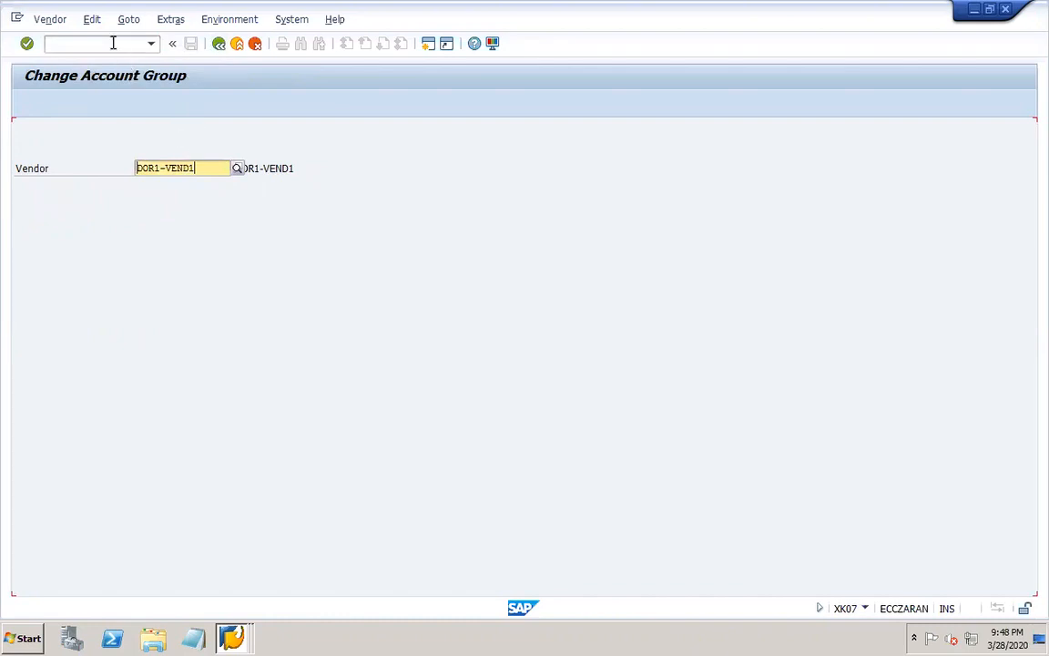
{"action": "key", "text": "Return"}
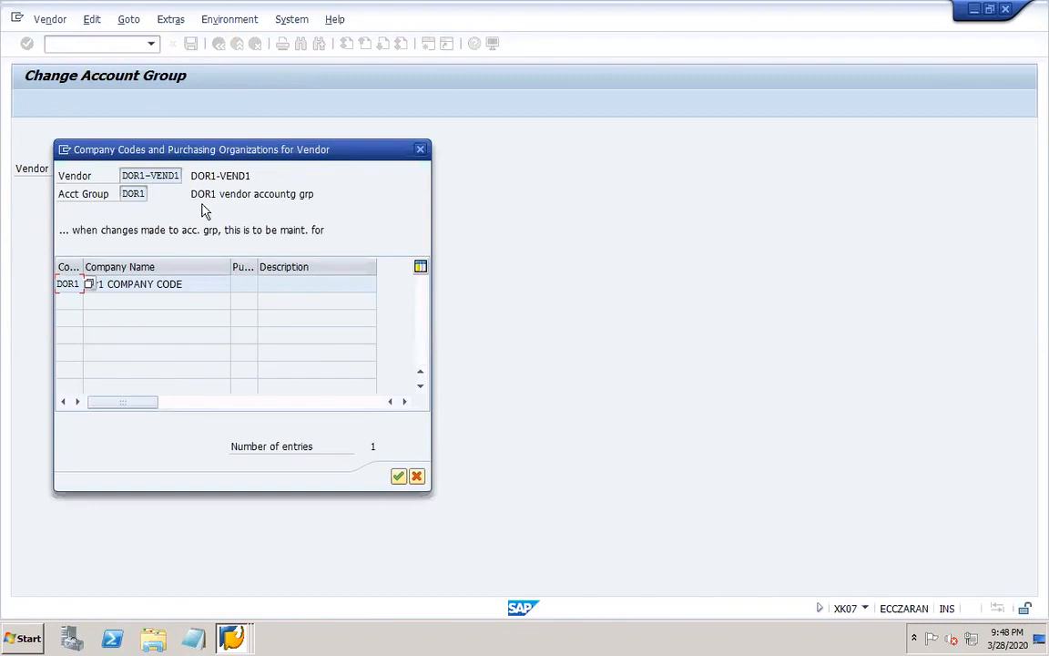
{"action": "left_click", "coordinate": [131, 194]}
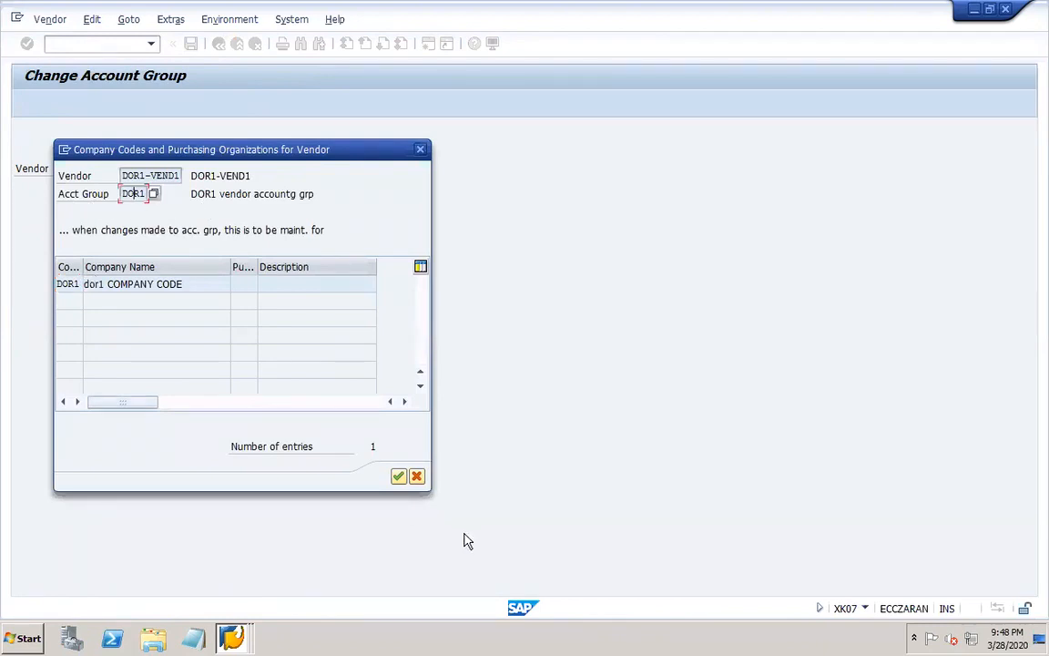
View the new account group assignment for DOR1-VEND1, cancel it, and leave transaction XK07 for the initial SAP screen.
{"action": "left_click", "coordinate": [398, 477]}
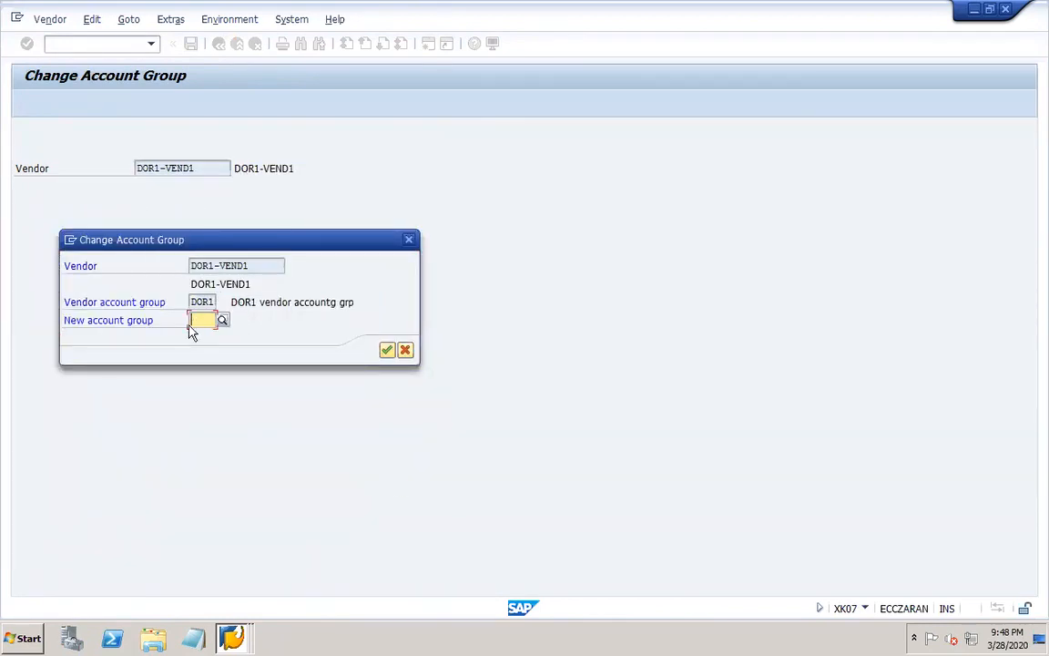
{"action": "left_click", "coordinate": [408, 239]}
{"action": "left_click", "coordinate": [88, 41]}
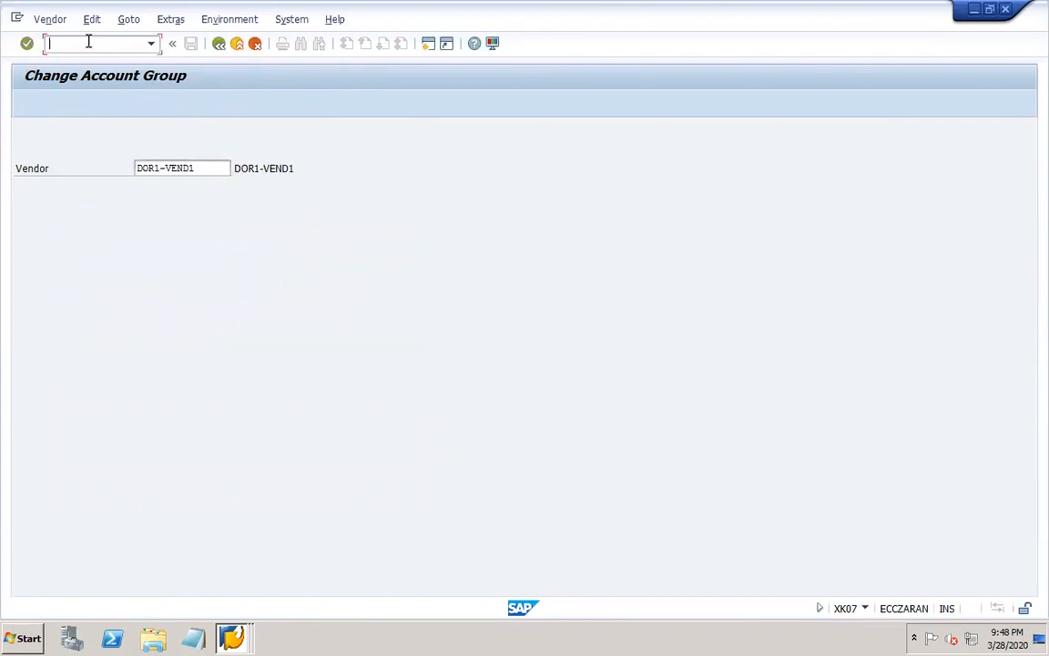
{"action": "type", "text": "/n"}
{"action": "key", "text": "super"}
{"action": "type", "text": "xk0"}
{"action": "left_click", "coordinate": [326, 162]}
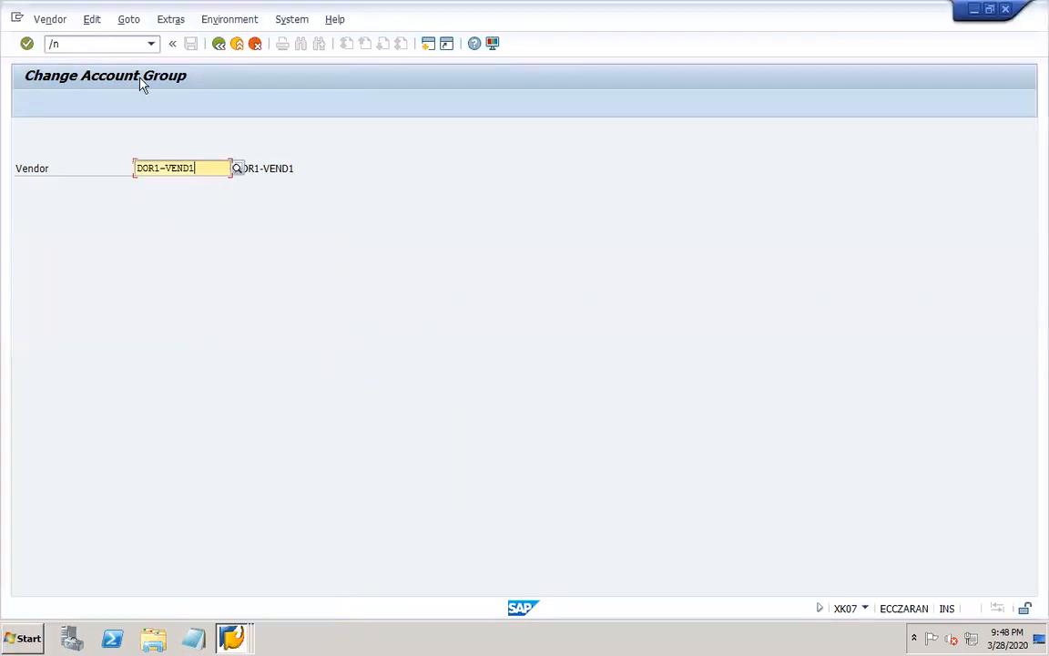
{"action": "left_click", "coordinate": [92, 44]}
{"action": "key", "text": "Return"}
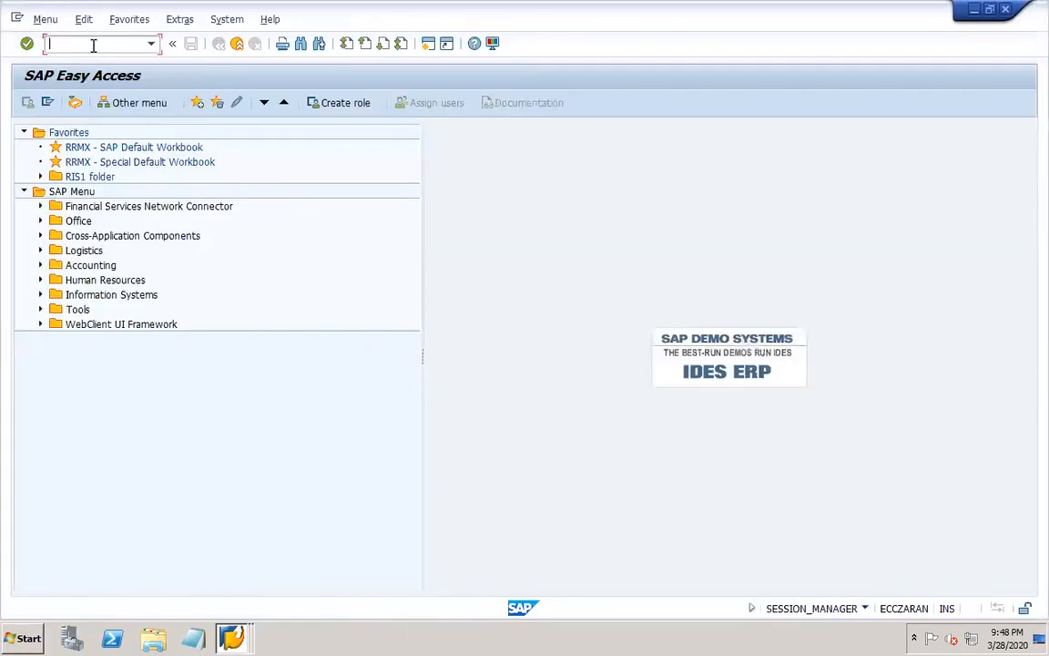
Open DOR1-VEND1 in transaction XK03 with all available views selected and check the account group in its administrative data.
{"action": "type", "text": "xk03"}
{"action": "key", "text": "Return"}
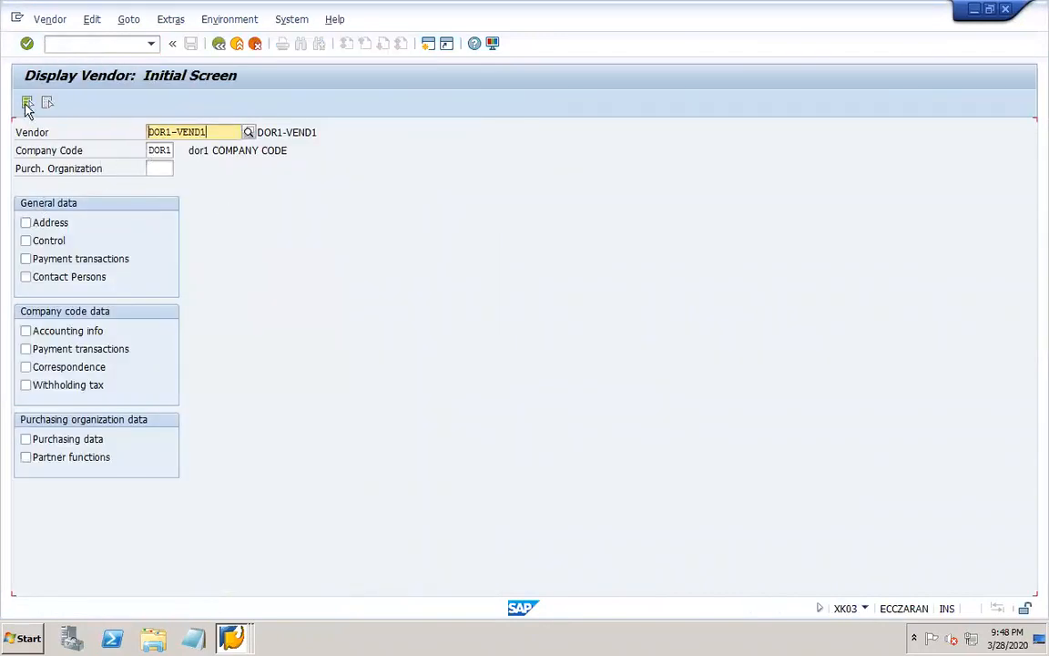
{"action": "left_click", "coordinate": [27, 102]}
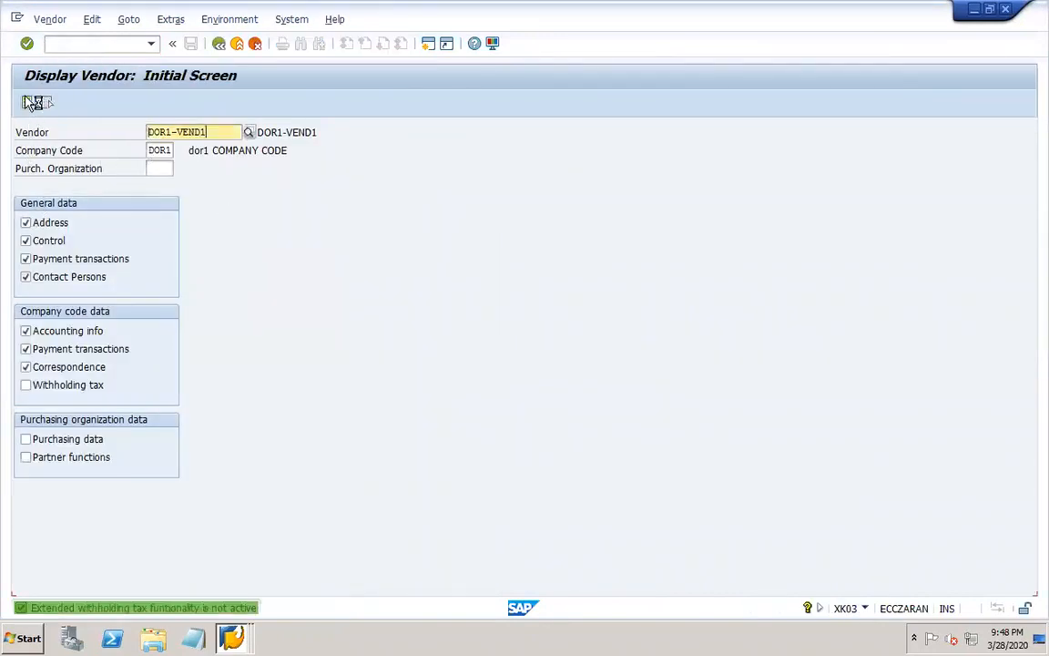
{"action": "left_click", "coordinate": [157, 23]}
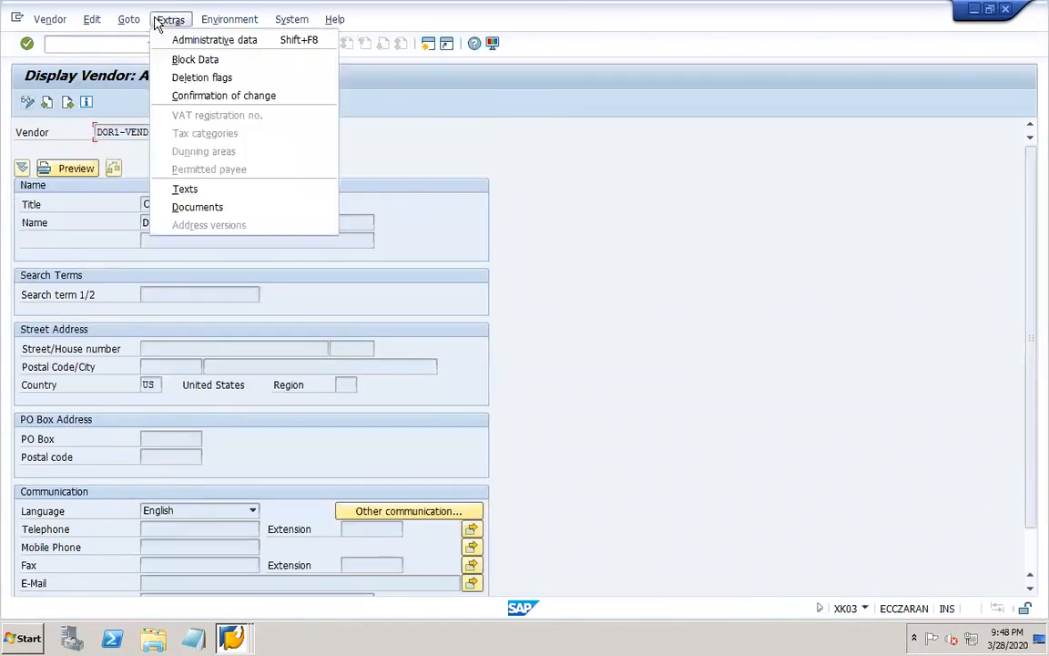
{"action": "left_click", "coordinate": [179, 37]}
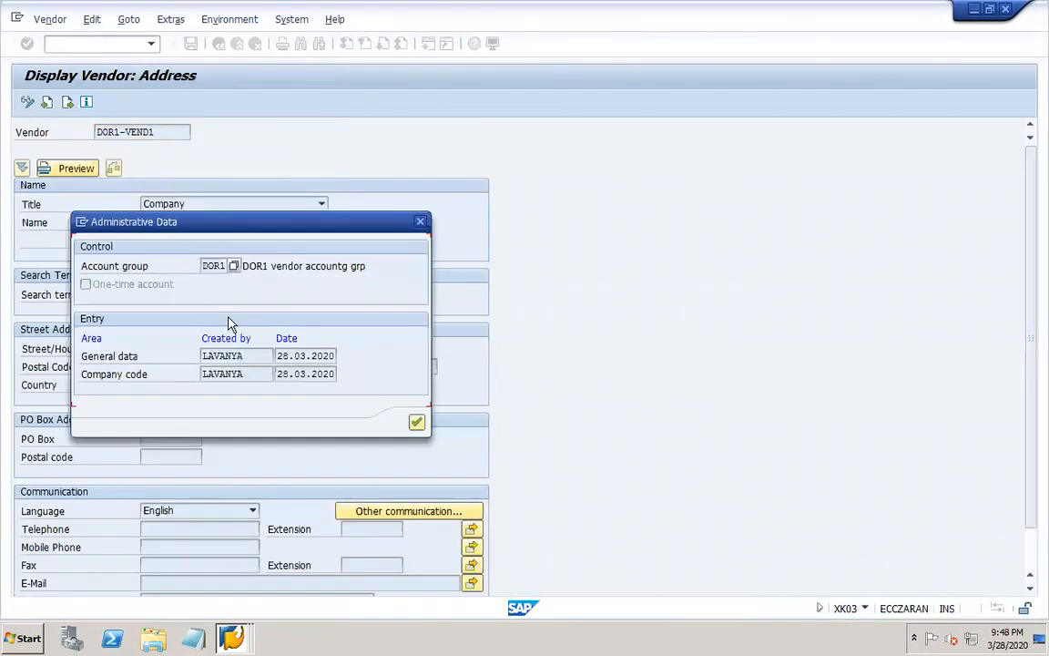
{"action": "left_click_drag", "start_coordinate": [202, 265], "coordinate": [224, 265]}
{"action": "left_click", "coordinate": [419, 223]}
Switch to PowerPoint, complete the master data line as XK01 – XK07, save the presentation, and return to the SAP remote session.
{"action": "mouse_move", "coordinate": [767, 628]}
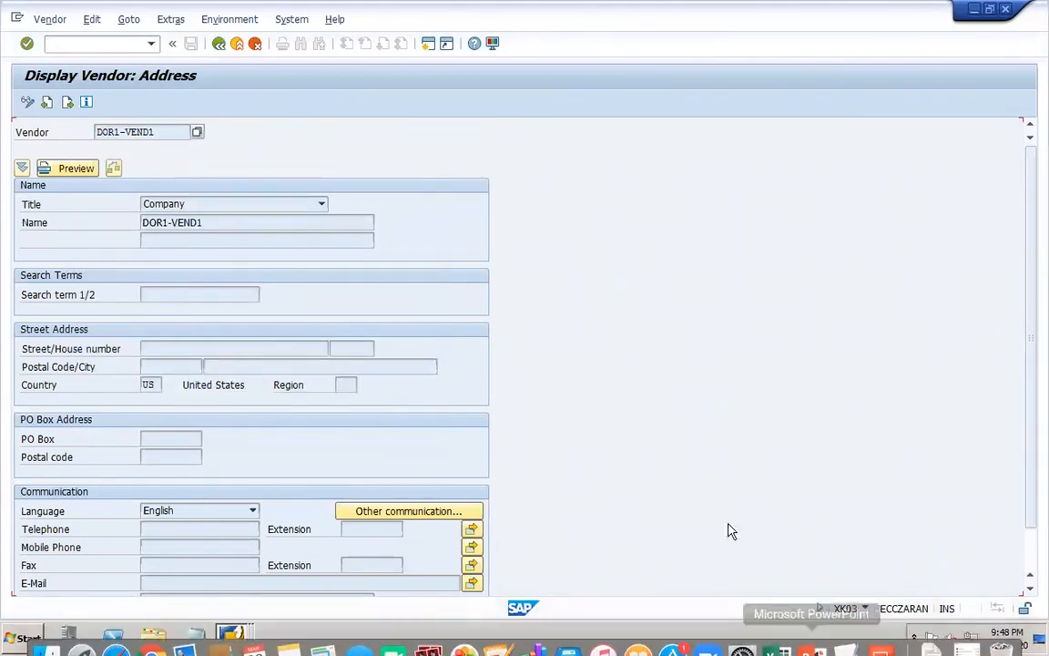
{"action": "mouse_move", "coordinate": [864, 647]}
{"action": "left_click", "coordinate": [809, 640]}
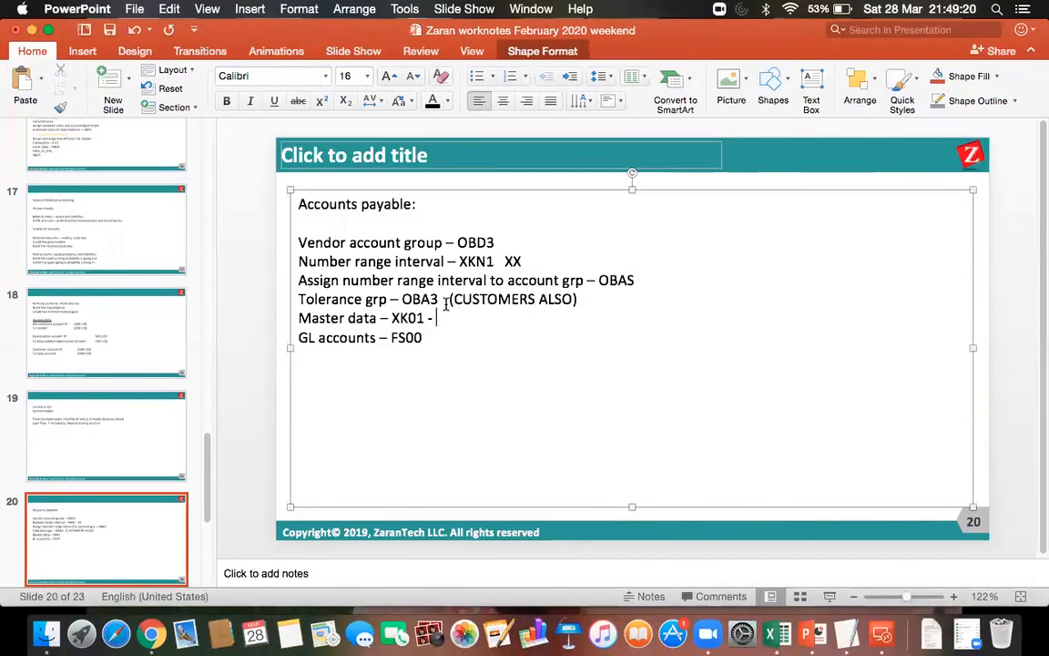
{"action": "type", "text": "XK07"}
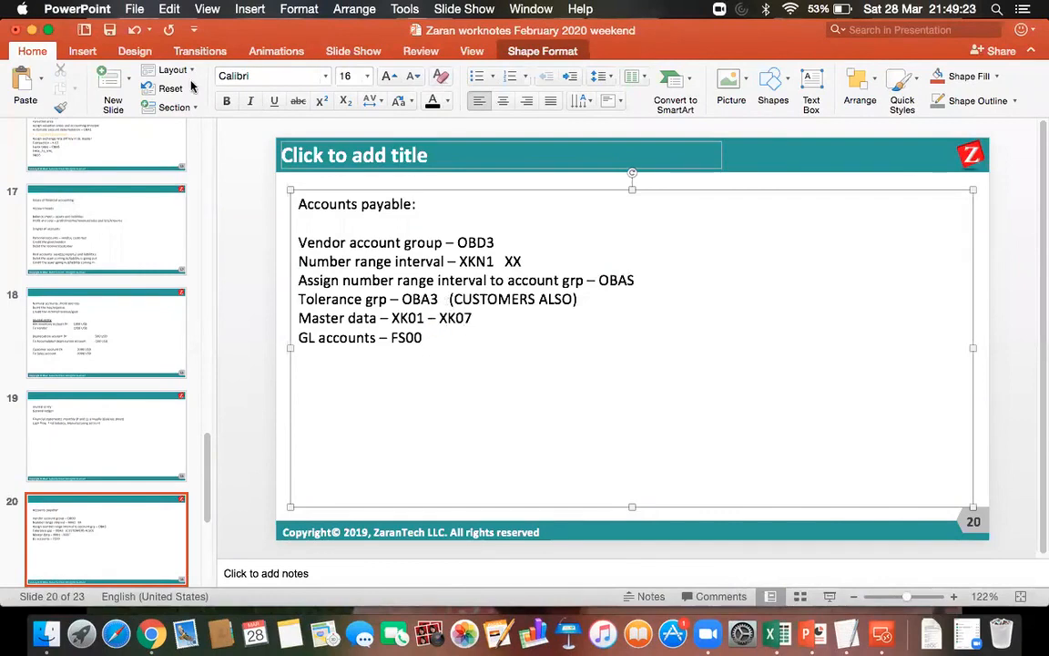
{"action": "left_click", "coordinate": [109, 30]}
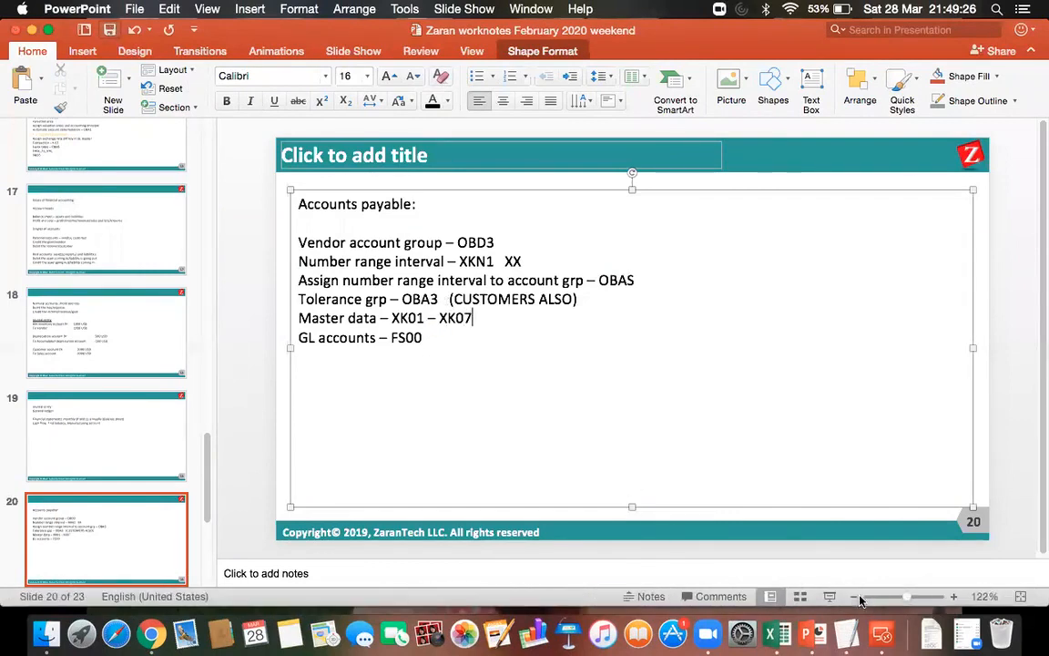
{"action": "left_click", "coordinate": [883, 637]}
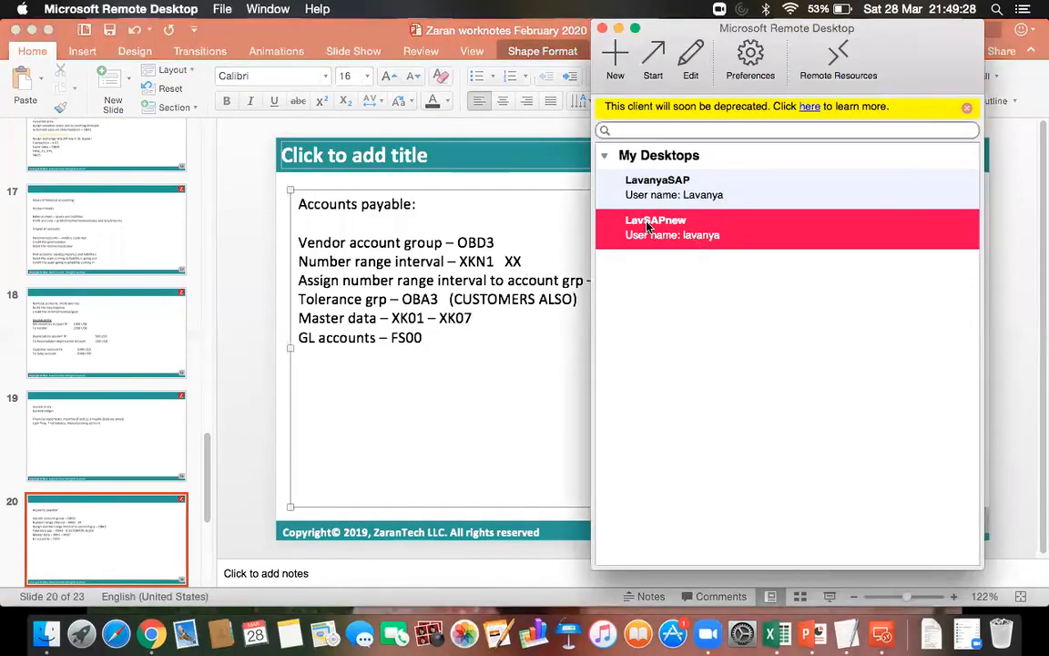
{"action": "double_click", "coordinate": [648, 226]}
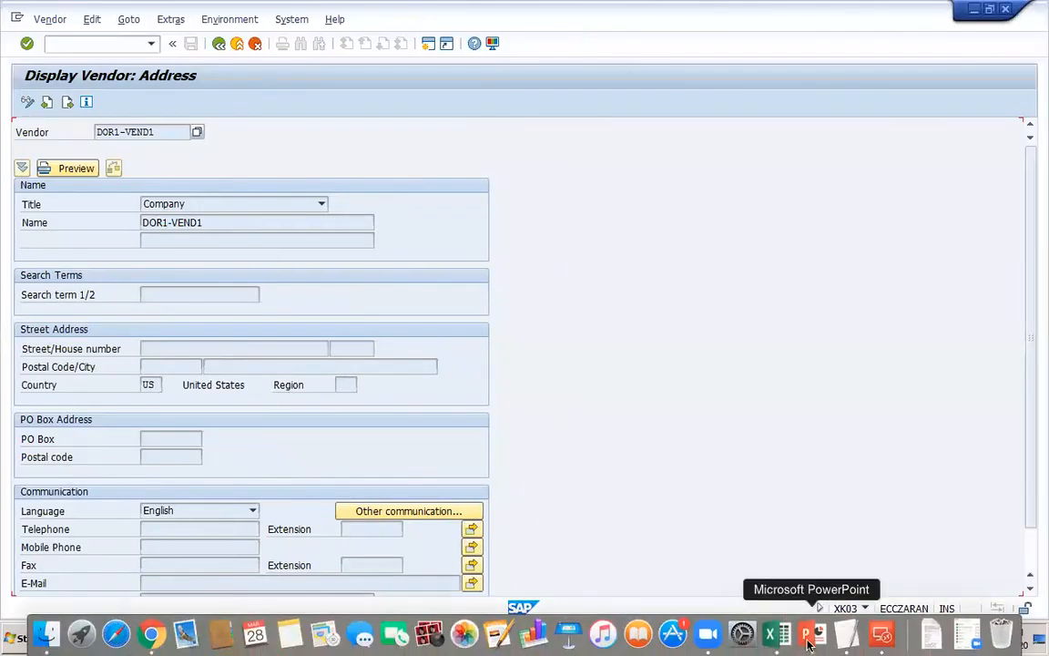
Switch to PowerPoint and add two lines, FK and MK, beneath the master data line on slide 20.
{"action": "left_click", "coordinate": [808, 636]}
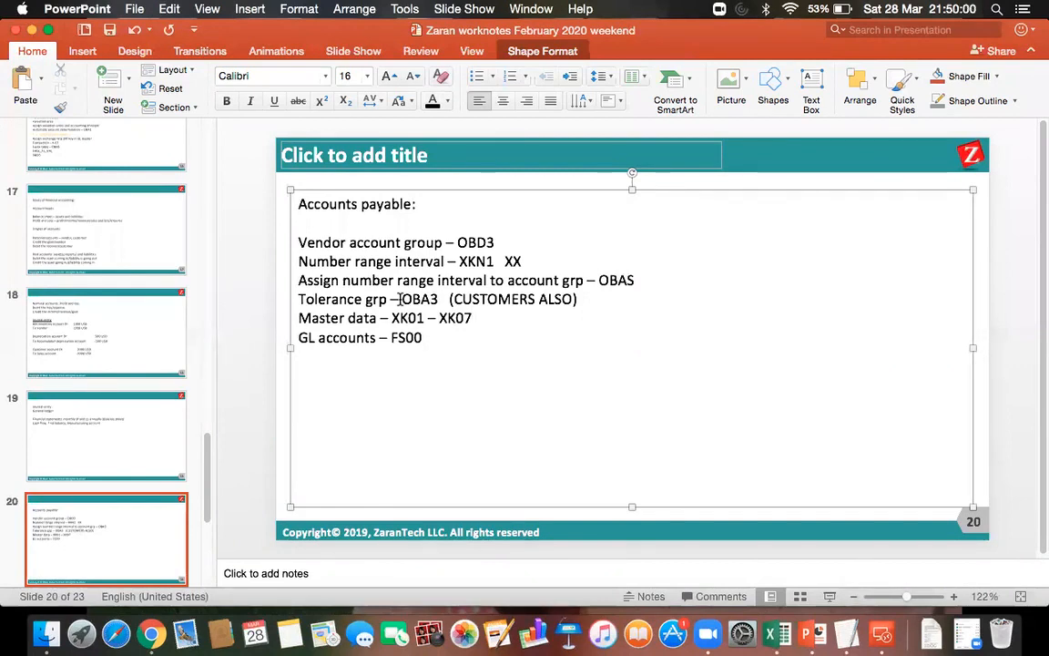
{"action": "key", "text": "Return"}
{"action": "type", "text": "F"}
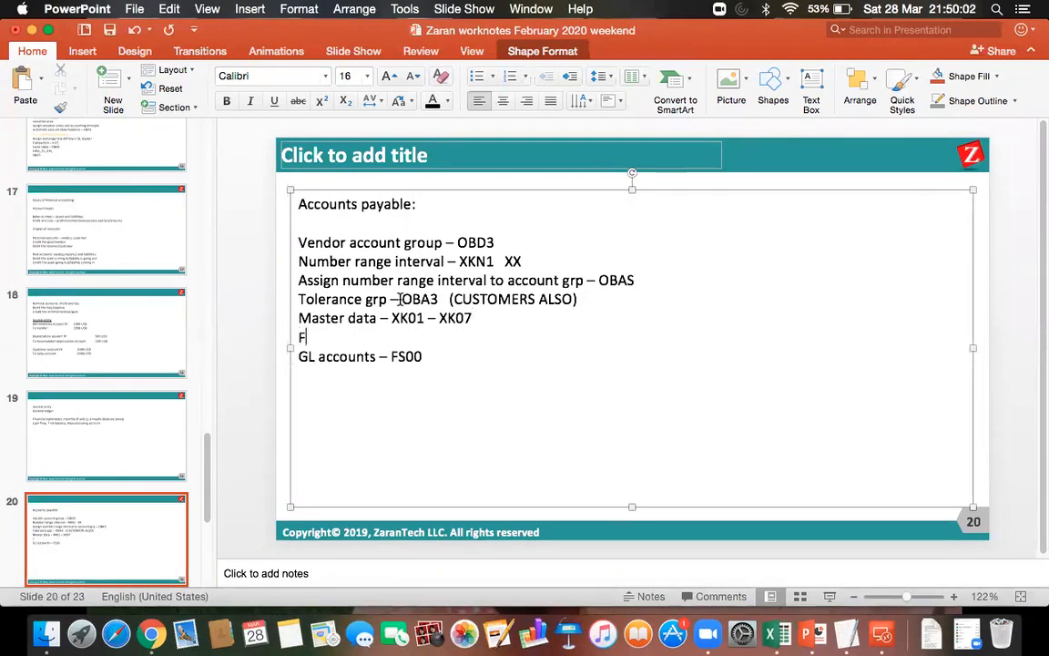
{"action": "type", "text": "K"}
{"action": "key", "text": "Return"}
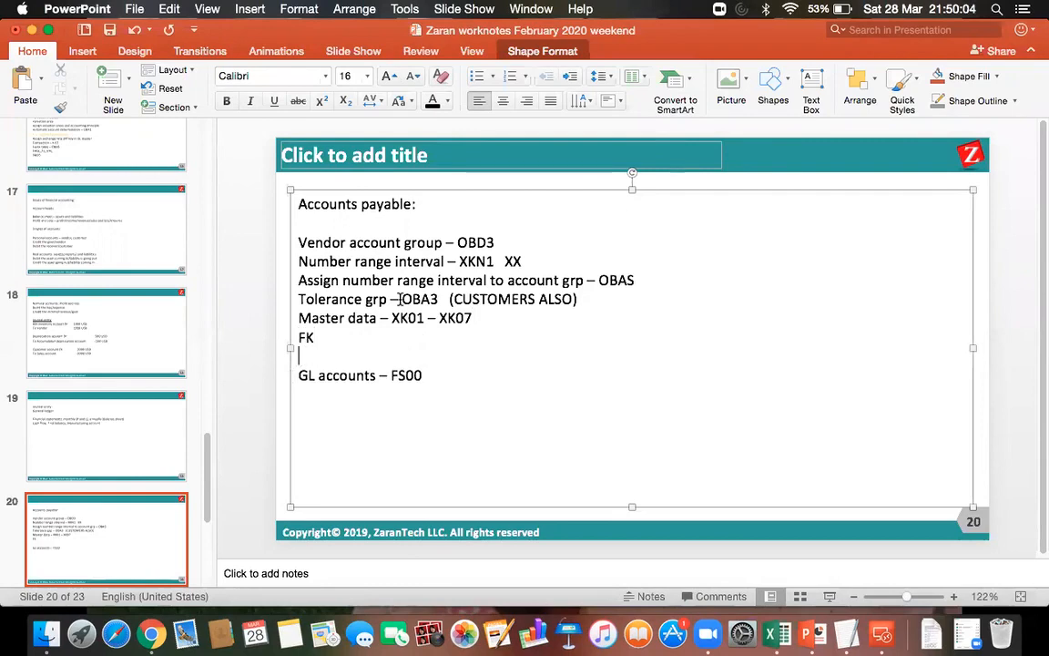
{"action": "type", "text": "MK"}
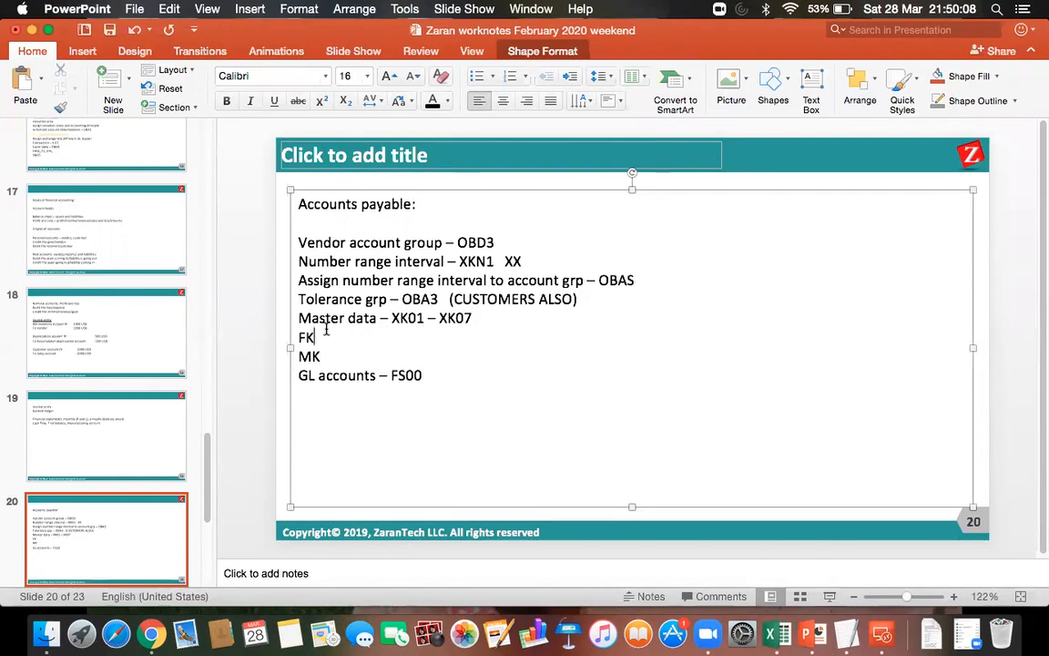
Switch back to the SAP remote session and open transaction FK01 to view the create vendor screen.
{"action": "left_click", "coordinate": [882, 635]}
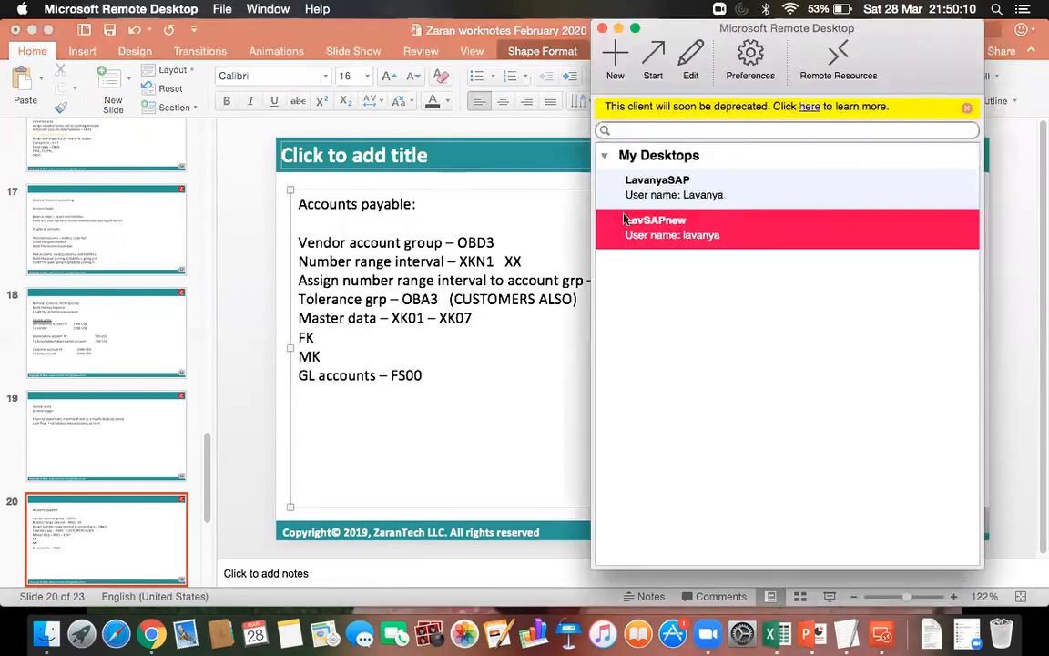
{"action": "double_click", "coordinate": [635, 230]}
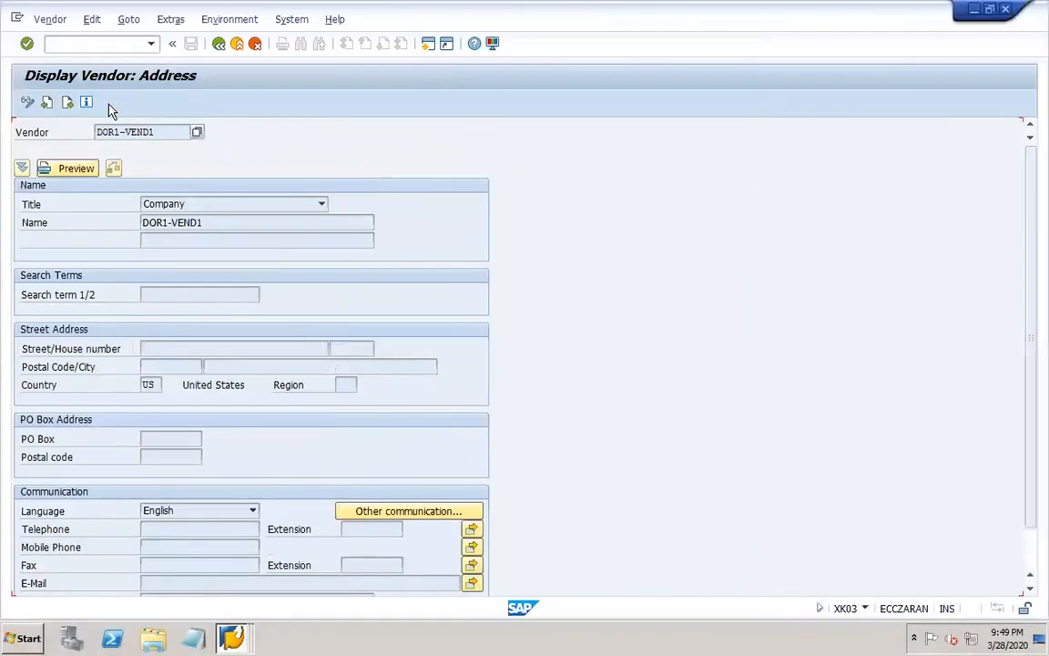
{"action": "left_click", "coordinate": [53, 44]}
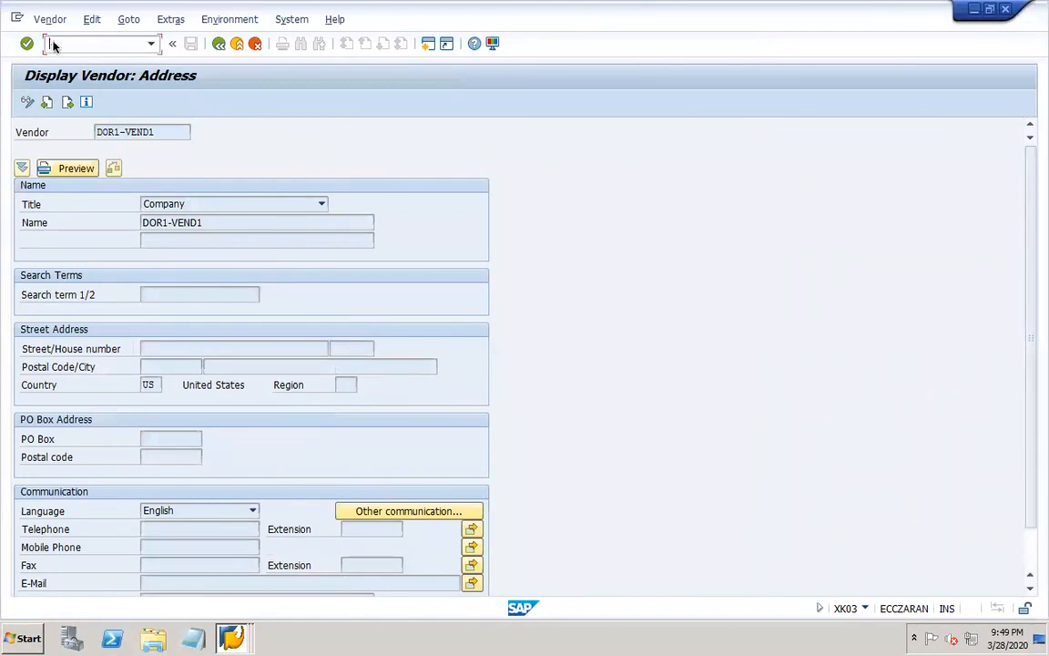
{"action": "type", "text": "/nFK01"}
{"action": "key", "text": "Return"}
Open transactions FK02 and FK03 to view the change vendor and display vendor initial screens.
{"action": "left_click", "coordinate": [78, 42]}
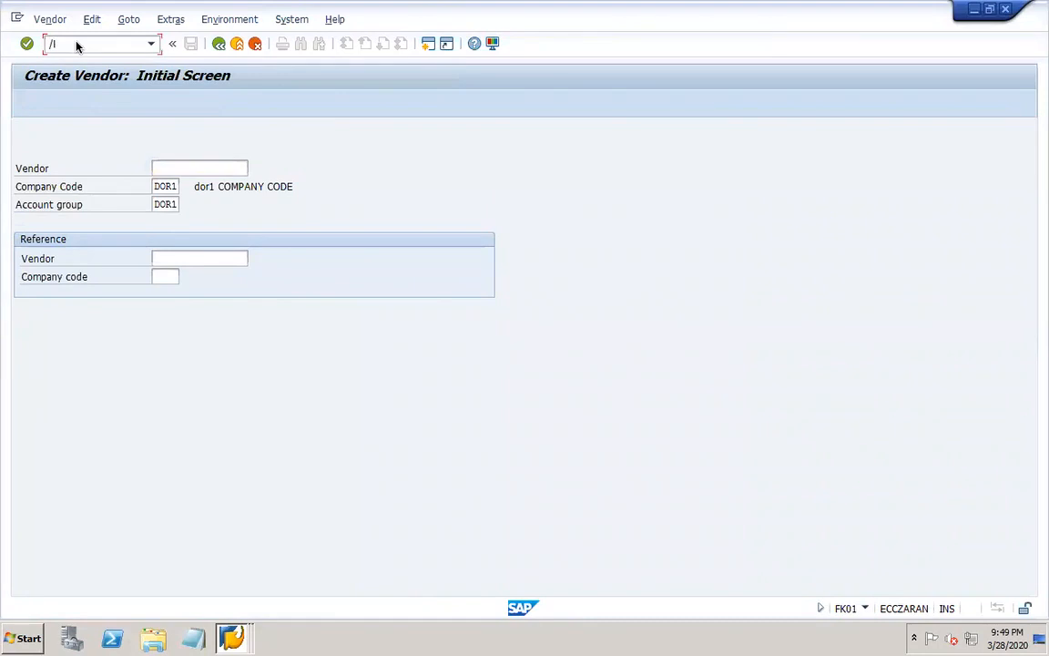
{"action": "type", "text": "/NFK02"}
{"action": "key", "text": "Return"}
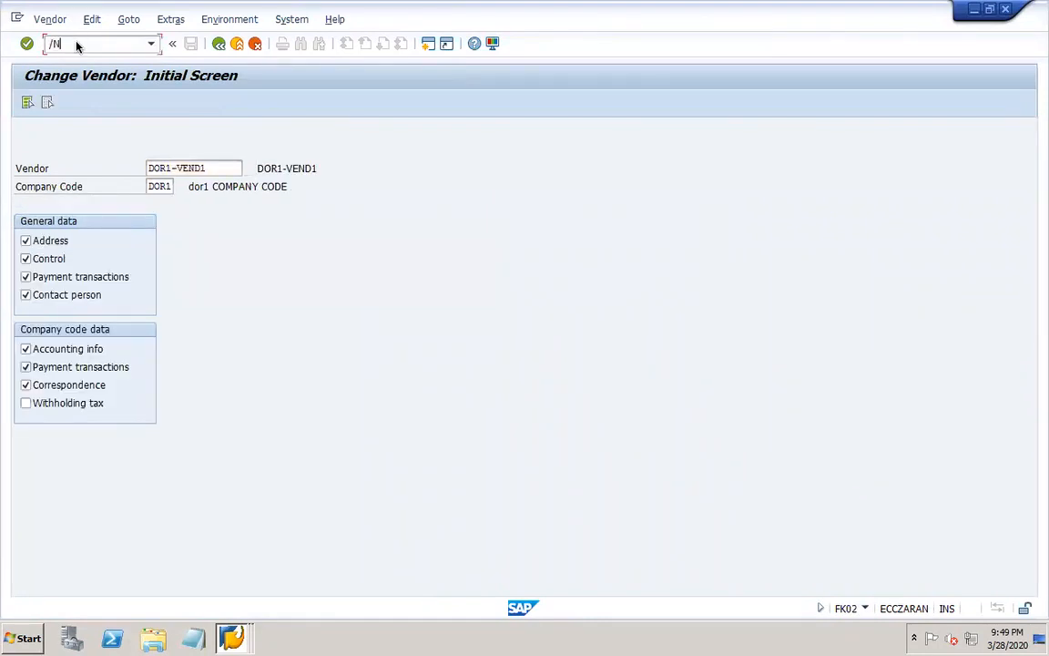
{"action": "type", "text": "/NFK03"}
{"action": "key", "text": "Return"}
Open transactions FK04 and FK05 to view the vendor account changes and block/unblock vendor initial screens.
{"action": "type", "text": "/"}
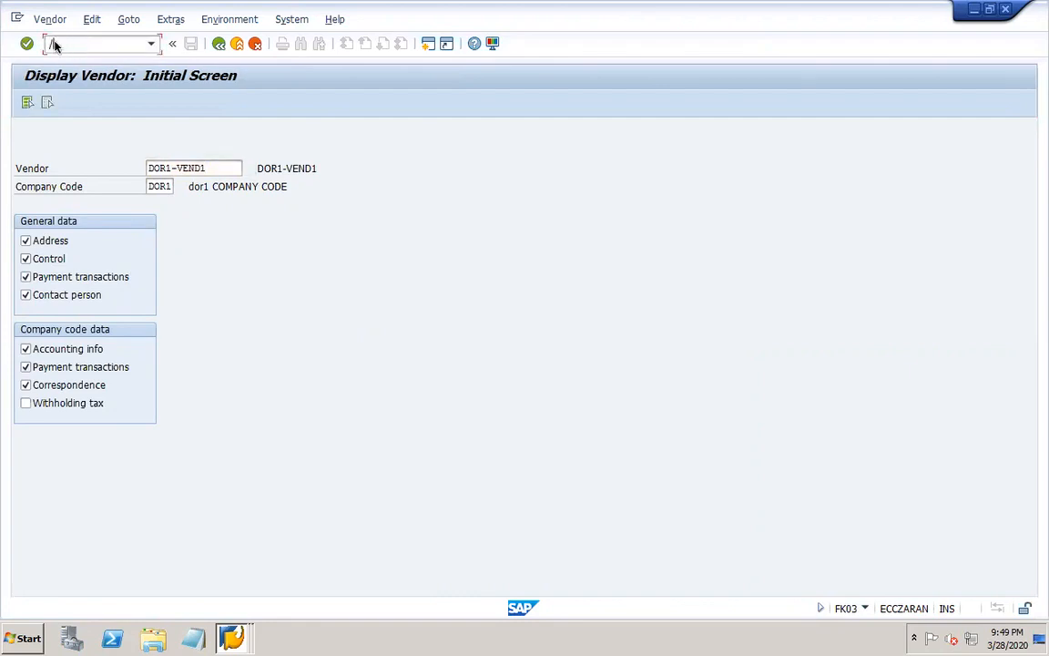
{"action": "type", "text": "NFK04"}
{"action": "key", "text": "Return"}
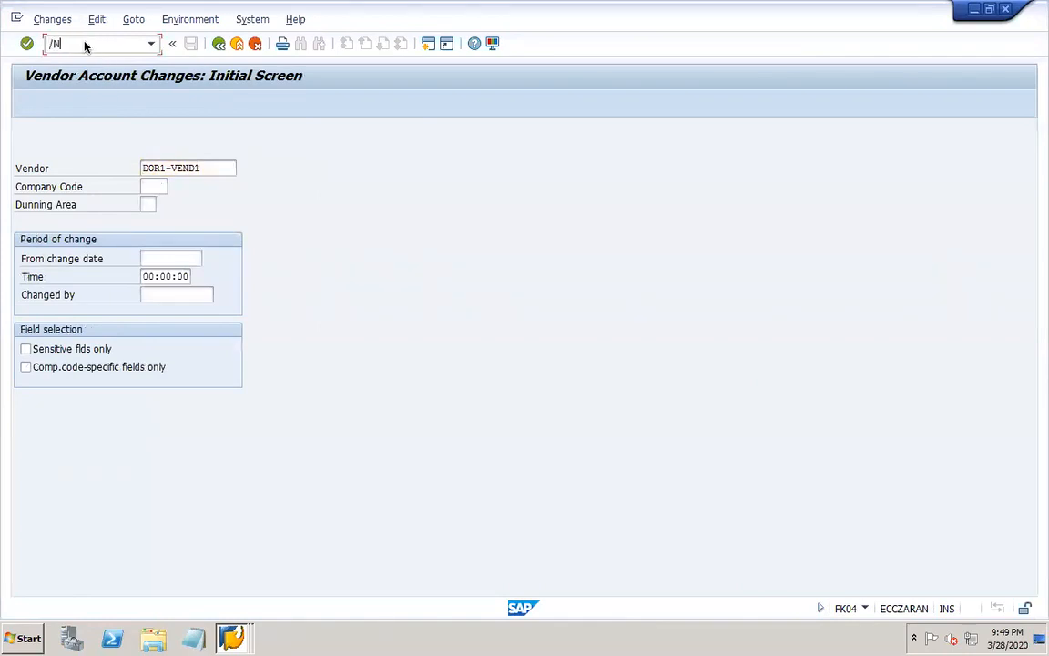
{"action": "type", "text": "/NFK05"}
{"action": "key", "text": "Return"}
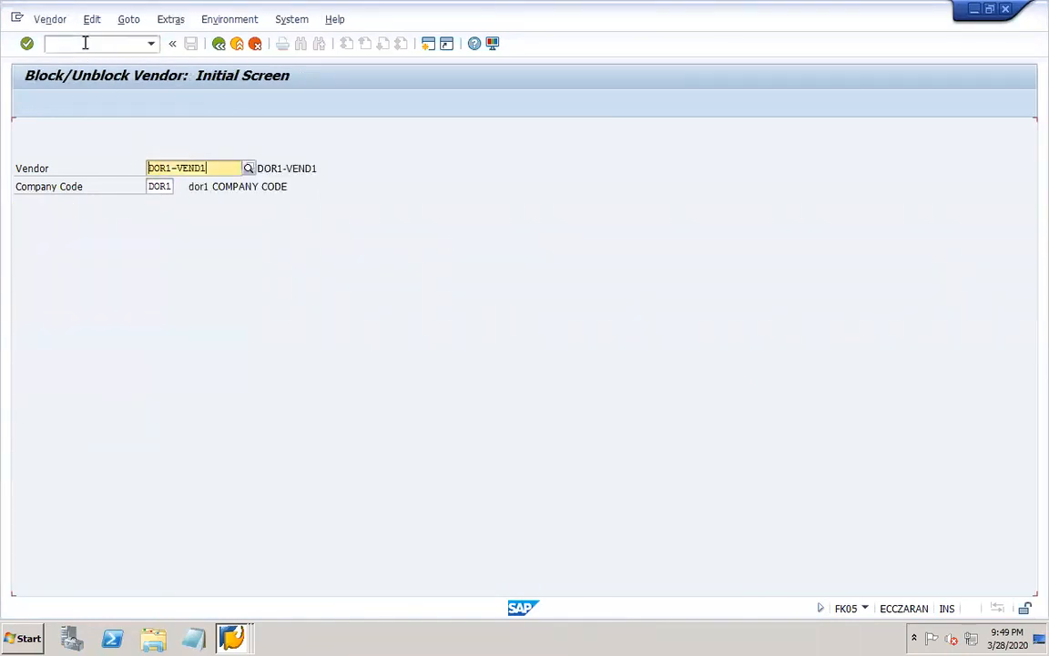
Open transaction FK06 to view the initial screen for flagging a vendor for deletion.
{"action": "left_click", "coordinate": [84, 46]}
{"action": "type", "text": "/NFK06"}
{"action": "key", "text": "Return"}
Try to open transaction FK07, and open FK08 to view the confirm change vendor screen.
{"action": "left_click", "coordinate": [85, 43]}
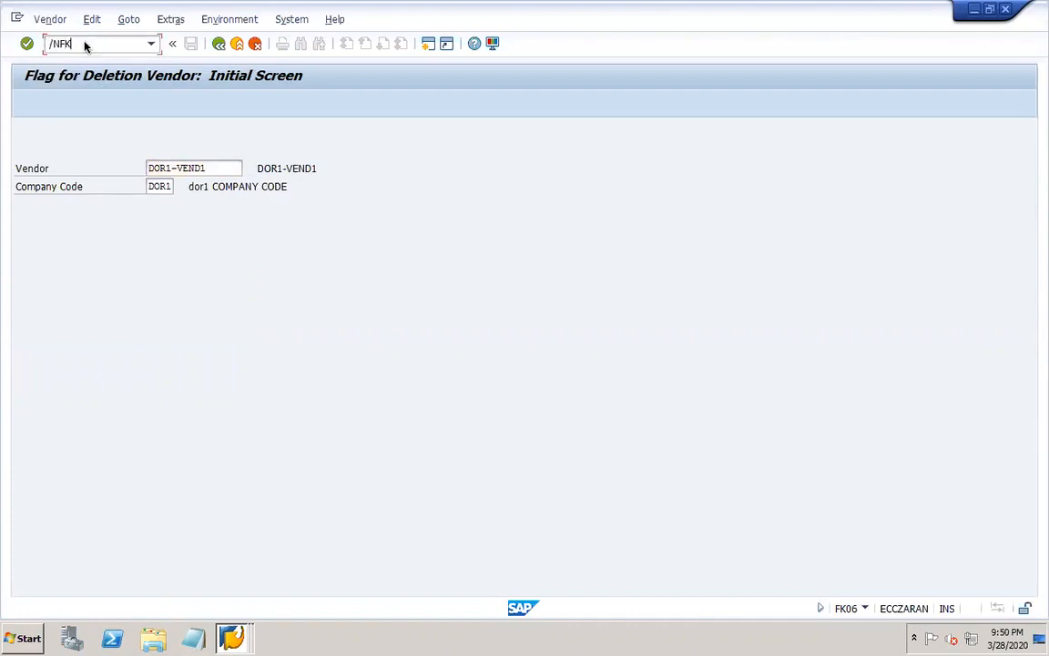
{"action": "type", "text": "/NFK07"}
{"action": "key", "text": "Return"}
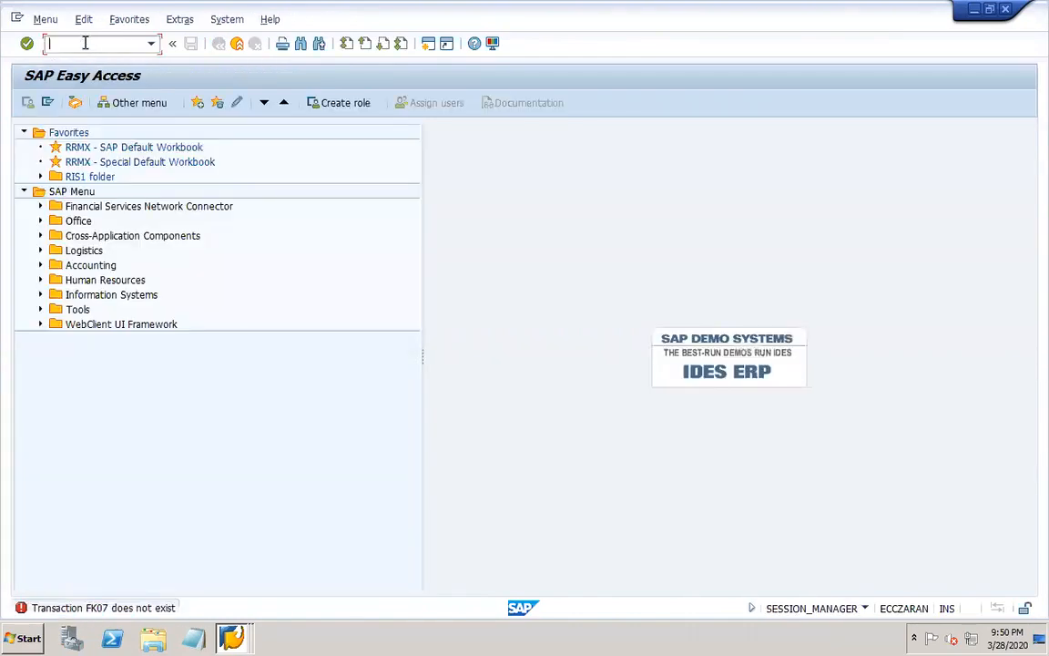
{"action": "type", "text": "FK08"}
{"action": "key", "text": "Return"}
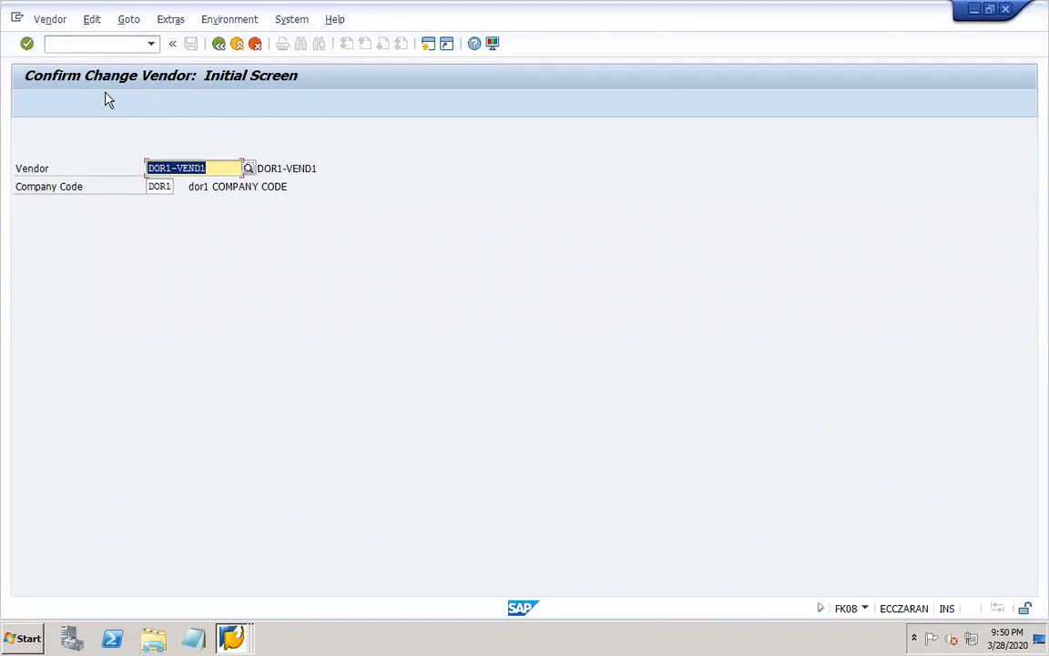
Switch to PowerPoint, complete the two note lines as FK01-FK08 and MK01, and save the presentation.
{"action": "mouse_move", "coordinate": [772, 630]}
{"action": "left_click", "coordinate": [807, 640]}
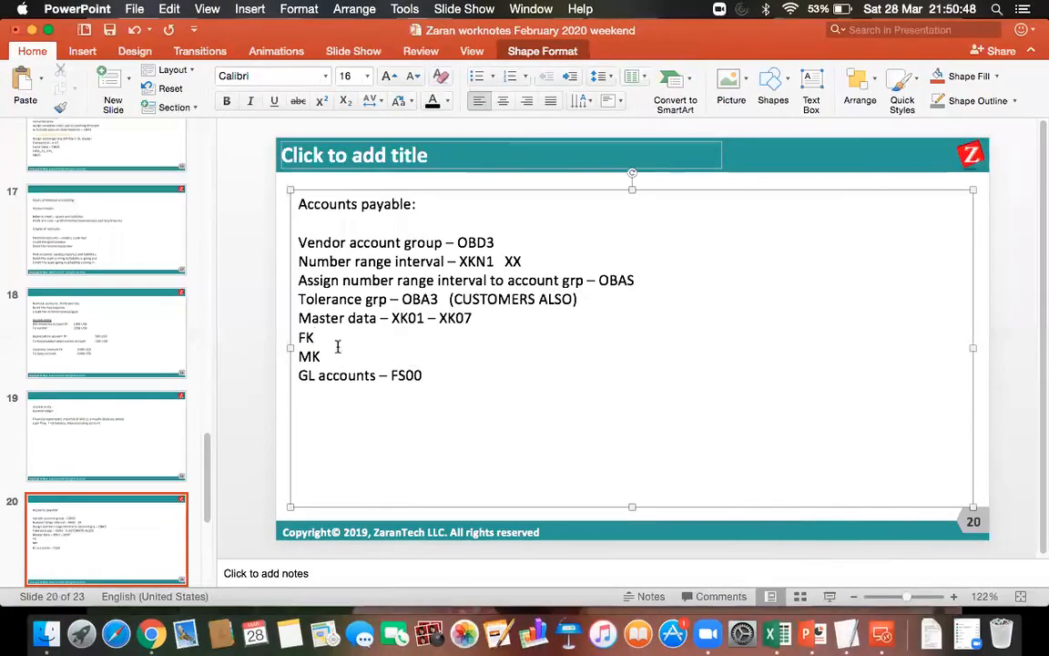
{"action": "type", "text": "01"}
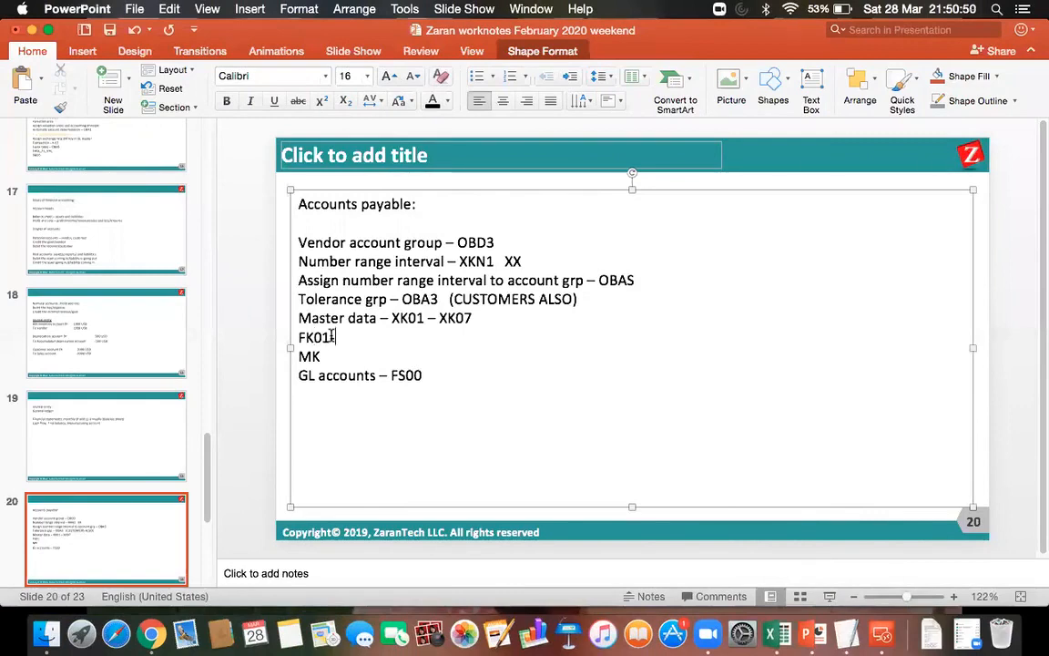
{"action": "type", "text": "/FK08"}
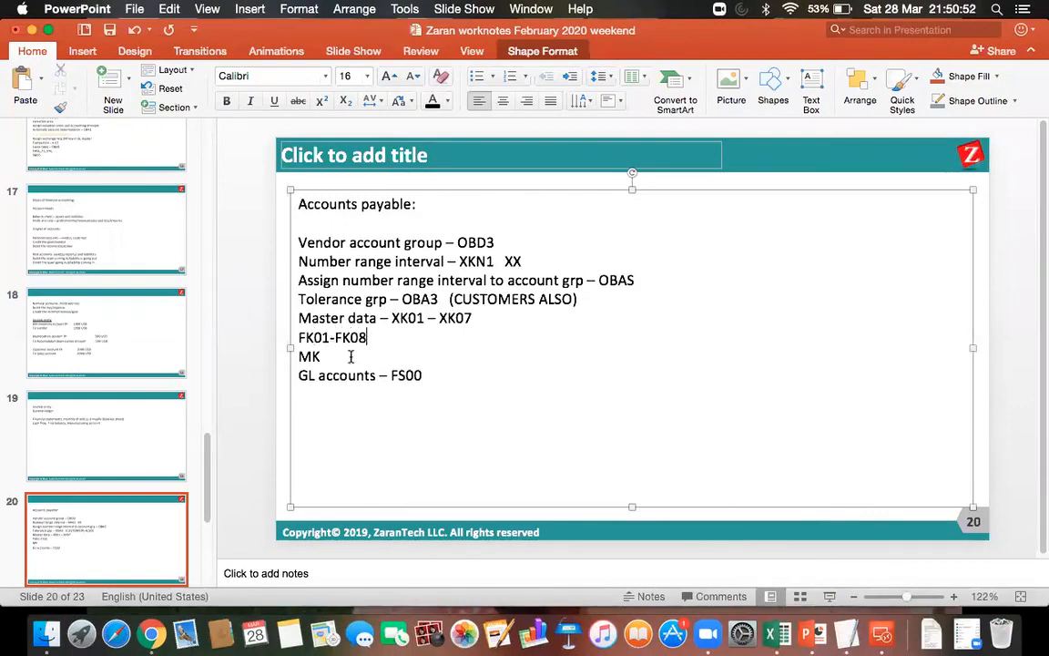
{"action": "type", "text": "01"}
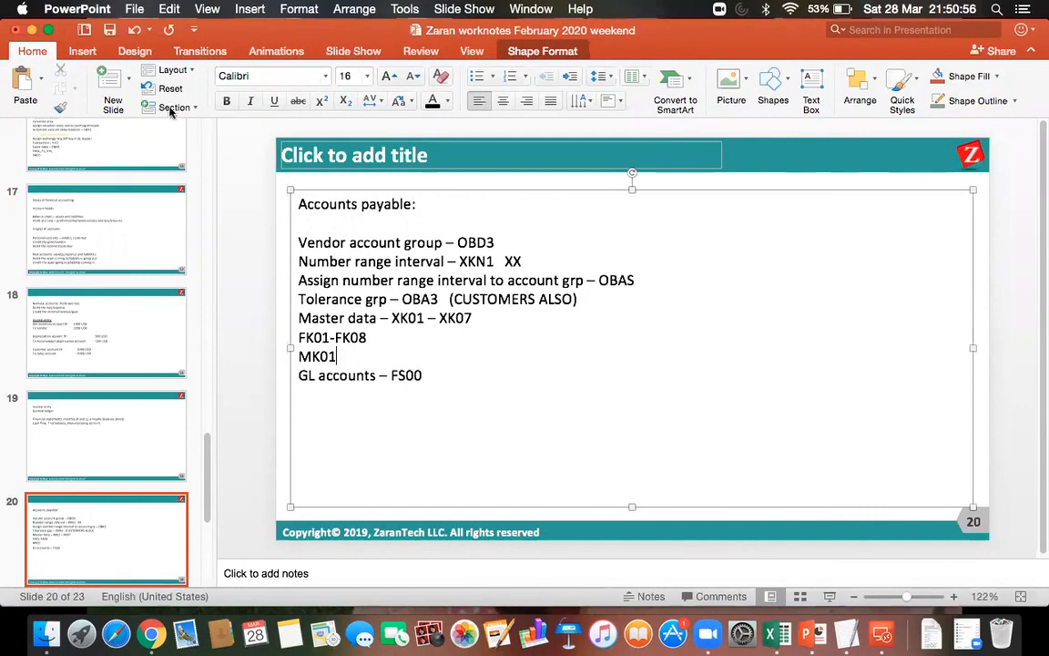
{"action": "left_click", "coordinate": [111, 31]}
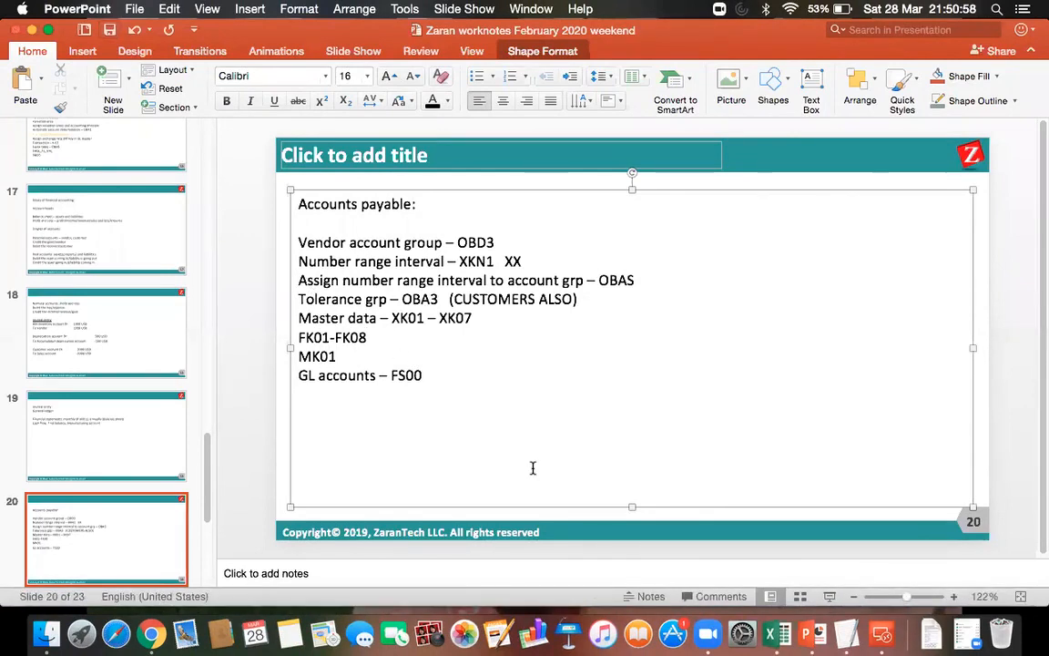
Highlight the codes XK01 – XK07 and FK01-FK08 in the notes and save the presentation again.
{"action": "left_click_drag", "start_coordinate": [391, 318], "coordinate": [472, 318]}
{"action": "left_click_drag", "start_coordinate": [366, 337], "coordinate": [292, 337]}
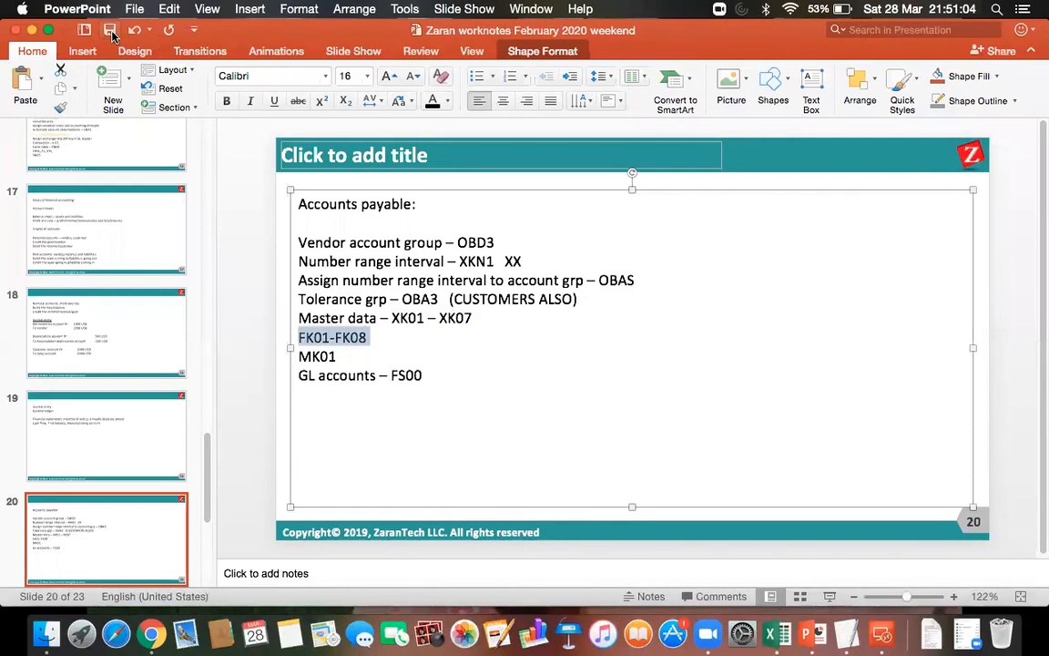
{"action": "left_click", "coordinate": [110, 32]}
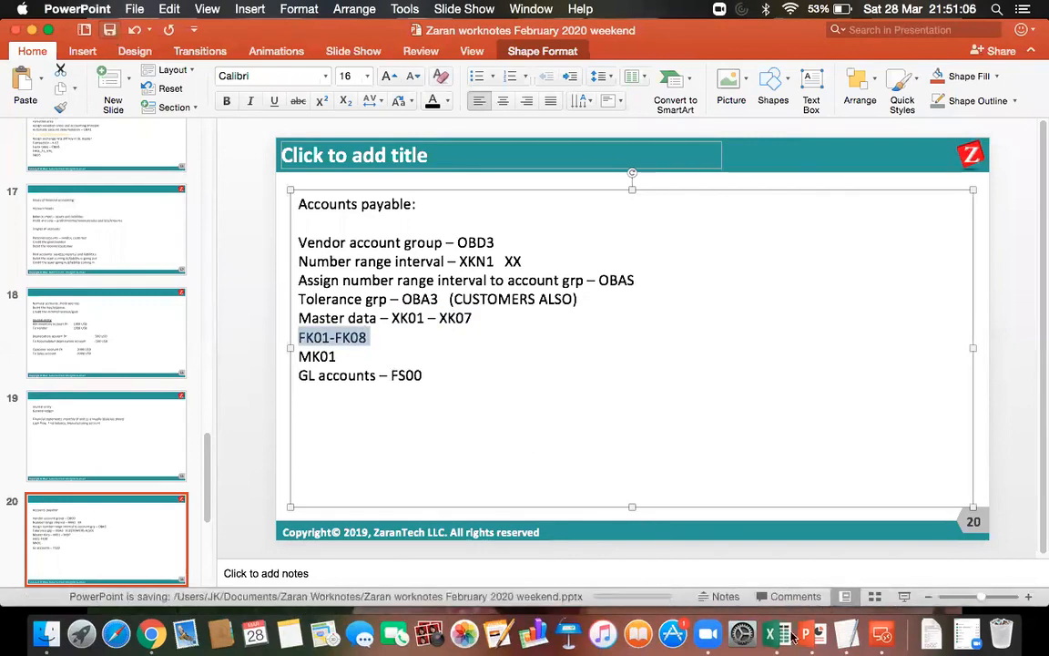
Place the text cursor at the end of the GL accounts – FS00 line on slide 20.
{"action": "left_click", "coordinate": [881, 633]}
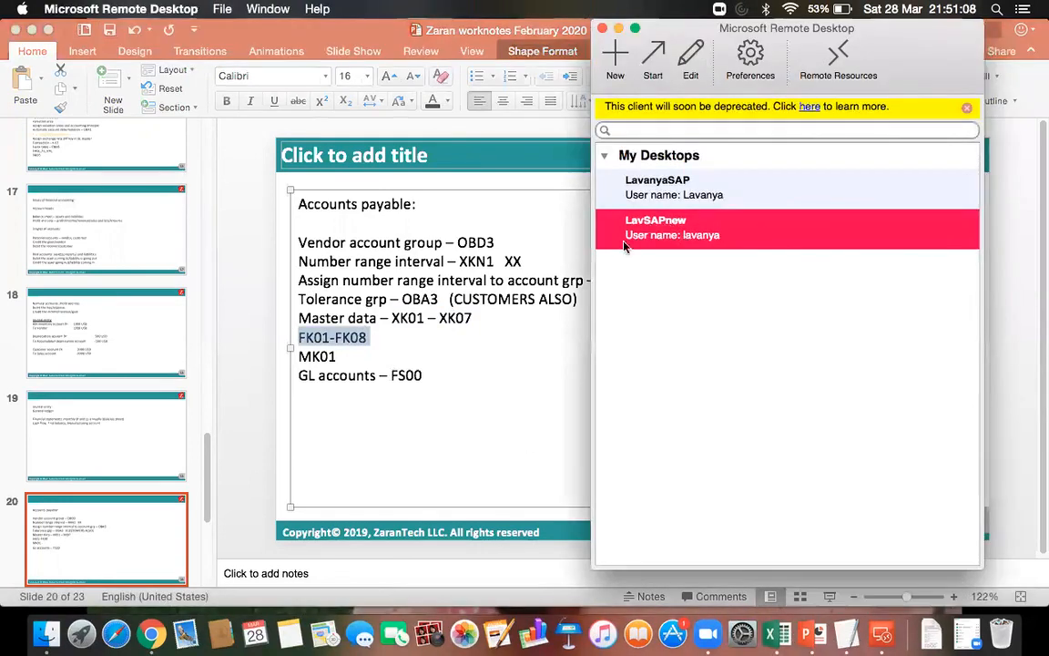
{"action": "left_click", "coordinate": [426, 379]}
{"action": "left_click", "coordinate": [428, 393]}
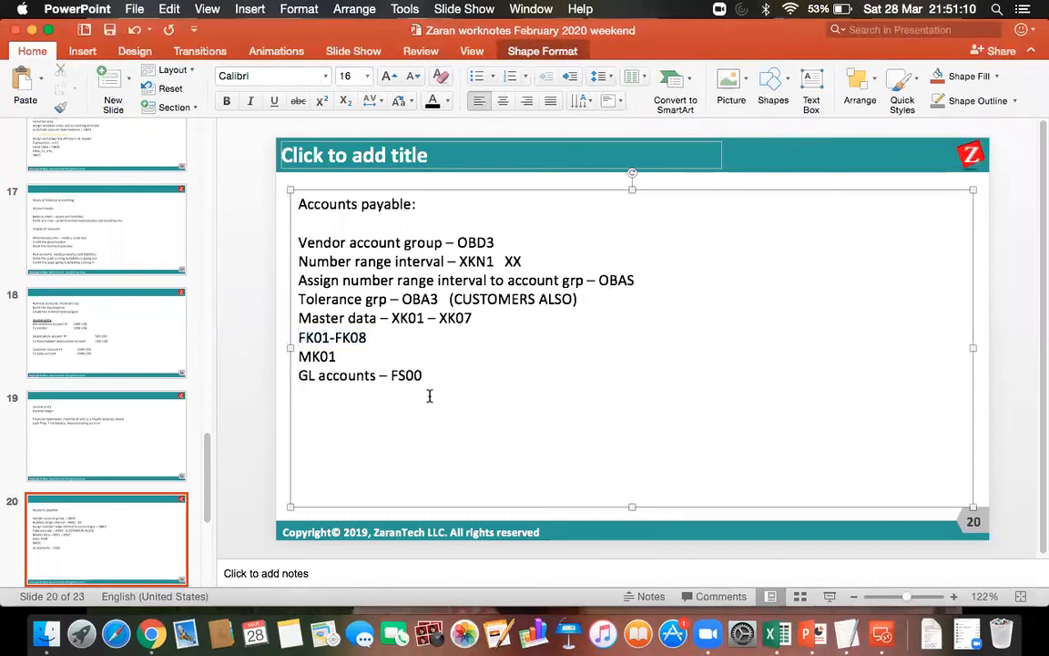
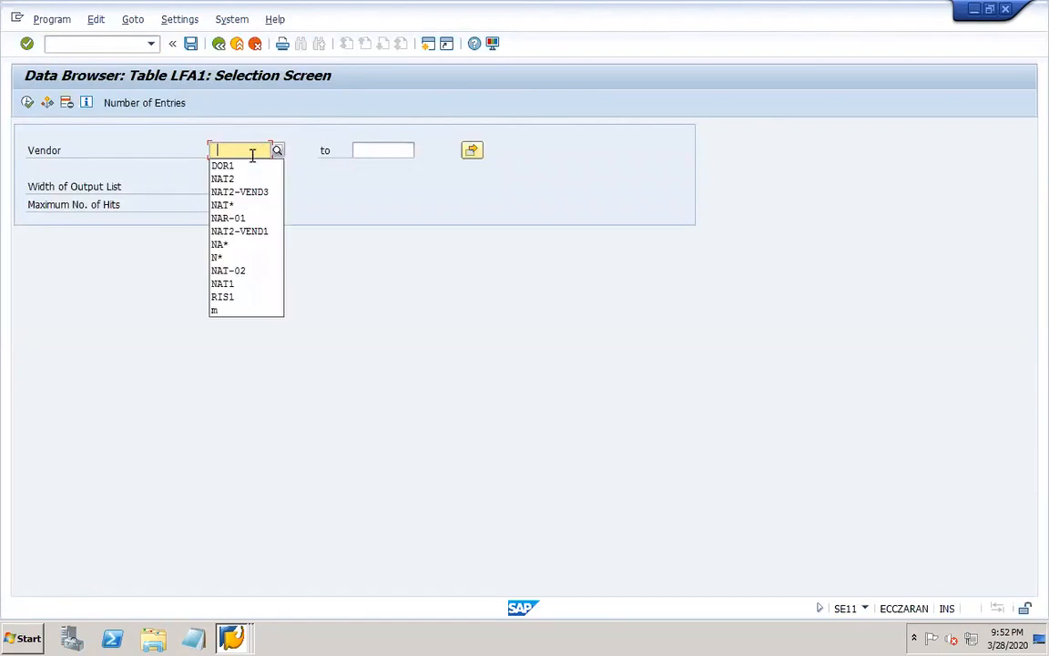
List the LFA1 table entries for vendor DOR1-VEND1.
{"action": "left_click", "coordinate": [225, 152]}
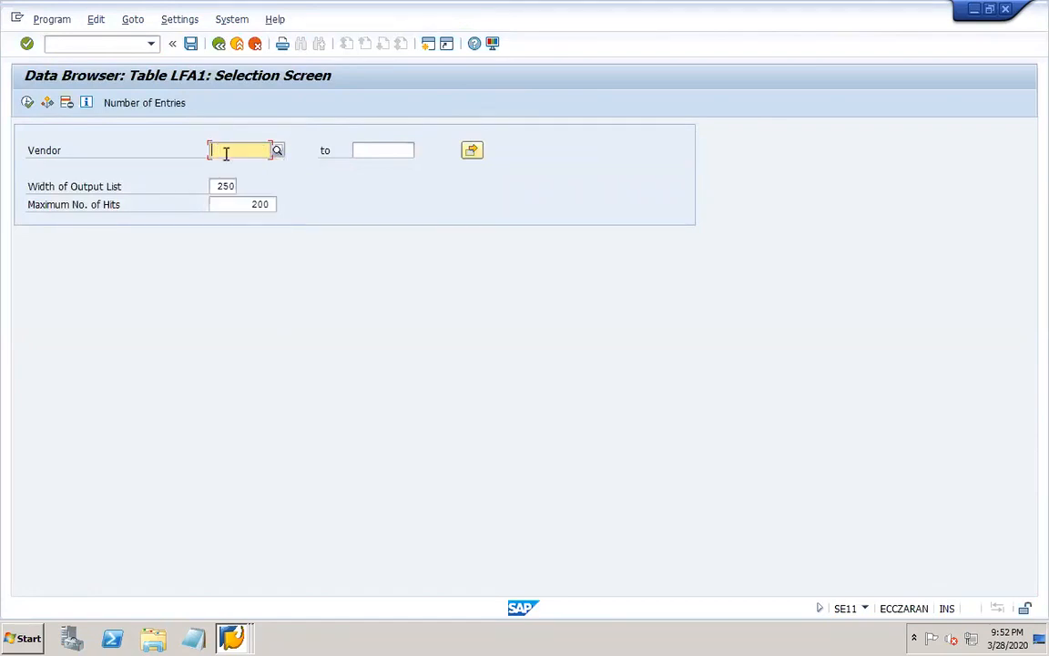
{"action": "type", "text": "dor1-"}
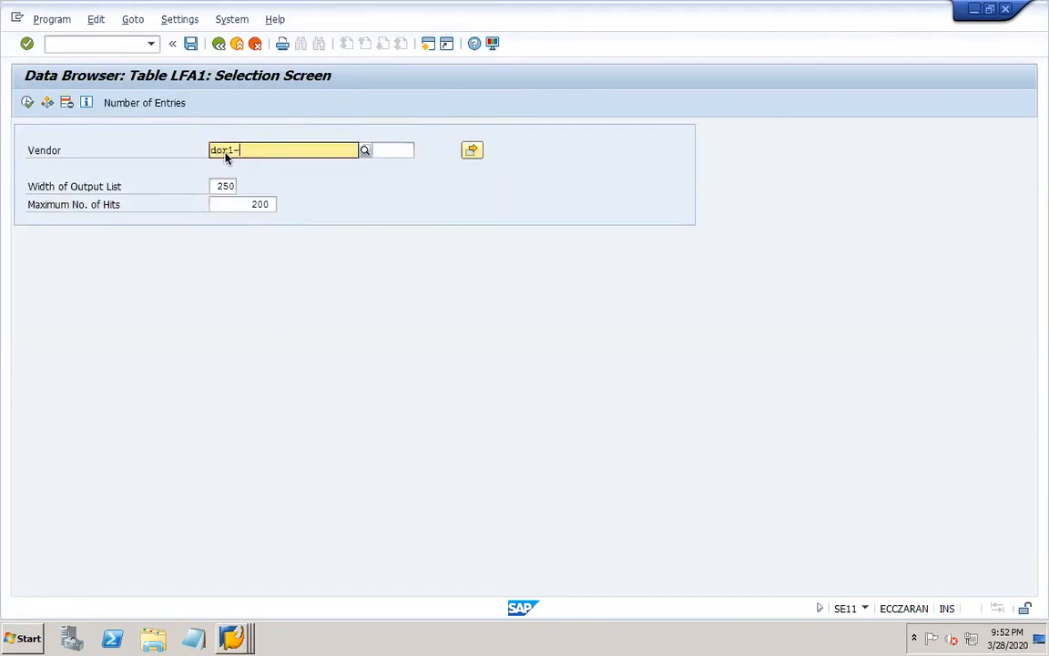
{"action": "type", "text": "vend1"}
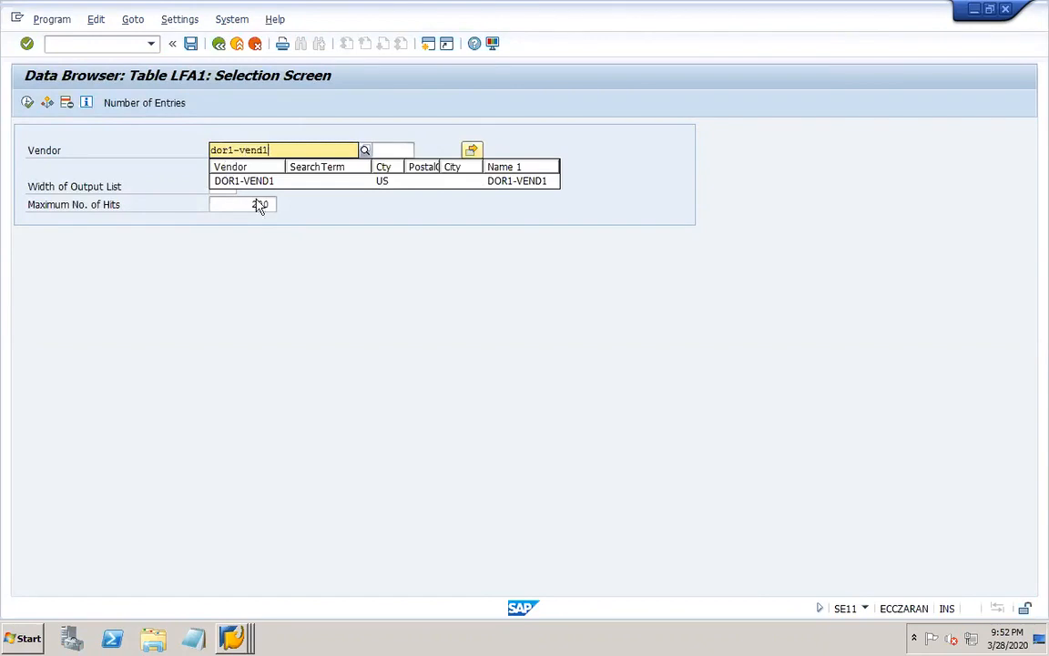
{"action": "left_click", "coordinate": [266, 181]}
{"action": "left_click", "coordinate": [26, 102]}
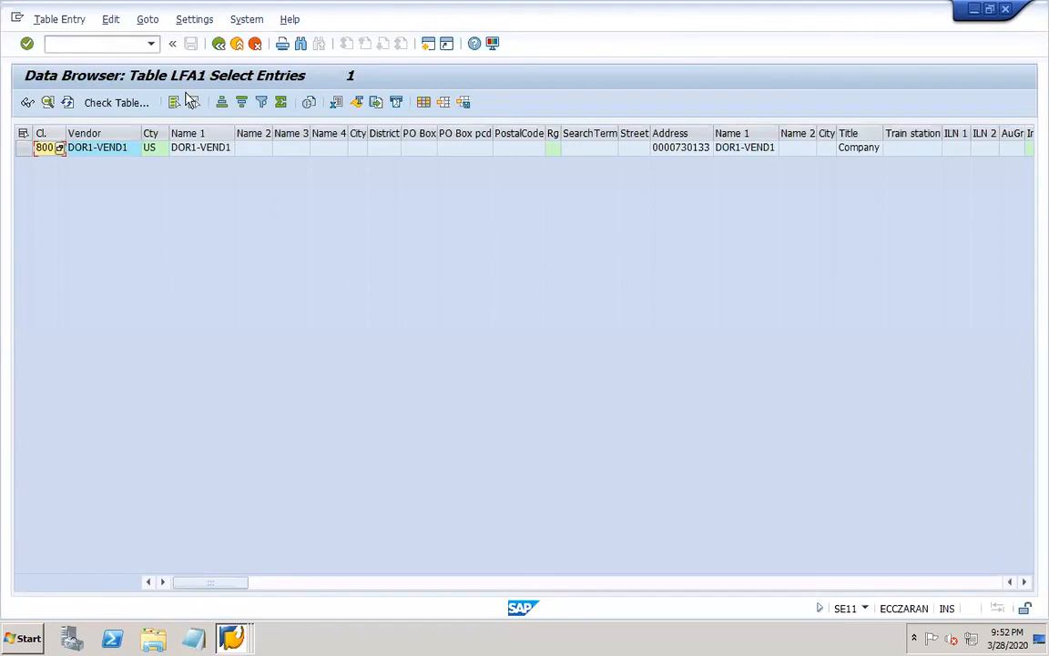
Examine the vendor's LFA1 record across its columns up to Liable for VAT, and return to the ABAP Dictionary initial screen.
{"action": "left_click", "coordinate": [915, 147]}
{"action": "key", "text": "Right"}
{"action": "key", "text": "Right"}
{"action": "key", "text": "Right"}
{"action": "key", "text": "Right"}
{"action": "key", "text": "Right"}
{"action": "key", "text": "Right"}
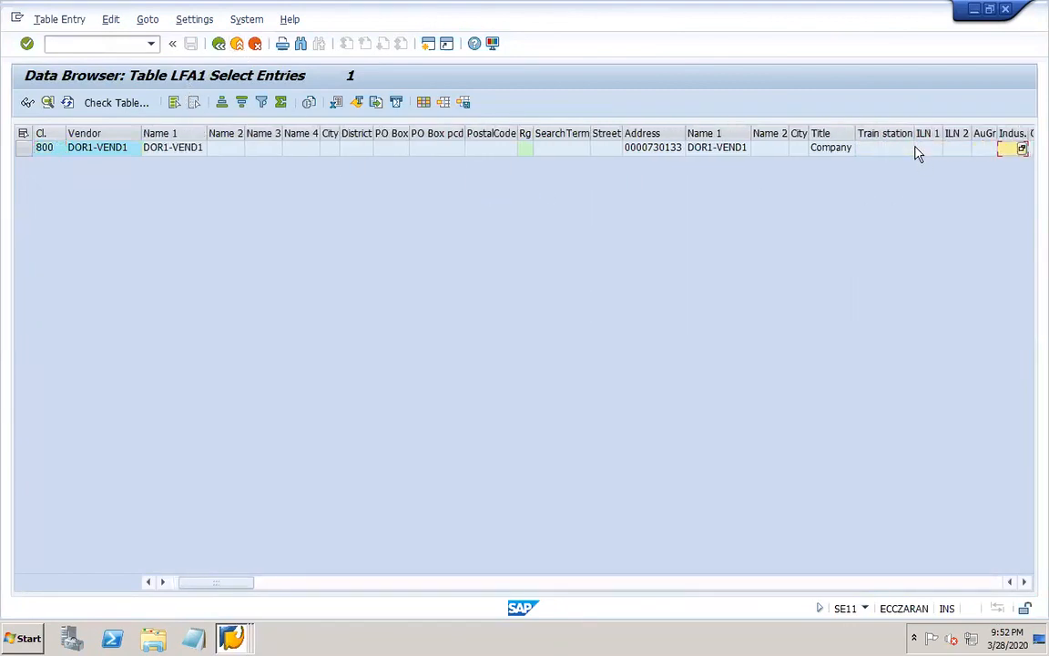
{"action": "key", "text": "Right"}
{"action": "key", "text": "Right"}
{"action": "key", "text": "Right"}
{"action": "key", "text": "Right"}
{"action": "key", "text": "Right"}
{"action": "key", "text": "Right"}
{"action": "key", "text": "Right"}
{"action": "key", "text": "Right"}
{"action": "key", "text": "Right"}
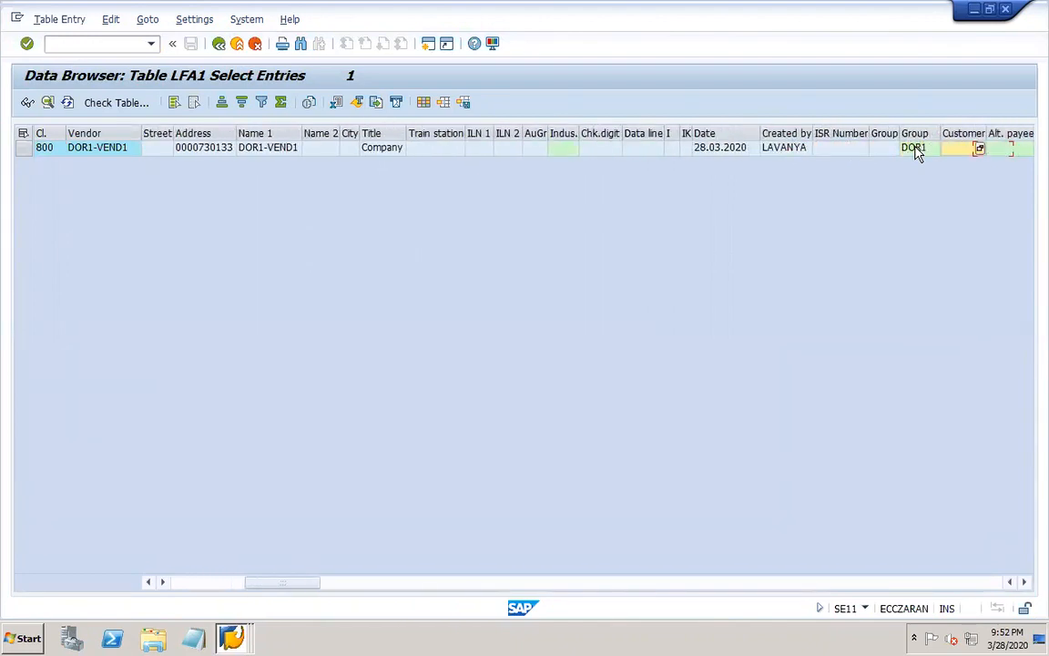
{"action": "key", "text": "Right"}
{"action": "key", "text": "Right"}
{"action": "key", "text": "Right"}
{"action": "key", "text": "Right"}
{"action": "key", "text": "Right"}
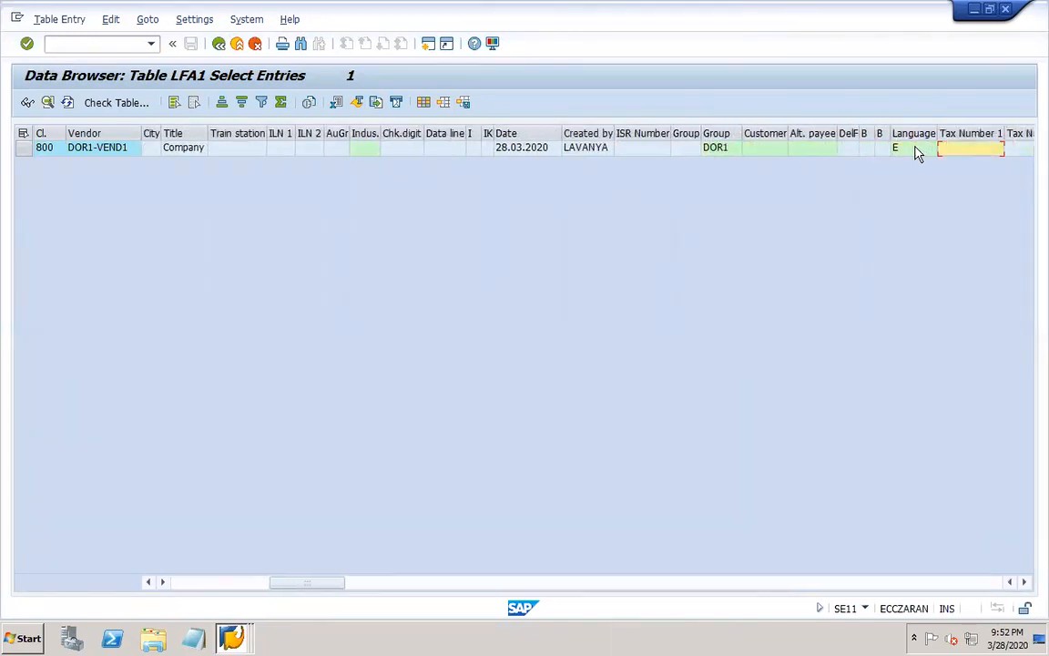
{"action": "key", "text": "Right"}
{"action": "key", "text": "Right"}
{"action": "key", "text": "Right"}
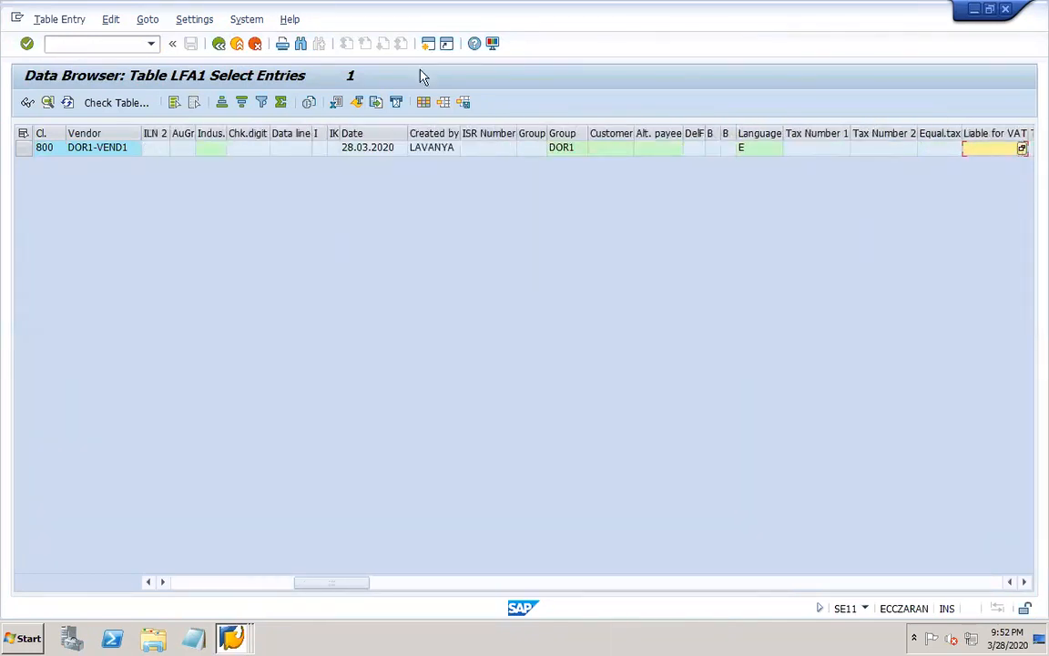
{"action": "left_click", "coordinate": [224, 47]}
{"action": "left_click", "coordinate": [224, 48]}
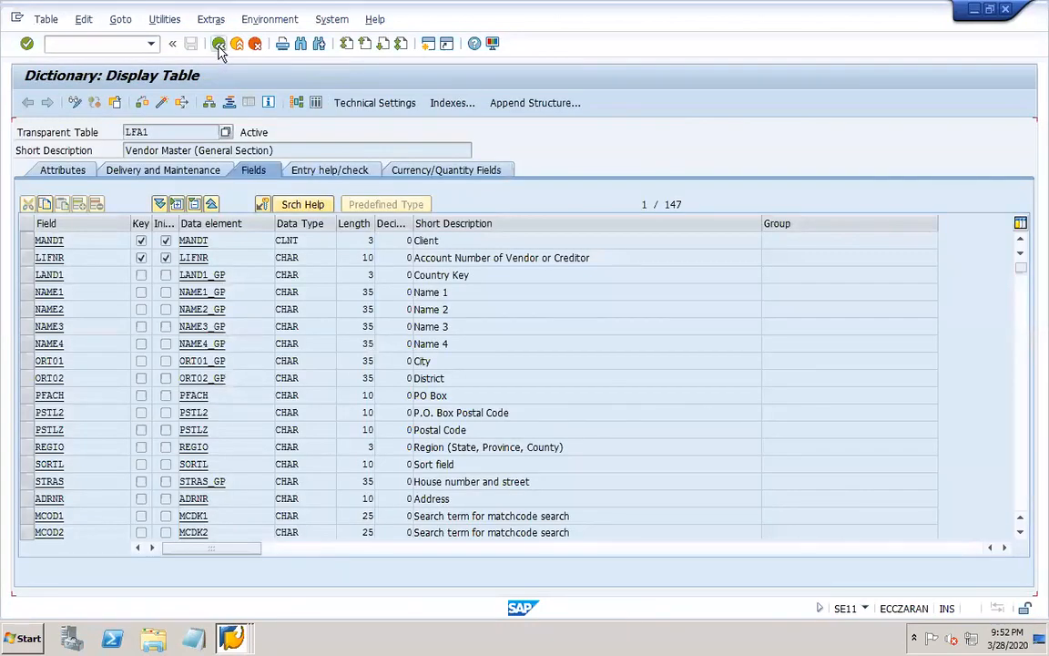
{"action": "left_click", "coordinate": [218, 45]}
Display the field structure of database table ADRC, and return to the ABAP Dictionary initial screen.
{"action": "key", "text": "Delete"}
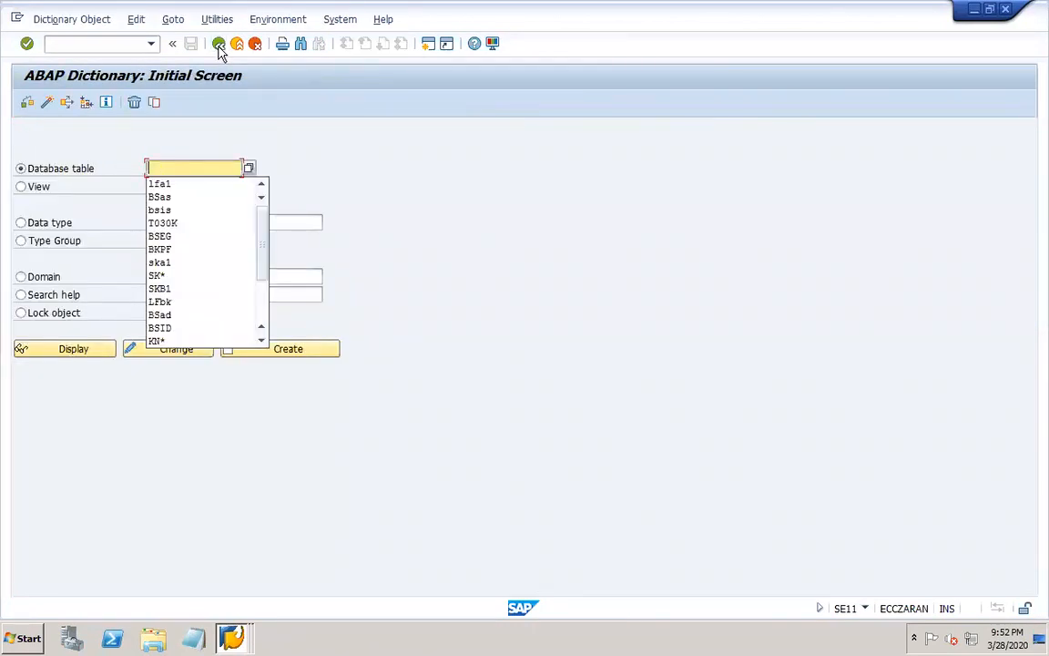
{"action": "type", "text": "adrc"}
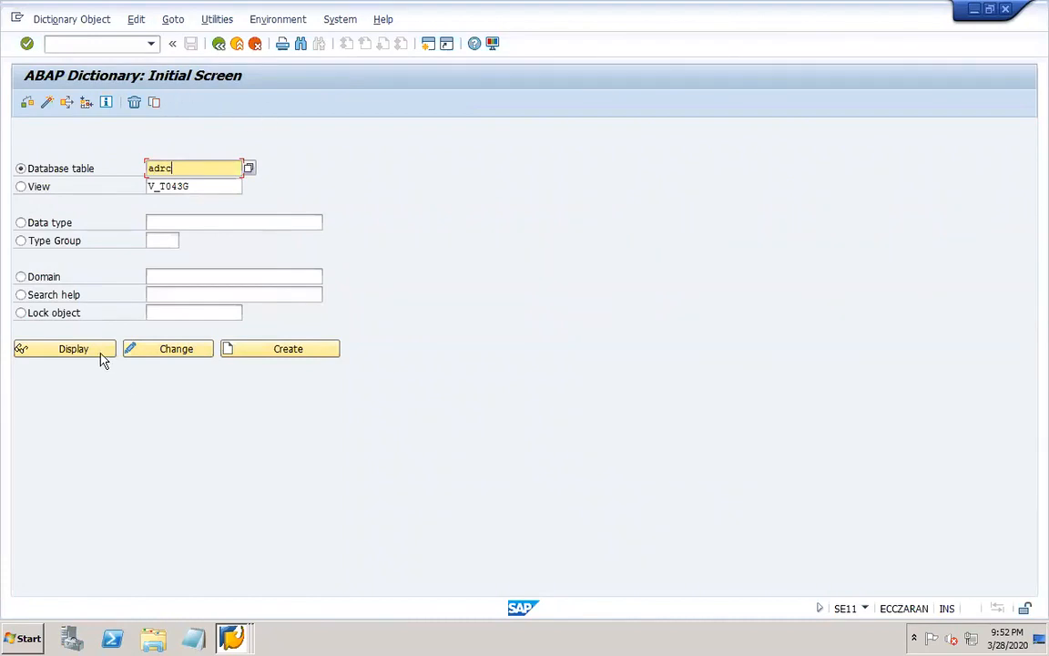
{"action": "left_click", "coordinate": [97, 354]}
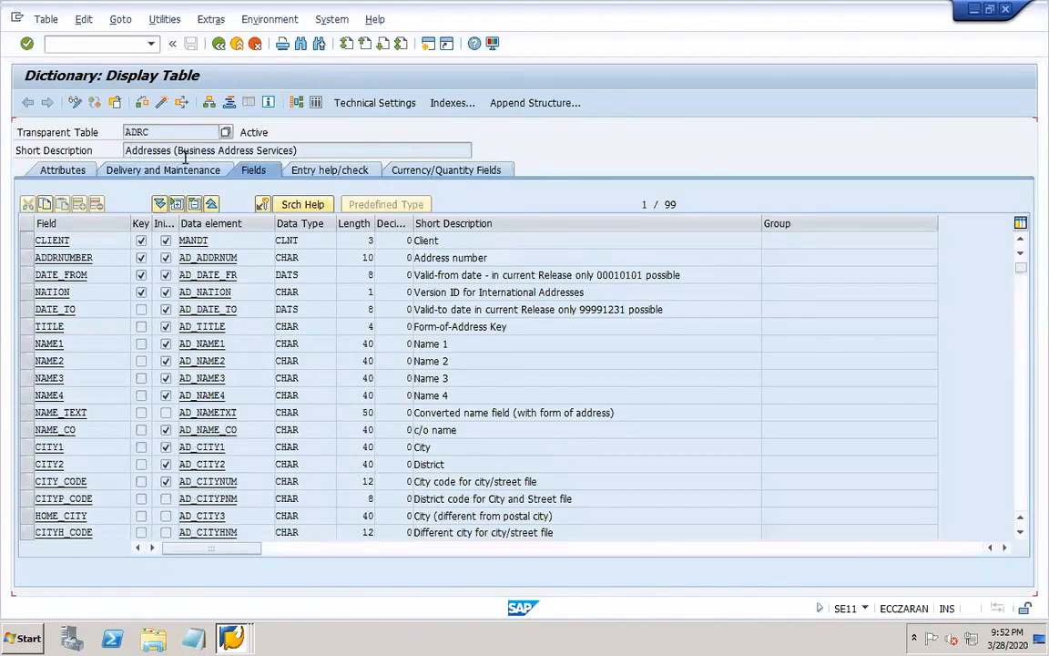
{"action": "left_click", "coordinate": [219, 44]}
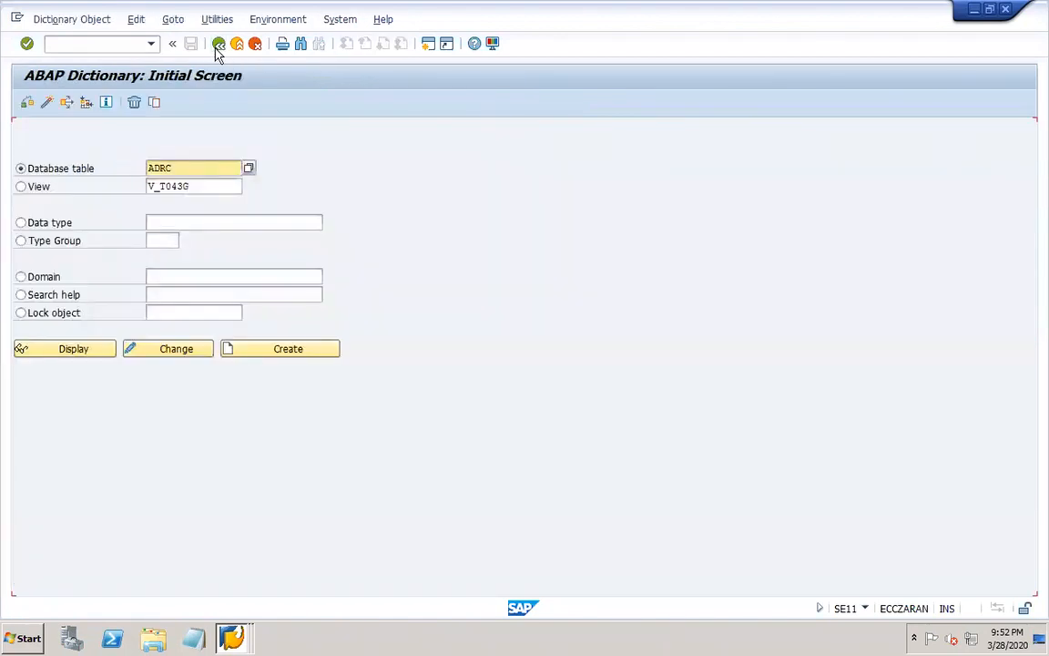
Display the contents of table LFB1 for vendor DOR1-VEND1, and return to the ABAP Dictionary initial screen.
{"action": "left_click_drag", "start_coordinate": [189, 167], "coordinate": [105, 138]}
{"action": "type", "text": "lfb1"}
{"action": "left_click", "coordinate": [95, 351]}
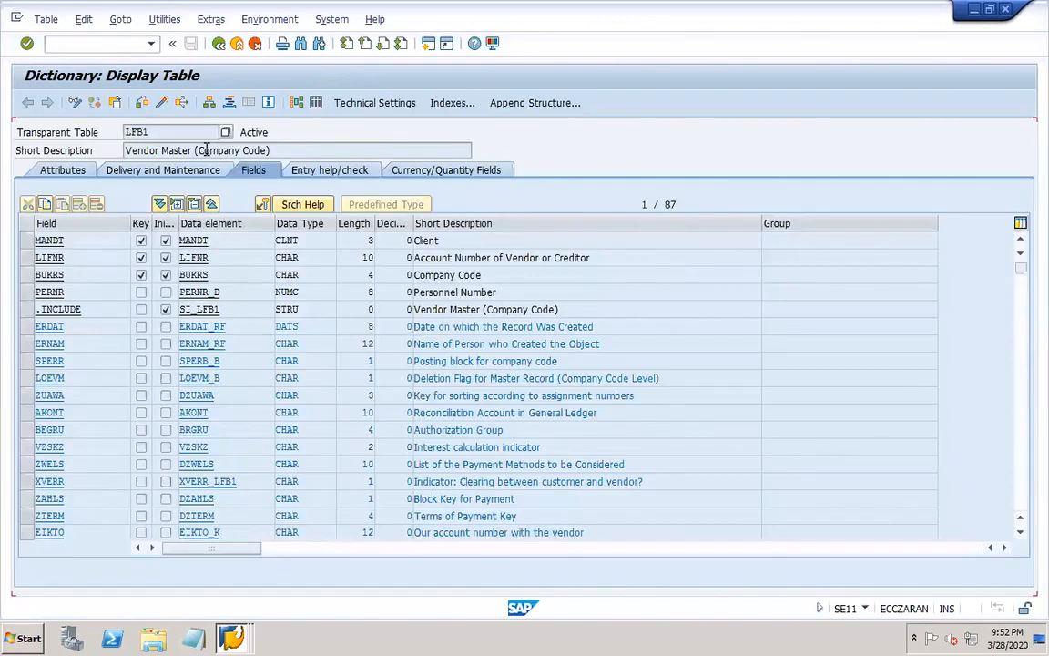
{"action": "left_click", "coordinate": [315, 102]}
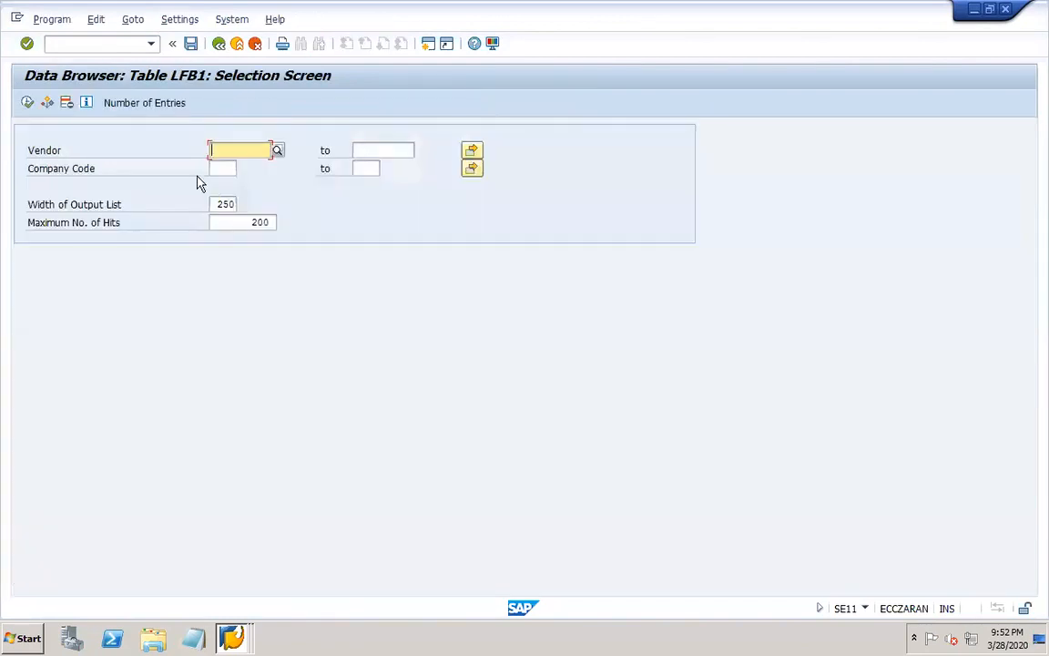
{"action": "left_click", "coordinate": [235, 150]}
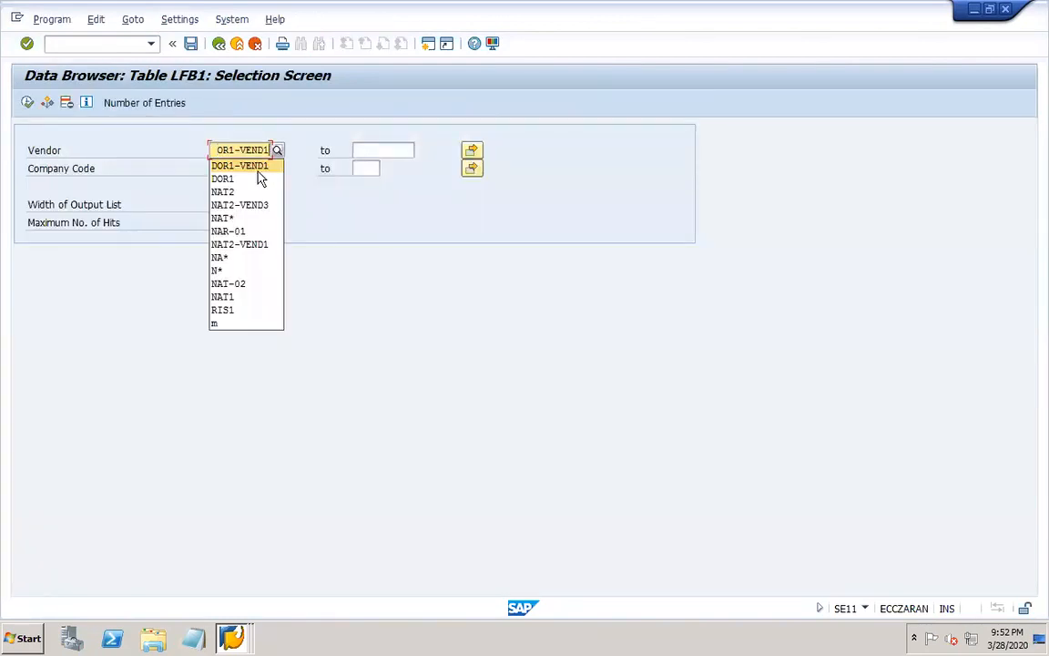
{"action": "left_click", "coordinate": [239, 164]}
{"action": "left_click", "coordinate": [28, 103]}
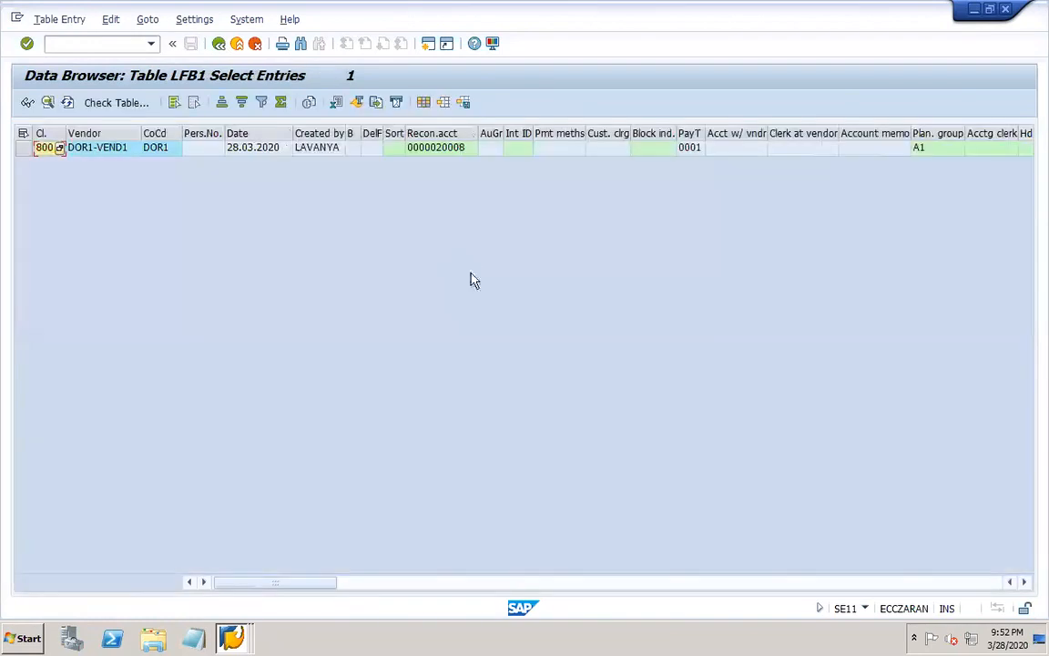
{"action": "left_click", "coordinate": [221, 47]}
{"action": "left_click", "coordinate": [220, 48]}
{"action": "left_click", "coordinate": [221, 49]}
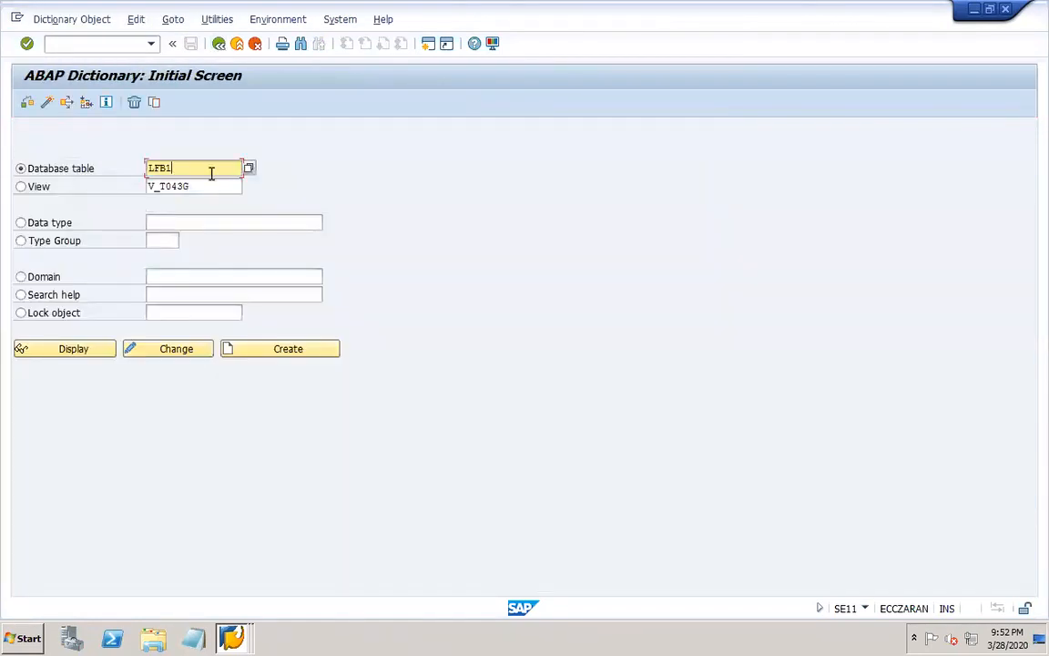
Display the contents of table LFBK for vendor DOR1-VEND1, and return to the ABAP Dictionary initial screen.
{"action": "key", "text": "BackSpace"}
{"action": "type", "text": "k"}
{"action": "left_click", "coordinate": [87, 353]}
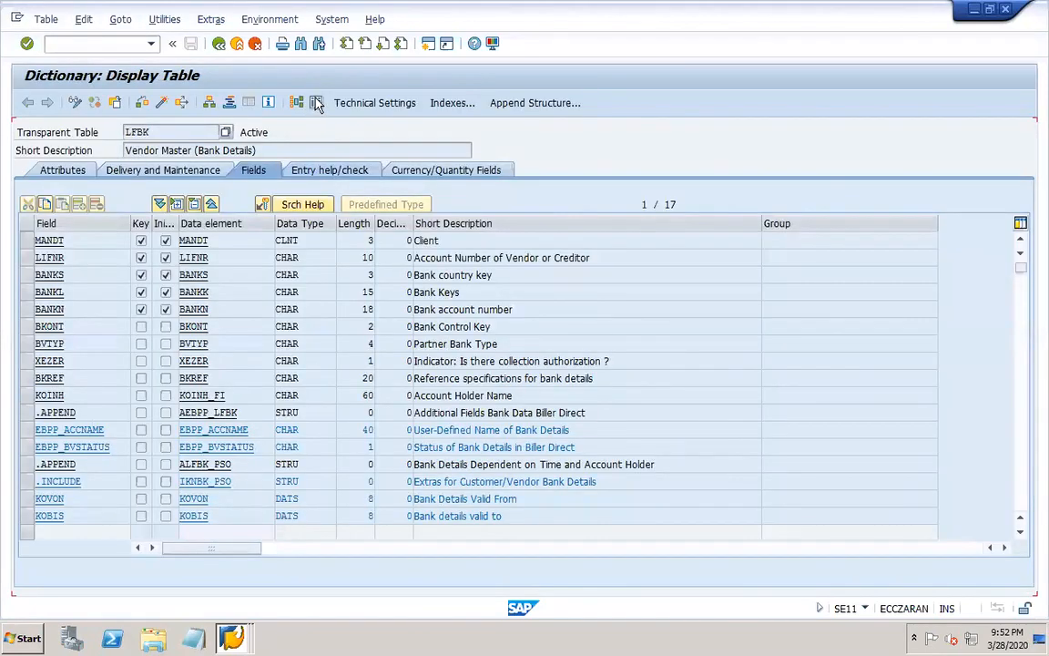
{"action": "left_click", "coordinate": [311, 103]}
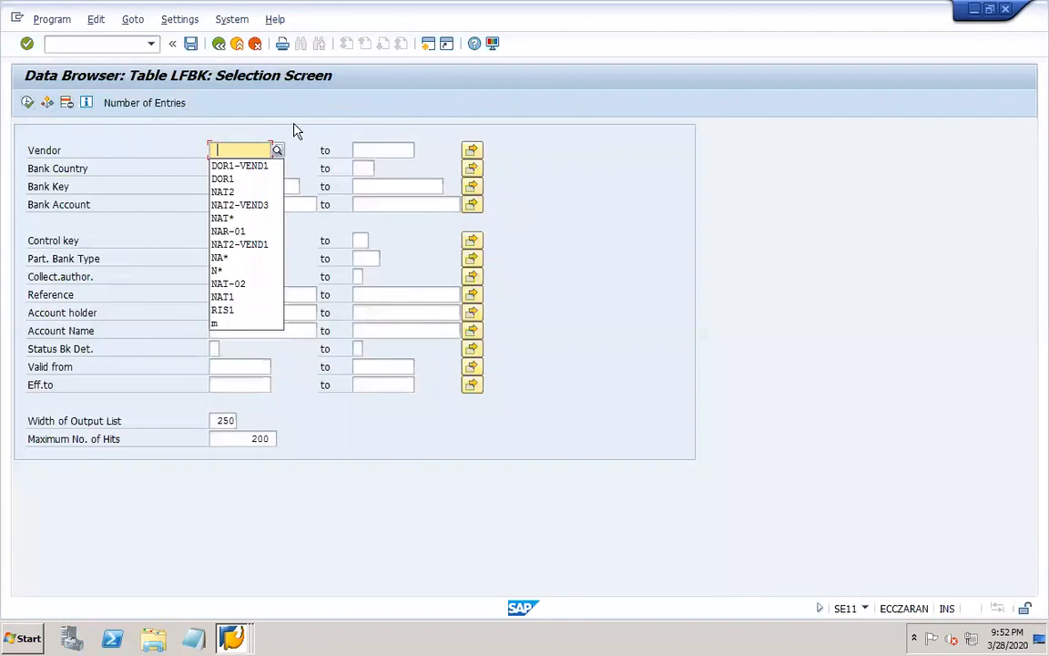
{"action": "left_click", "coordinate": [258, 168]}
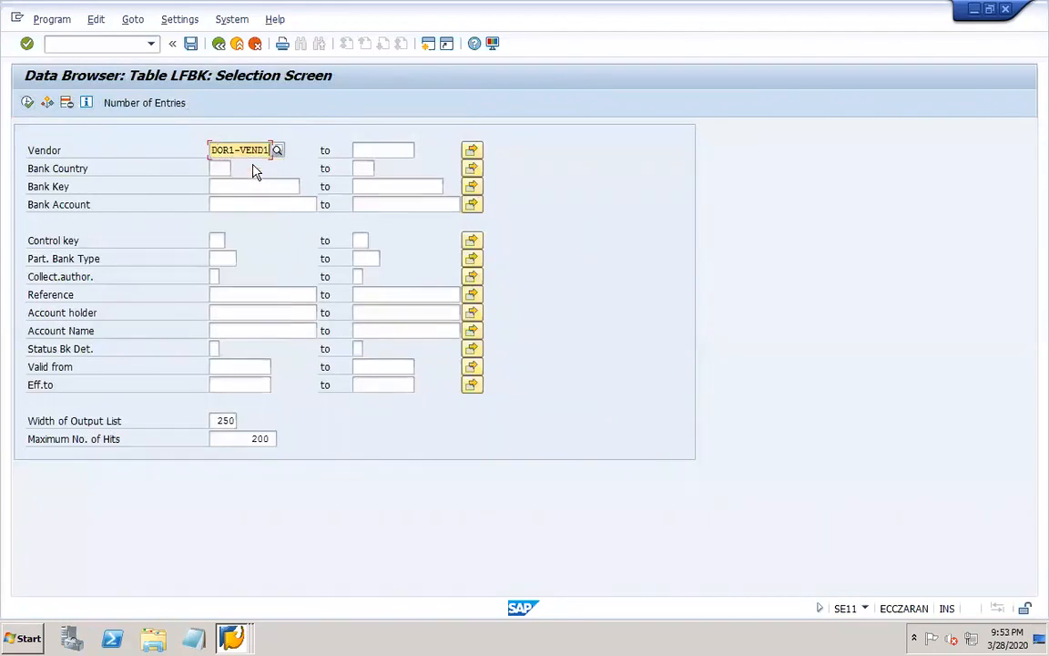
{"action": "left_click", "coordinate": [27, 103]}
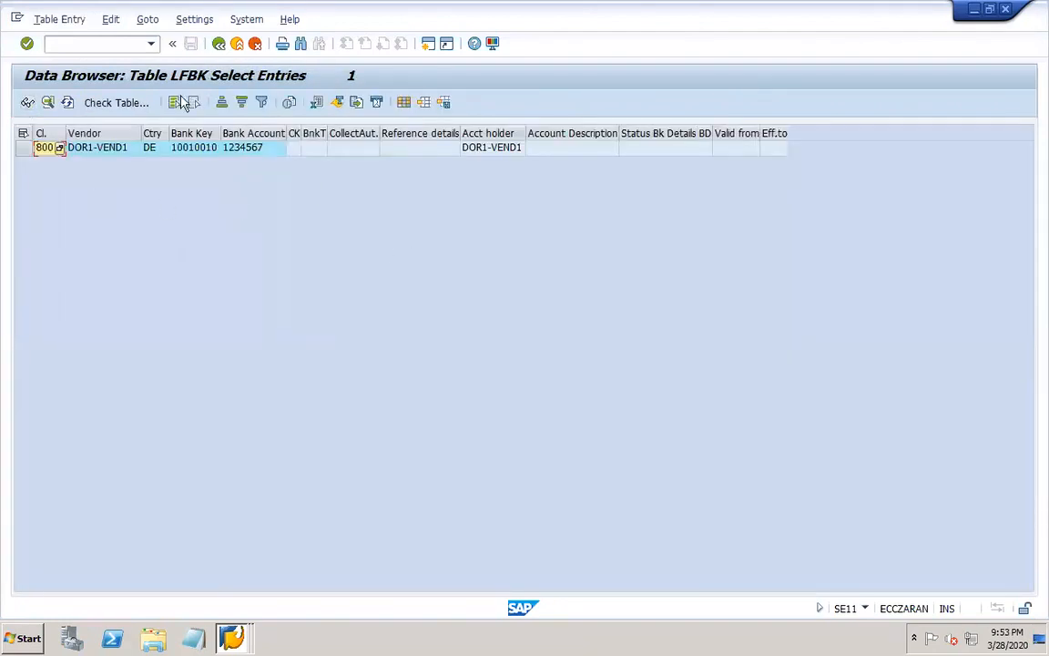
{"action": "left_click", "coordinate": [218, 44]}
{"action": "left_click", "coordinate": [218, 44]}
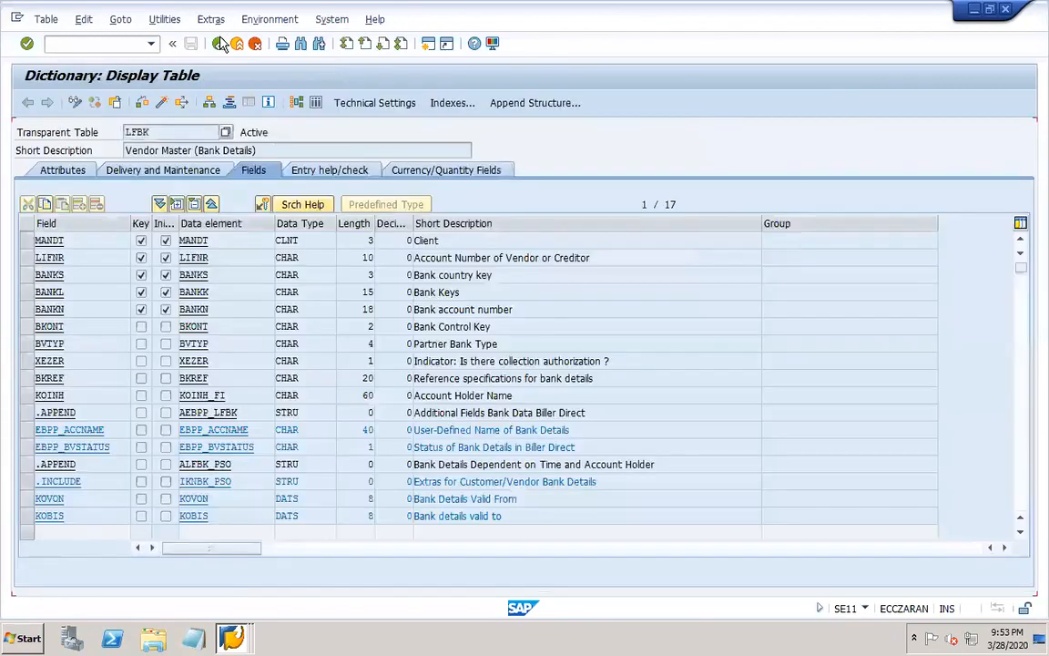
{"action": "left_click", "coordinate": [219, 44]}
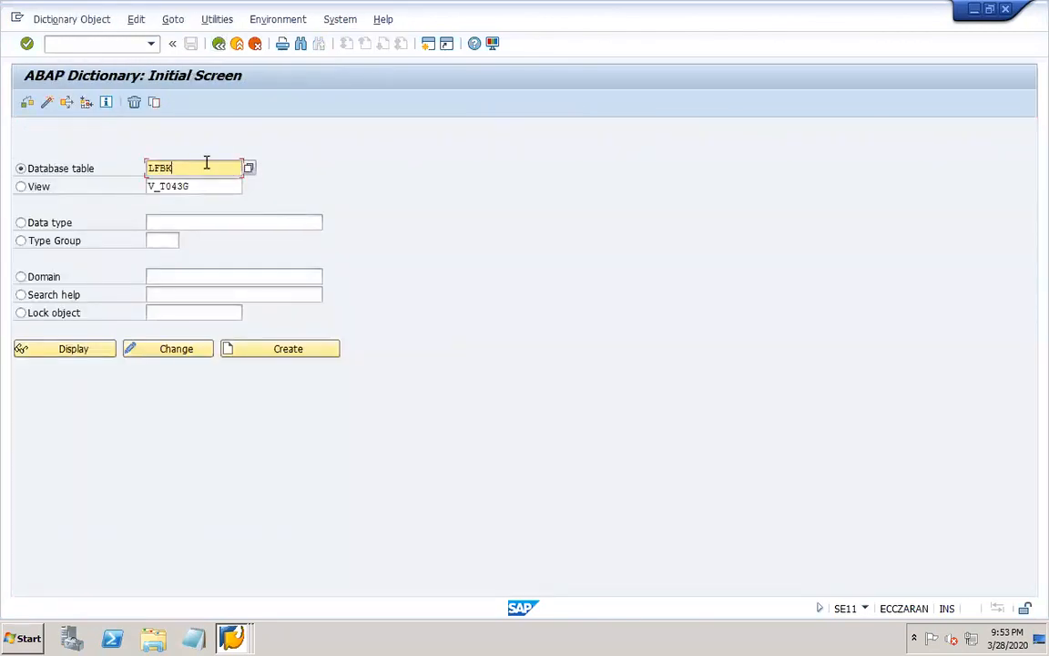
Search for database tables matching LF*, and close the hit list without choosing a table.
{"action": "key", "text": "BackSpace"}
{"action": "key", "text": "BackSpace"}
{"action": "type", "text": "*"}
{"action": "left_click", "coordinate": [249, 169]}
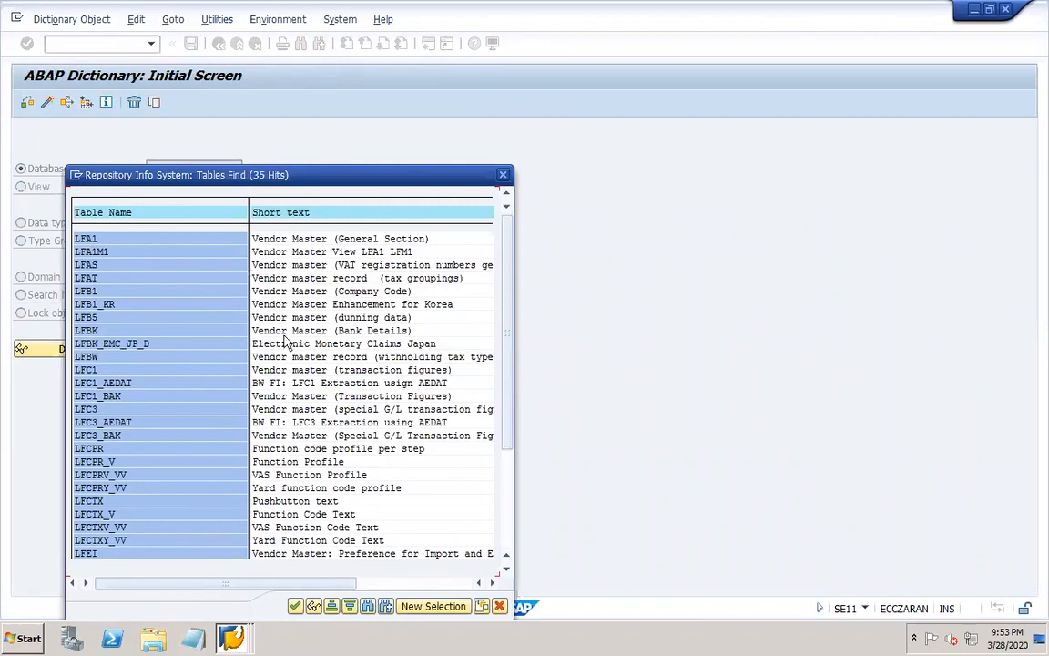
{"action": "left_click", "coordinate": [505, 176]}
Switch to PowerPoint and add the line Document types – OBA7 on slide 20, separated by a blank line below LFBK – bank info.
{"action": "mouse_move", "coordinate": [742, 637]}
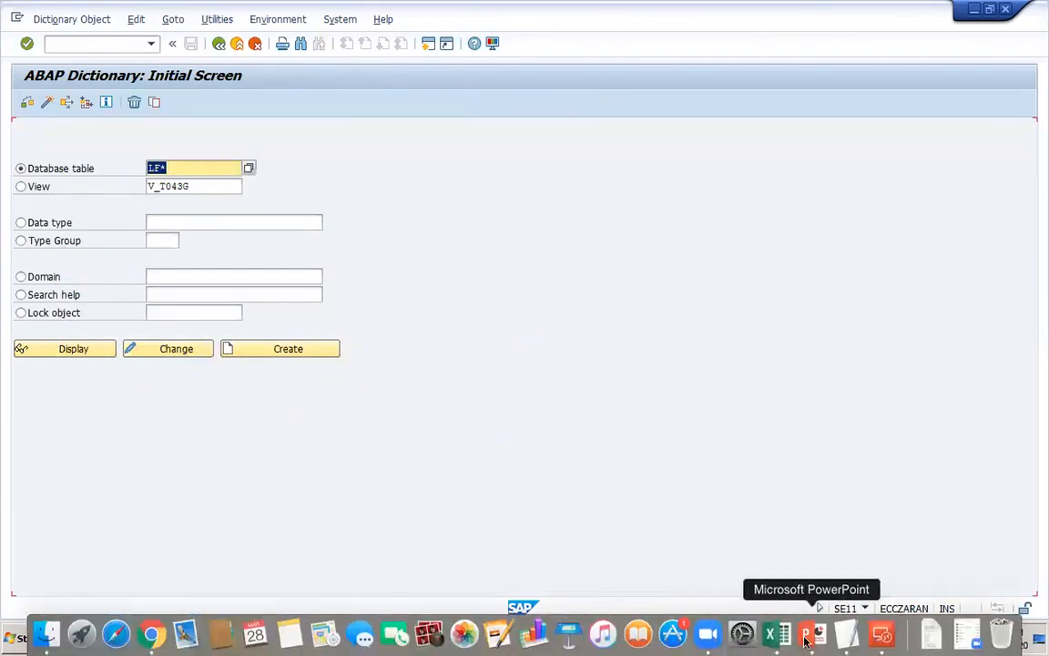
{"action": "left_click", "coordinate": [805, 638]}
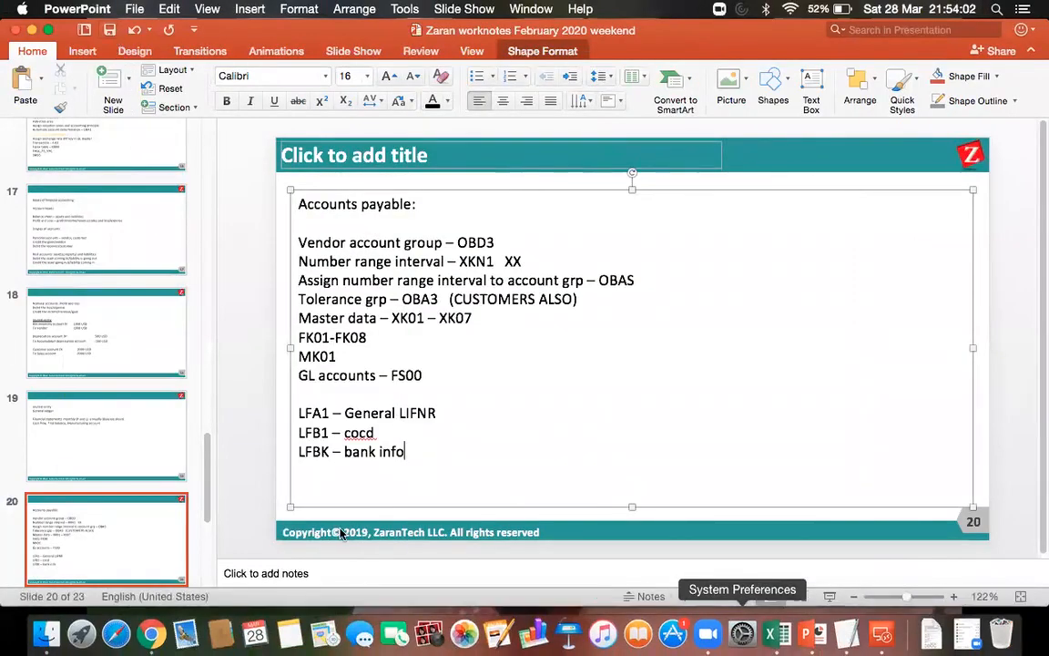
{"action": "left_click", "coordinate": [405, 452]}
{"action": "key", "text": "Return"}
{"action": "key", "text": "Return"}
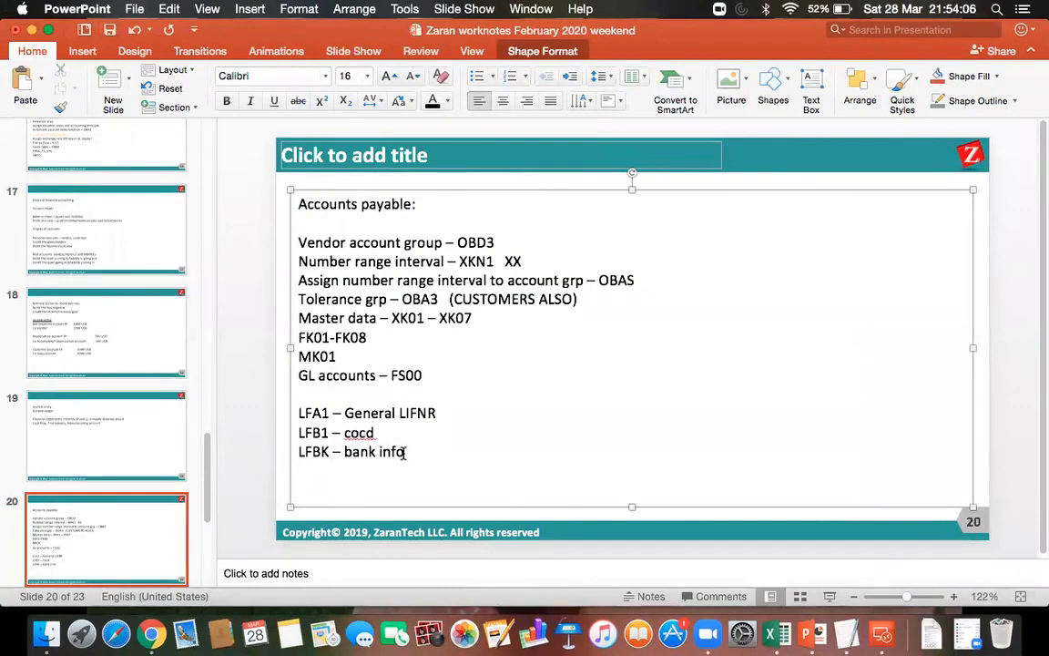
{"action": "type", "text": "Document types - OBA7"}
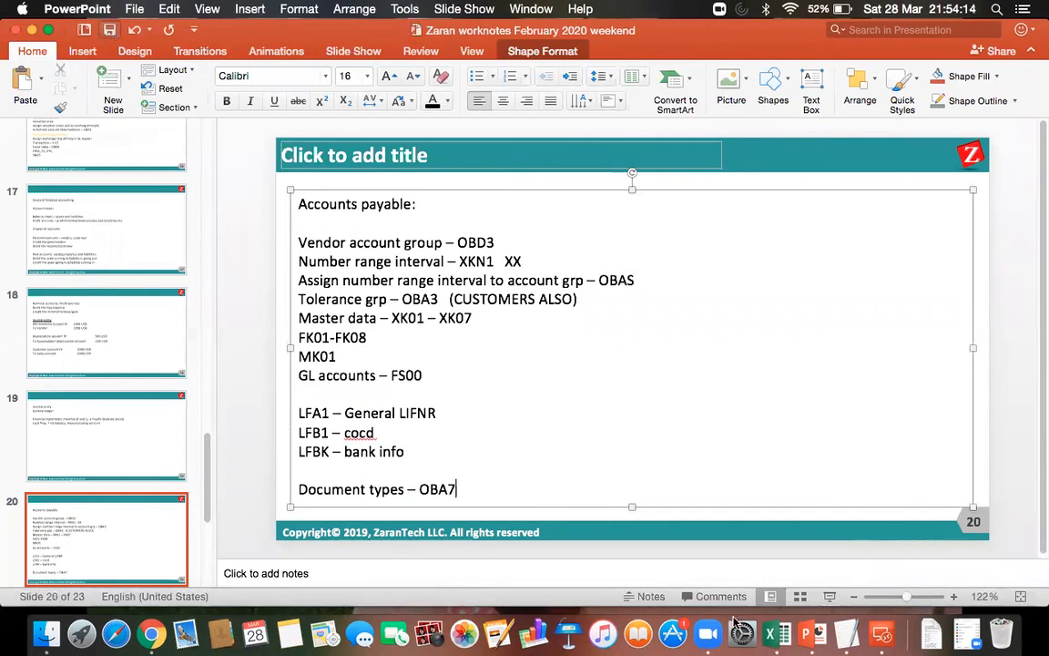
Switch back to the SAP remote desktop session and open transaction OBA7 for document types.
{"action": "left_click", "coordinate": [882, 635]}
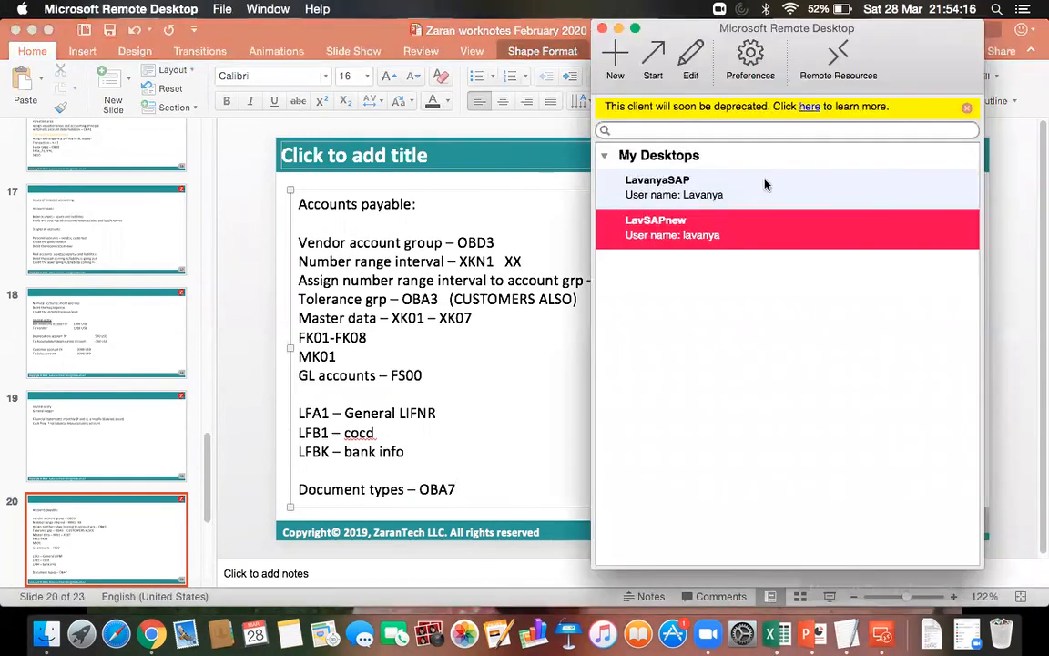
{"action": "double_click", "coordinate": [715, 234]}
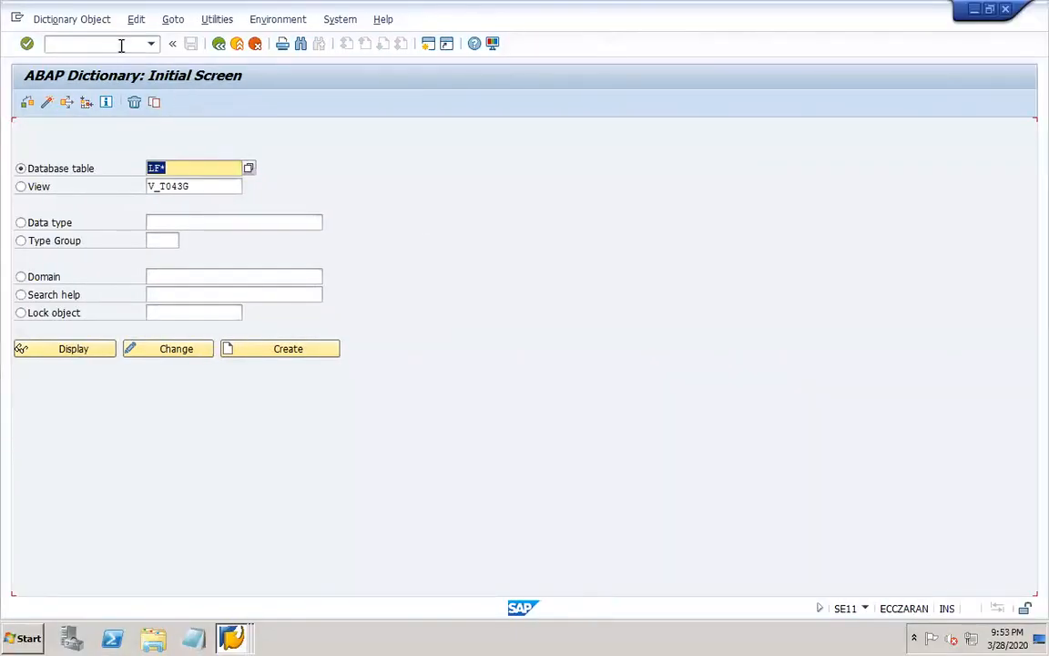
{"action": "left_click", "coordinate": [121, 45]}
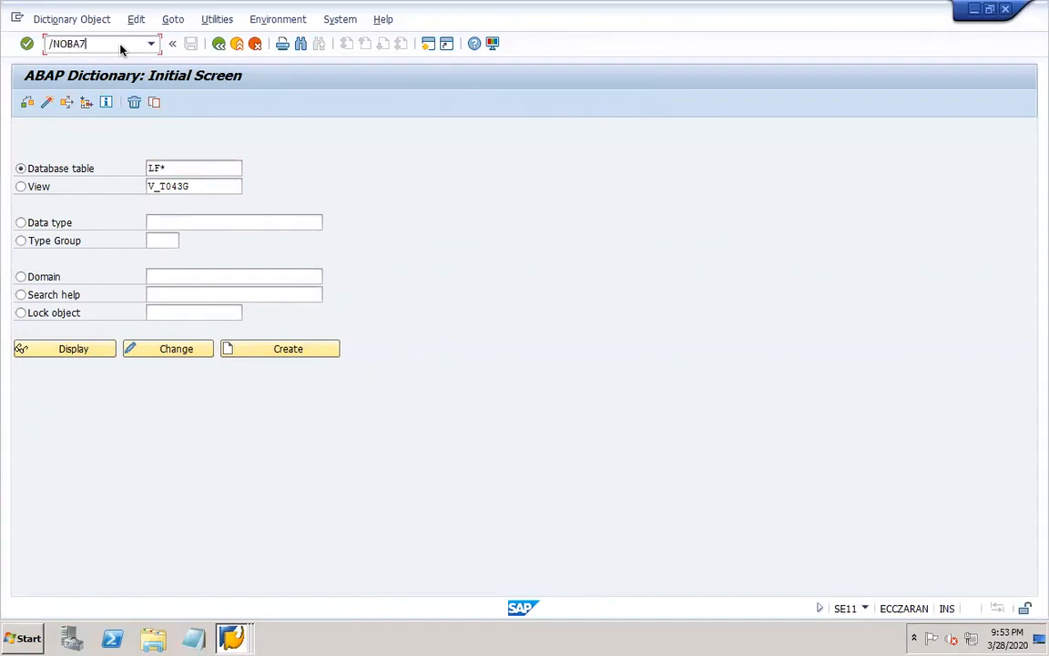
{"action": "key", "text": "Return"}
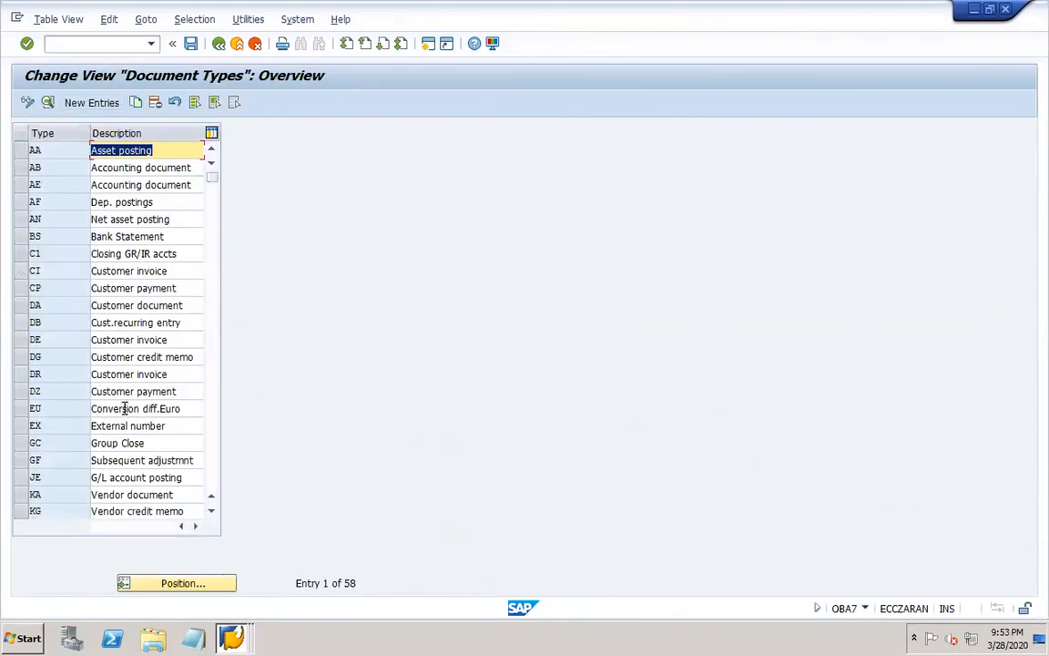
Select the document type KA, Vendor document, in the document types overview.
{"action": "left_click", "coordinate": [211, 510]}
{"action": "left_click", "coordinate": [211, 511]}
{"action": "left_click", "coordinate": [212, 513]}
{"action": "left_click", "coordinate": [211, 512]}
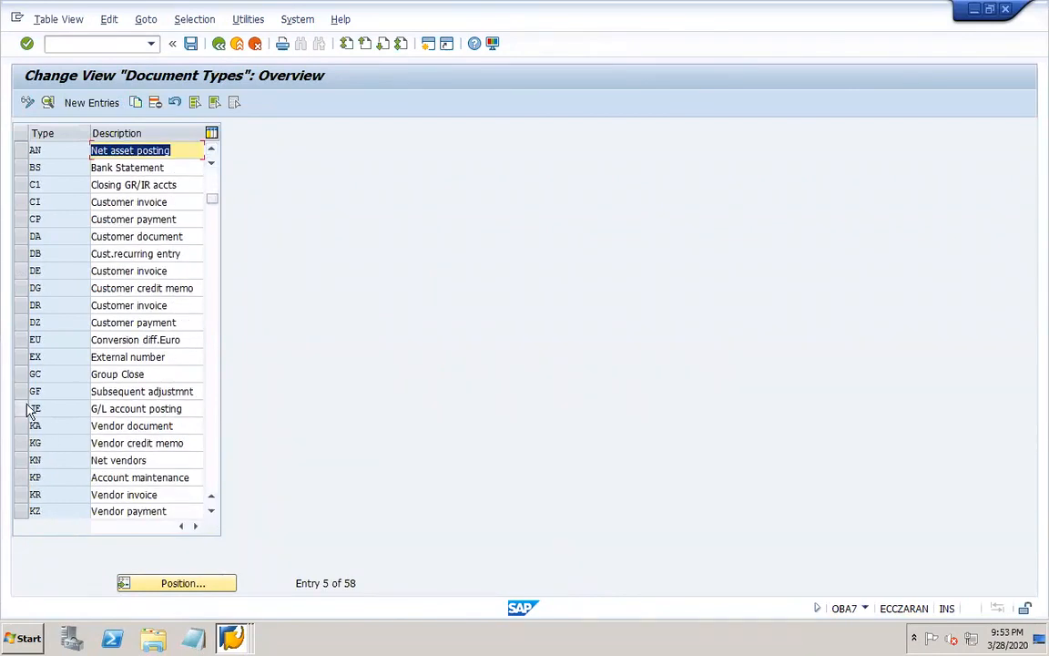
{"action": "left_click", "coordinate": [20, 426]}
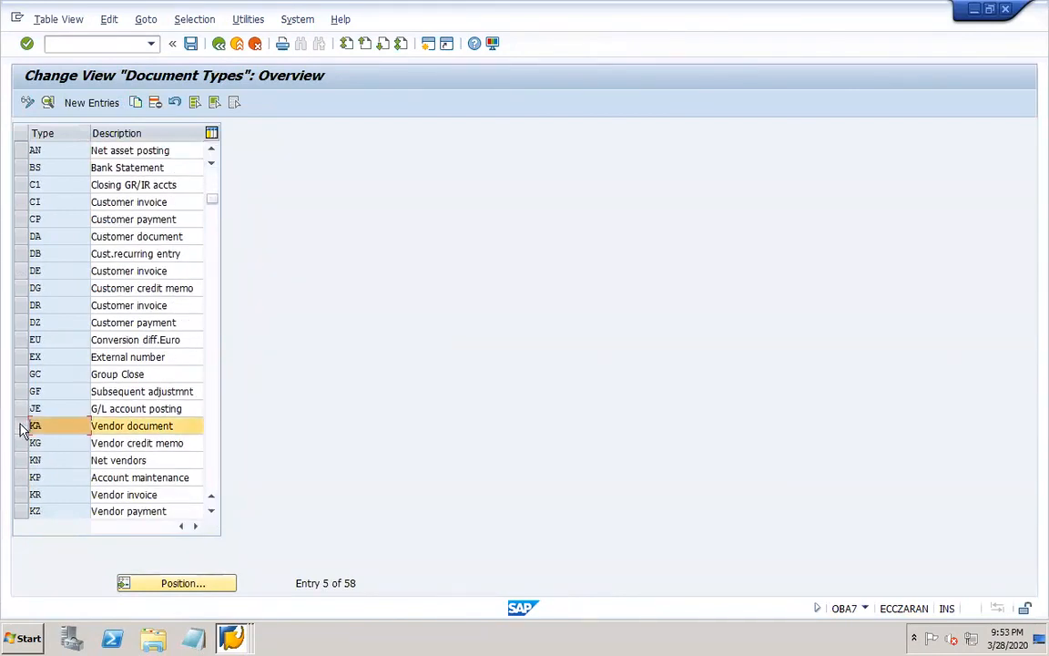
{"action": "left_click", "coordinate": [20, 495]}
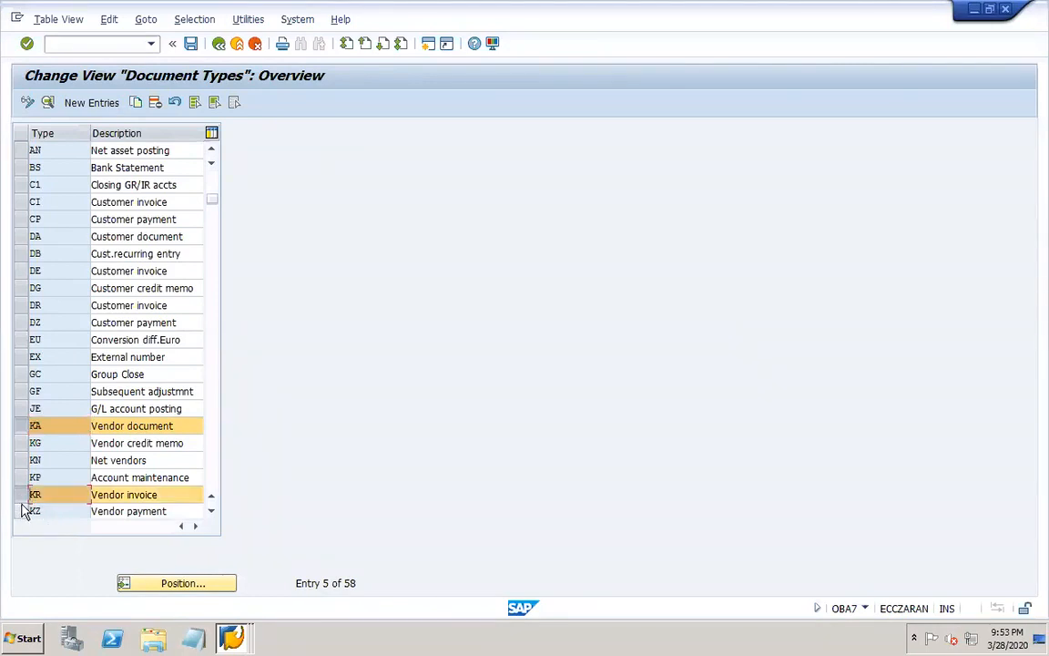
{"action": "left_click", "coordinate": [22, 512]}
{"action": "left_click", "coordinate": [22, 495]}
{"action": "left_click", "coordinate": [23, 512]}
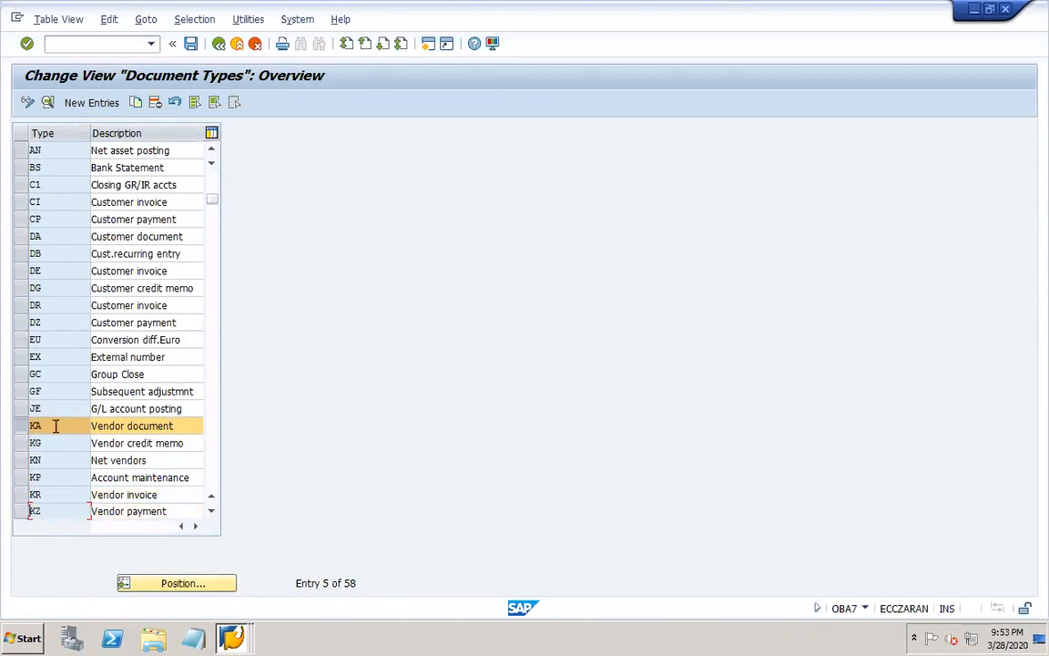
Open the details of document type KA and go through its number range information to change the intervals of company code DOR1.
{"action": "double_click", "coordinate": [55, 425]}
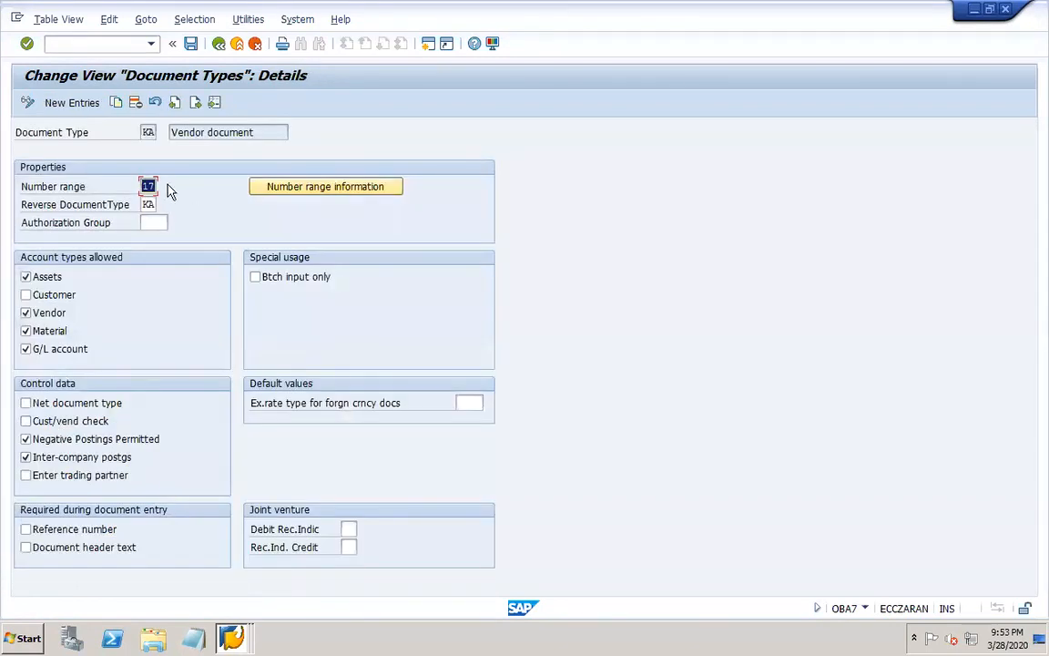
{"action": "left_click", "coordinate": [304, 186]}
{"action": "left_click", "coordinate": [166, 134]}
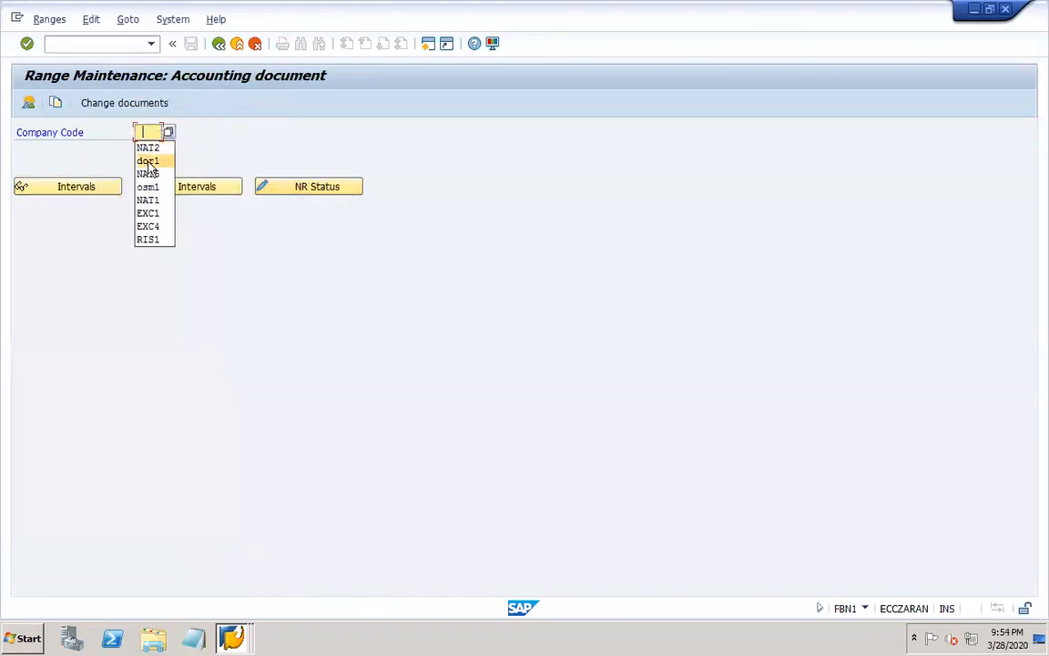
{"action": "left_click", "coordinate": [146, 160]}
{"action": "left_click", "coordinate": [160, 192]}
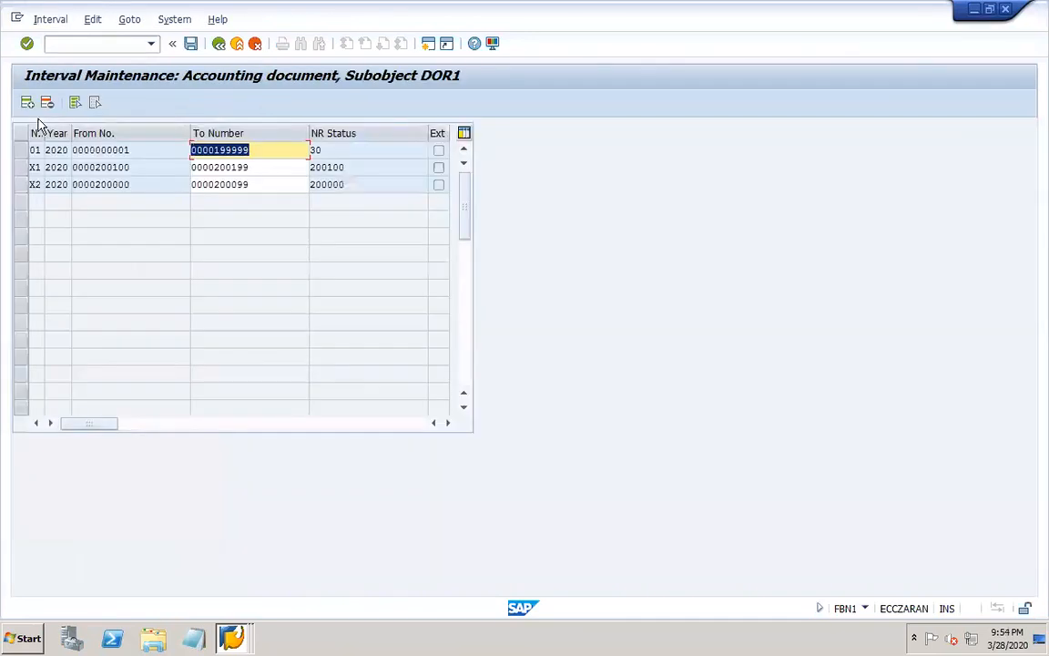
Add number range interval 17 for year 2020, from 200200 to 200999, to company code DOR1.
{"action": "left_click", "coordinate": [28, 103]}
{"action": "type", "text": "17"}
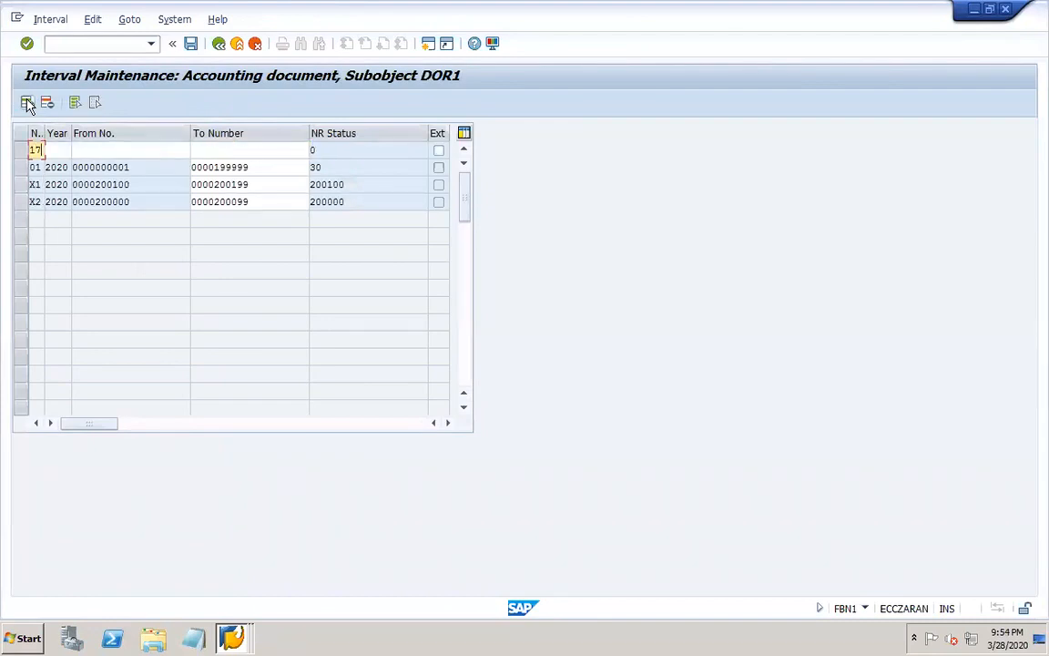
{"action": "key", "text": "Tab"}
{"action": "type", "text": "2020"}
{"action": "key", "text": "Tab"}
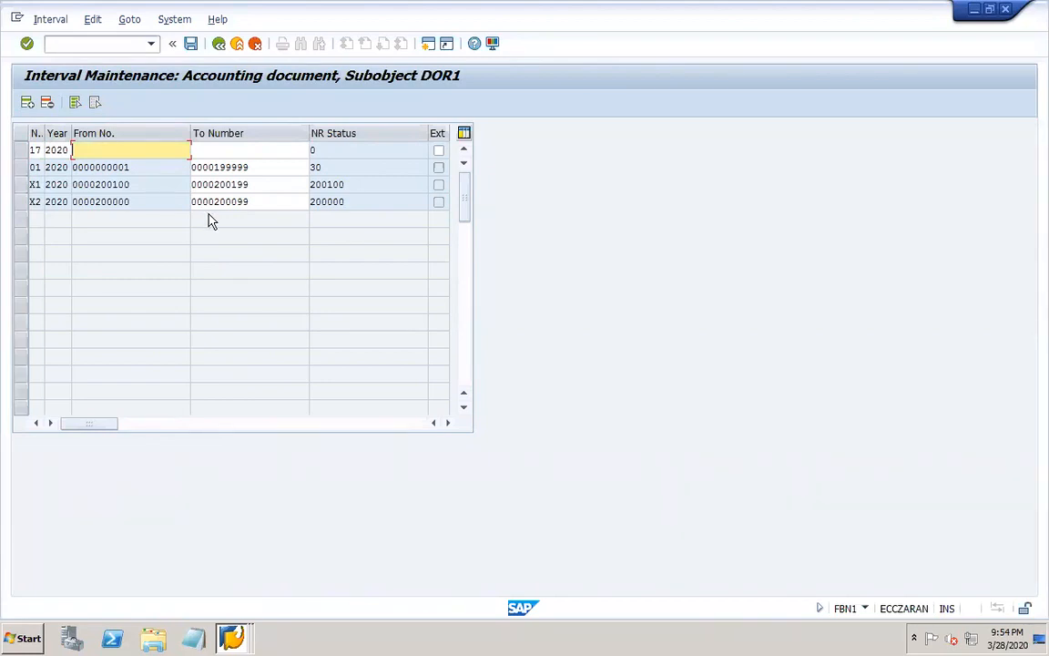
{"action": "type", "text": "200"}
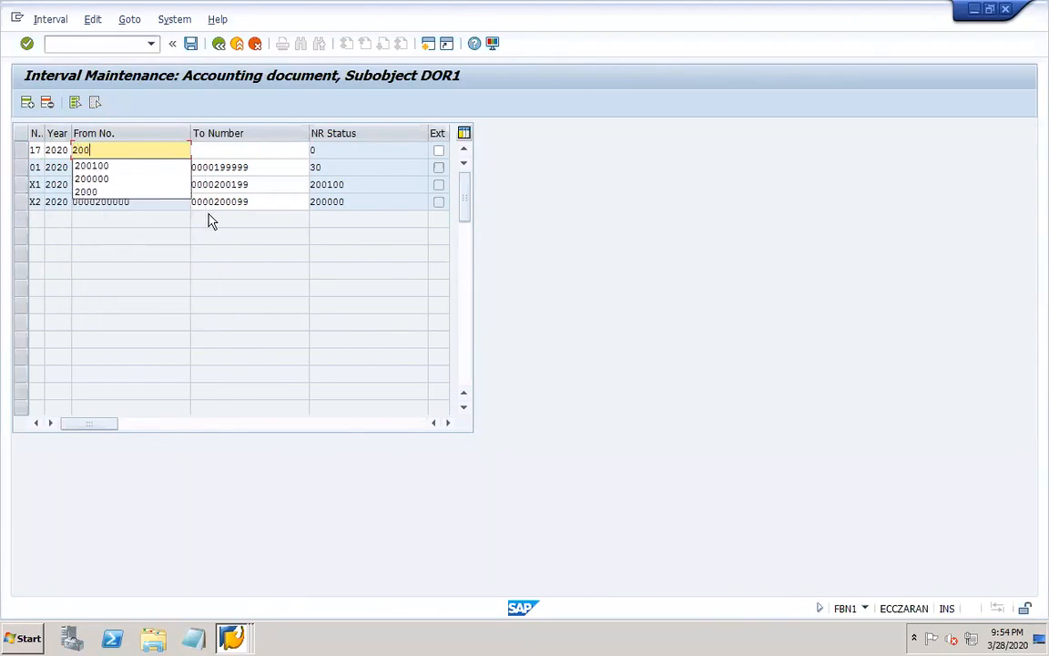
{"action": "type", "text": "200"}
{"action": "key", "text": "Tab"}
{"action": "type", "text": "2"}
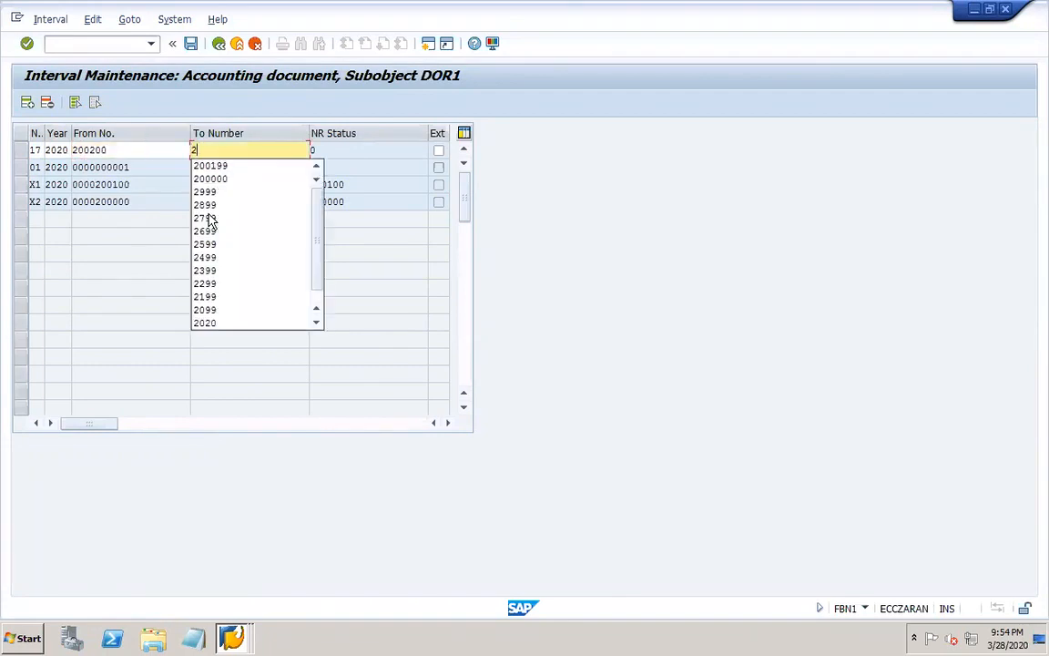
{"action": "type", "text": "00"}
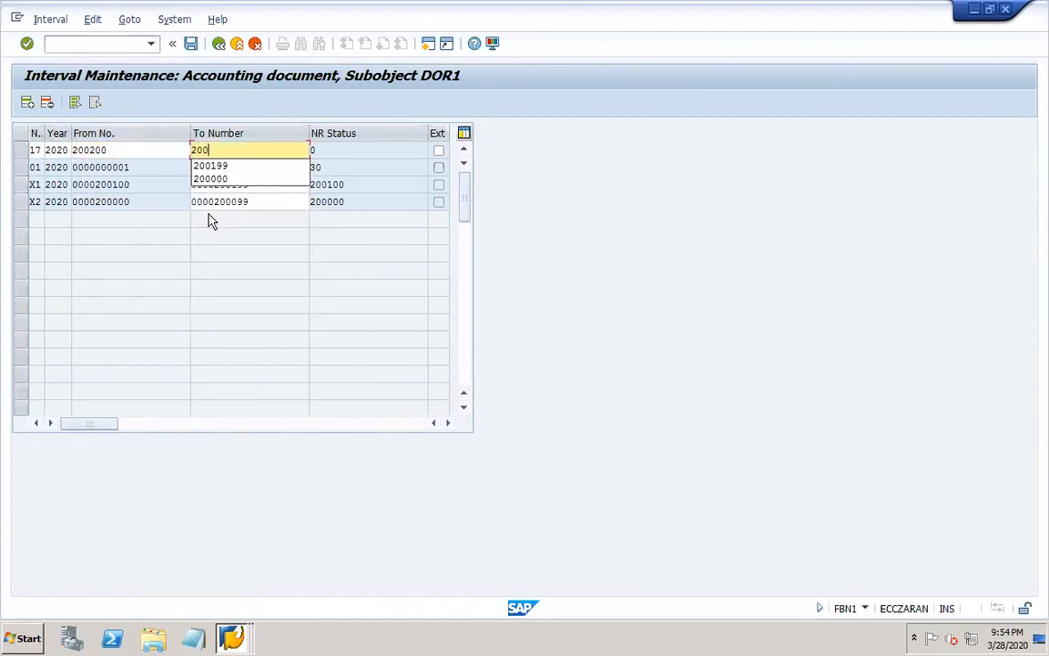
{"action": "type", "text": "999"}
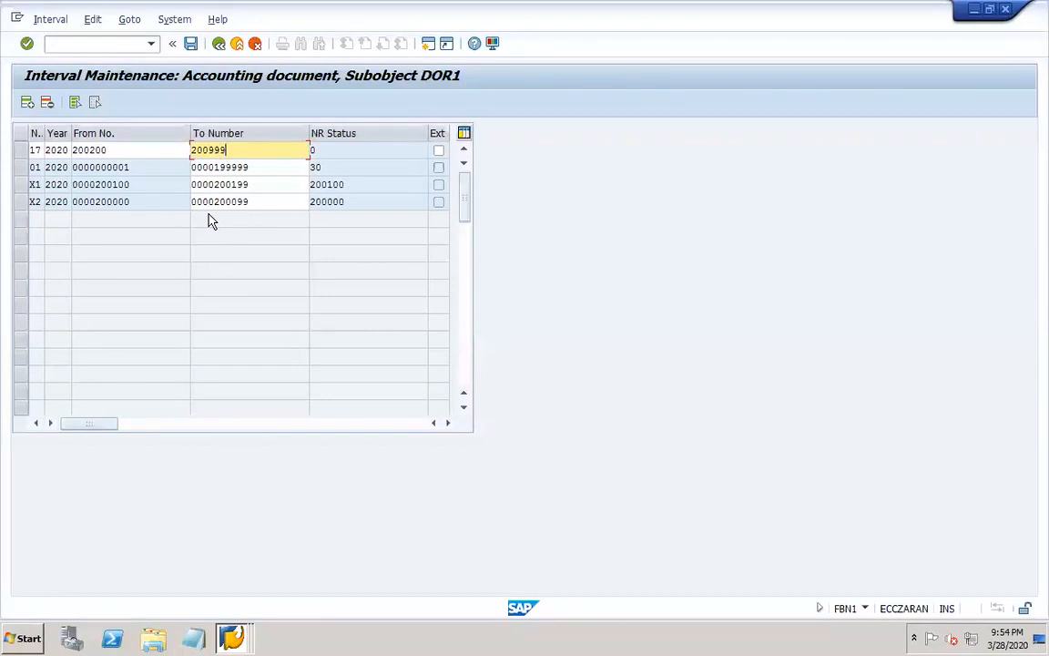
{"action": "key", "text": "Return"}
Save the new interval 17, accepting the transport notice, and return to the document types overview.
{"action": "left_click", "coordinate": [190, 44]}
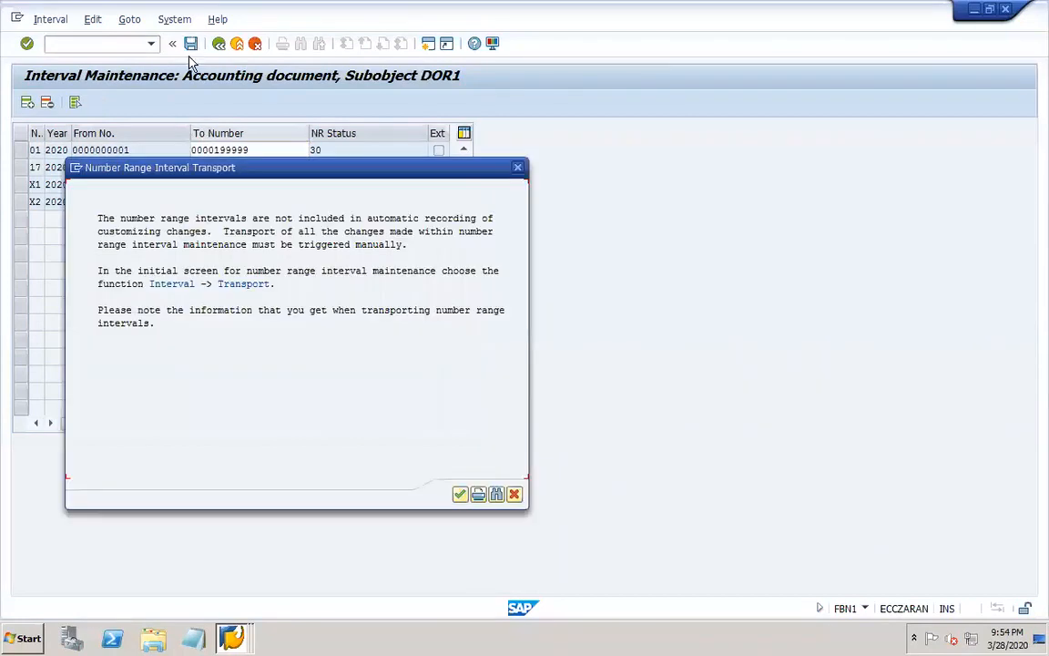
{"action": "left_click", "coordinate": [460, 493]}
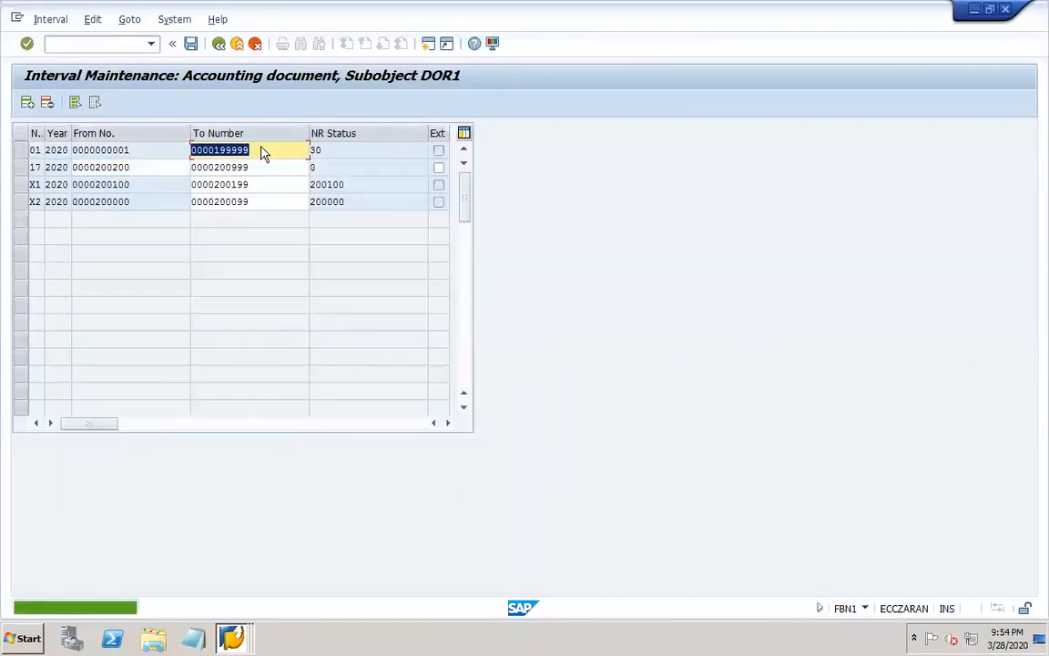
{"action": "left_click", "coordinate": [218, 46]}
{"action": "left_click", "coordinate": [218, 46]}
{"action": "left_click", "coordinate": [219, 46]}
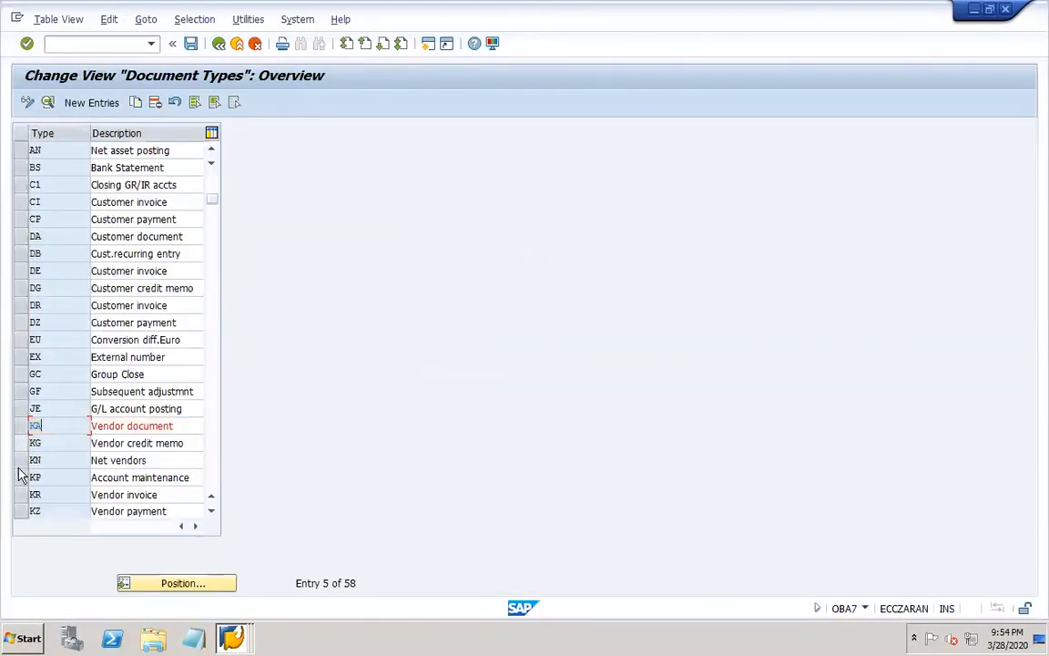
Open document type KR, Vendor invoice, and go through its number range information to change the intervals of company code DOR1.
{"action": "double_click", "coordinate": [36, 495]}
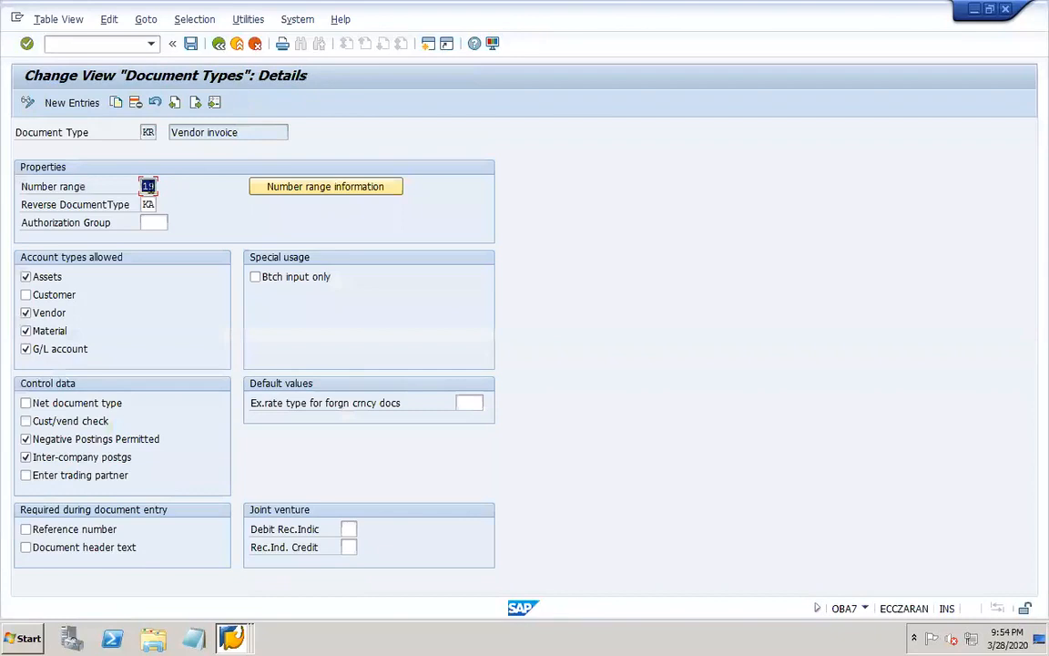
{"action": "left_click", "coordinate": [307, 187]}
{"action": "left_click", "coordinate": [150, 132]}
{"action": "left_click", "coordinate": [160, 159]}
{"action": "left_click", "coordinate": [202, 186]}
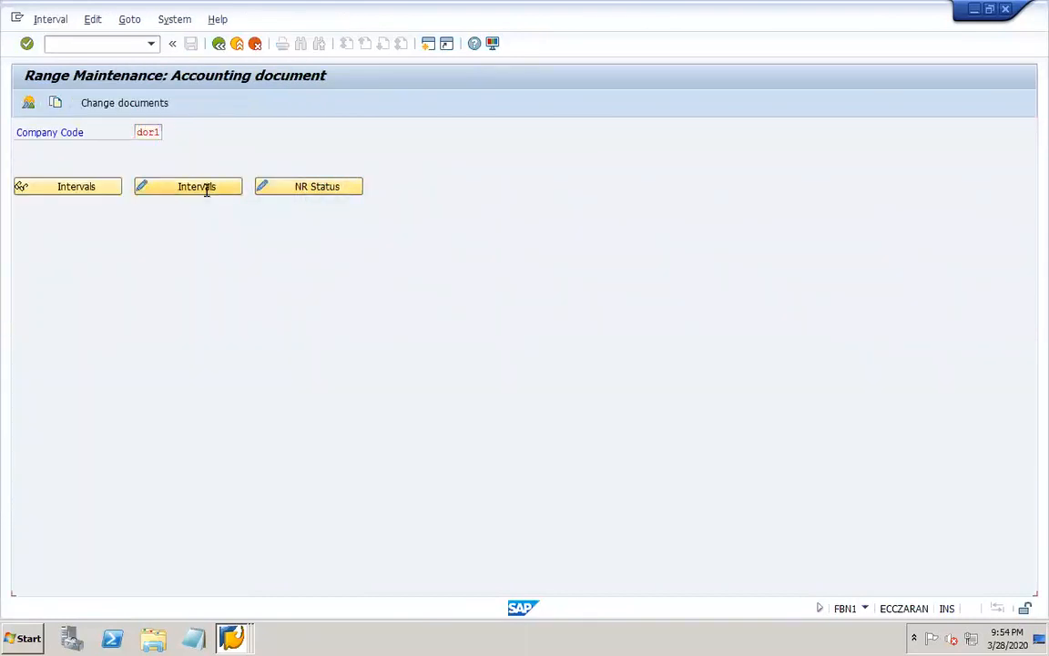
Add number range interval 19 for year 2020, from 201000 to 201999, to company code DOR1.
{"action": "left_click", "coordinate": [28, 102]}
{"action": "type", "text": "192020"}
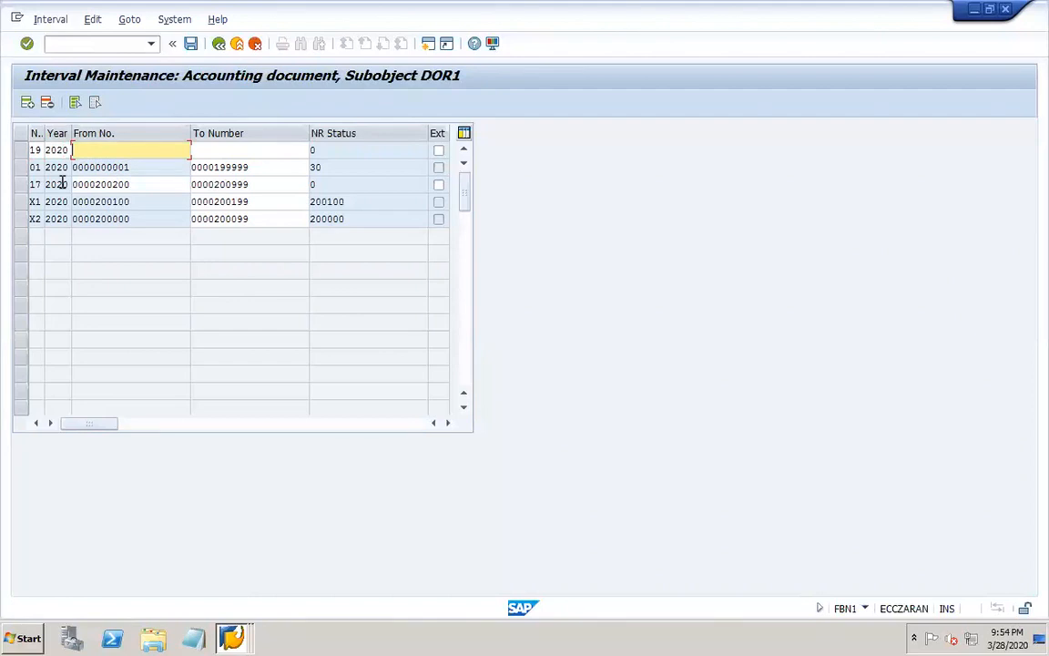
{"action": "type", "text": "20"}
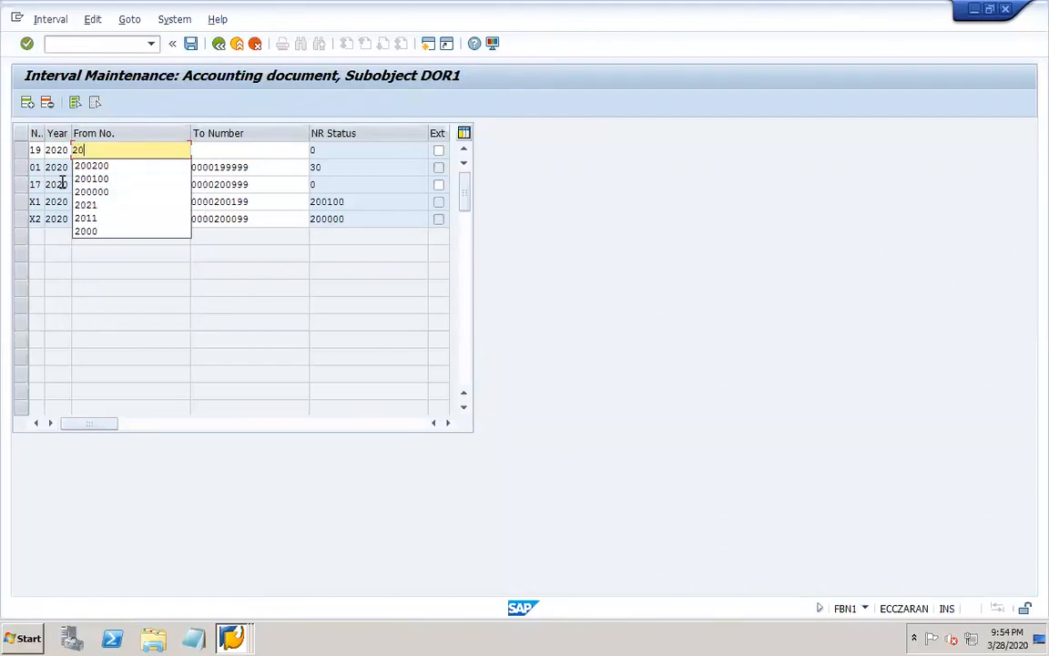
{"action": "type", "text": "1"}
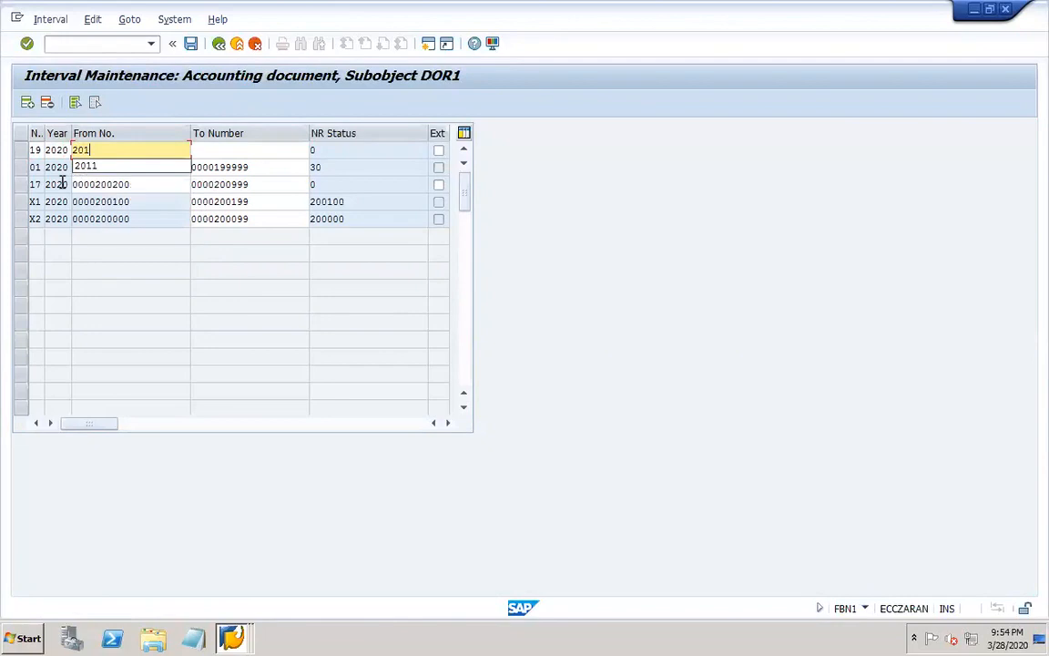
{"action": "type", "text": "000"}
{"action": "key", "text": "Tab"}
{"action": "type", "text": "2"}
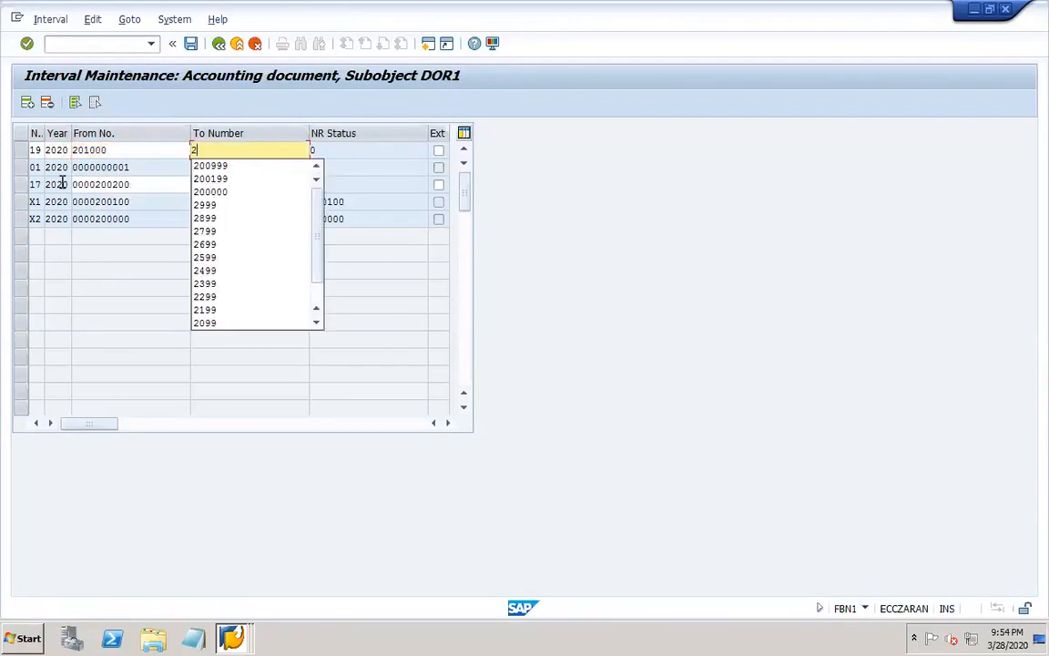
{"action": "type", "text": "01999"}
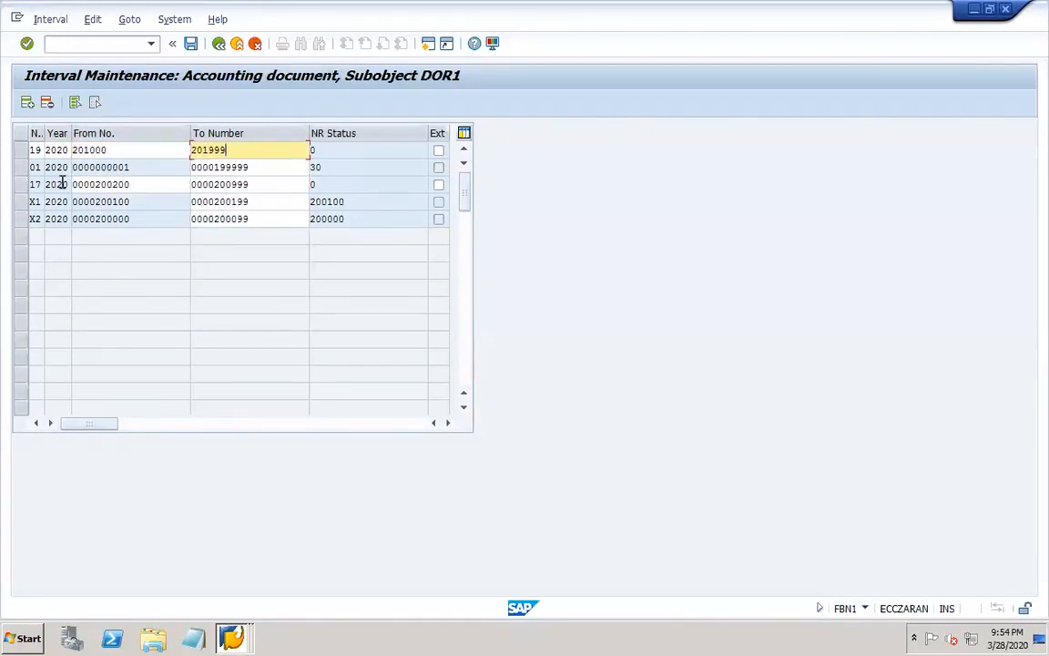
{"action": "key", "text": "Return"}
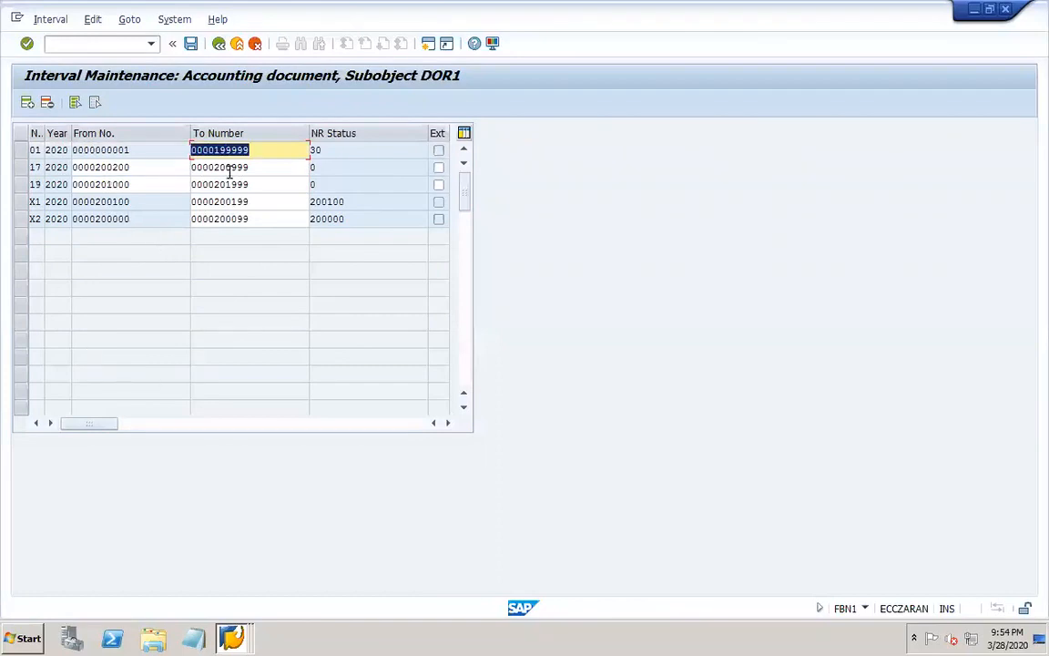
Save the new interval 19, dismissing the transport notice, and return to the document types overview.
{"action": "left_click", "coordinate": [191, 43]}
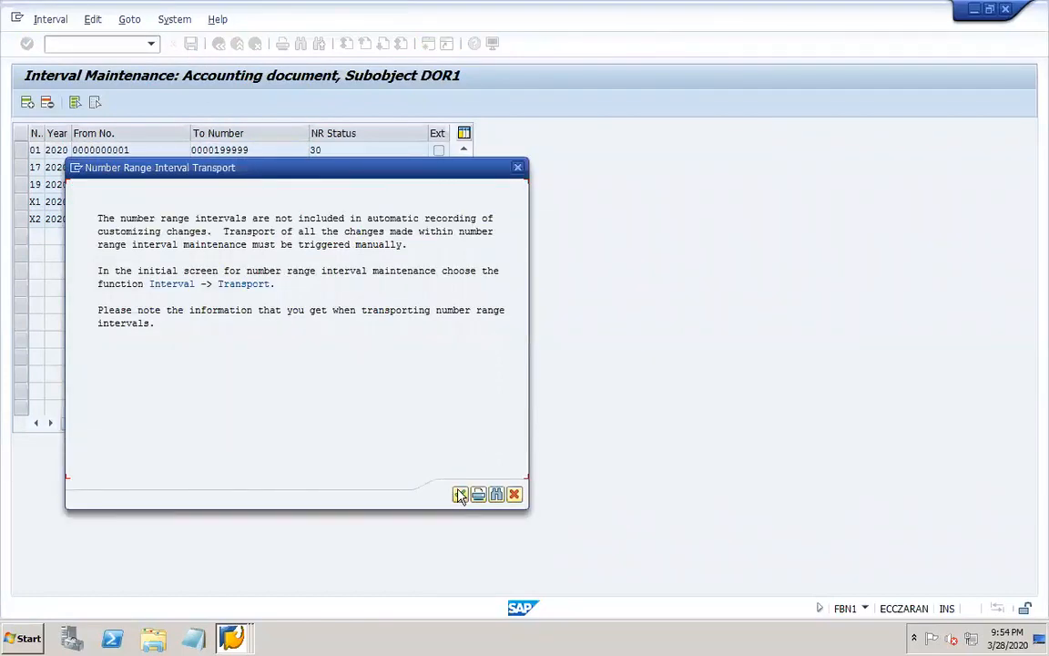
{"action": "left_click", "coordinate": [517, 167]}
{"action": "left_click", "coordinate": [218, 43]}
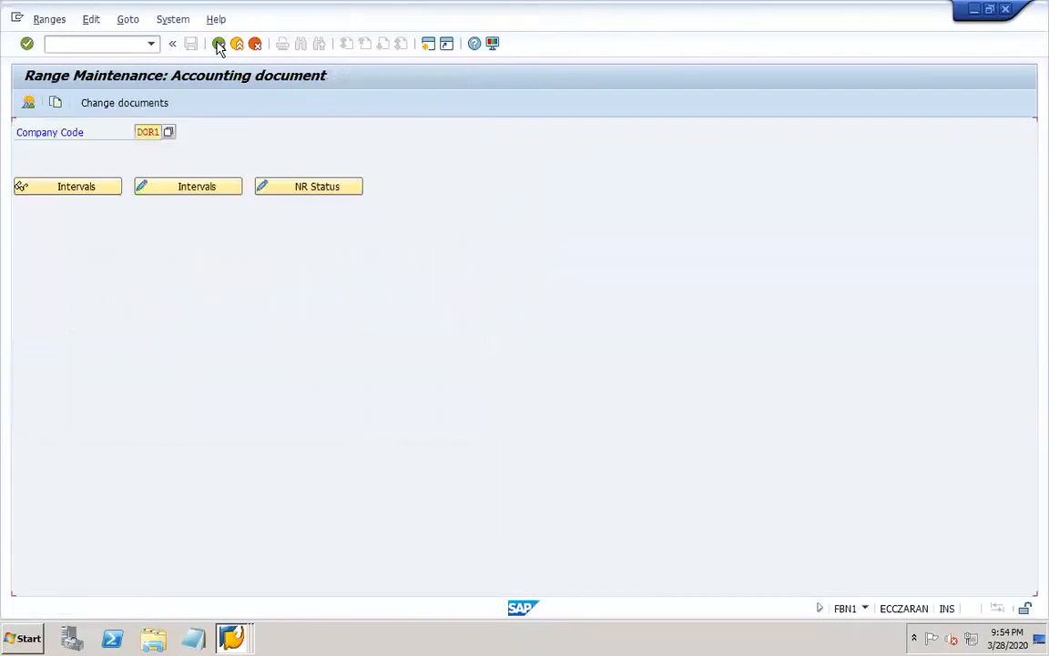
{"action": "left_click", "coordinate": [218, 44]}
{"action": "left_click", "coordinate": [218, 44]}
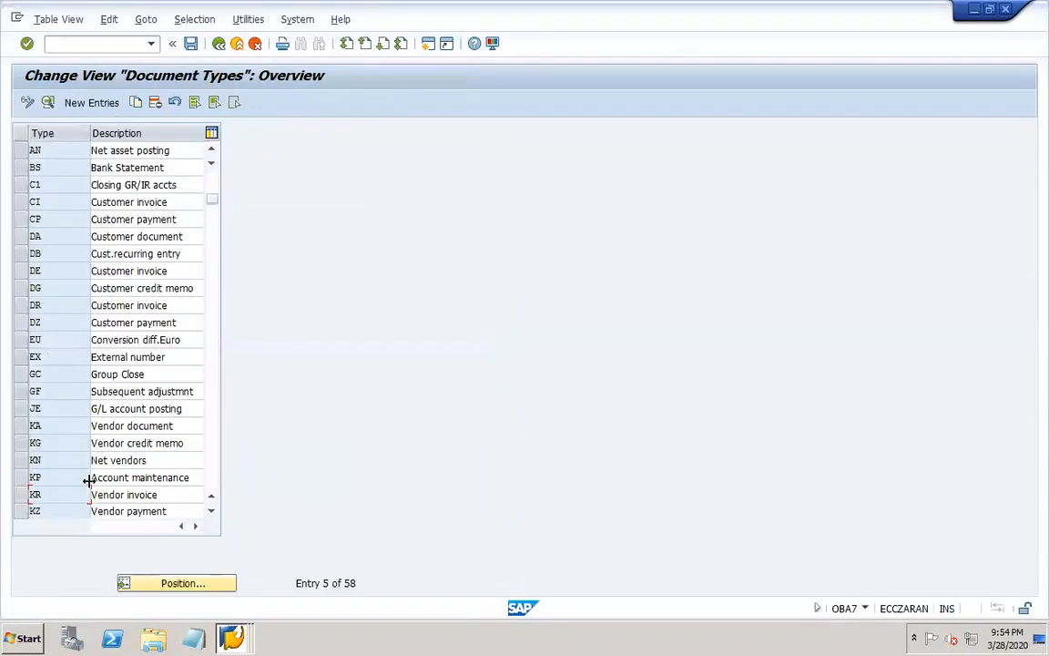
Open document type KZ, Vendor payment, and go through its number range information to change the intervals of company code DOR1.
{"action": "double_click", "coordinate": [40, 511]}
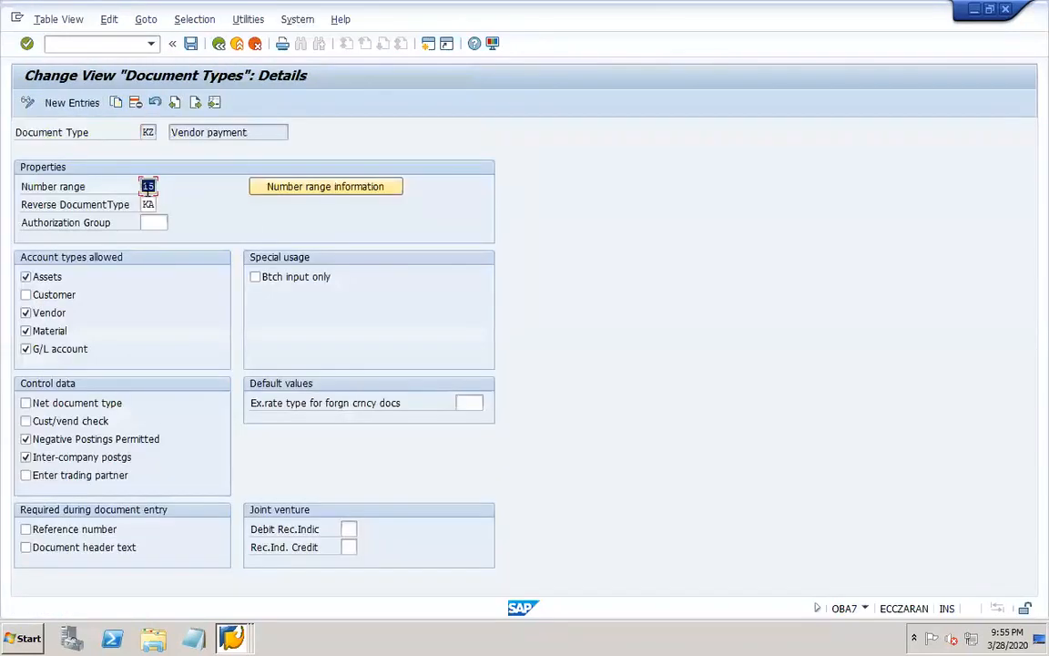
{"action": "left_click", "coordinate": [325, 193]}
{"action": "left_click", "coordinate": [148, 132]}
{"action": "left_click", "coordinate": [147, 147]}
{"action": "left_click", "coordinate": [213, 189]}
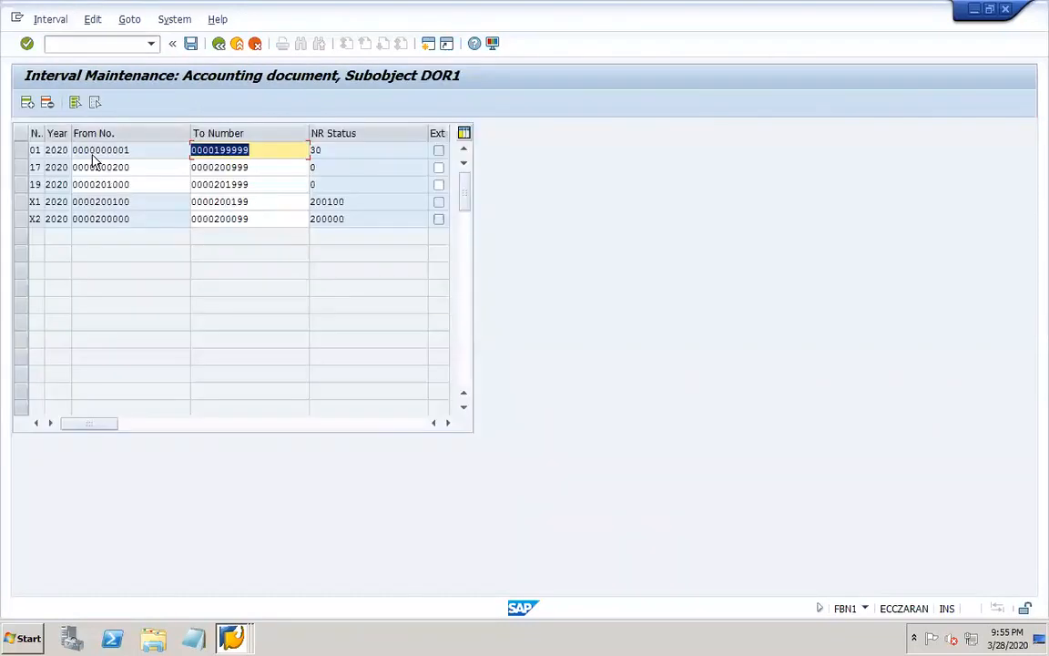
Add number range interval 15 for year 2020, from 202000 to 202999, to company code DOR1.
{"action": "left_click", "coordinate": [27, 105]}
{"action": "type", "text": "1"}
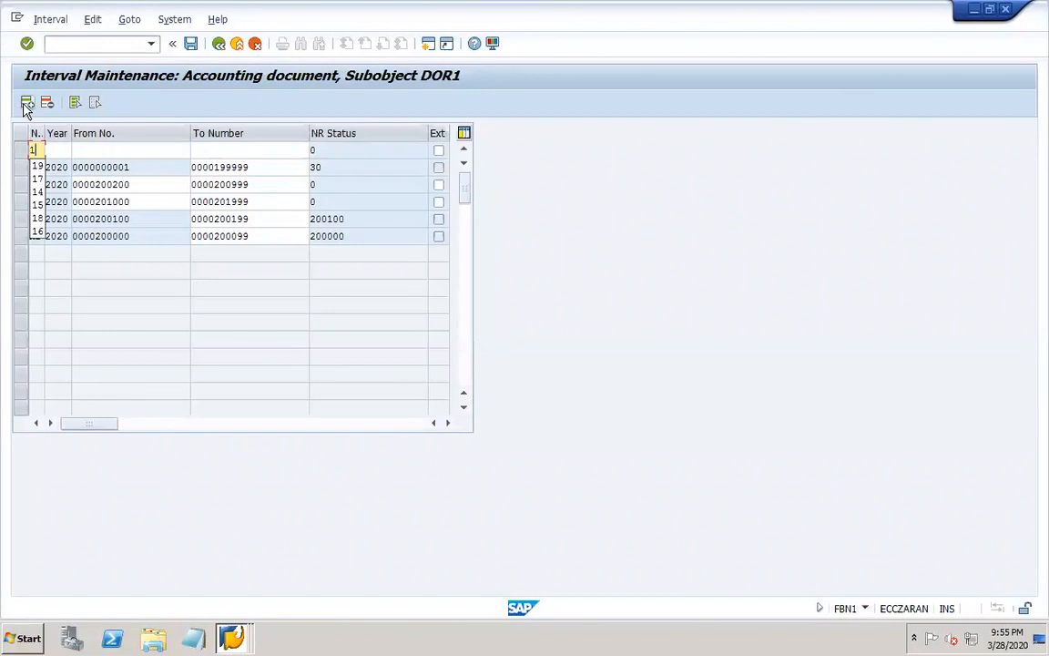
{"action": "type", "text": "52020"}
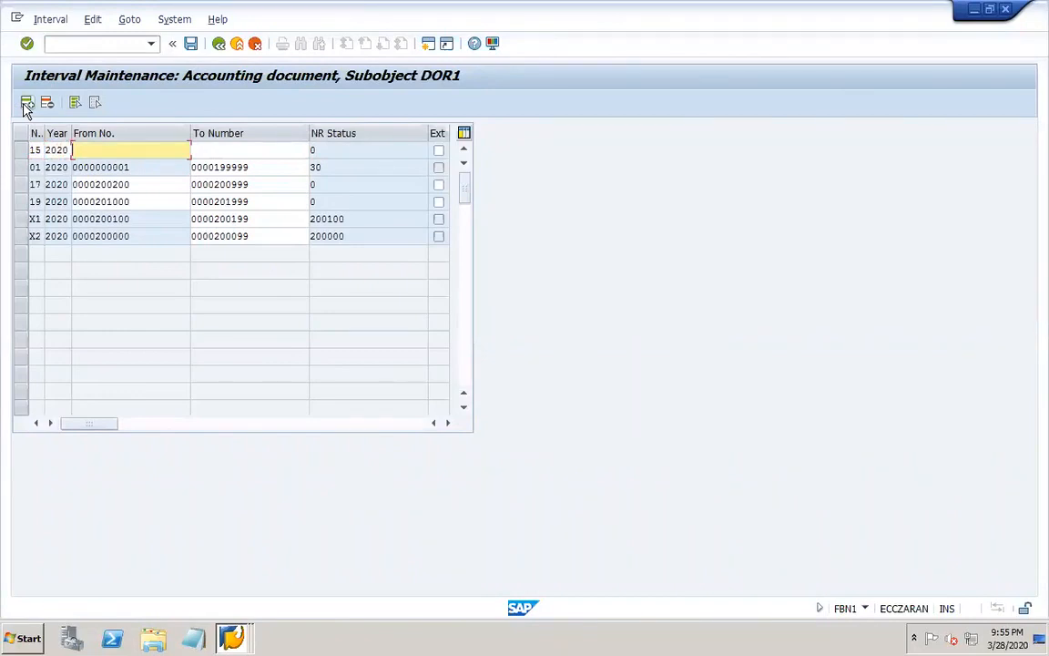
{"action": "type", "text": "2"}
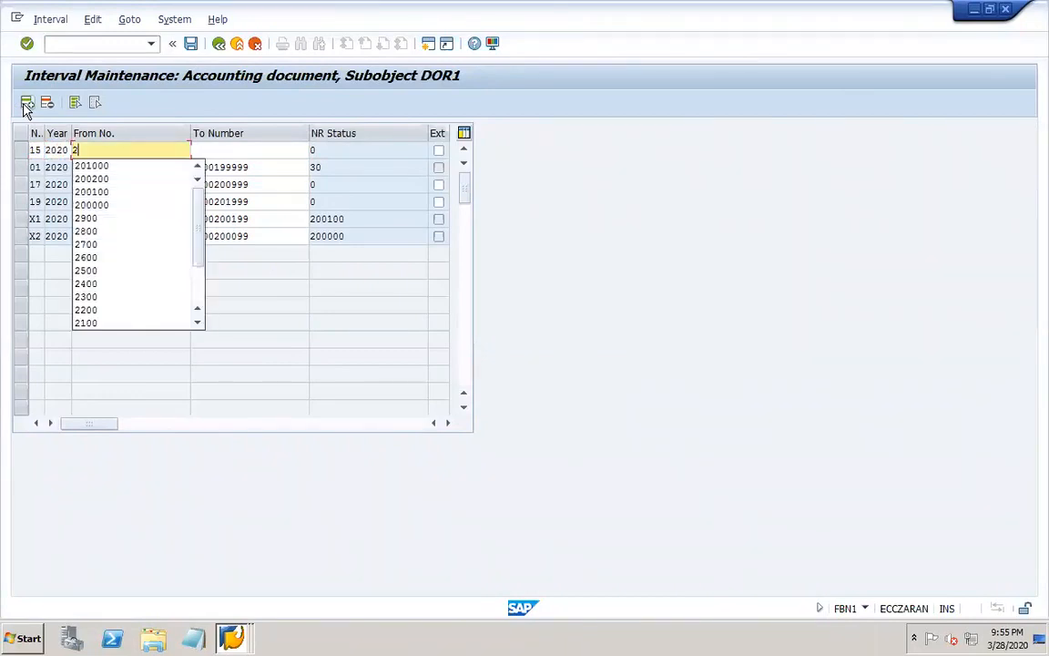
{"action": "type", "text": "0"}
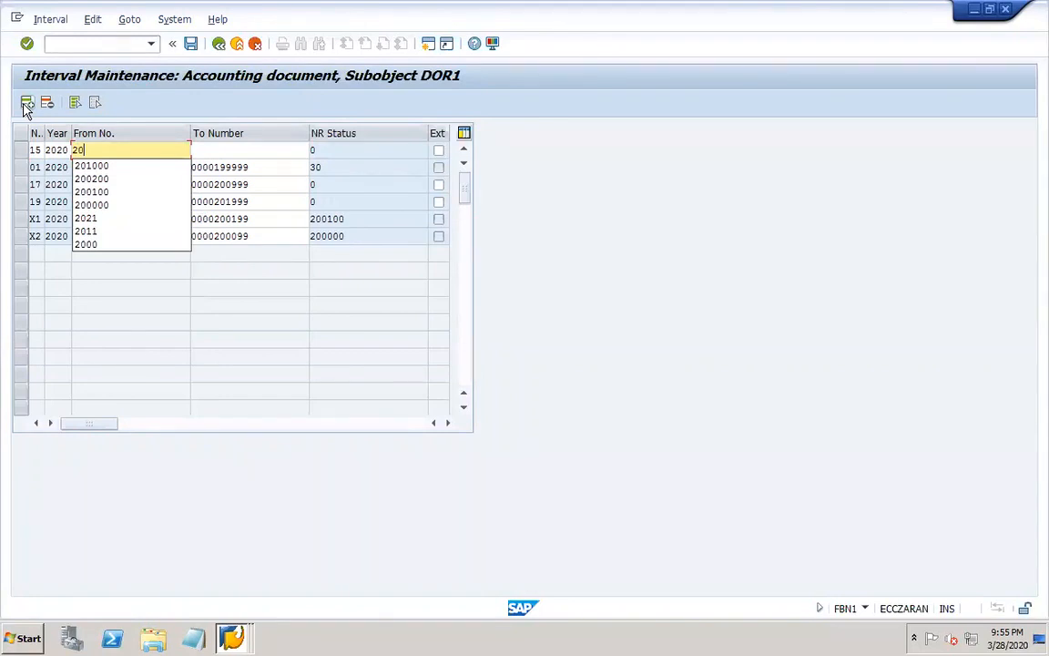
{"action": "type", "text": "2000"}
{"action": "key", "text": "Tab"}
{"action": "type", "text": "202999"}
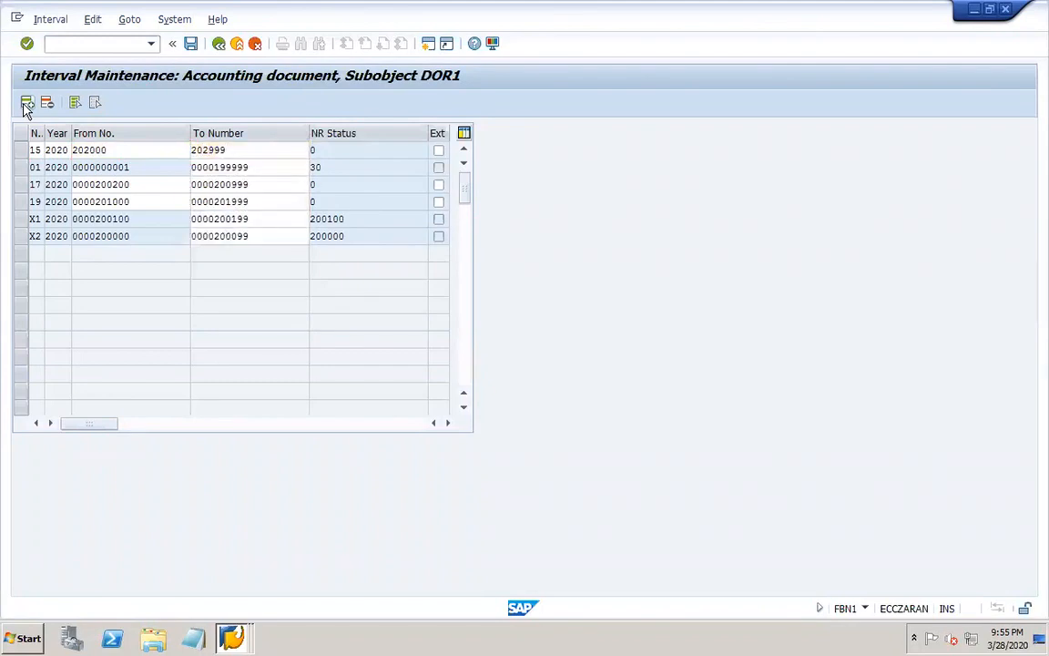
{"action": "key", "text": "Return"}
Save the new interval 15, accepting the transport notice, and return to the document types overview.
{"action": "left_click", "coordinate": [191, 46]}
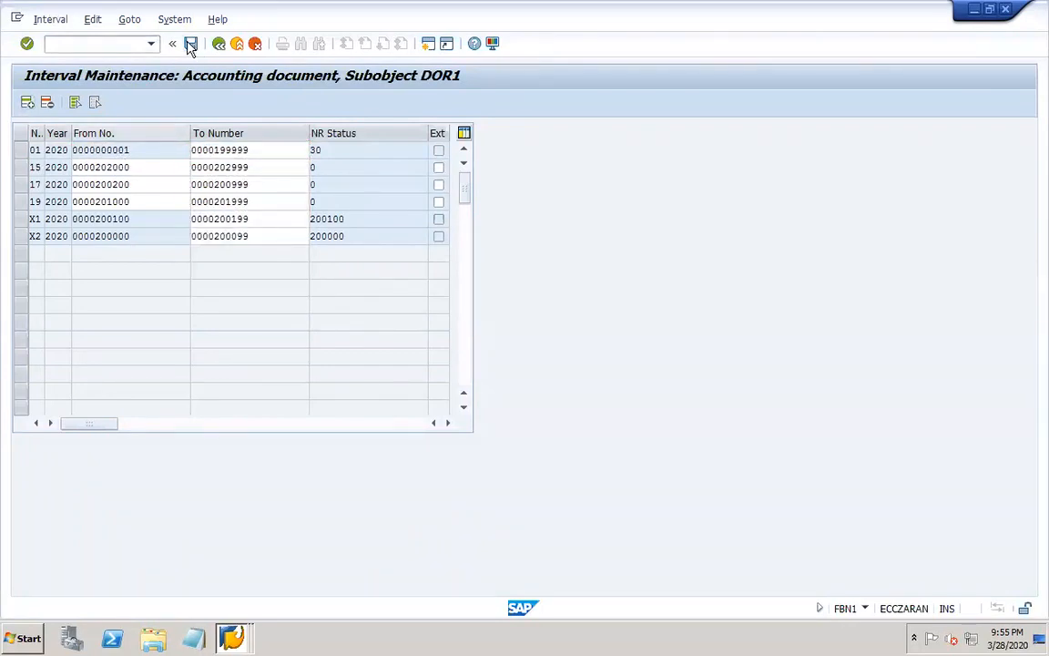
{"action": "left_click", "coordinate": [459, 493]}
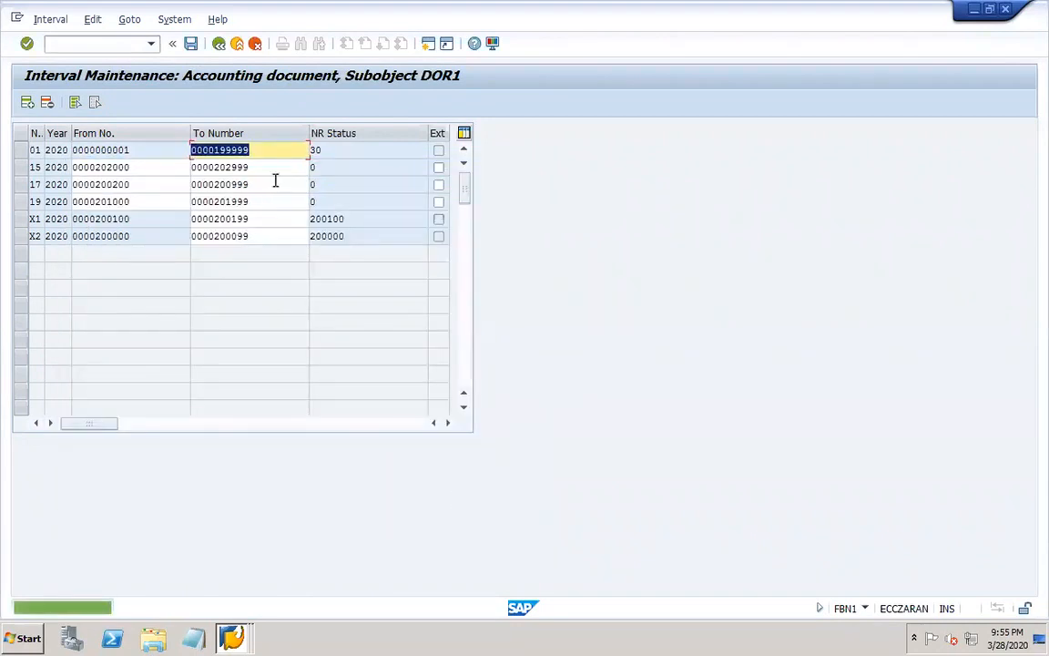
{"action": "left_click", "coordinate": [219, 45]}
{"action": "left_click", "coordinate": [218, 46]}
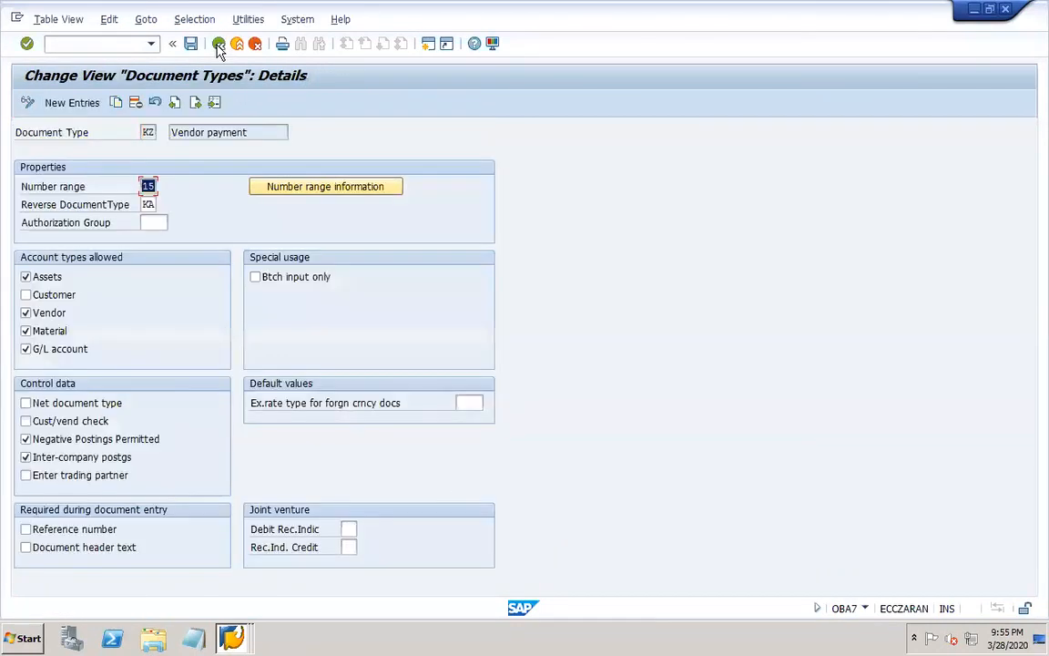
{"action": "left_click", "coordinate": [218, 46]}
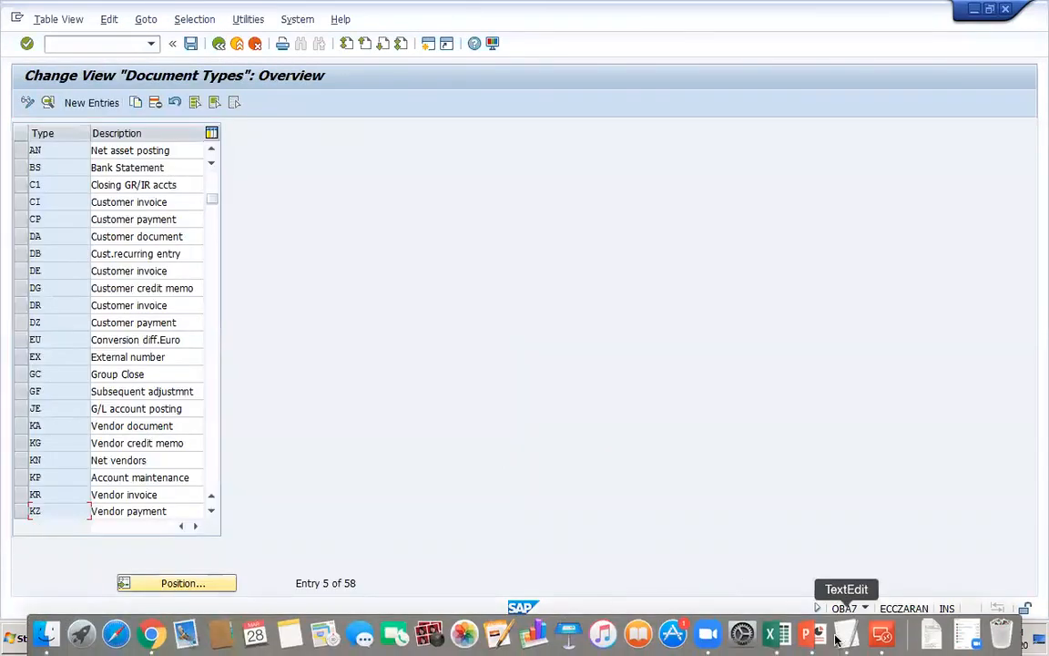
Switch to PowerPoint and add KA, after OBA7 on the Document types line of slide 20.
{"action": "left_click", "coordinate": [810, 635]}
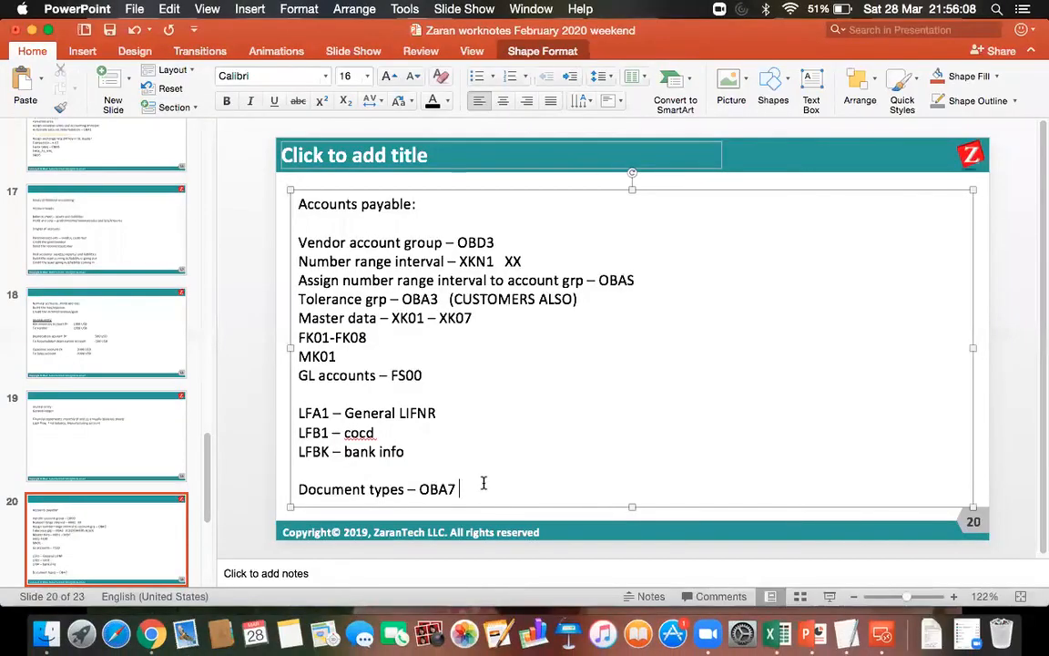
{"action": "type", "text": "KA"}
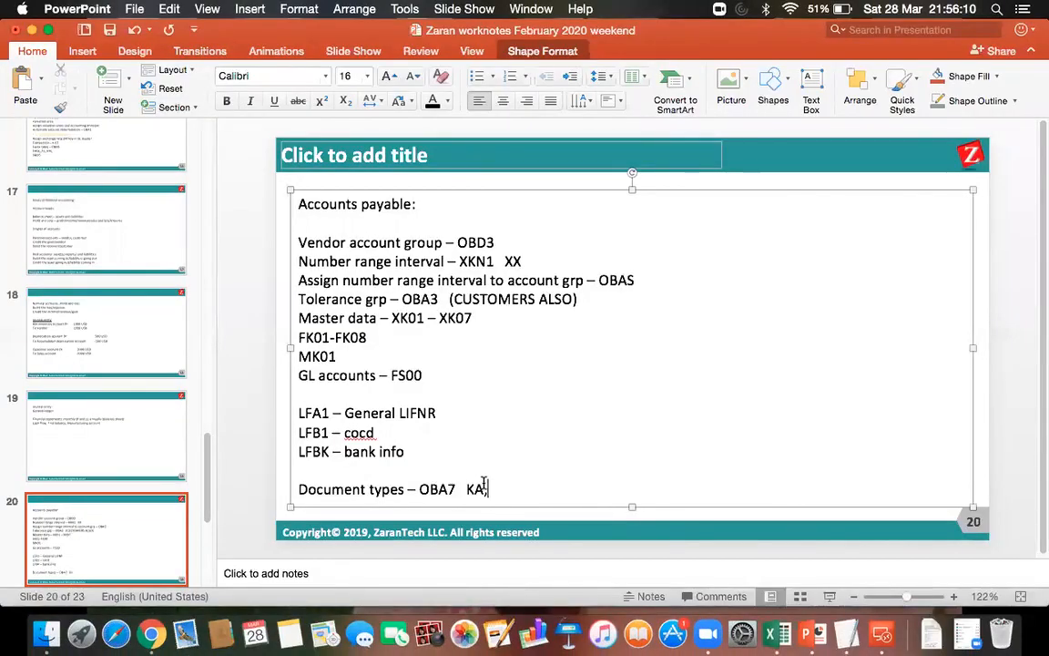
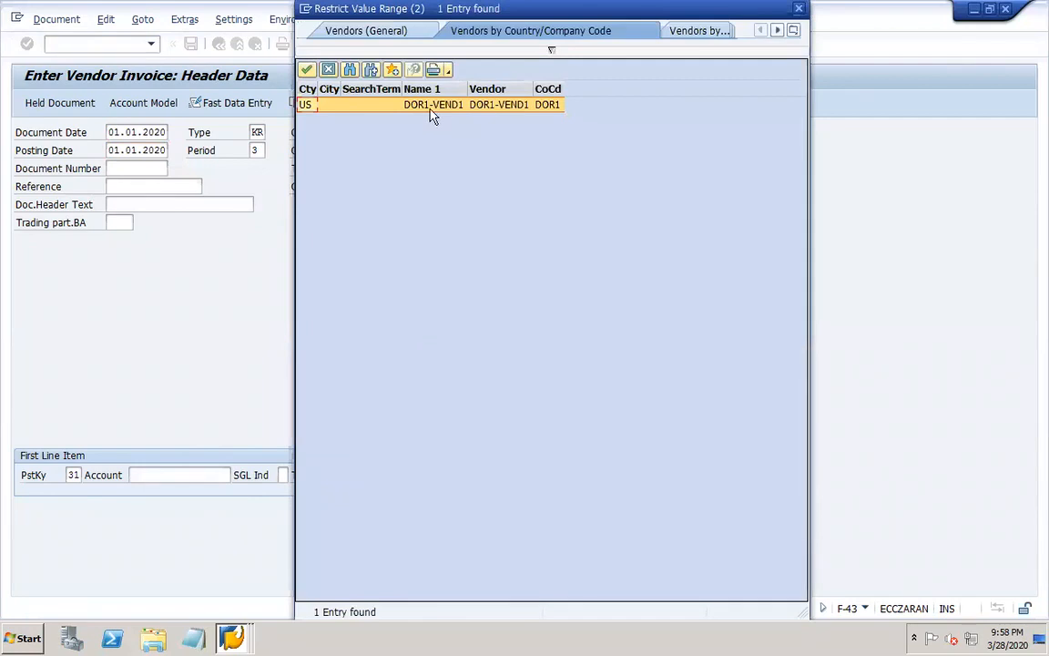
{"action": "mouse_move", "coordinate": [243, 644]}
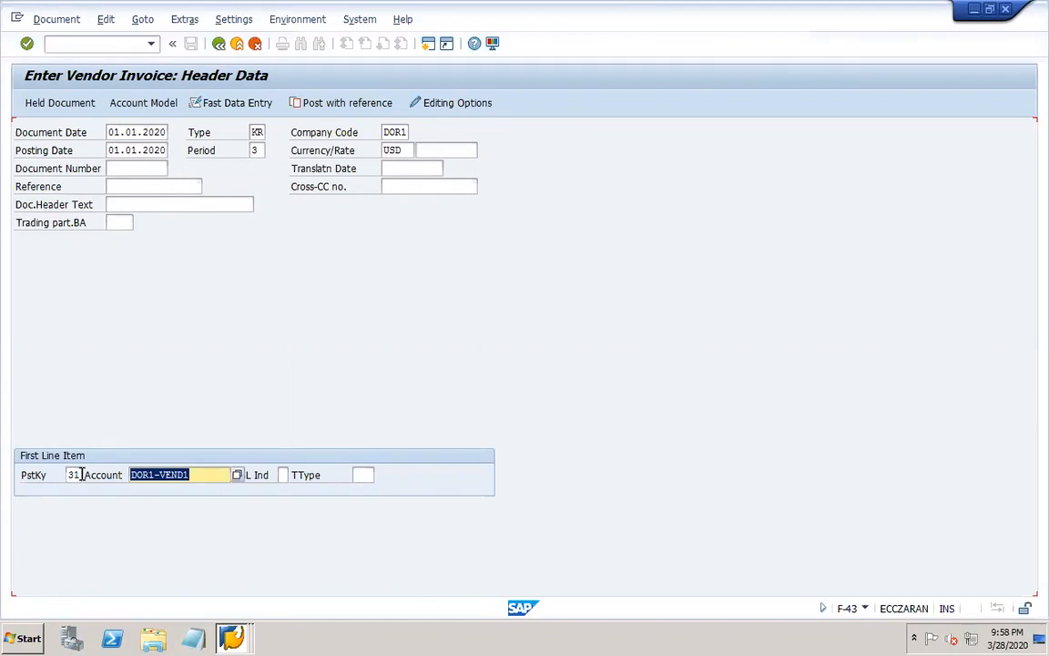
{"action": "left_click", "coordinate": [199, 475]}
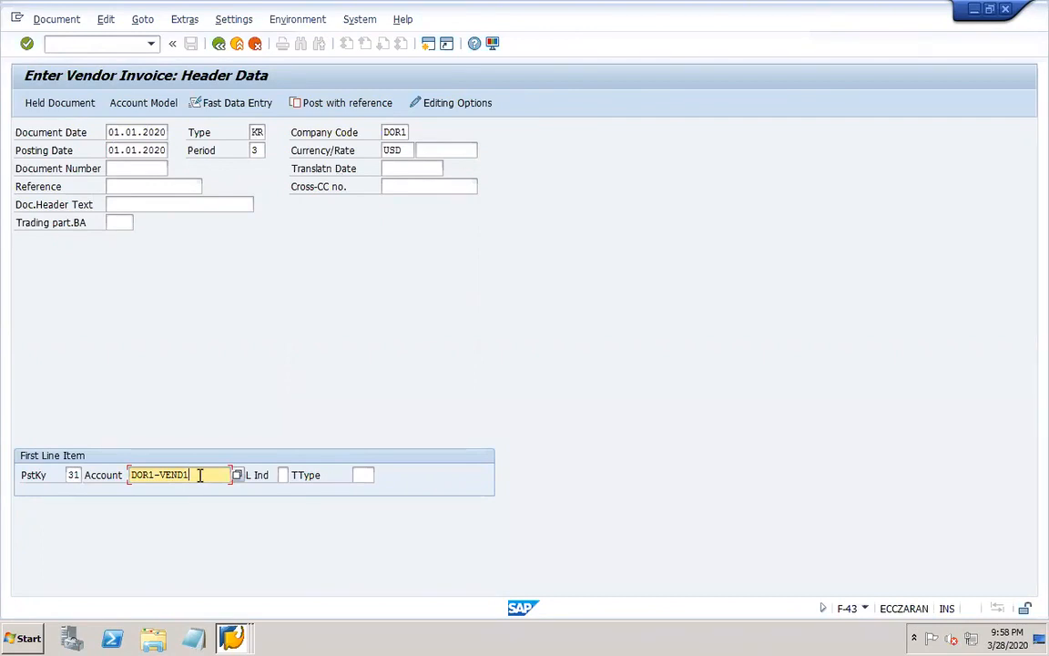
{"action": "left_click", "coordinate": [237, 474]}
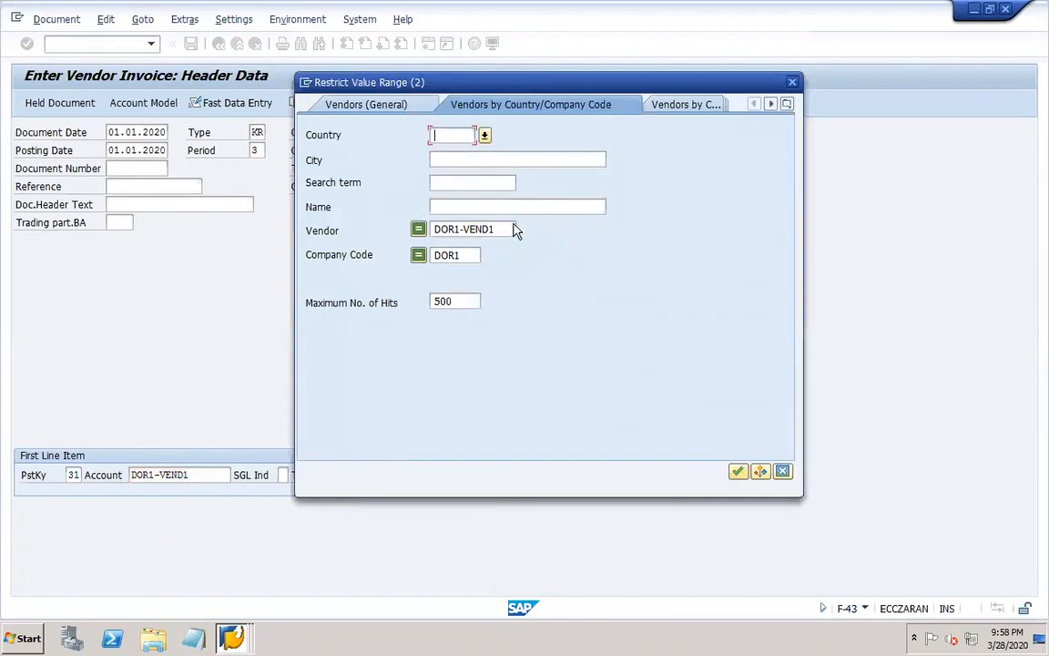
{"action": "left_click", "coordinate": [791, 82]}
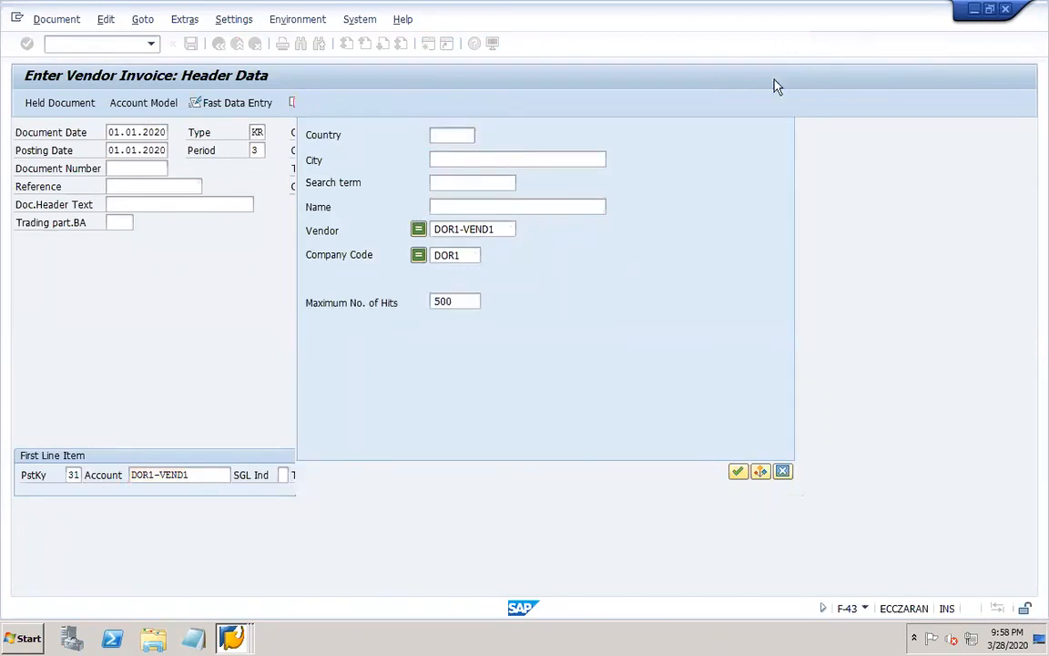
{"action": "left_click", "coordinate": [192, 482]}
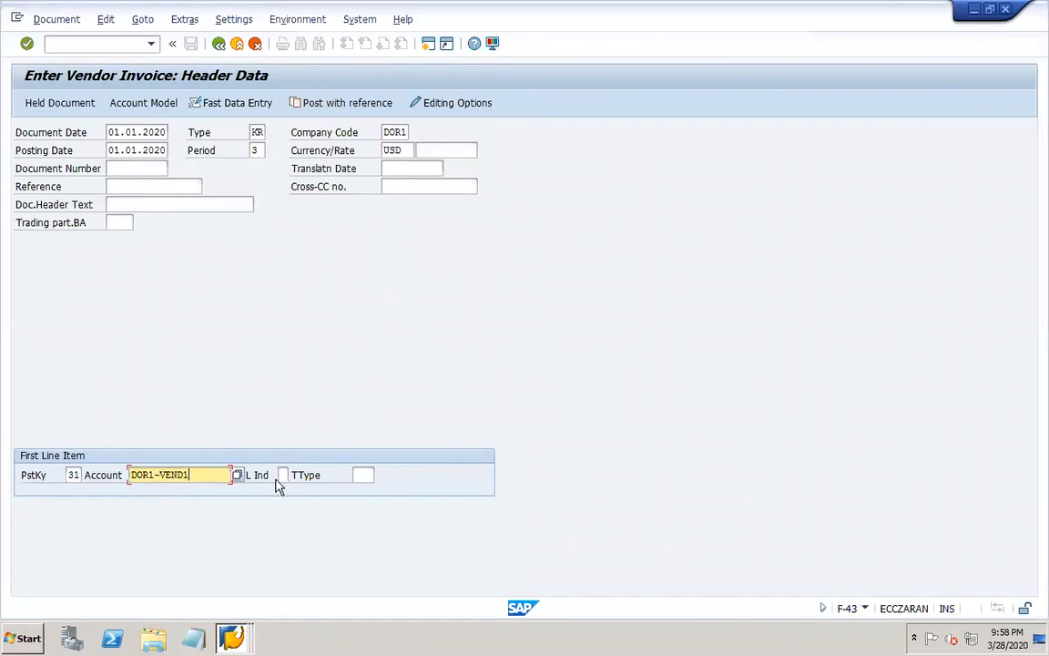
Look up vendors of company code DOR1 without a vendor restriction and pick DOR1-VEND1 as the first line item's account.
{"action": "left_click", "coordinate": [236, 475]}
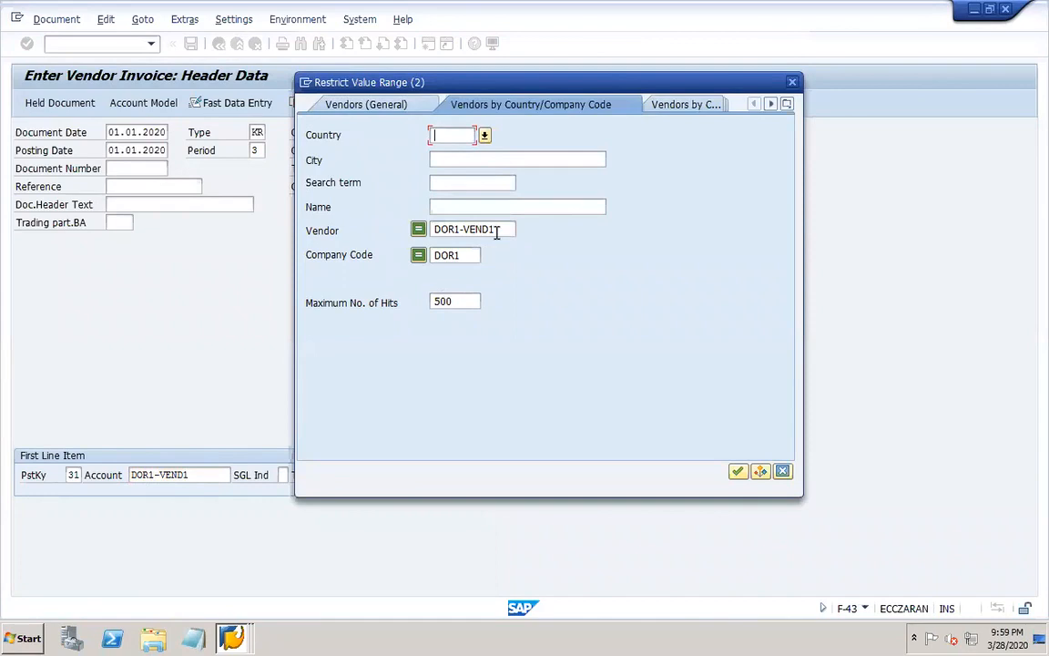
{"action": "left_click_drag", "start_coordinate": [498, 230], "coordinate": [414, 235]}
{"action": "key", "text": "Delete"}
{"action": "key", "text": "Return"}
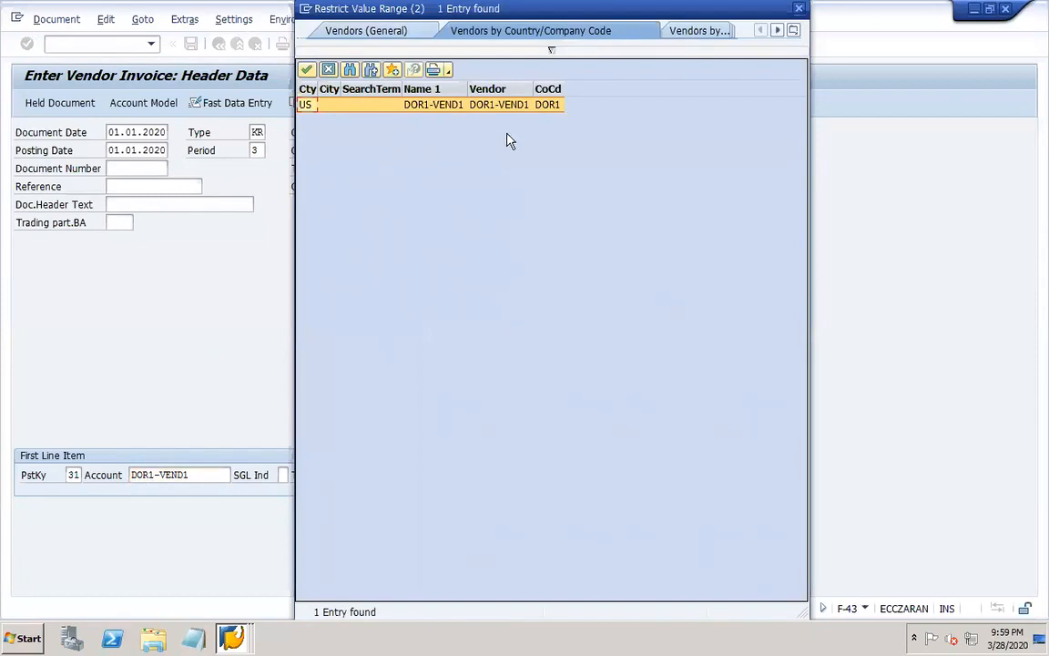
{"action": "double_click", "coordinate": [433, 103]}
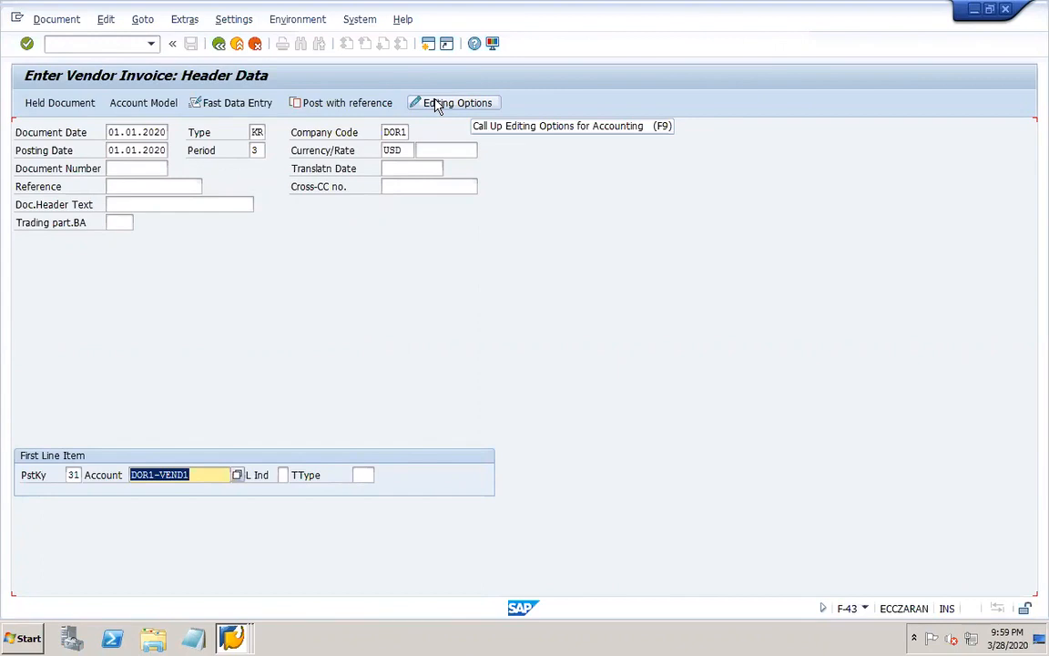
Start XK03 in a new session and exclude all general data views from the display of vendor DOR1-VEND1.
{"action": "left_click", "coordinate": [115, 45]}
{"action": "type", "text": "/OXK03"}
{"action": "key", "text": "Return"}
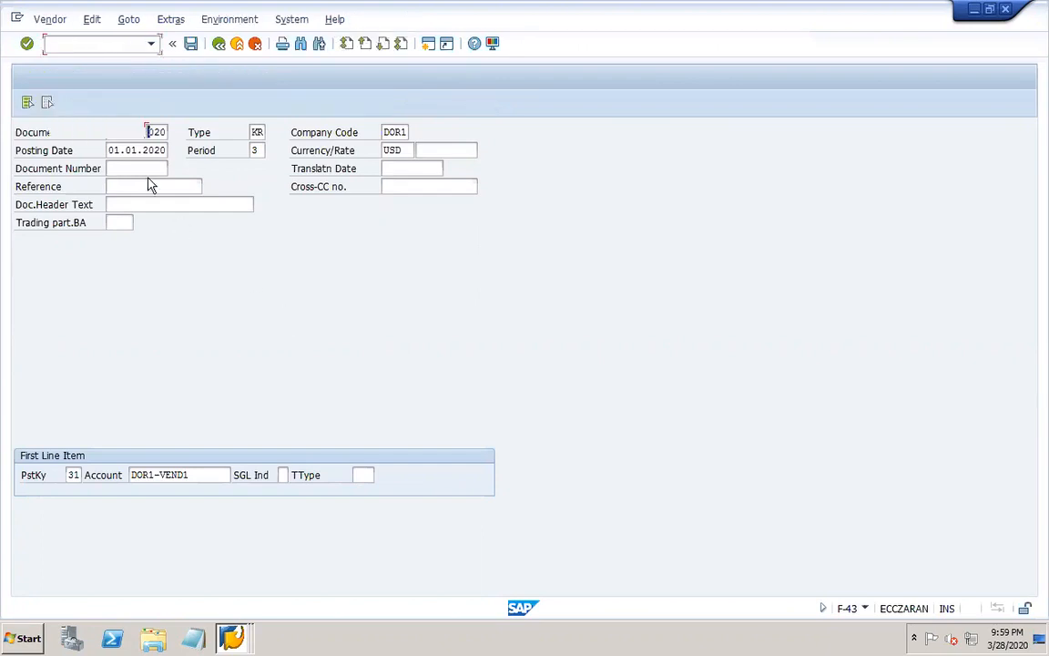
{"action": "left_click", "coordinate": [43, 224]}
{"action": "left_click", "coordinate": [47, 240]}
{"action": "left_click", "coordinate": [52, 257]}
{"action": "left_click", "coordinate": [52, 278]}
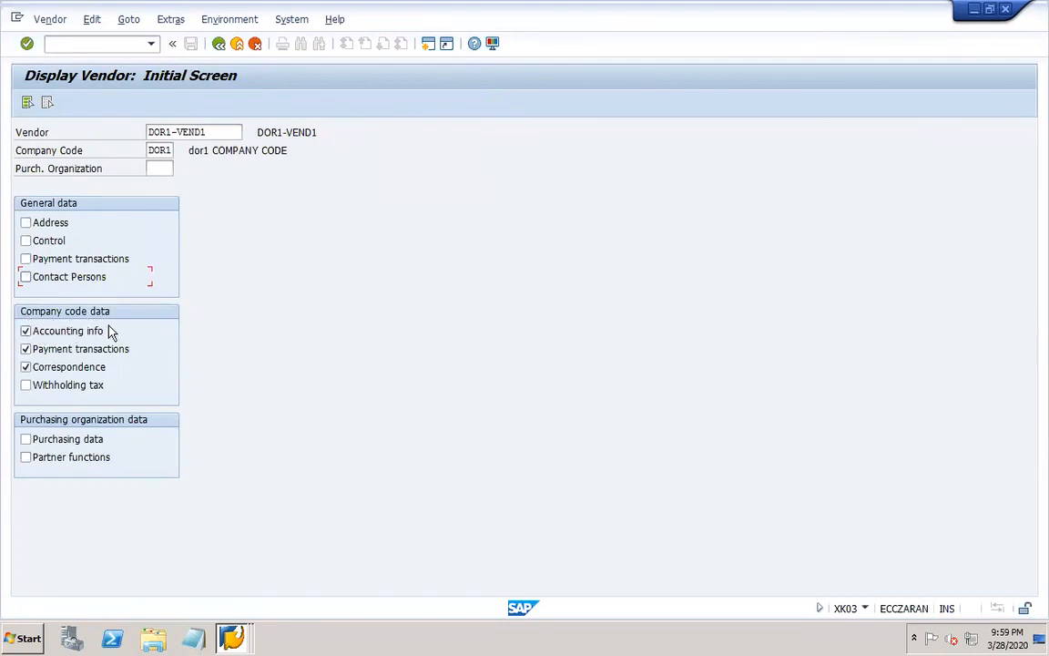
Check the reconciliation account in the vendor's accounting information and close that session to return to the invoice.
{"action": "key", "text": "Return"}
{"action": "left_click_drag", "start_coordinate": [153, 204], "coordinate": [91, 204]}
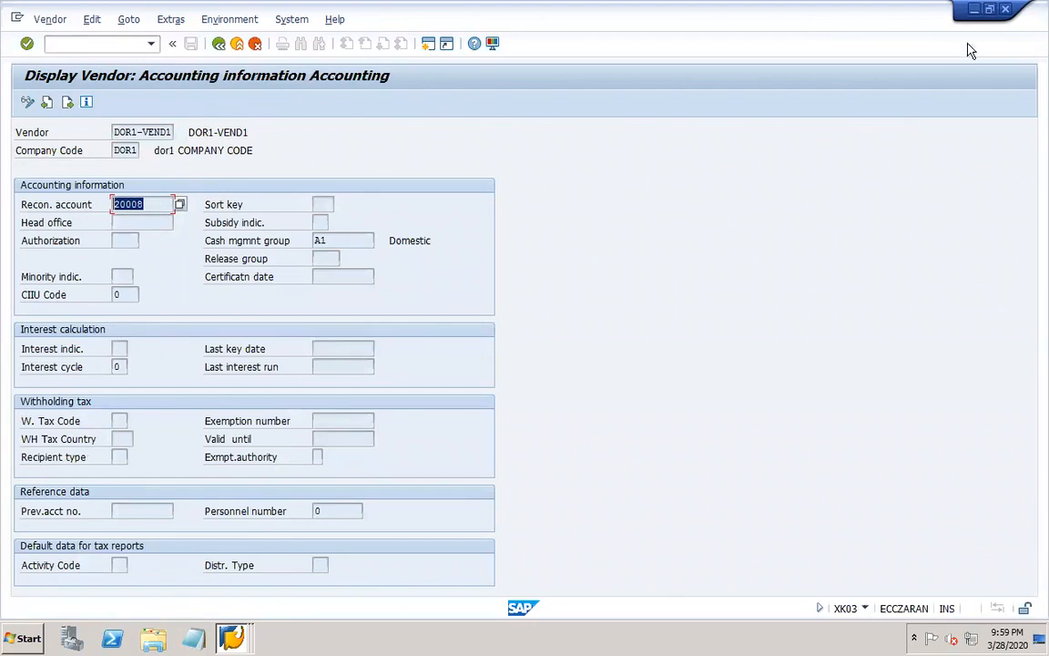
{"action": "left_click", "coordinate": [1006, 10]}
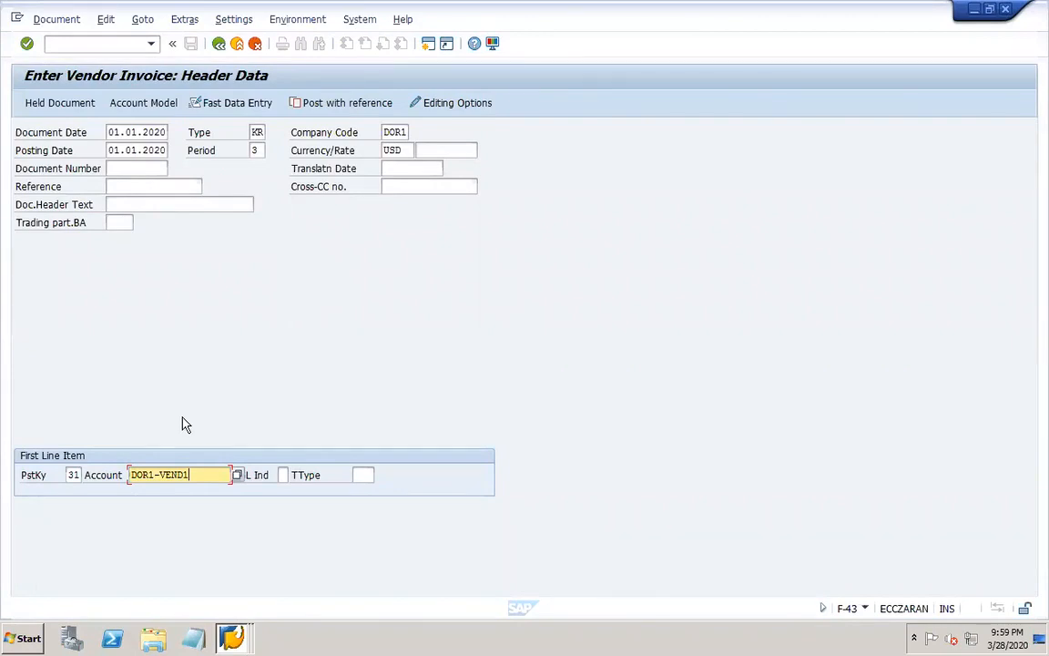
Confirm the invoice header past the period warning and set the vendor item's amount to 1000 USD.
{"action": "key", "text": "Return"}
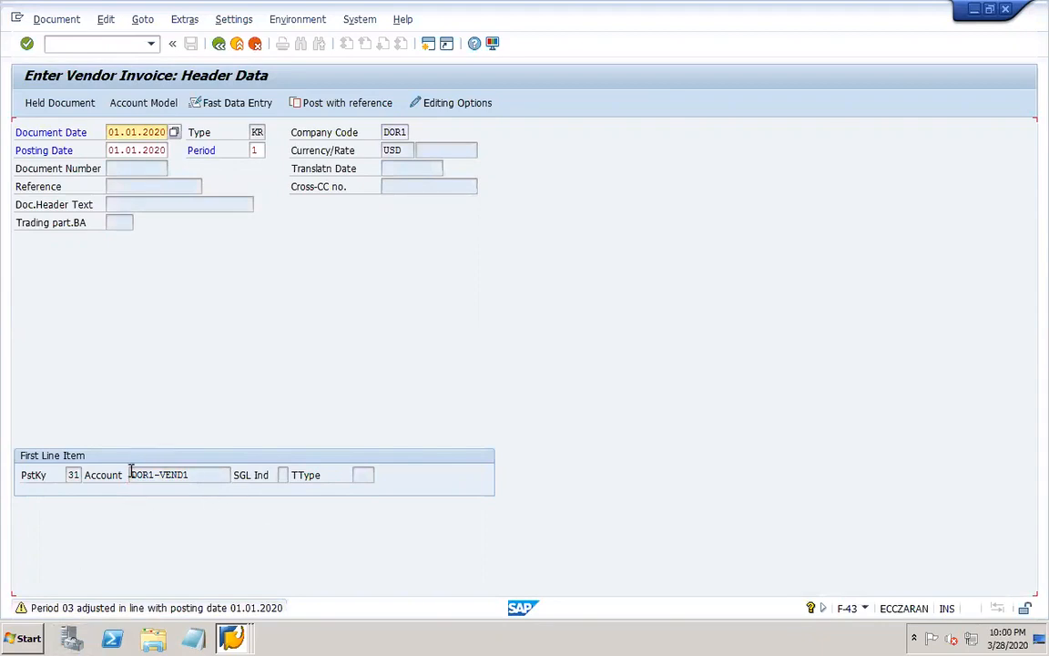
{"action": "left_click", "coordinate": [196, 471]}
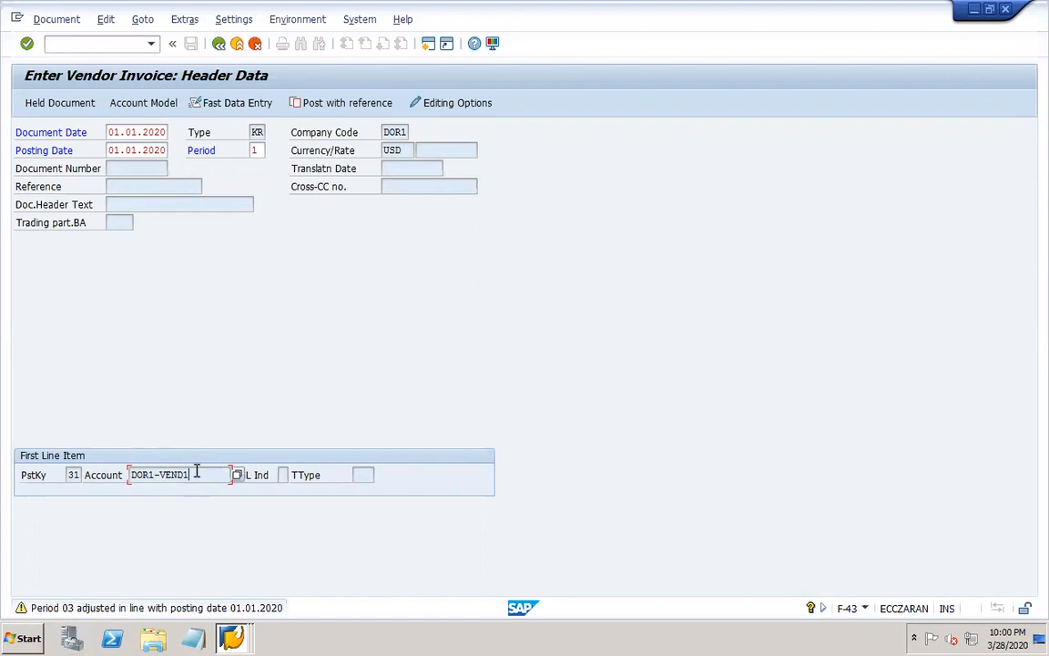
{"action": "key", "text": "Return"}
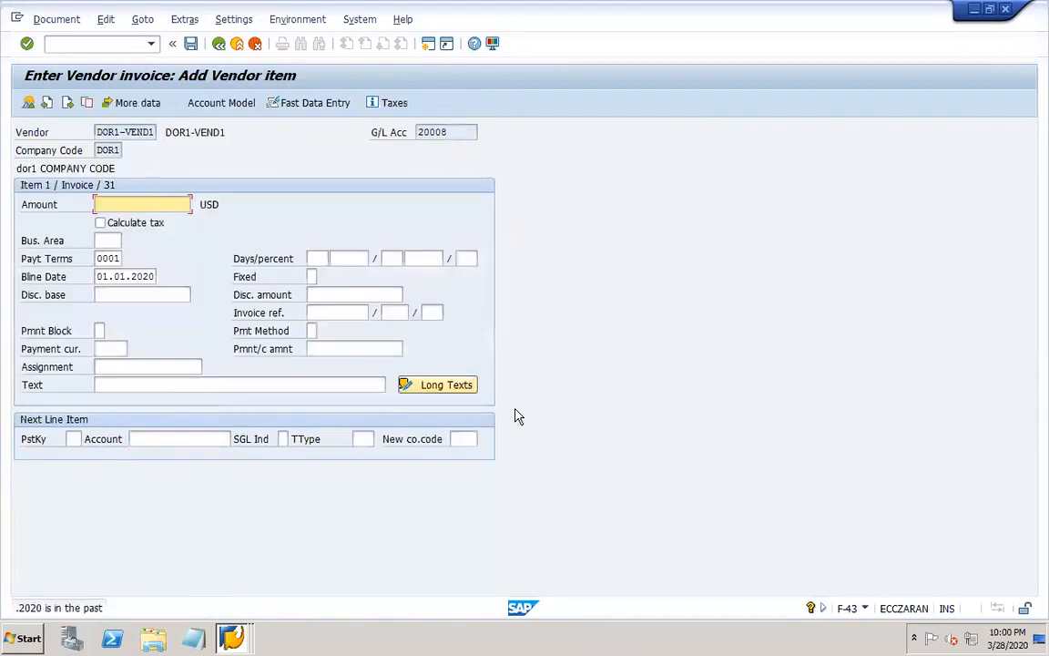
{"action": "left_click", "coordinate": [111, 245]}
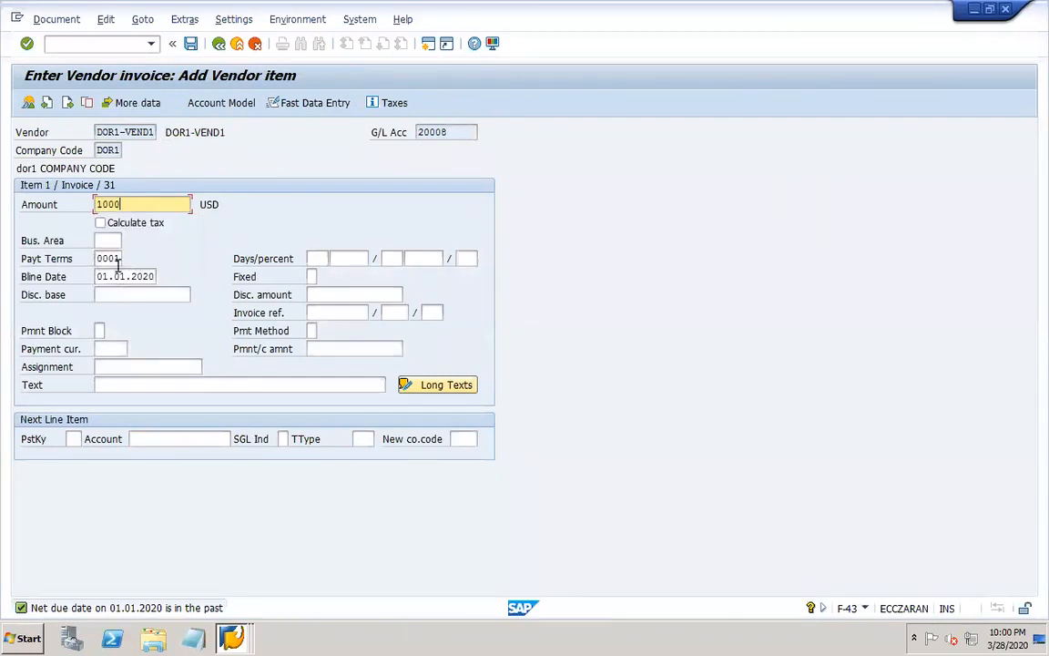
Set the next line item to posting key 40 and G/L account 10002, RM inventory.
{"action": "left_click", "coordinate": [77, 438]}
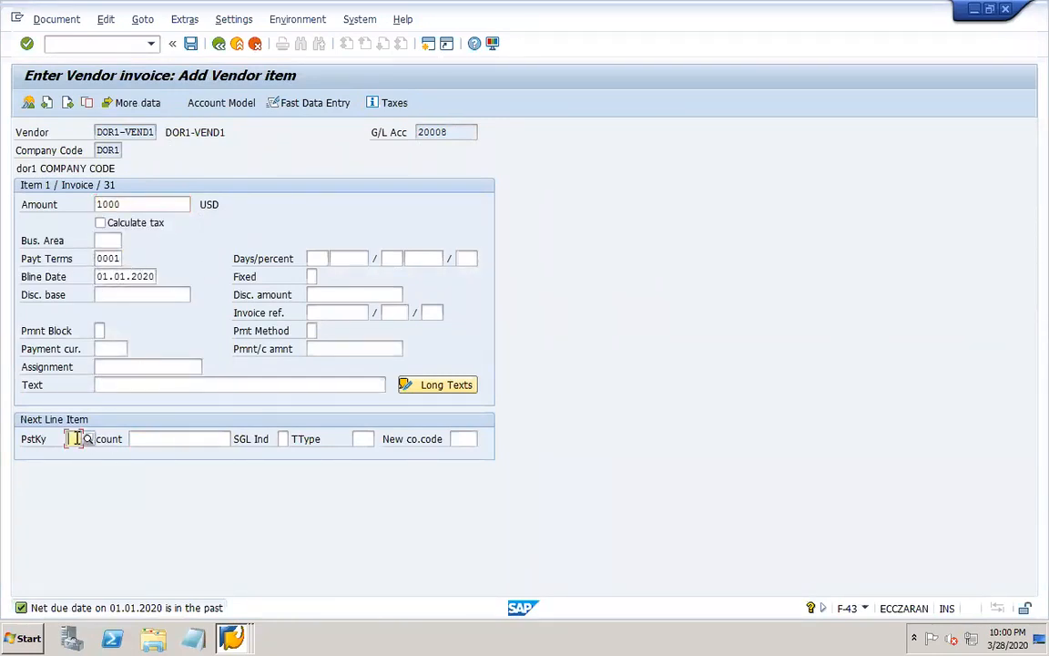
{"action": "type", "text": "40"}
{"action": "key", "text": "Tab"}
{"action": "left_click", "coordinate": [239, 440]}
{"action": "key", "text": "Return"}
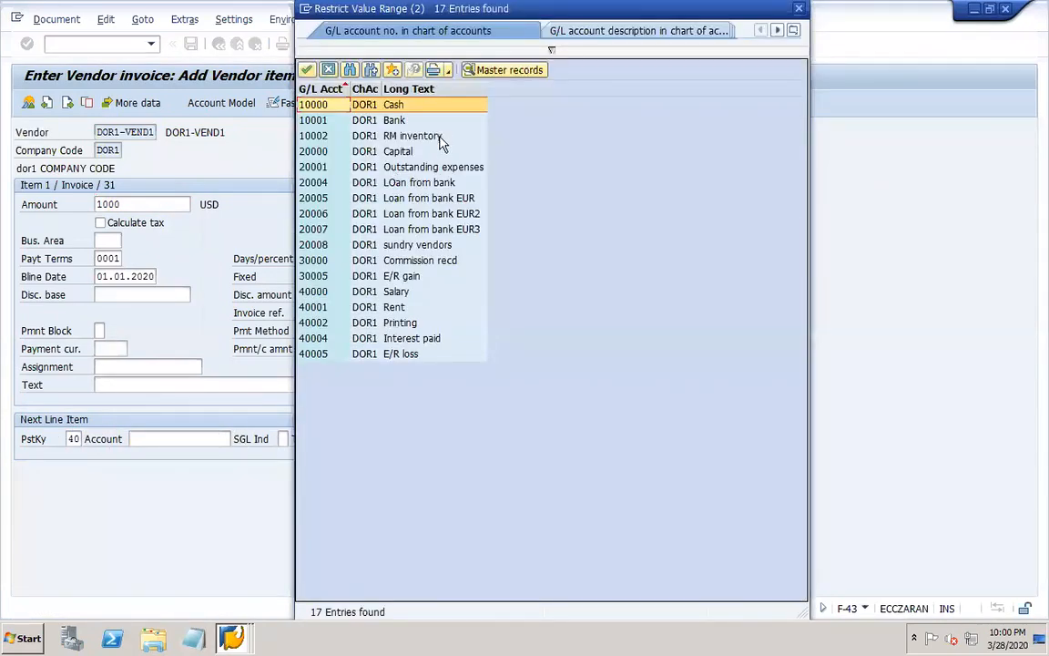
{"action": "double_click", "coordinate": [424, 137]}
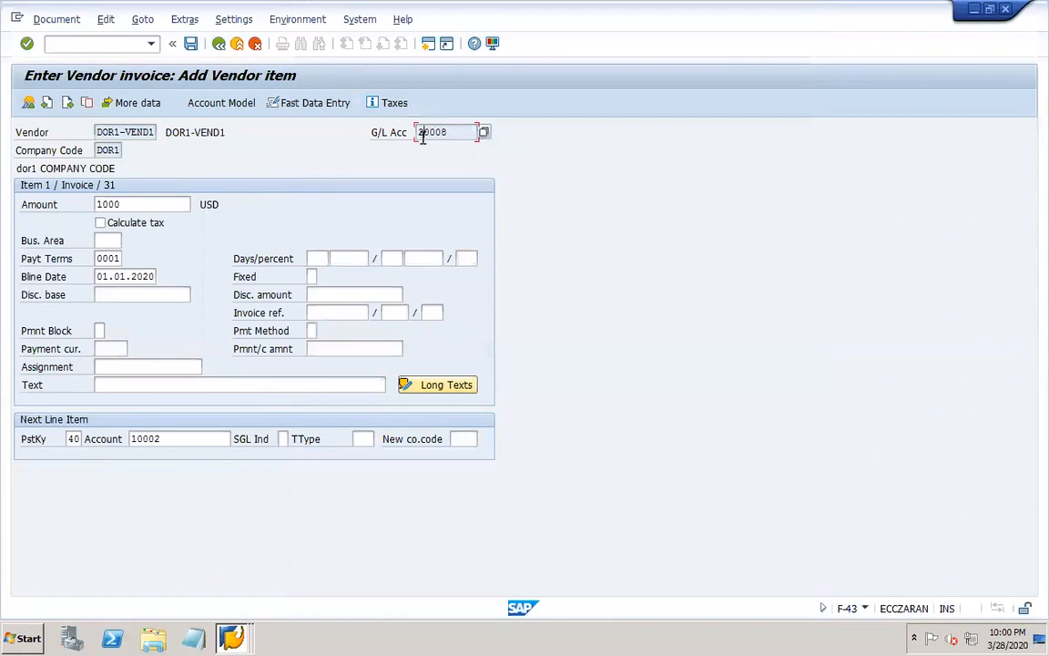
Proceed to the RM inventory debit item and enter * as its amount and + as its text.
{"action": "key", "text": "Return"}
{"action": "left_click", "coordinate": [159, 204]}
{"action": "left_click", "coordinate": [132, 233]}
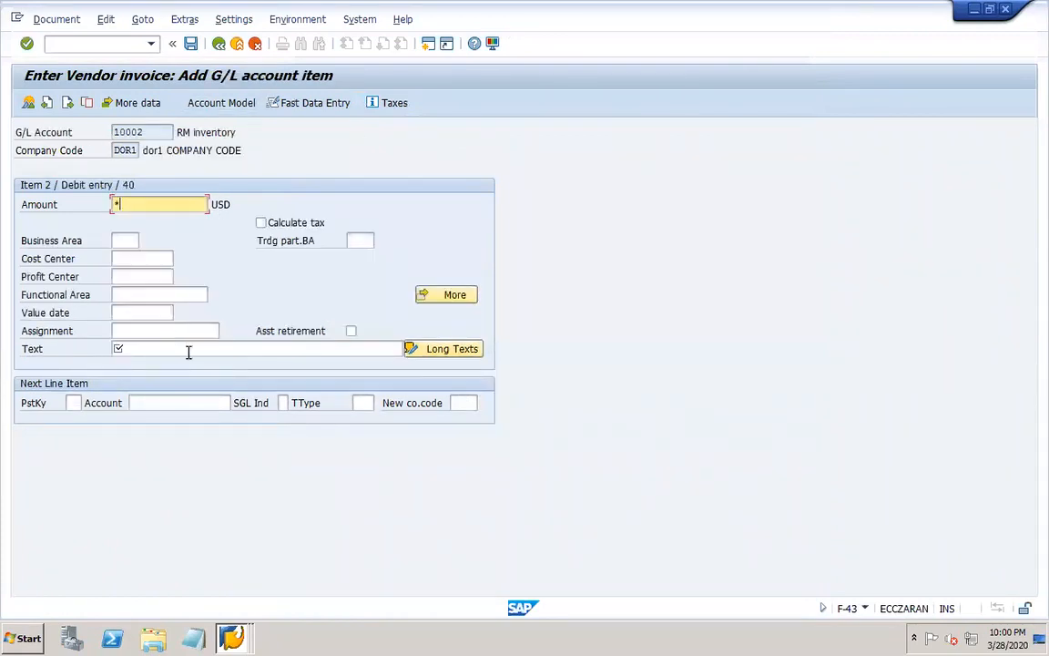
{"action": "left_click", "coordinate": [175, 348]}
{"action": "left_click", "coordinate": [141, 366]}
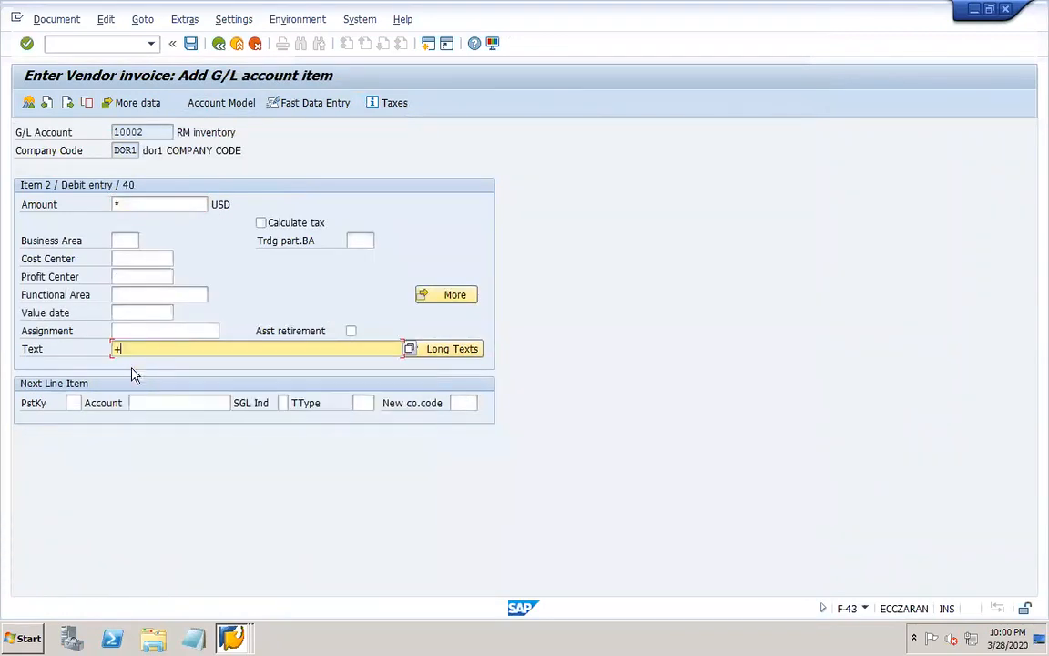
Post the vendor invoice after simulating it, and display the posted document.
{"action": "left_click", "coordinate": [54, 19]}
{"action": "left_click", "coordinate": [99, 93]}
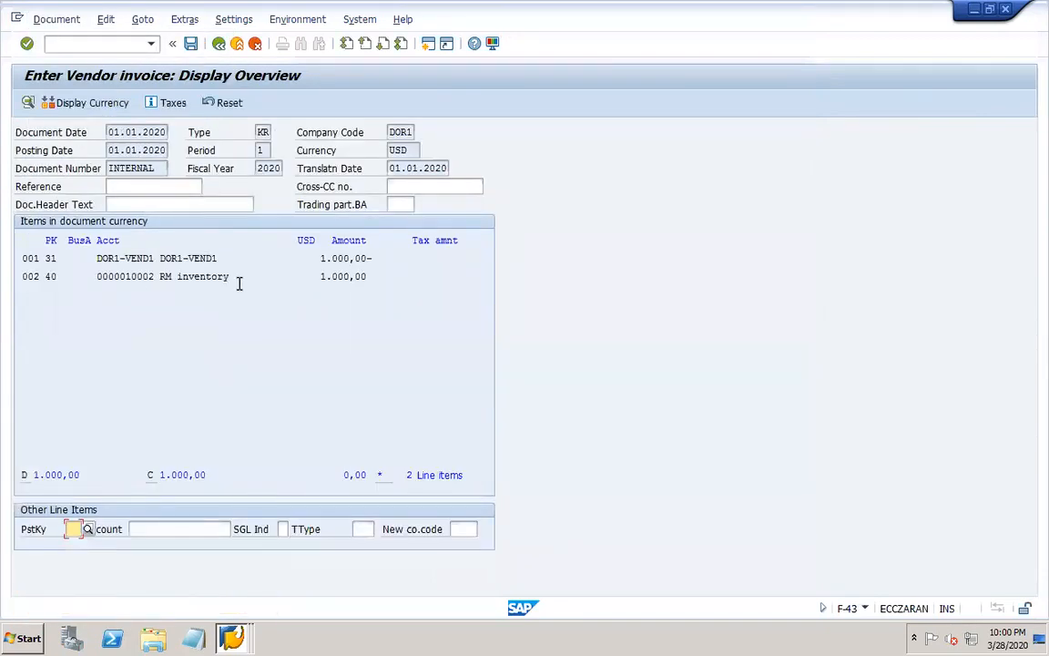
{"action": "left_click", "coordinate": [190, 42]}
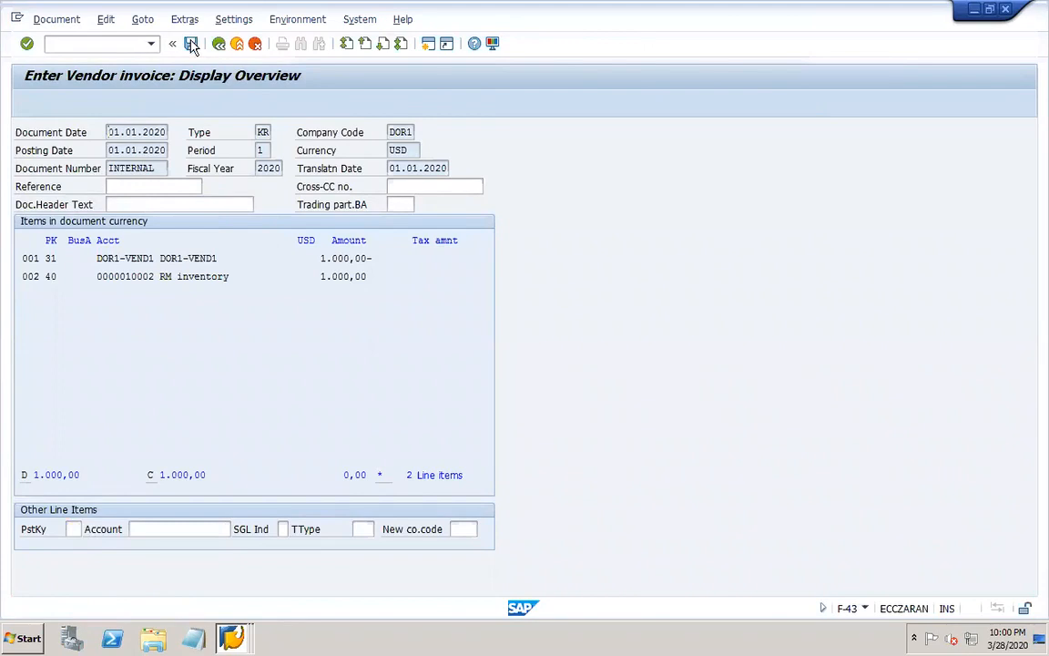
{"action": "left_click", "coordinate": [53, 19]}
{"action": "left_click", "coordinate": [81, 79]}
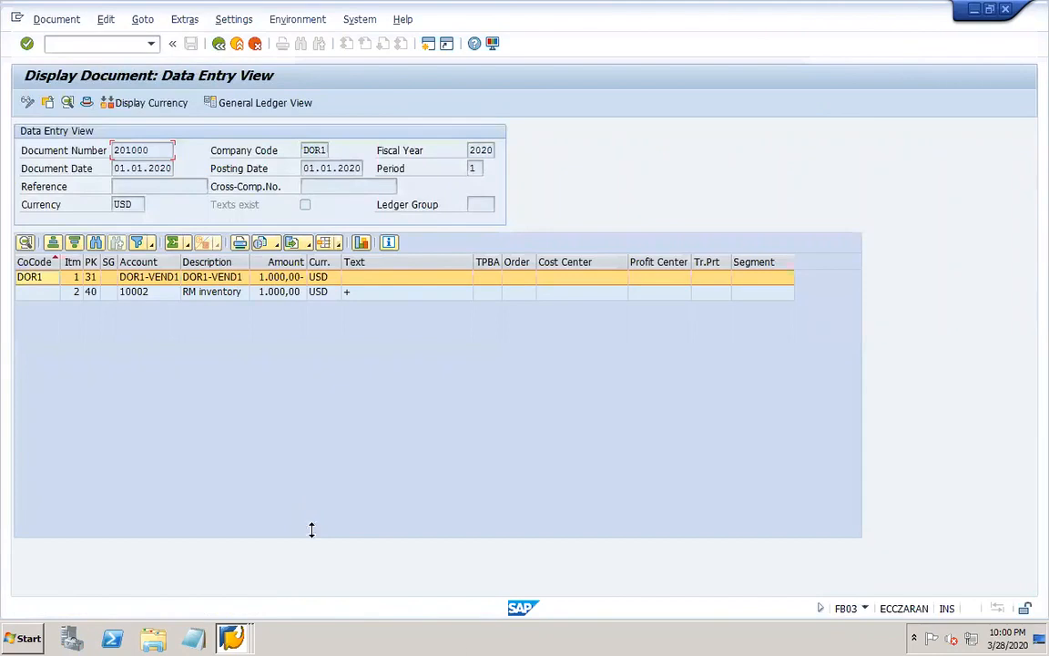
Switch to PowerPoint, add the note "FBL1N – line item" below the invoice line on slide 21, and save the presentation.
{"action": "left_click", "coordinate": [819, 637]}
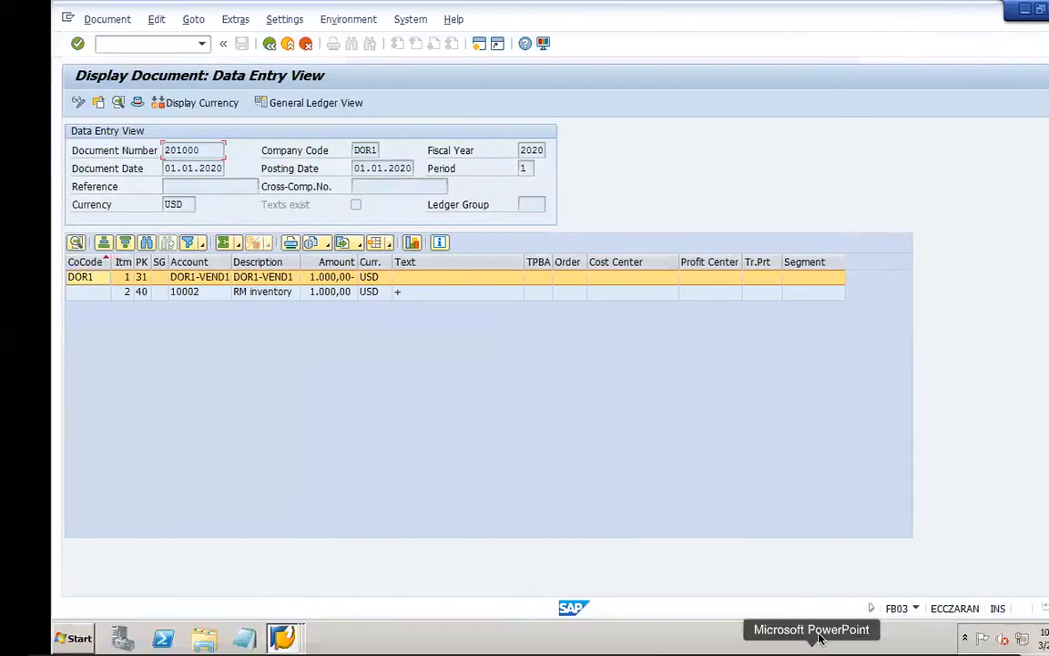
{"action": "key", "text": "Return"}
{"action": "left_click", "coordinate": [109, 31]}
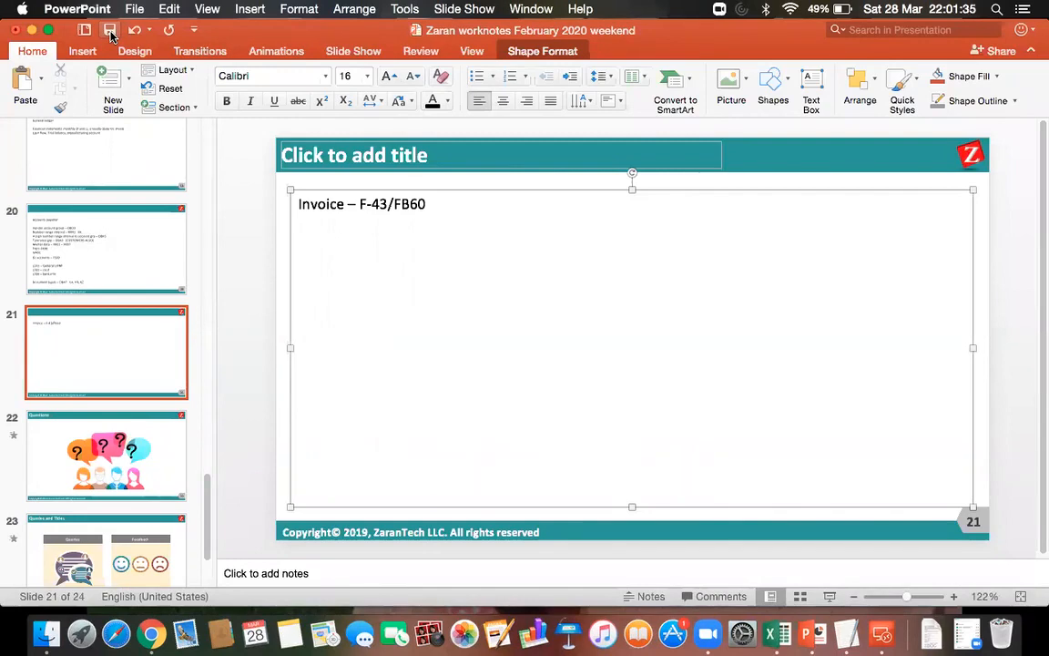
{"action": "type", "text": "FBL1N - "}
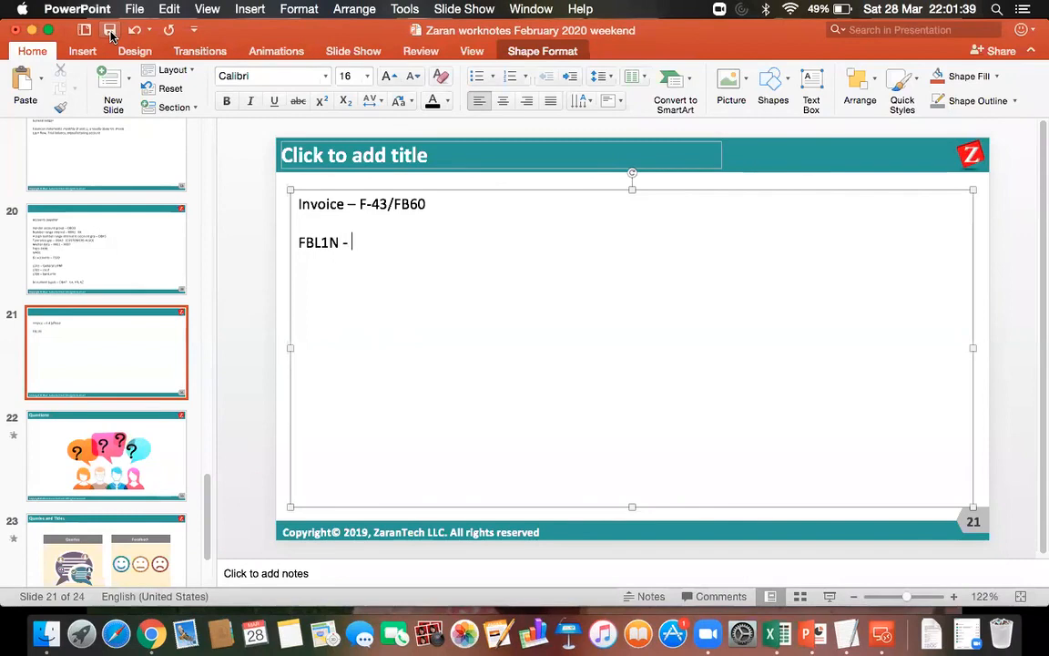
{"action": "type", "text": "line item"}
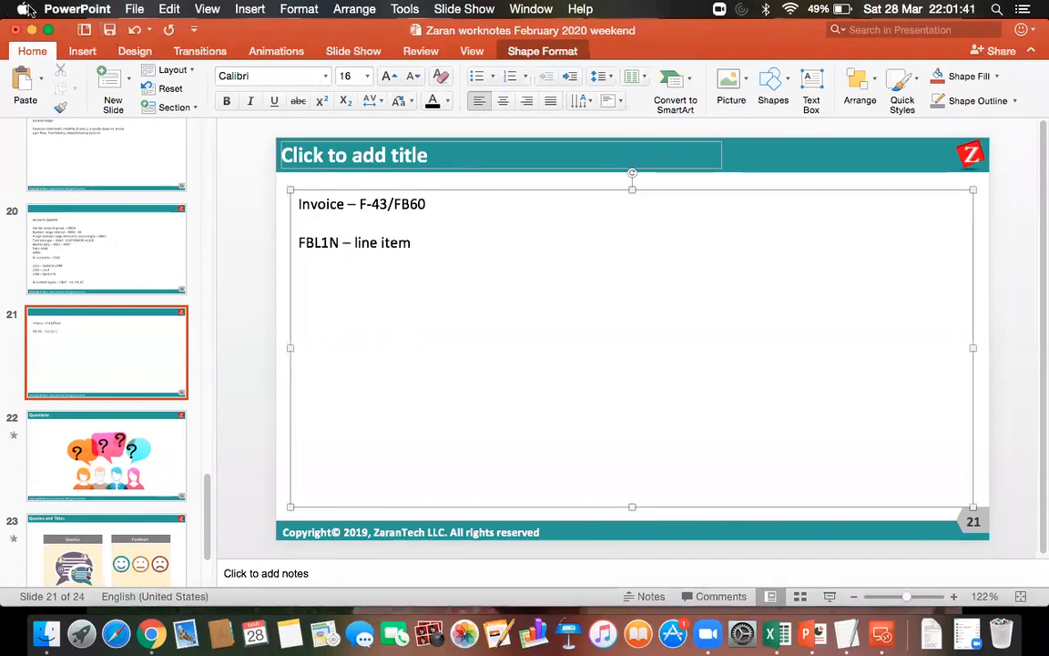
{"action": "left_click", "coordinate": [109, 33]}
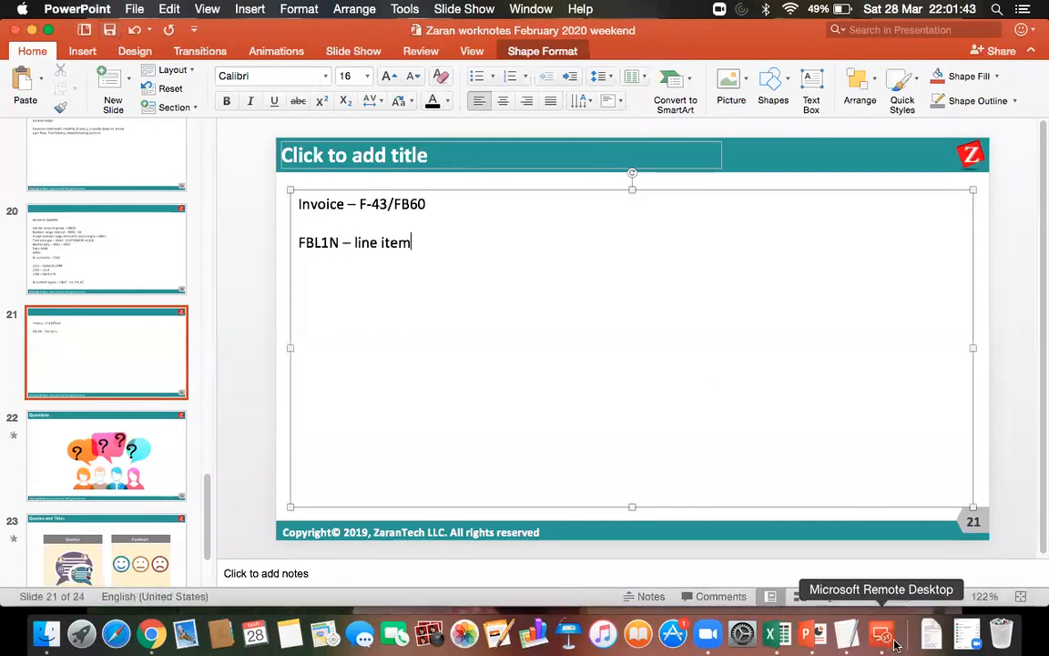
Return to SAP in Microsoft Remote Desktop and use FBL1N to list all items of vendor DOR1-VEND1 in company code DOR1.
{"action": "left_click", "coordinate": [882, 634]}
{"action": "double_click", "coordinate": [639, 234]}
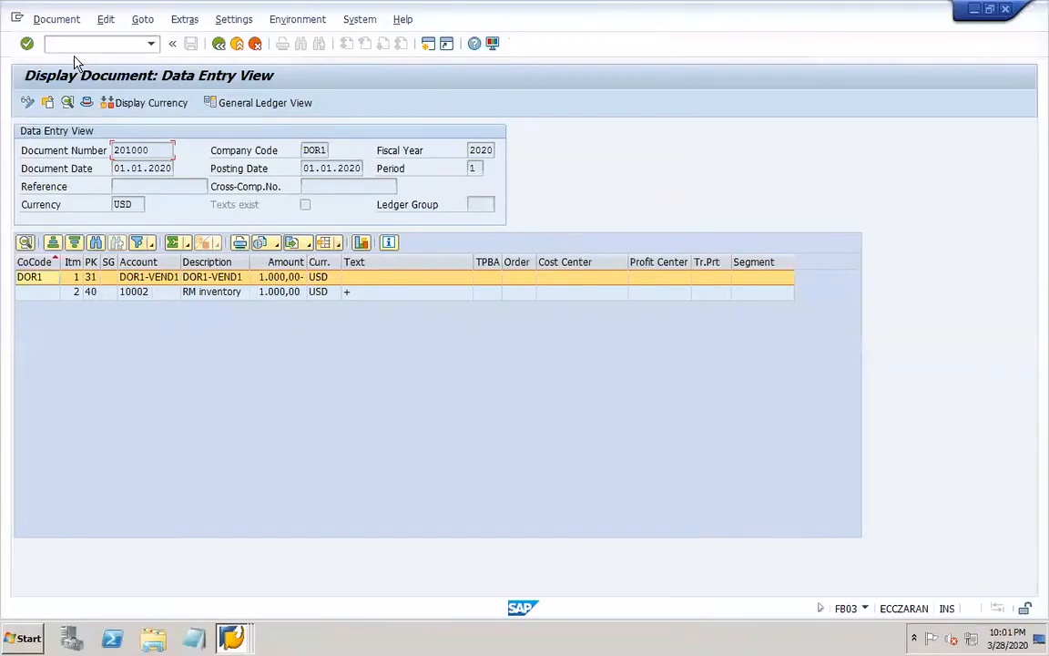
{"action": "type", "text": "/nfbl1n"}
{"action": "key", "text": "Return"}
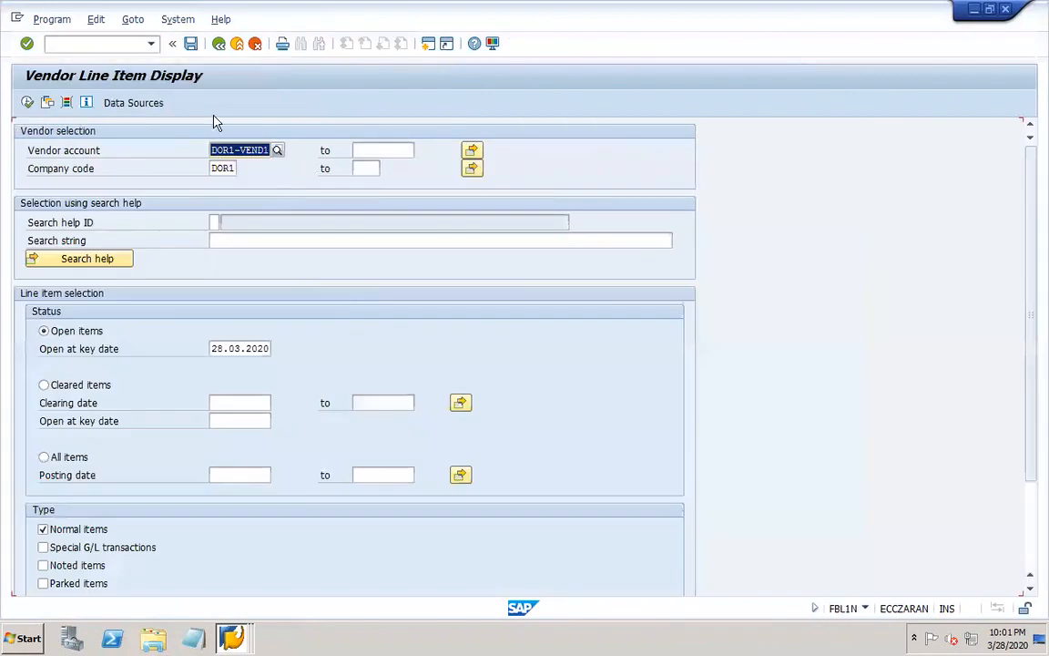
{"action": "left_click", "coordinate": [44, 456]}
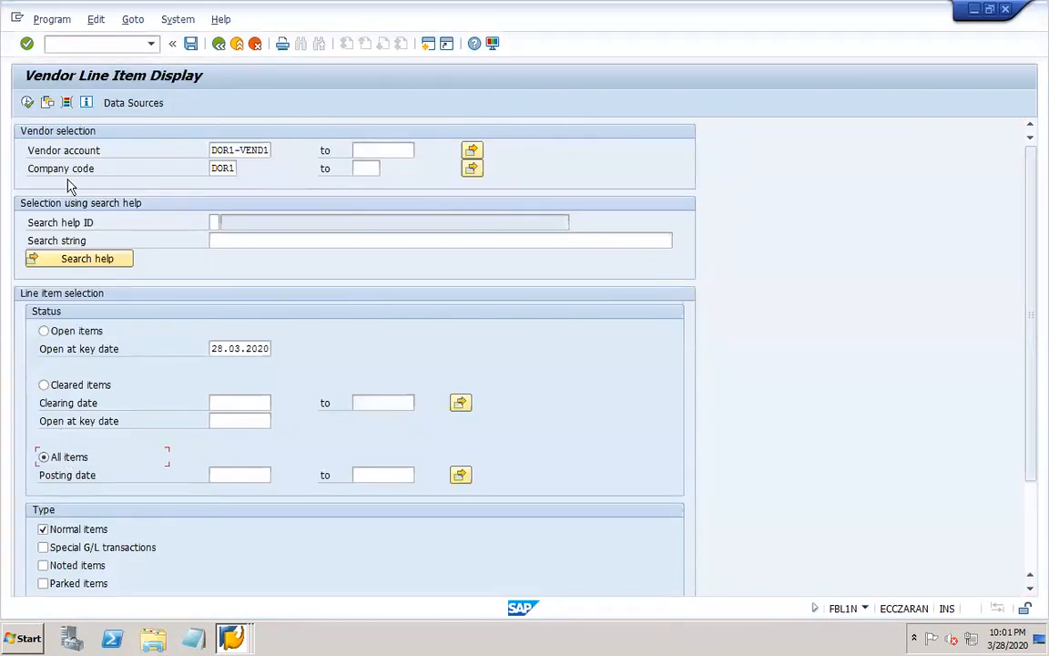
{"action": "left_click", "coordinate": [27, 103]}
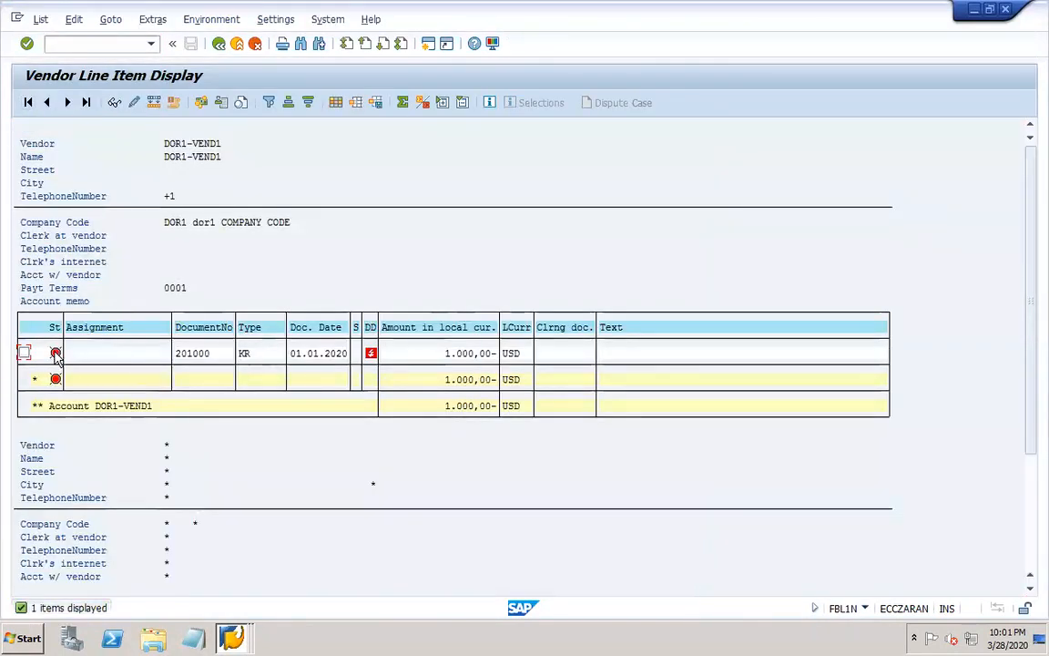
{"action": "right_click", "coordinate": [231, 638]}
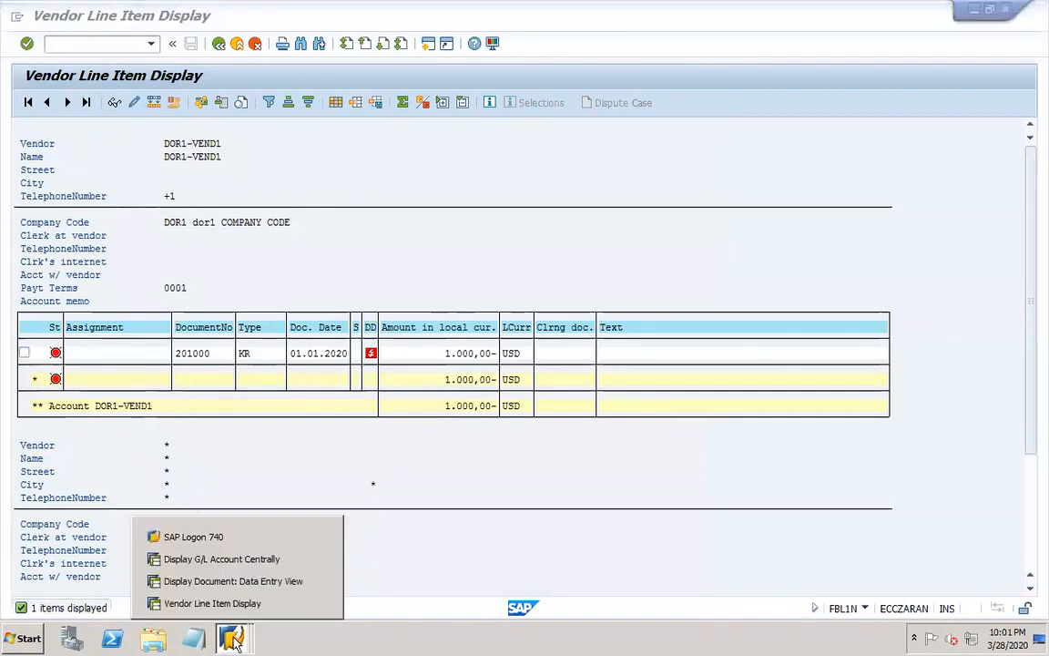
{"action": "left_click", "coordinate": [281, 170]}
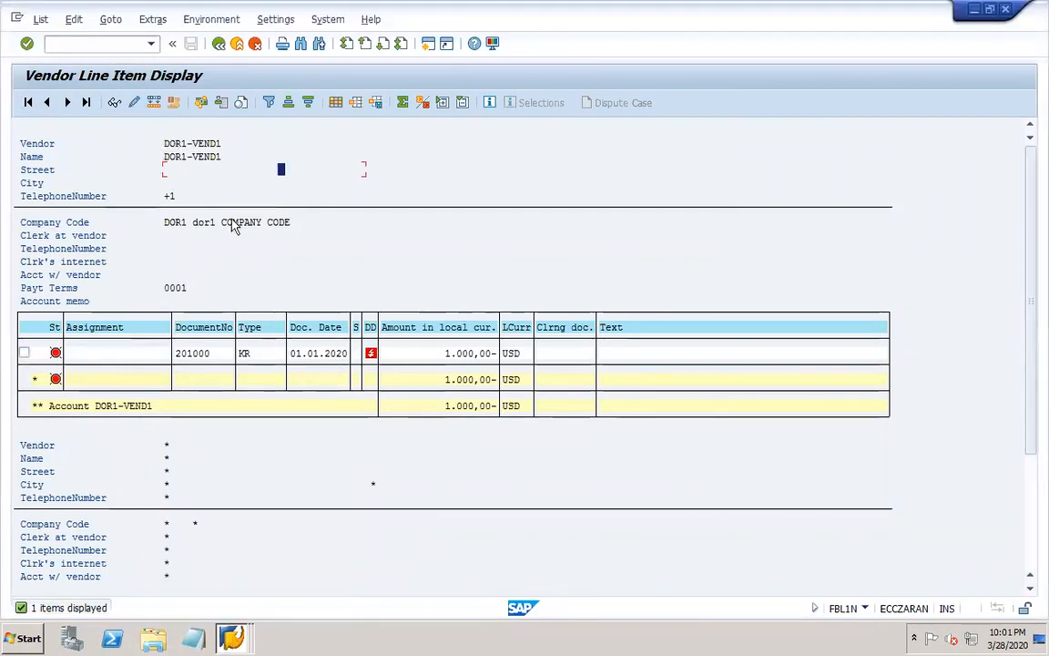
Look up the liability accounts of company code DOR1 in the central G/L account display, and return to the vendor line items.
{"action": "left_click", "coordinate": [231, 633]}
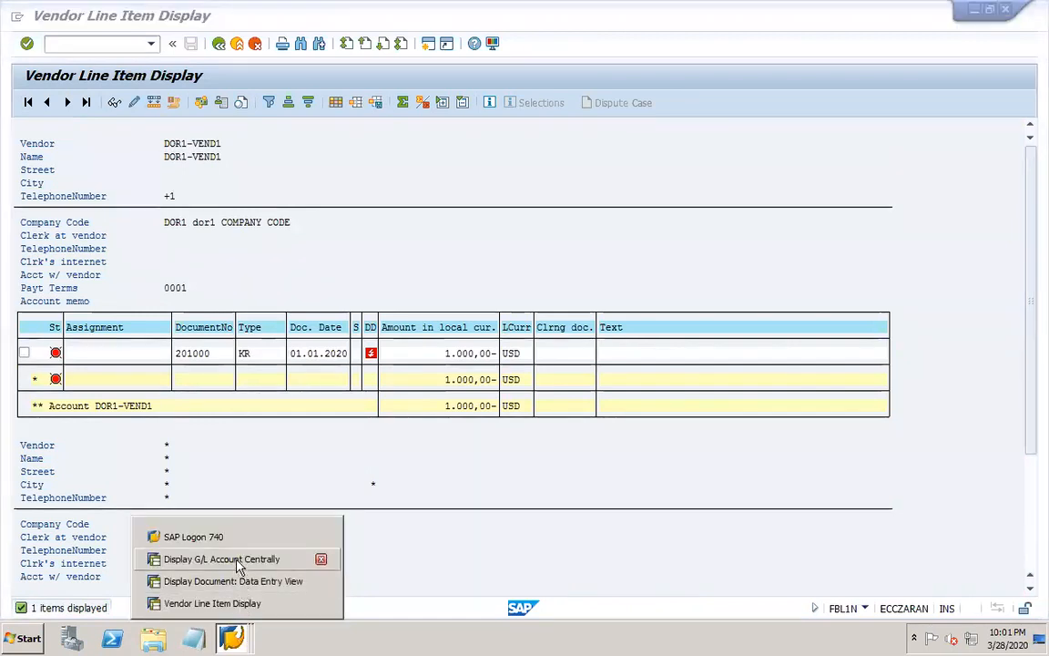
{"action": "left_click", "coordinate": [223, 557]}
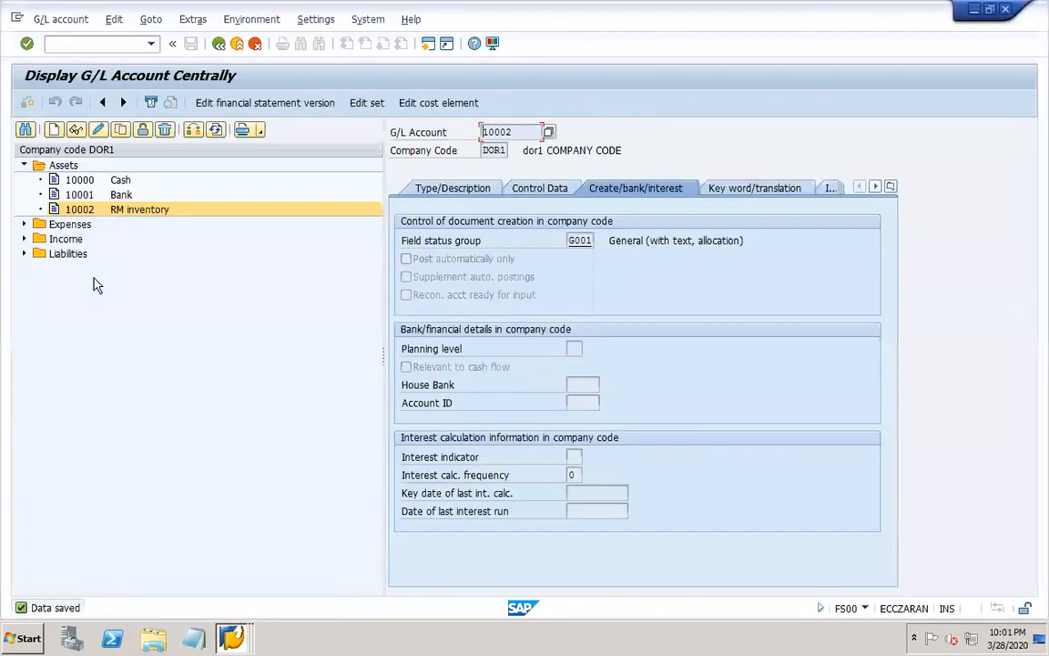
{"action": "left_click", "coordinate": [24, 253]}
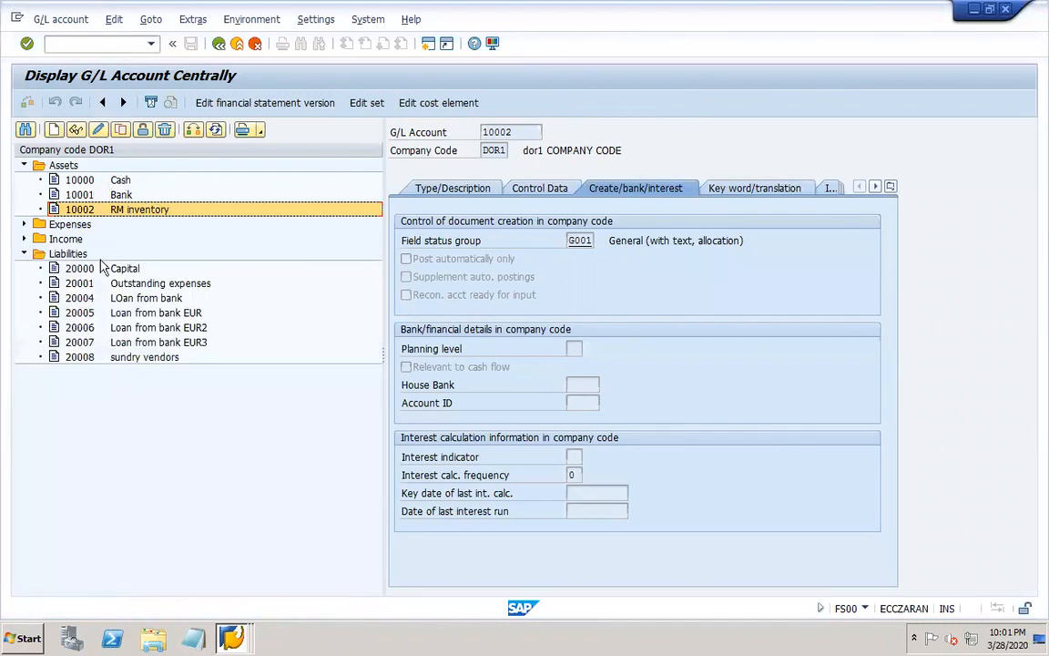
{"action": "left_click", "coordinate": [230, 640]}
{"action": "left_click", "coordinate": [196, 602]}
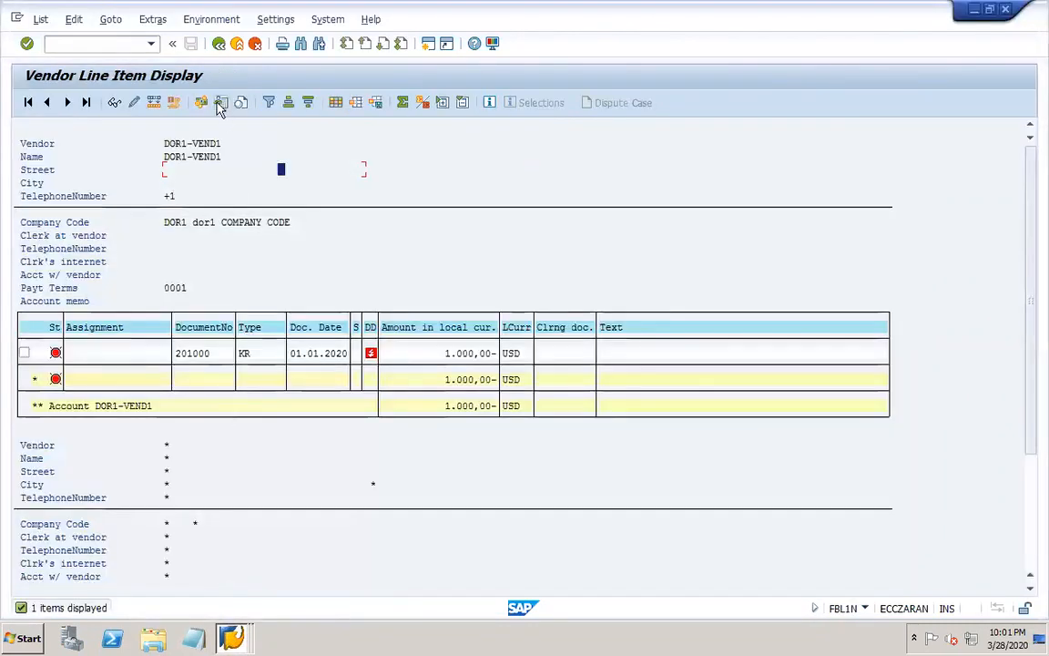
Use FBL3N to list all items of the sundry vendors G/L account 20008 in company code DOR1.
{"action": "left_click", "coordinate": [85, 41]}
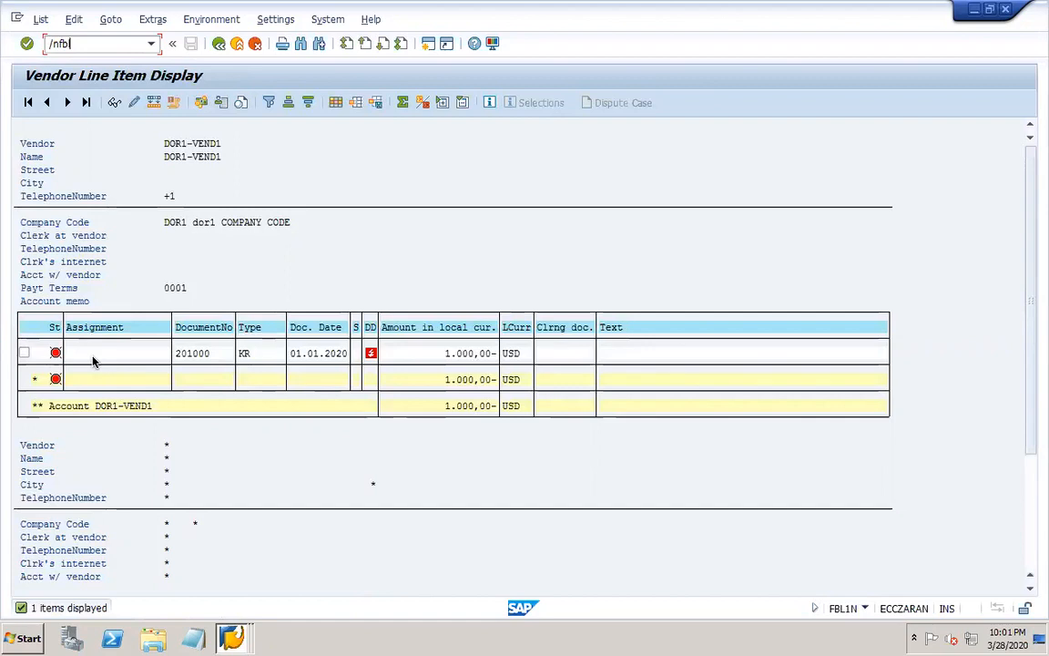
{"action": "key", "text": "Return"}
{"action": "left_click", "coordinate": [275, 148]}
{"action": "key", "text": "Return"}
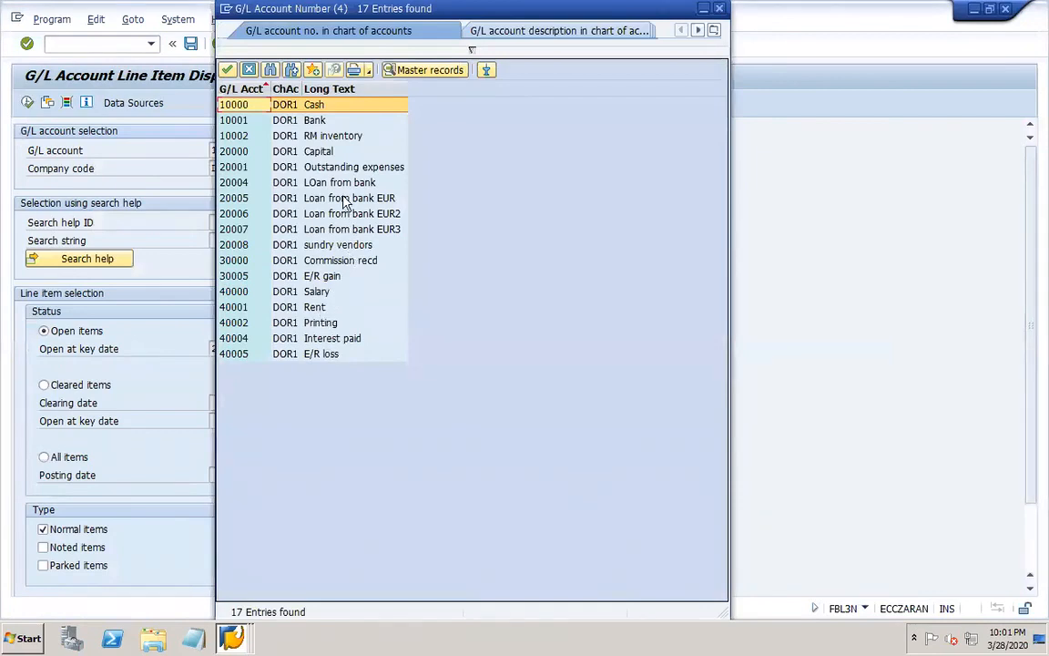
{"action": "double_click", "coordinate": [324, 244]}
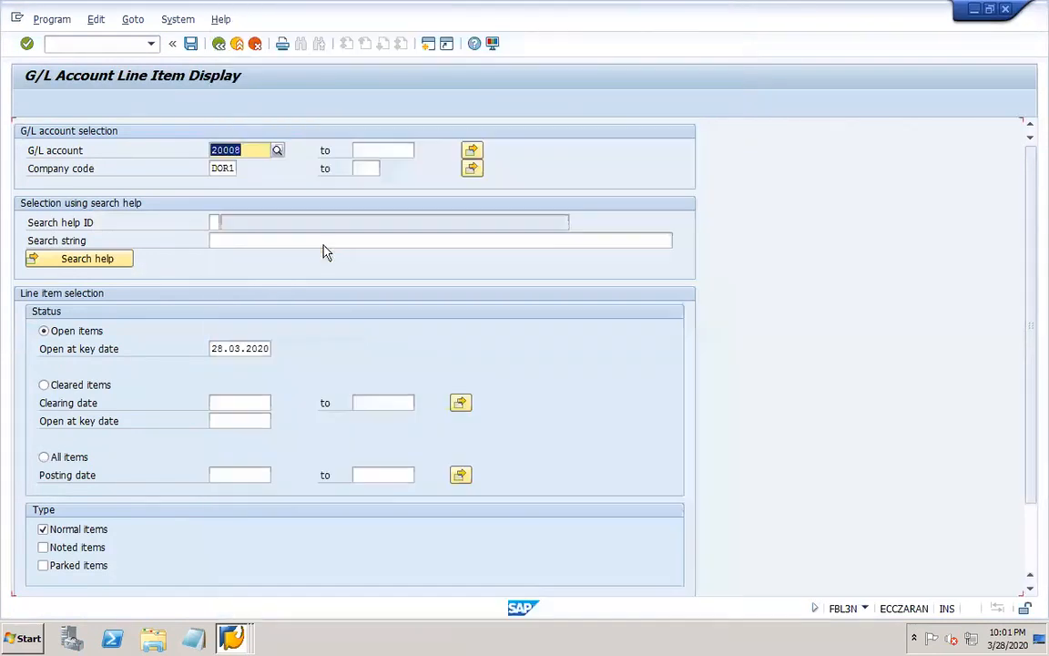
{"action": "left_click", "coordinate": [66, 460]}
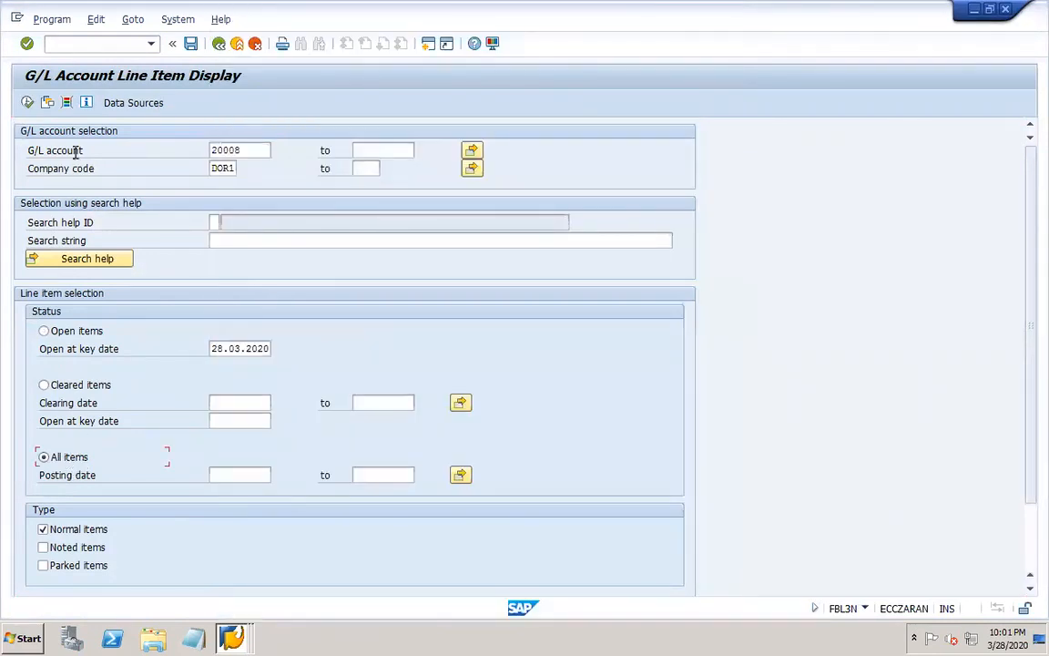
{"action": "left_click", "coordinate": [28, 104]}
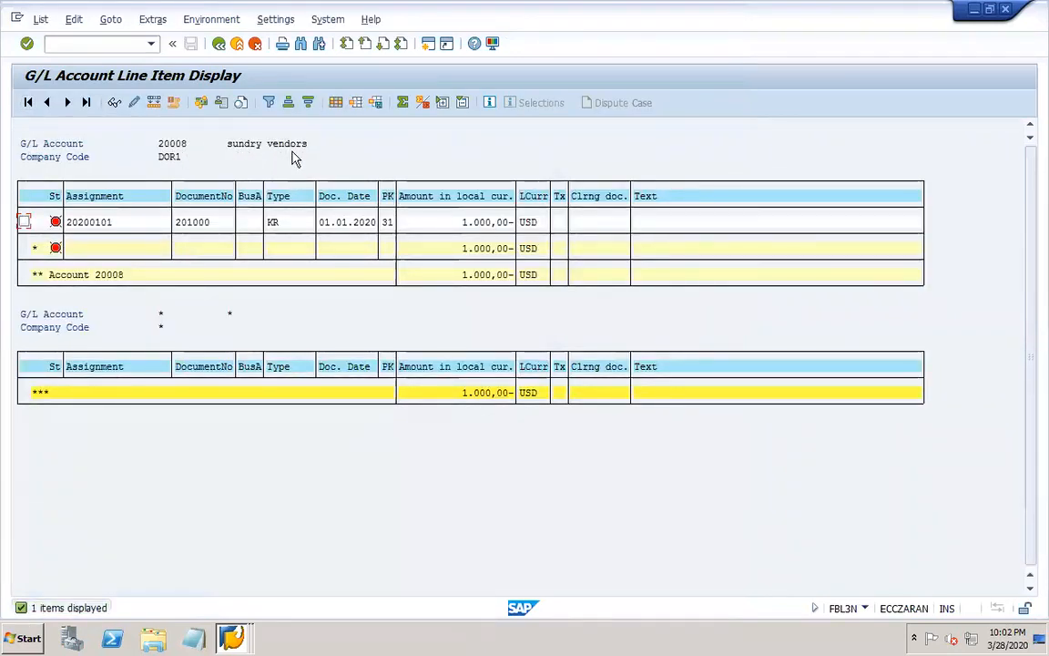
{"action": "left_click", "coordinate": [54, 222]}
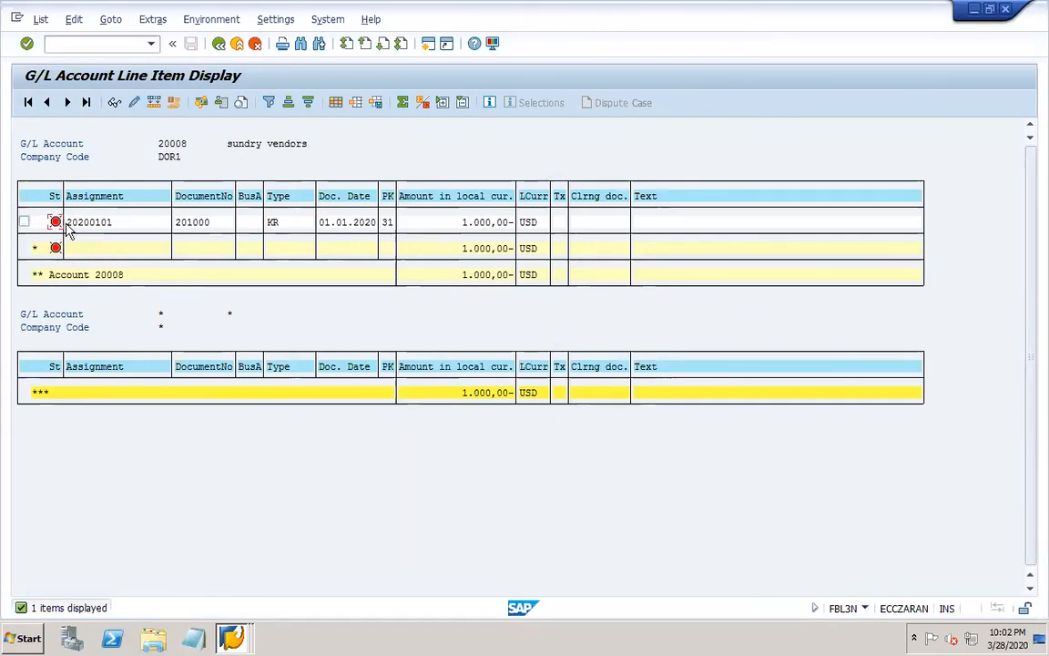
Check the control data of the sundry vendors account in the central G/L display, and return to the G/L line item list.
{"action": "mouse_move", "coordinate": [232, 635]}
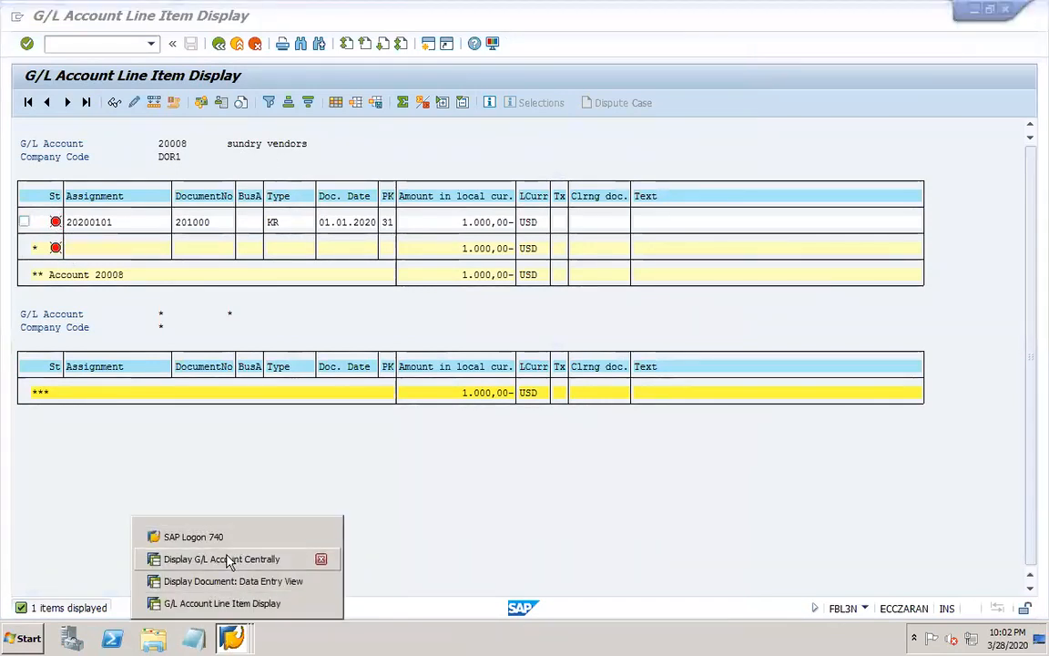
{"action": "left_click", "coordinate": [239, 559]}
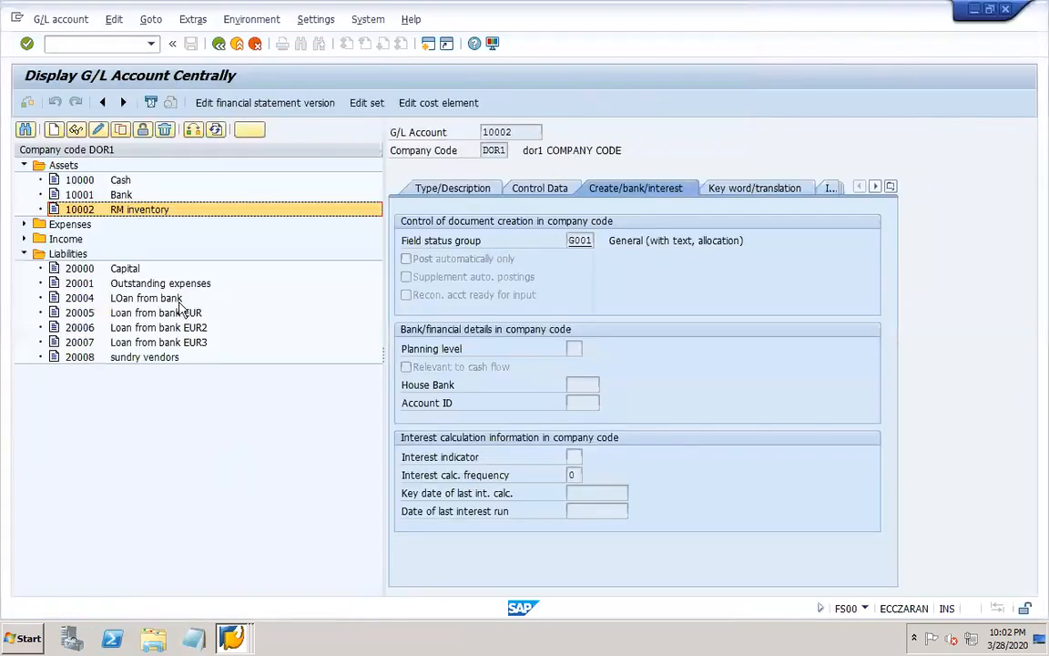
{"action": "left_click", "coordinate": [81, 357]}
{"action": "left_click", "coordinate": [77, 130]}
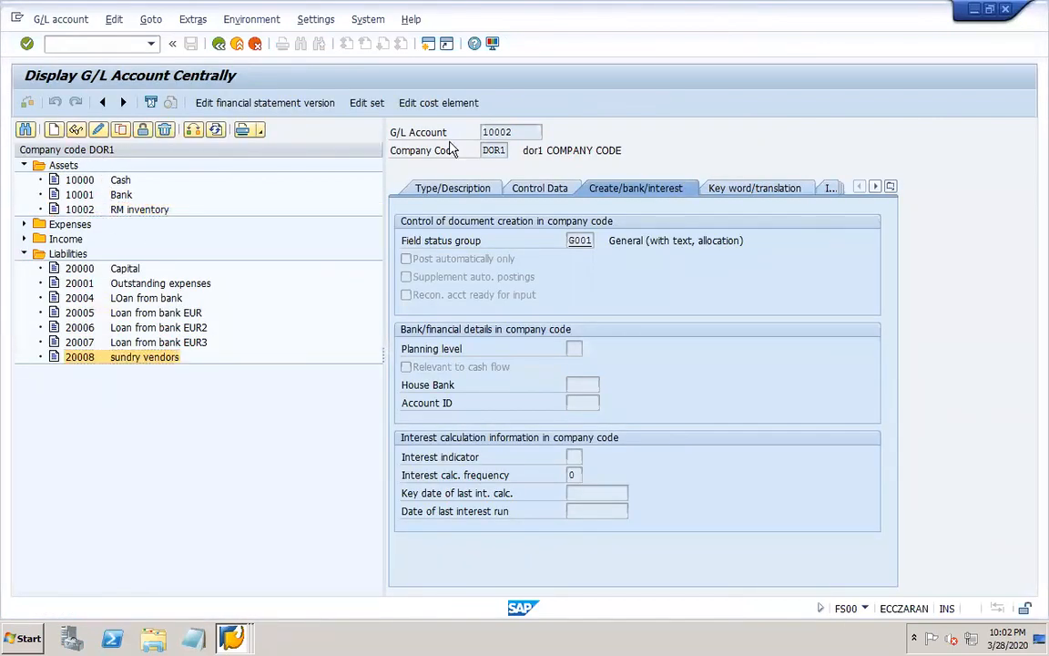
{"action": "left_click", "coordinate": [539, 187]}
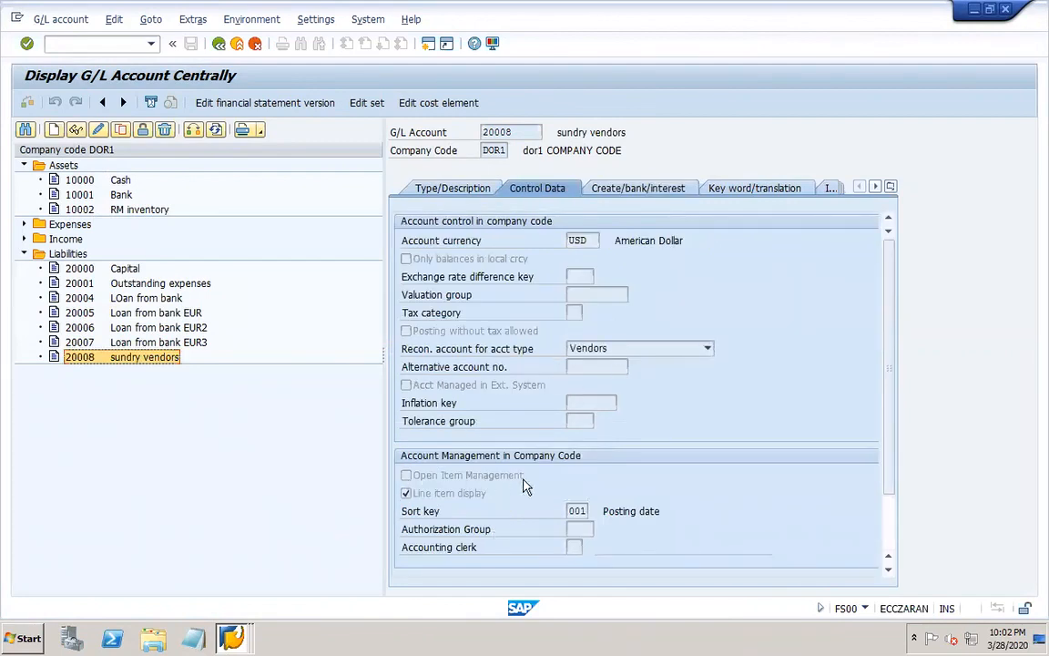
{"action": "left_click", "coordinate": [230, 637]}
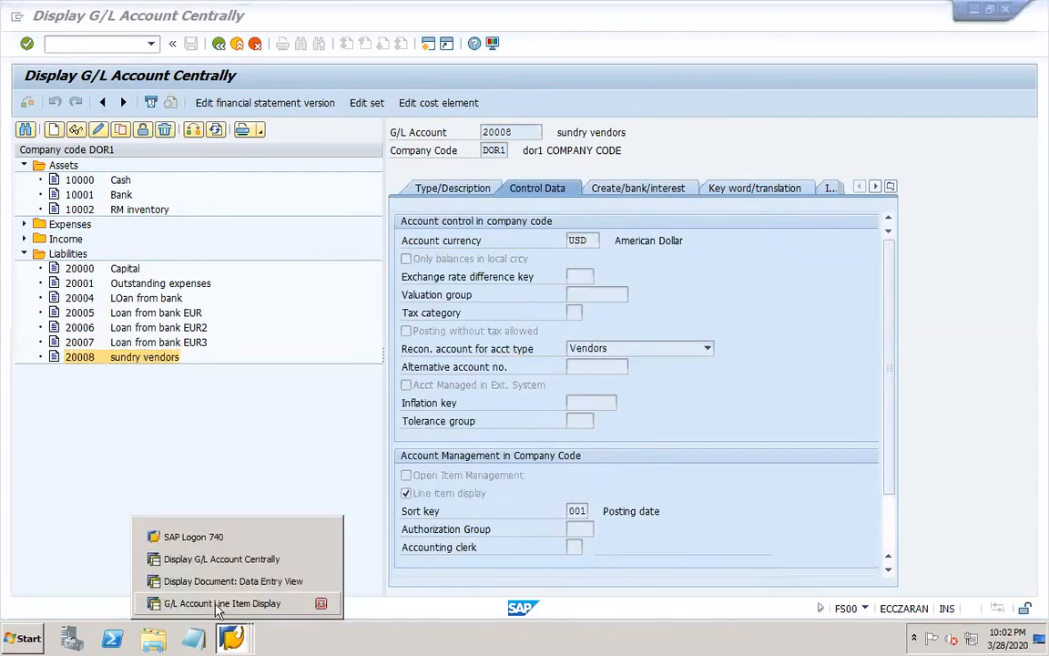
{"action": "left_click", "coordinate": [218, 602]}
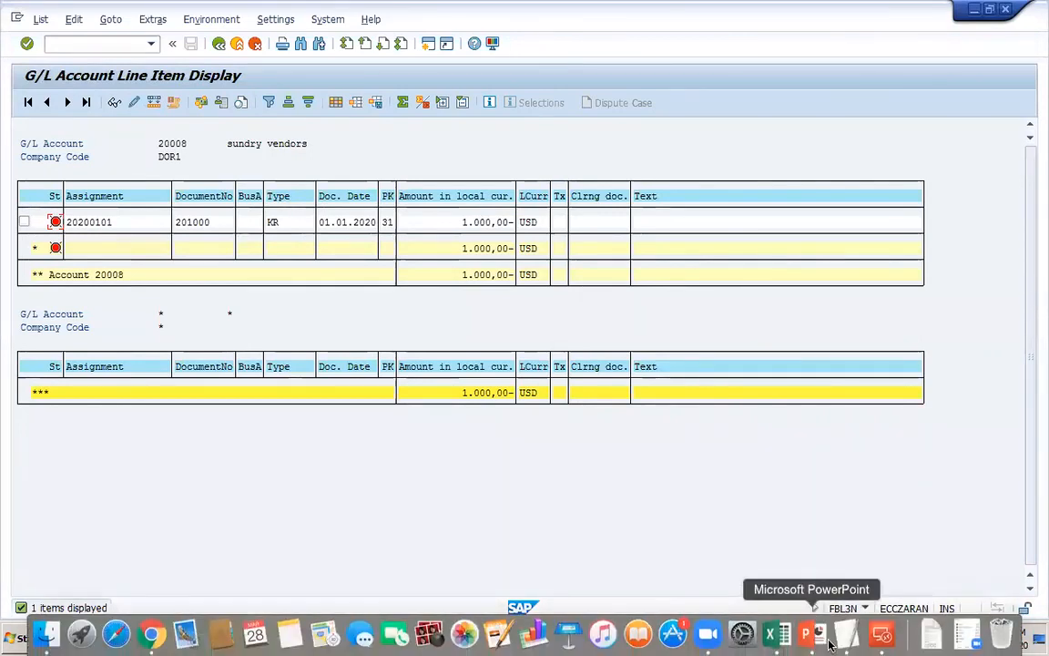
Switch to PowerPoint and start a new line below "FBL1N – line item" on slide 21.
{"action": "left_click", "coordinate": [808, 637]}
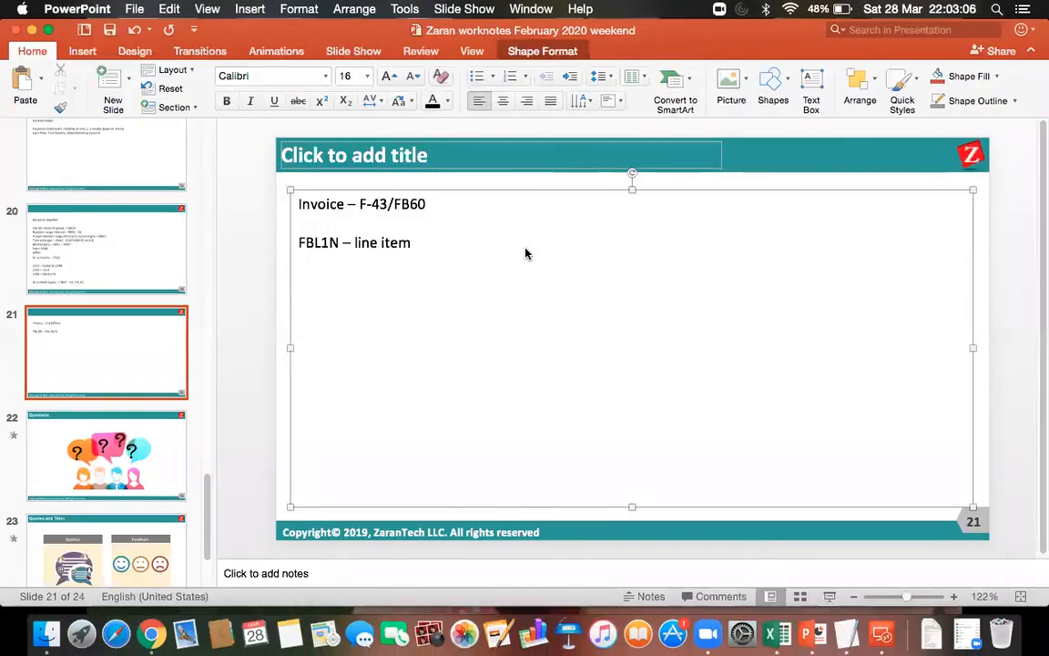
{"action": "left_click", "coordinate": [524, 253]}
{"action": "key", "text": "Return"}
Return to SAP in Microsoft Remote Desktop and use FK10N to display the 2020 balances of vendor DOR1-VEND1 in company code DOR1.
{"action": "left_click", "coordinate": [883, 633]}
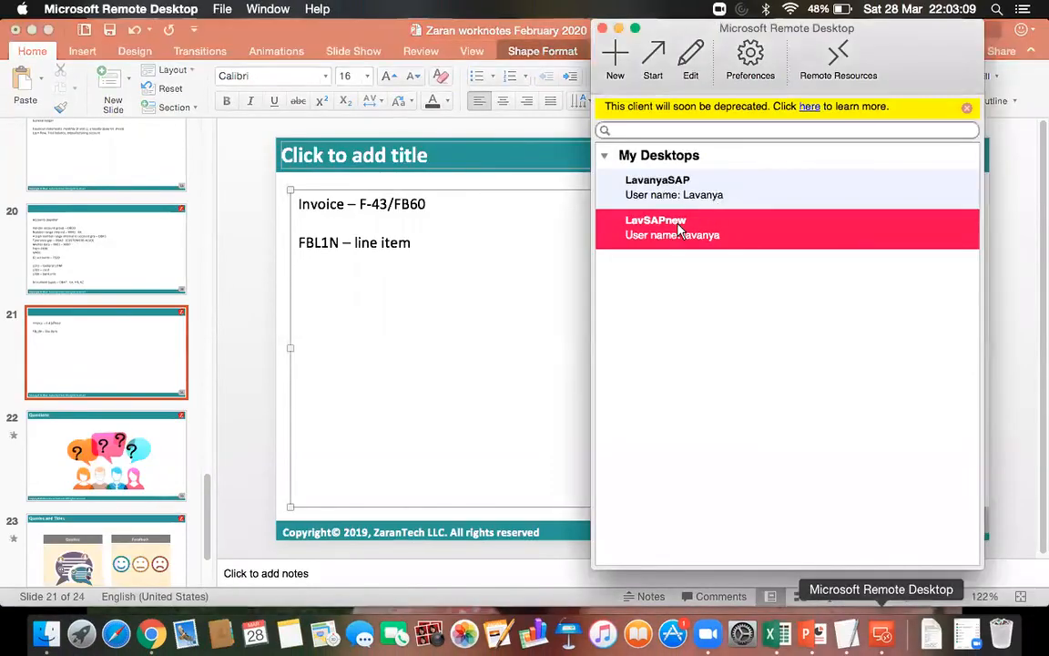
{"action": "double_click", "coordinate": [684, 234]}
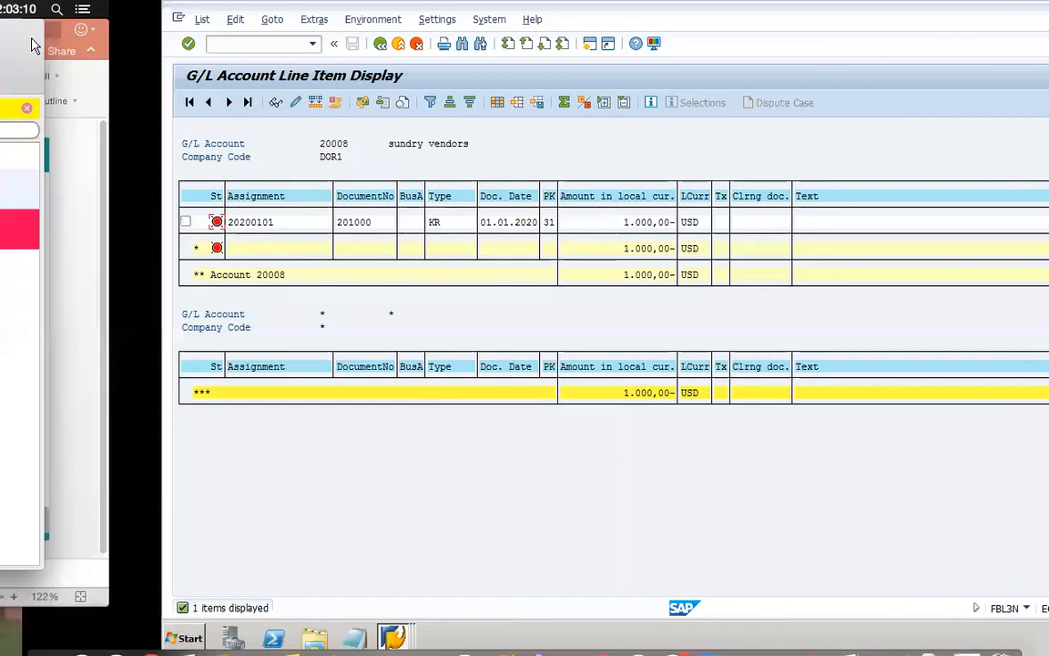
{"action": "left_click", "coordinate": [102, 47]}
{"action": "type", "text": "/nfk10n"}
{"action": "key", "text": "Return"}
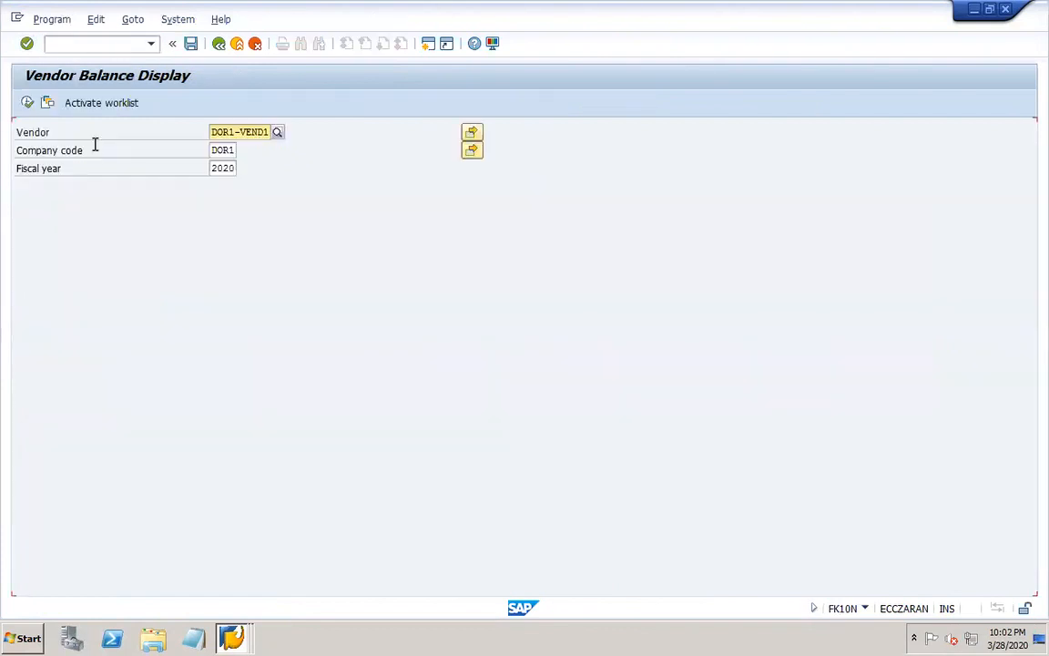
{"action": "left_click", "coordinate": [28, 103]}
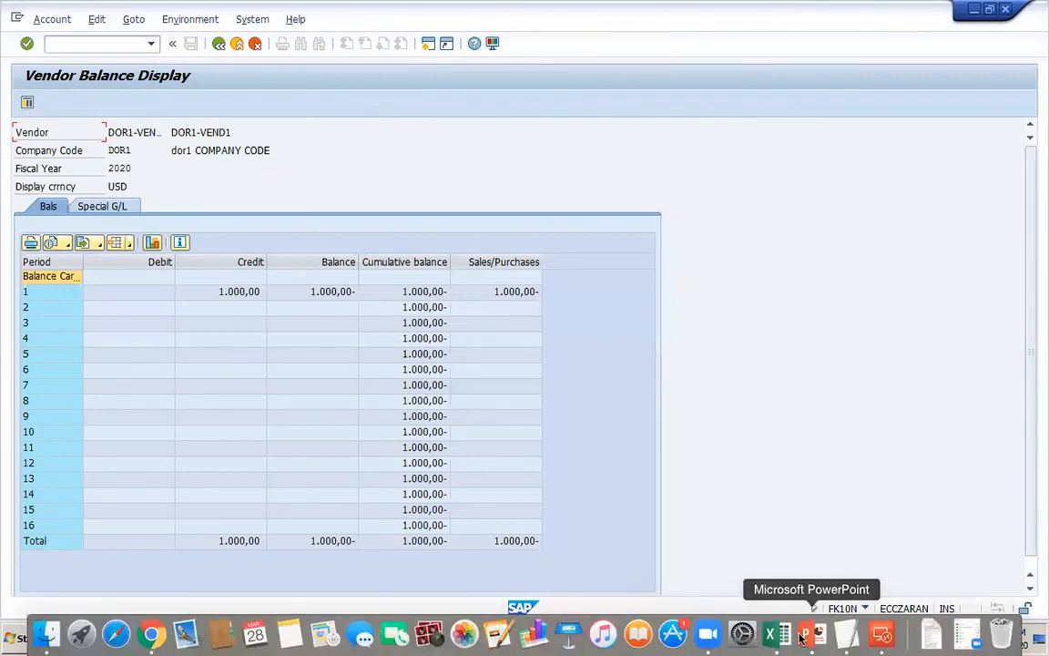
Switch to PowerPoint, add the note "FK10N" below the FBL1N line on slide 21, and save the presentation.
{"action": "left_click", "coordinate": [819, 644]}
{"action": "type", "text": "FK10N"}
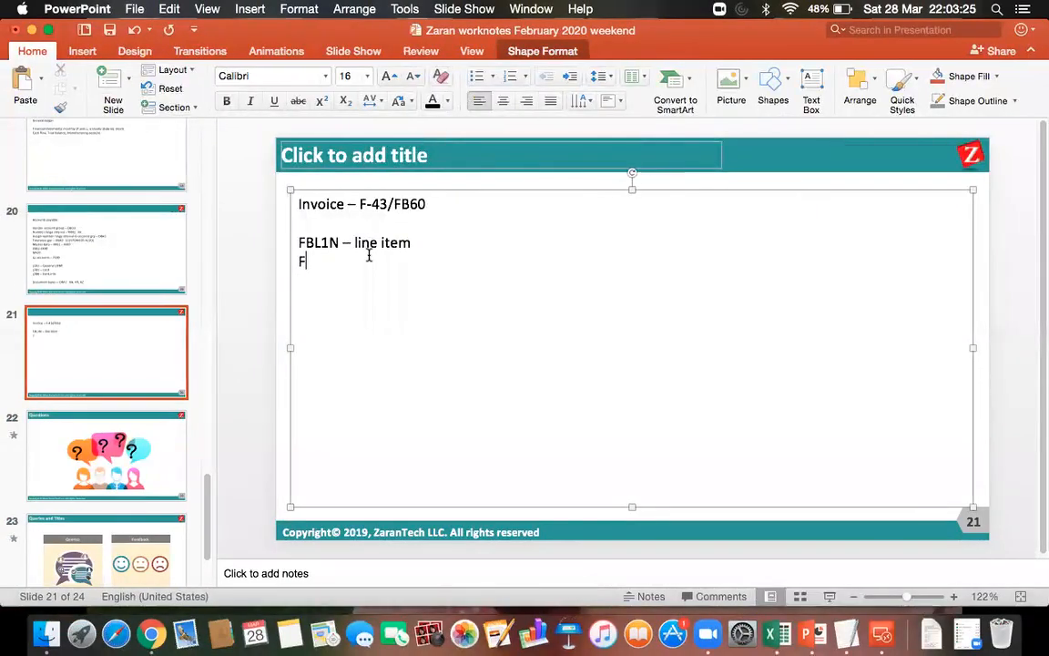
{"action": "key", "text": "Return"}
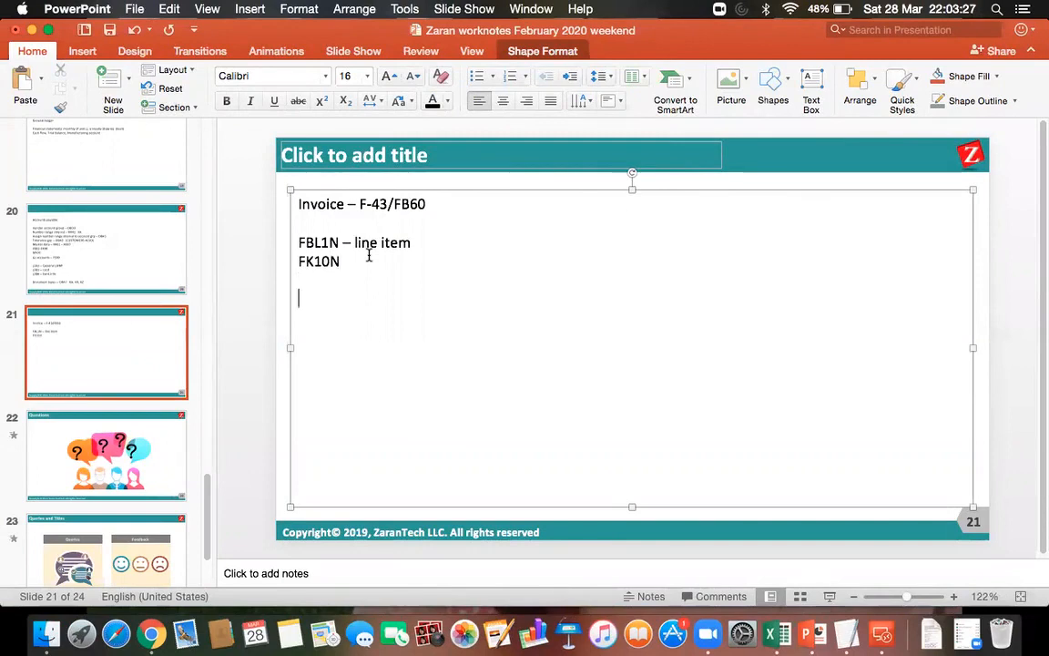
{"action": "left_click", "coordinate": [110, 30]}
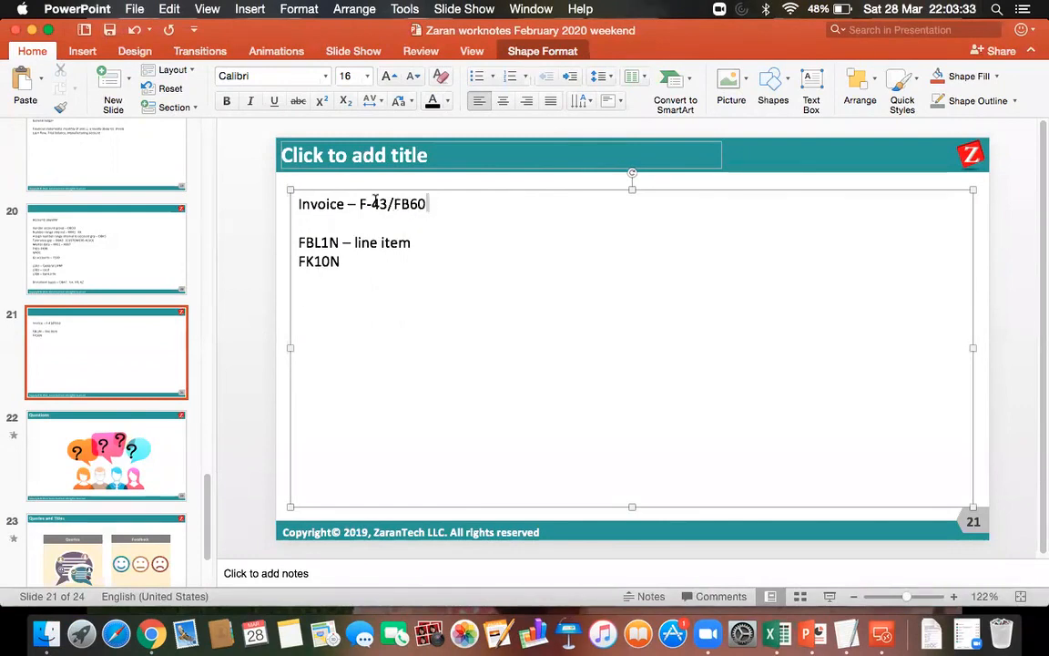
Add 31 and 25 on separate lines below the FK10N note on slide 21.
{"action": "left_click_drag", "start_coordinate": [428, 204], "coordinate": [359, 204]}
{"action": "left_click", "coordinate": [330, 295]}
{"action": "type", "text": "31 "}
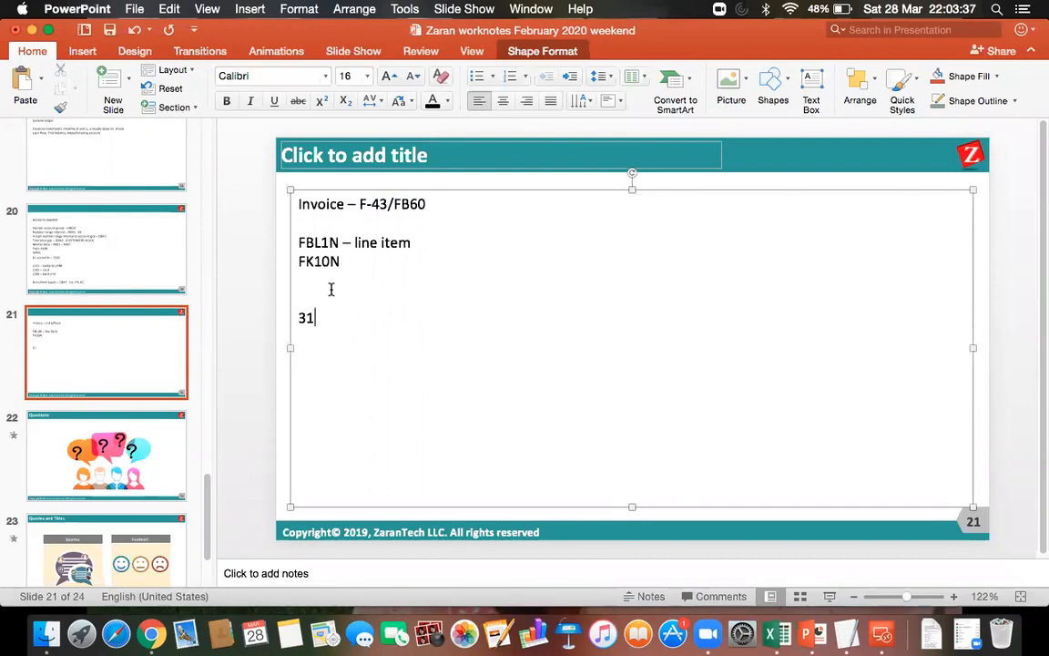
{"action": "type", "text": "25"}
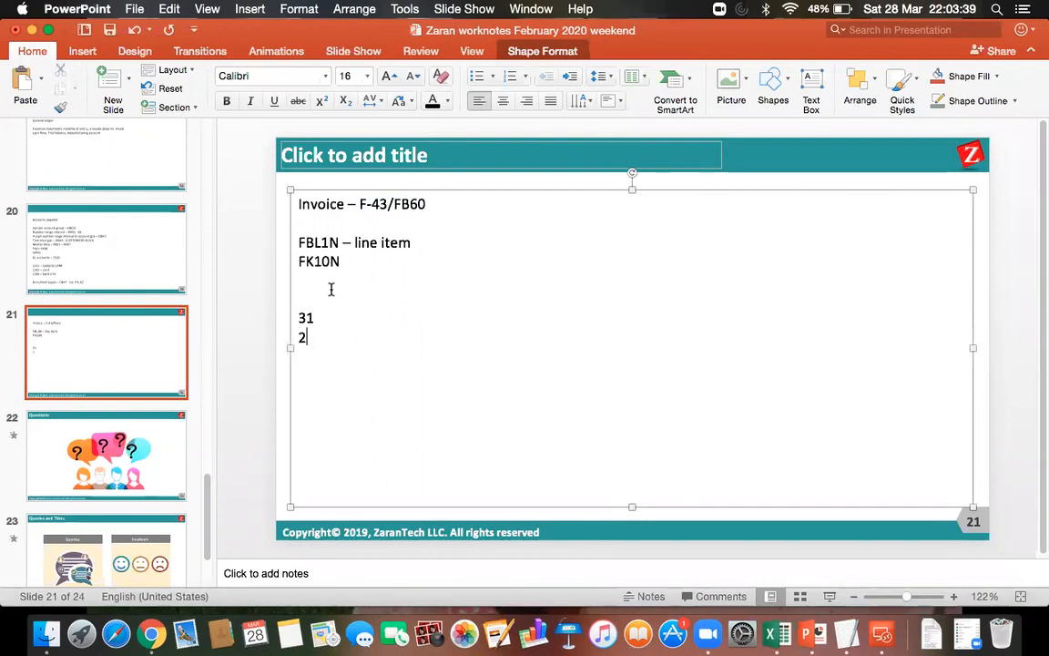